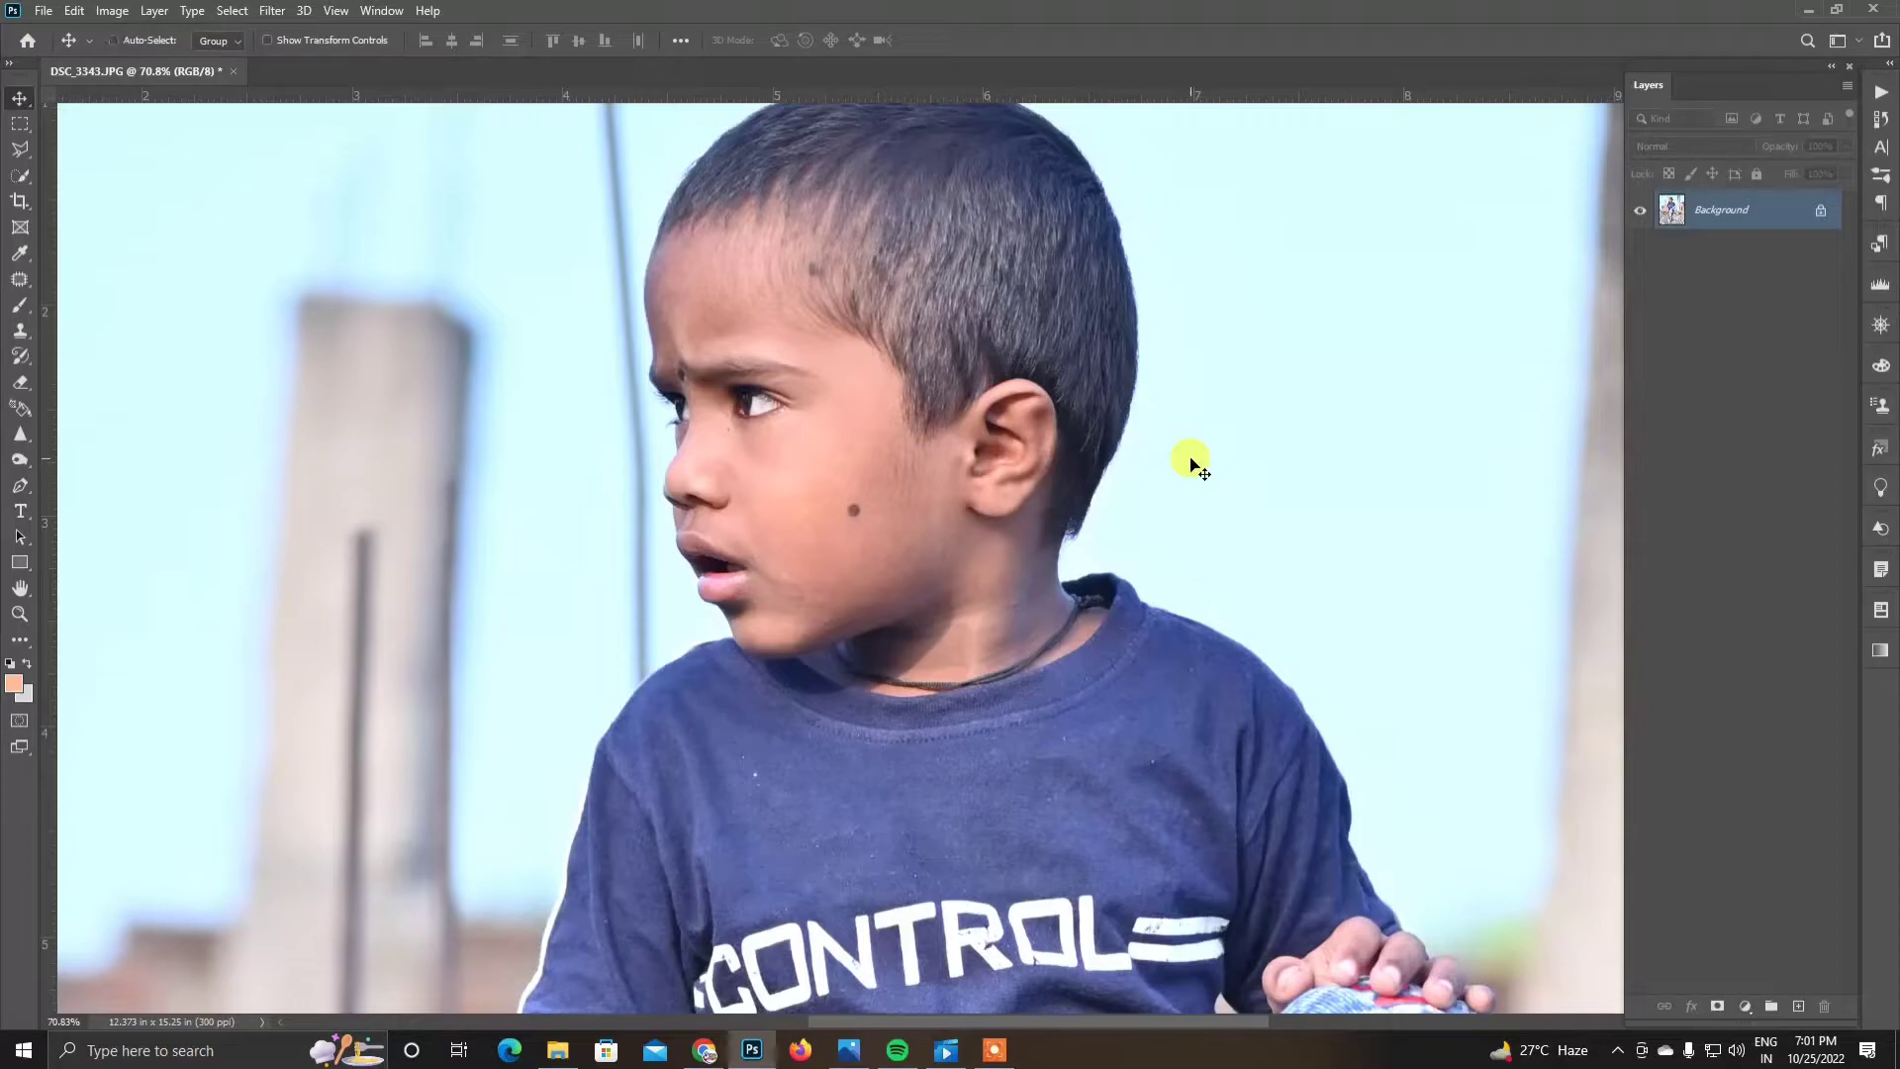
Step: Select the Mixer Brush and set a soft round brush size for blending skin
click(19, 305)
right_click(20, 304)
click(67, 359)
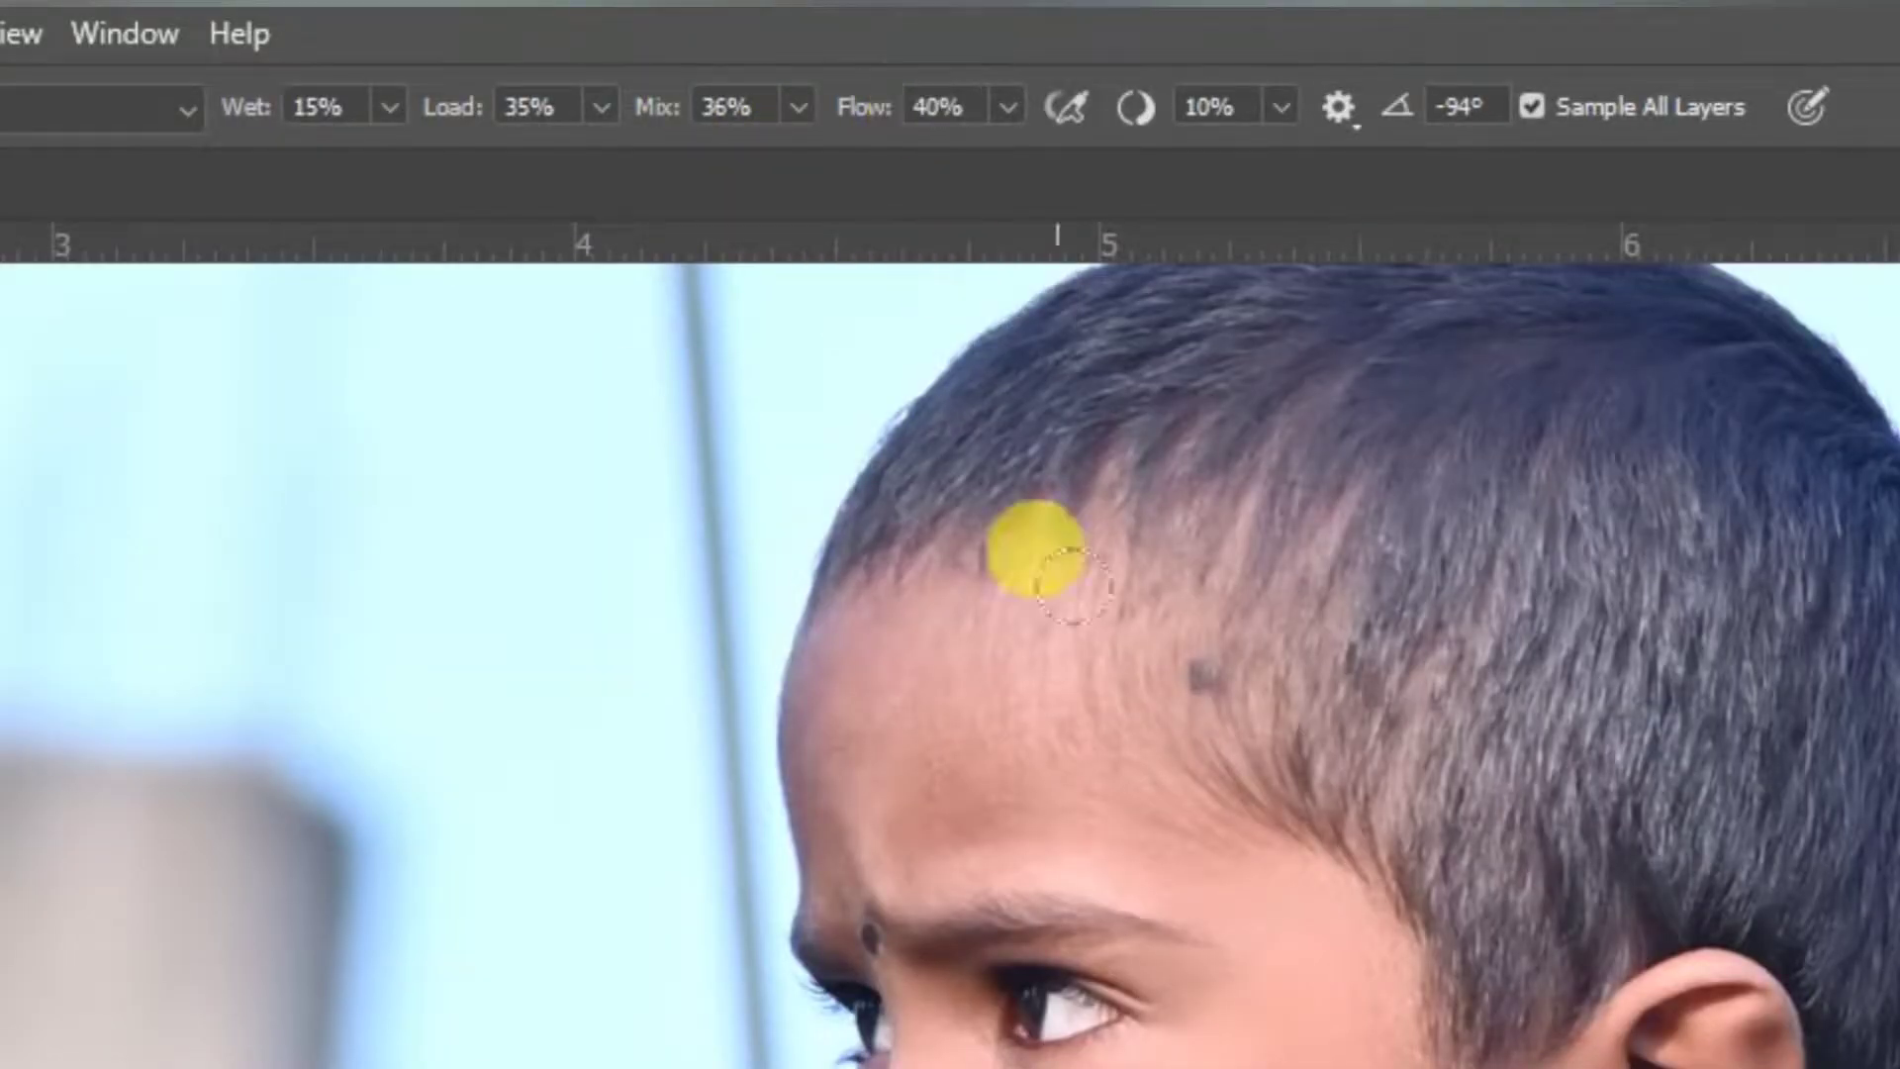
scroll(773, 497, up, 2)
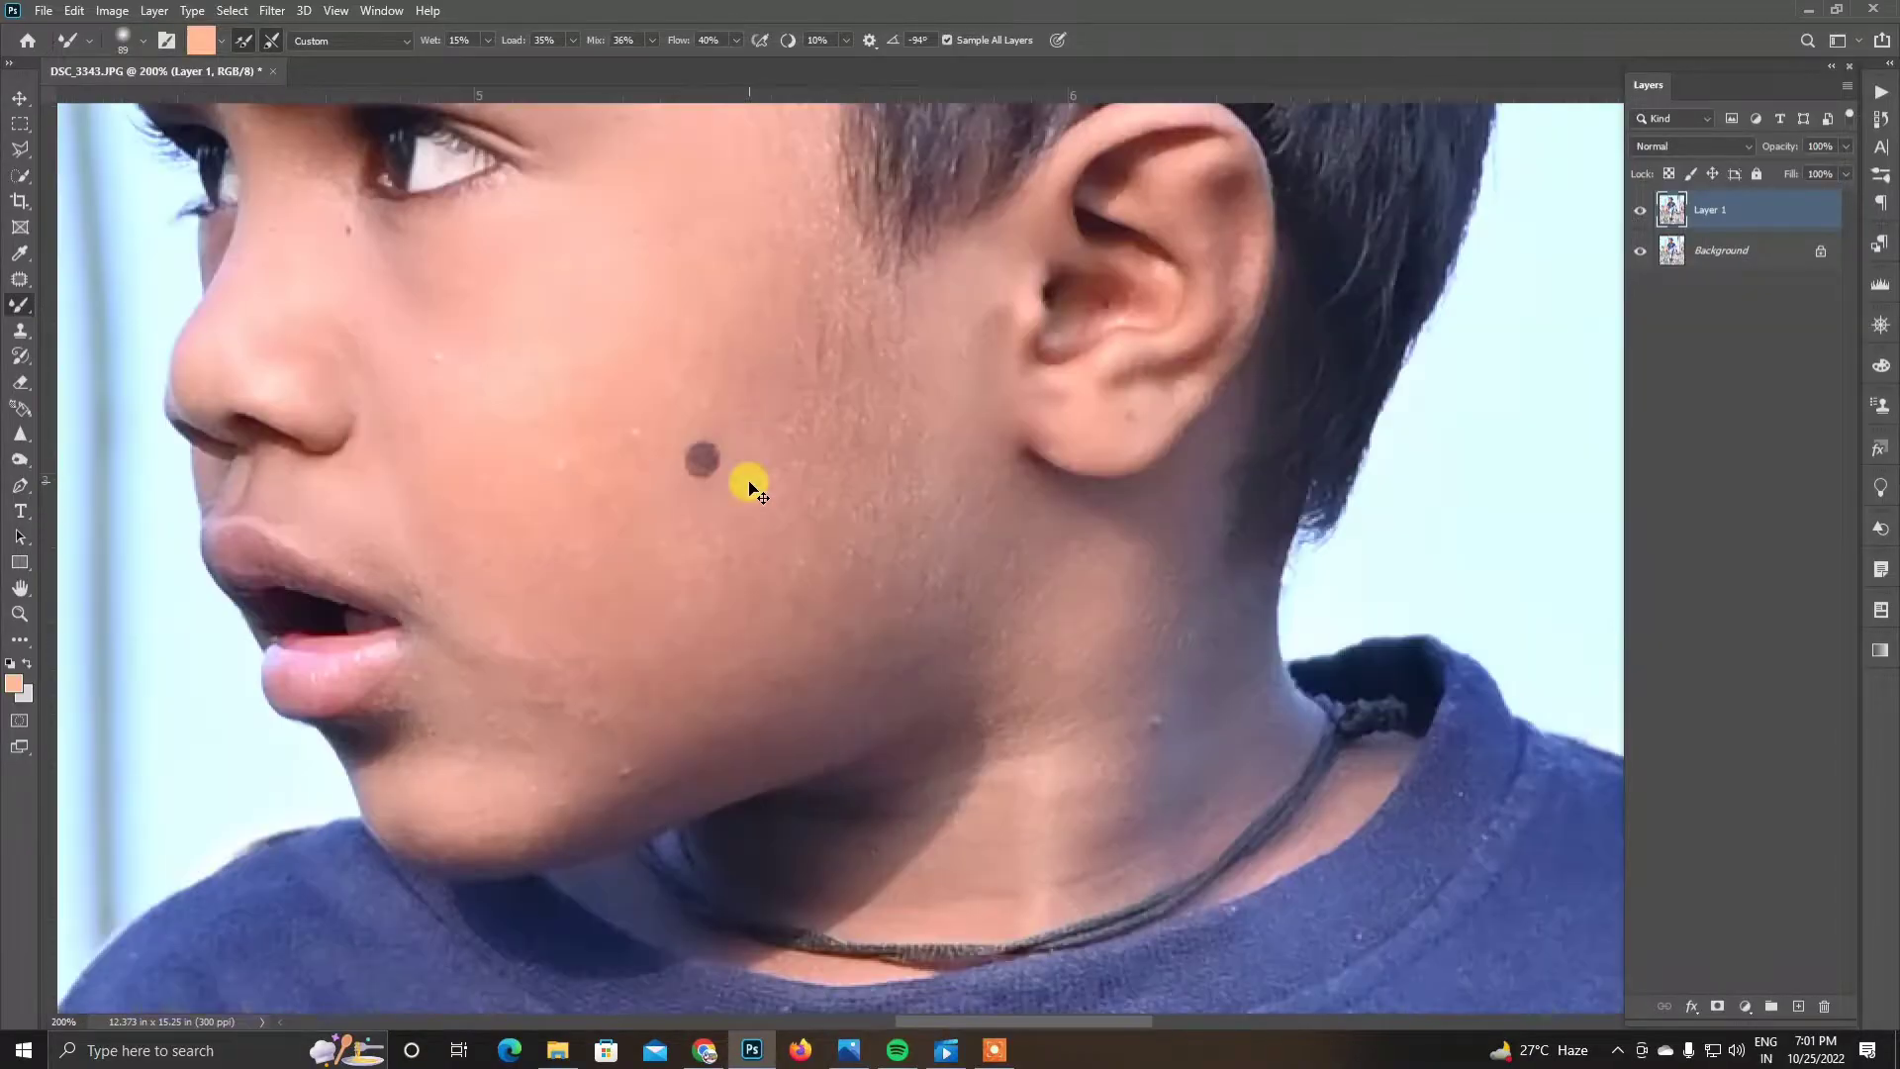
scroll(765, 596, down, 1)
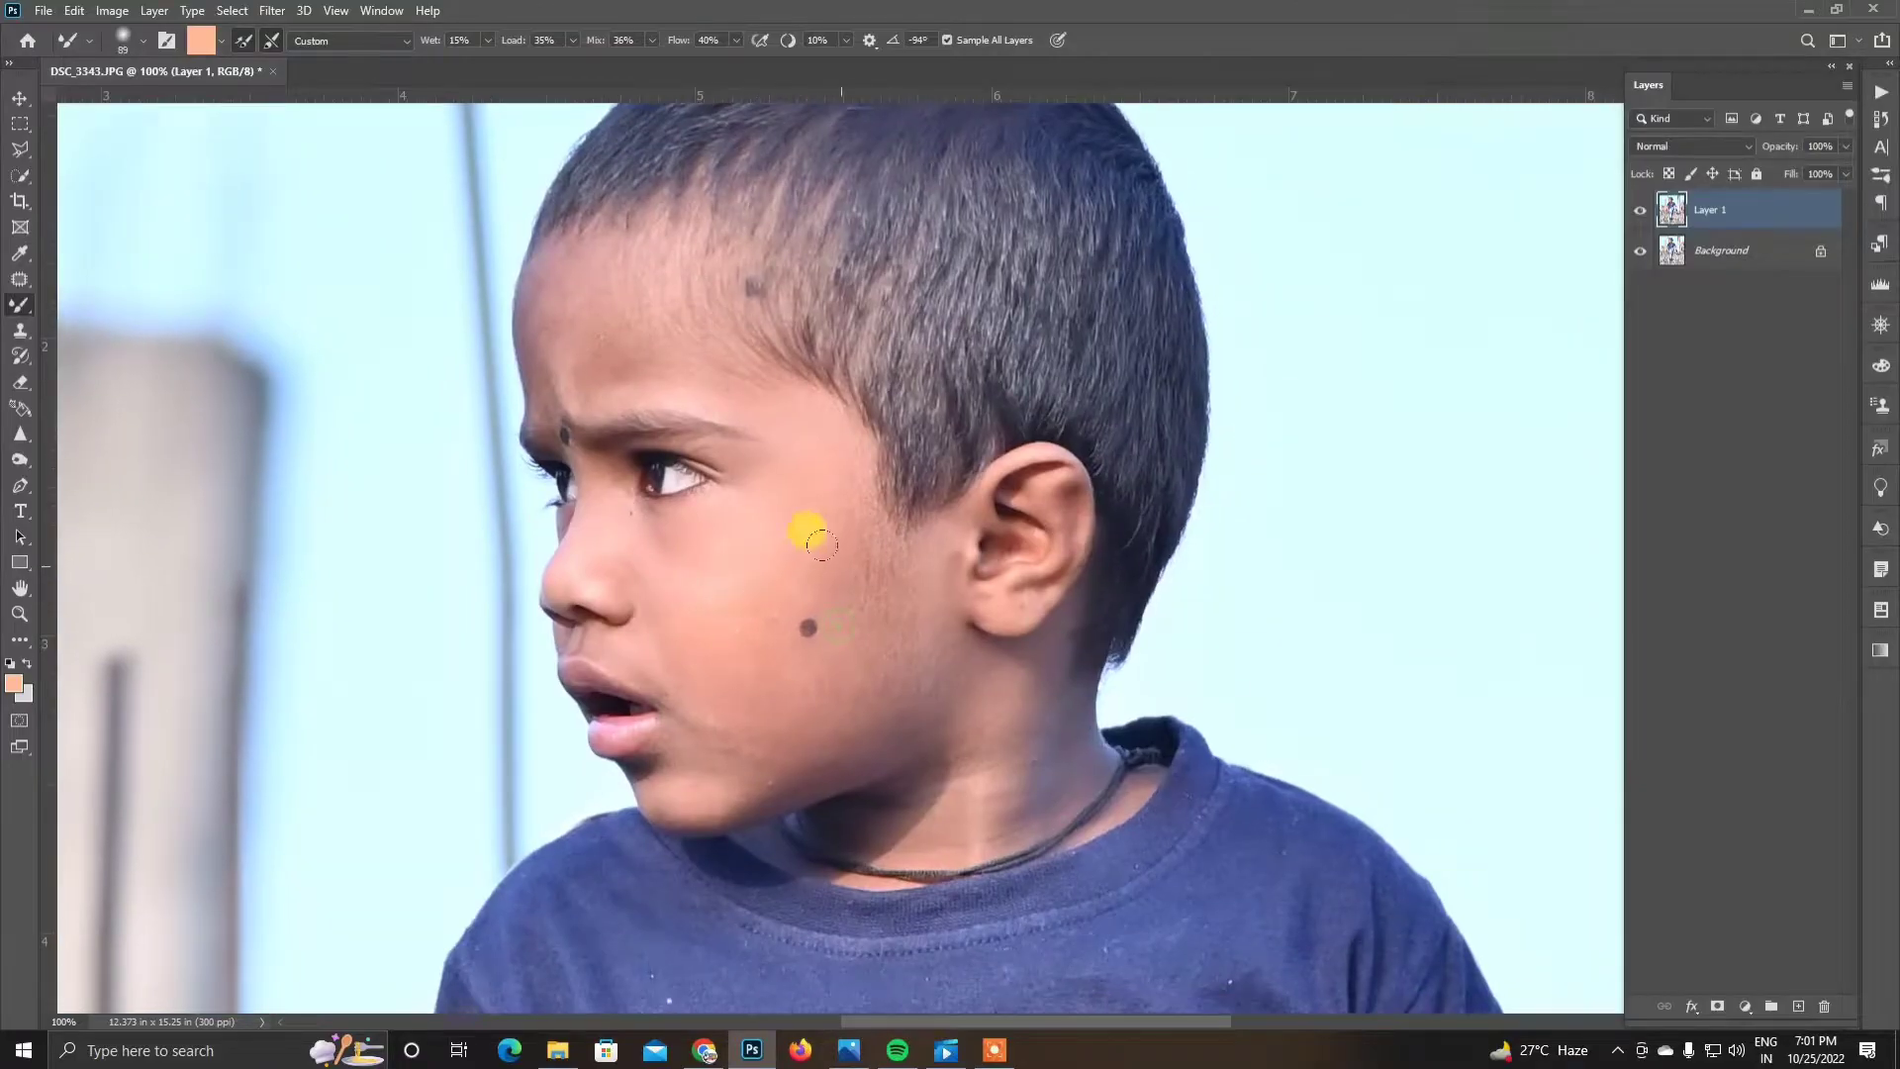
right_click(839, 561)
key(Escape)
right_click(777, 451)
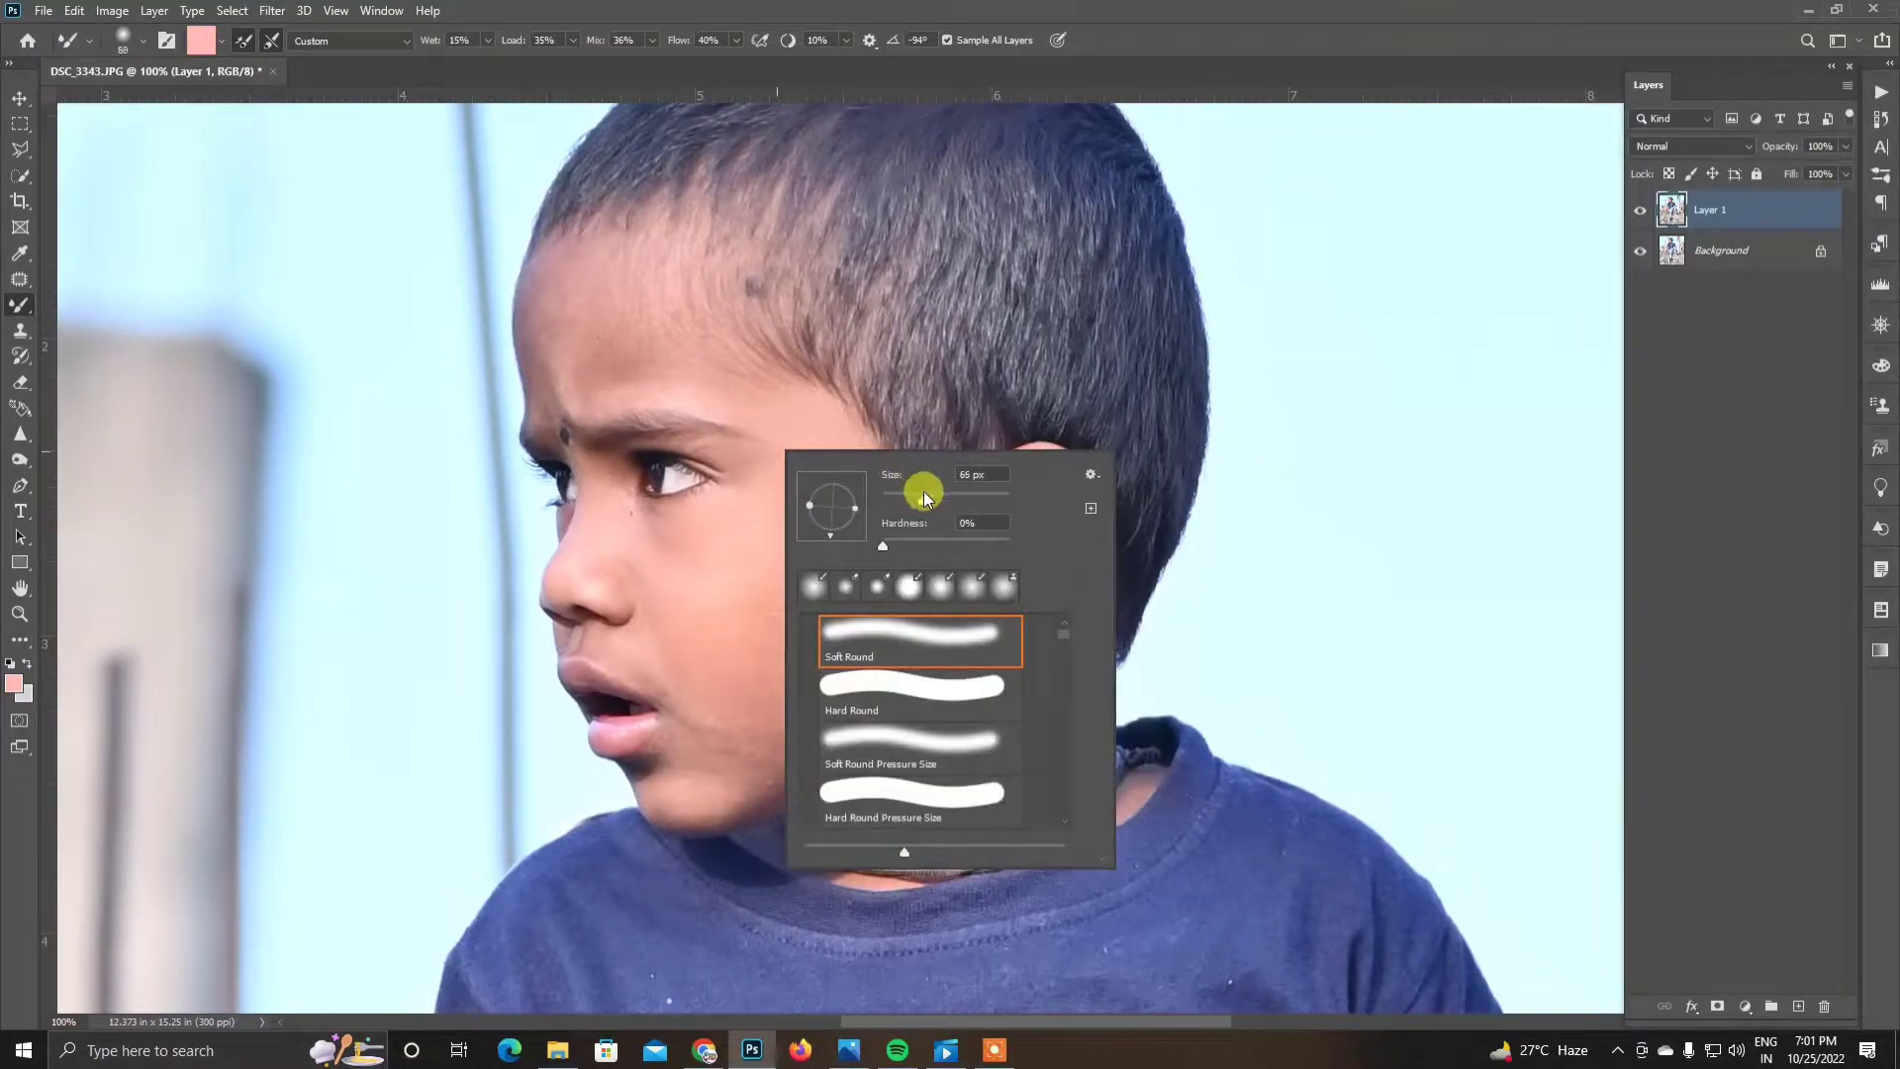
key(Escape)
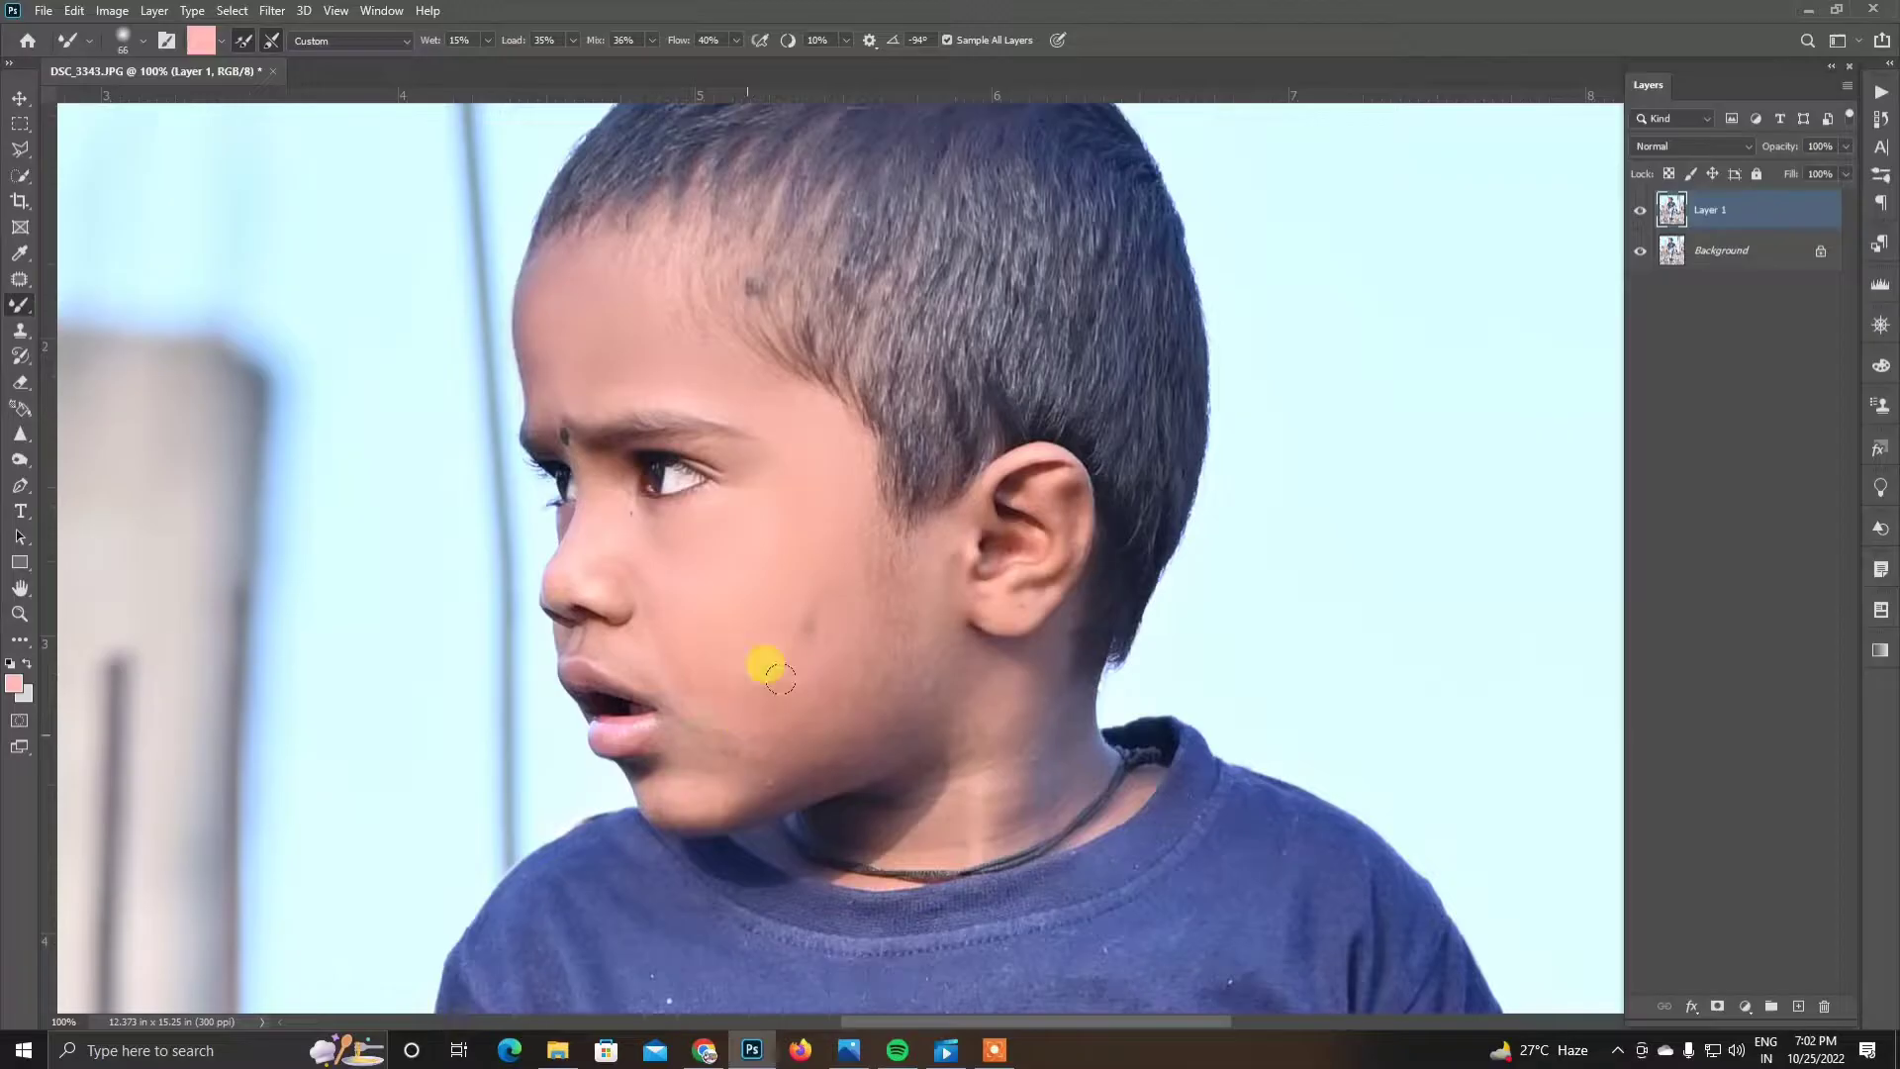
Step: Blend the cheek skin toward the chin, then shrink the brush for finer areas
drag(780, 679, 705, 770)
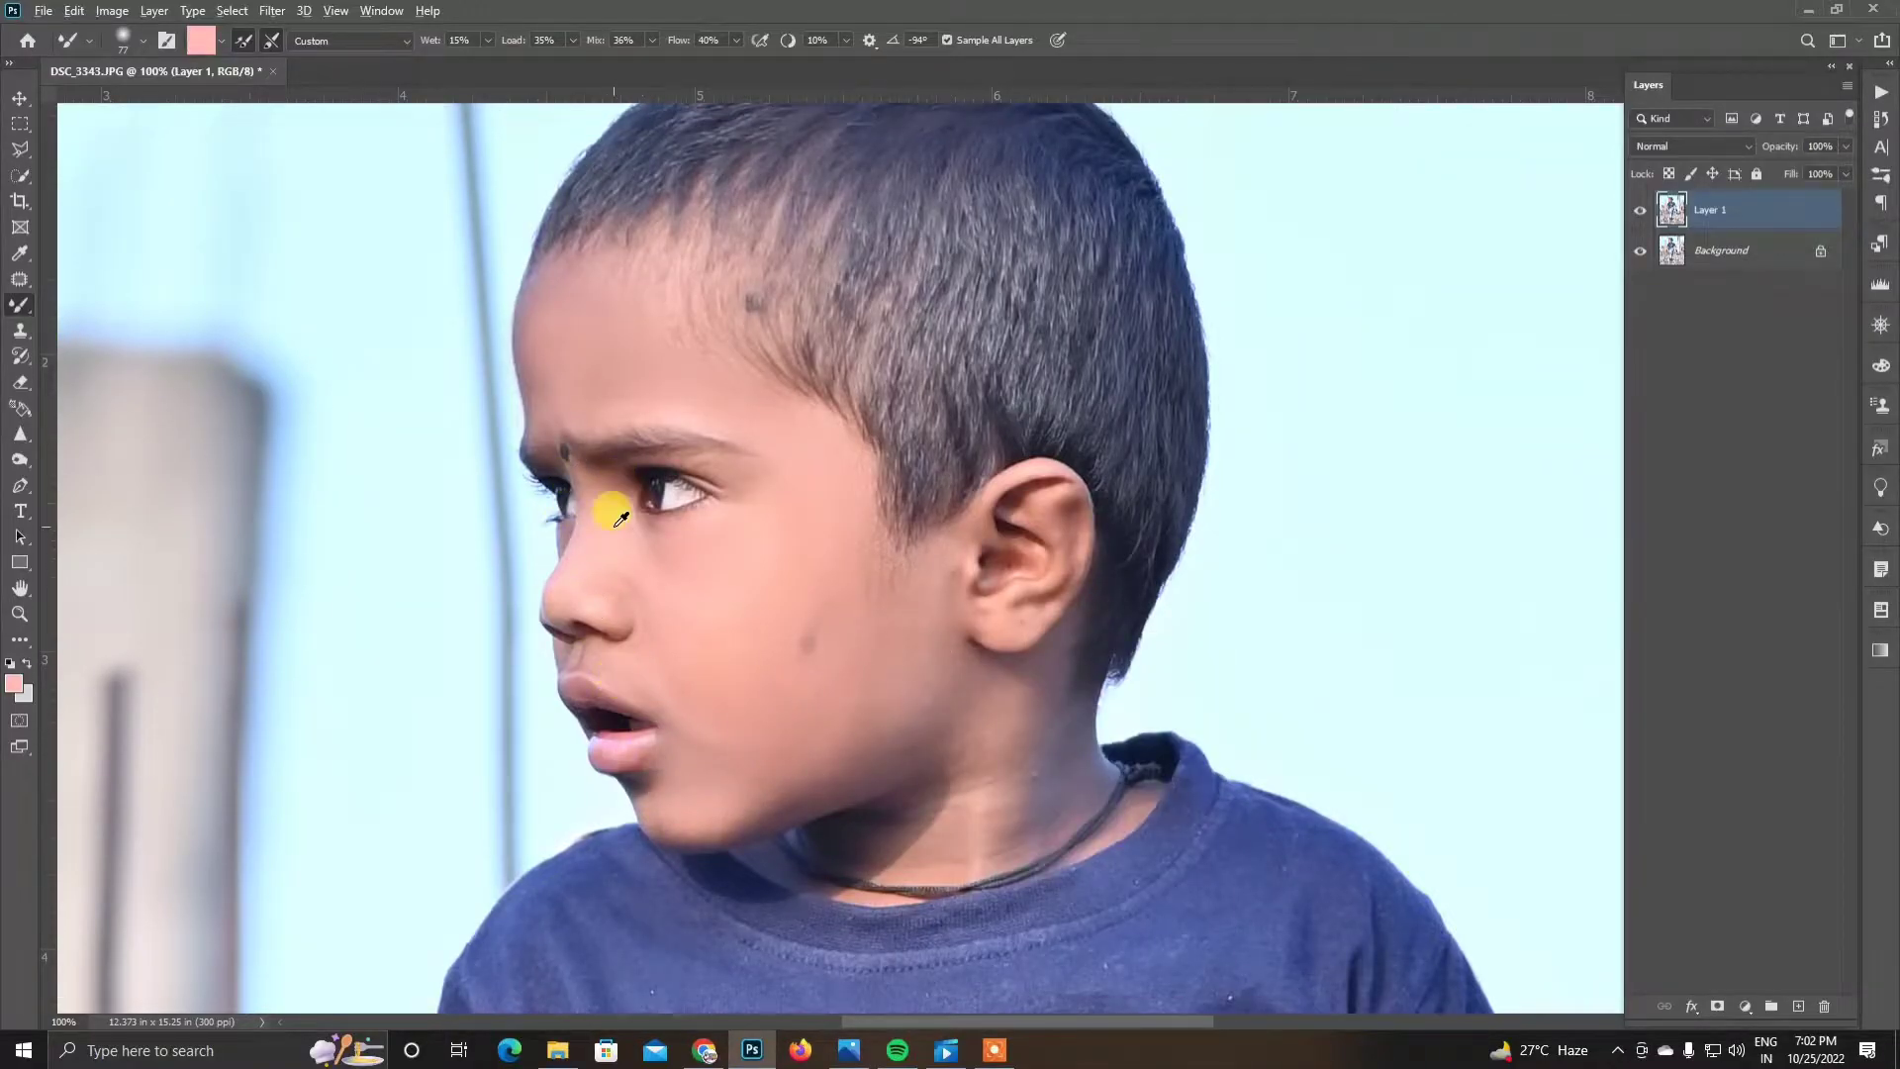
scroll(645, 475, up, 5)
right_click(708, 521)
drag(815, 564, 792, 564)
click(603, 410)
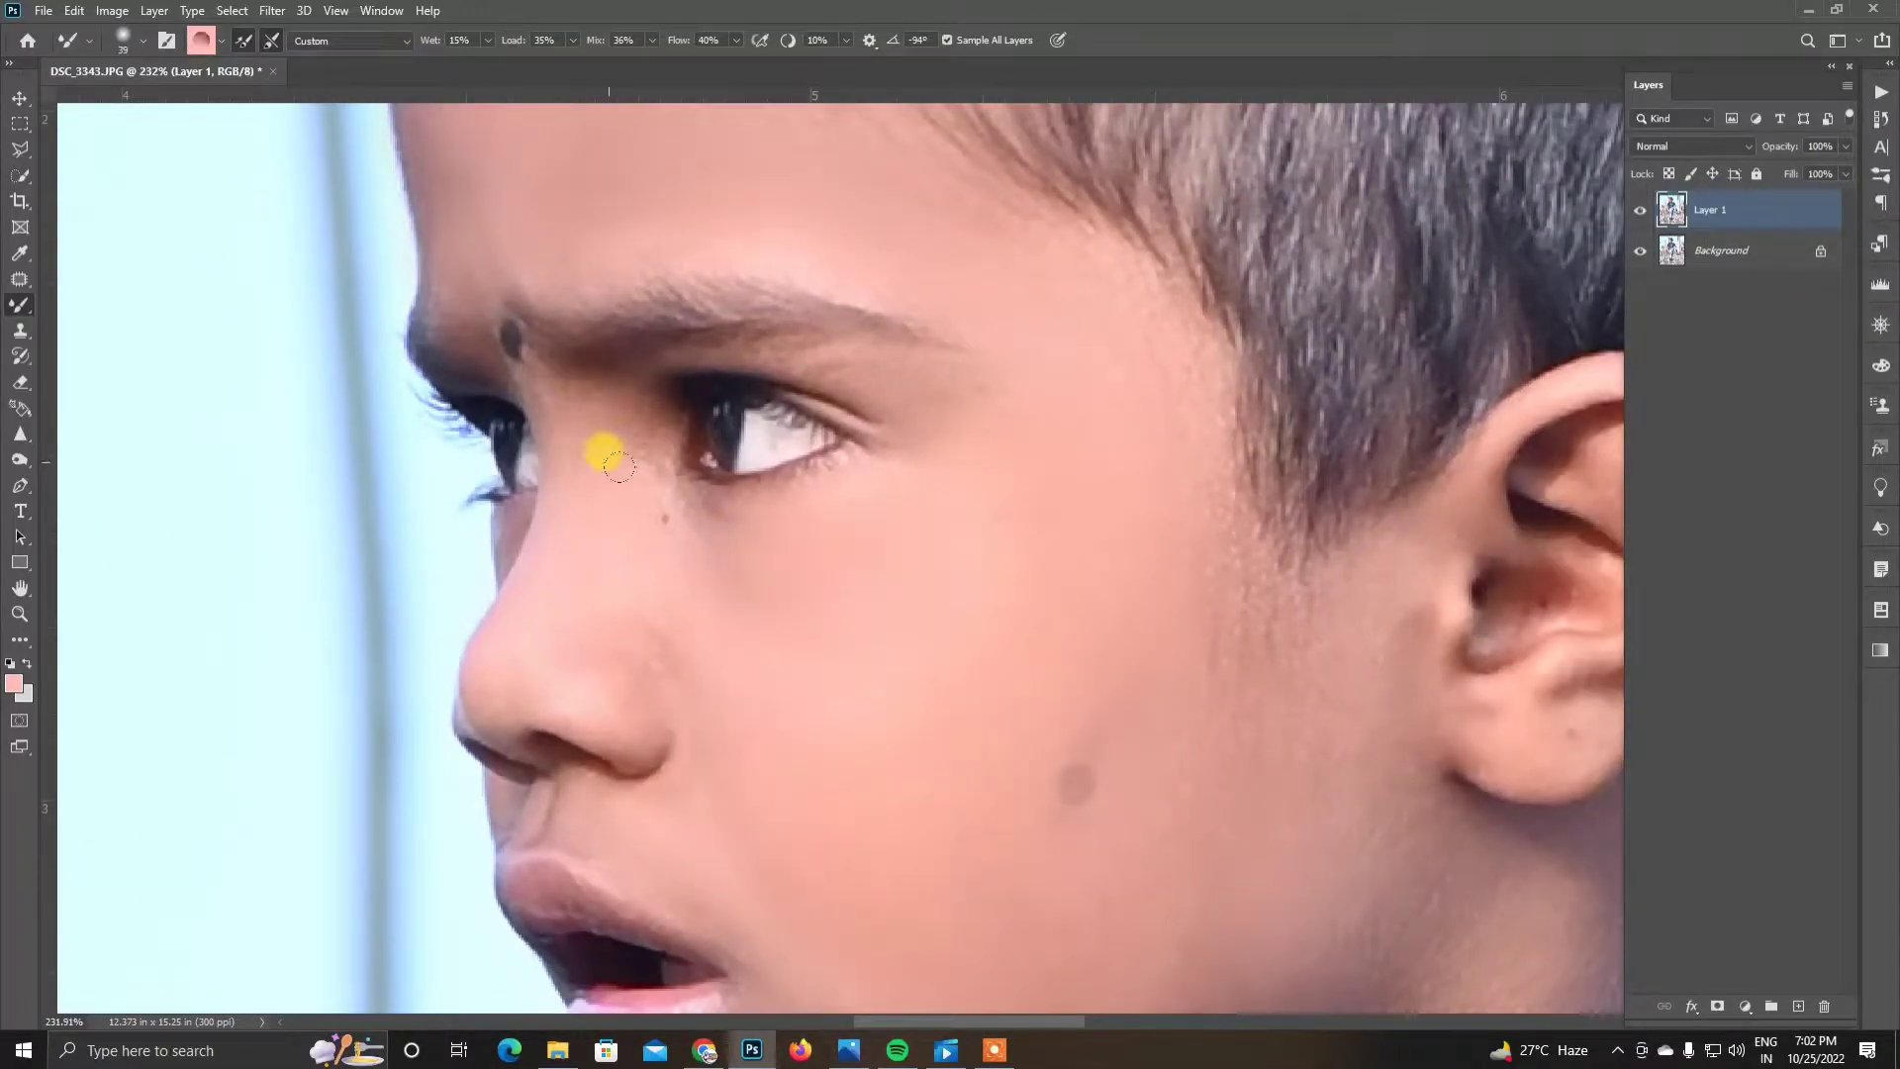
right_click(560, 654)
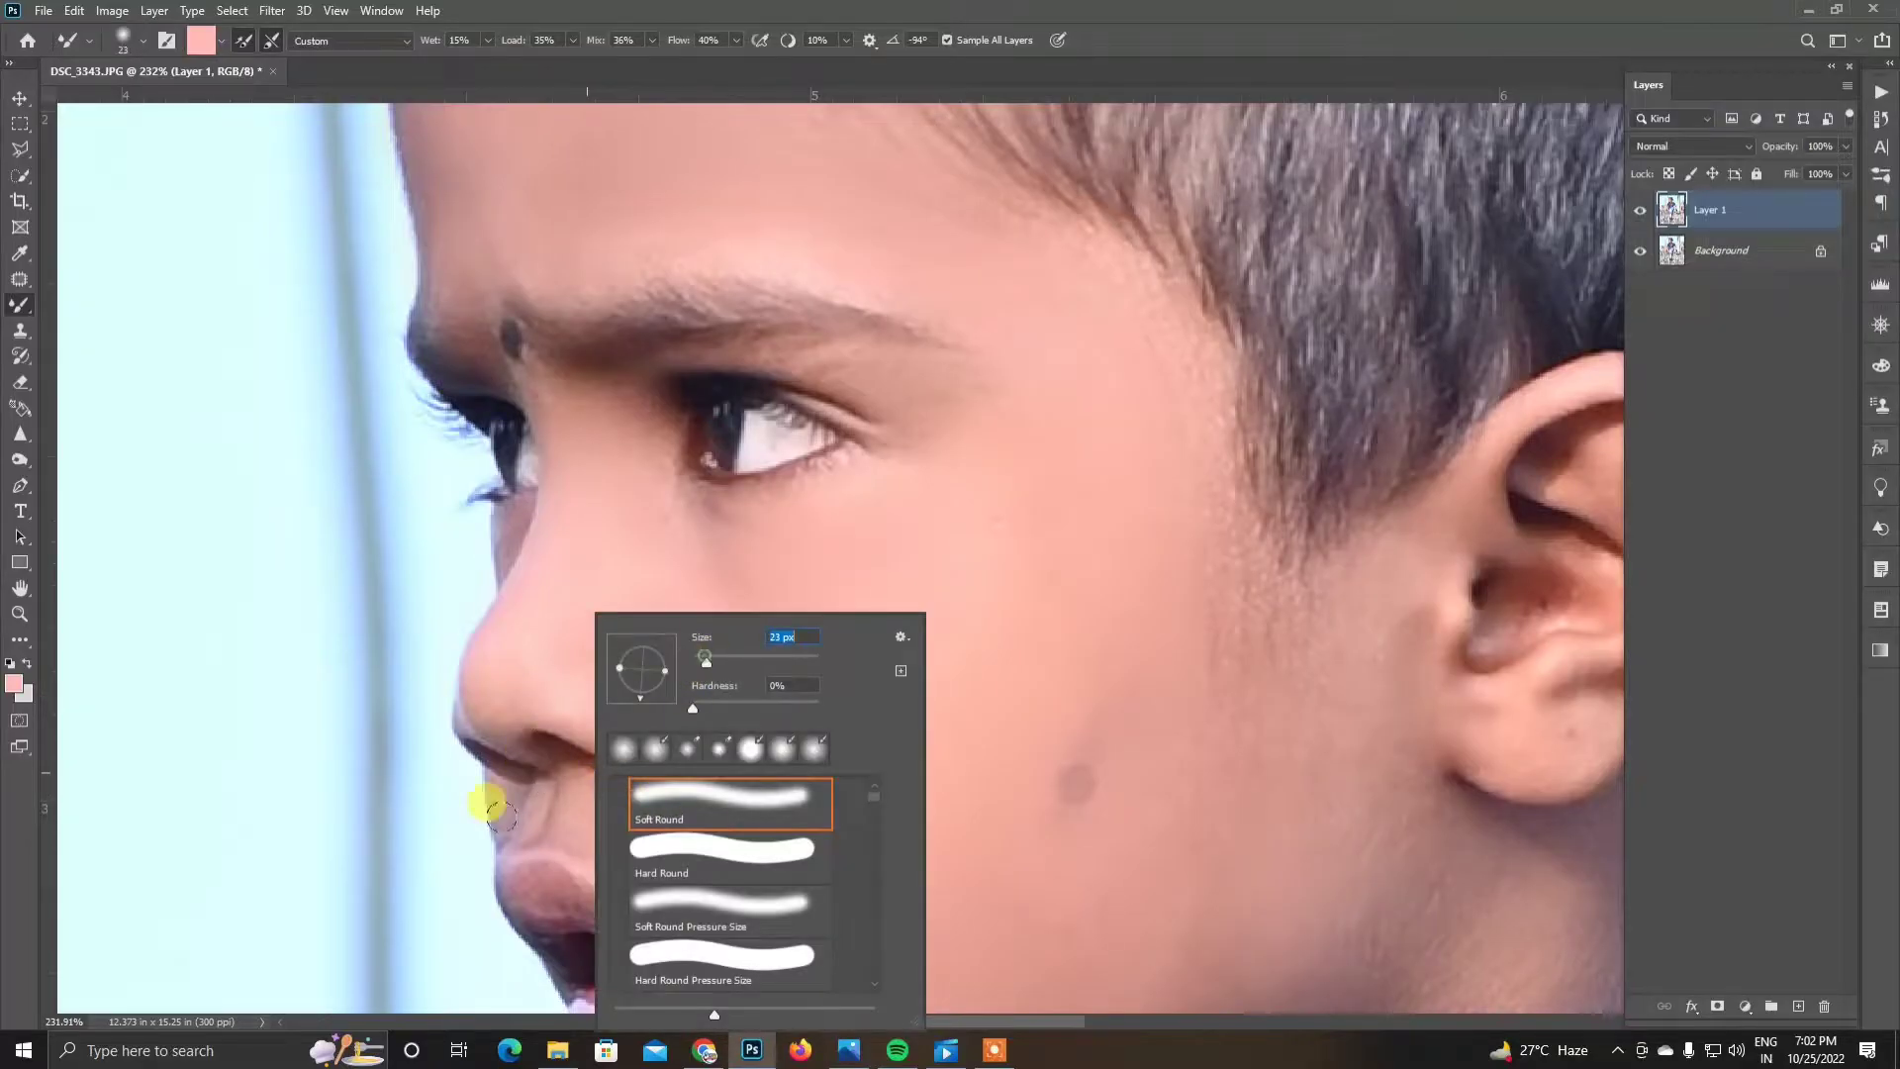
click(495, 808)
Step: Enlarge the Mixer Brush for smoothing the broader skin areas of arm and foot
scroll(610, 856, up, 3)
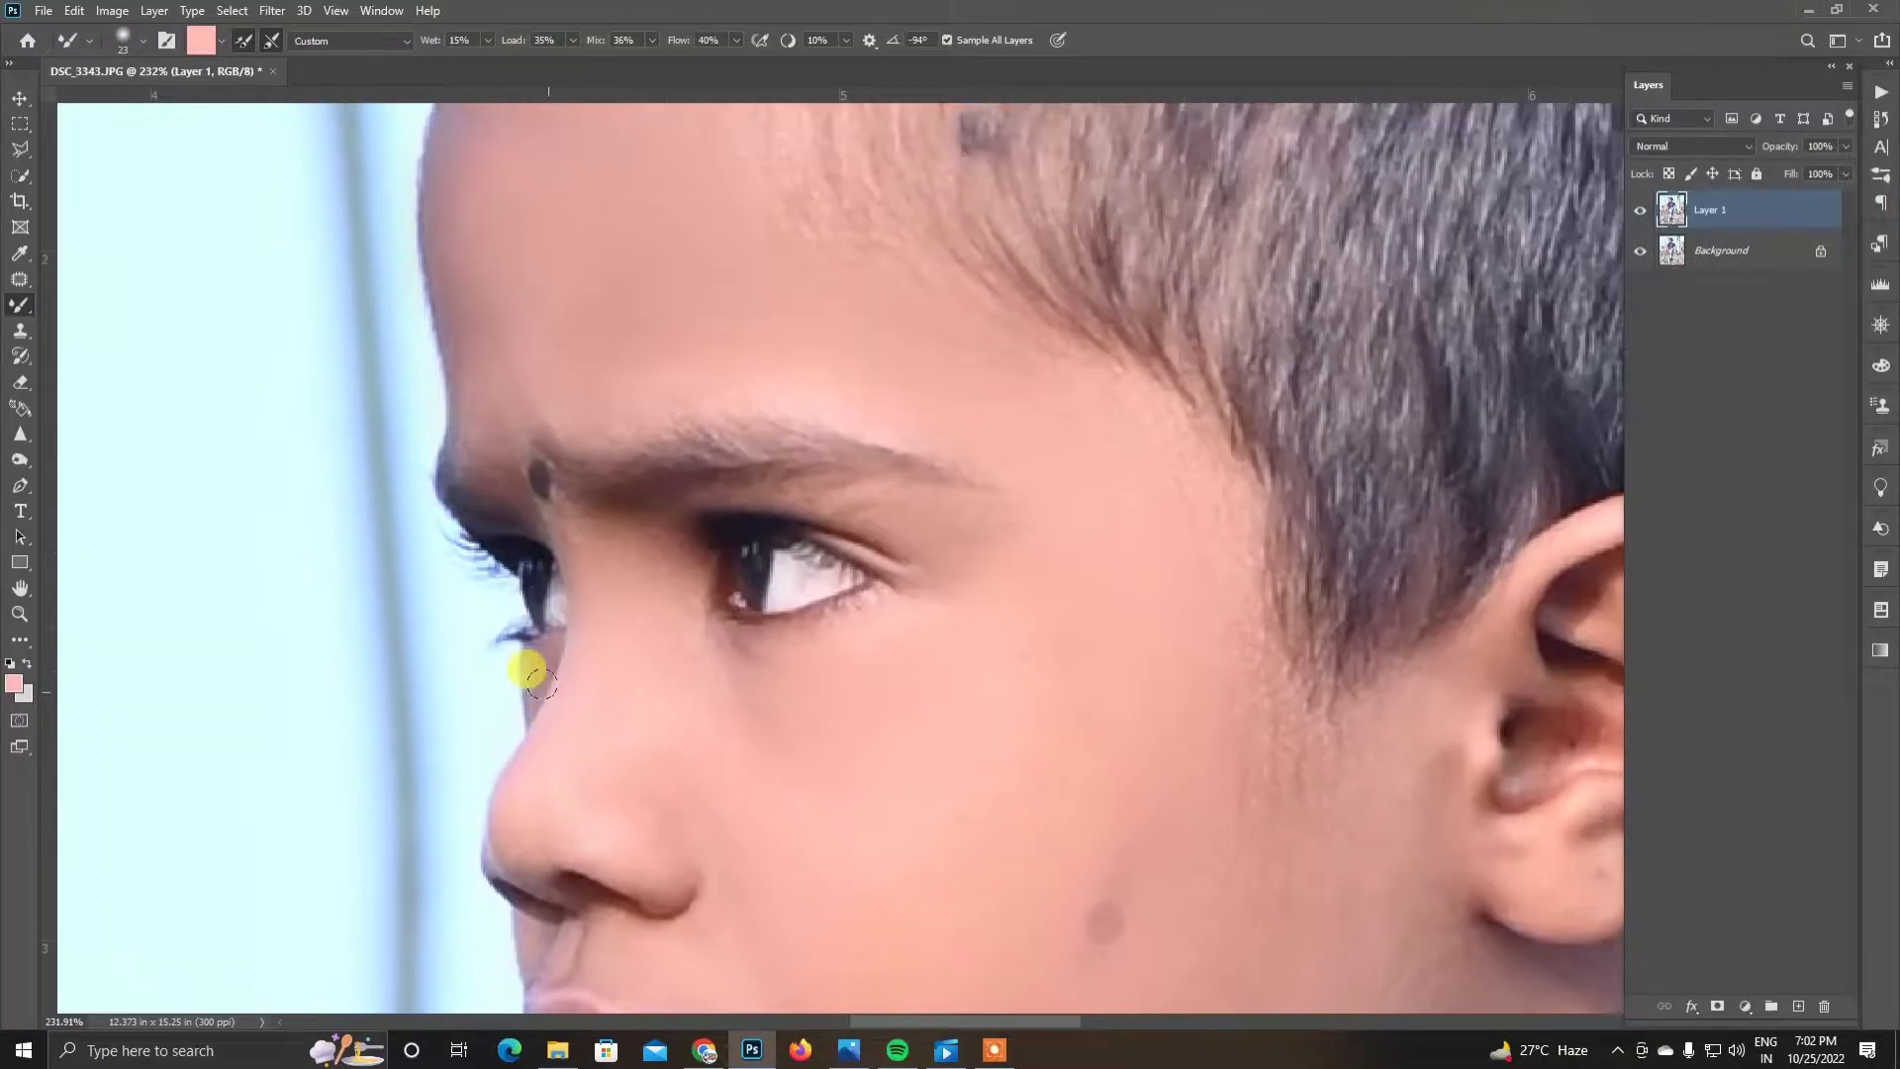
scroll(525, 631, up, 4)
scroll(777, 669, down, 5)
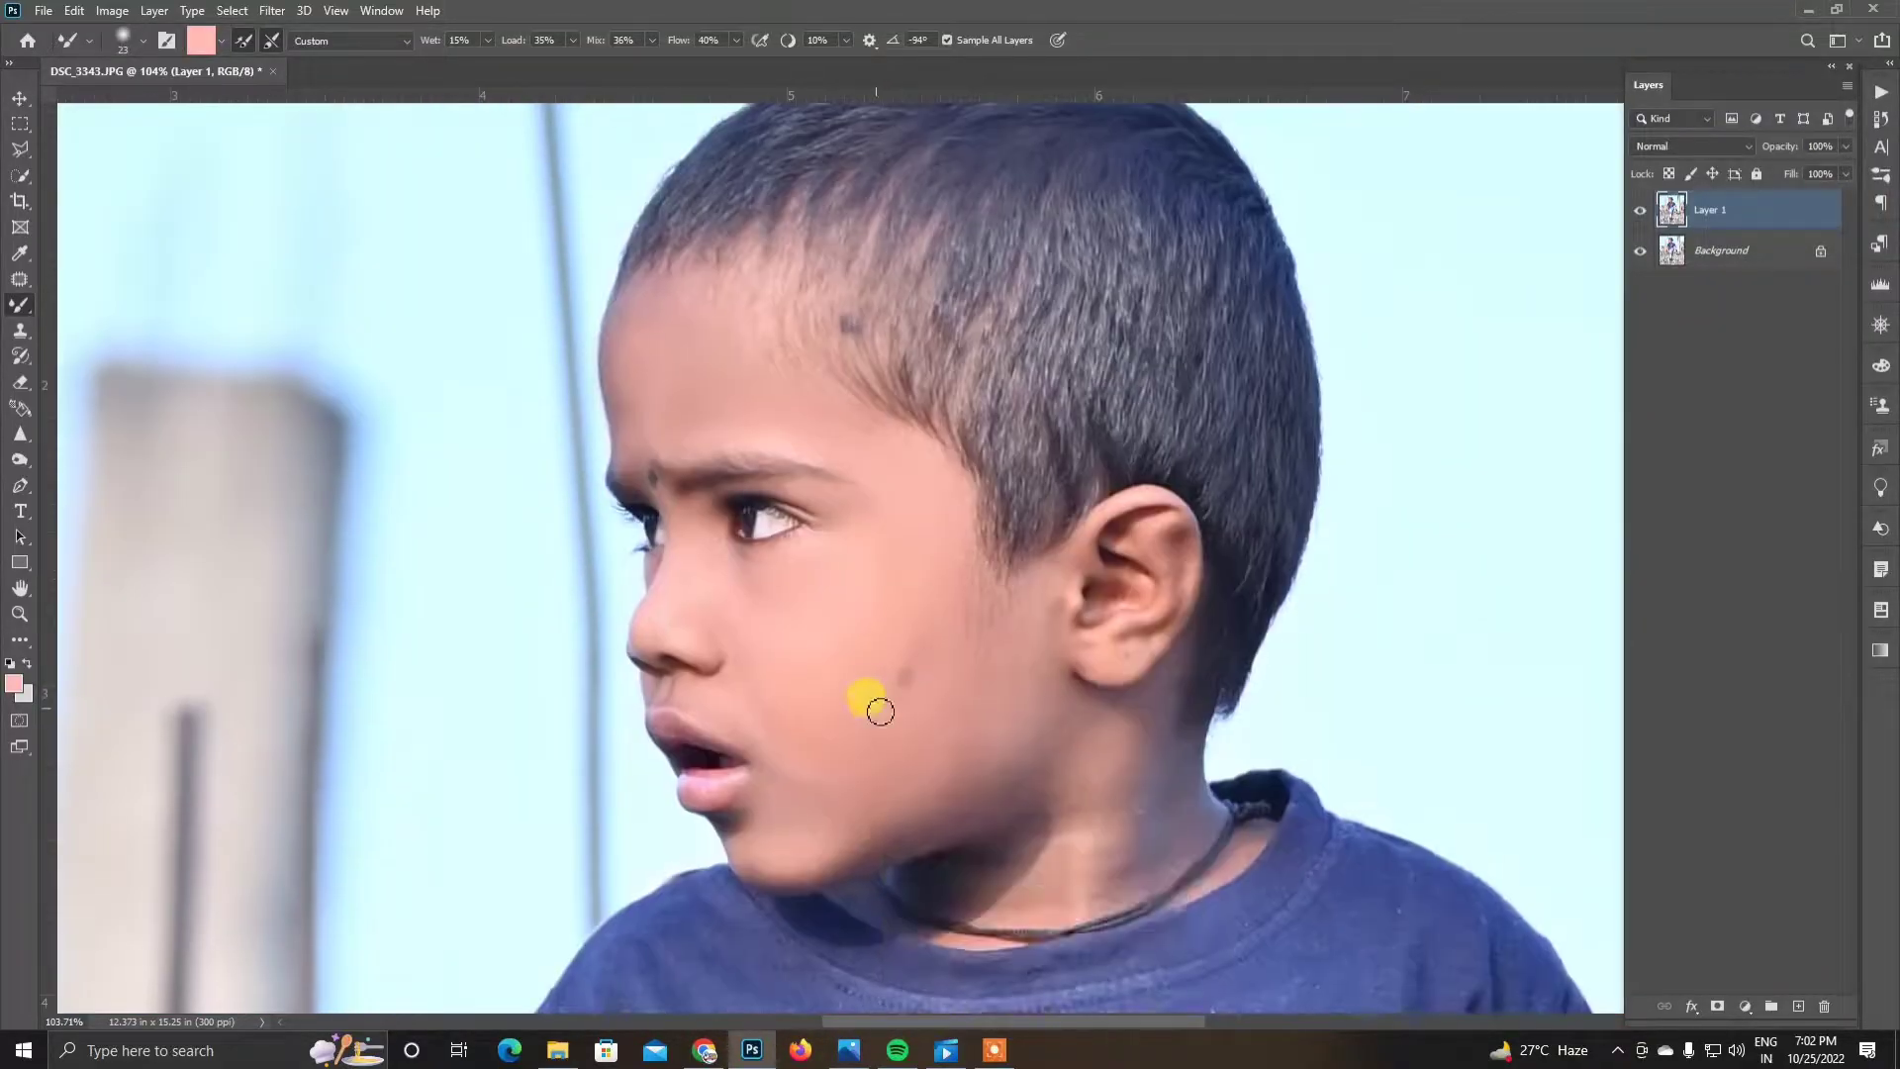
right_click(950, 623)
drag(1030, 654, 1053, 679)
click(1061, 798)
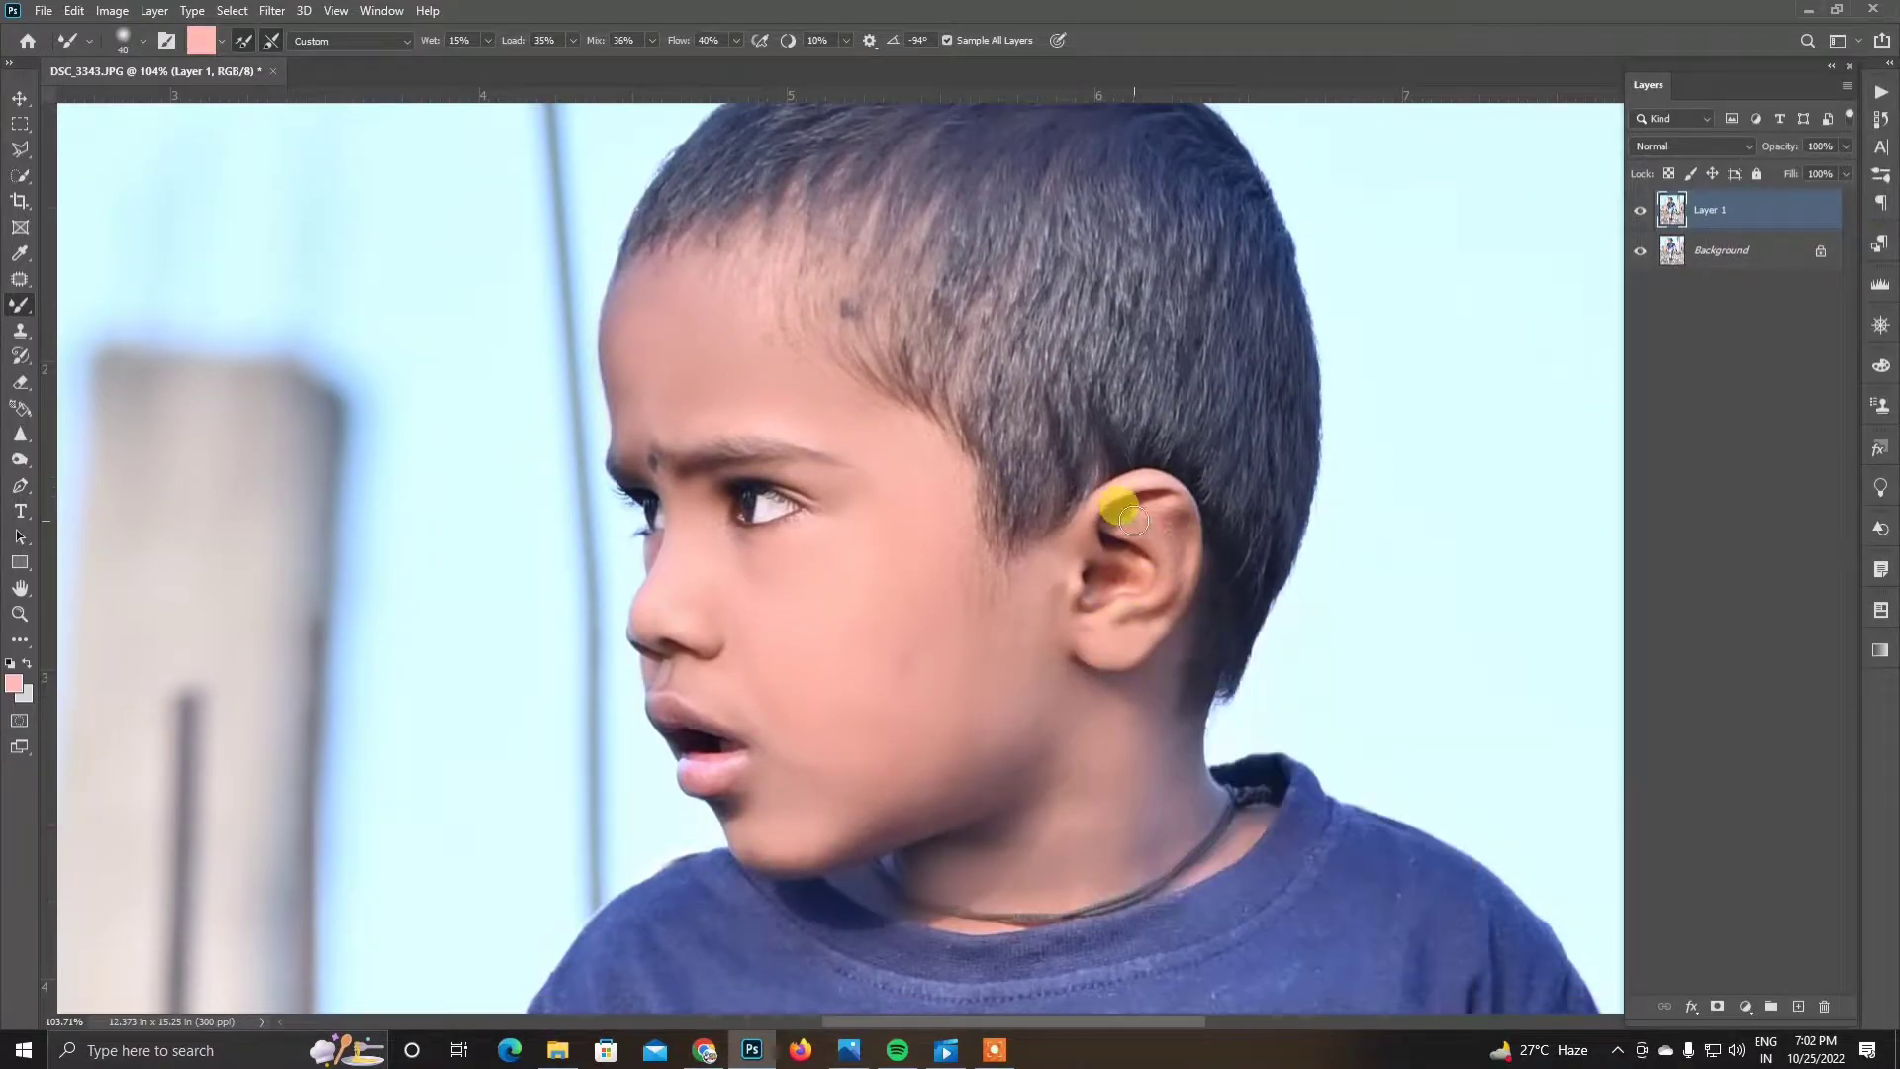
key(Return)
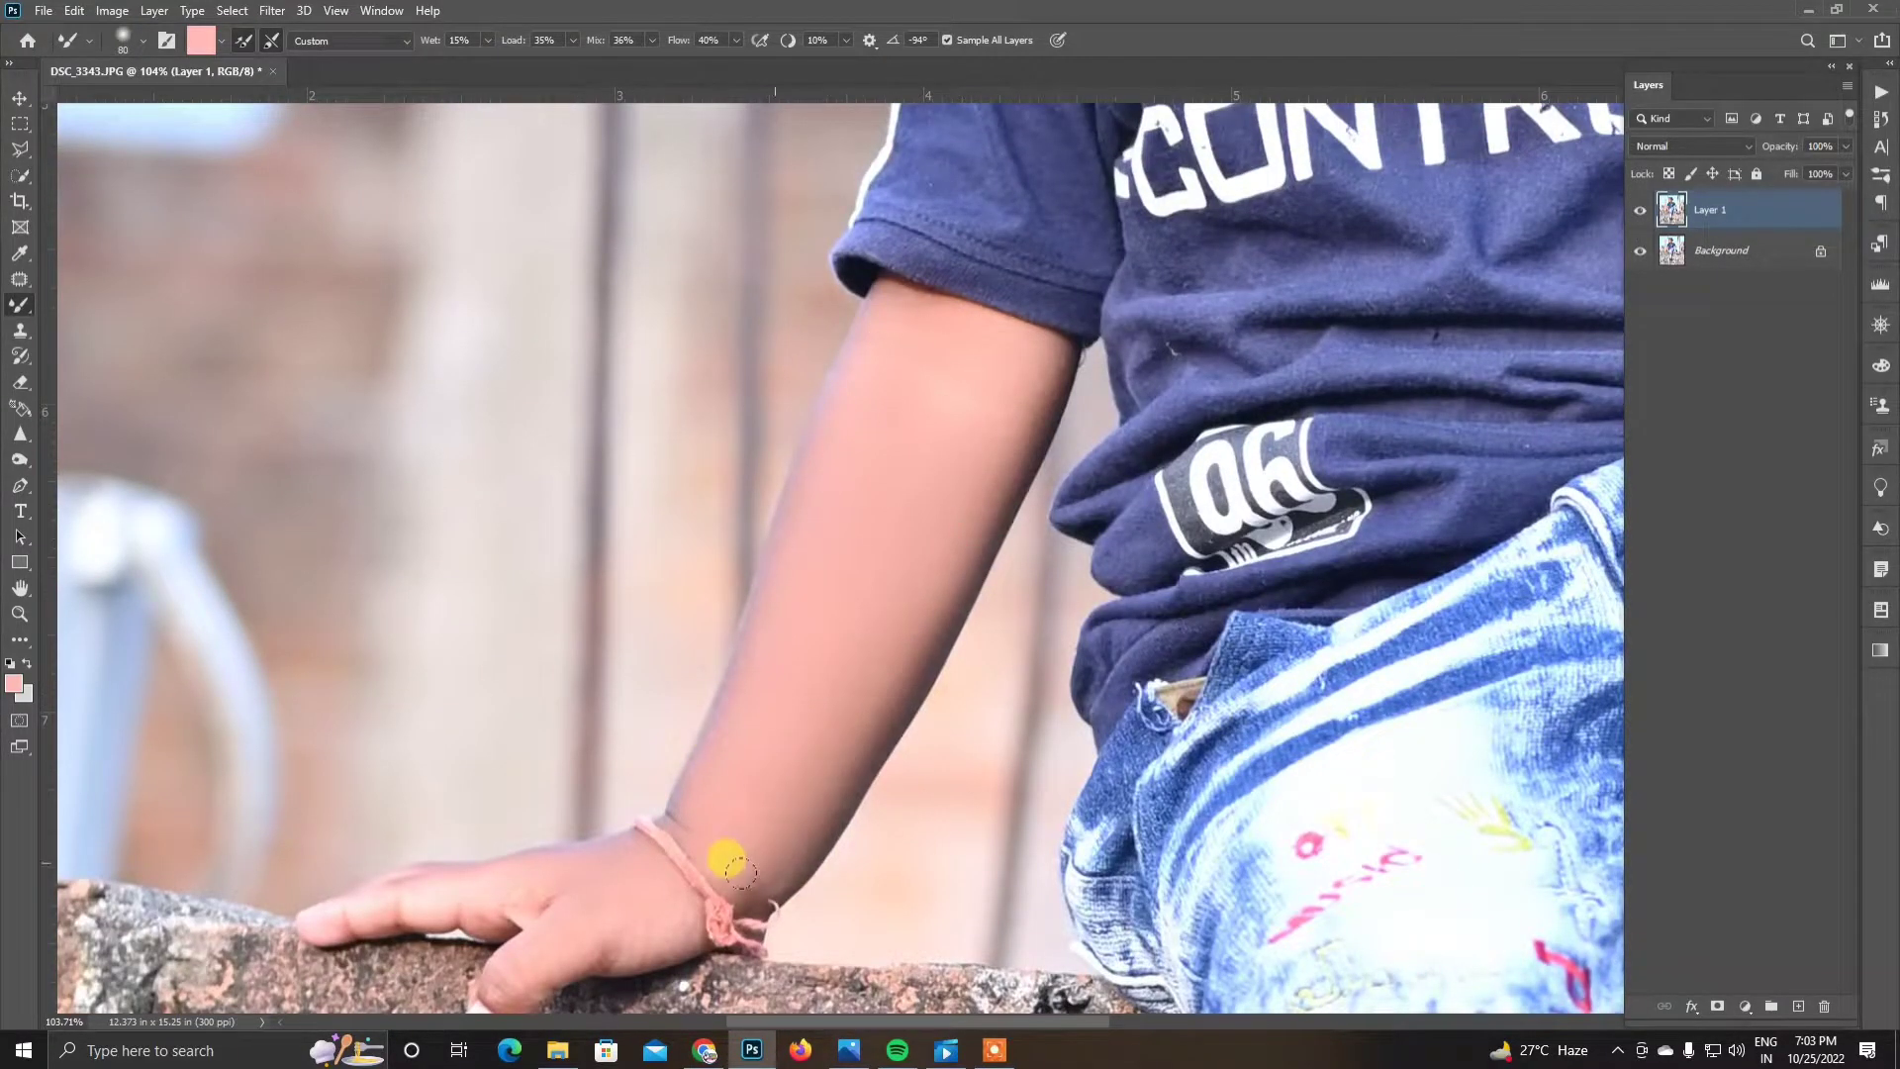
scroll(792, 654, right, 1)
scroll(848, 436, right, 5)
scroll(848, 318, down, 4)
scroll(1000, 475, down, 4)
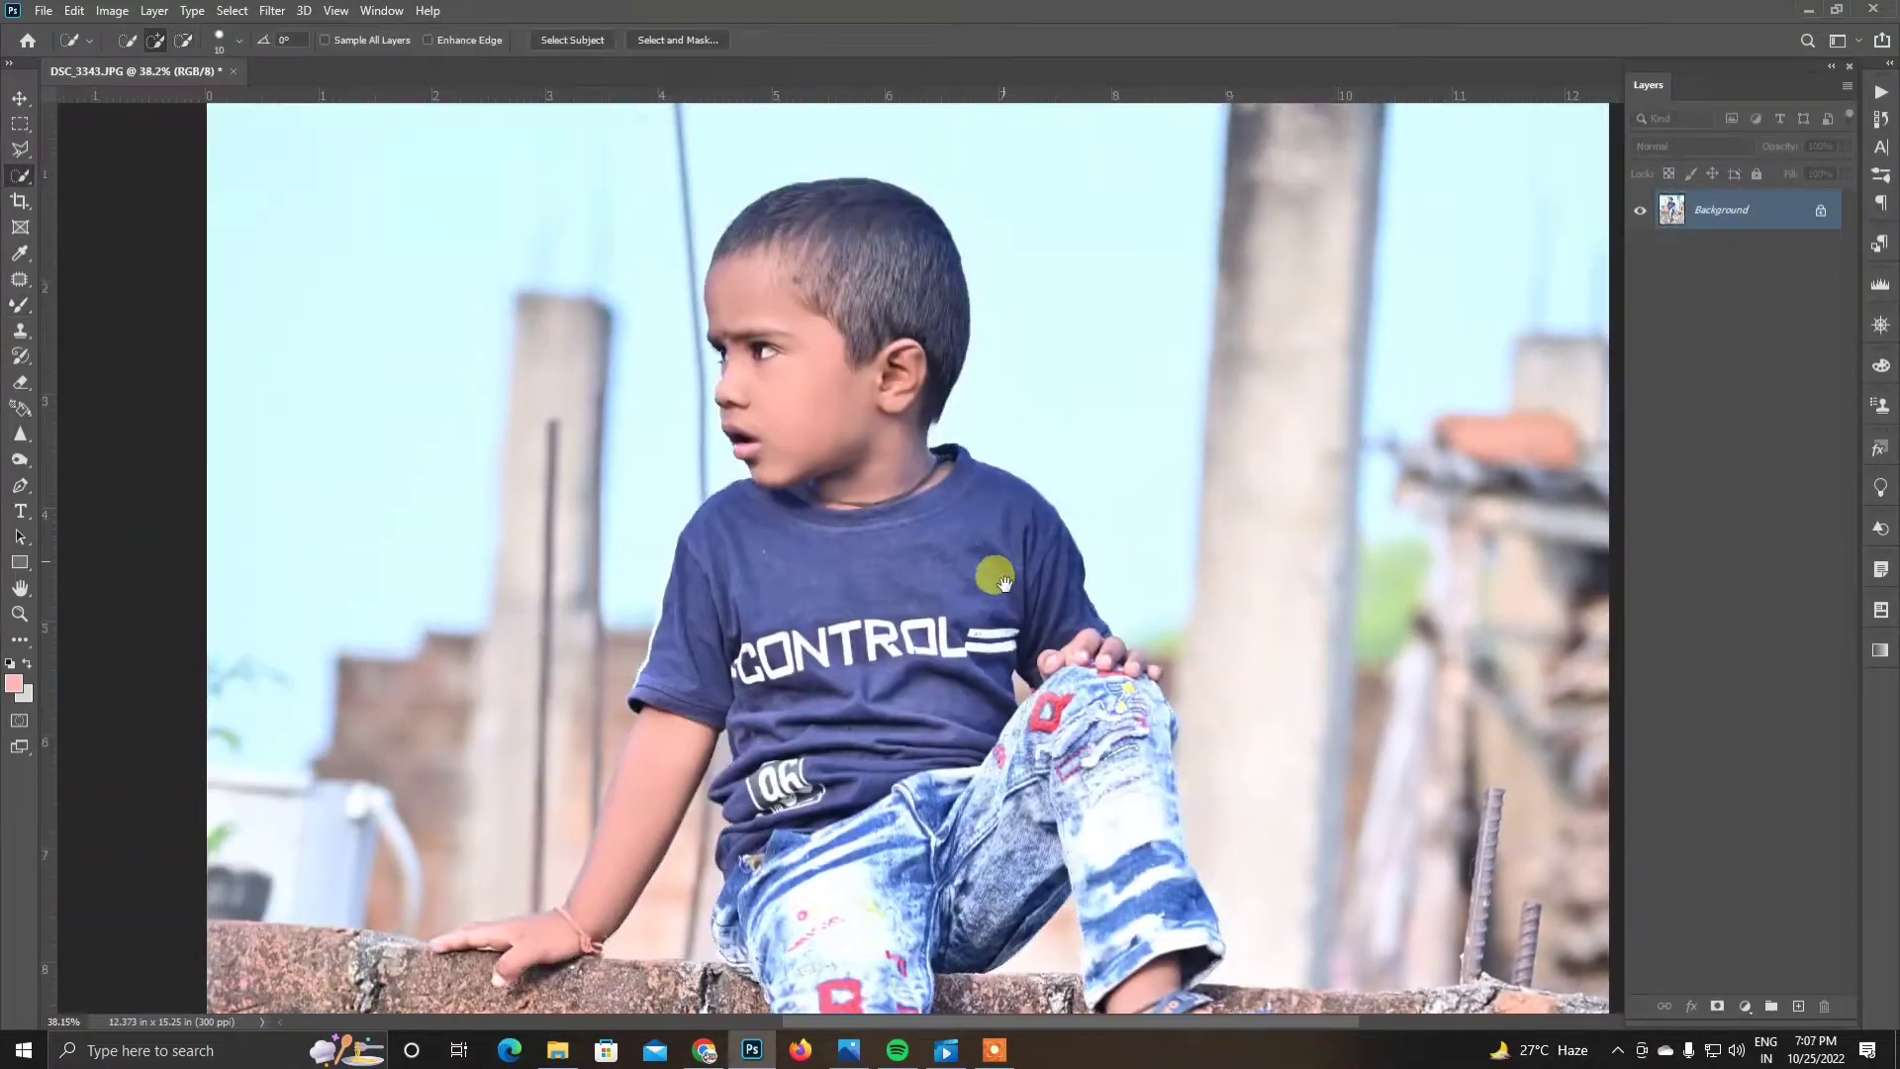
Step: Select the boy with Select Subject and copy him to a new layer with Ctrl+J
right_click(1003, 584)
click(996, 357)
click(1049, 321)
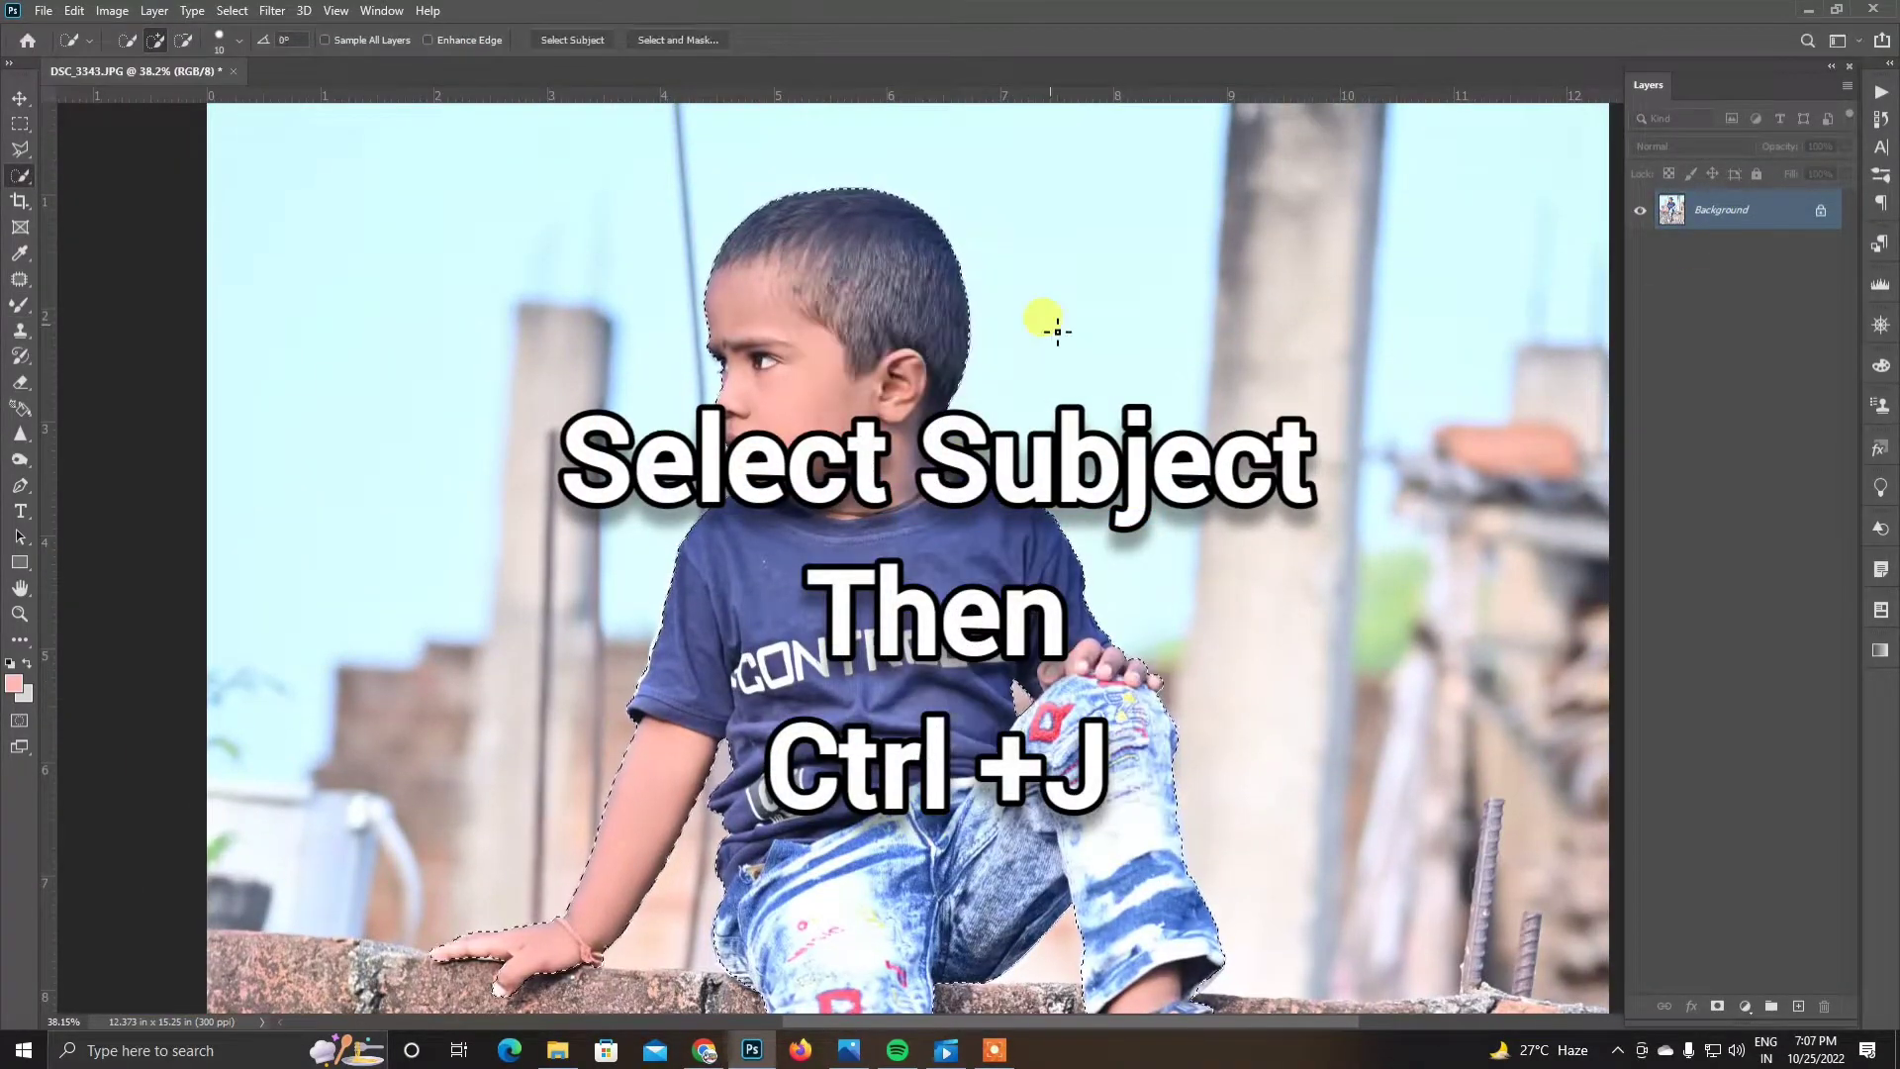
key(ctrl+j)
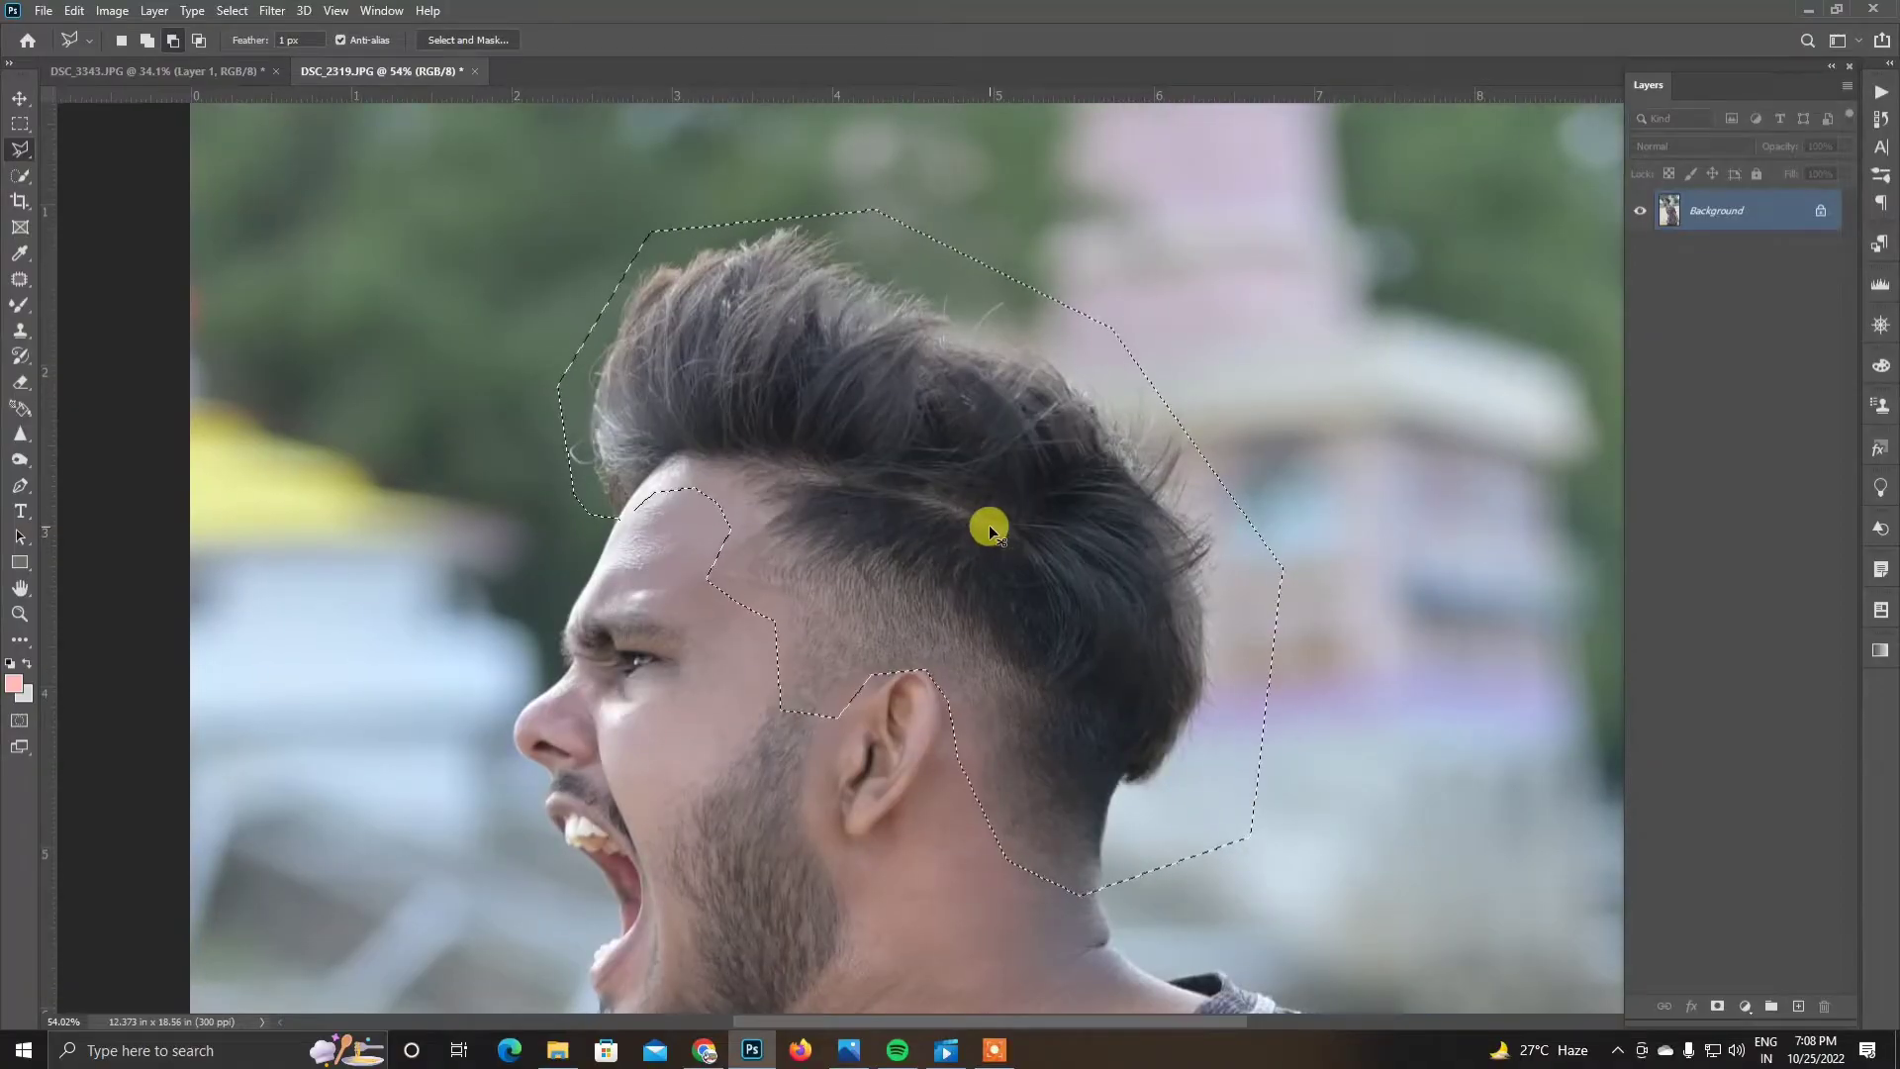
Step: Refine the hair edges in Select and Mask, clearing grey and green background, output as new layer
key(alt+ctrl+r)
click(18, 124)
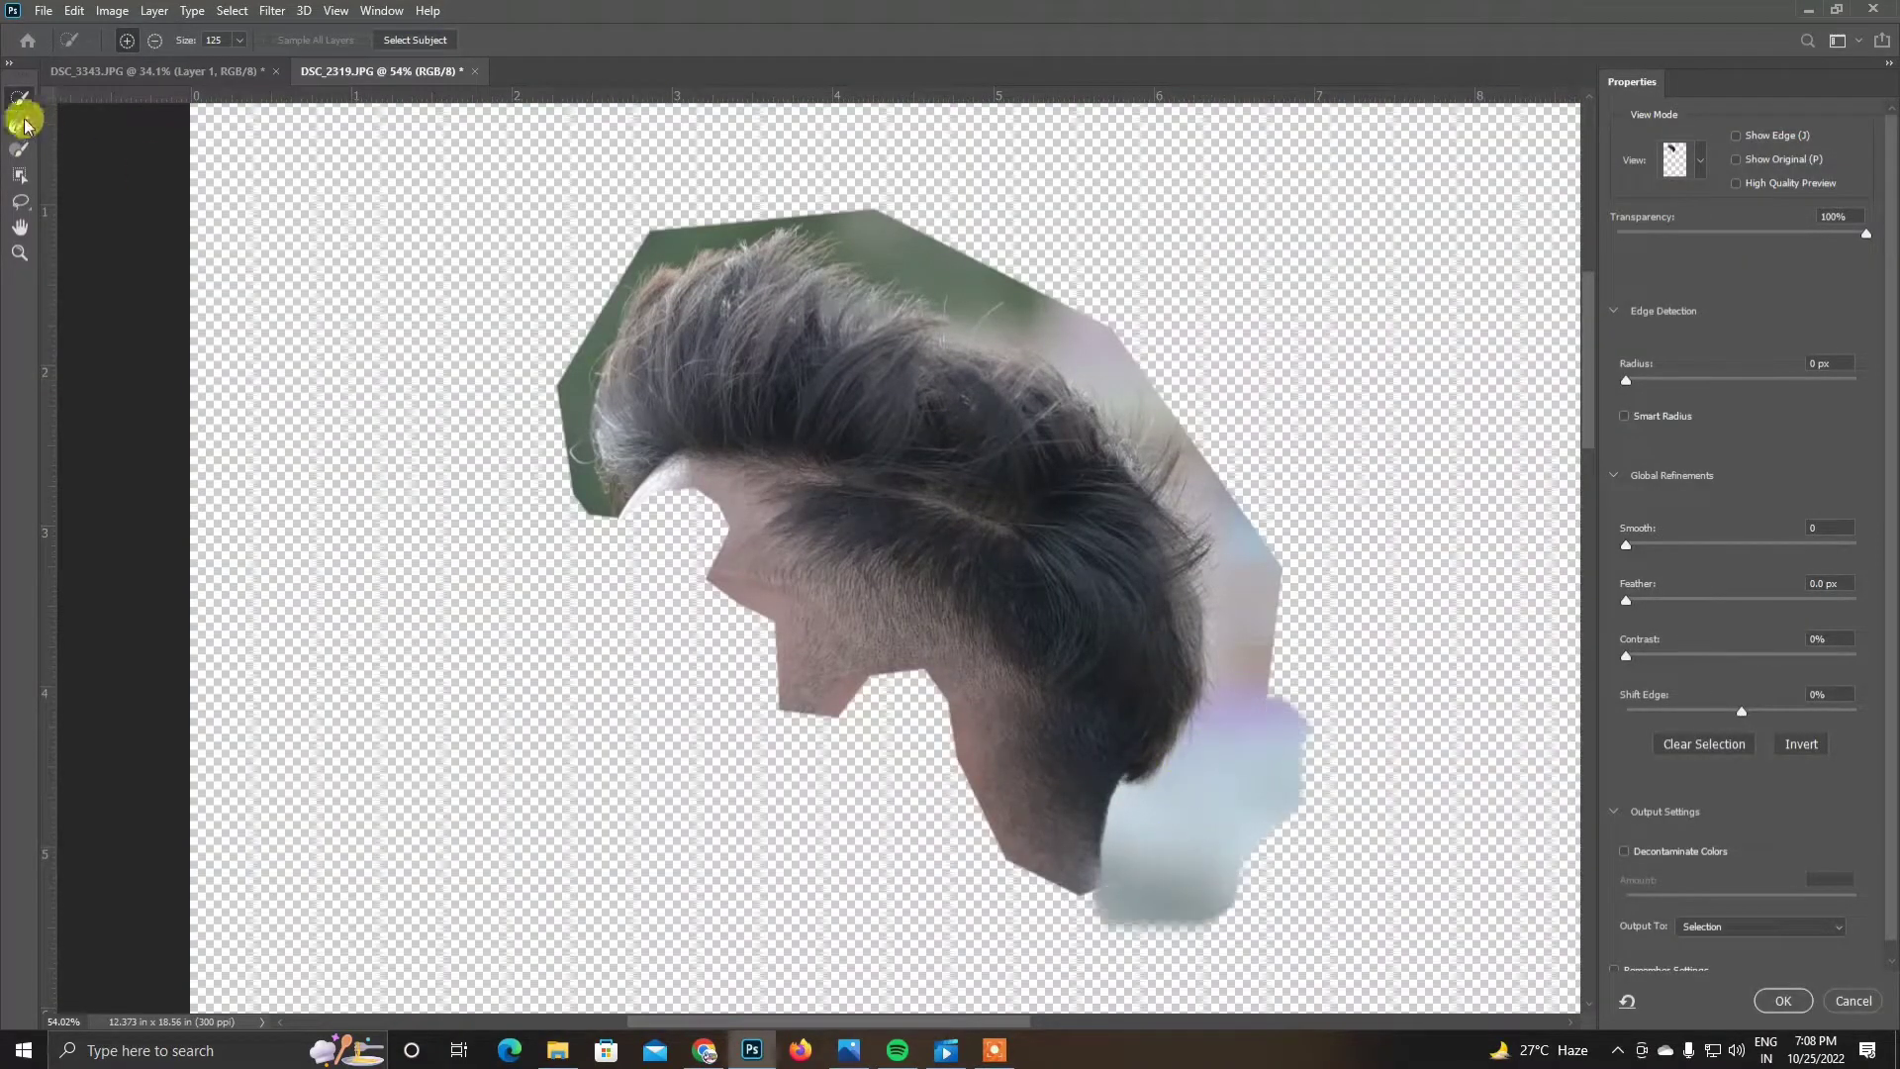
mouse_move(1287, 733)
mouse_down()
mouse_move(1133, 762)
mouse_move(1294, 837)
mouse_up()
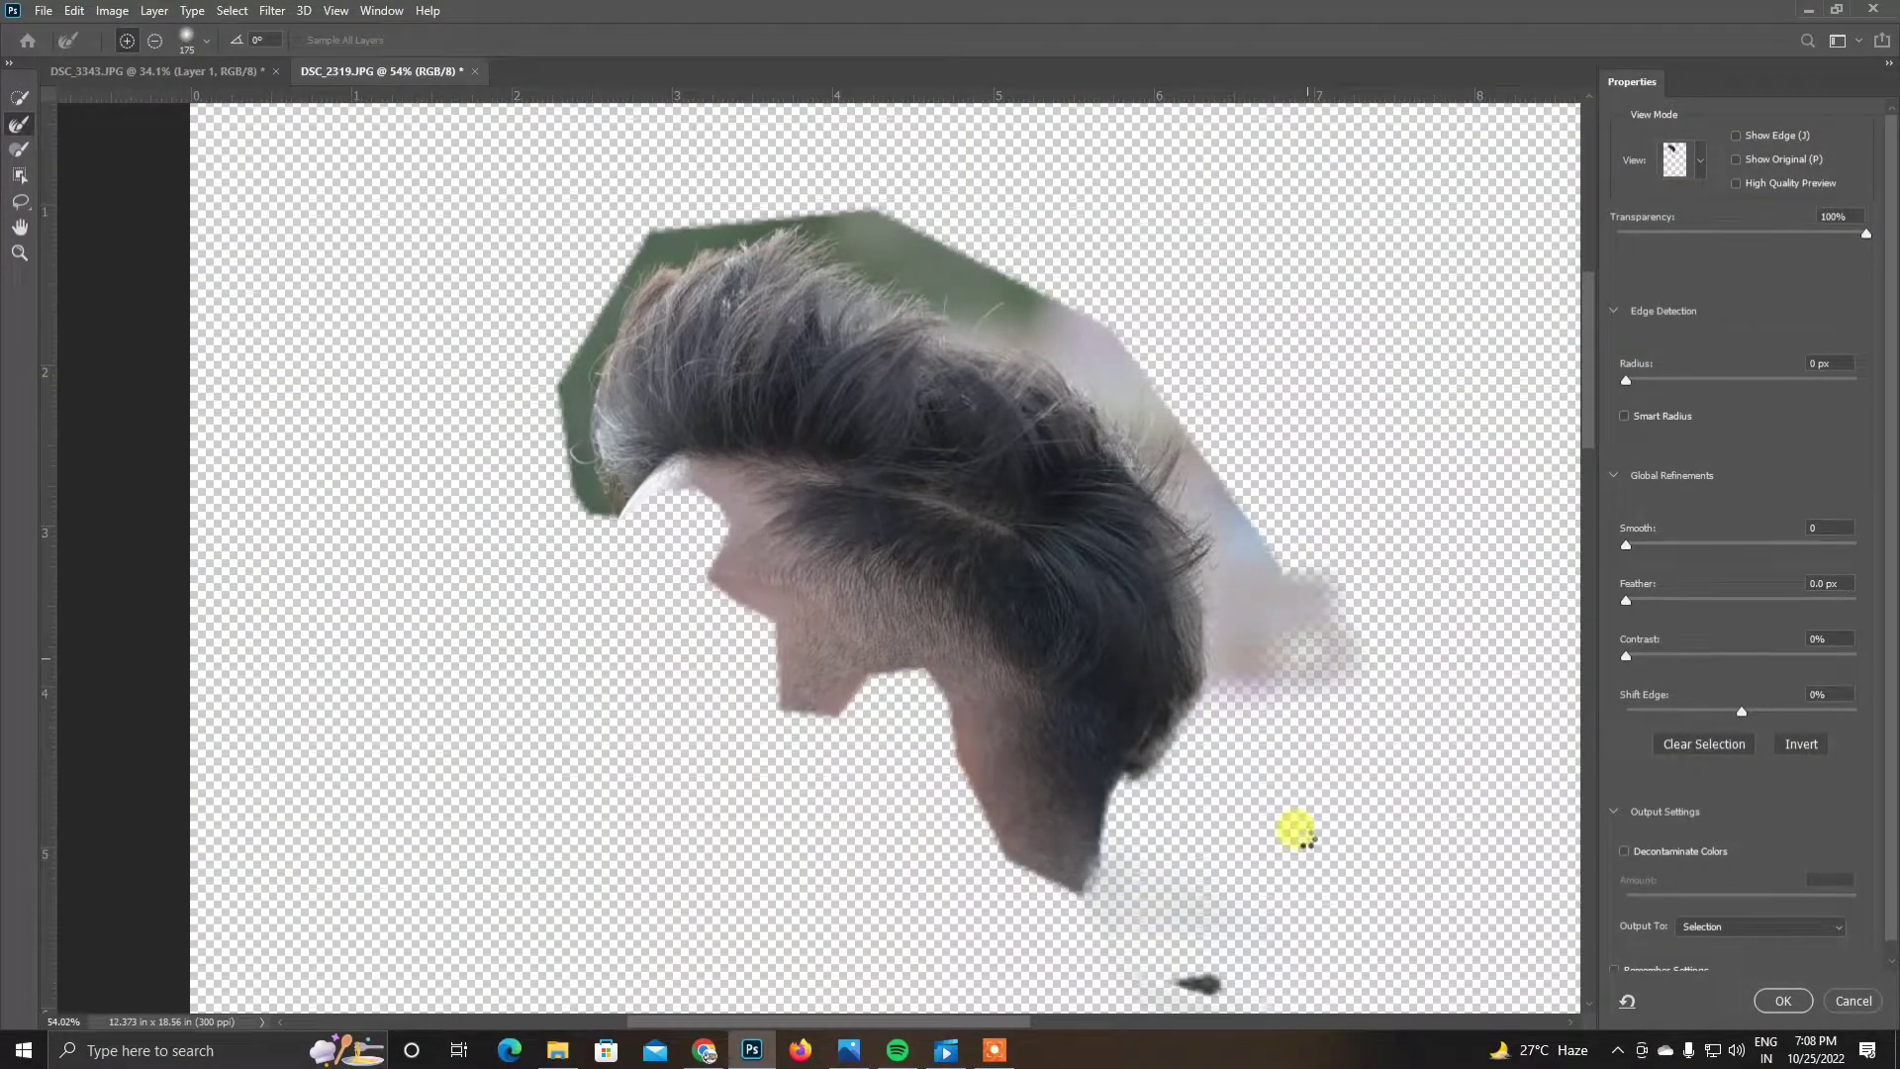
scroll(1294, 837, up, 2)
drag(1283, 765, 1304, 798)
mouse_move(1056, 460)
mouse_down()
mouse_move(509, 424)
mouse_move(553, 668)
mouse_up()
scroll(524, 812, down, 2)
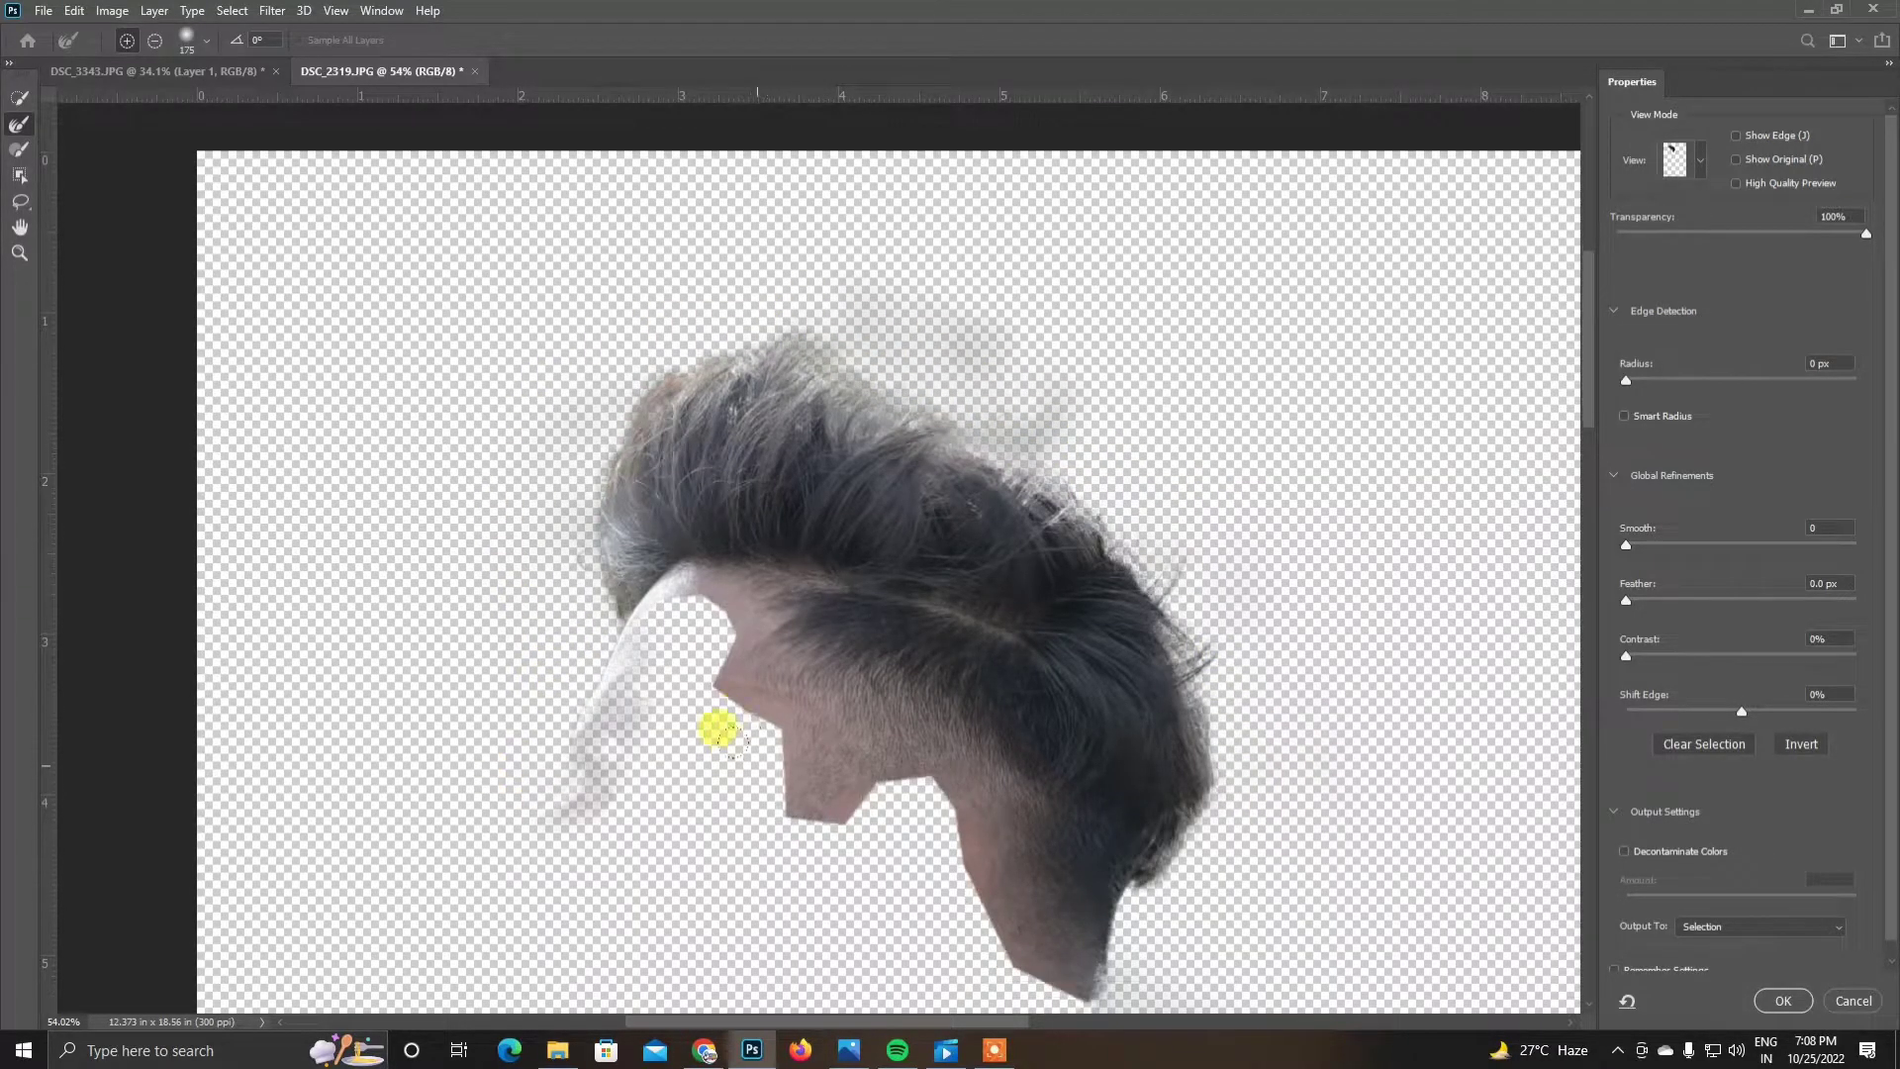
mouse_move(722, 730)
mouse_down()
mouse_move(690, 749)
mouse_move(861, 763)
mouse_move(941, 965)
mouse_up()
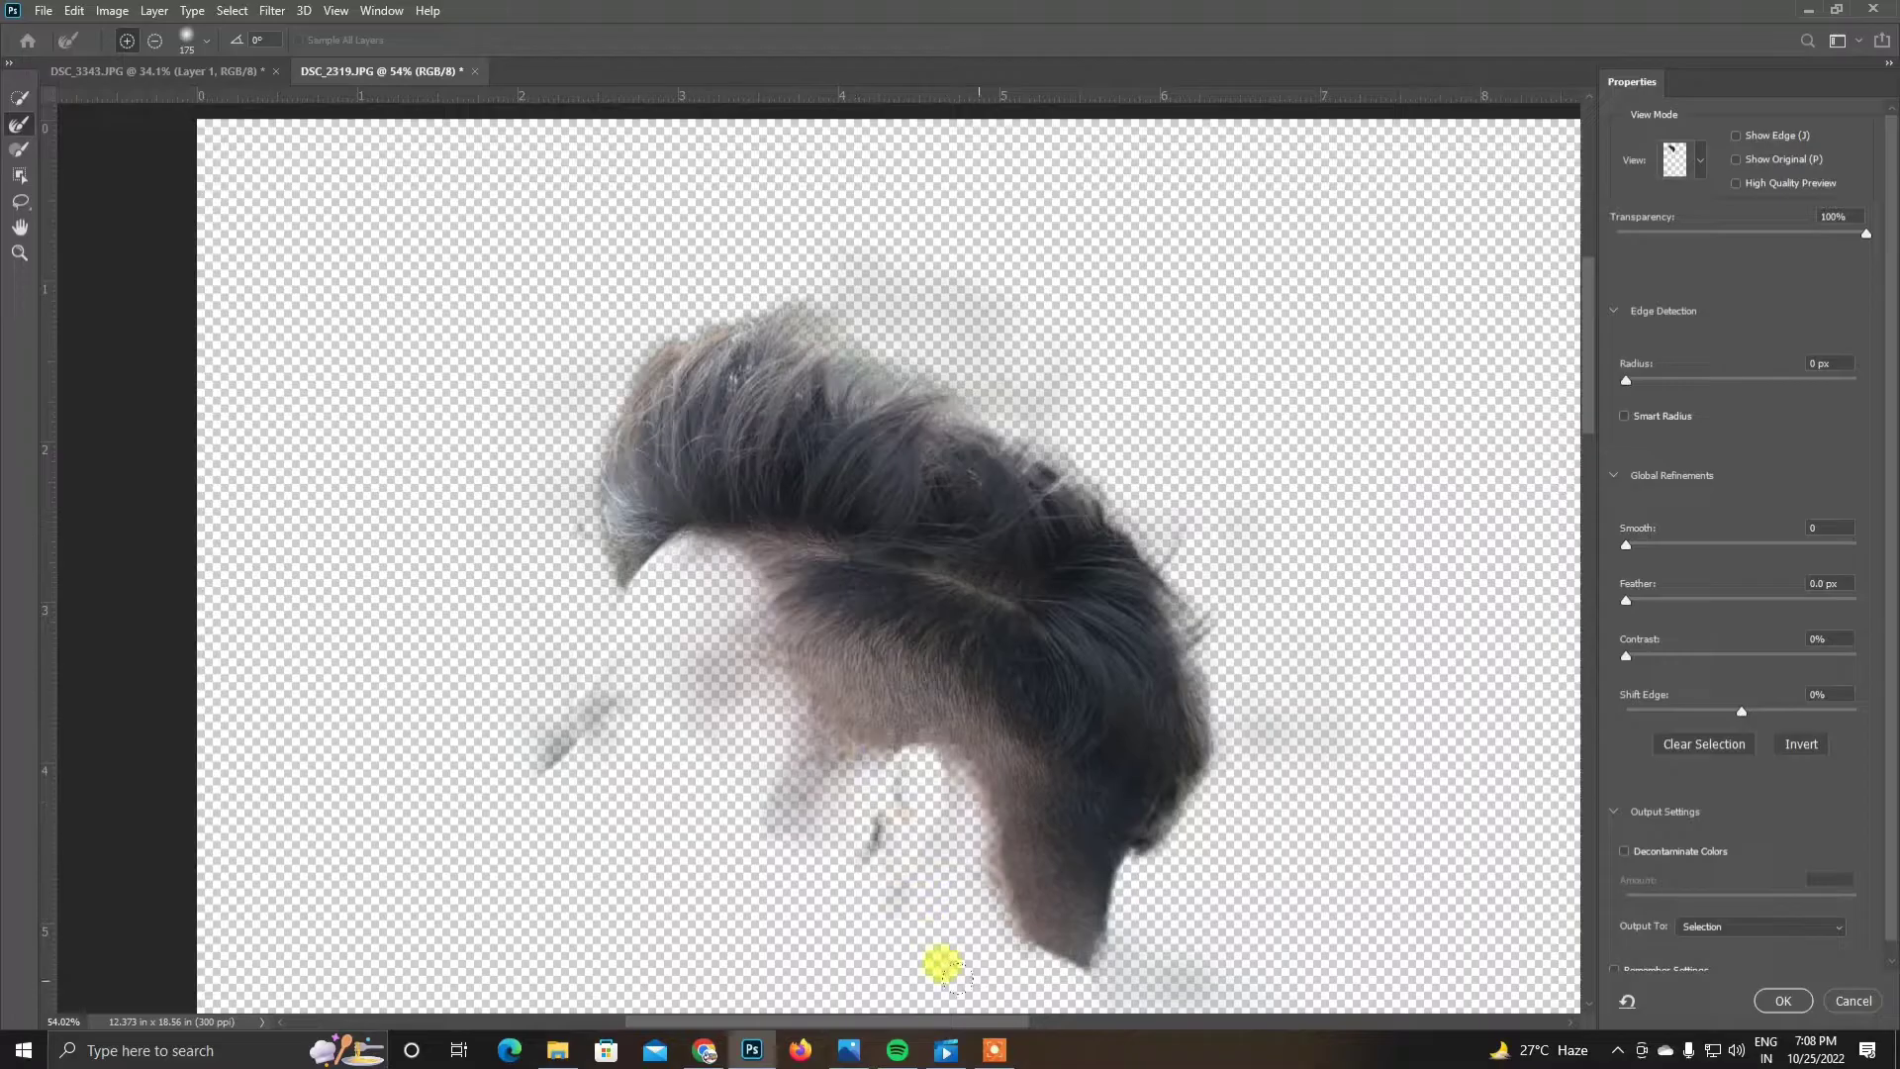
click(1781, 1000)
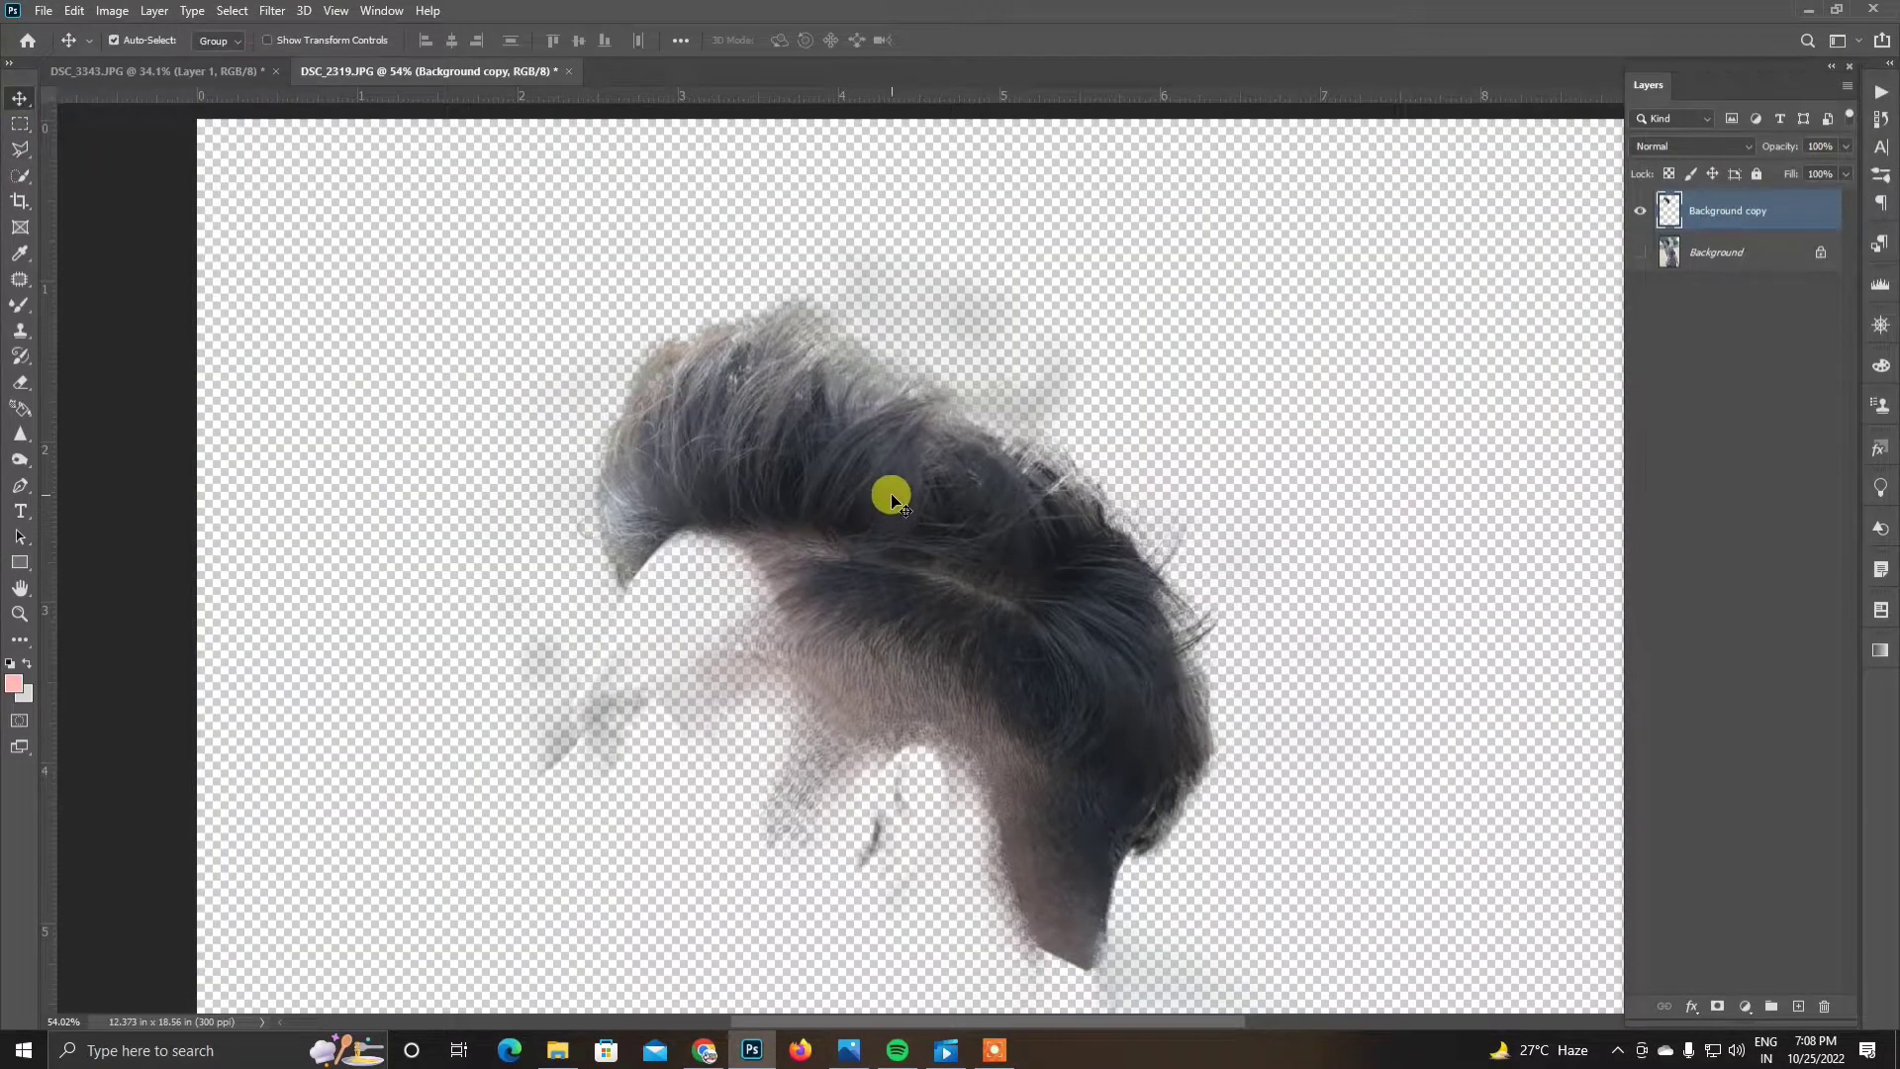
click(215, 75)
Step: Bring the hair layer into the boy's photo, scaled down and positioned over his head
drag(215, 74, 901, 188)
click(267, 40)
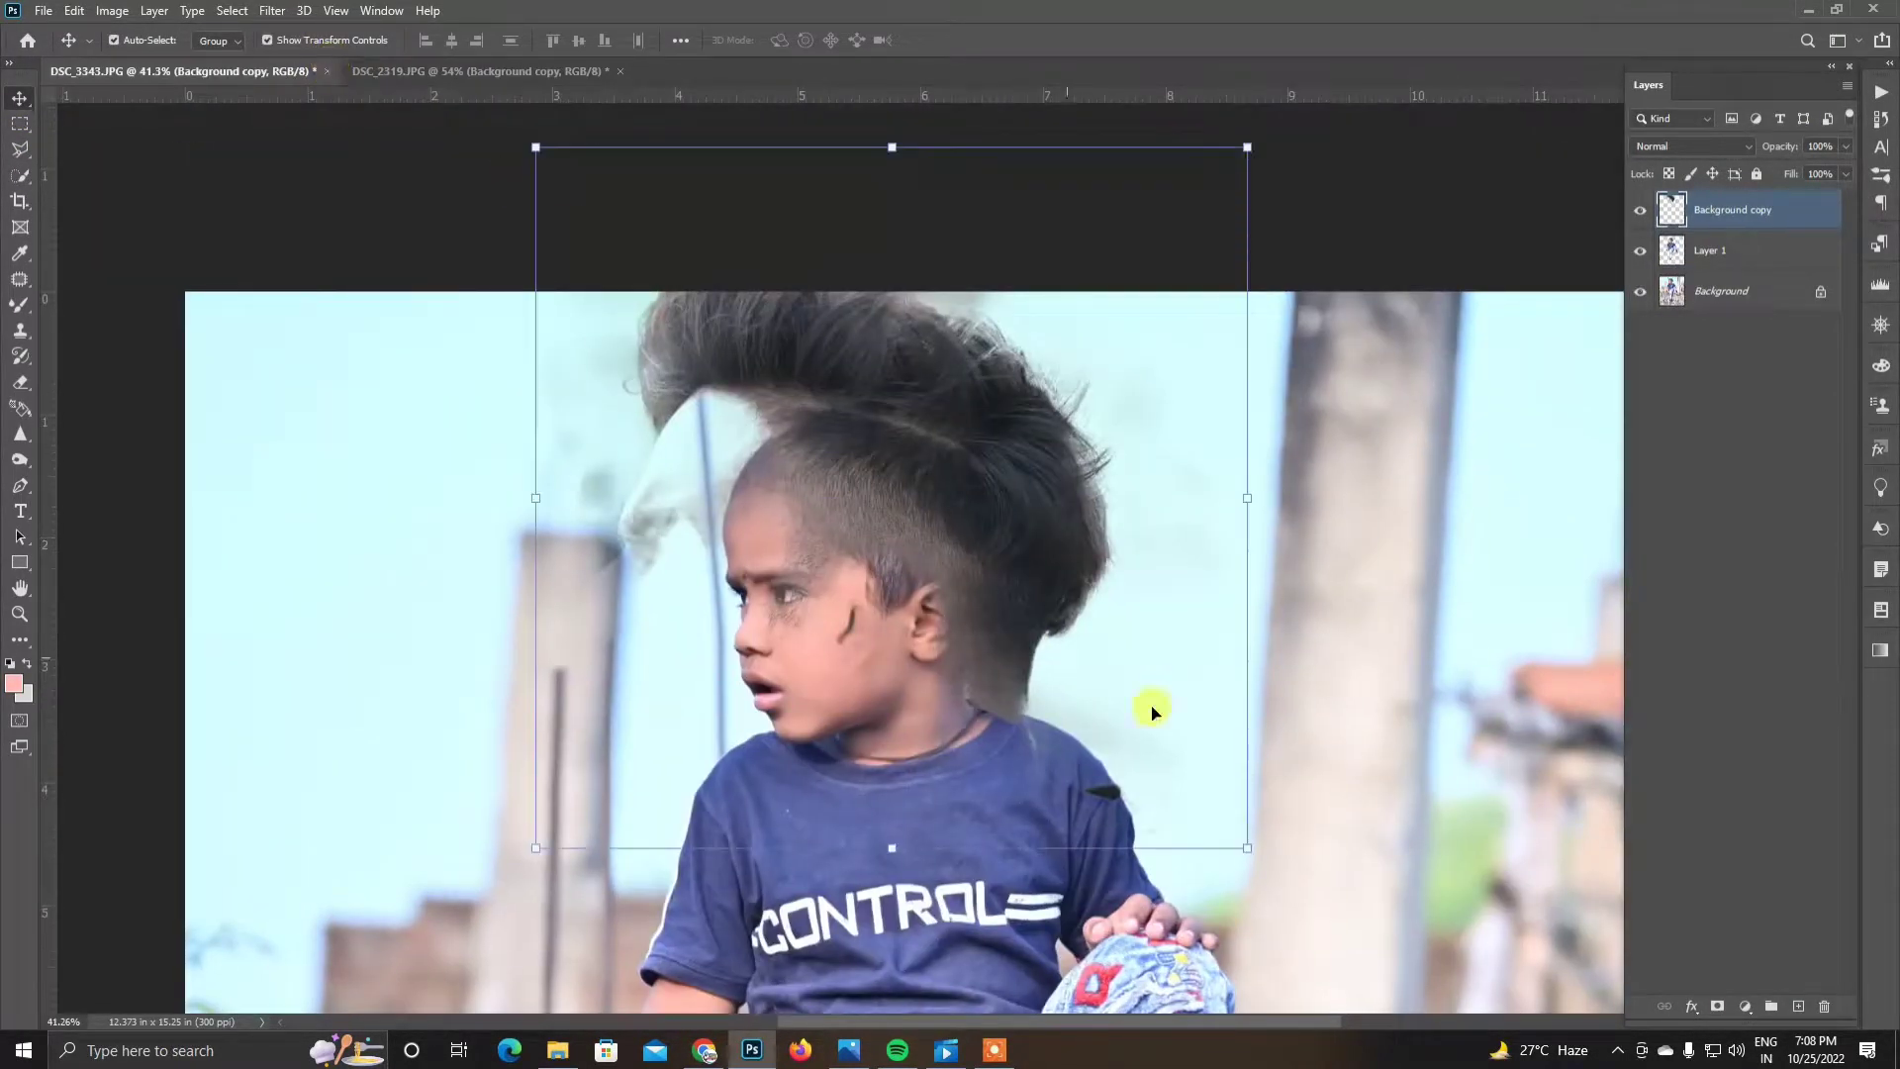
drag(1247, 848, 1023, 637)
drag(900, 488, 1010, 627)
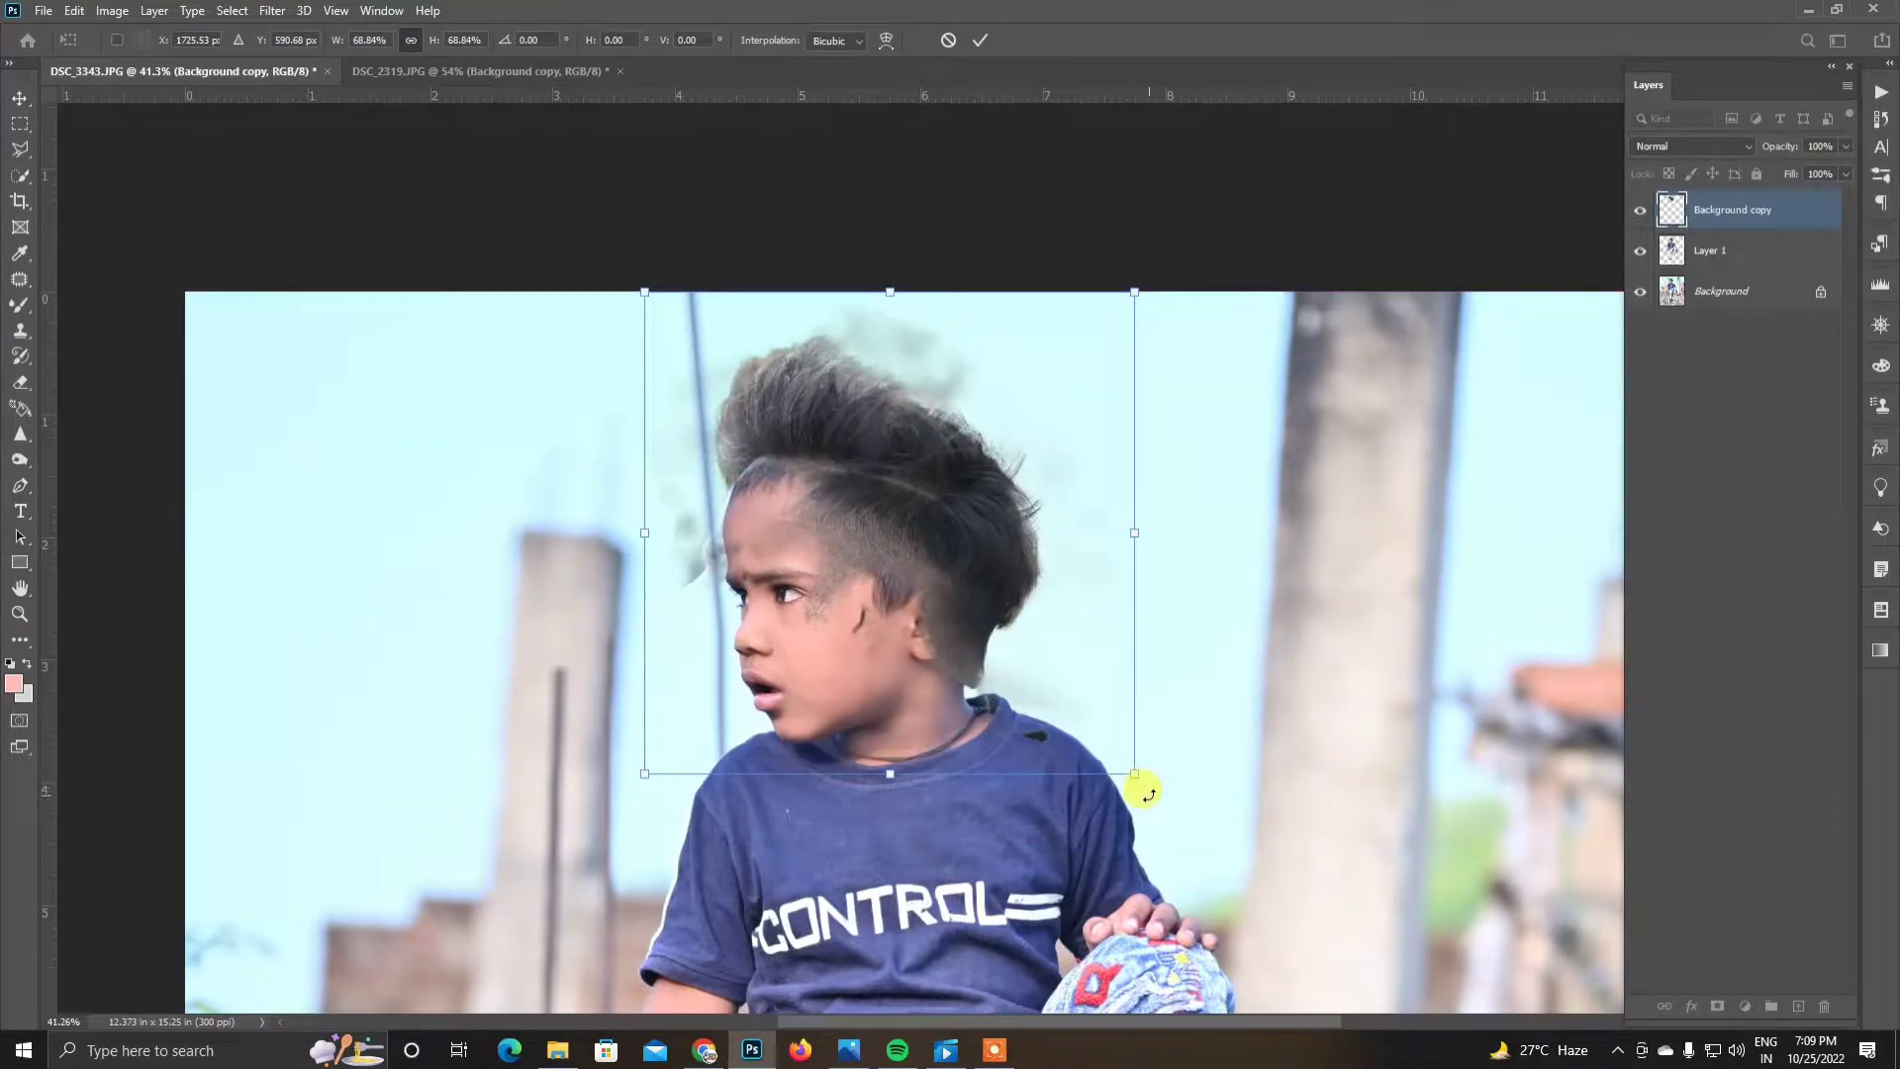
mouse_move(1137, 785)
mouse_down()
mouse_move(1081, 713)
mouse_move(1112, 733)
mouse_move(1215, 696)
mouse_up()
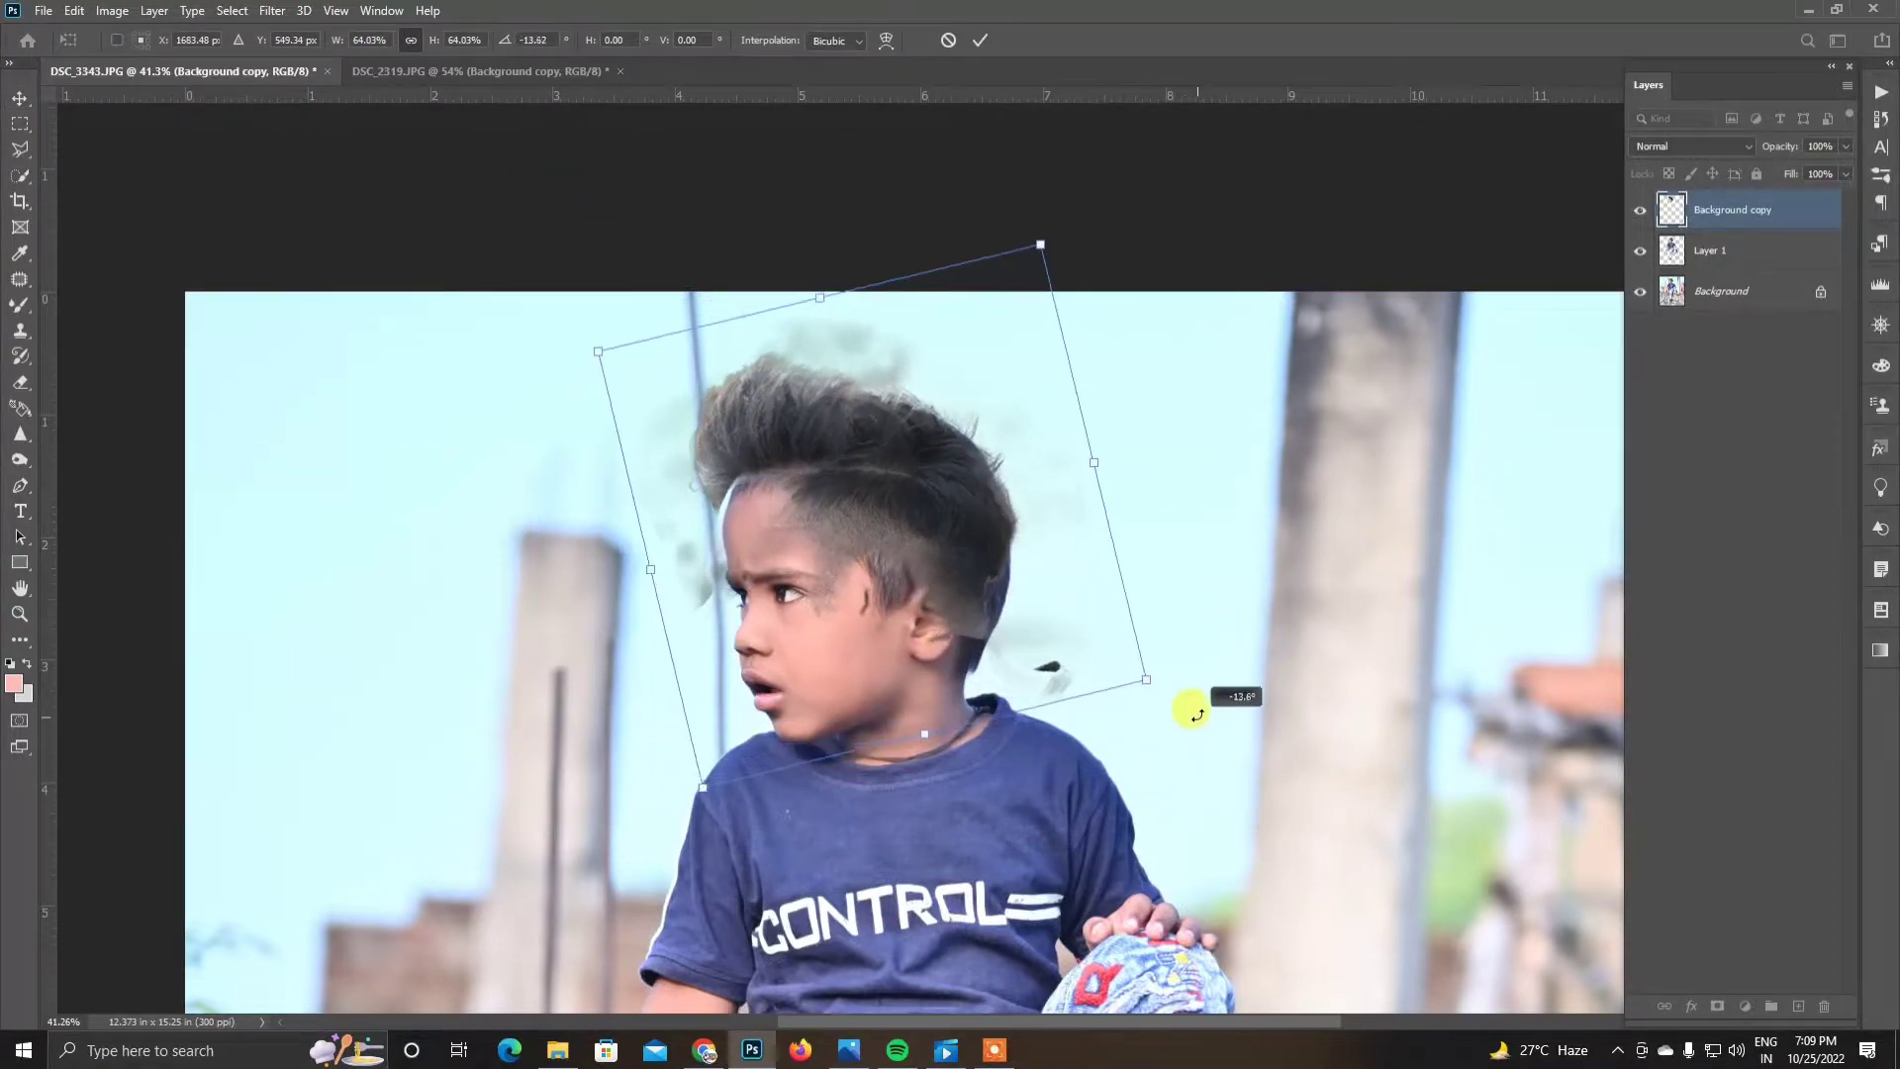
key(Return)
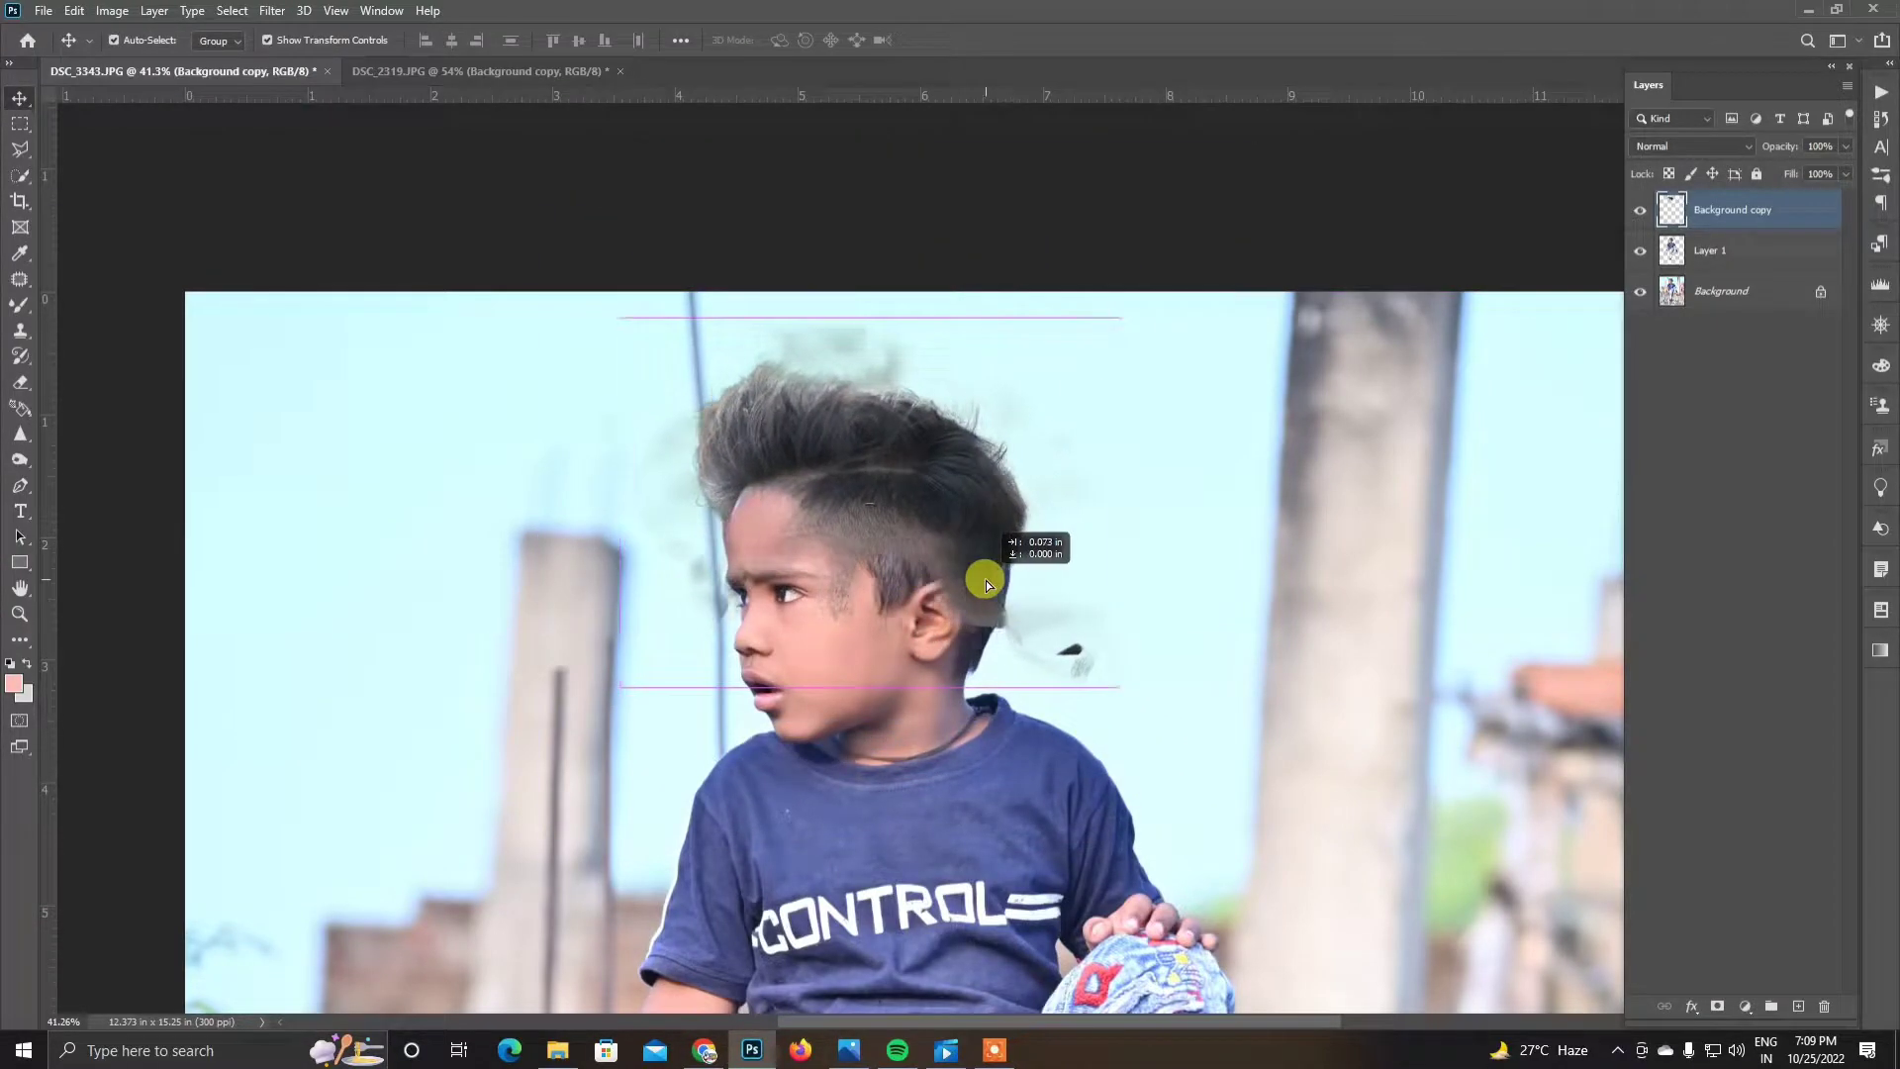
Step: Erase the grey smudges near the hair edge
scroll(787, 470, up, 2)
scroll(784, 474, up, 2)
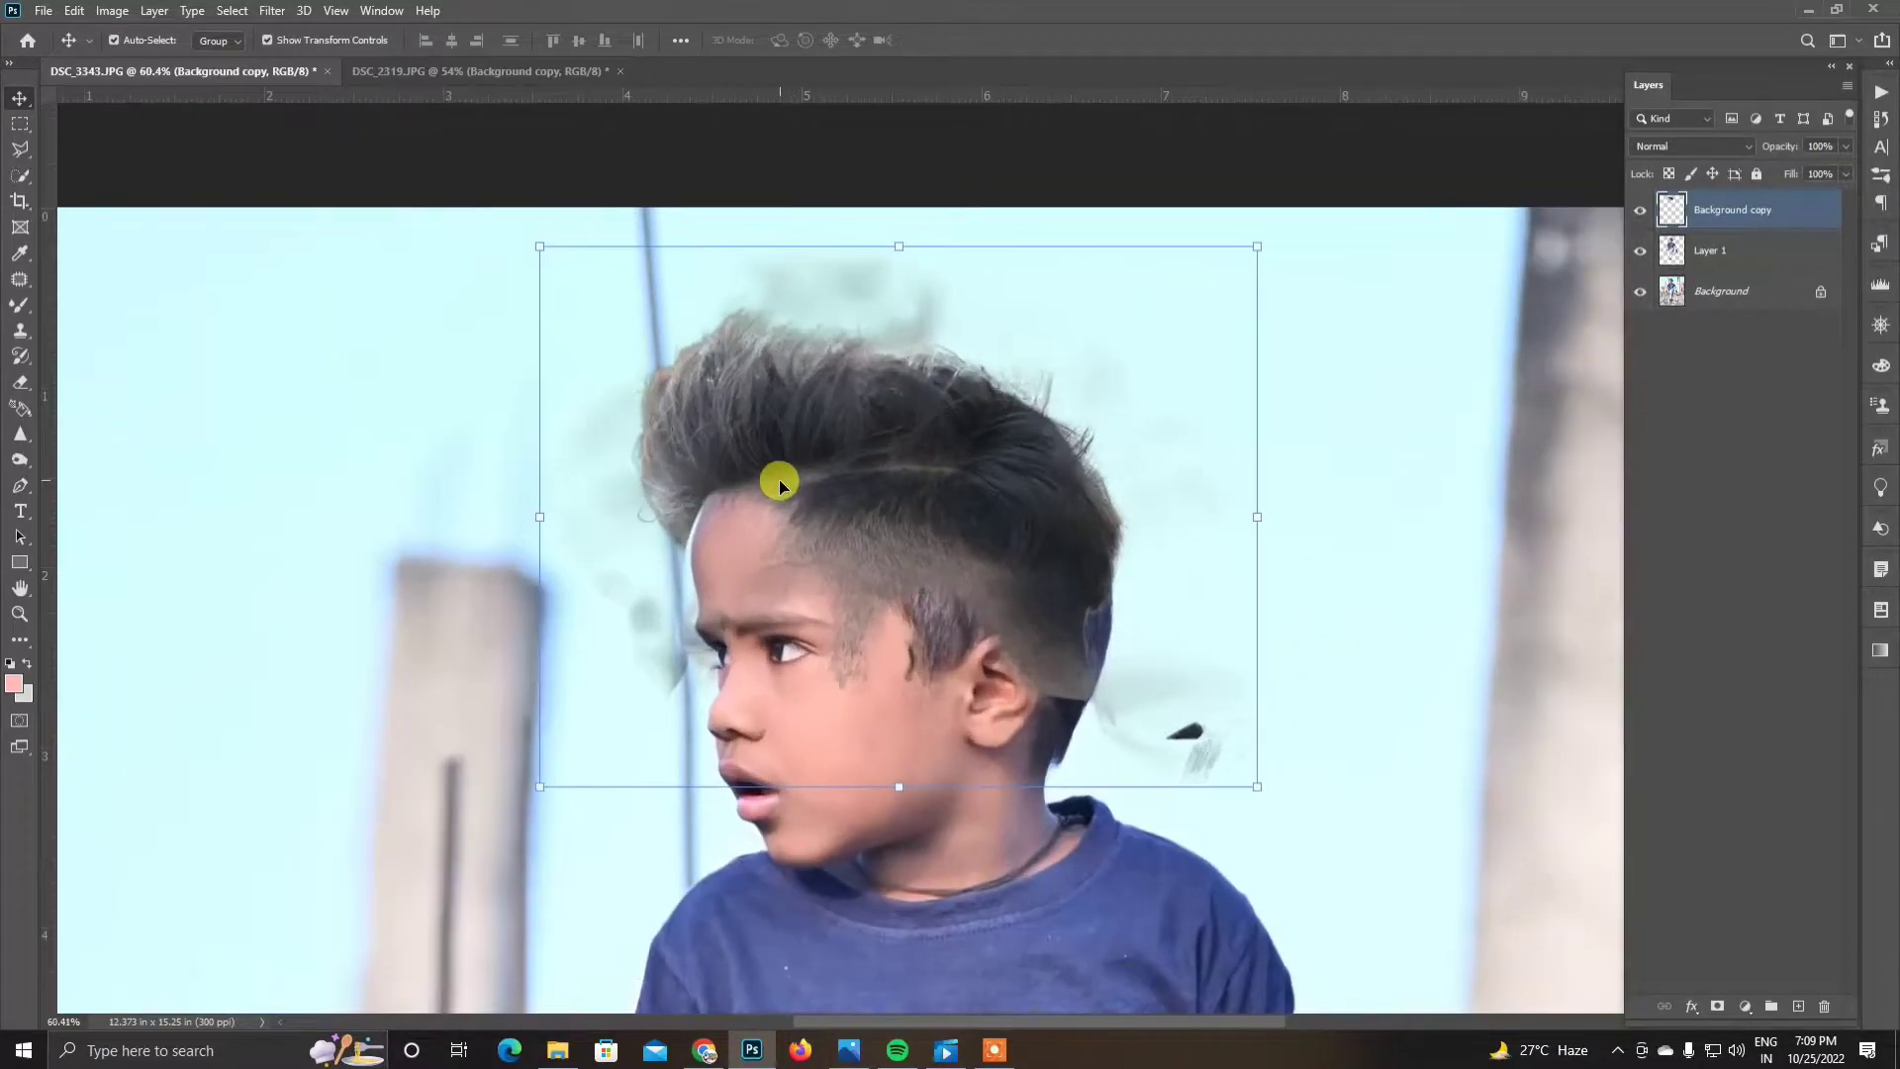
click(20, 381)
right_click(842, 663)
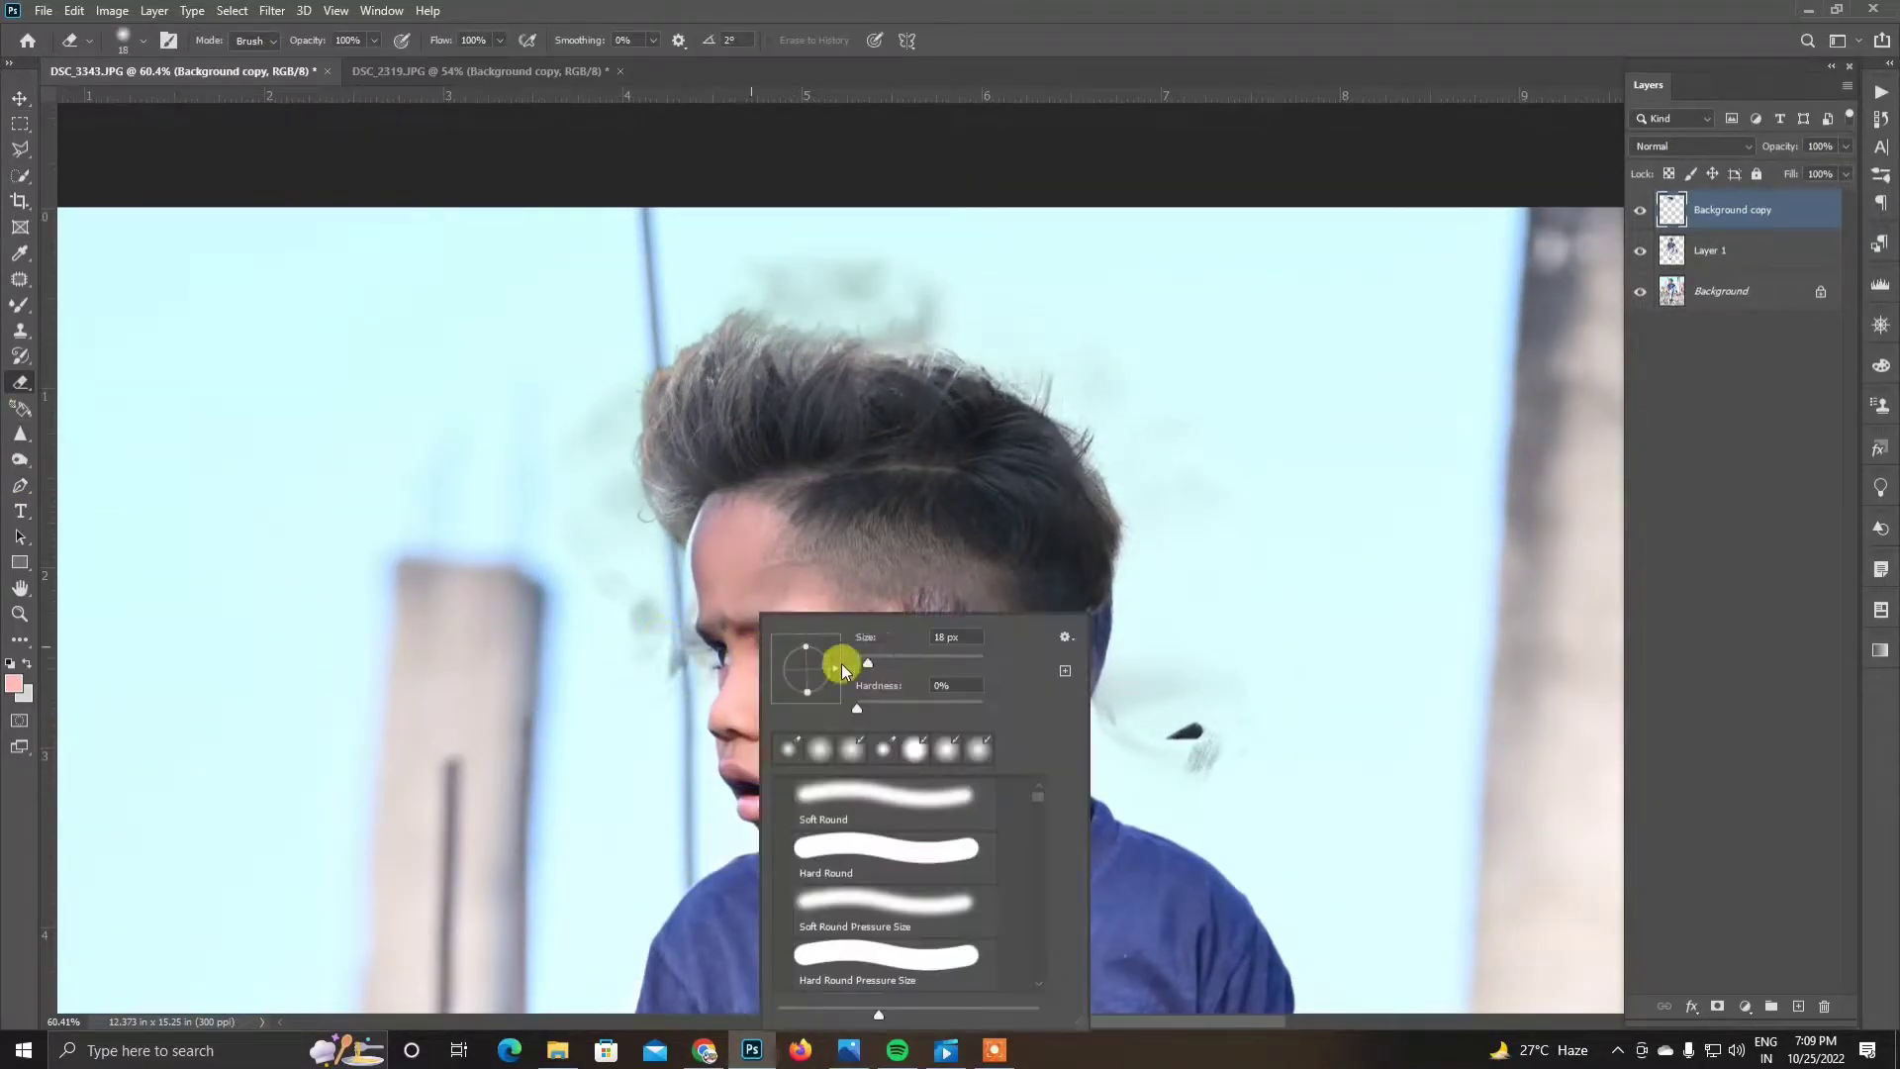
click(600, 680)
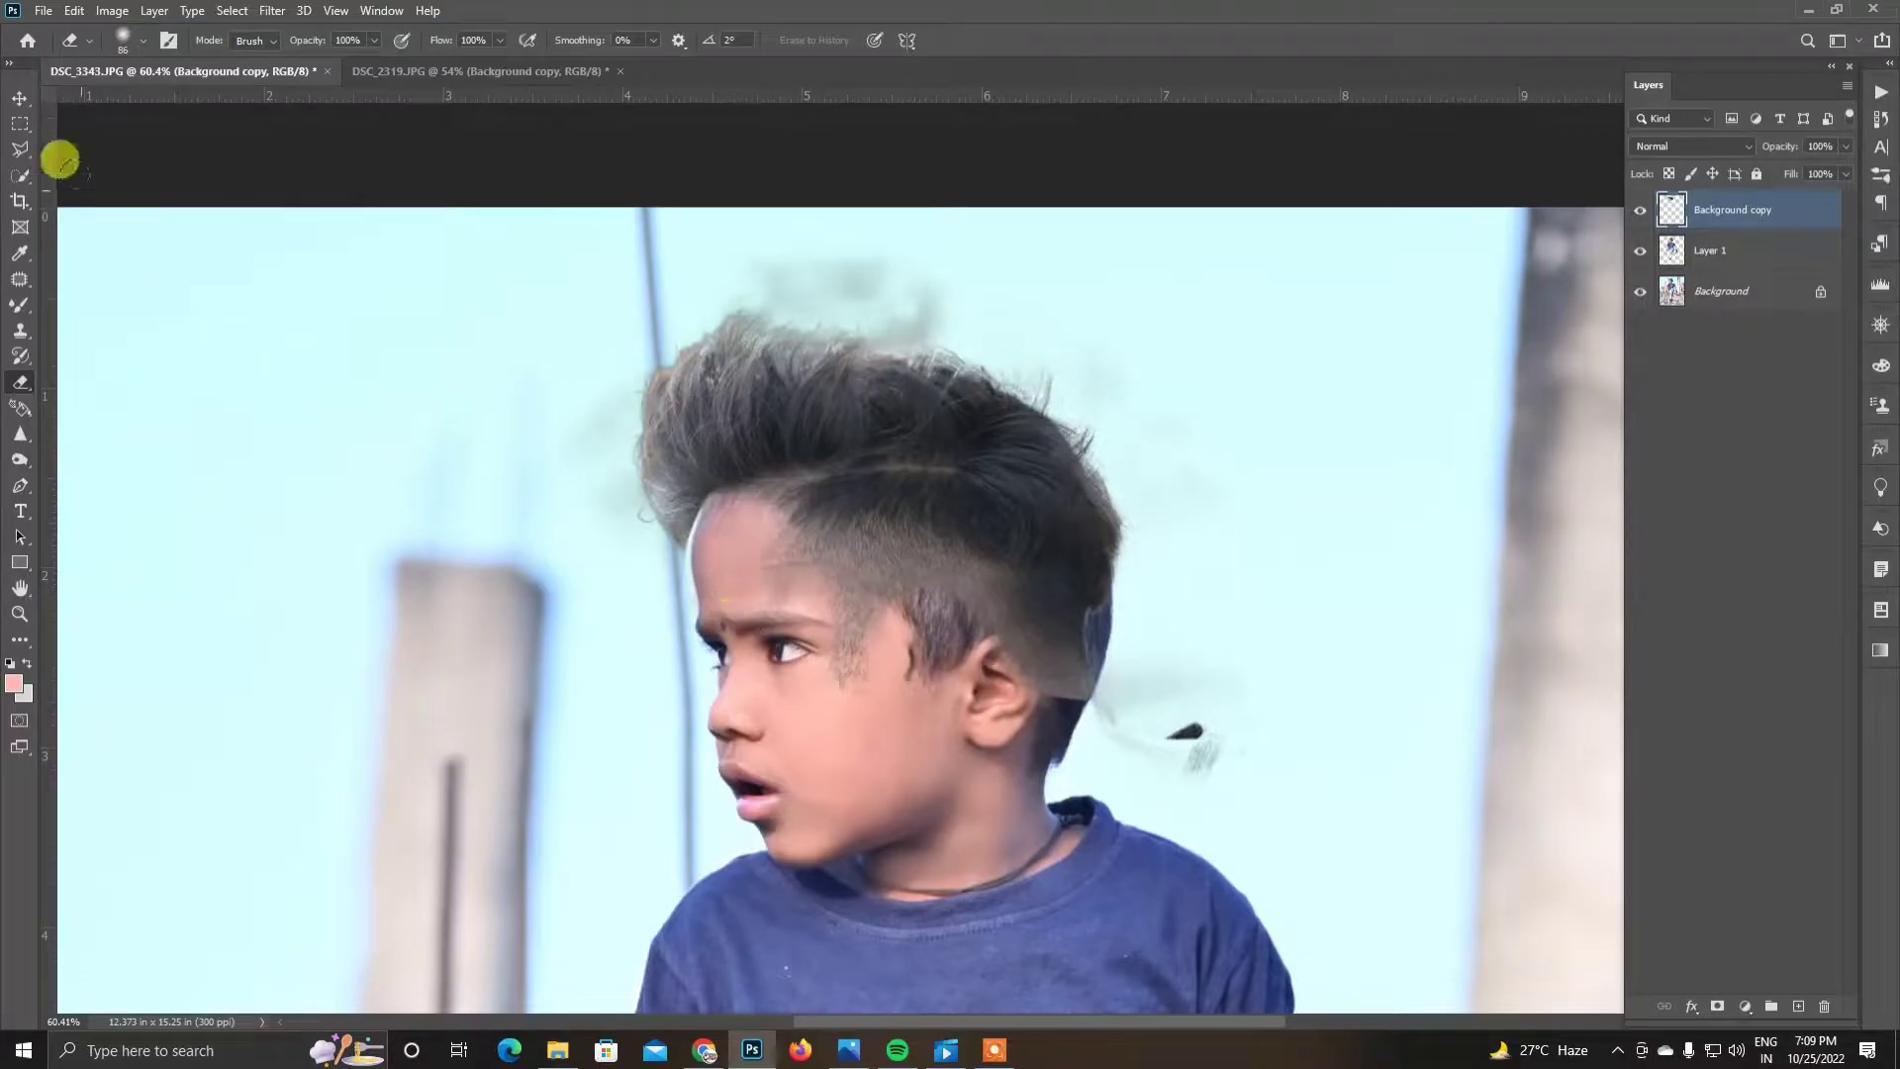
Step: Nudge the Background copy layer and rotate it about 2.5 degrees over the boy's head
click(20, 98)
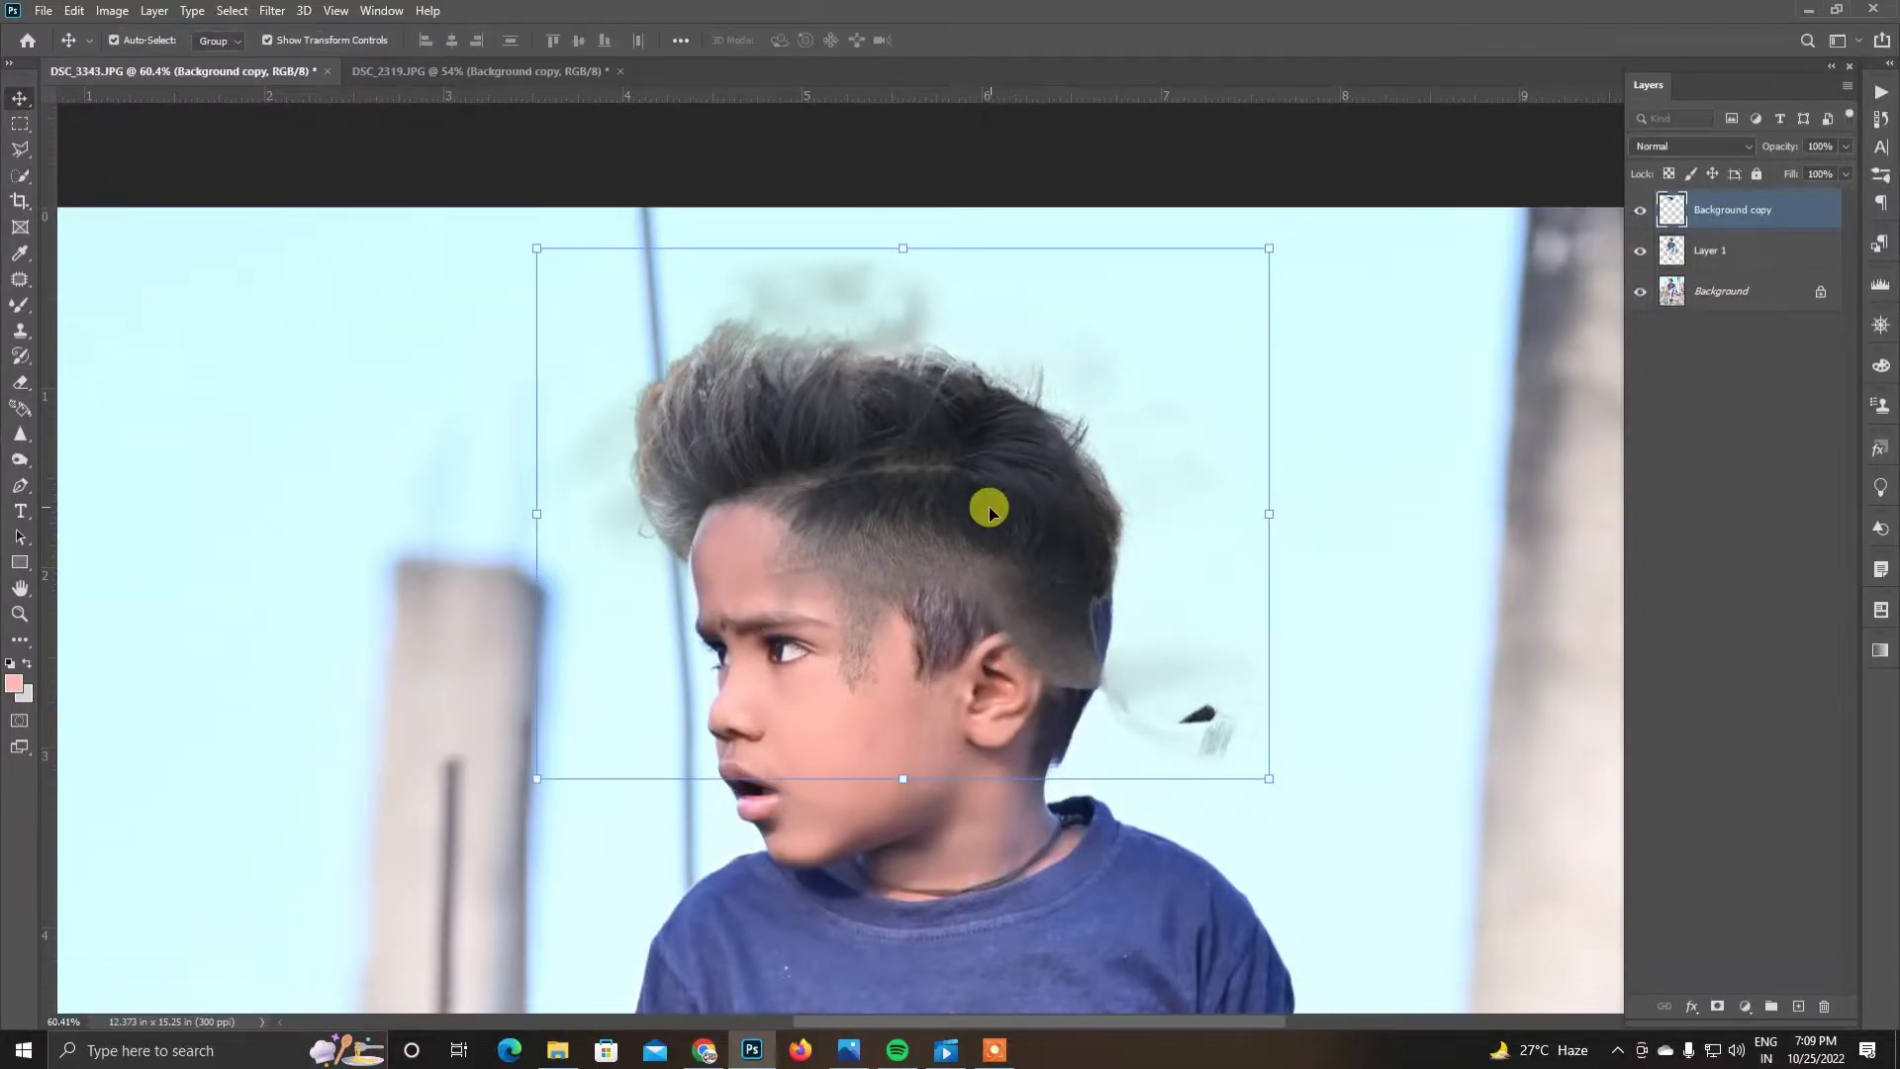
mouse_move(990, 505)
mouse_down()
mouse_move(995, 527)
mouse_move(993, 501)
mouse_up()
drag(1286, 785, 1294, 813)
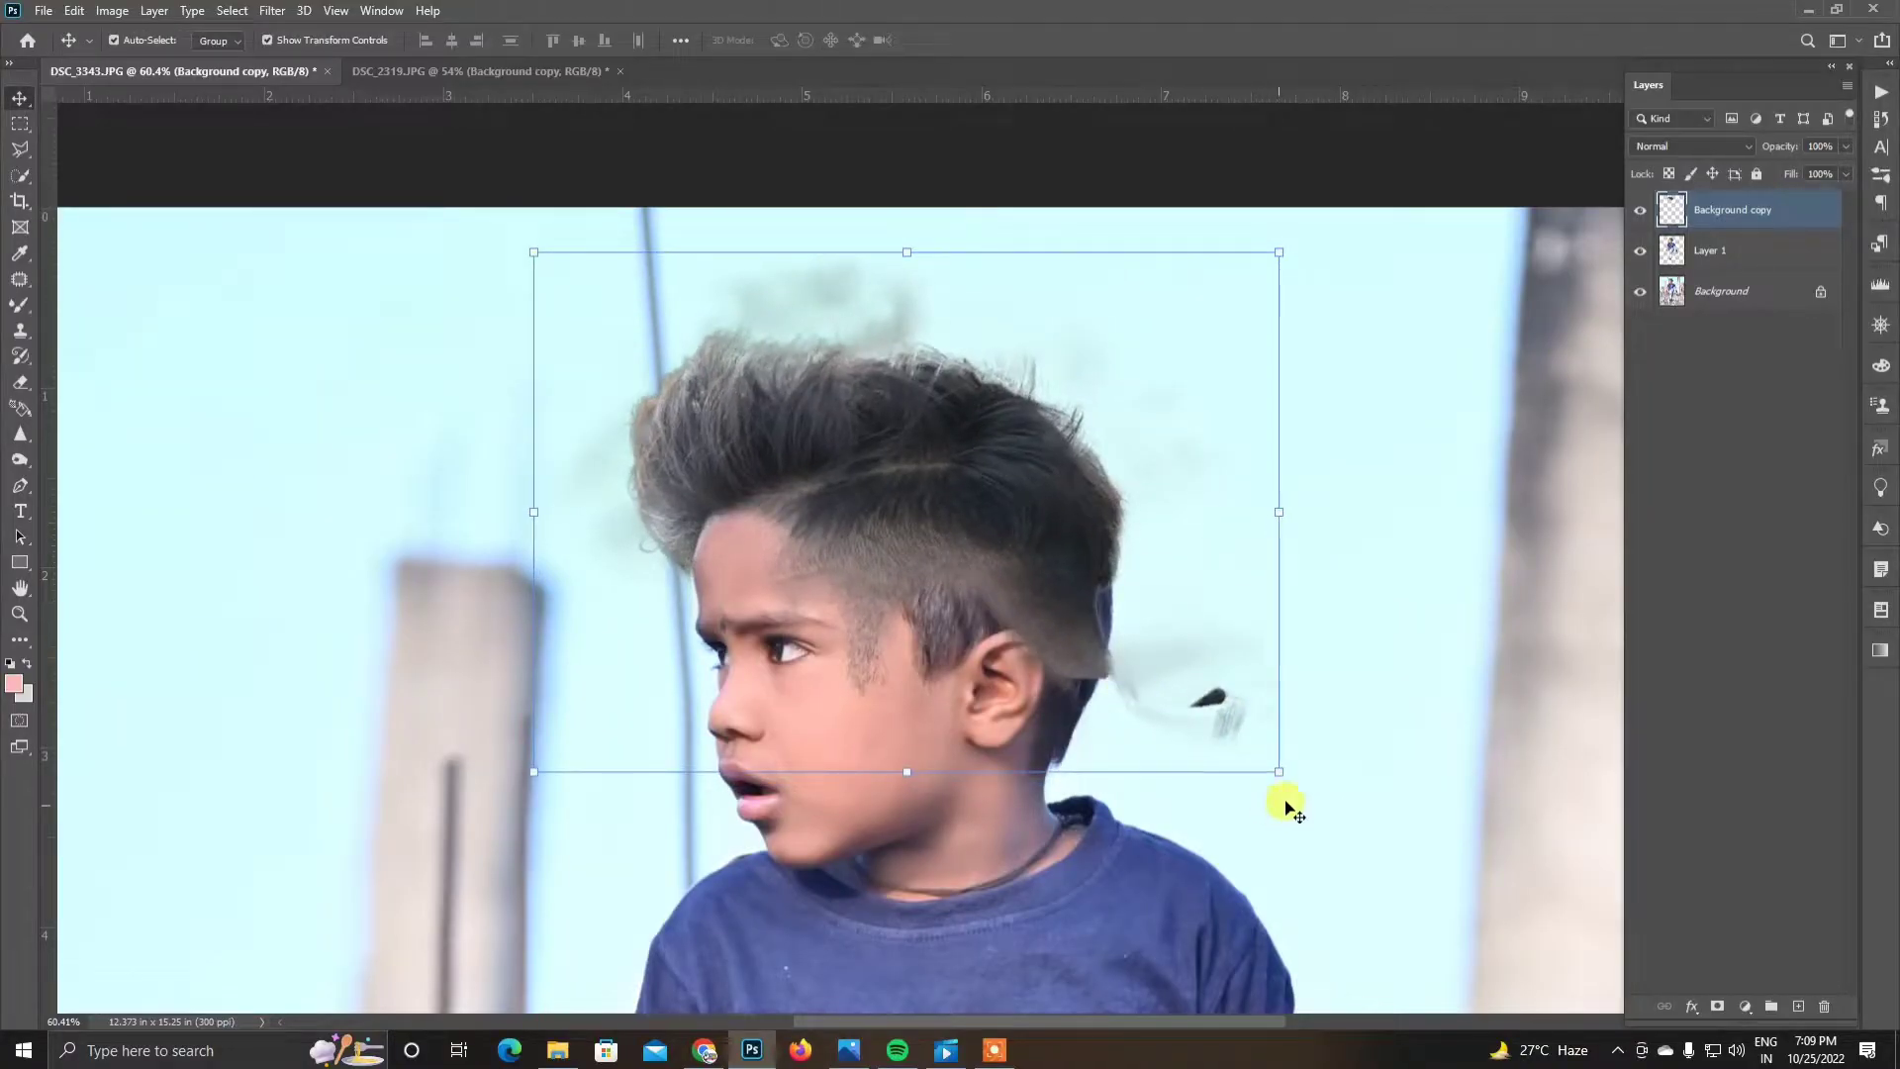
key(Return)
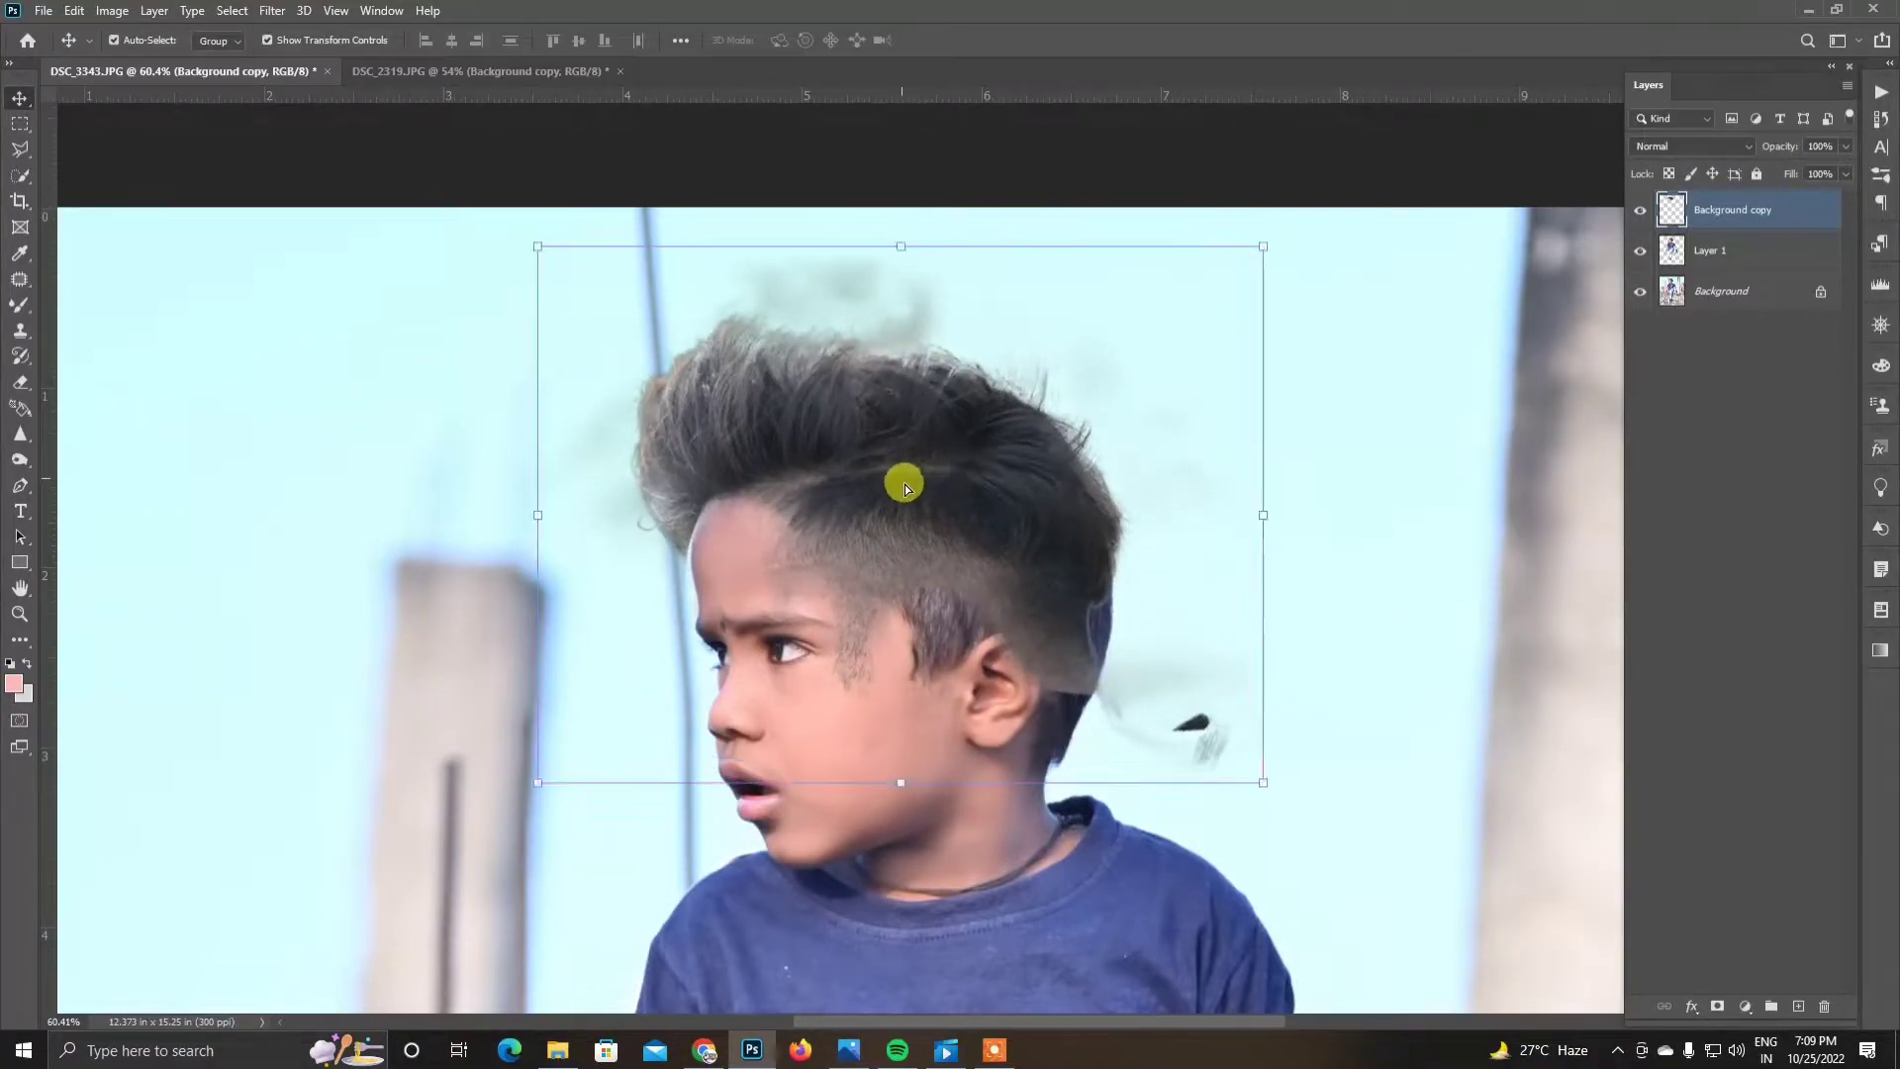
drag(905, 484, 912, 492)
scroll(703, 475, up, 5)
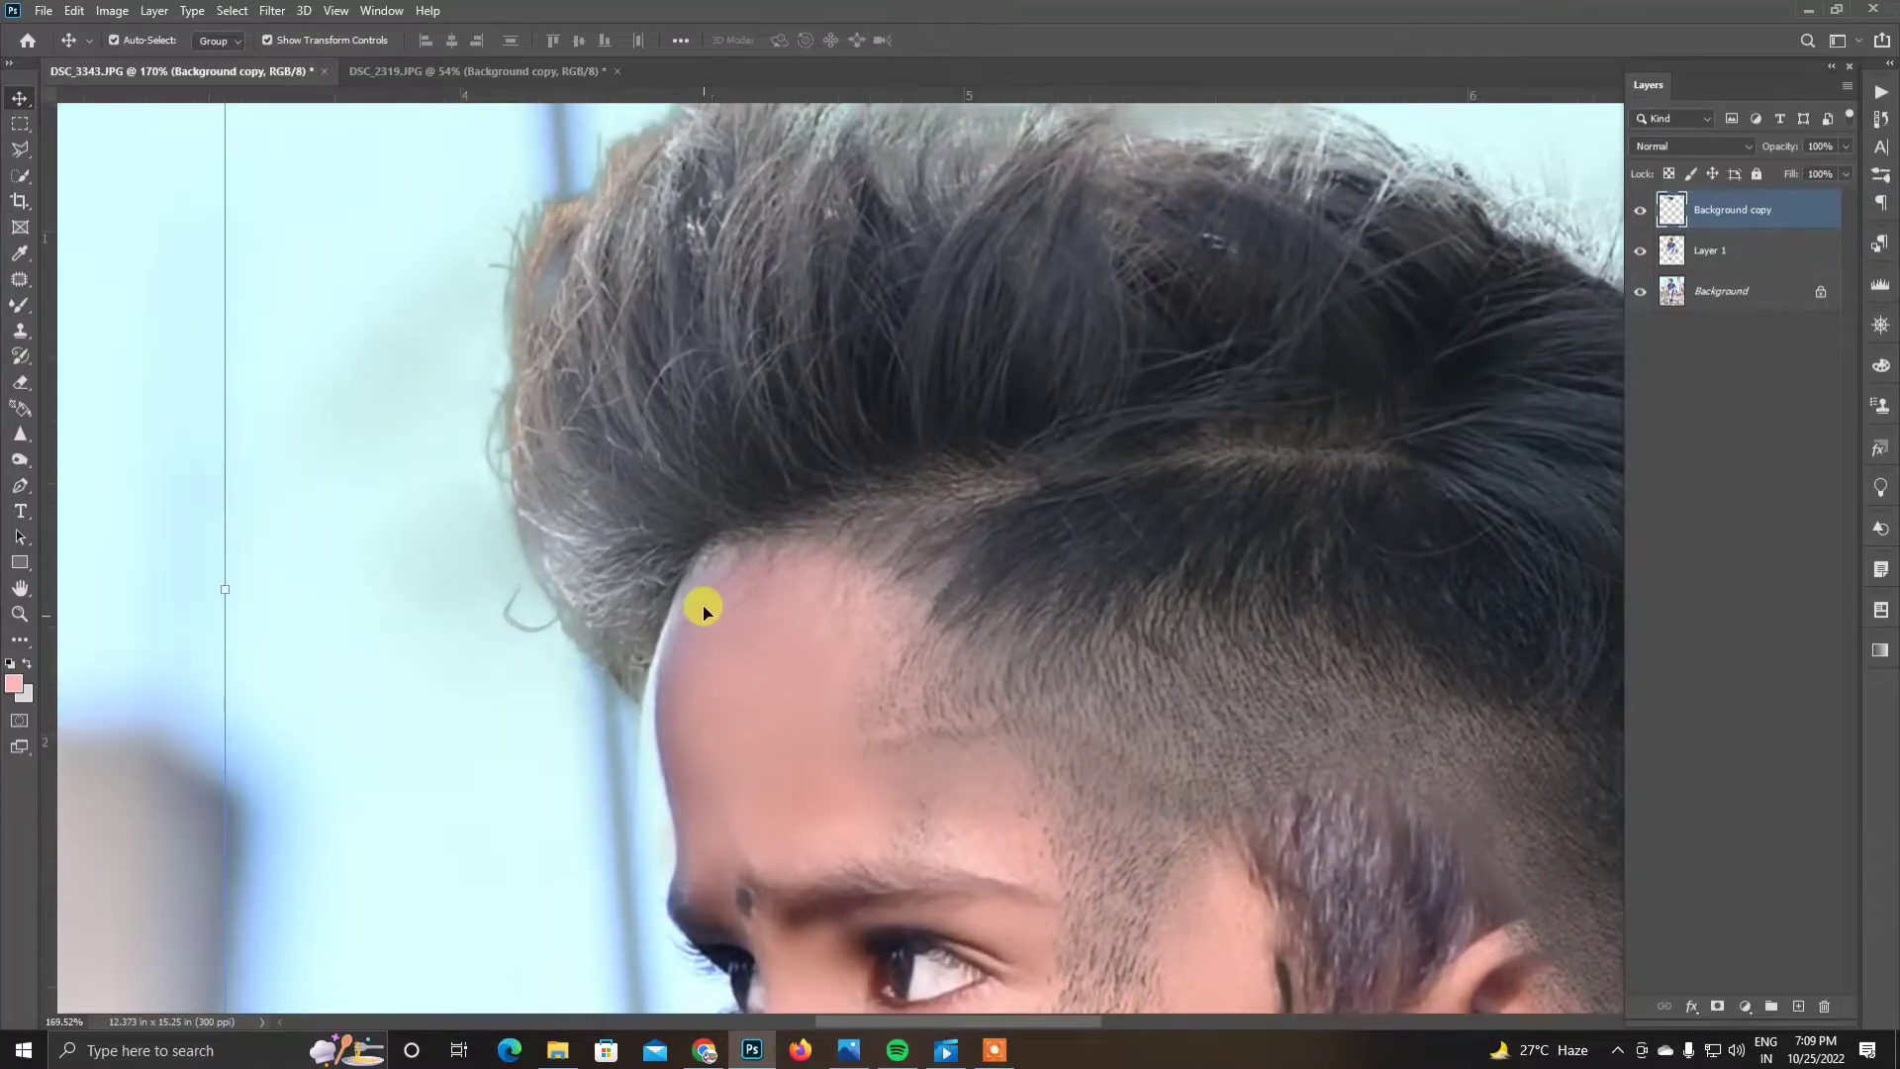
scroll(698, 494, down, 1)
scroll(728, 542, down, 1)
scroll(712, 573, down, 2)
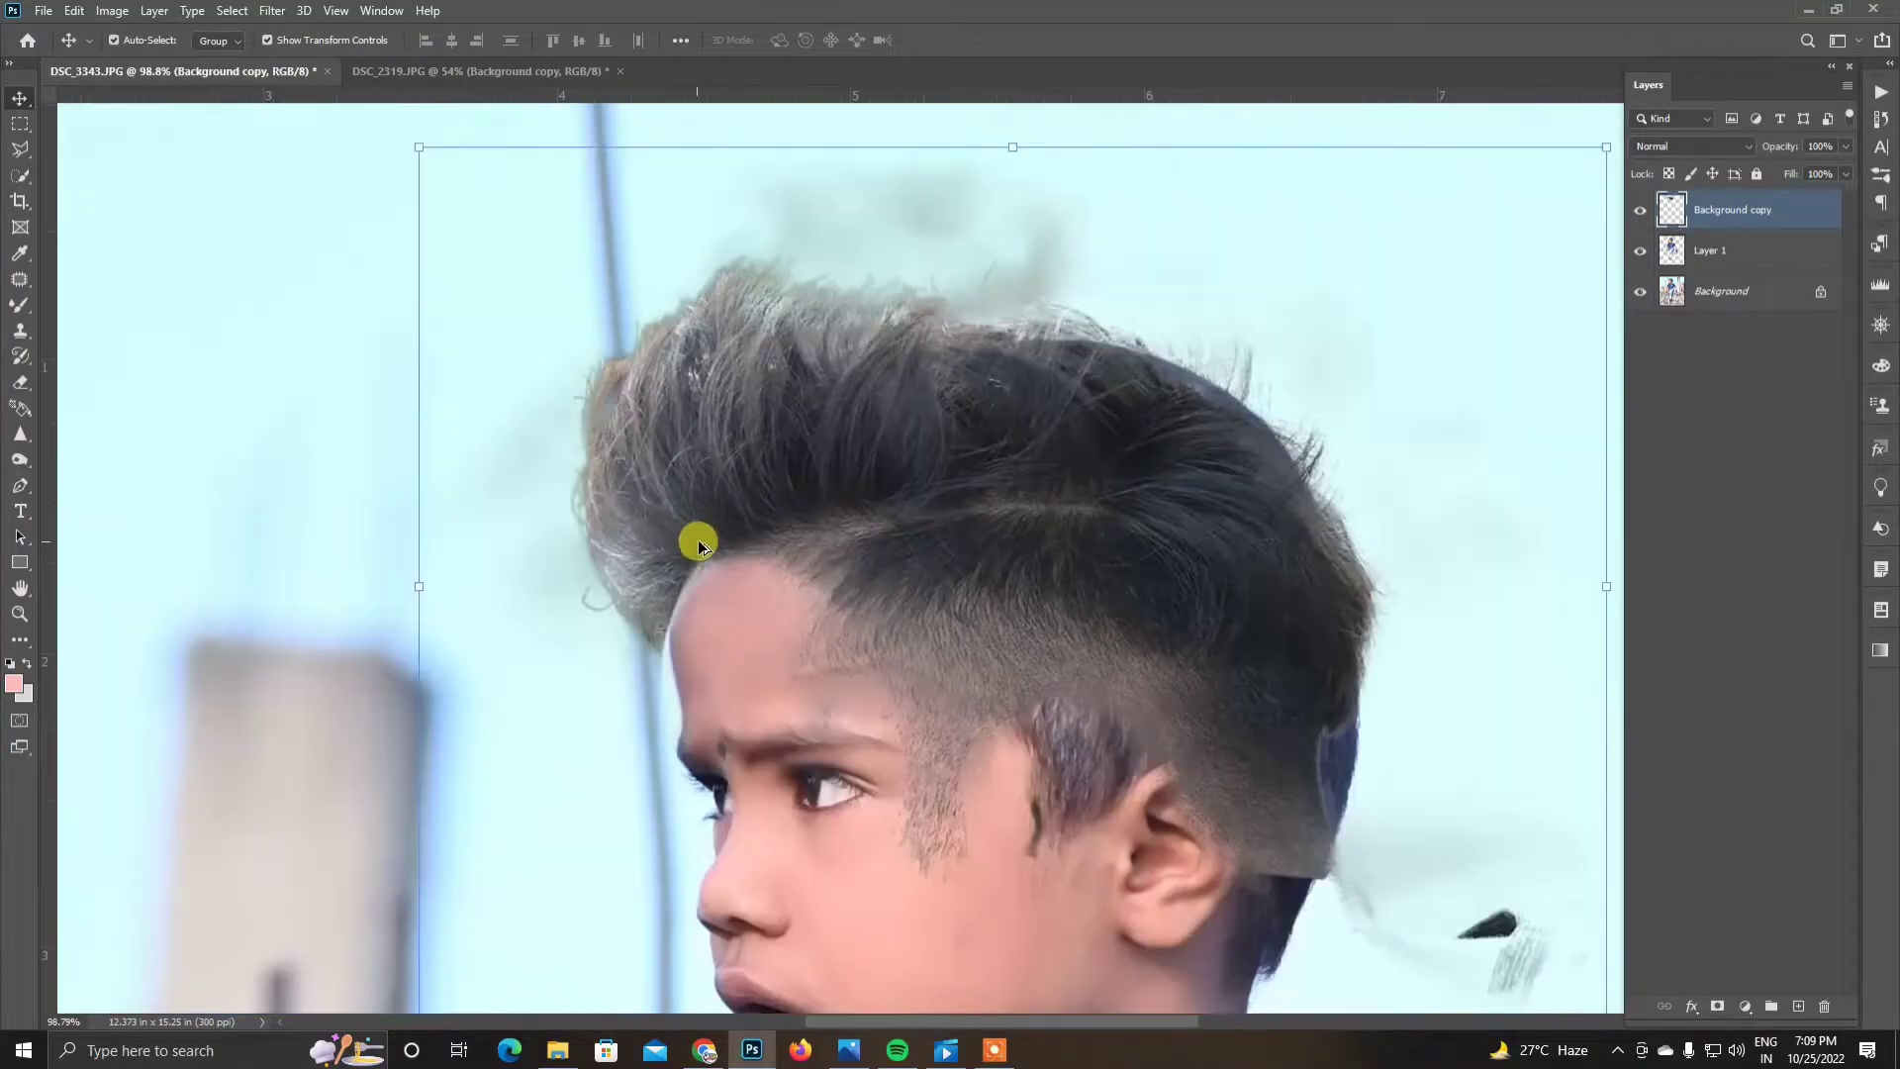
scroll(698, 538, down, 1)
scroll(748, 594, down, 2)
scroll(1061, 722, up, 2)
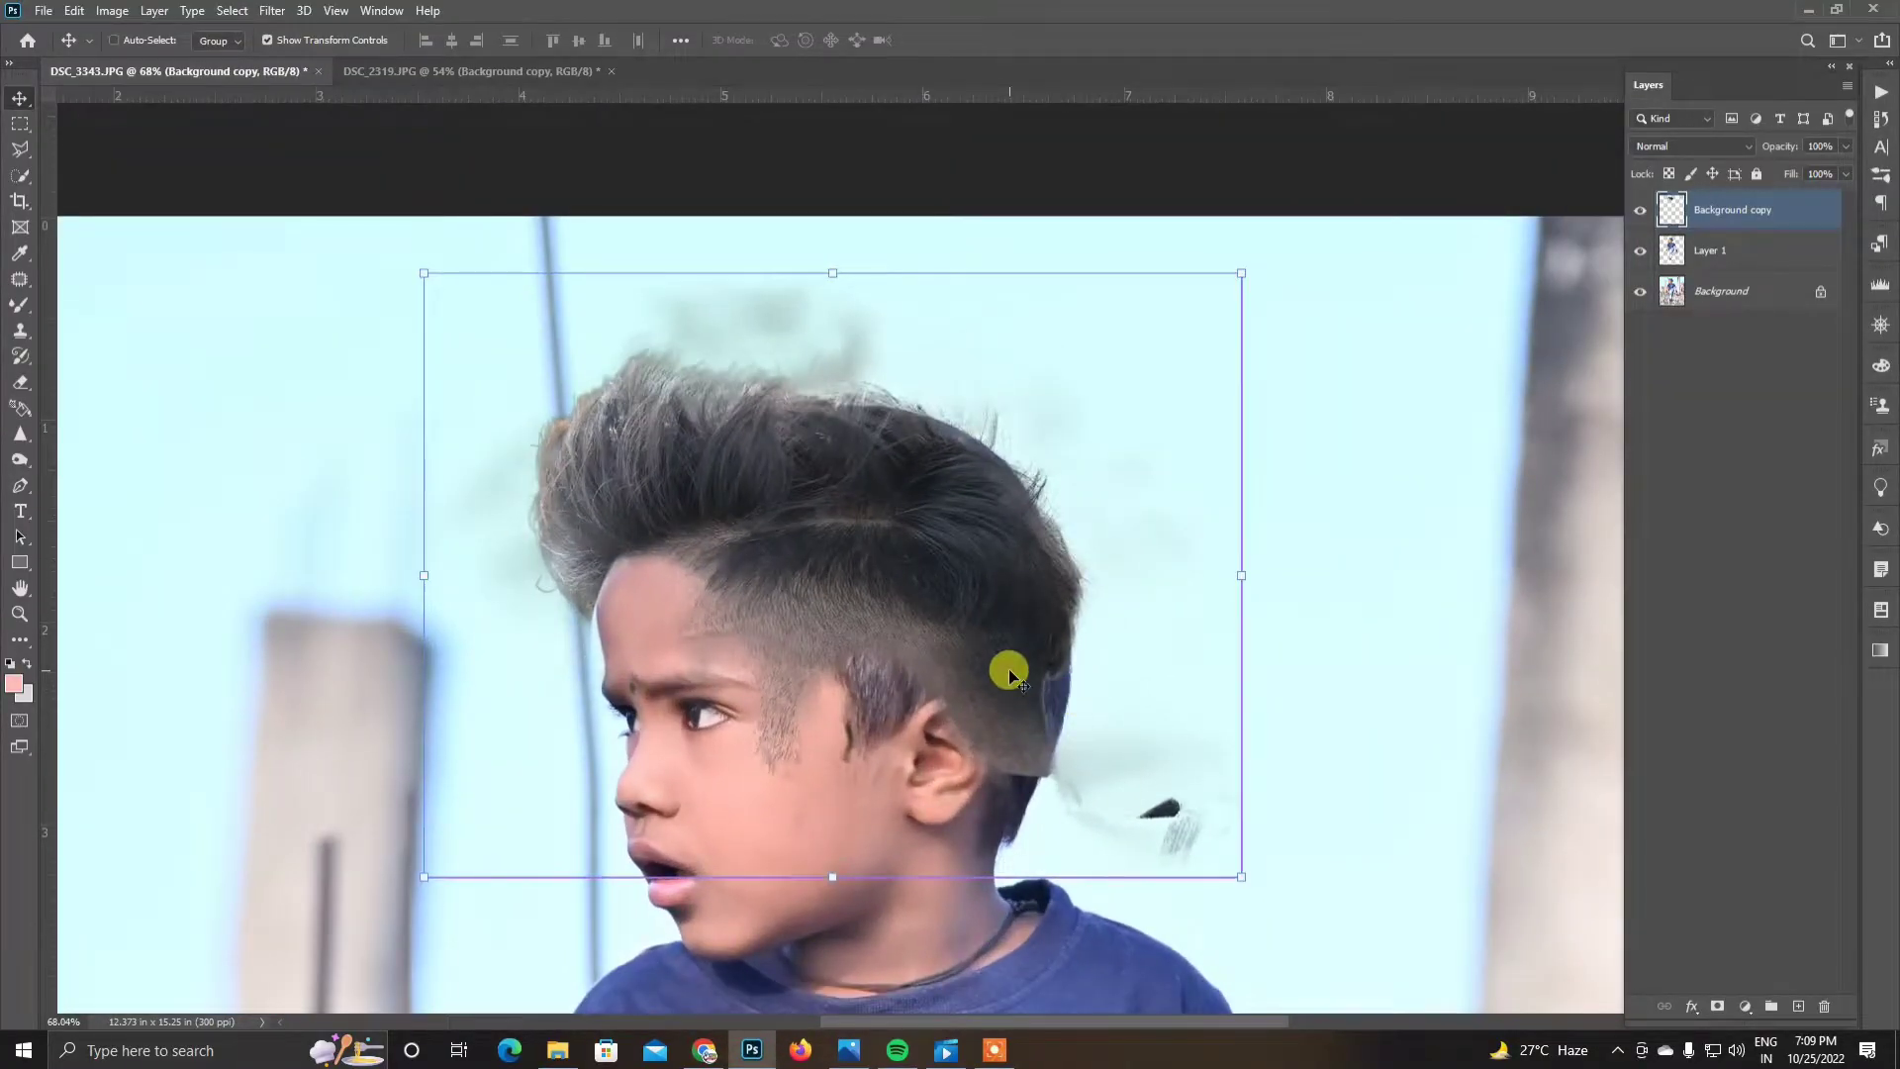
Step: Warp the hair near the ear, bulging the right edge and pulling in the lower corner
right_click(957, 654)
click(1012, 787)
drag(1018, 670, 1030, 679)
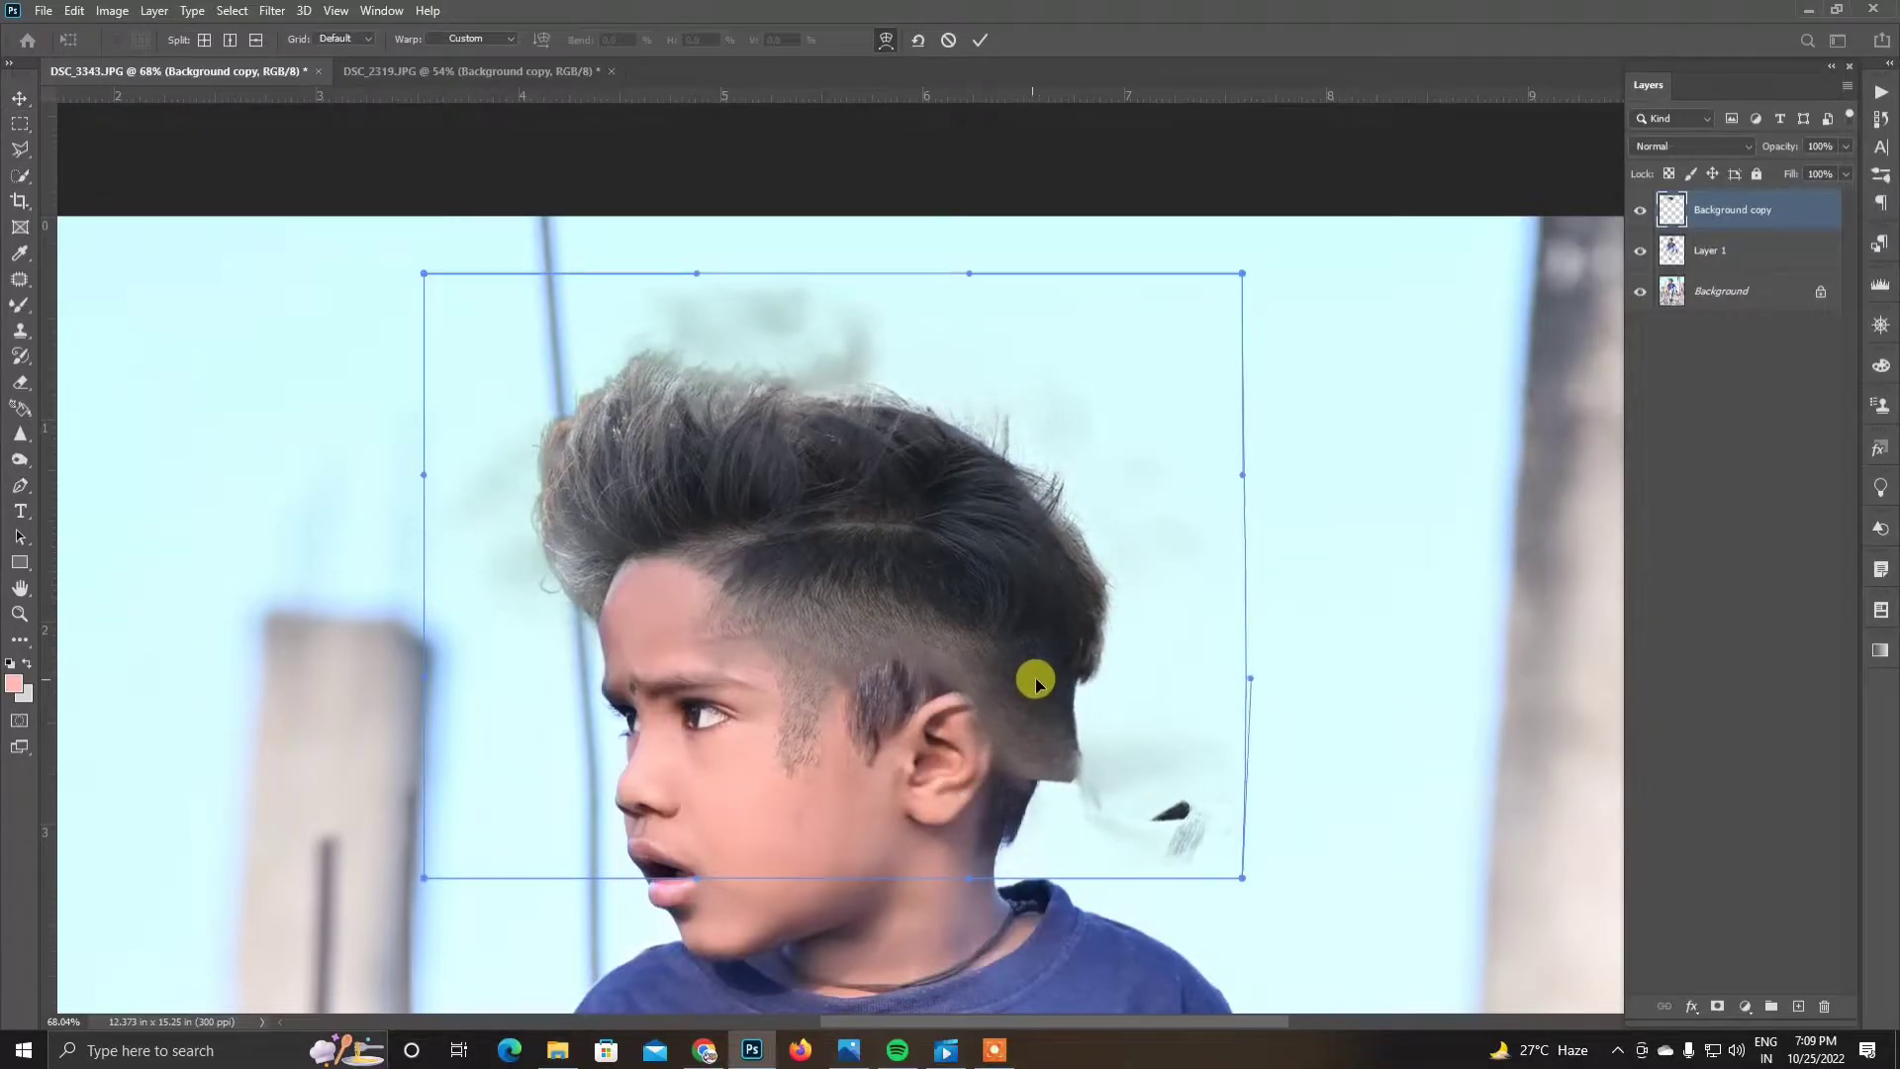
drag(789, 712, 824, 714)
drag(1242, 877, 1032, 935)
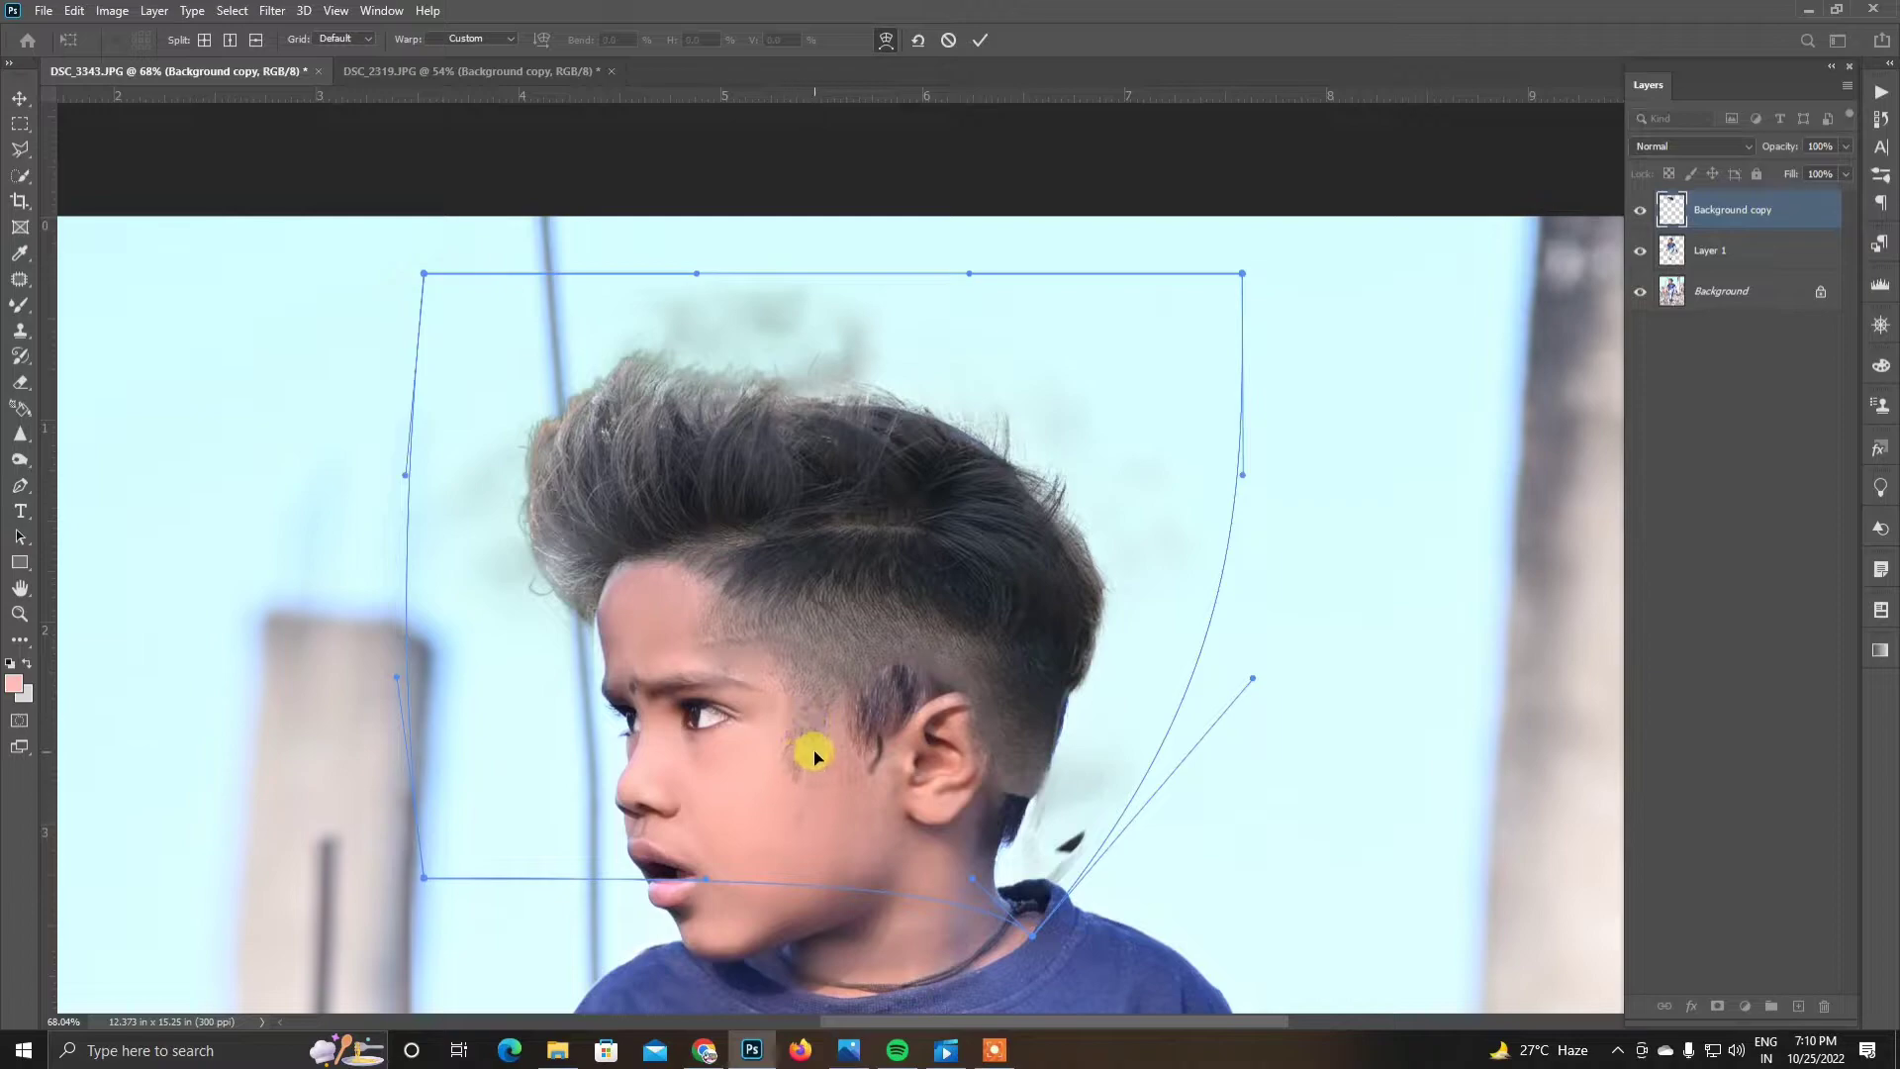
click(980, 39)
Step: Lasso a patch beside the temple and move it over the temple
alt+scroll(990, 727, up, 5)
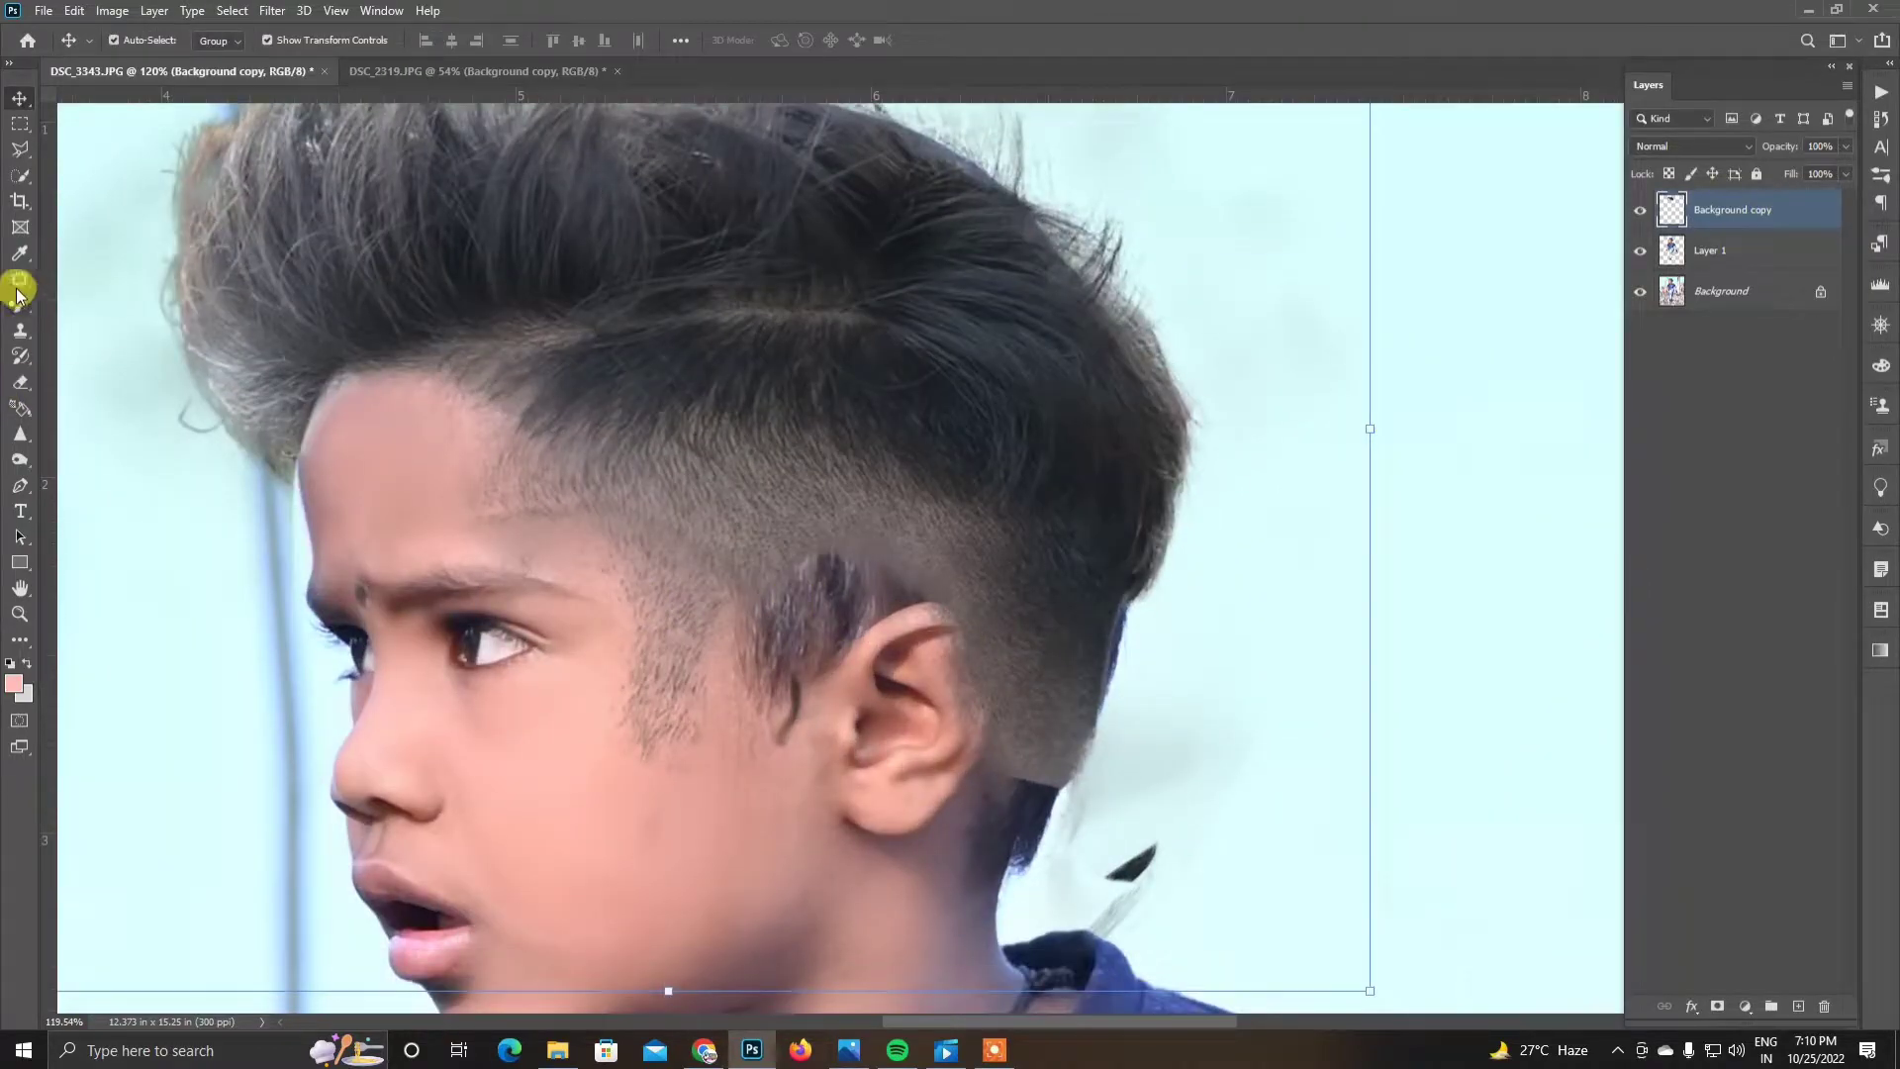
key(l)
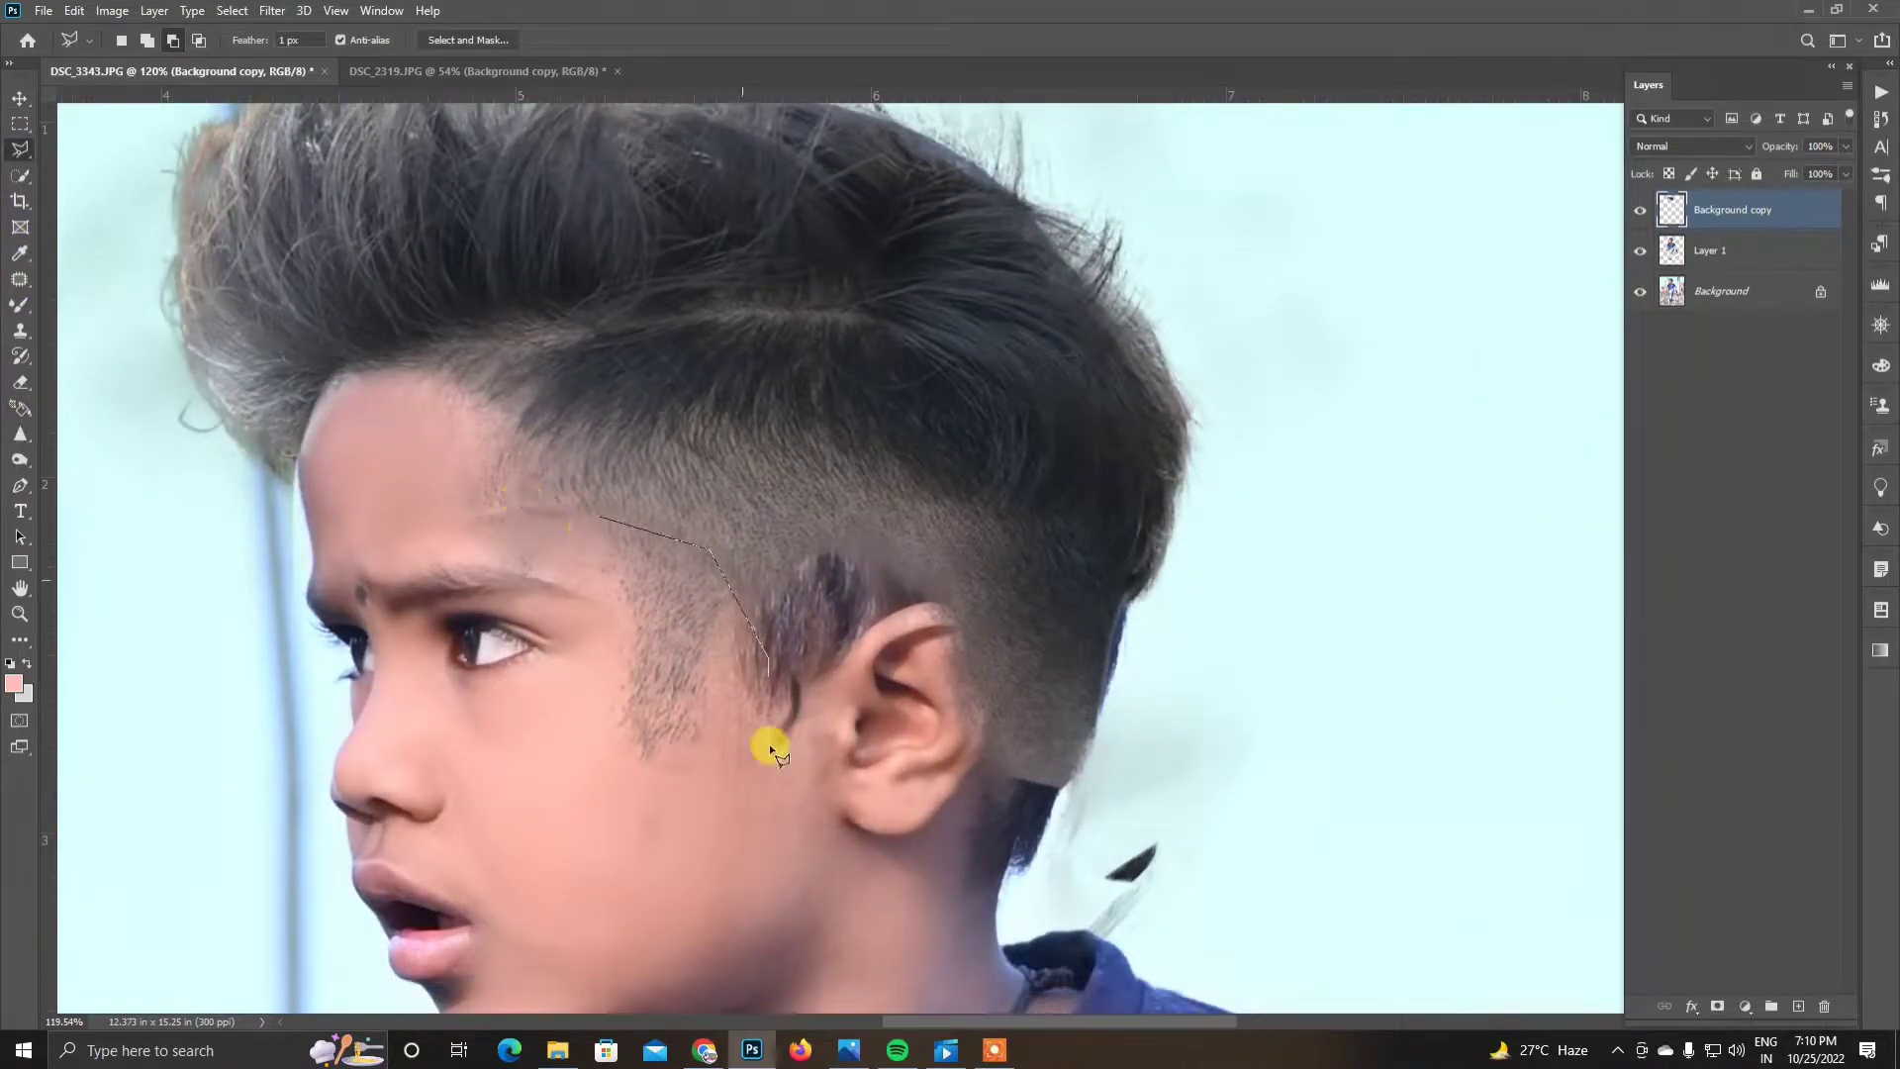
click(769, 744)
click(590, 544)
key(v)
drag(693, 653, 771, 688)
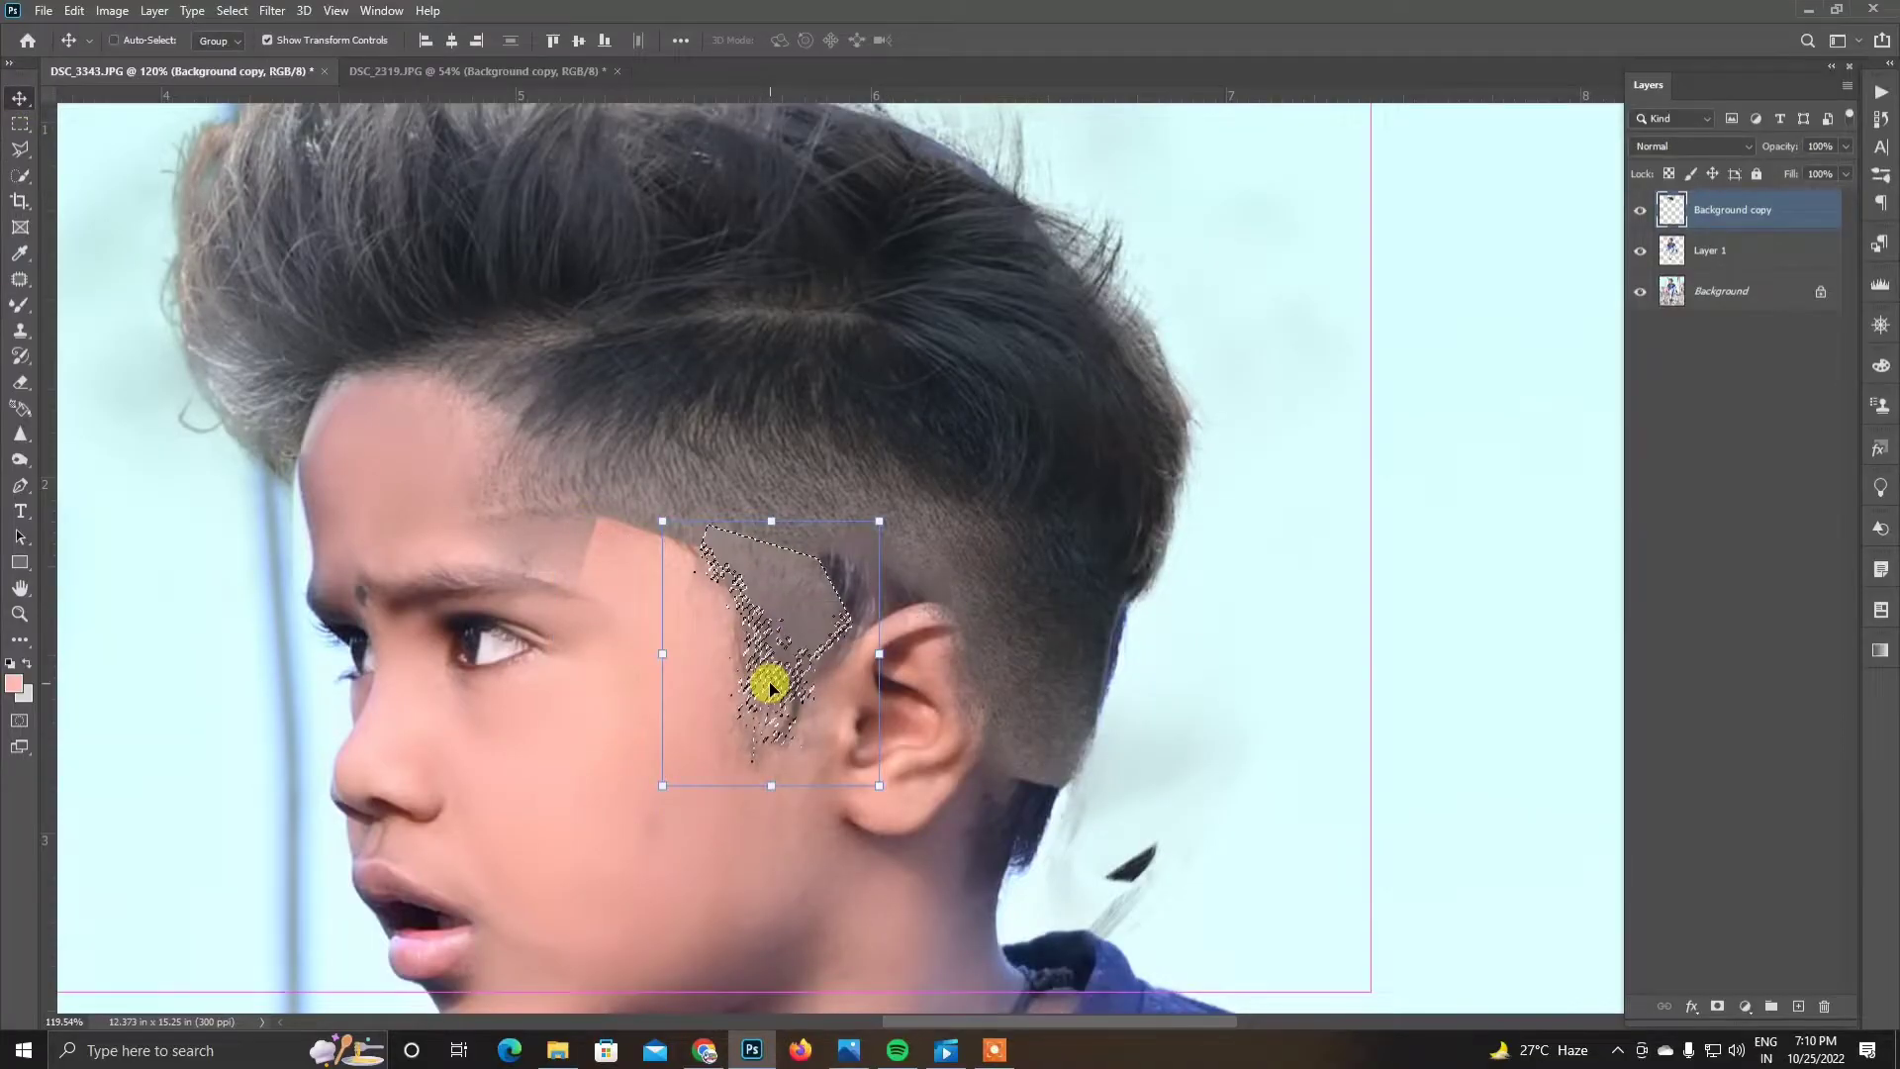
key(ctrl+d)
alt+scroll(675, 675, down, 3)
alt+scroll(698, 663, down, 1)
alt+scroll(699, 663, up, 1)
Step: Erase the patch's hard edge at the temple and the dark smudge beside the neck
alt+scroll(573, 613, up, 4)
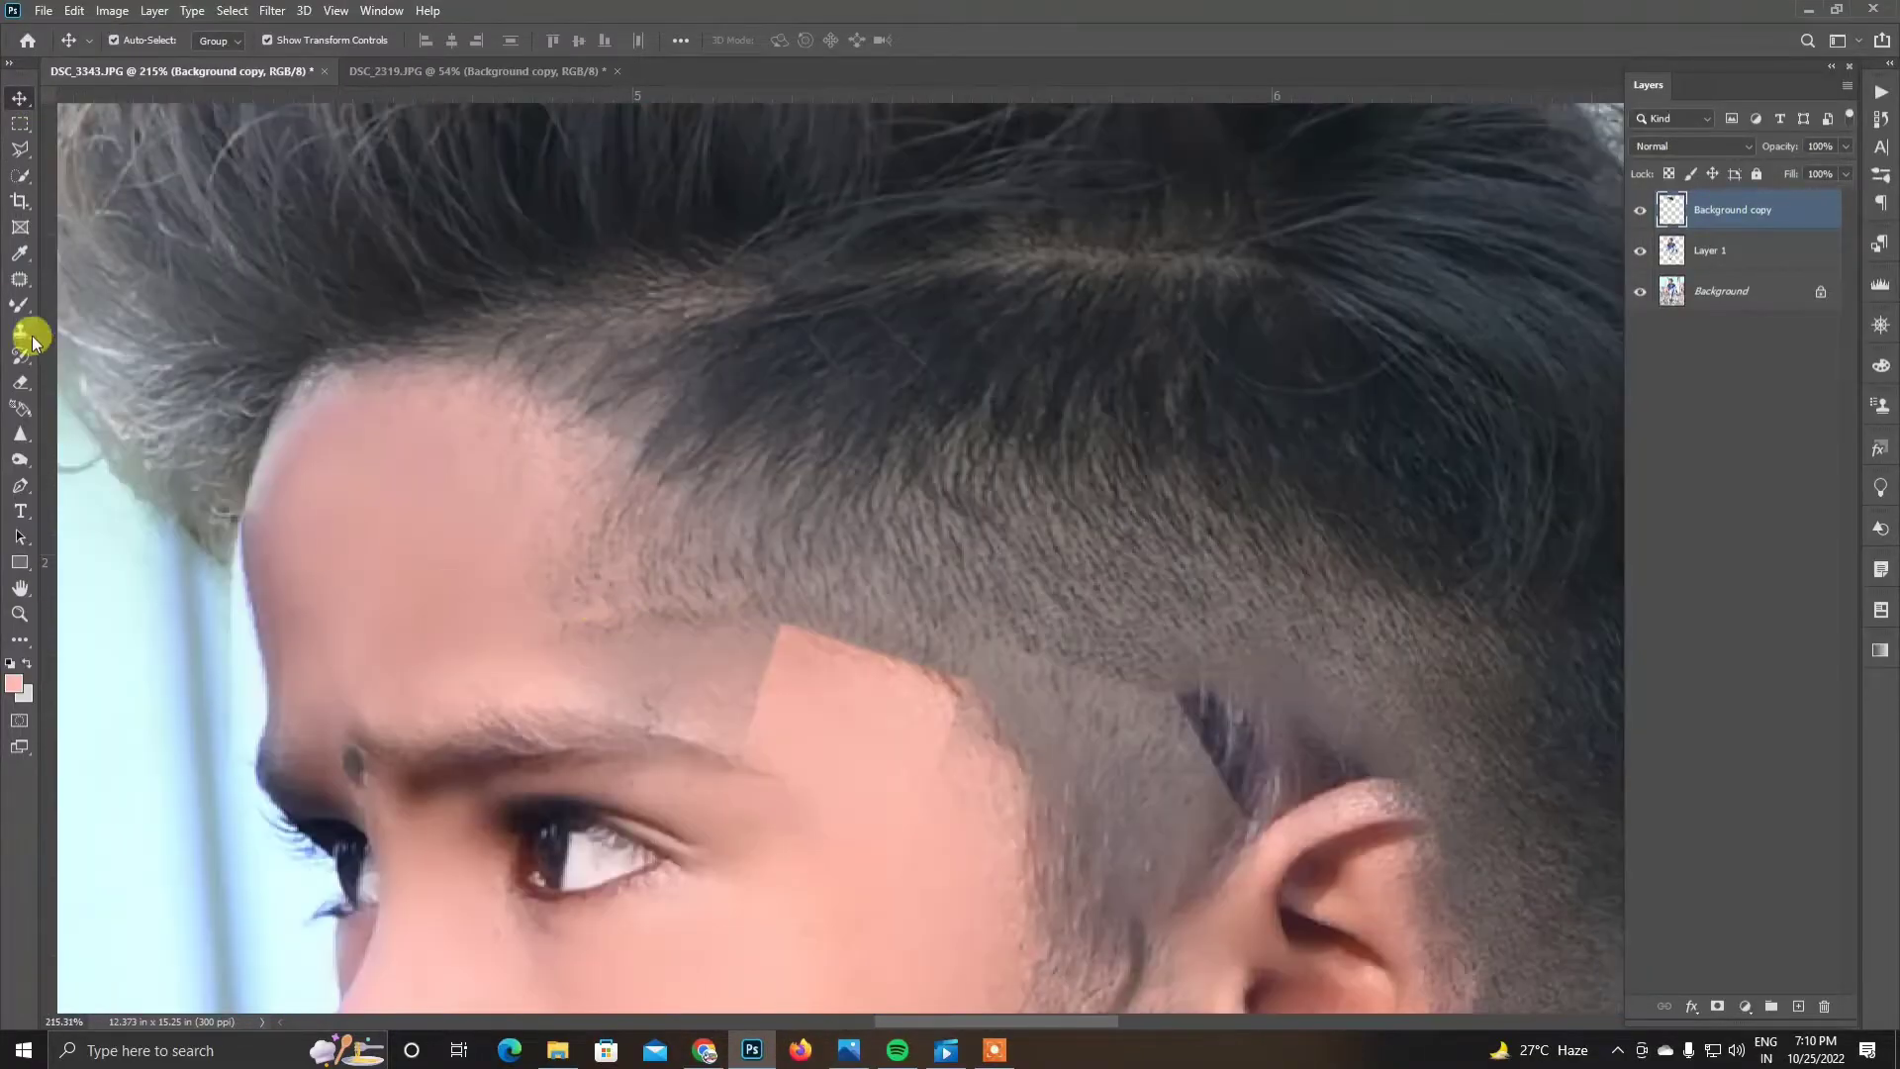
click(20, 382)
right_click(752, 624)
drag(730, 666, 561, 490)
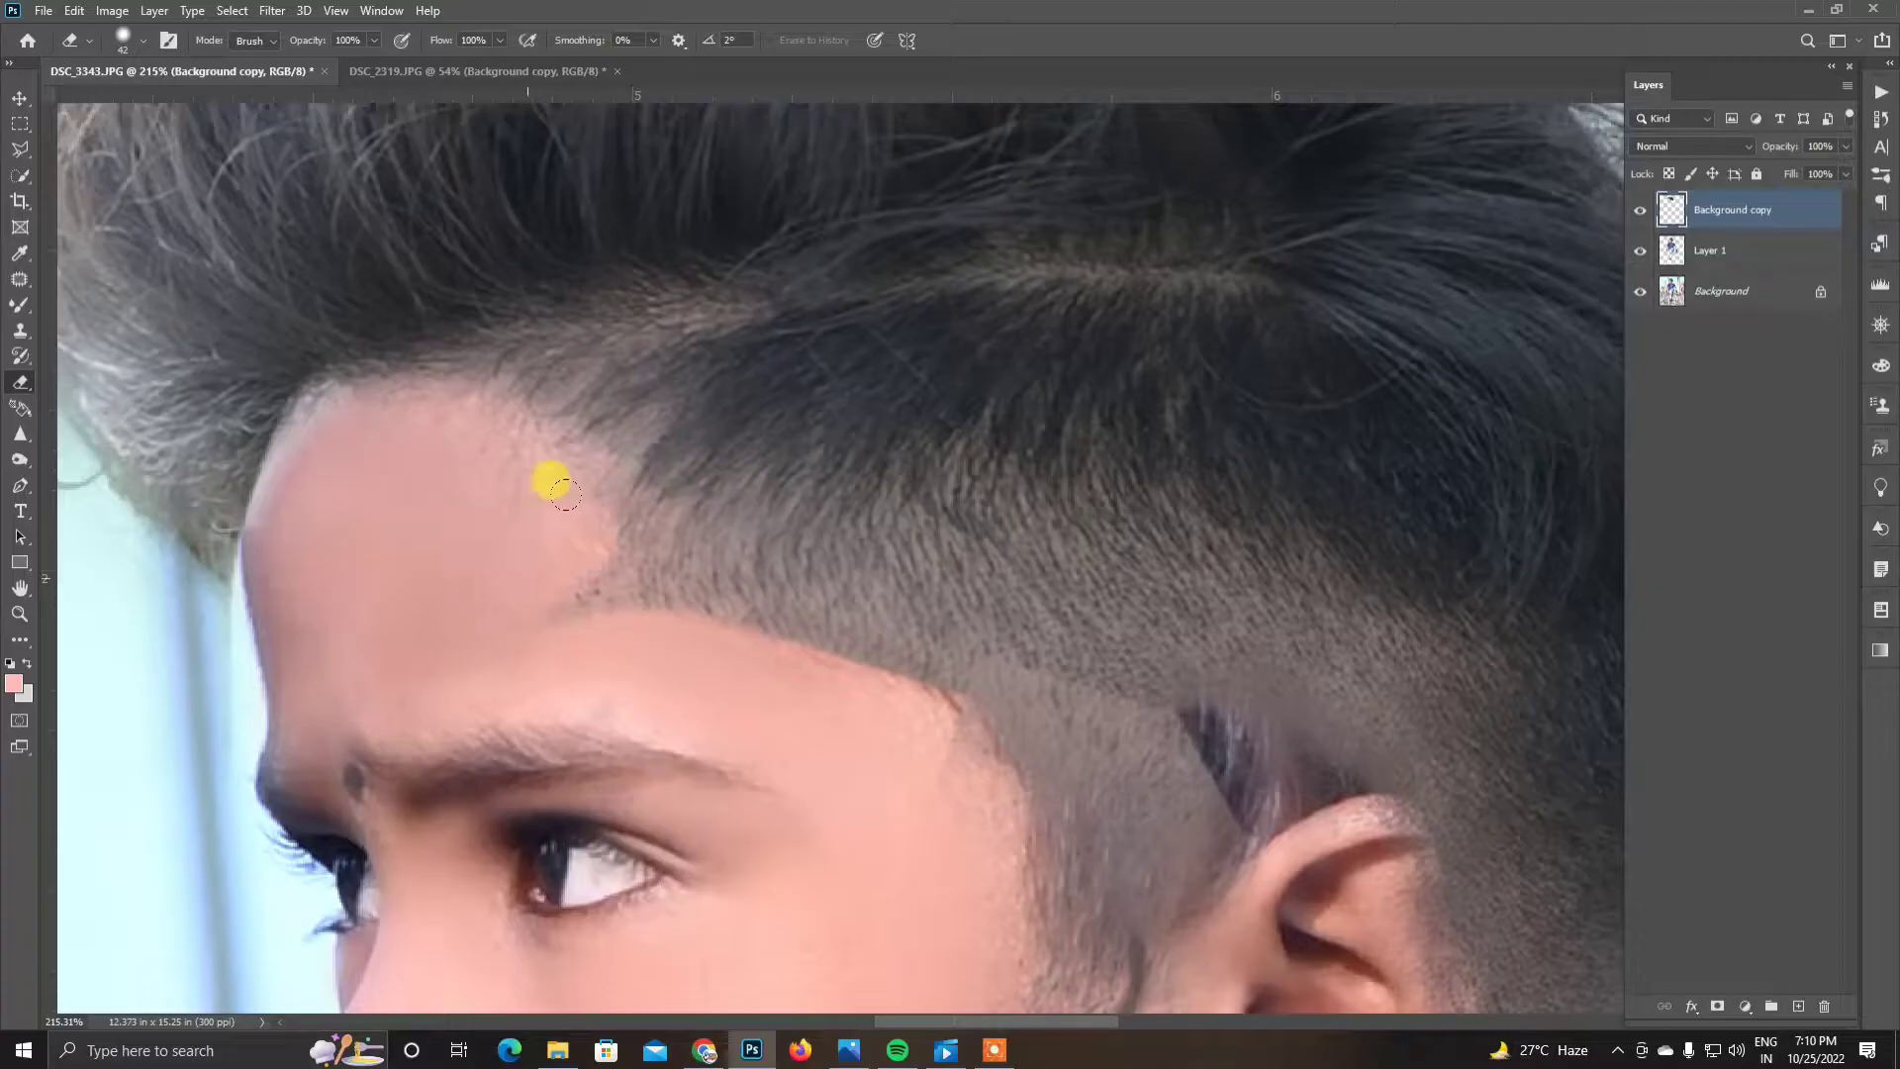
alt+scroll(905, 710, down, 2)
alt+scroll(1125, 565, down, 1)
alt+scroll(1031, 696, down, 2)
alt+scroll(1084, 717, down, 1)
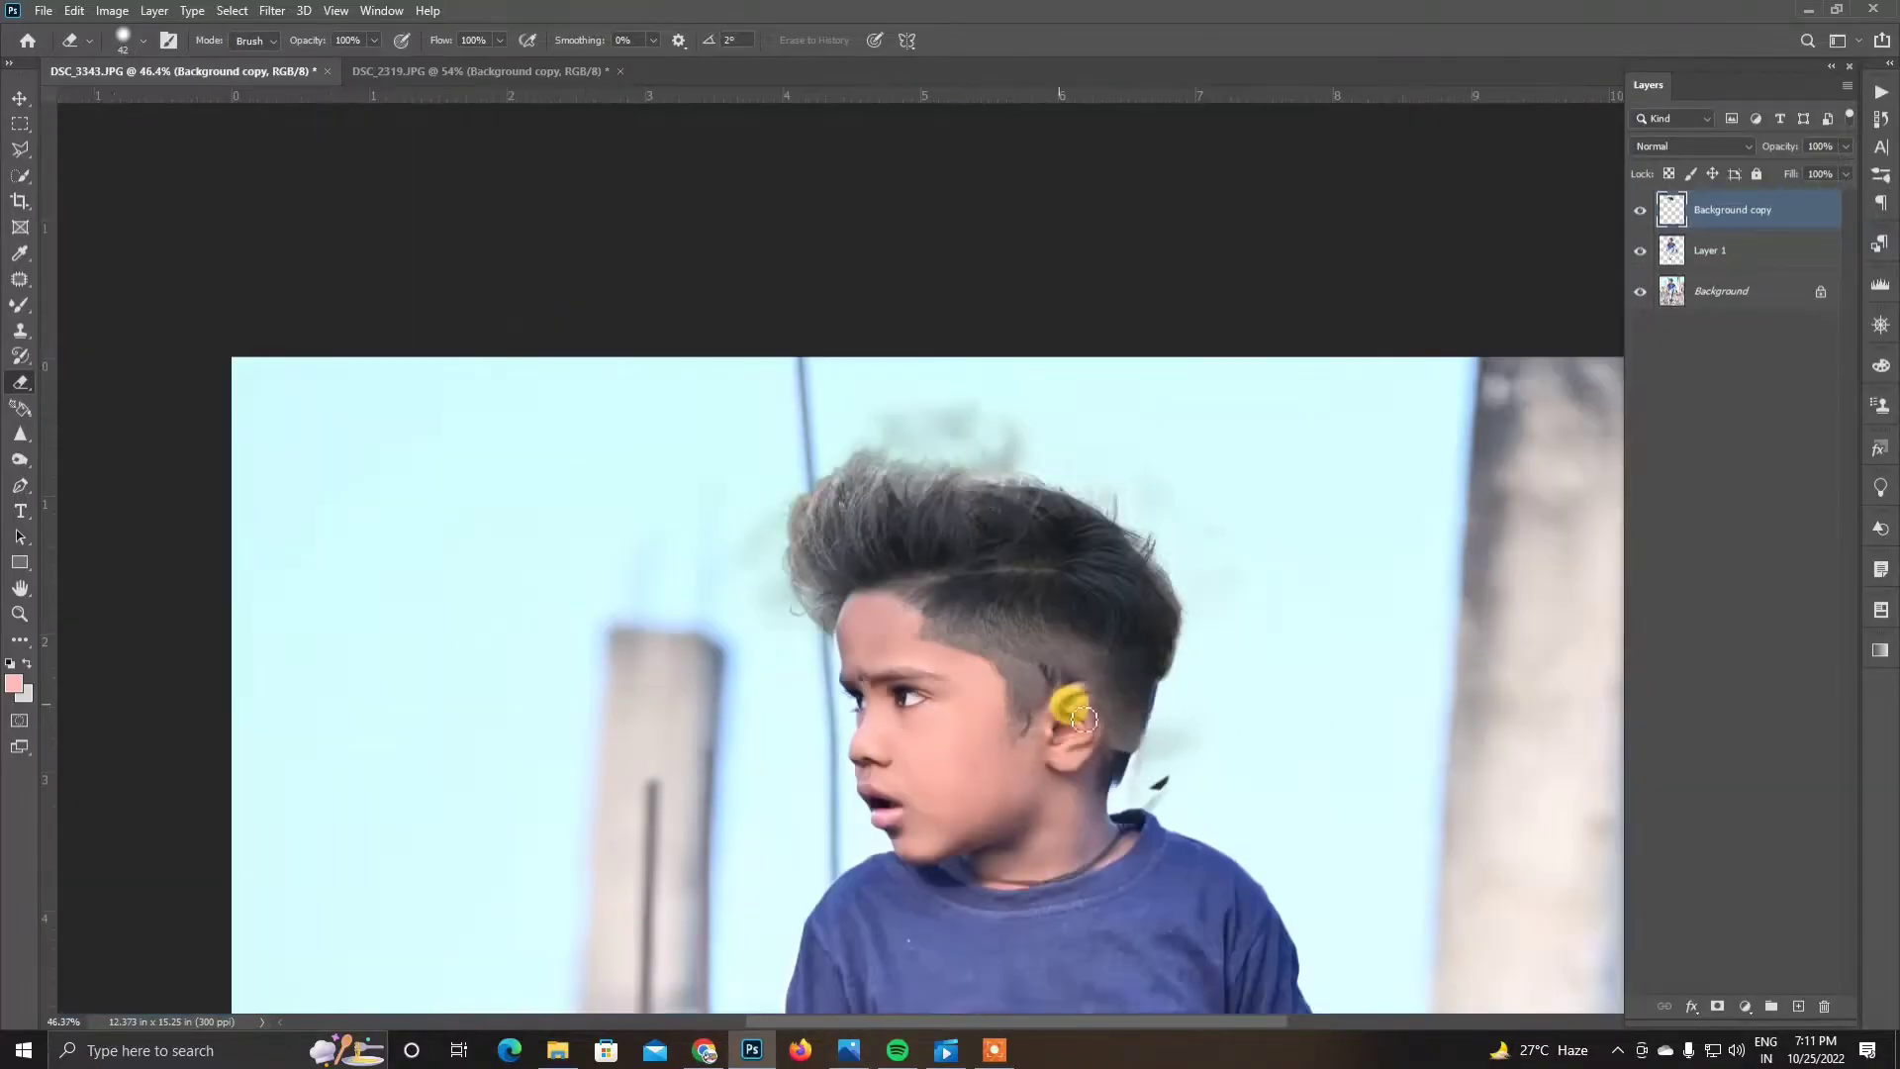
alt+scroll(1084, 718, up, 4)
drag(1277, 737, 1196, 889)
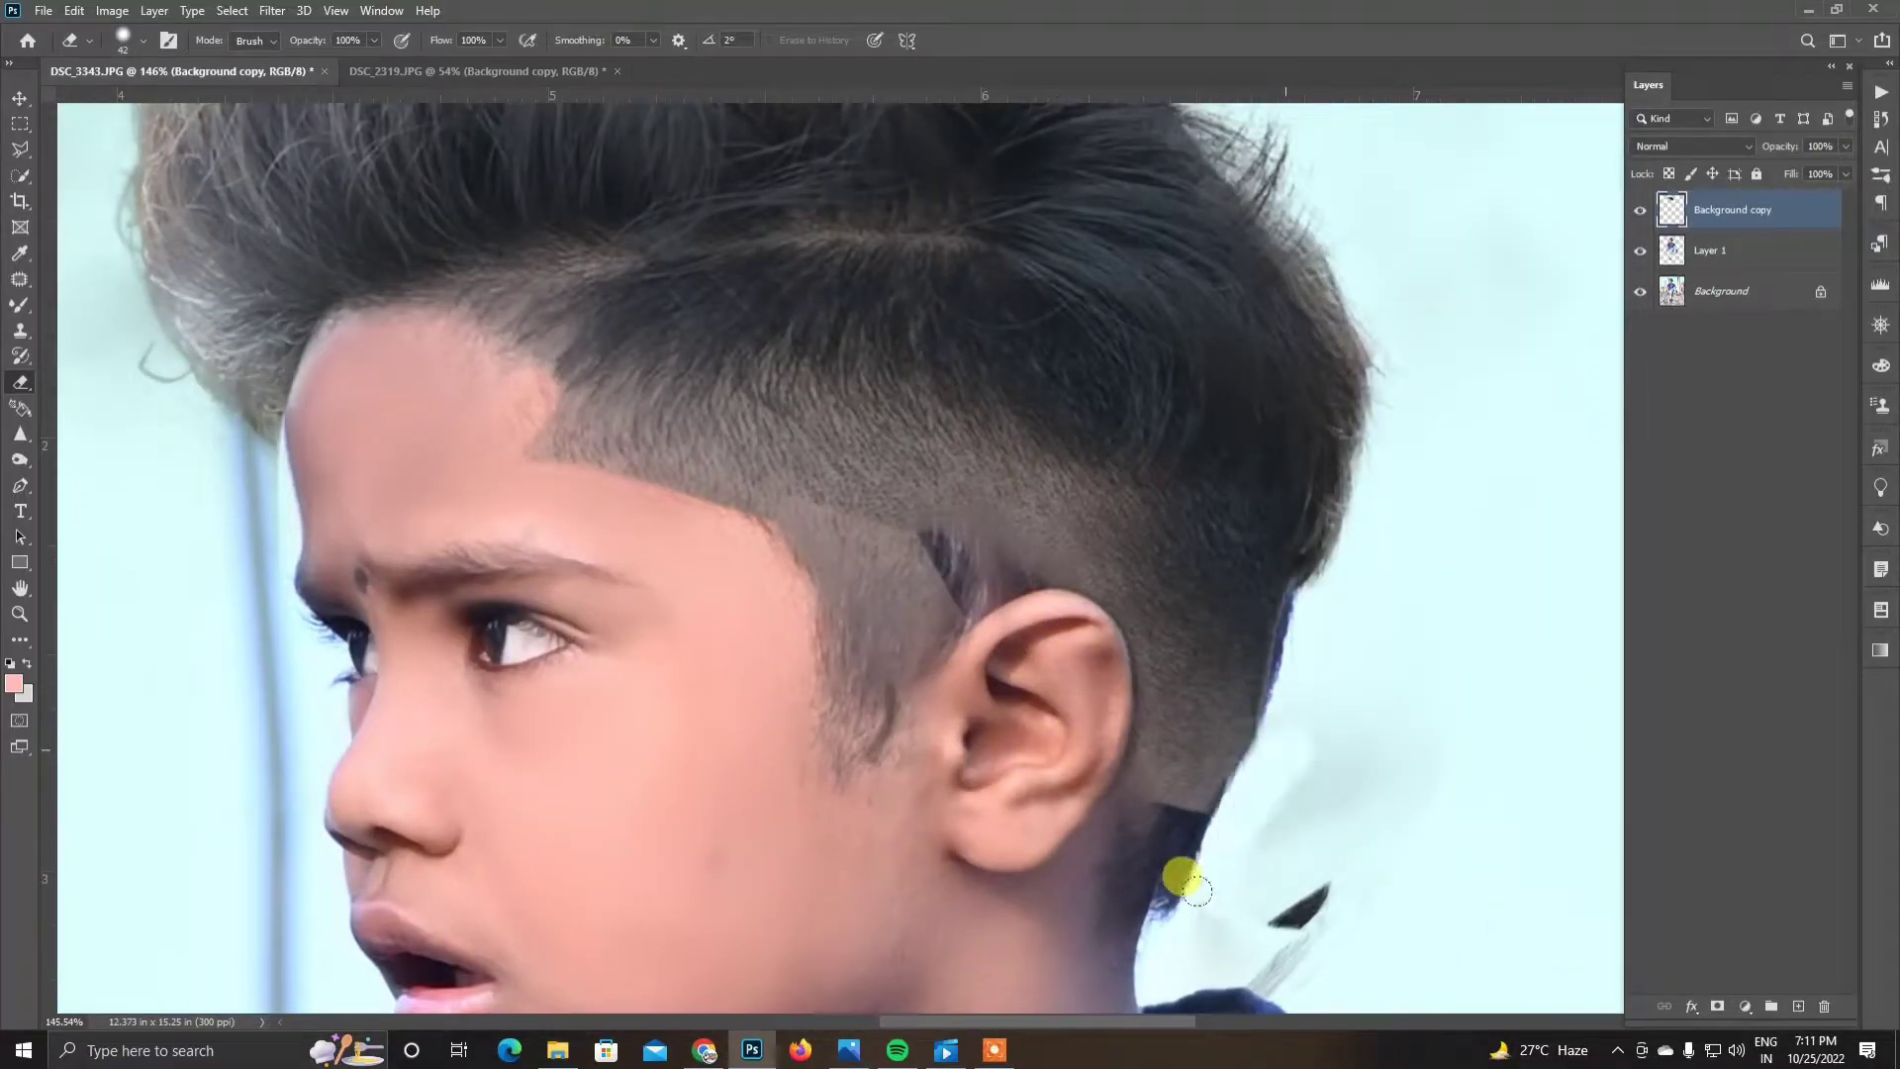
alt+scroll(1089, 692, down, 2)
Step: Clone away the dark streak above the ear
click(20, 330)
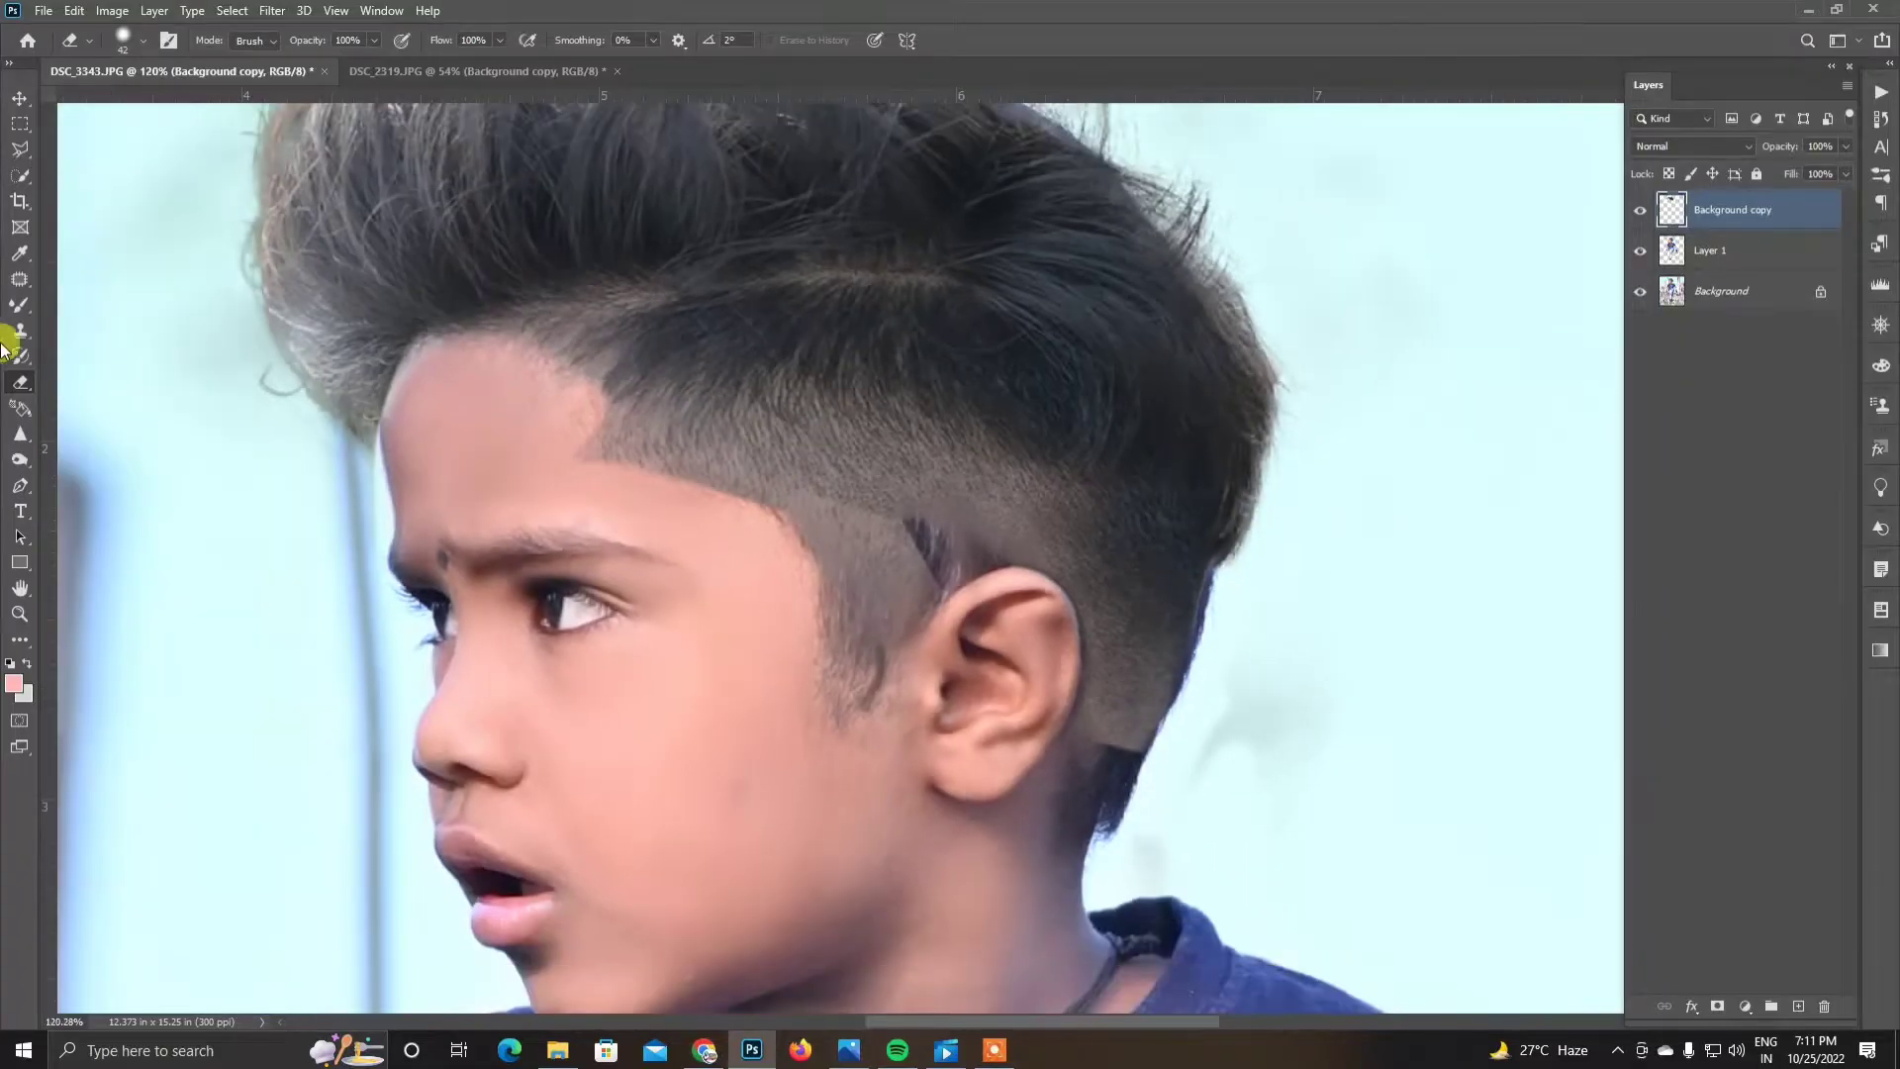
alt+scroll(882, 466, up, 2)
drag(926, 540, 980, 614)
alt+scroll(968, 616, up, 1)
Step: Return to the Eraser and enlarge it to size 180
key(e)
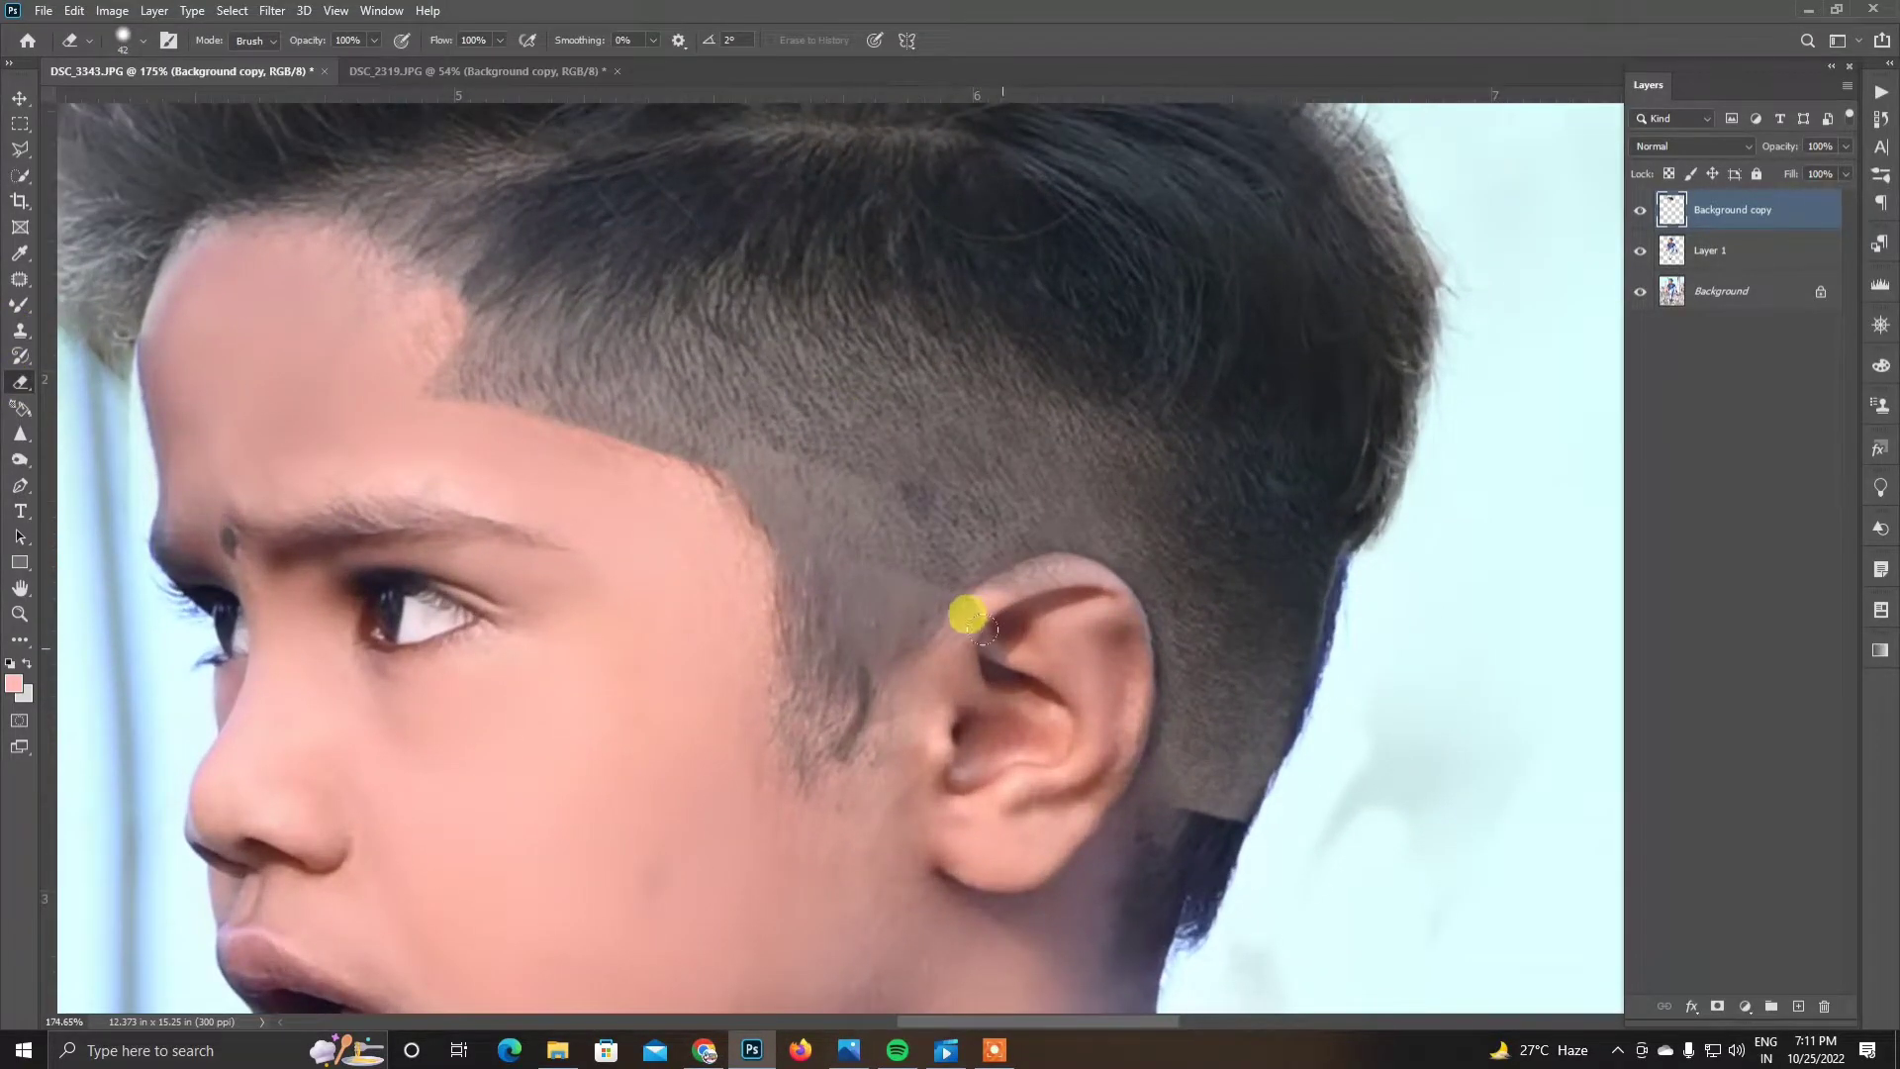
right_click(968, 594)
key(Escape)
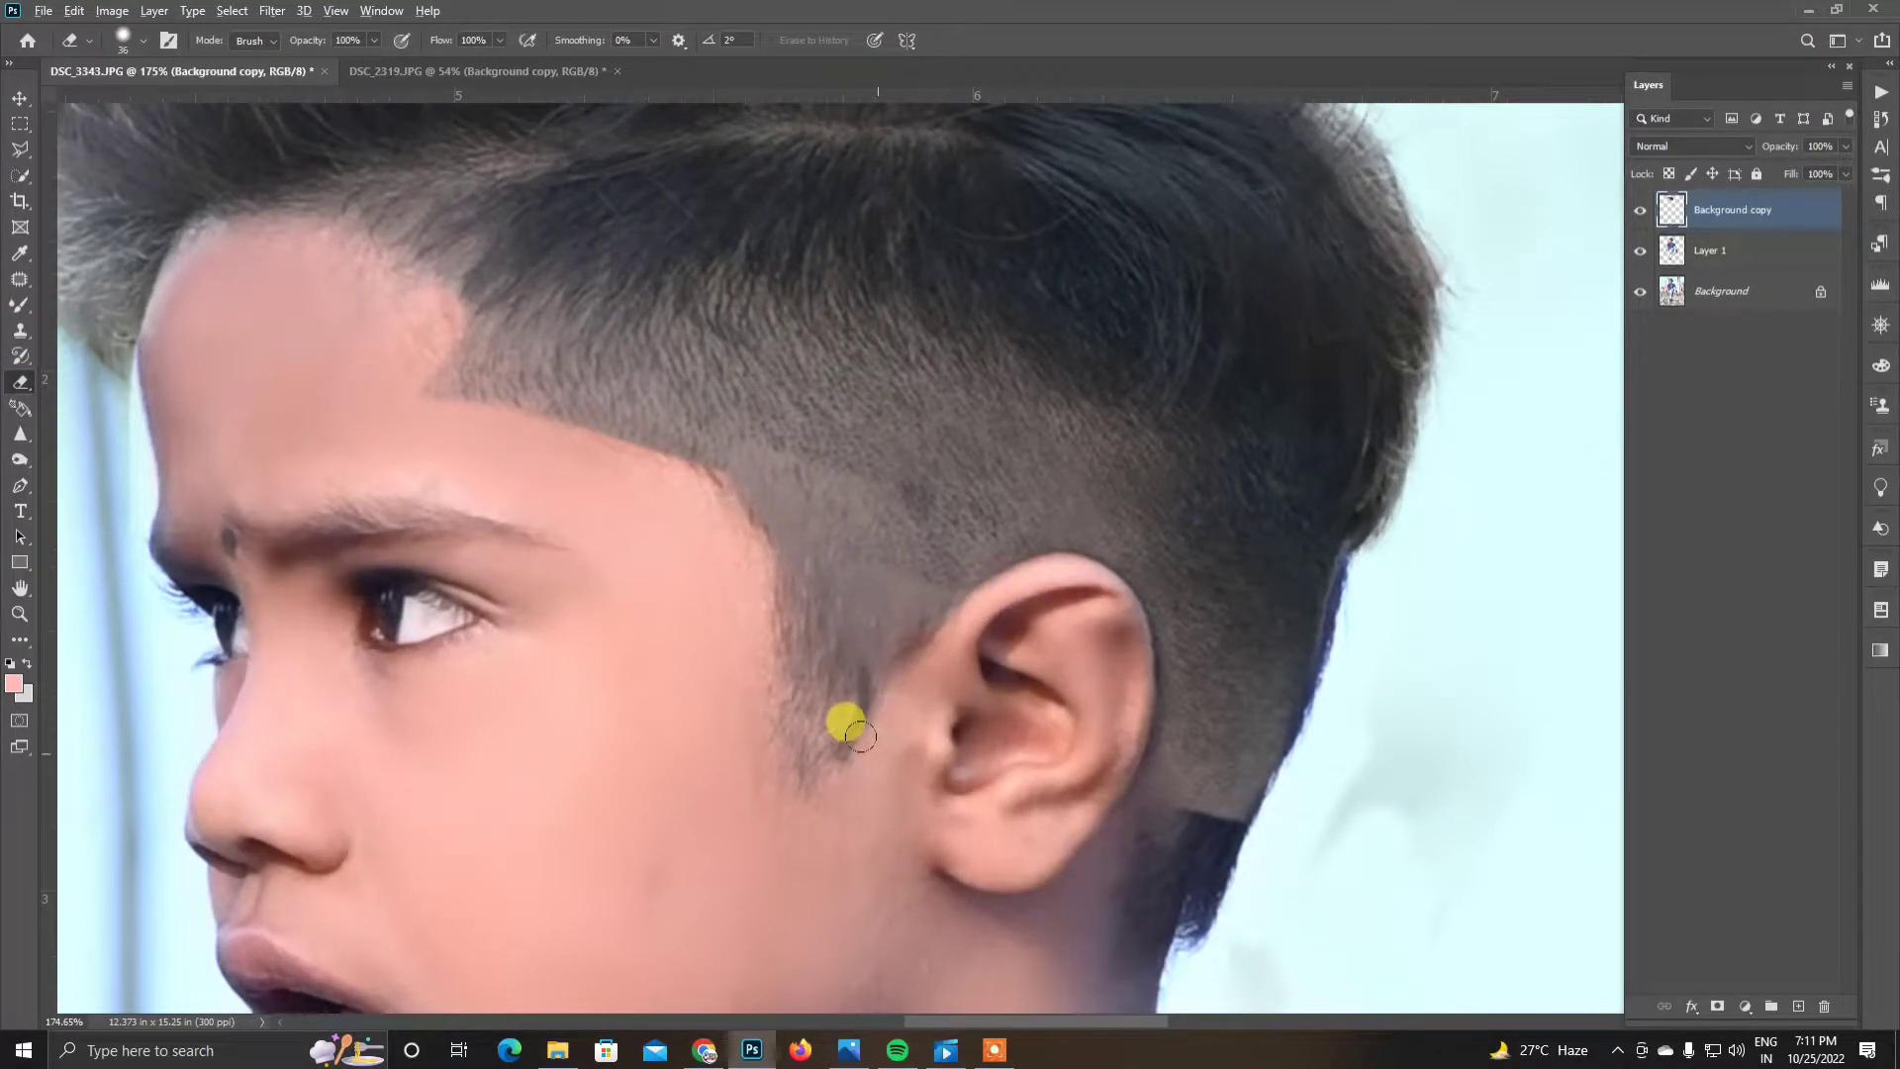
alt+scroll(860, 734, down, 3)
alt+scroll(853, 740, up, 3)
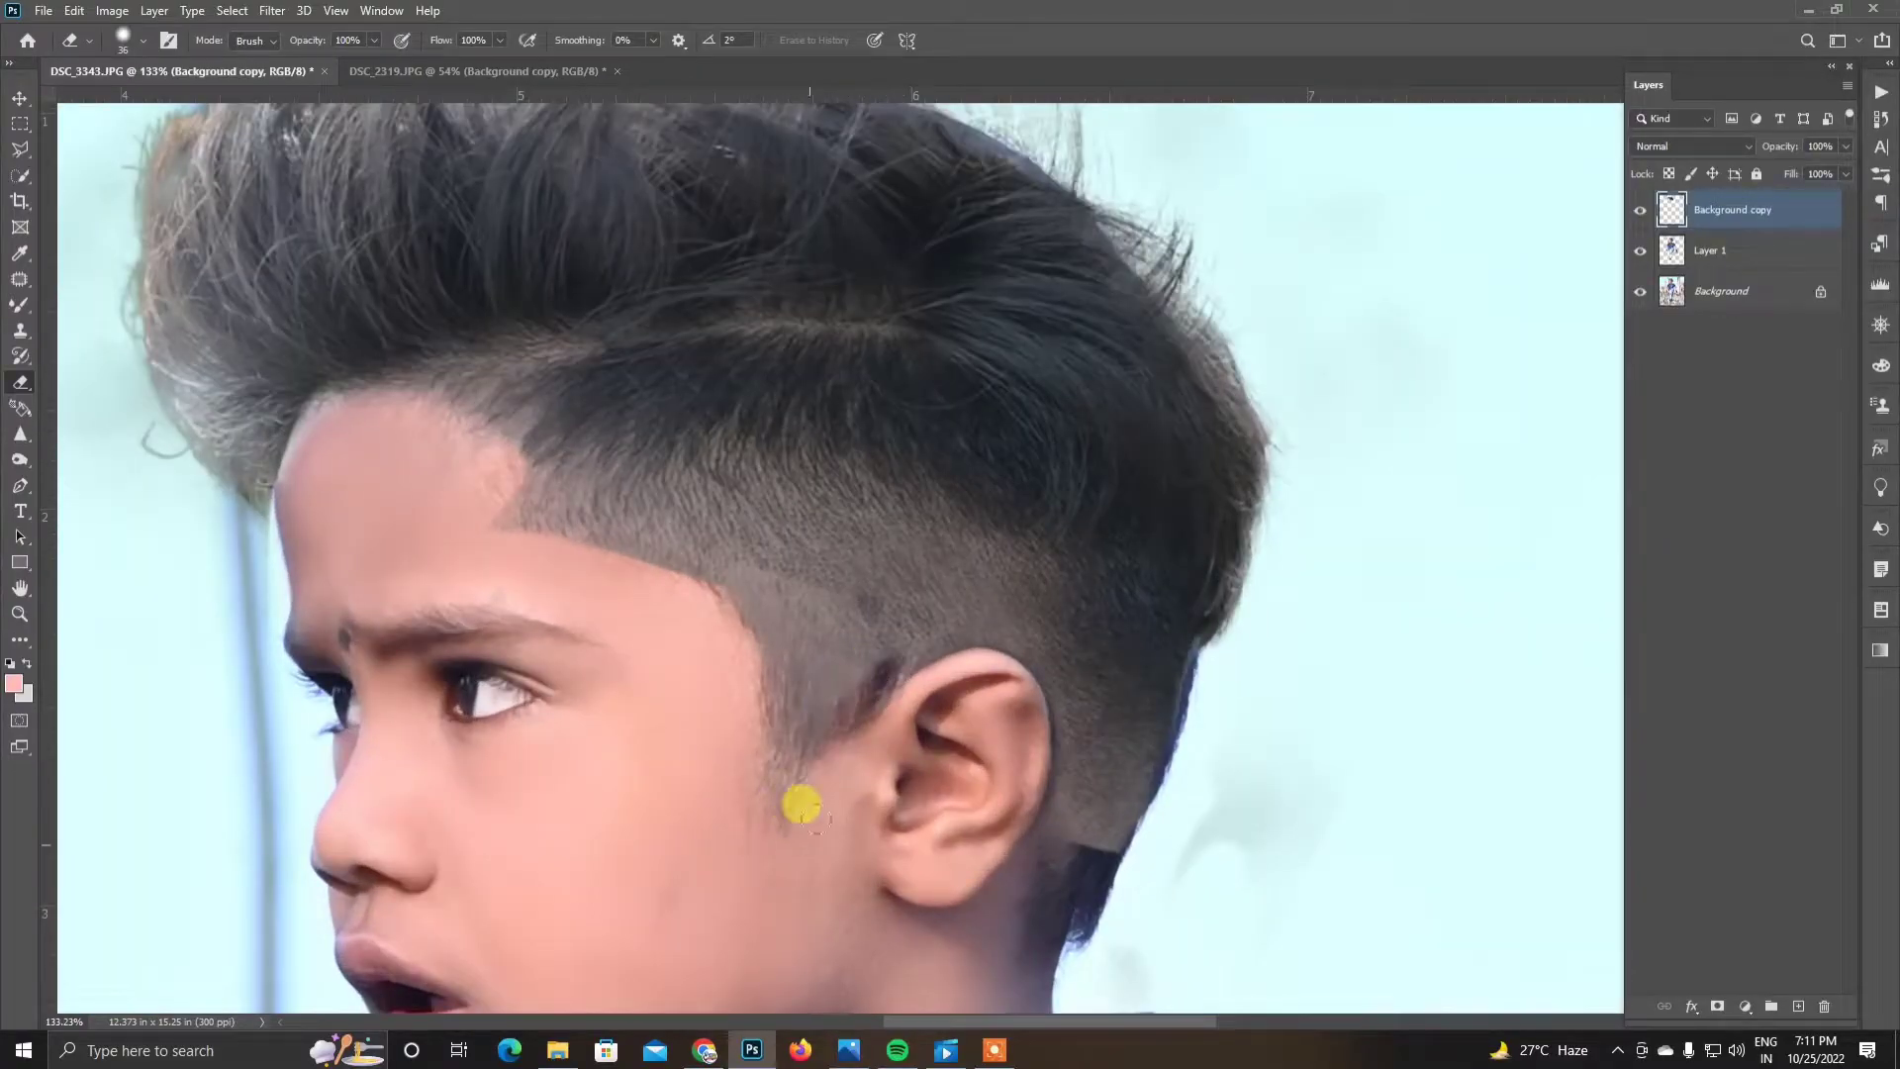
right_click(895, 633)
key(Return)
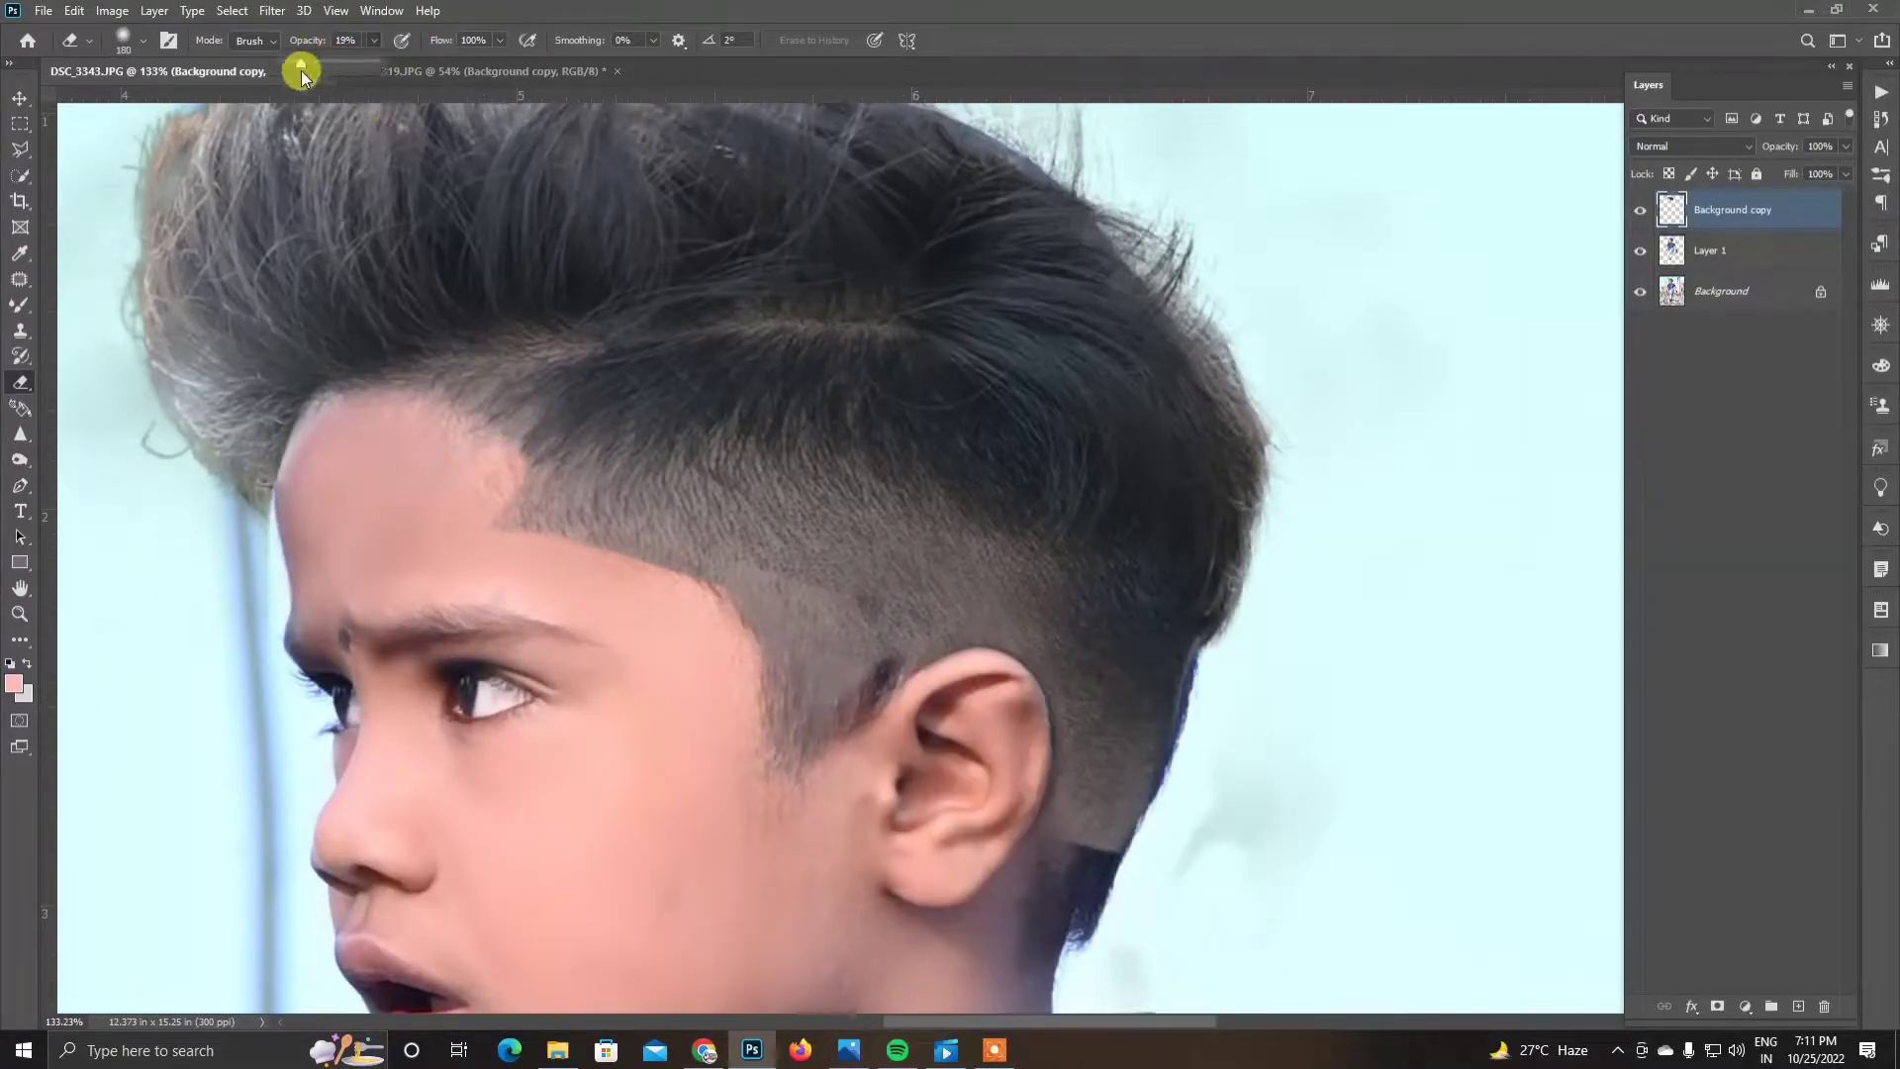
alt+scroll(718, 666, down, 3)
alt+scroll(755, 798, down, 1)
alt+scroll(772, 785, up, 3)
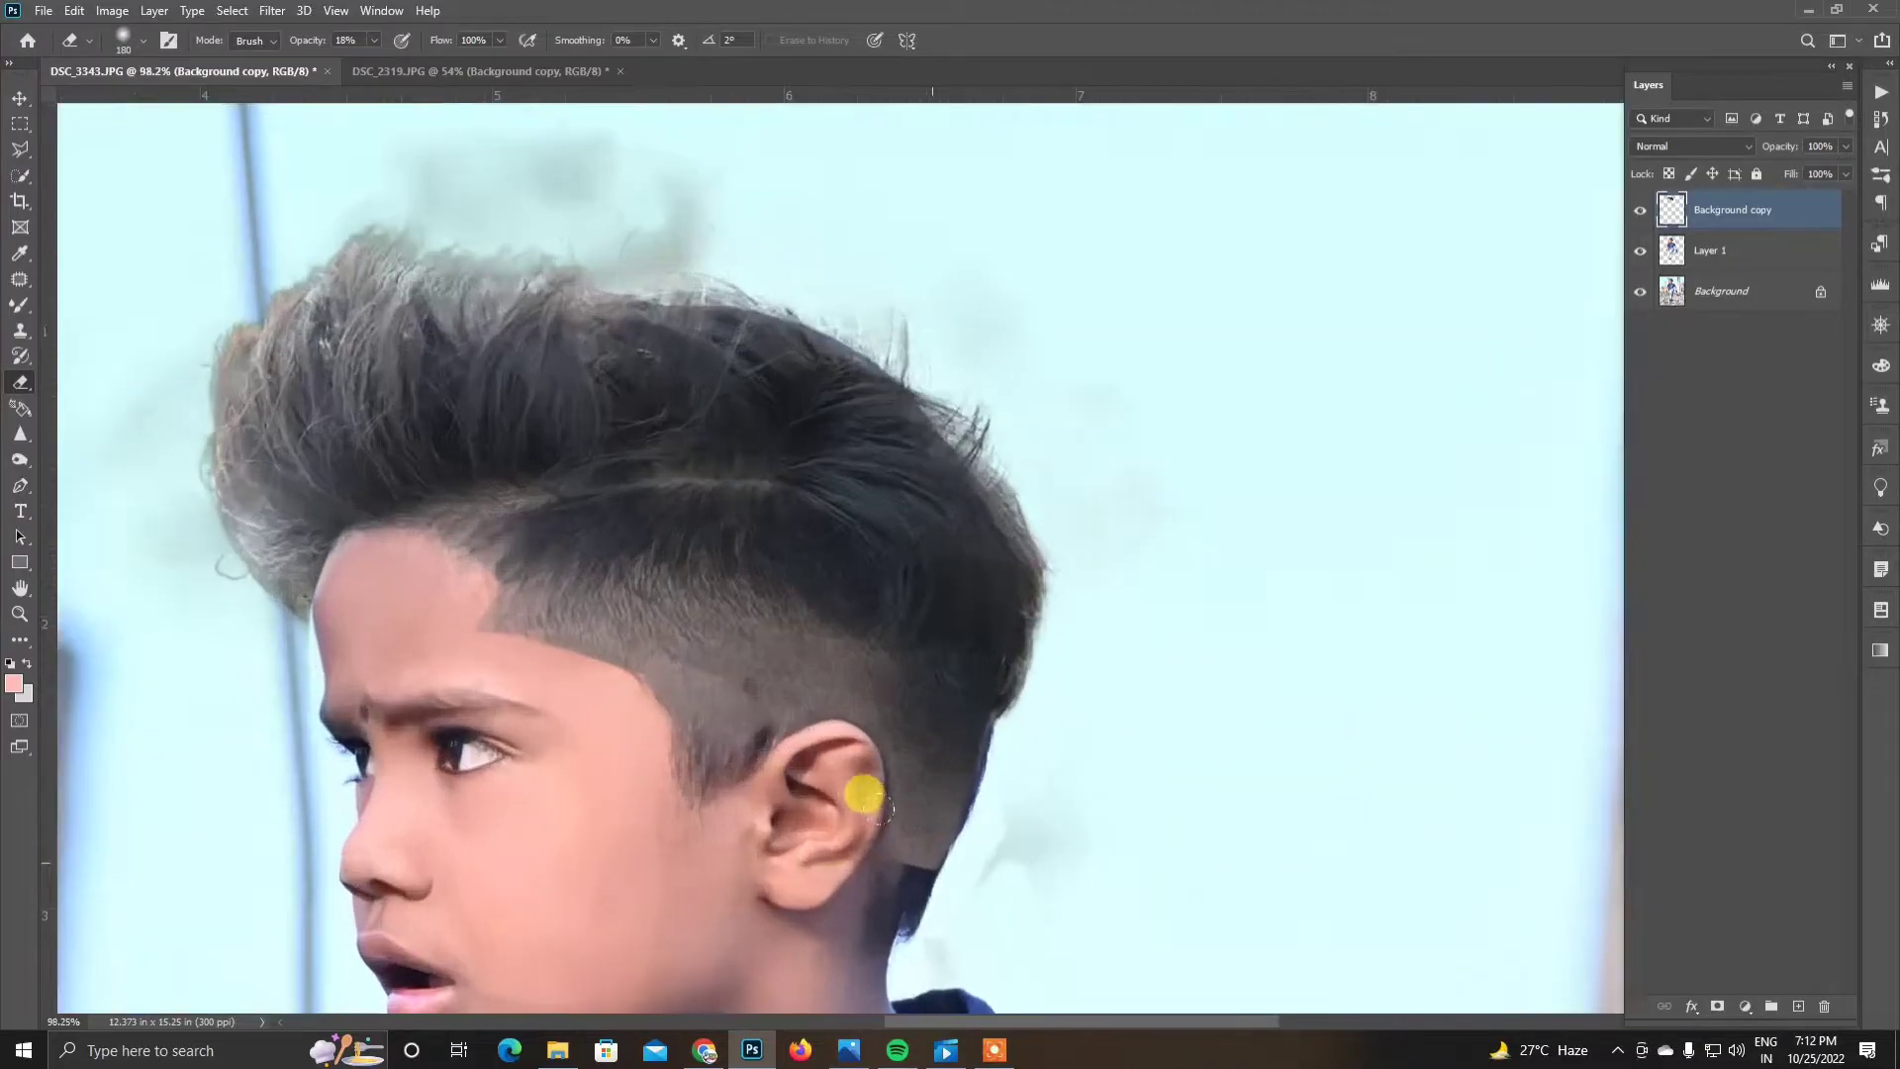
alt+scroll(862, 789, up, 3)
right_click(988, 592)
Step: Make Layer 1 active and move it above Layer 1 copy
key(s)
right_click(875, 582)
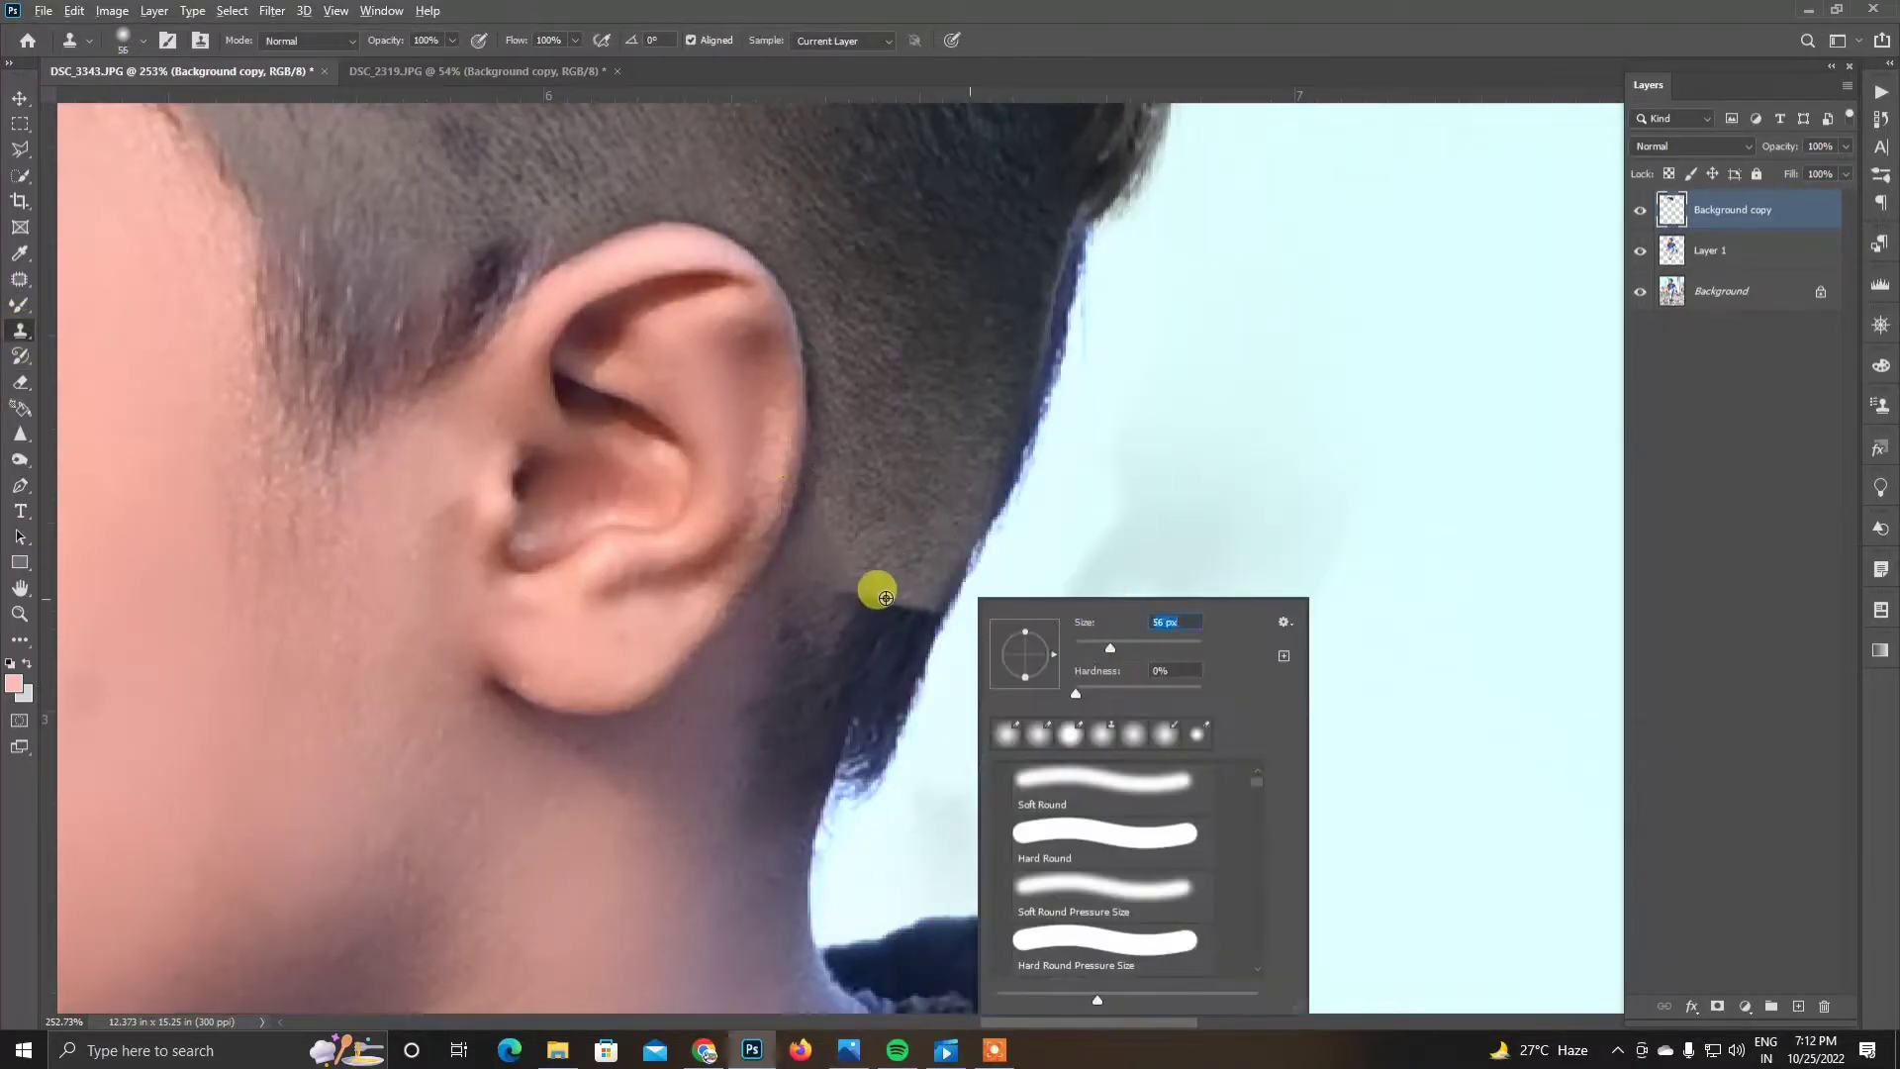
key(Escape)
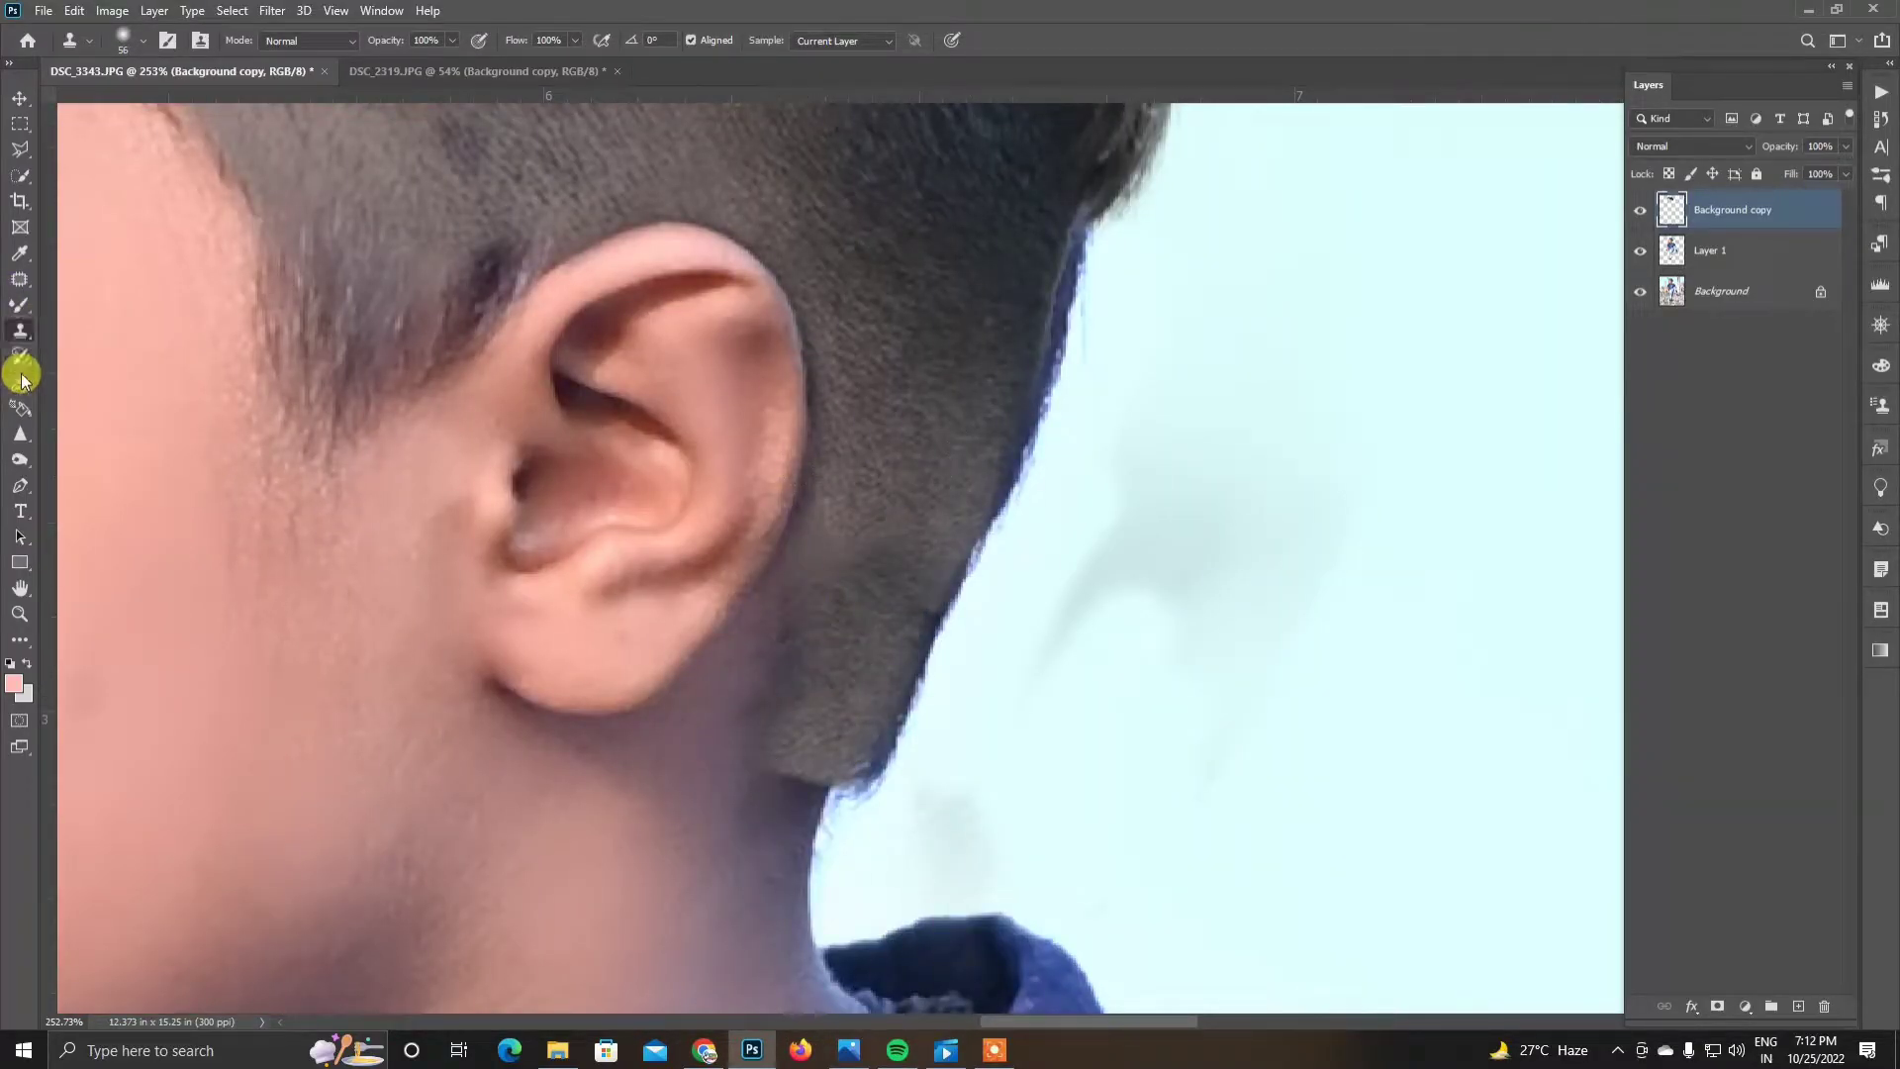
click(21, 381)
key(alt+bracketleft)
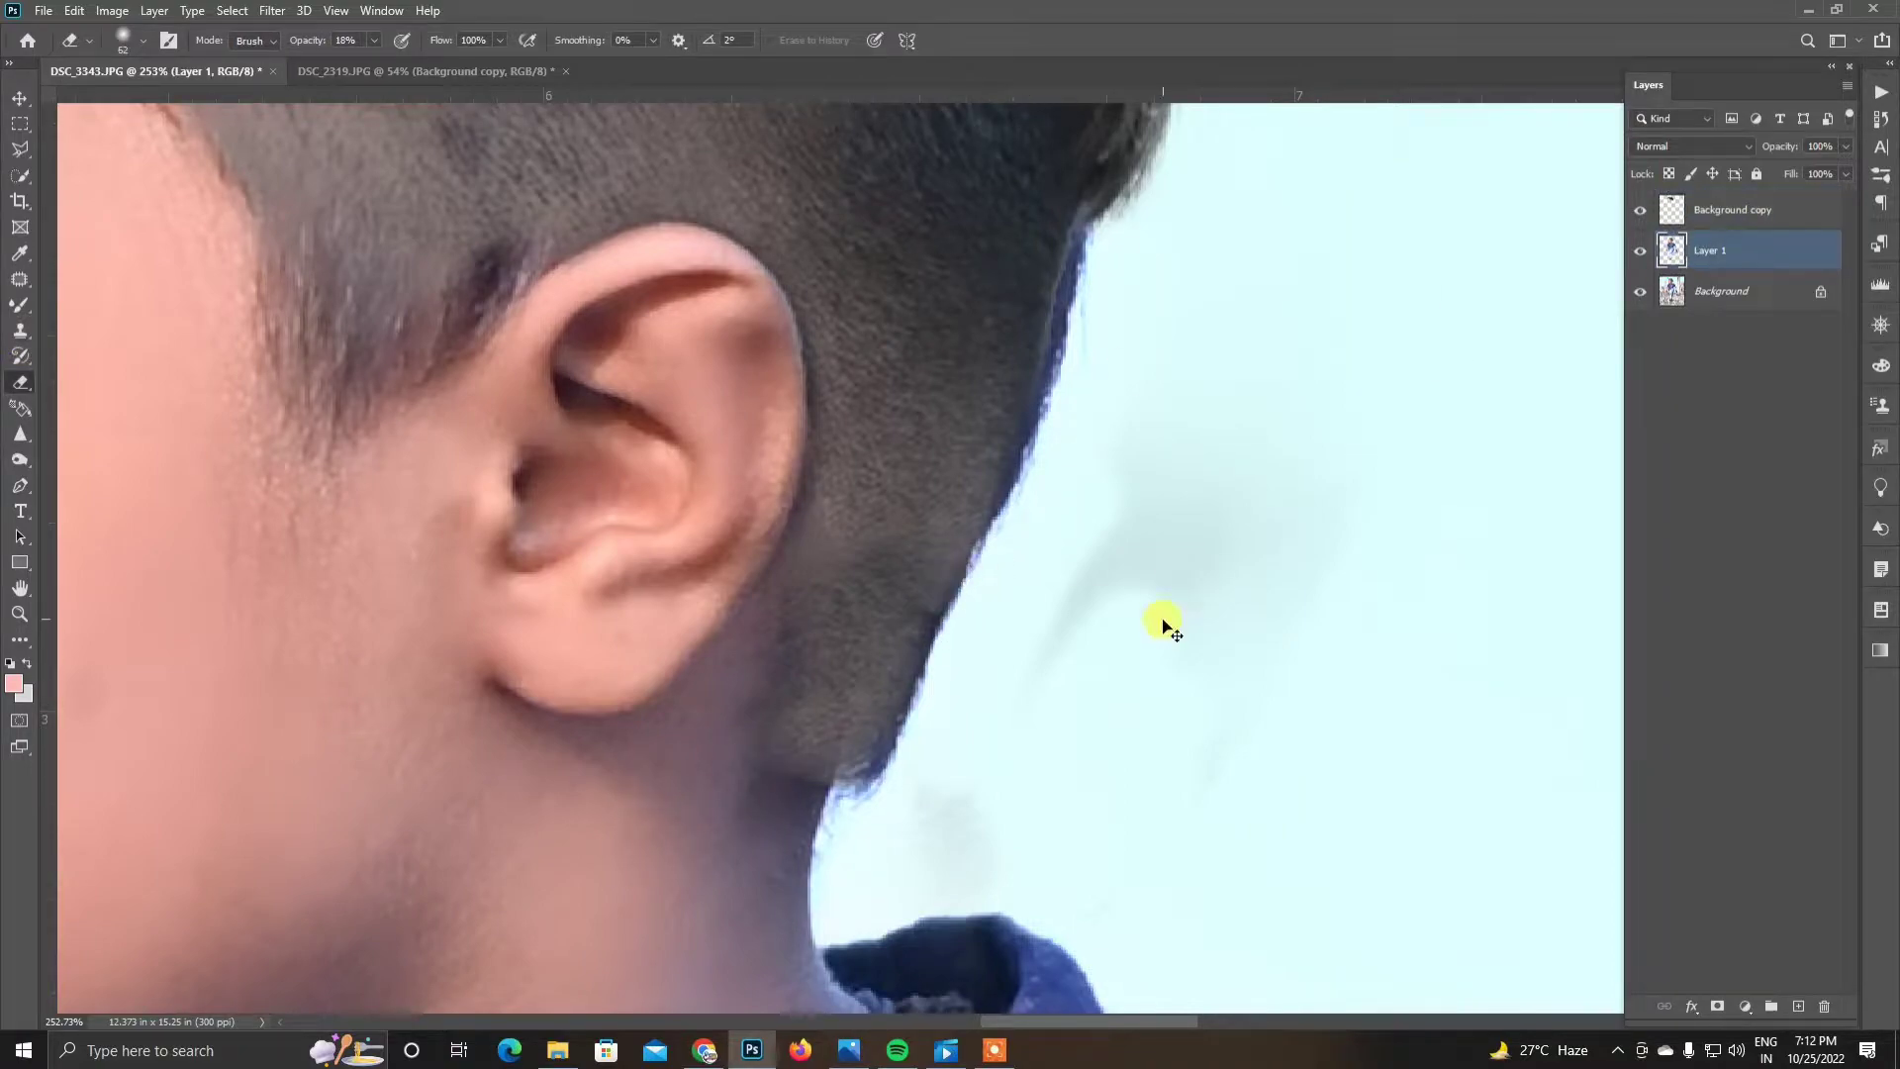
drag(1692, 291, 1693, 236)
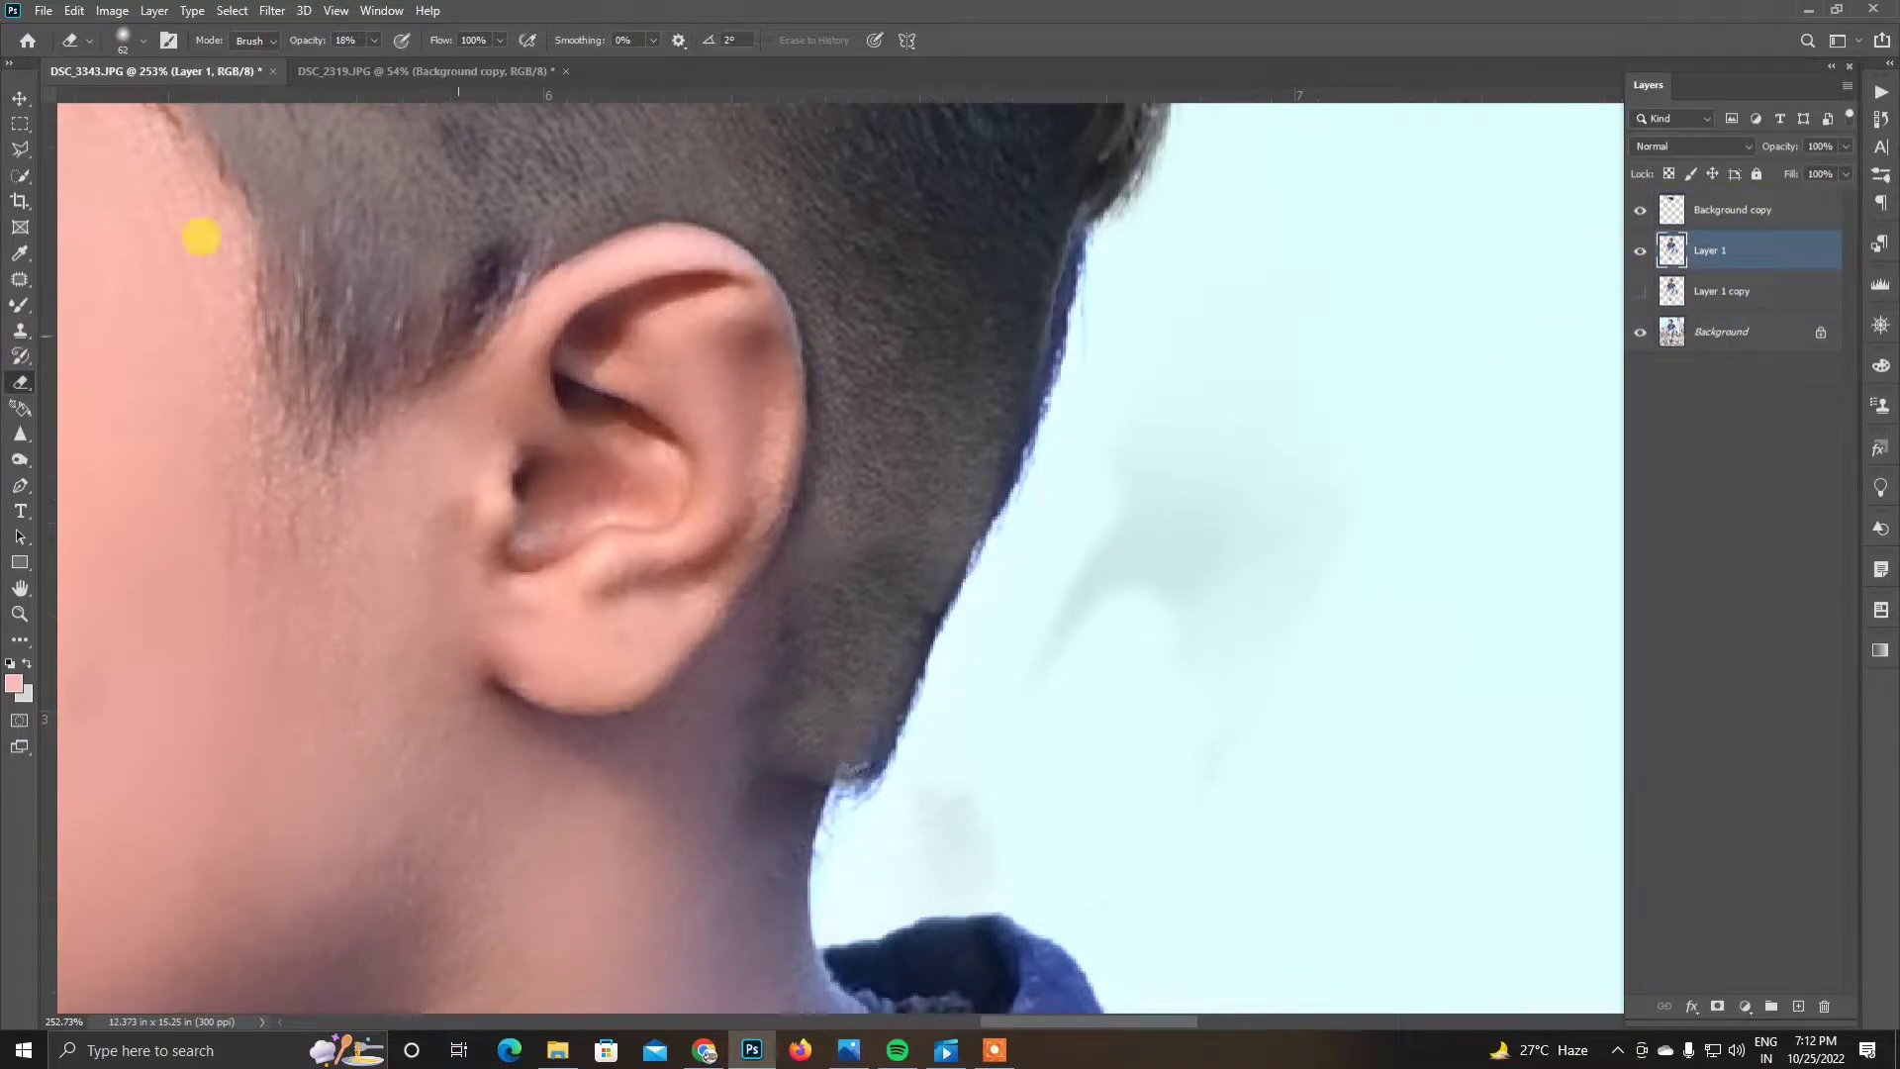
Step: Set the eraser to 100% opacity and size 45, and hide the Background layer
drag(426, 61, 470, 61)
right_click(1049, 524)
drag(1111, 518, 1099, 518)
click(997, 510)
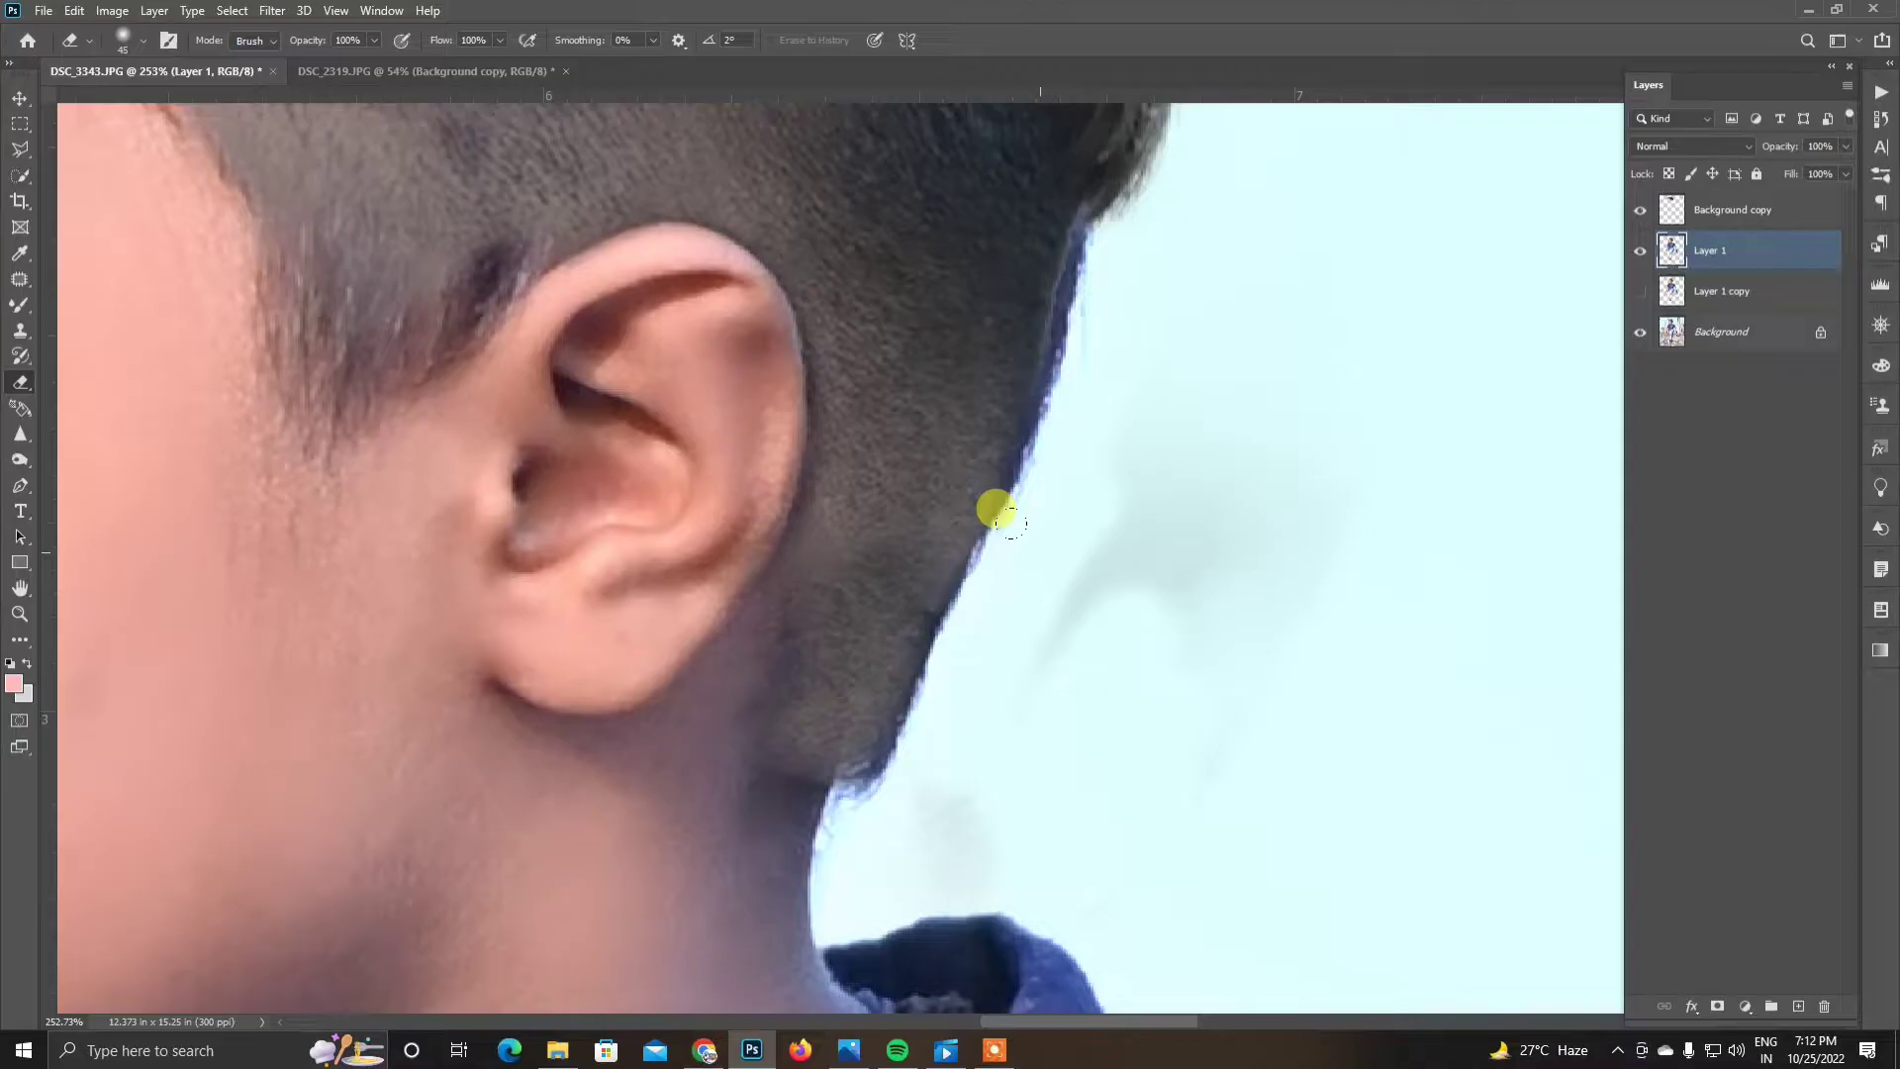
click(1640, 332)
scroll(1039, 551, up, 2)
scroll(930, 749, down, 2)
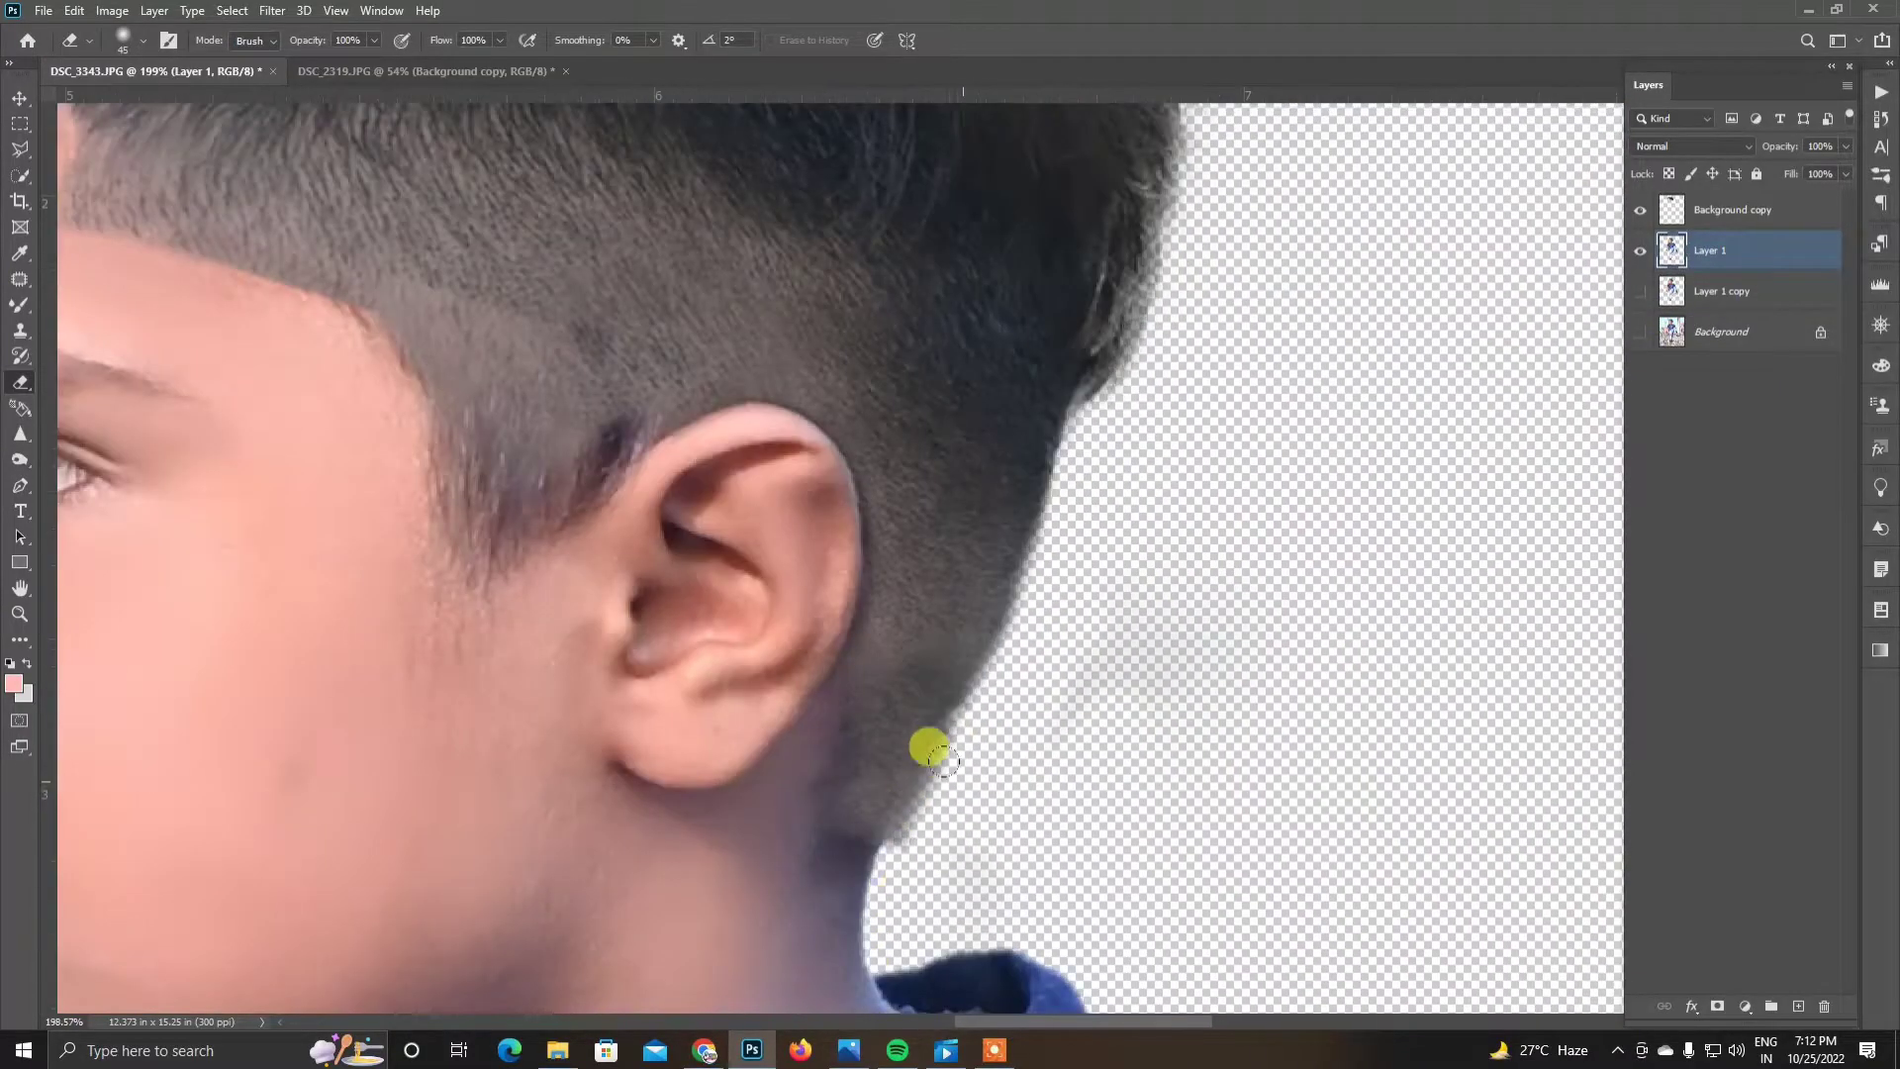
Step: Bend the Background copy warp's right edge in near the ear and apply it
click(1673, 222)
scroll(912, 849, down, 5)
scroll(958, 267, up, 3)
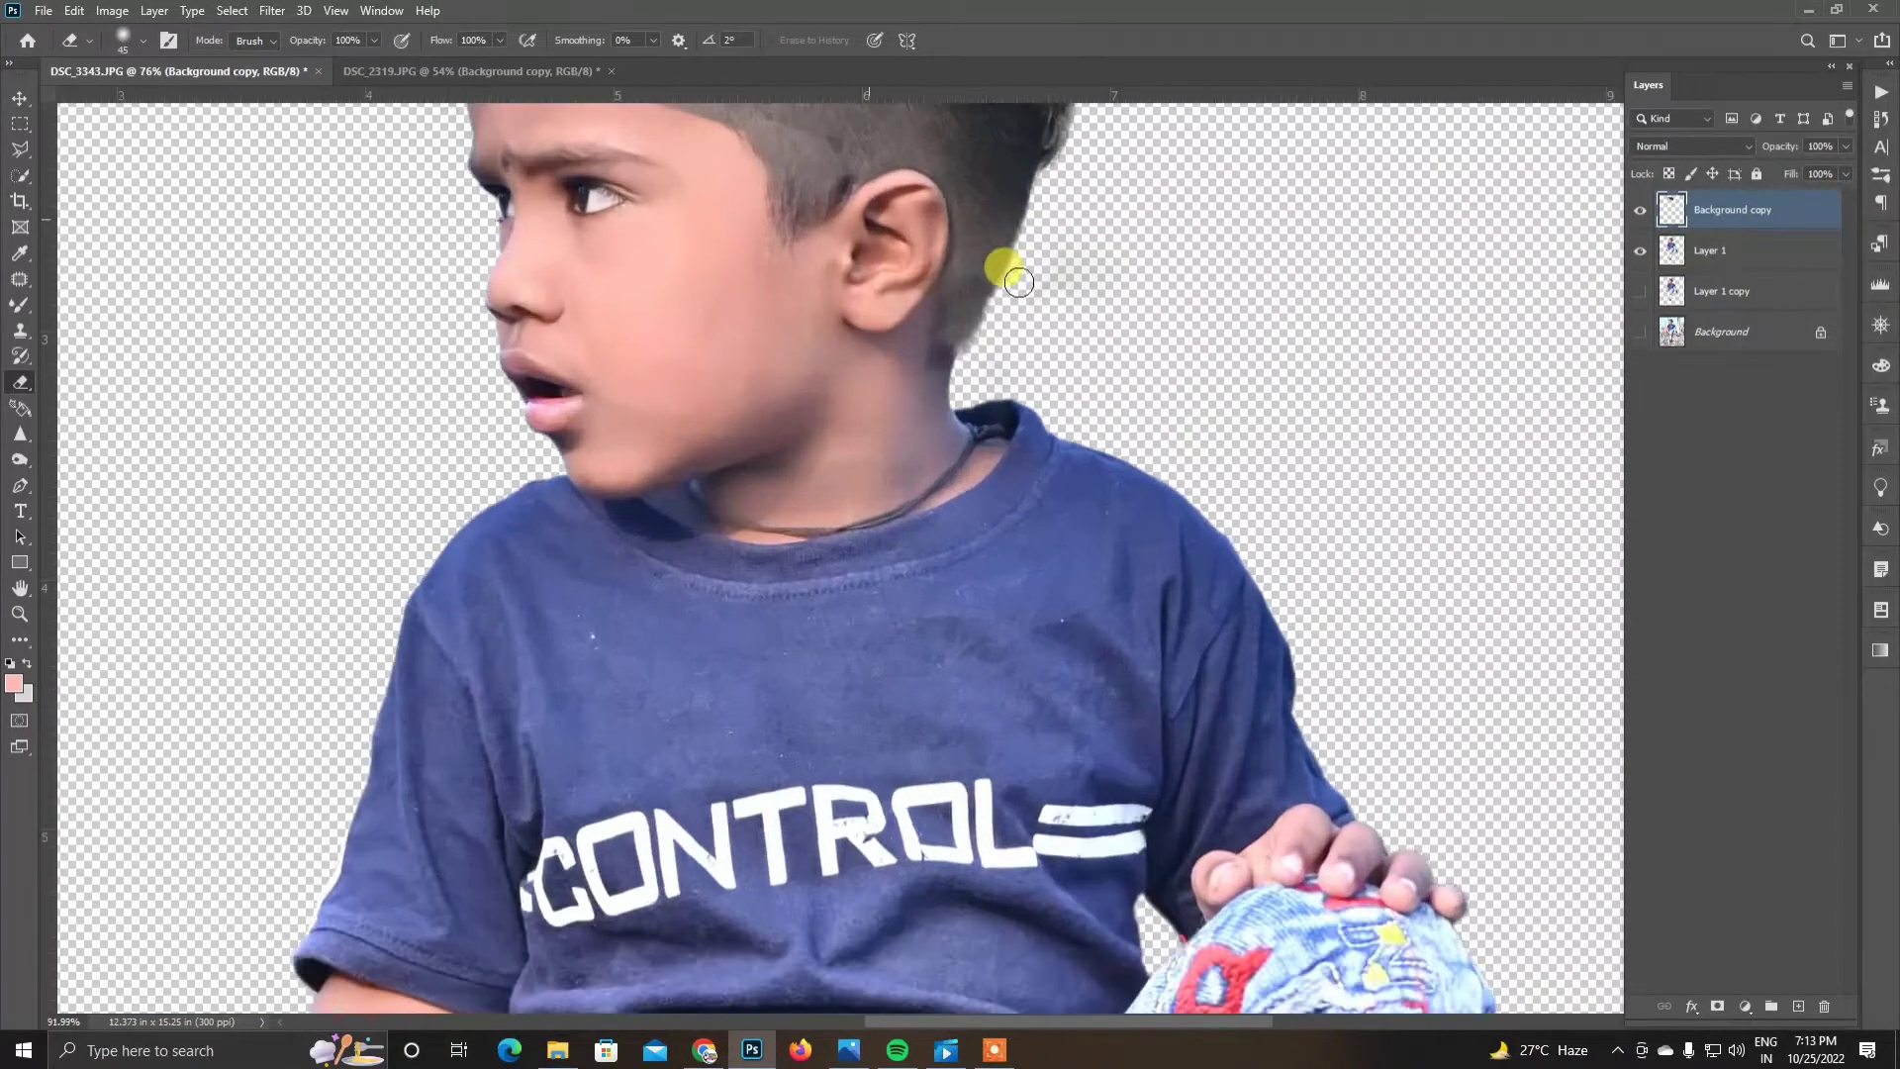
scroll(1019, 282, up, 3)
drag(1331, 559, 1085, 543)
scroll(967, 704, down, 3)
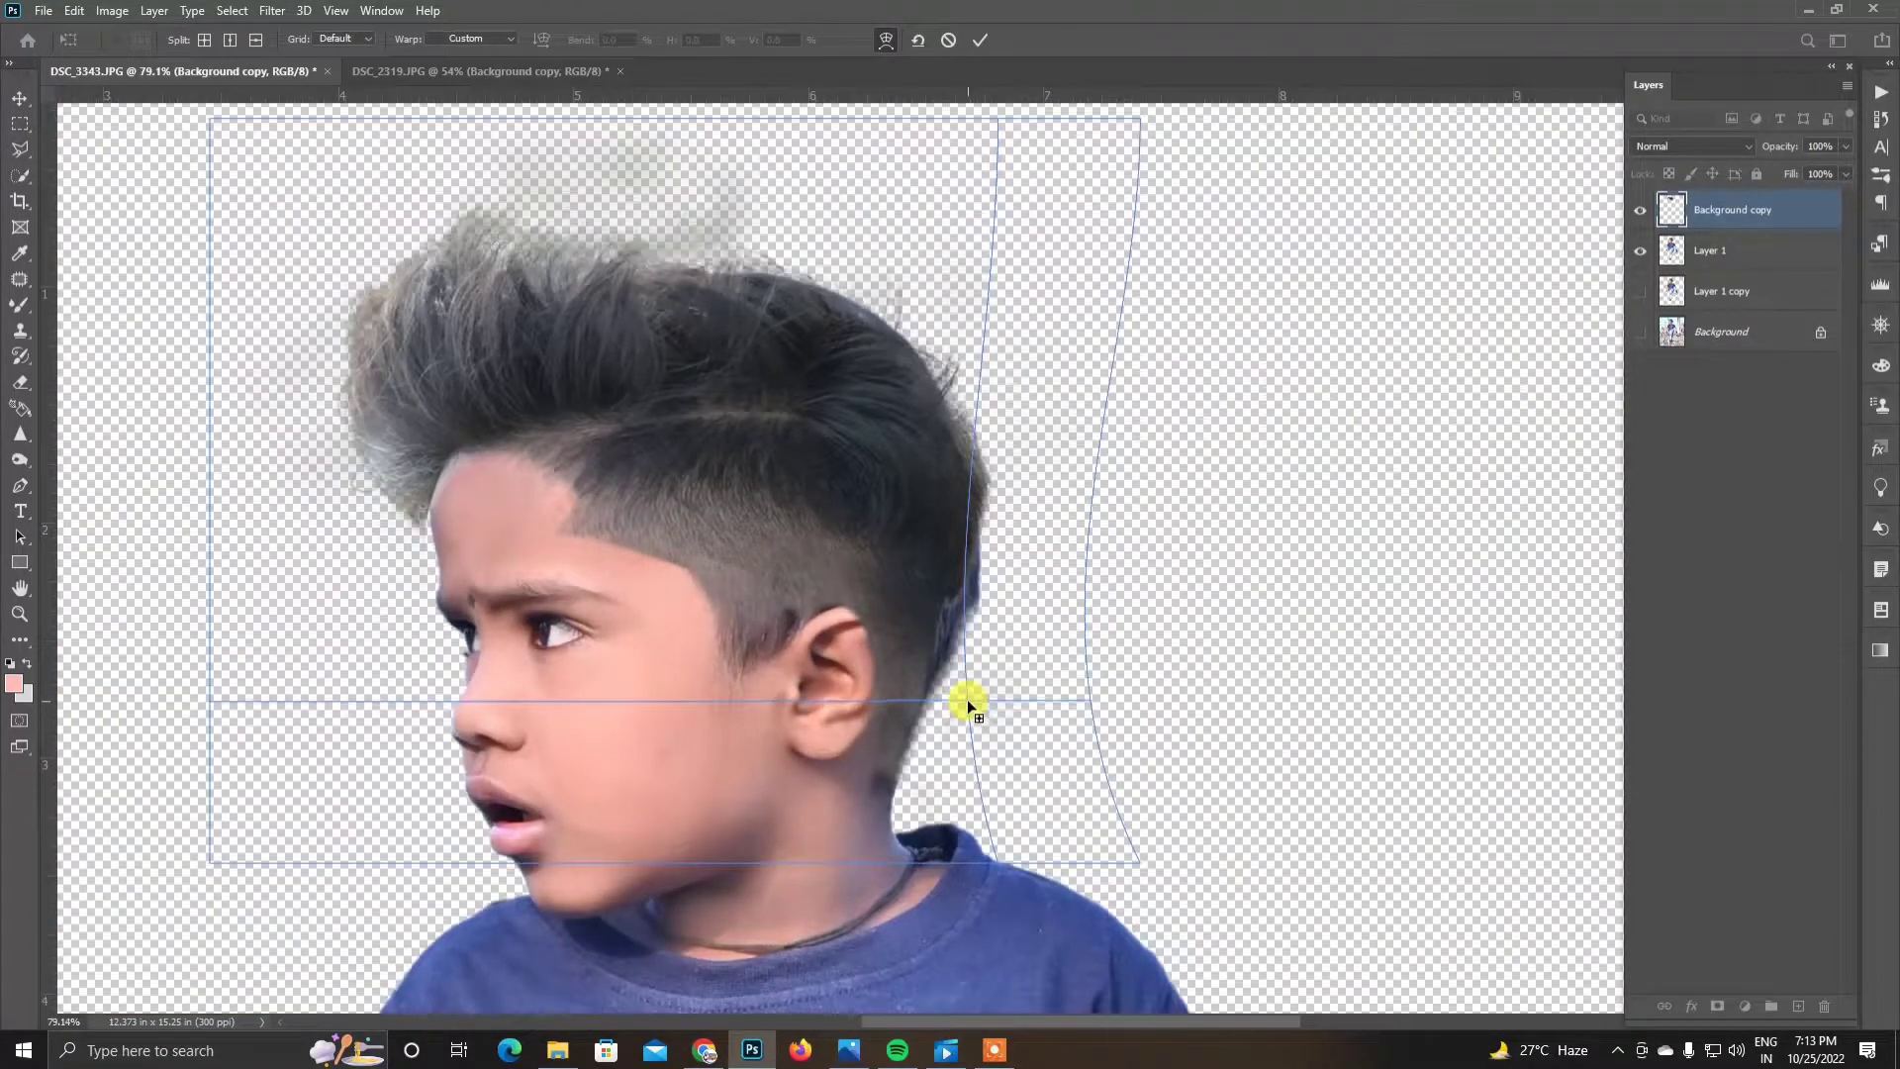
scroll(555, 560, up, 2)
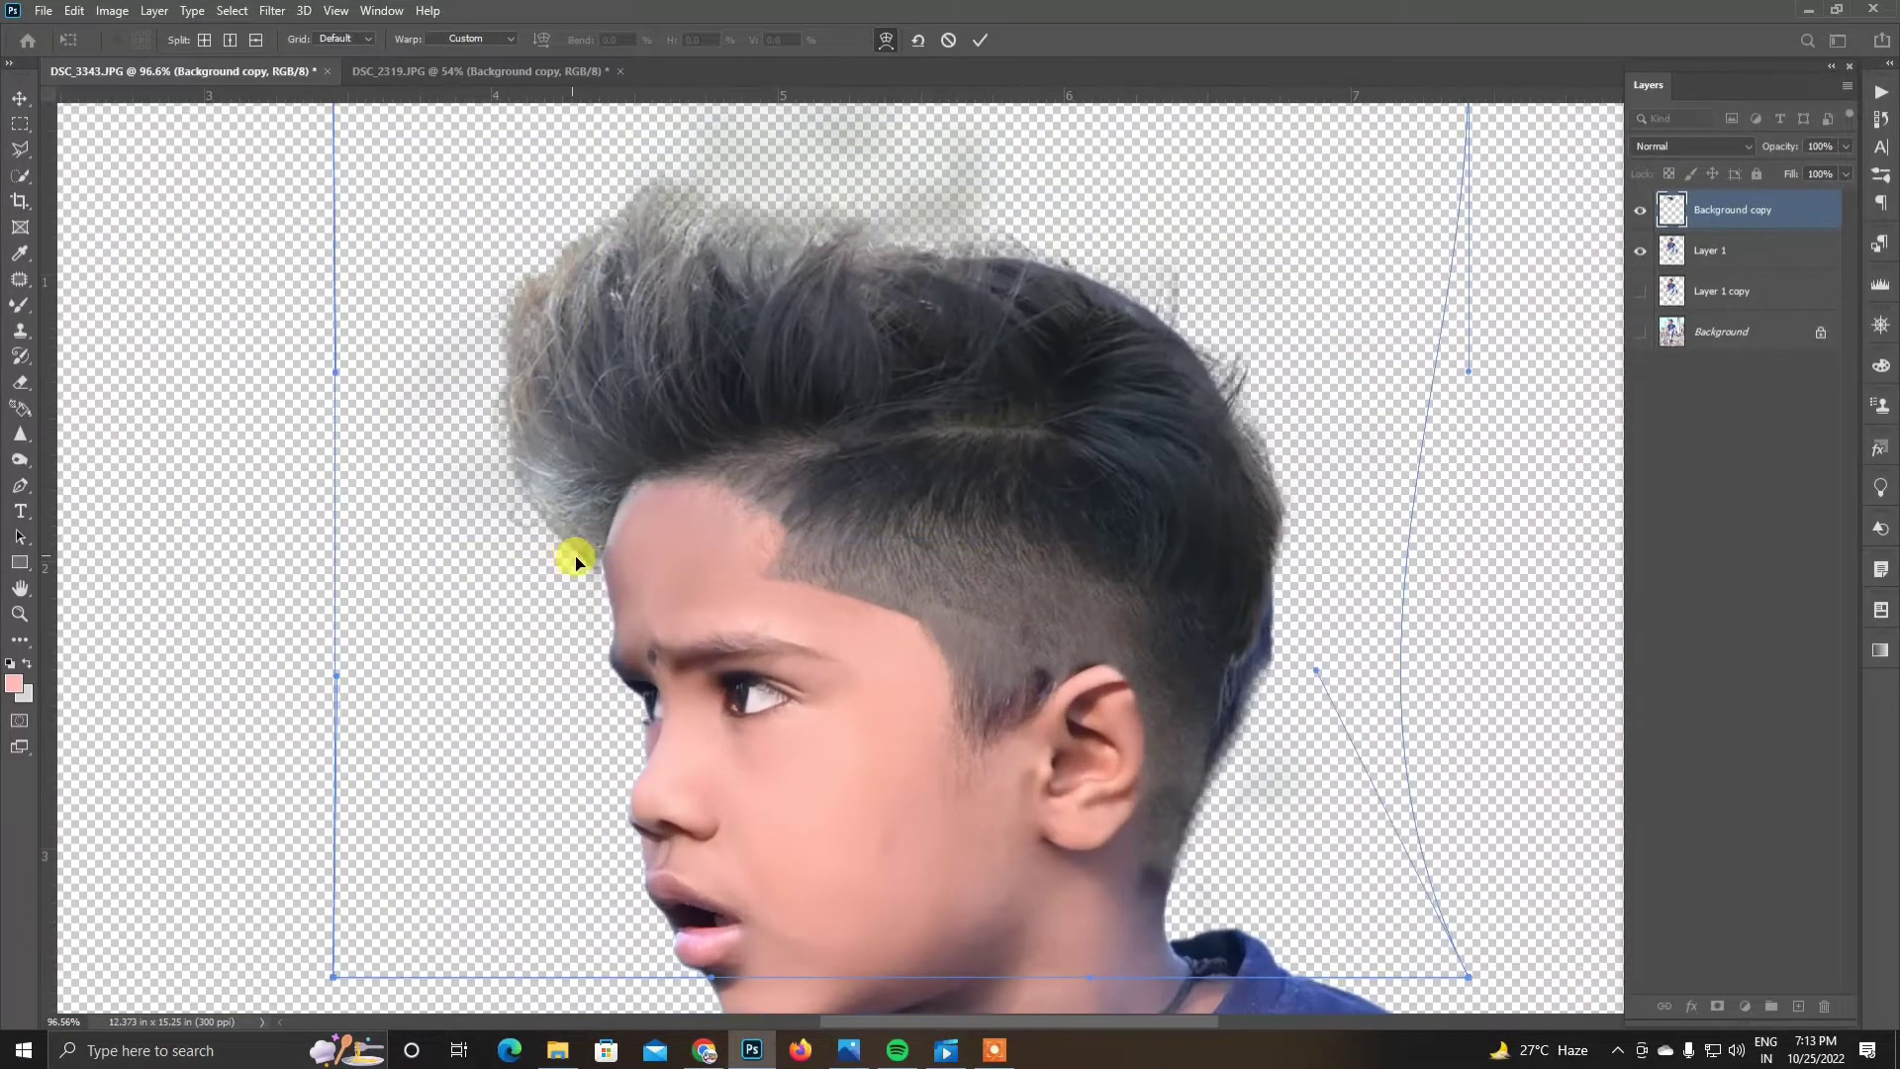
click(982, 37)
Step: Return to Layer 1 with the Eraser and bring up its brush settings
click(1710, 250)
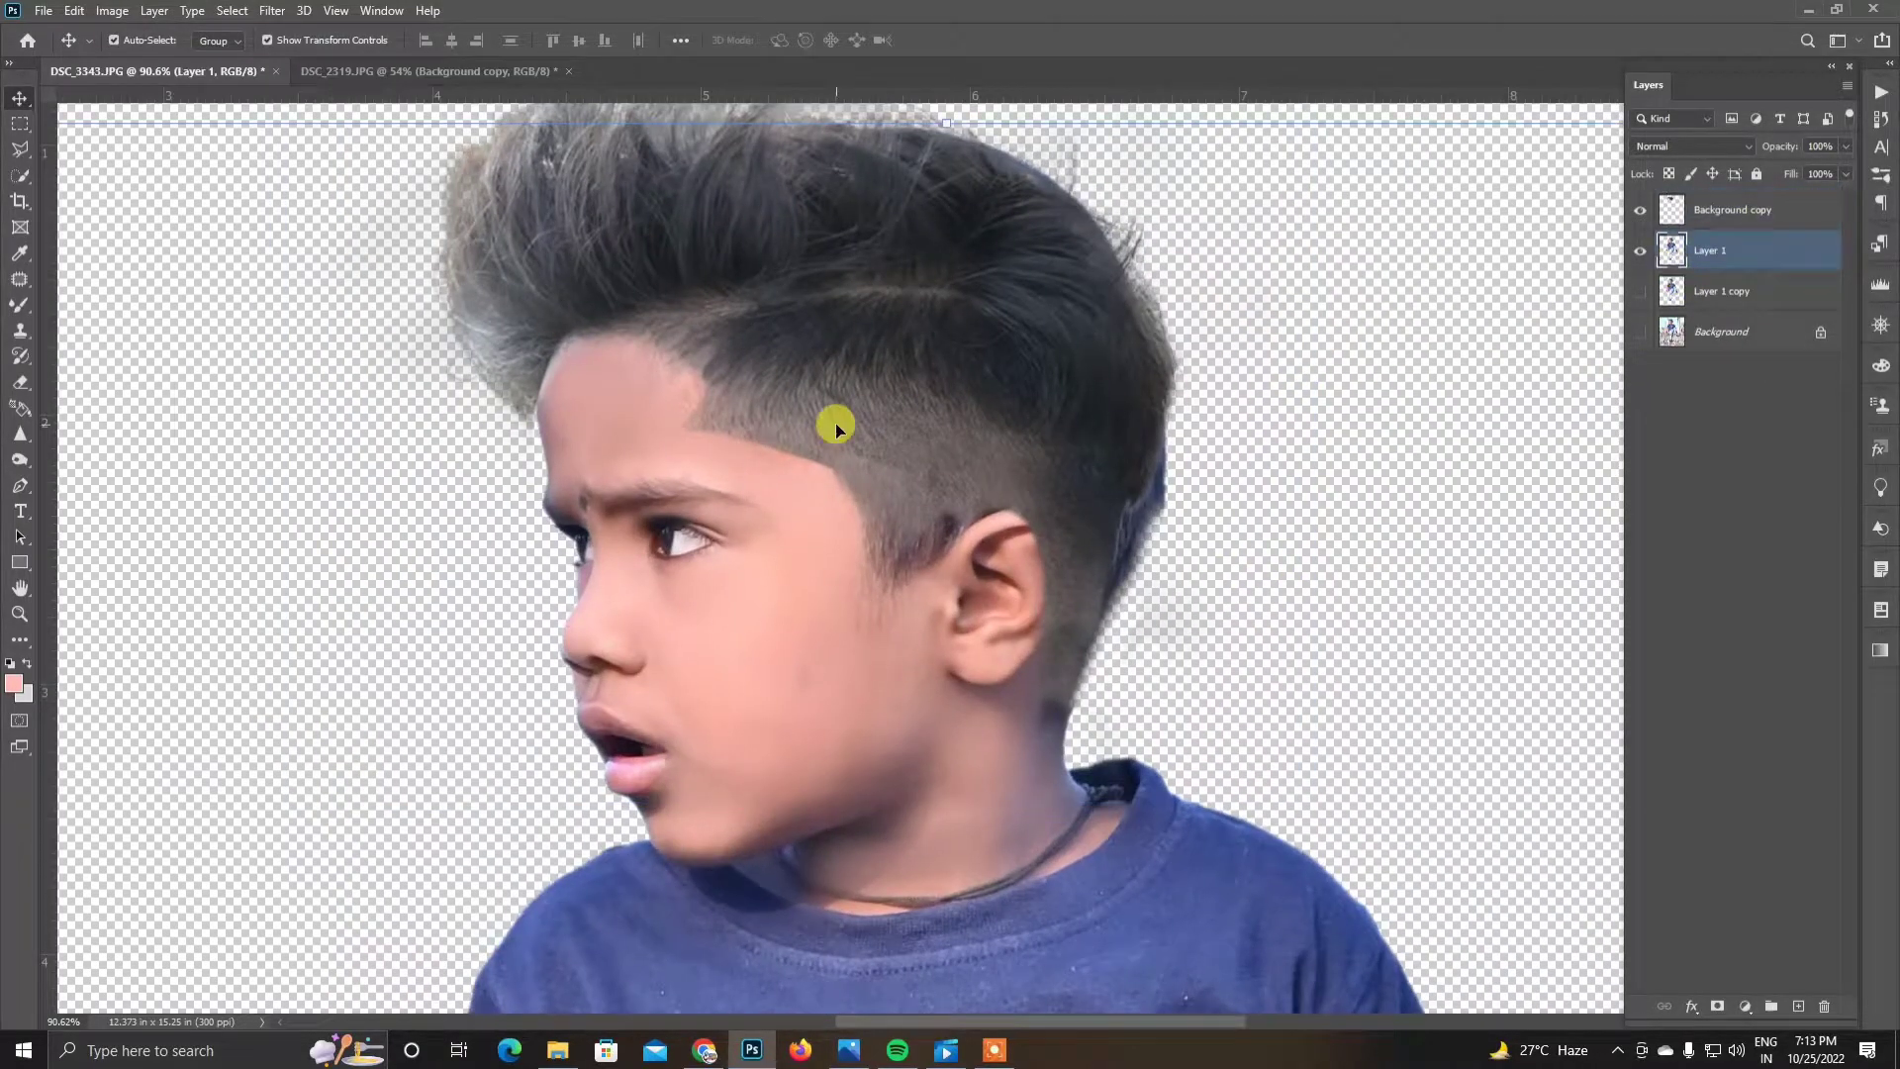
click(22, 384)
right_click(1285, 531)
Step: Erase the hair covering the ear on the Background copy layer, with the eraser at size 34
key(Escape)
scroll(984, 679, up, 3)
scroll(1055, 822, up, 2)
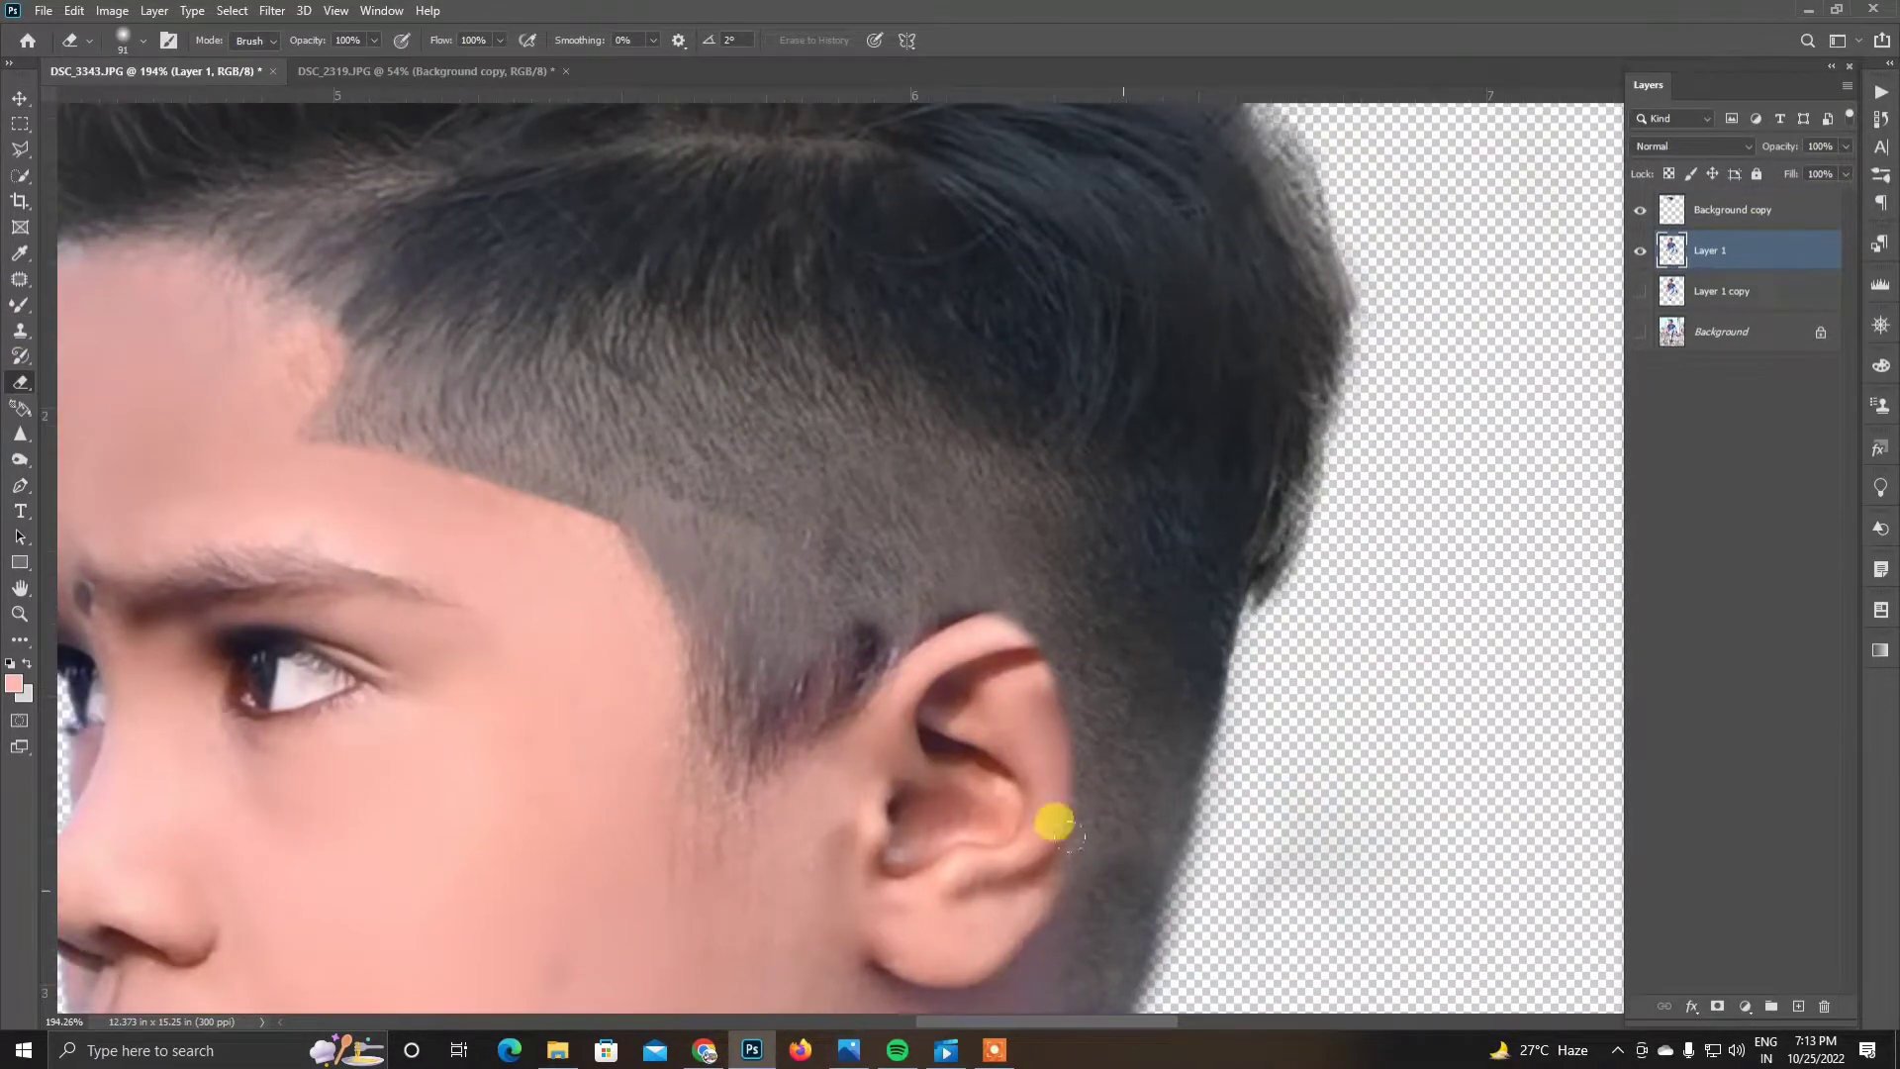
drag(1055, 822, 1012, 658)
click(1673, 210)
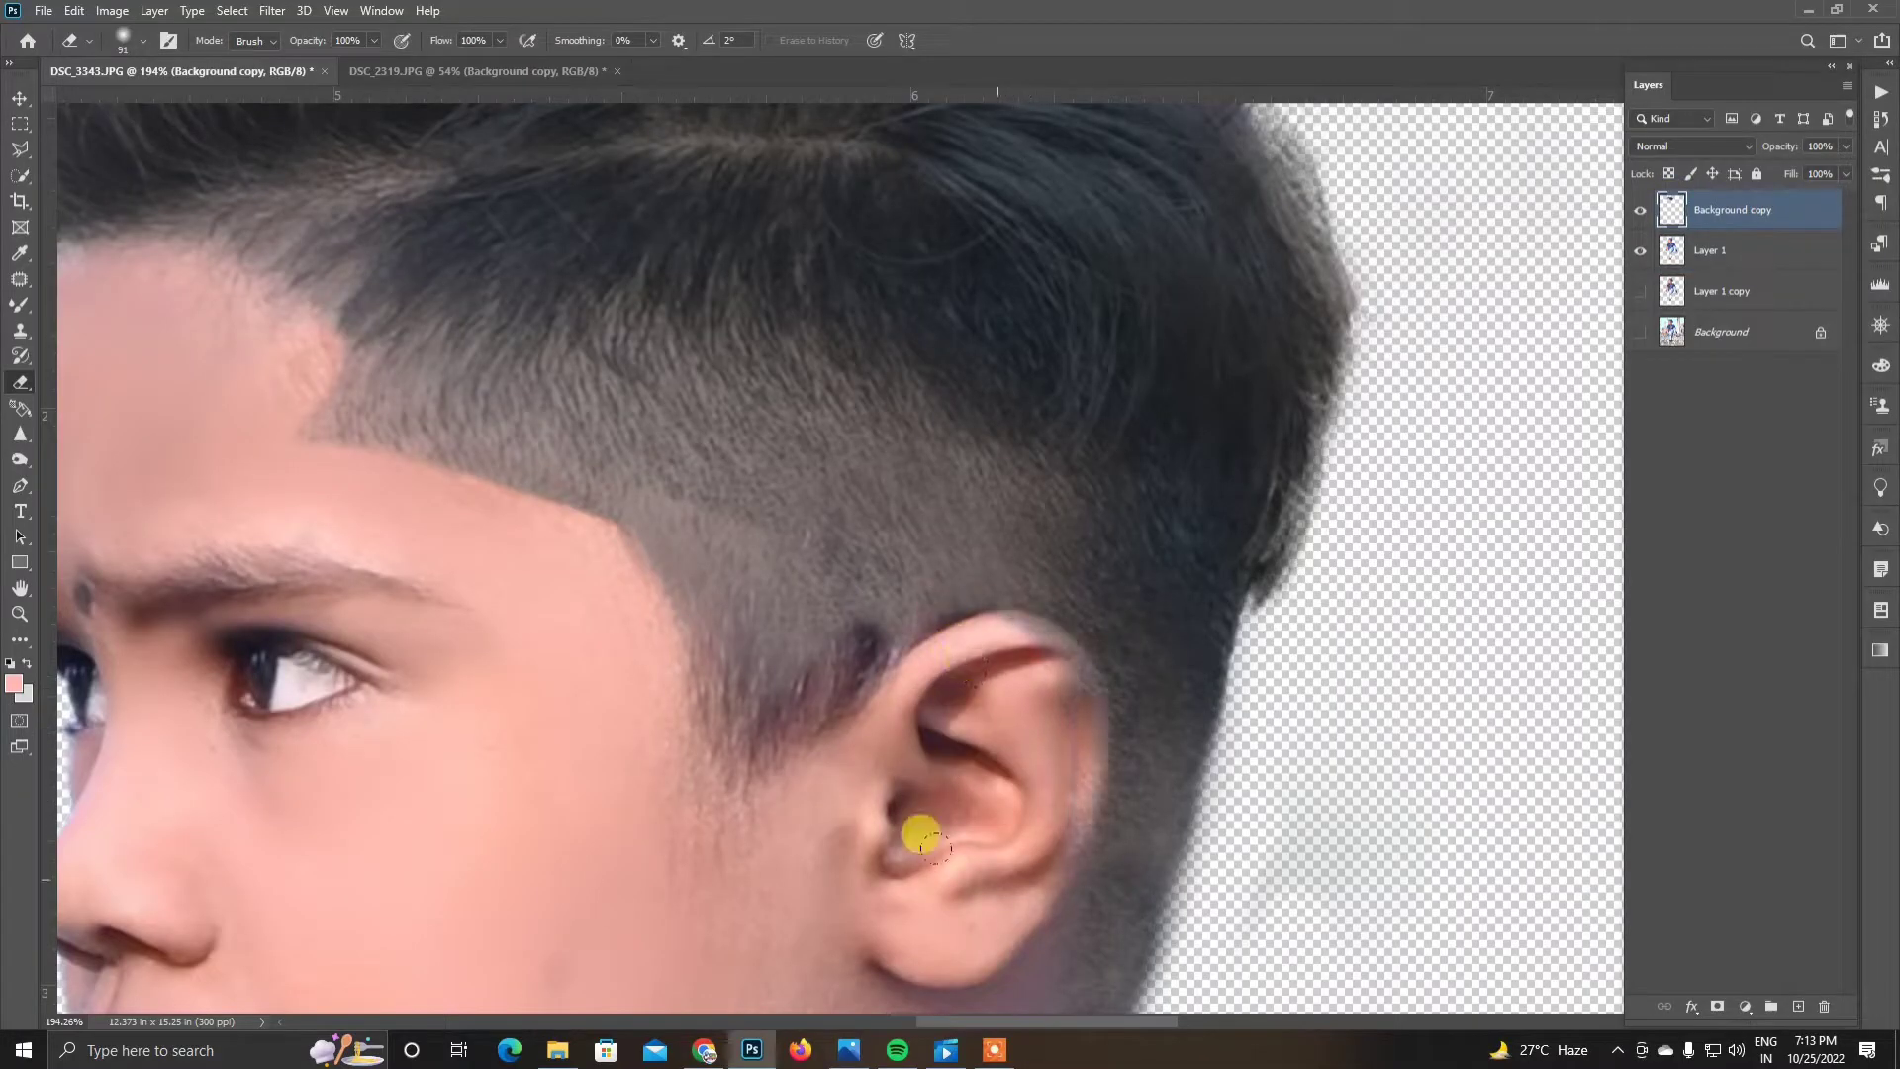
right_click(997, 680)
scroll(1056, 819, down, 5)
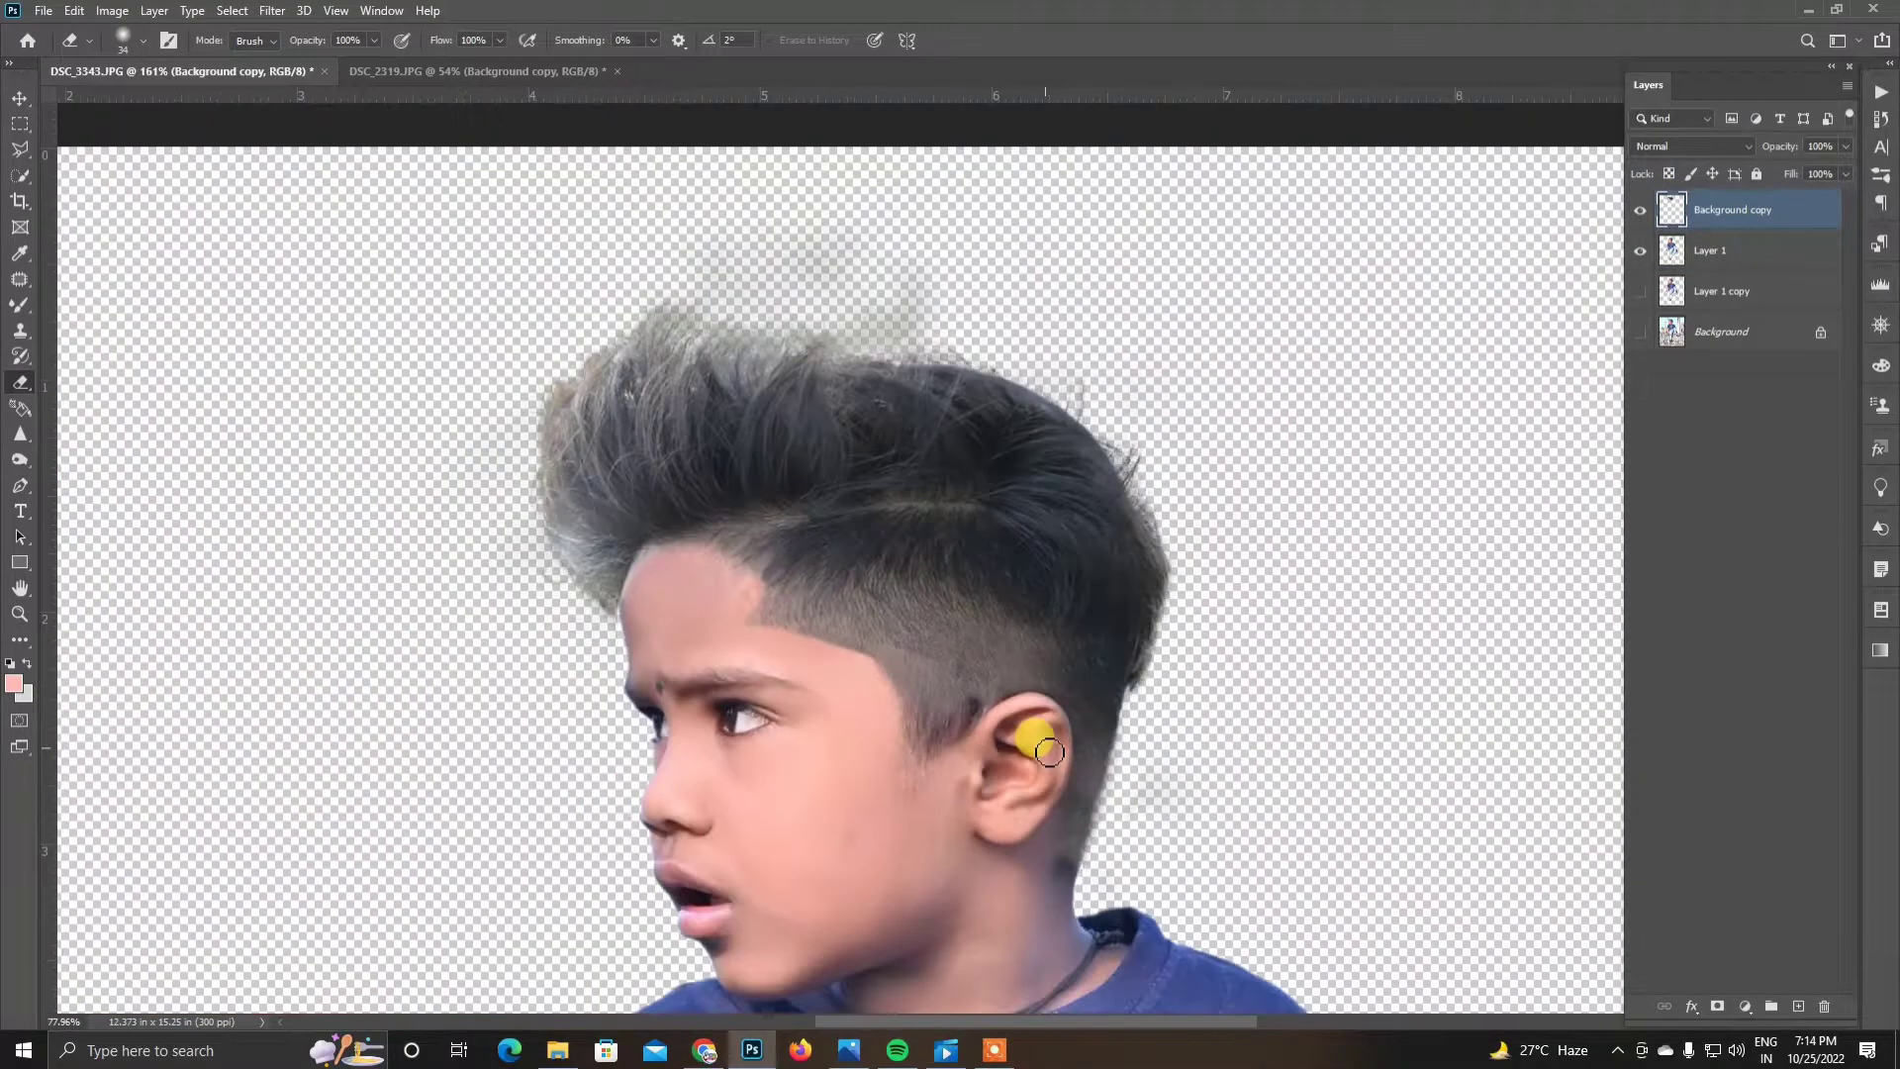
scroll(1115, 722, up, 1)
Step: Add a new layer, paint a soft skin-coloured dab behind the ear, and erase the excess
ctrl+click(1799, 1006)
scroll(1128, 658, up, 1)
scroll(1129, 658, up, 3)
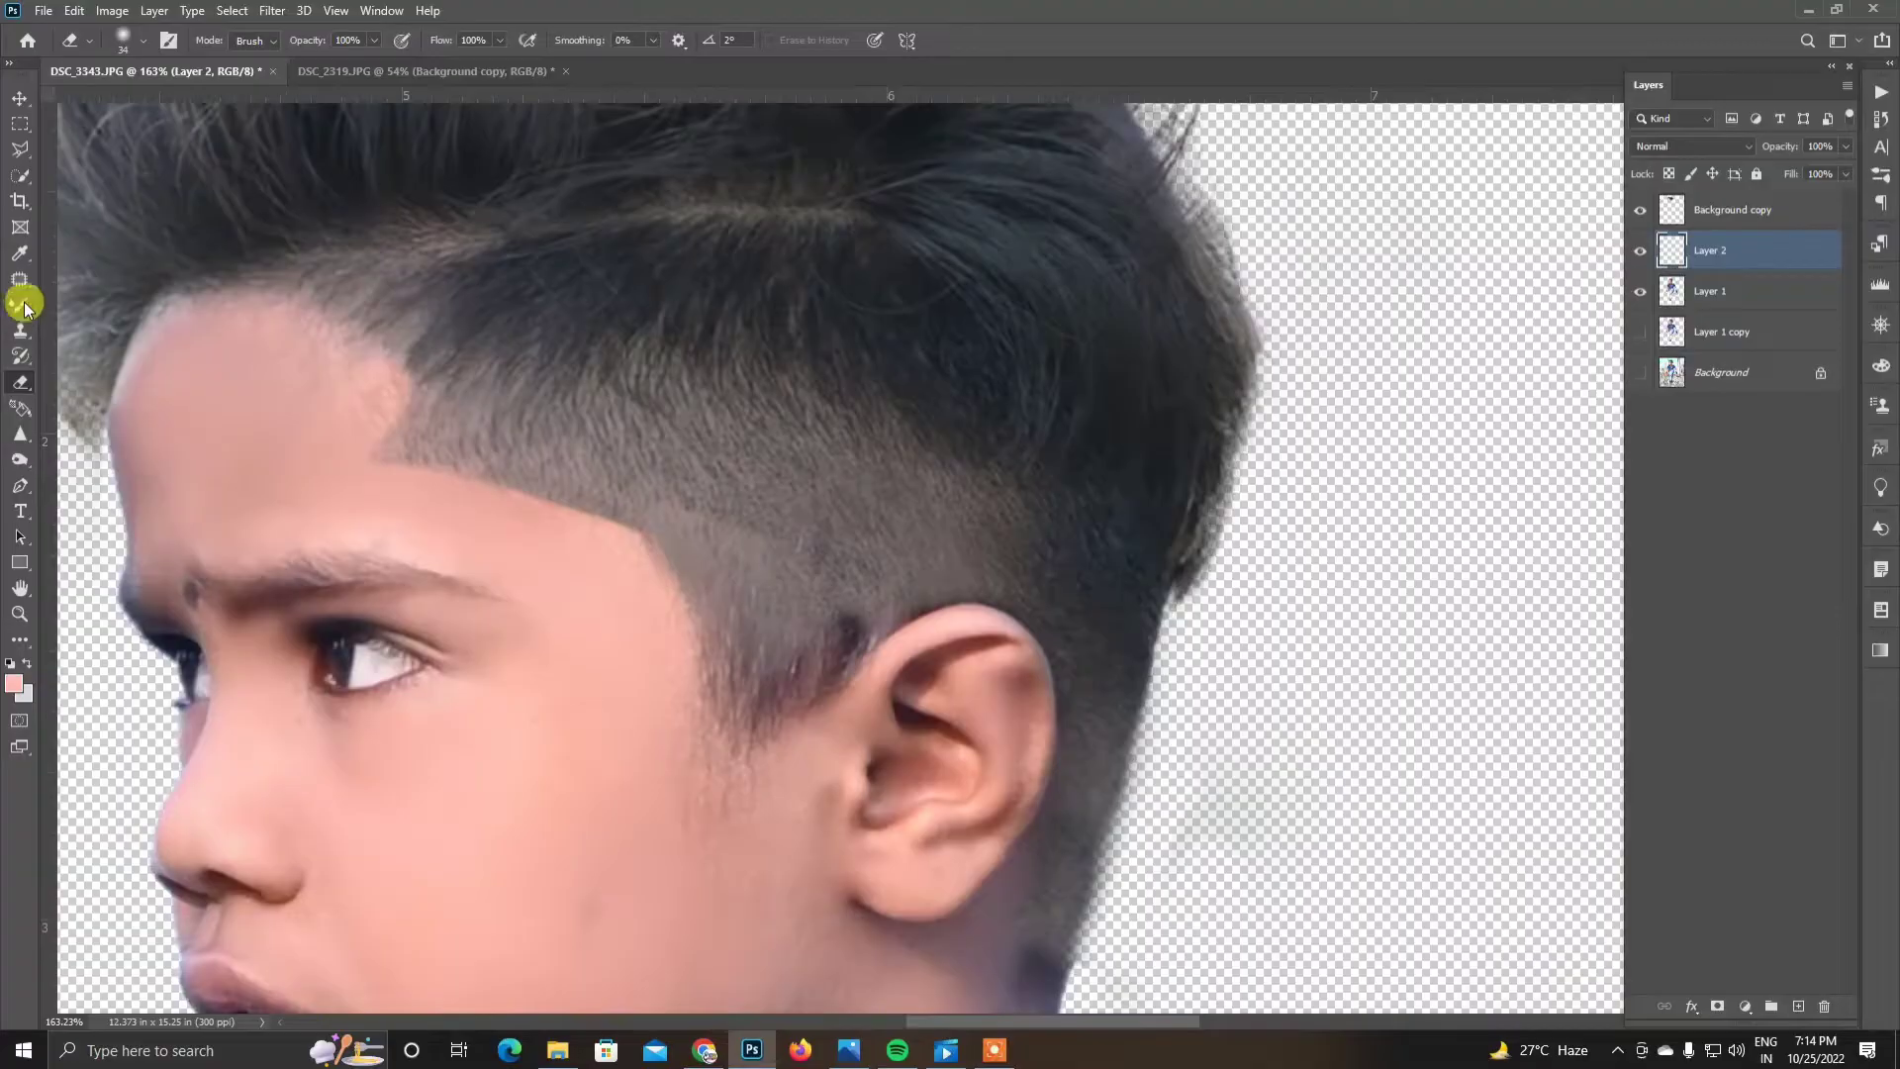
key(b)
click(909, 673)
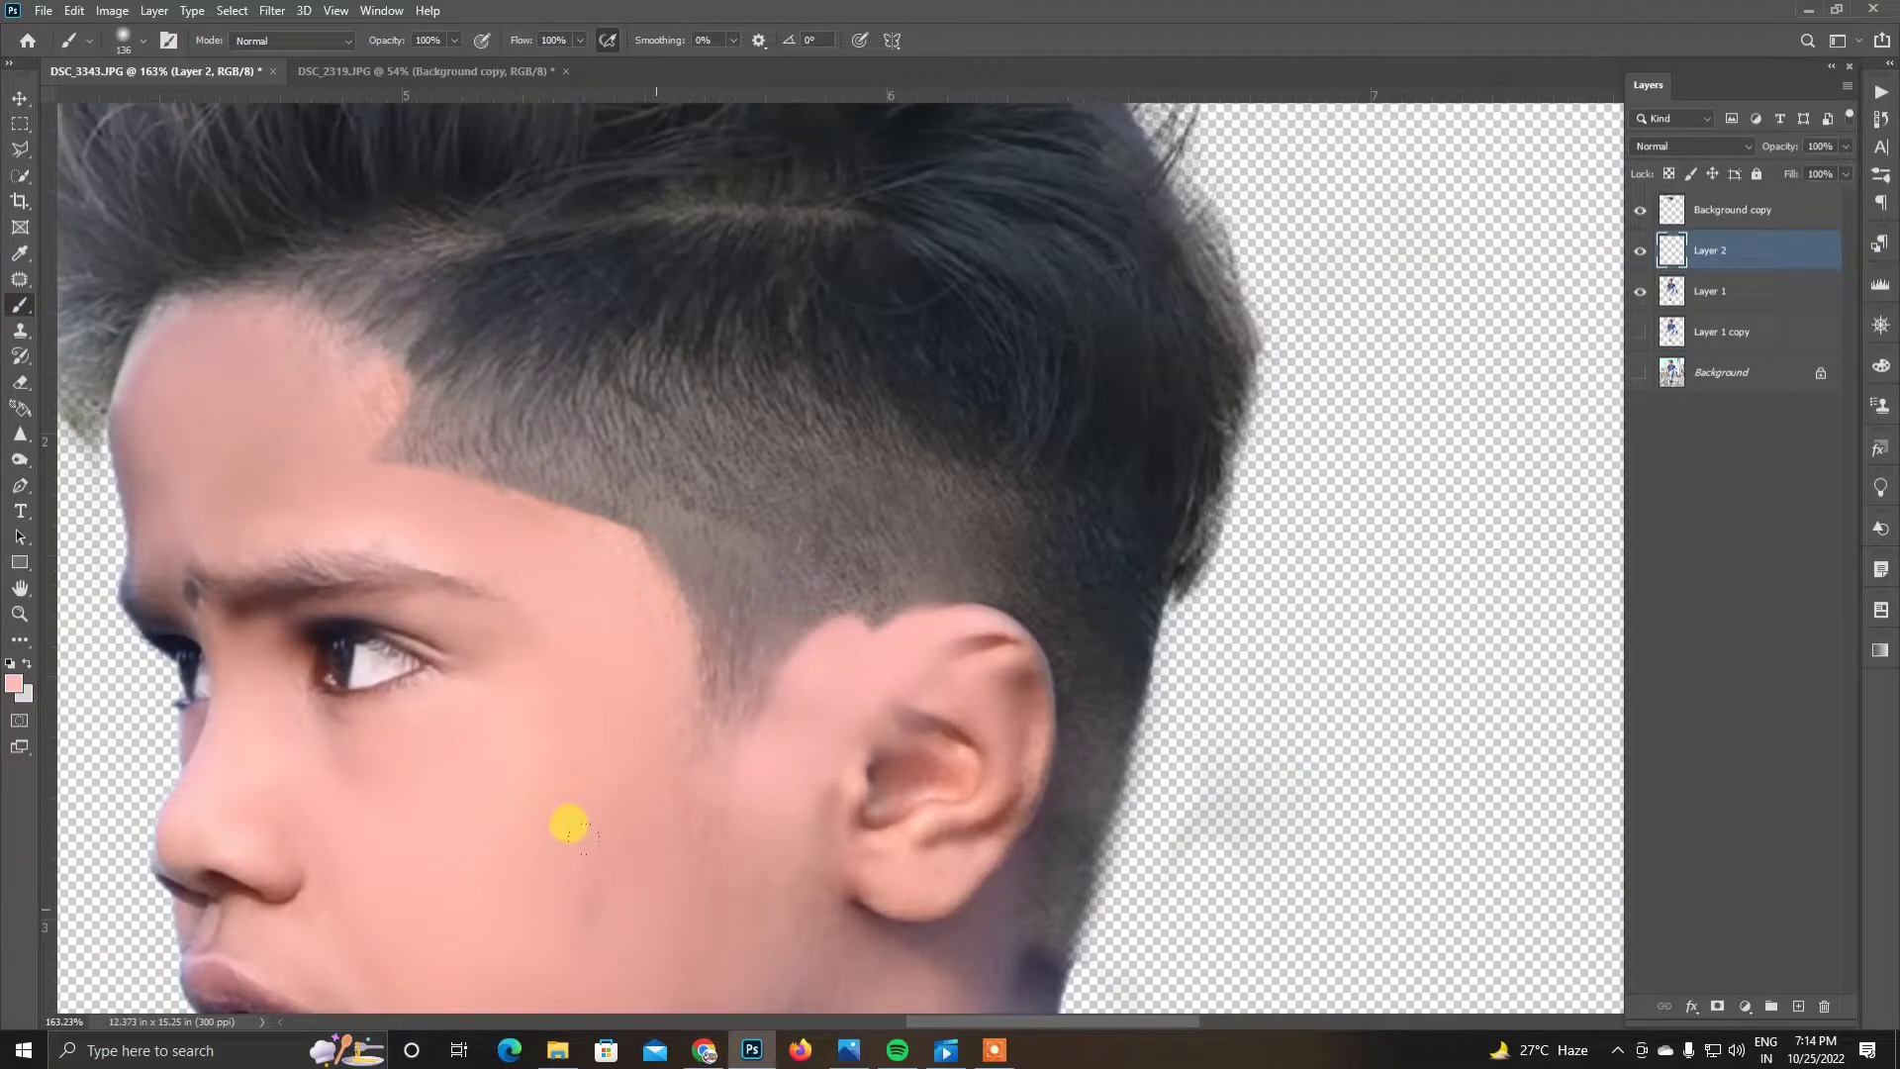
click(20, 396)
scroll(911, 584, up, 2)
click(884, 660)
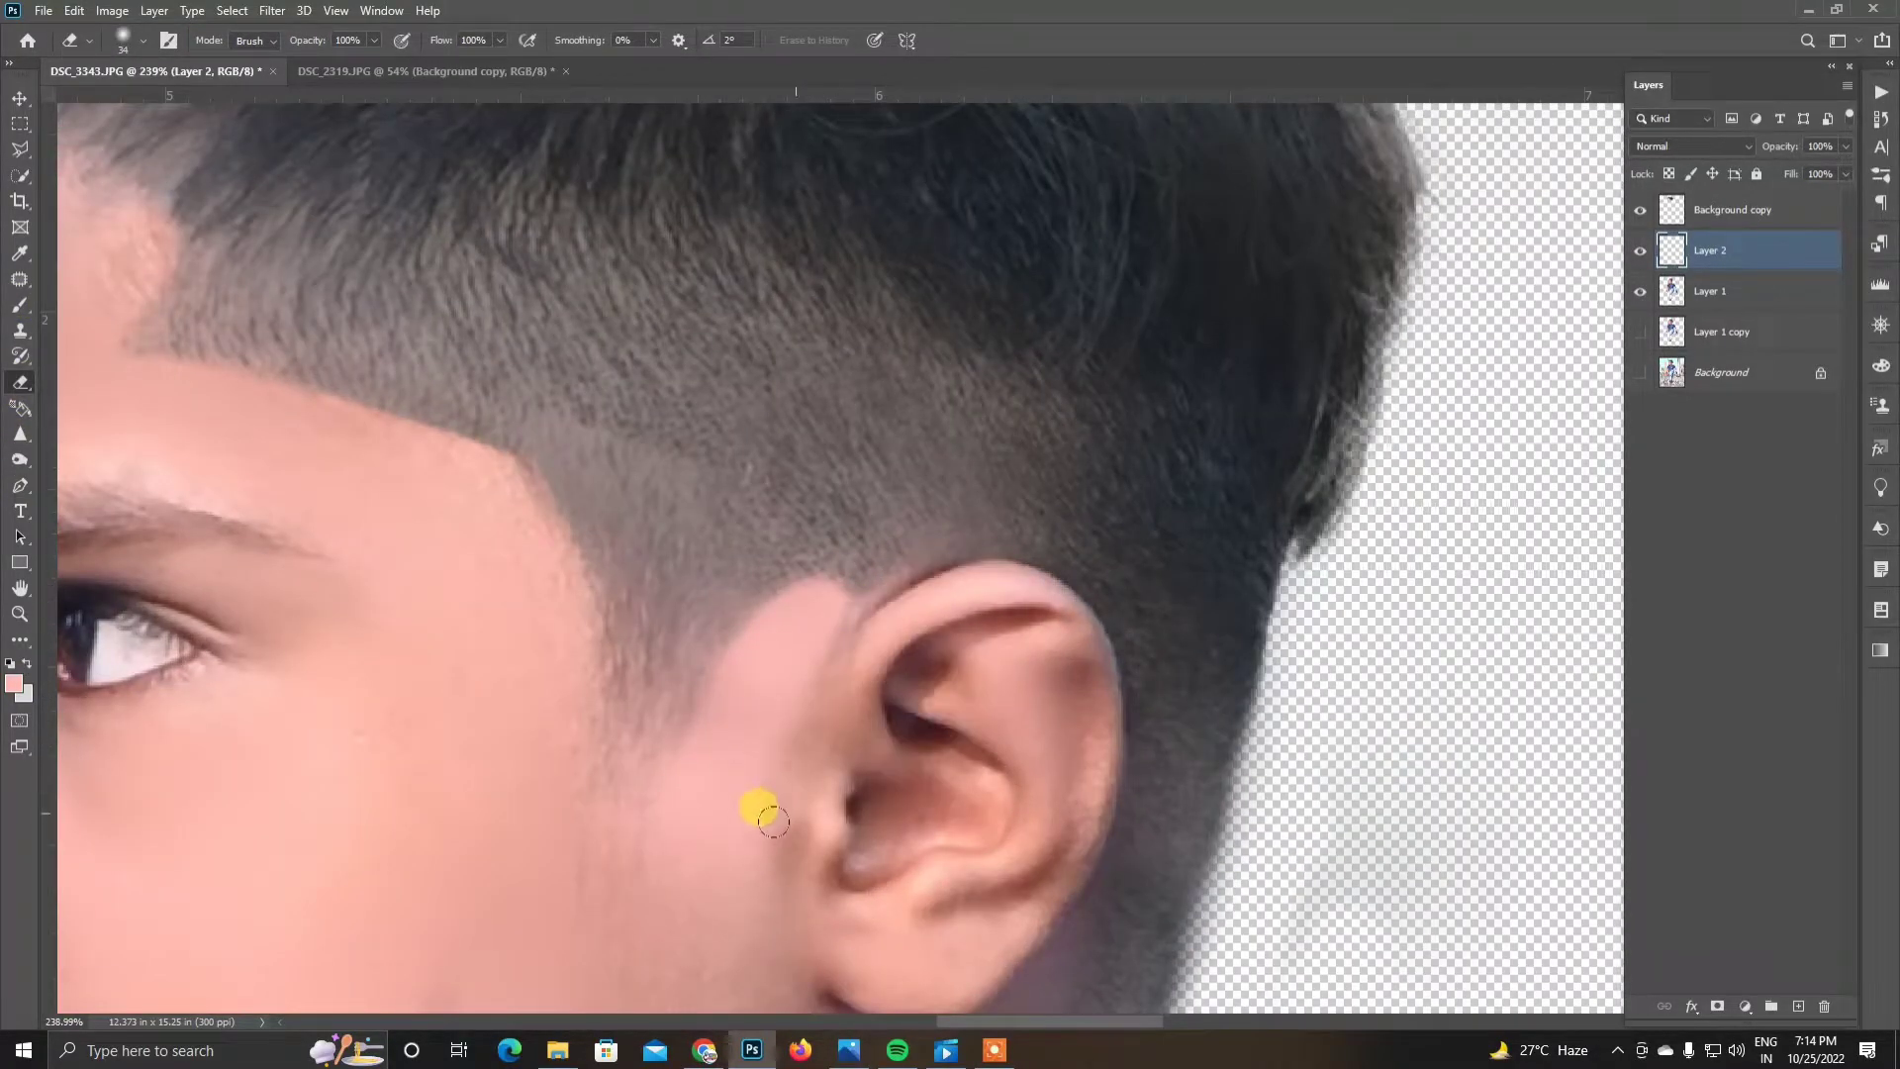
Step: Lower Layer 2's opacity to 74%
scroll(773, 820, down, 3)
scroll(1320, 415, down, 2)
scroll(1340, 518, down, 2)
scroll(933, 206, up, 2)
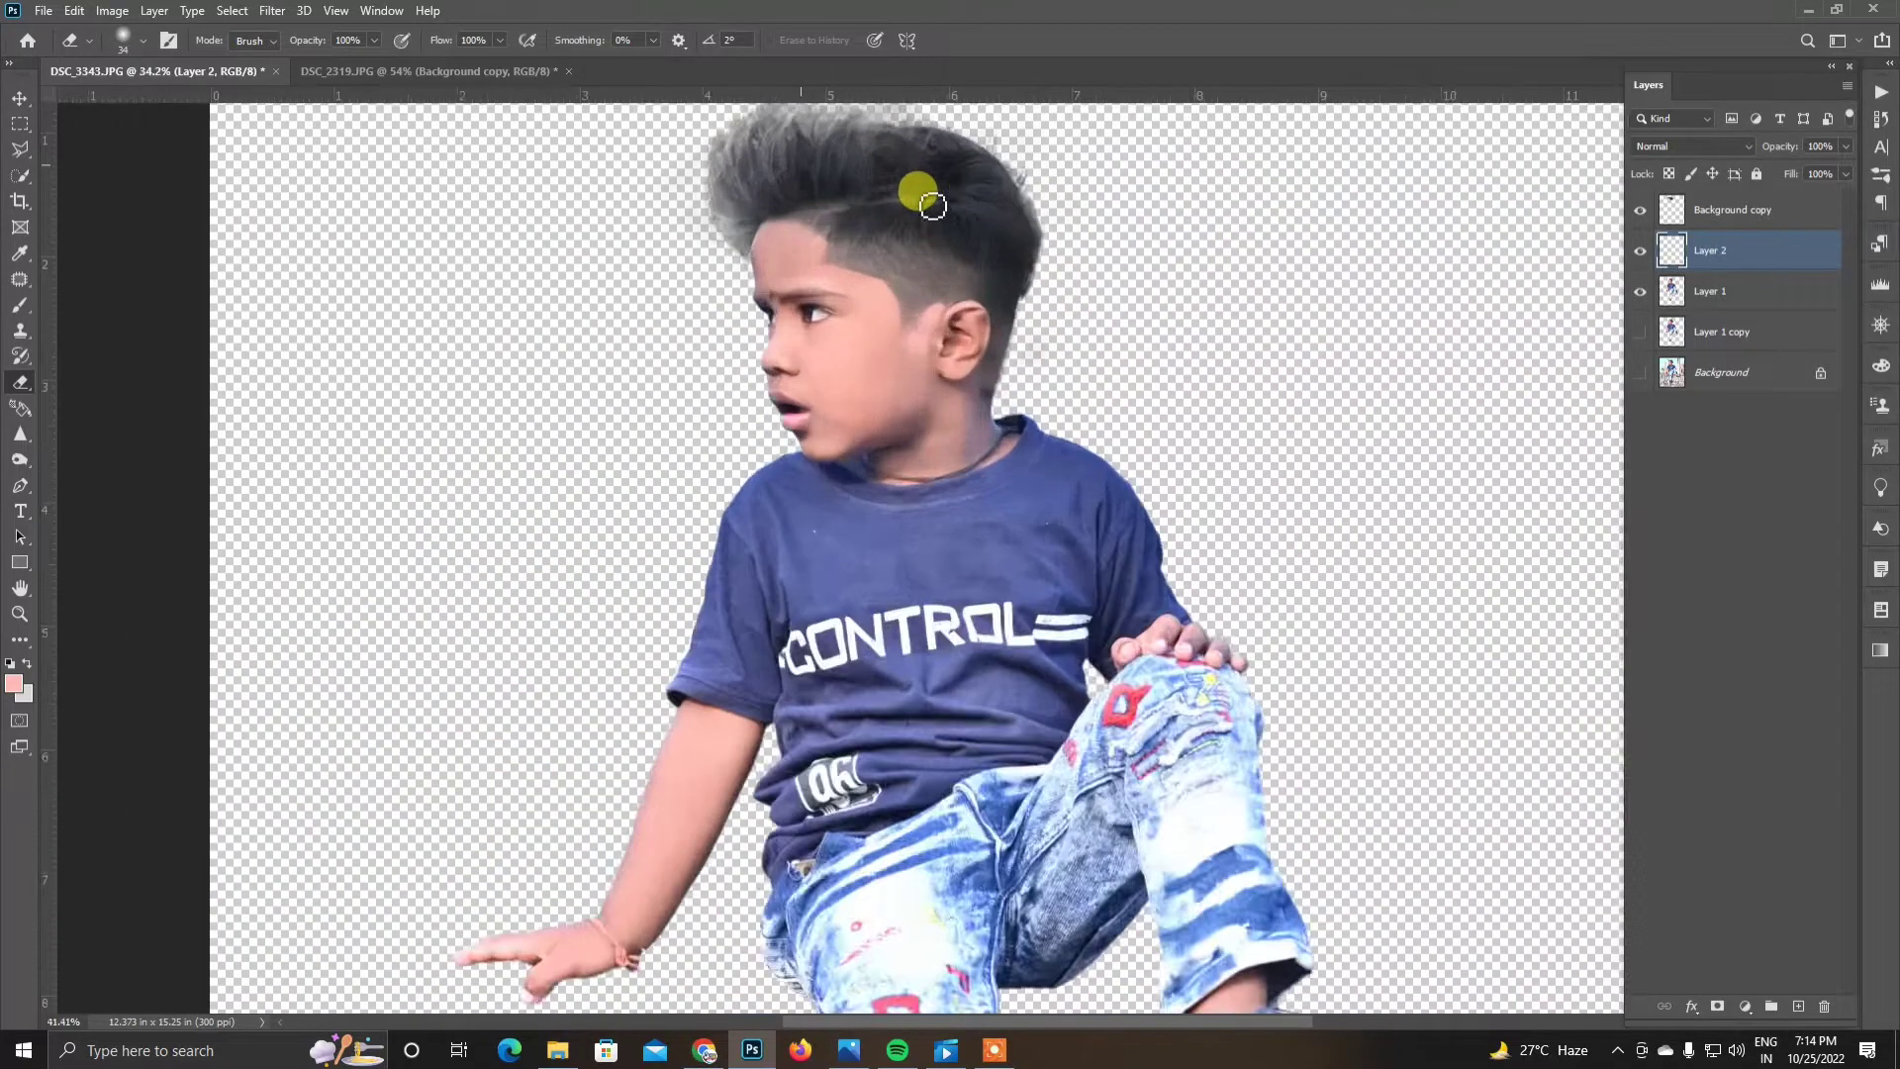
scroll(933, 206, up, 4)
click(1846, 146)
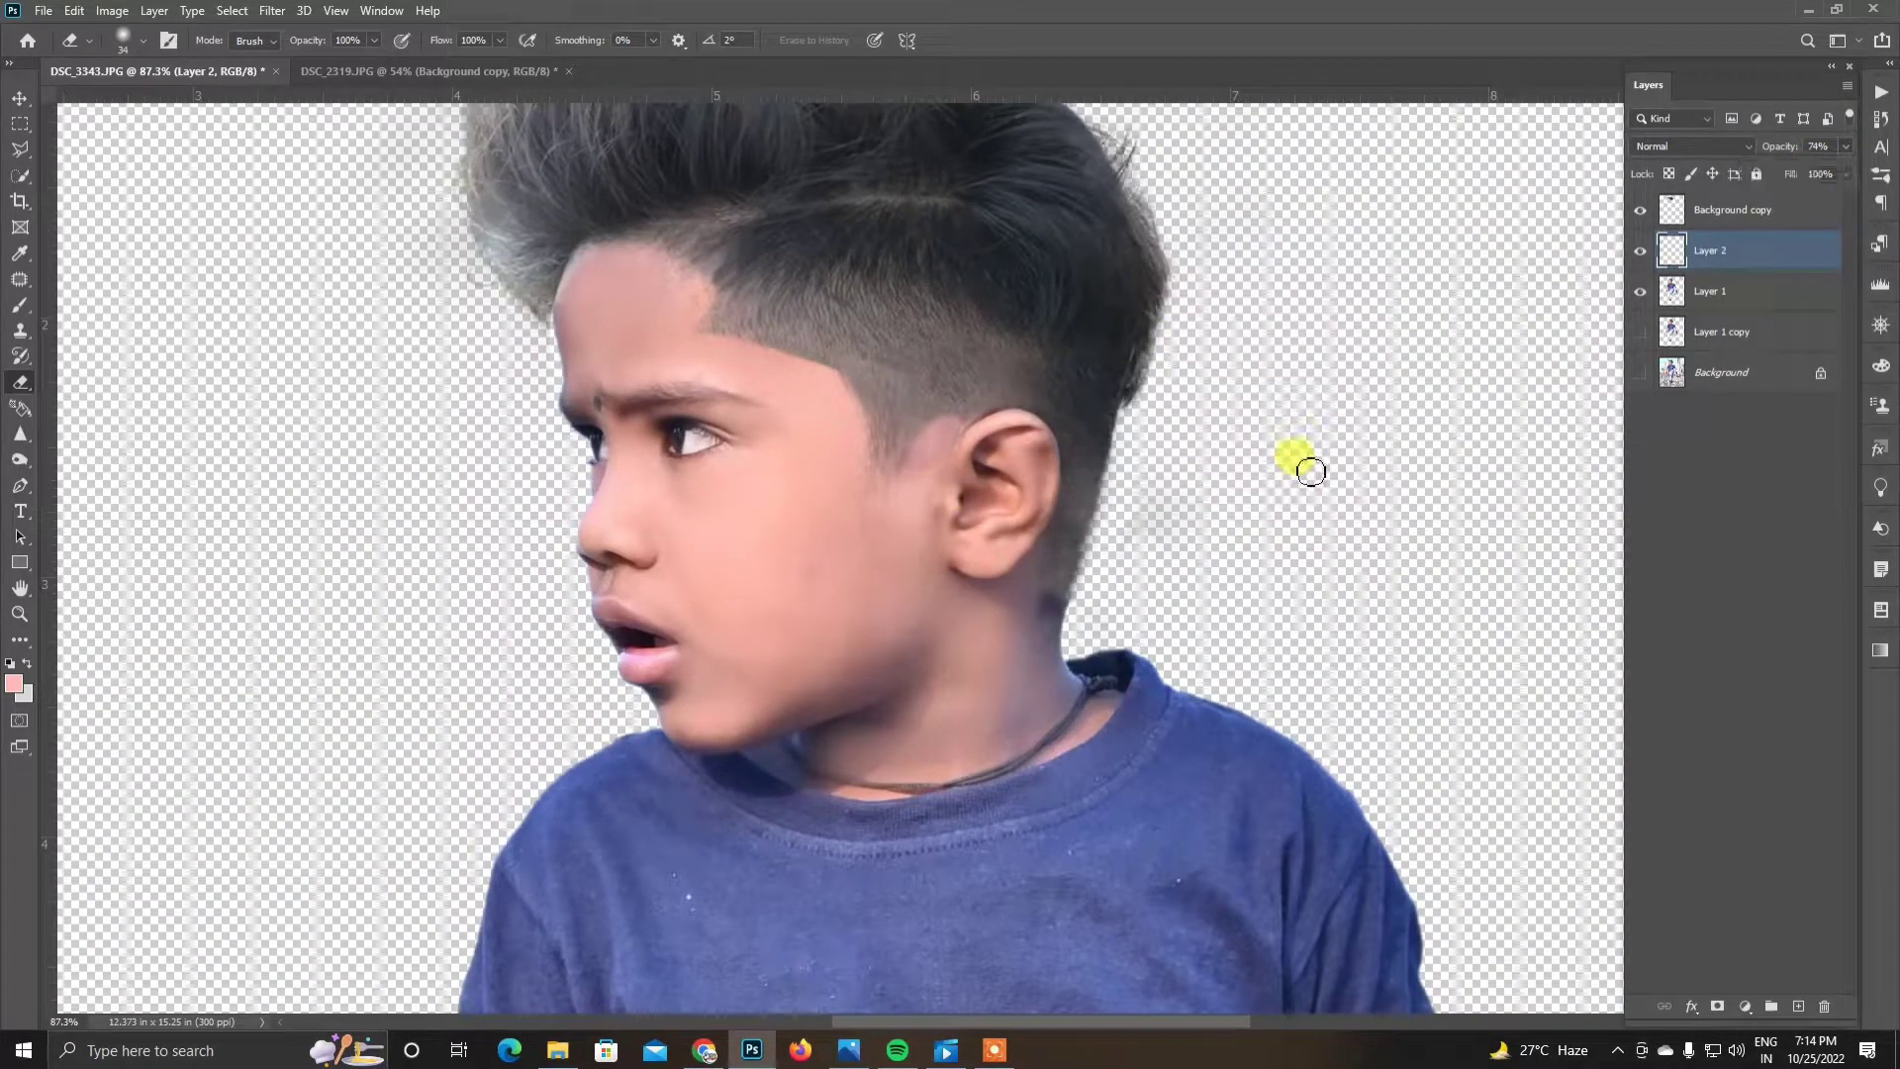
key(alt+bracketright)
scroll(903, 395, up, 5)
Step: Polygon-select a sideburn hair patch, move it toward the ear, and deselect
click(22, 146)
click(723, 279)
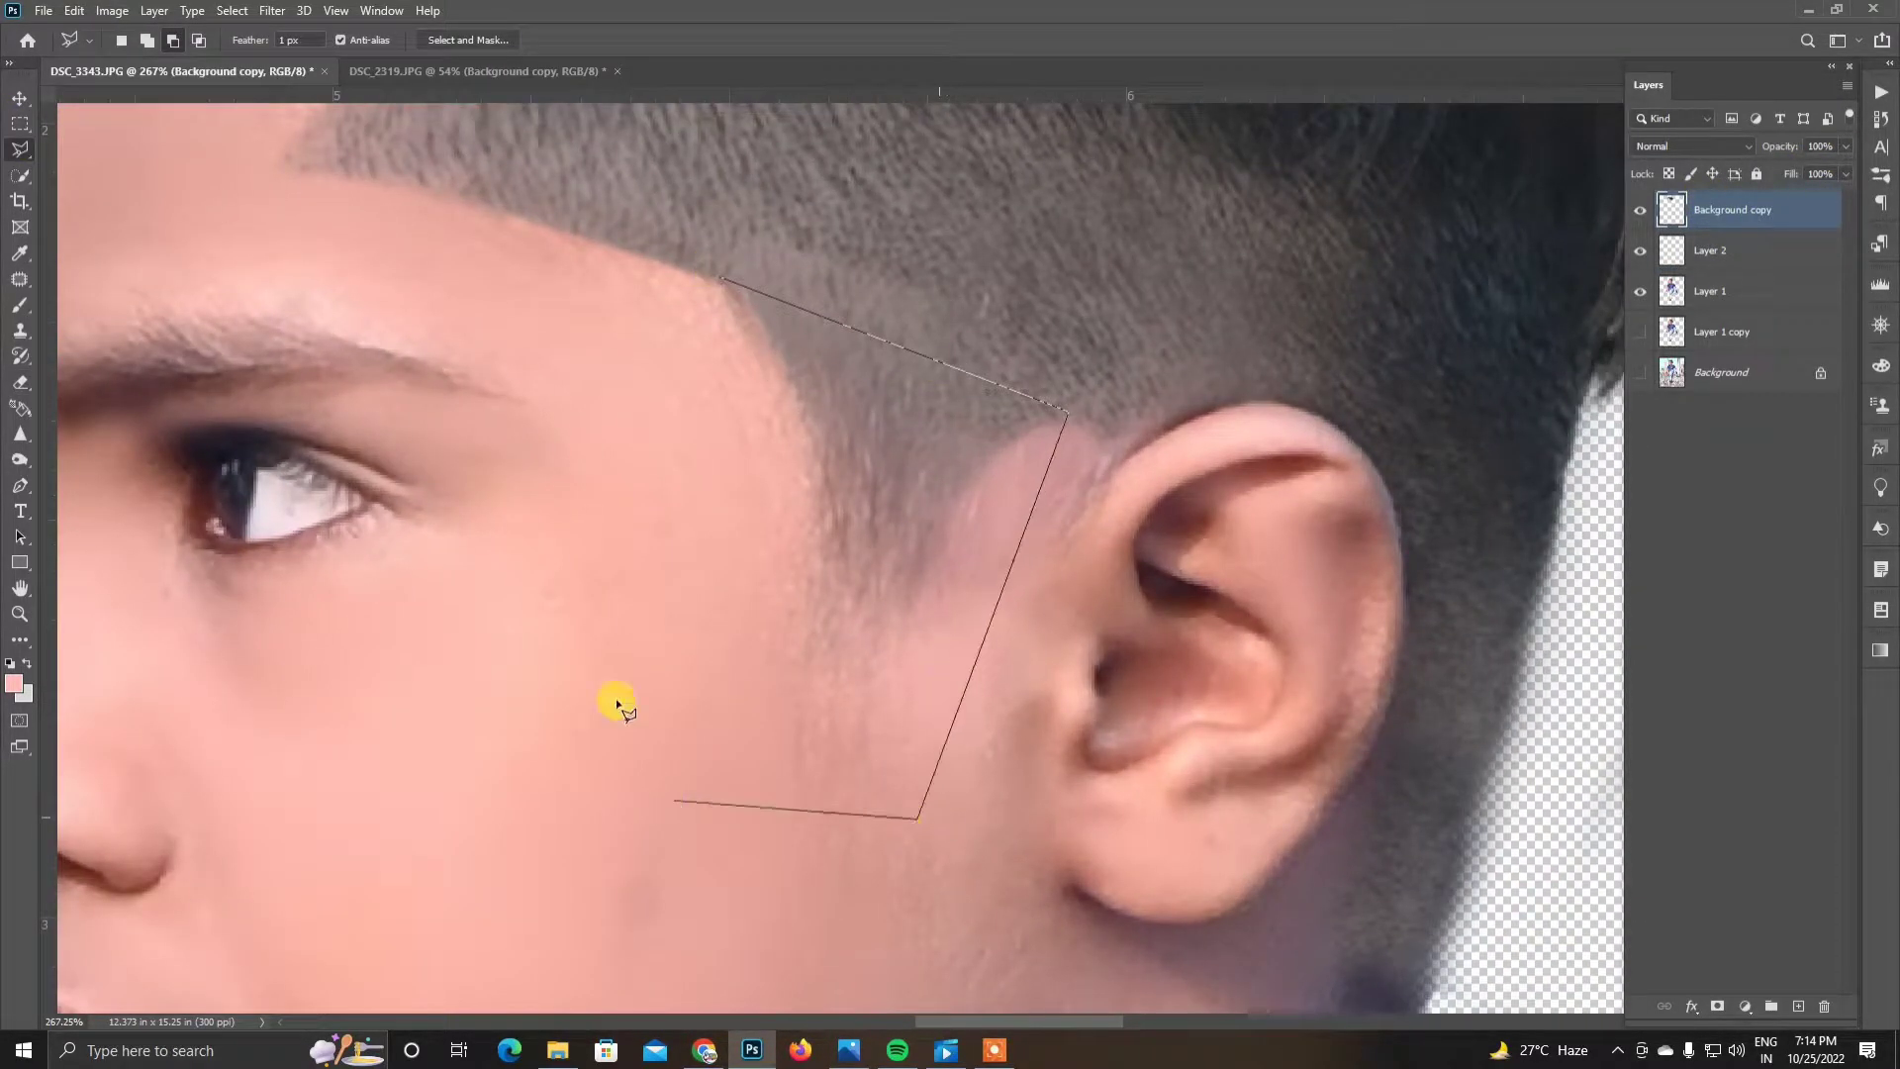
drag(837, 499, 1027, 501)
key(ctrl+d)
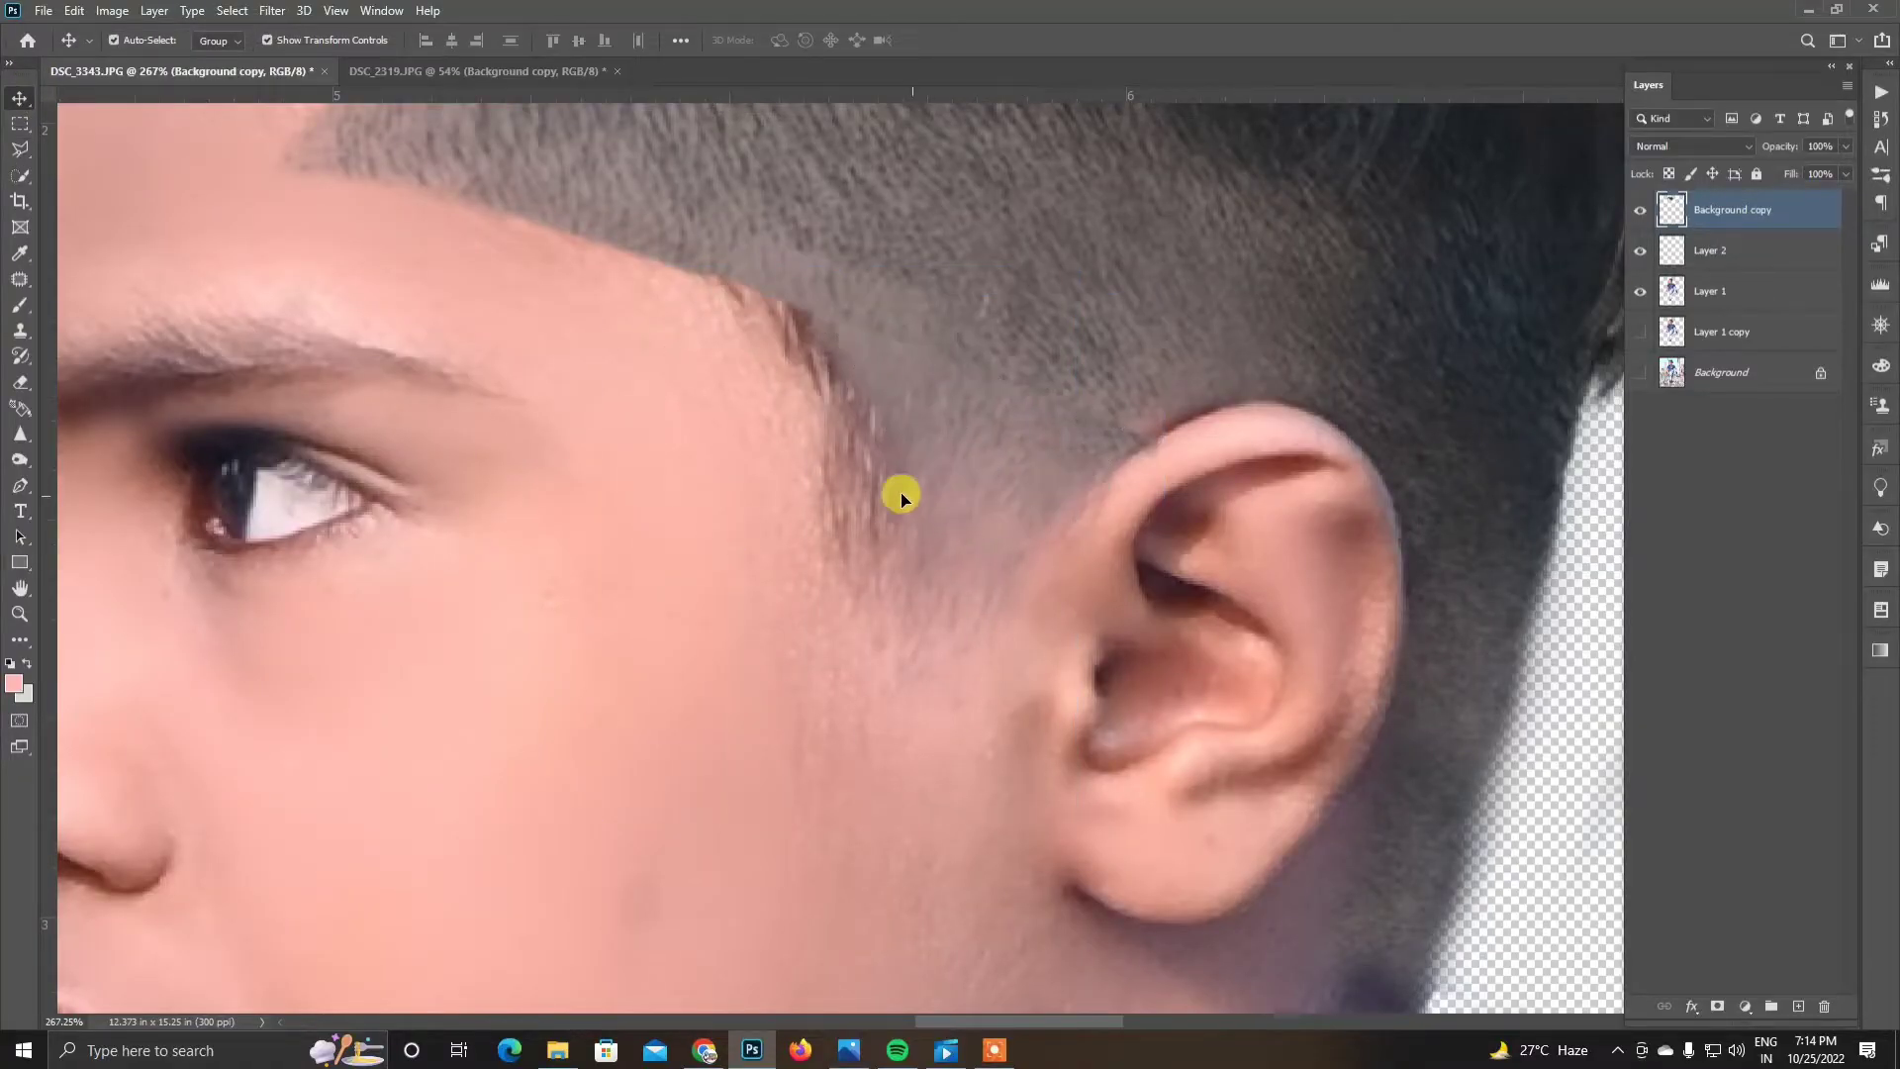
key(v)
scroll(900, 496, down, 5)
scroll(905, 502, up, 2)
scroll(837, 460, up, 2)
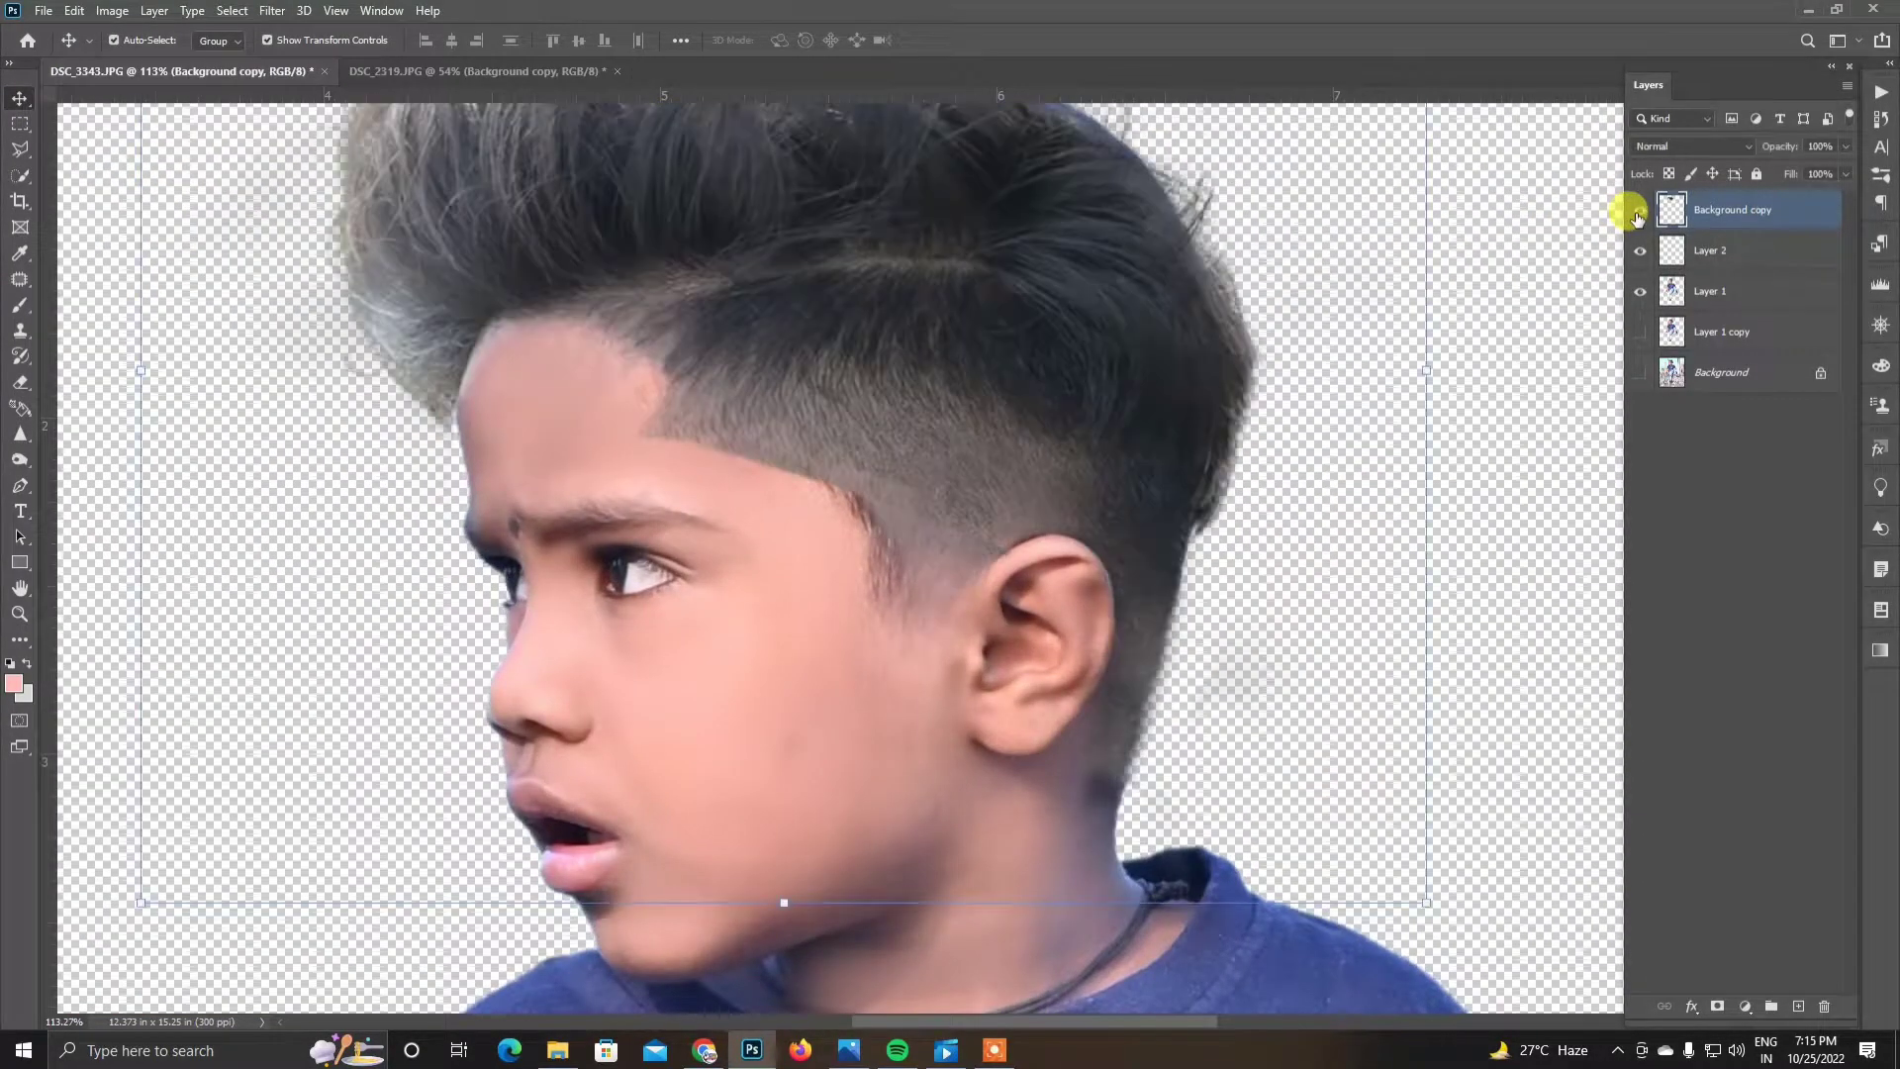
Step: On Layer 2, soften the skin paint with a soft Eraser enlarged to 143
click(1722, 251)
key(b)
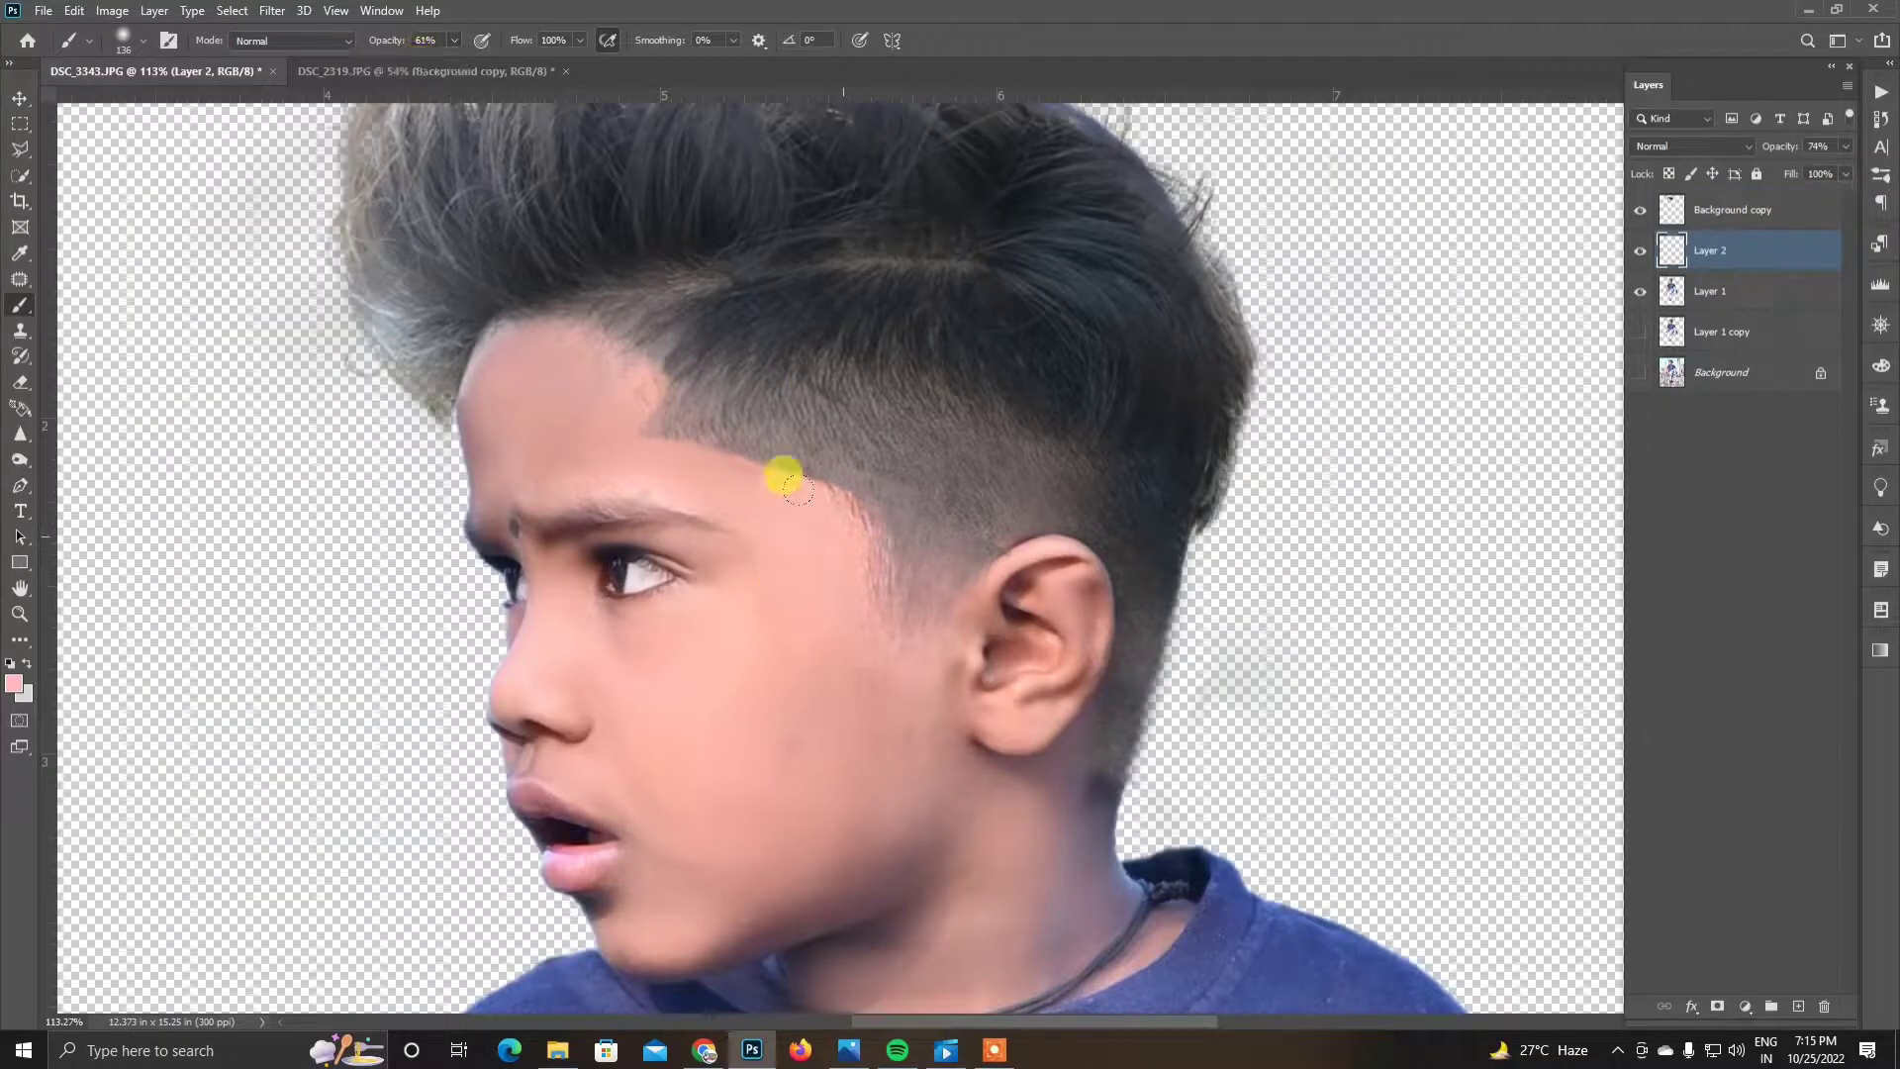
scroll(1018, 730, down, 2)
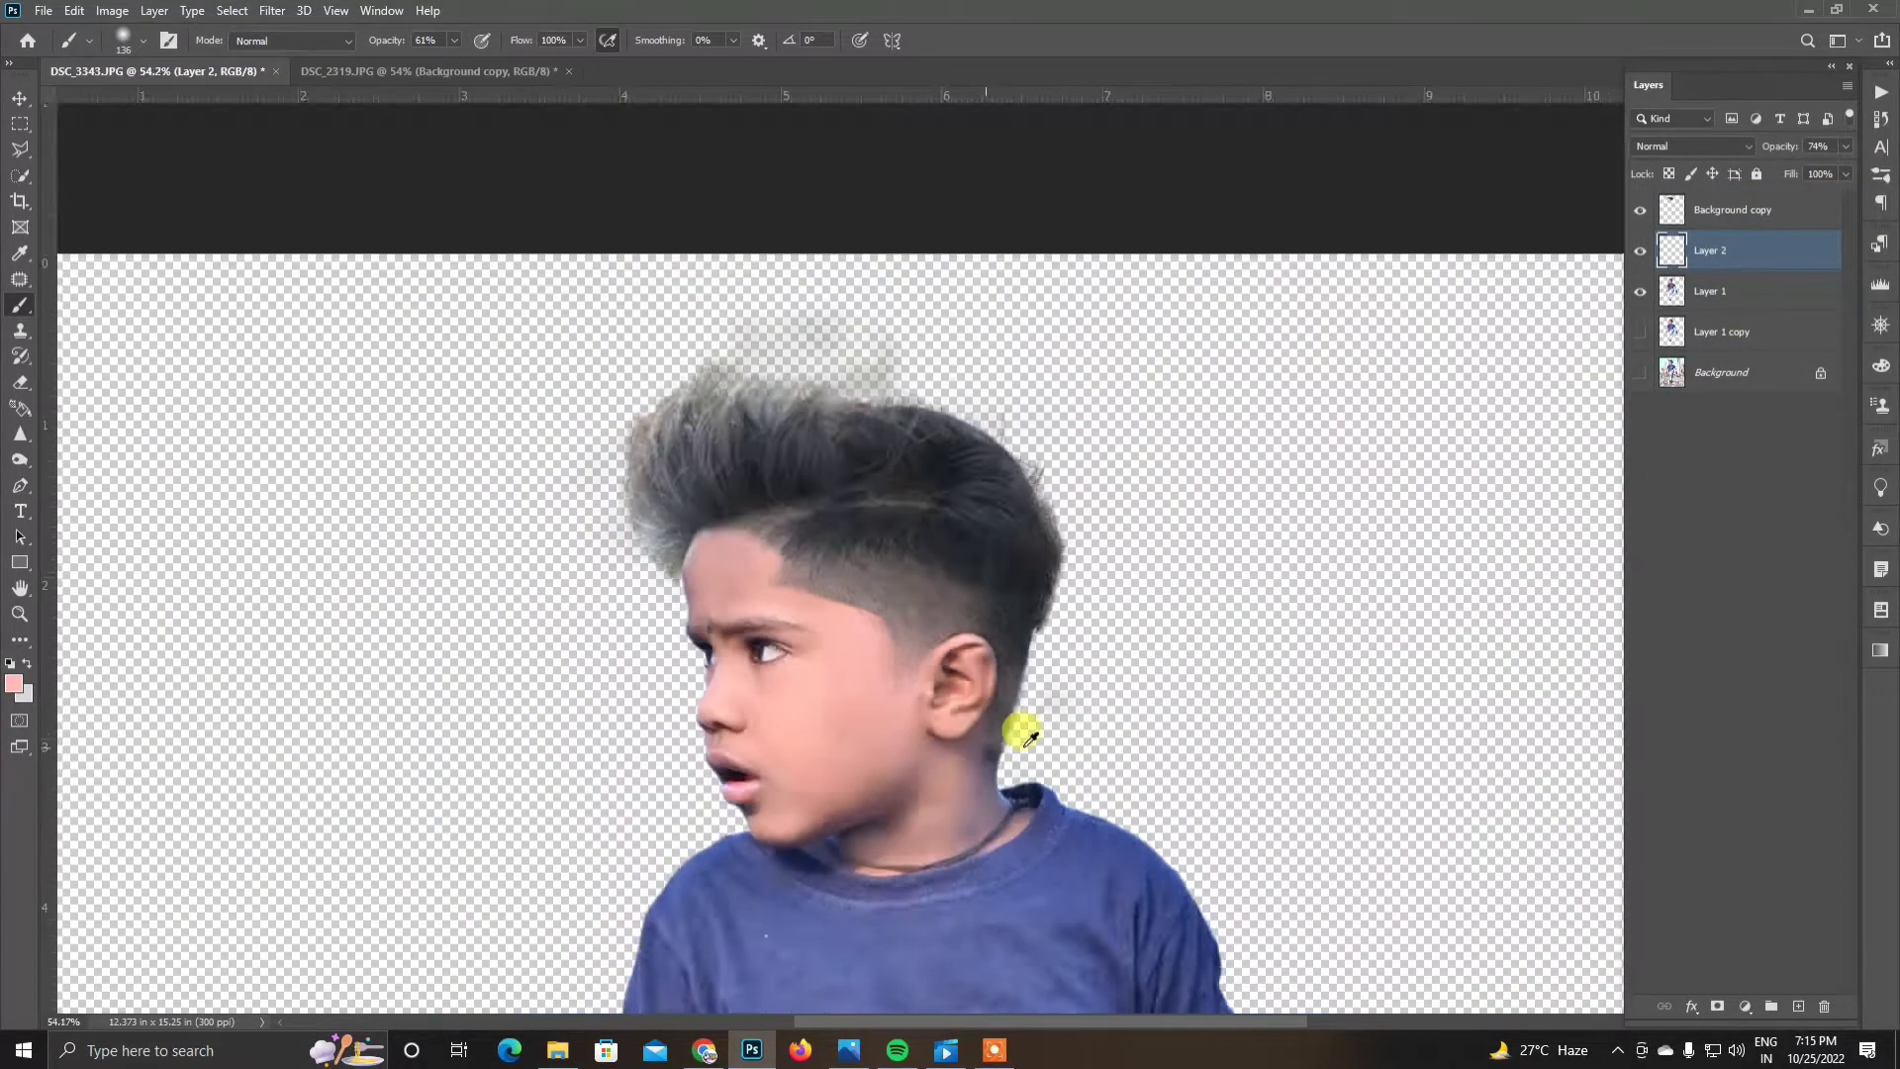
scroll(933, 624, up, 1)
scroll(984, 594, up, 1)
scroll(983, 594, up, 2)
key(e)
scroll(965, 614, up, 1)
right_click(975, 515)
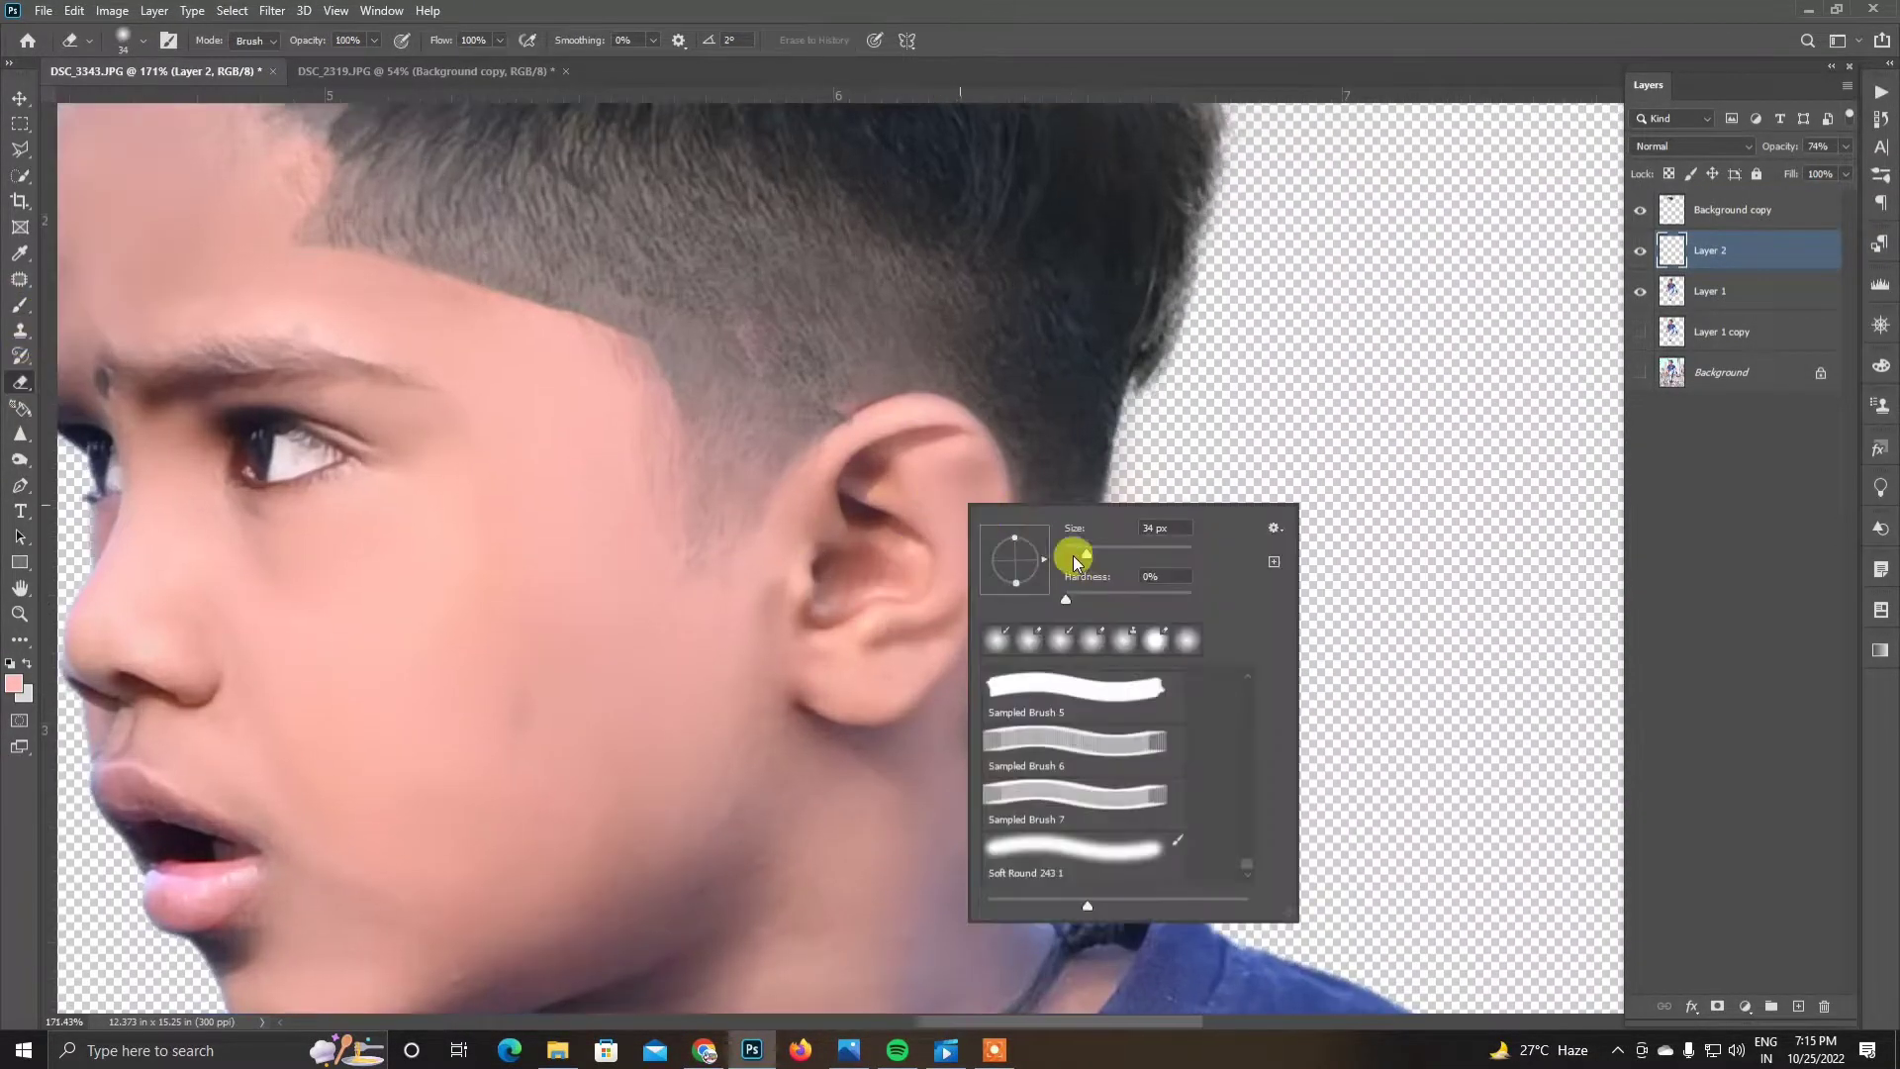
key(Return)
right_click(544, 666)
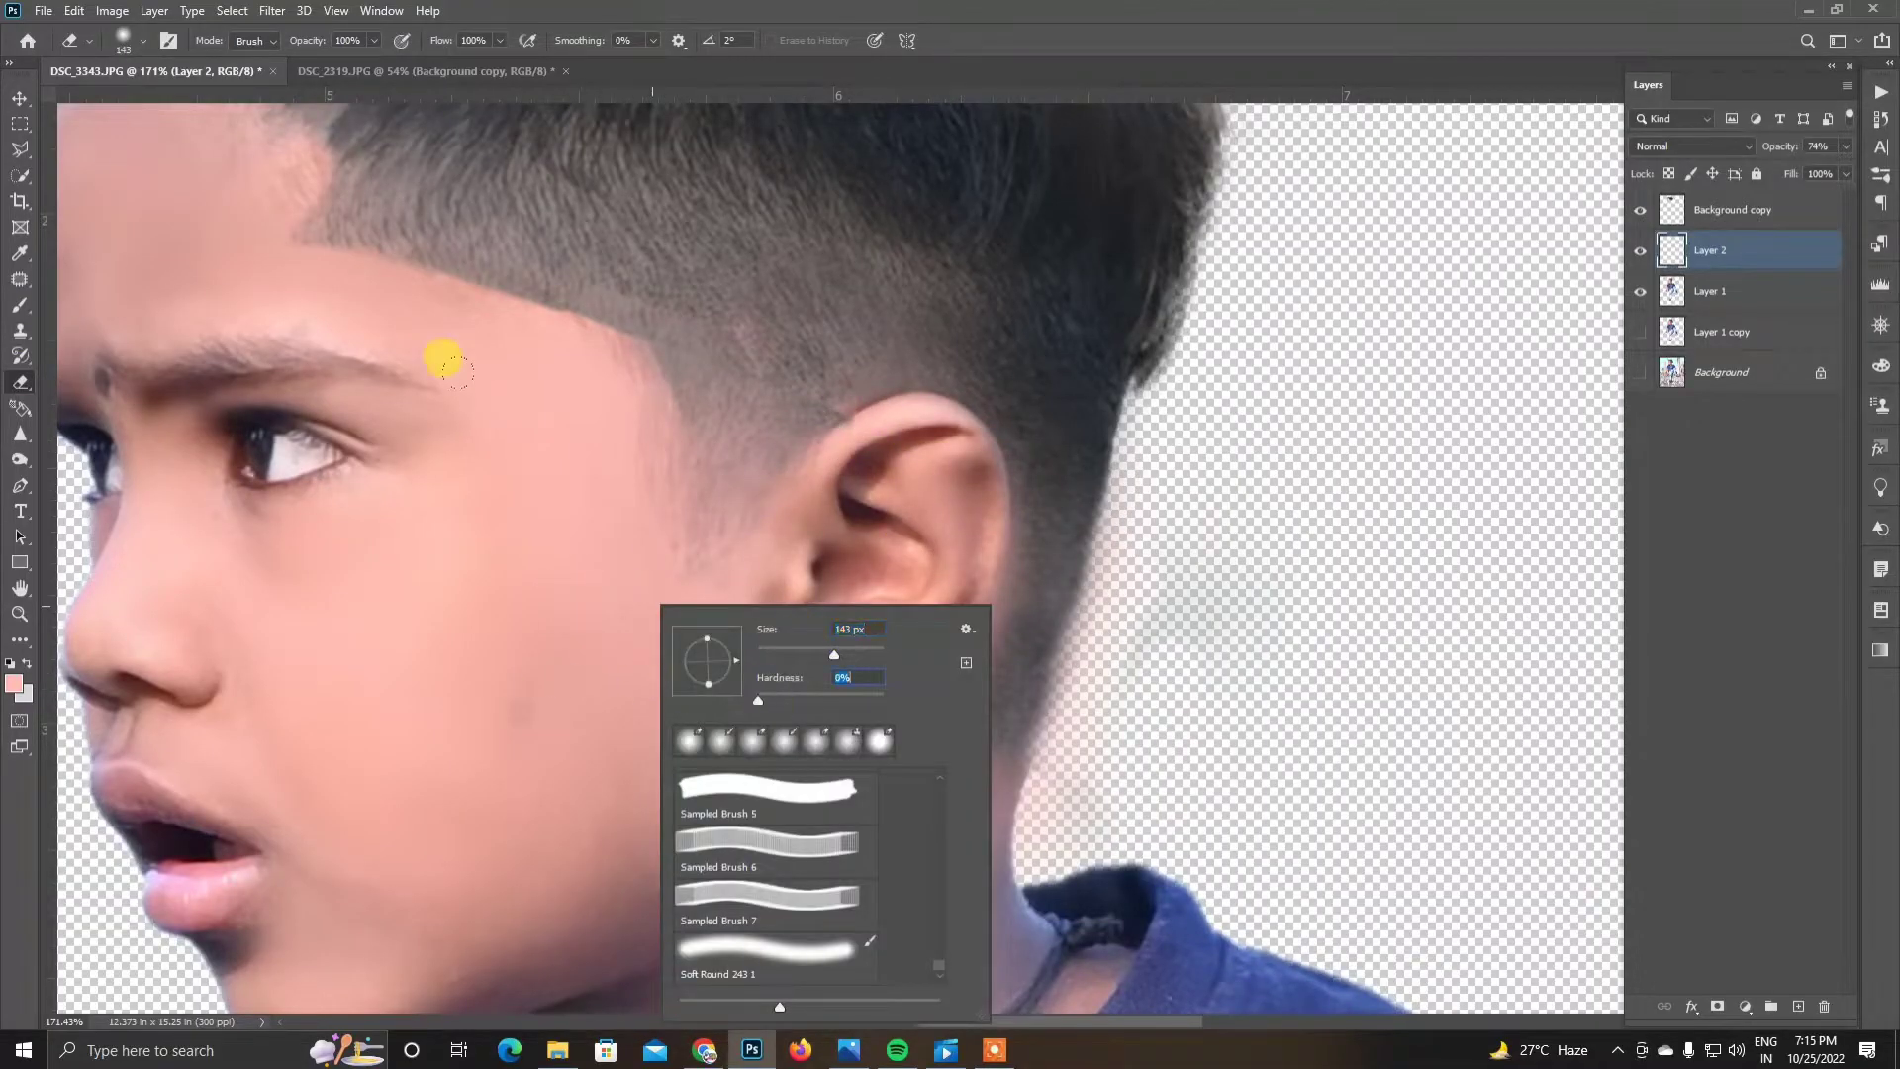
key(Escape)
scroll(718, 642, down, 2)
scroll(743, 713, down, 2)
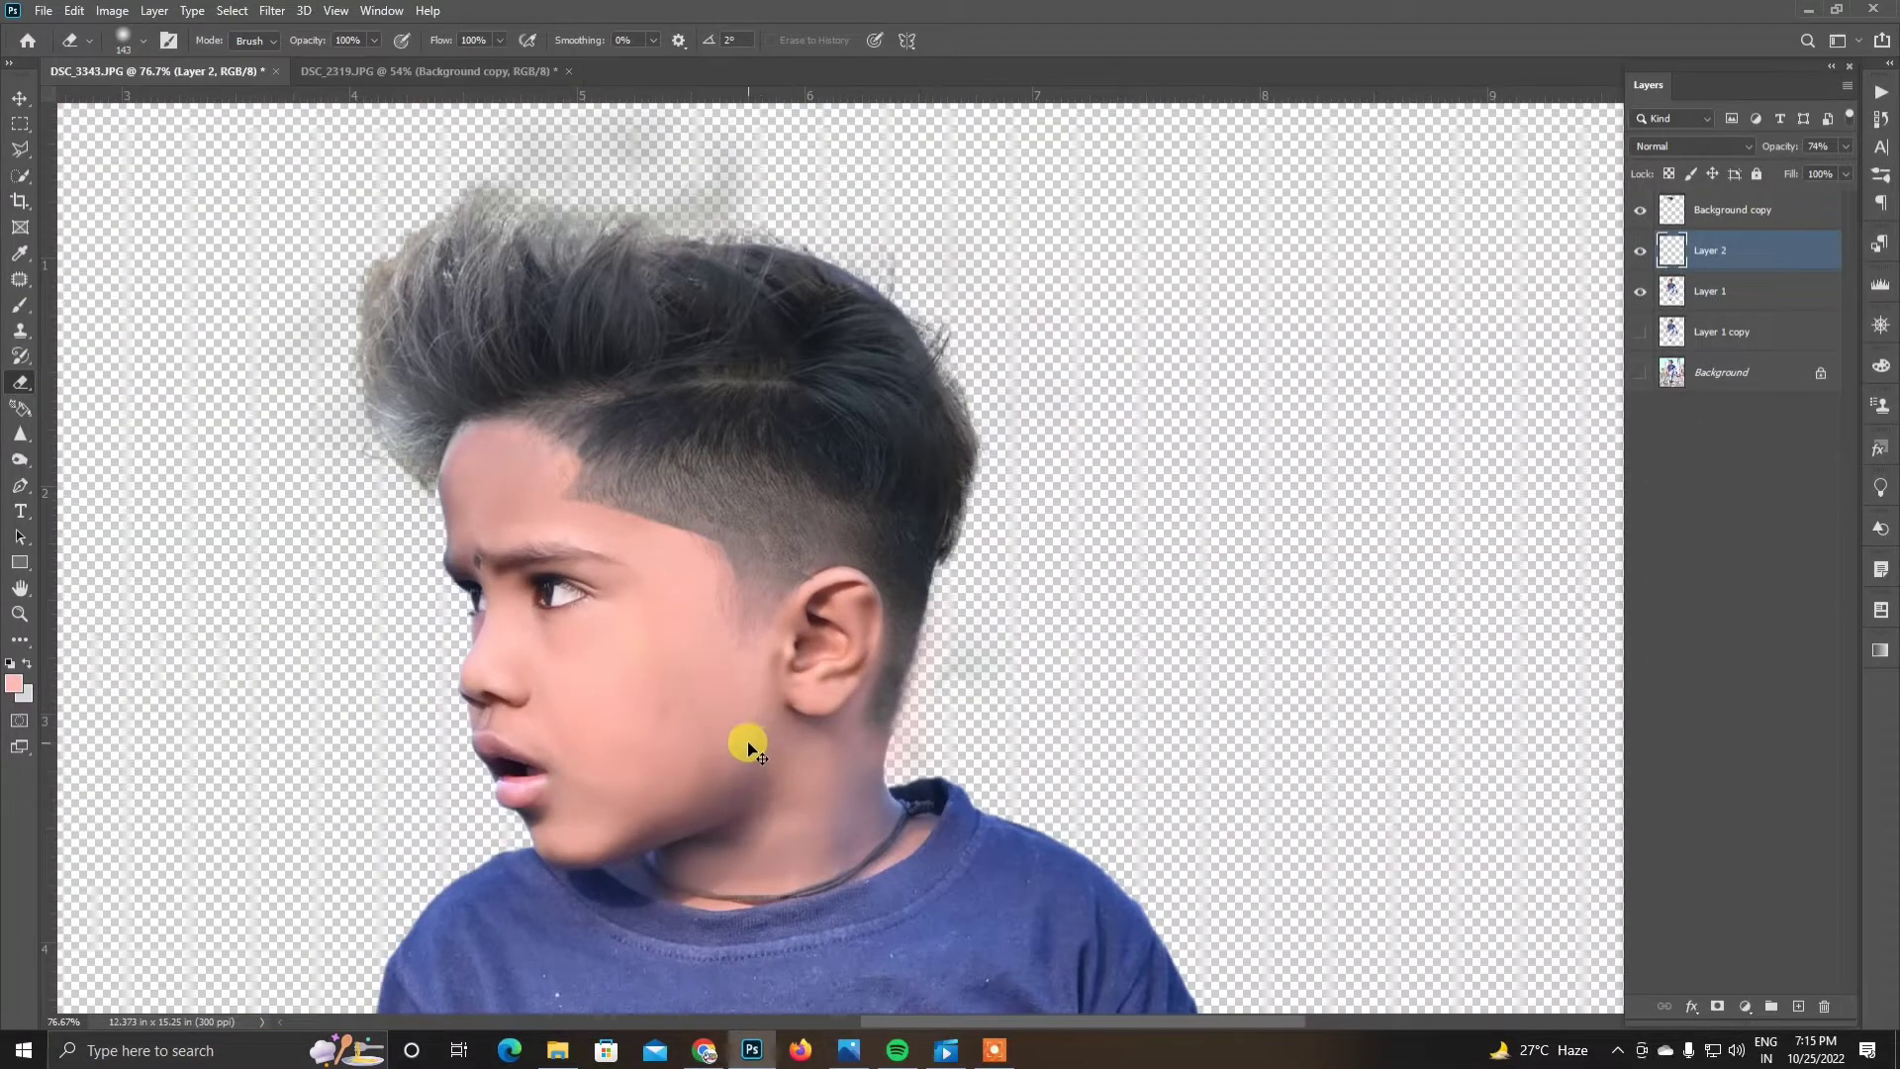
scroll(836, 839, down, 1)
scroll(818, 720, up, 1)
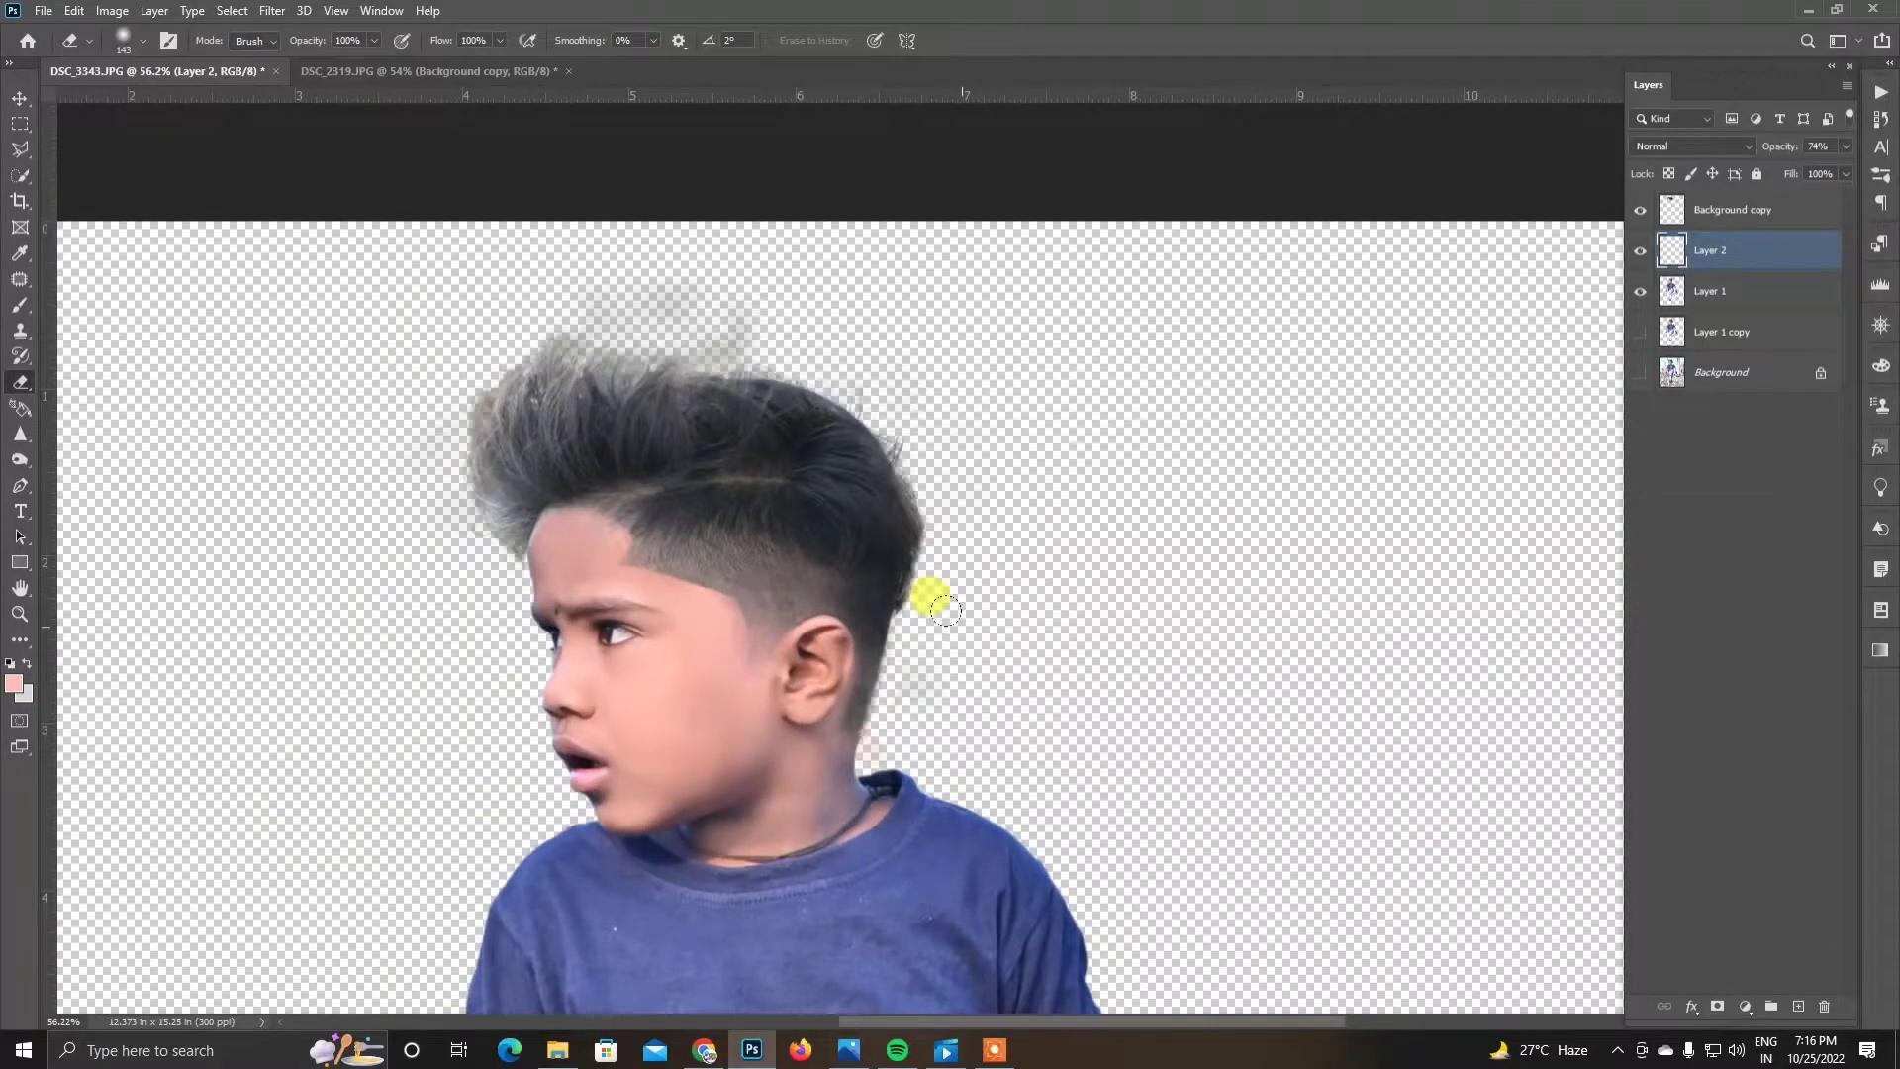
scroll(928, 594, down, 1)
scroll(976, 666, up, 2)
Step: On the Background copy hair layer, clone along the forehead hairline with a size-23 Clone Stamp
click(20, 98)
scroll(718, 531, up, 2)
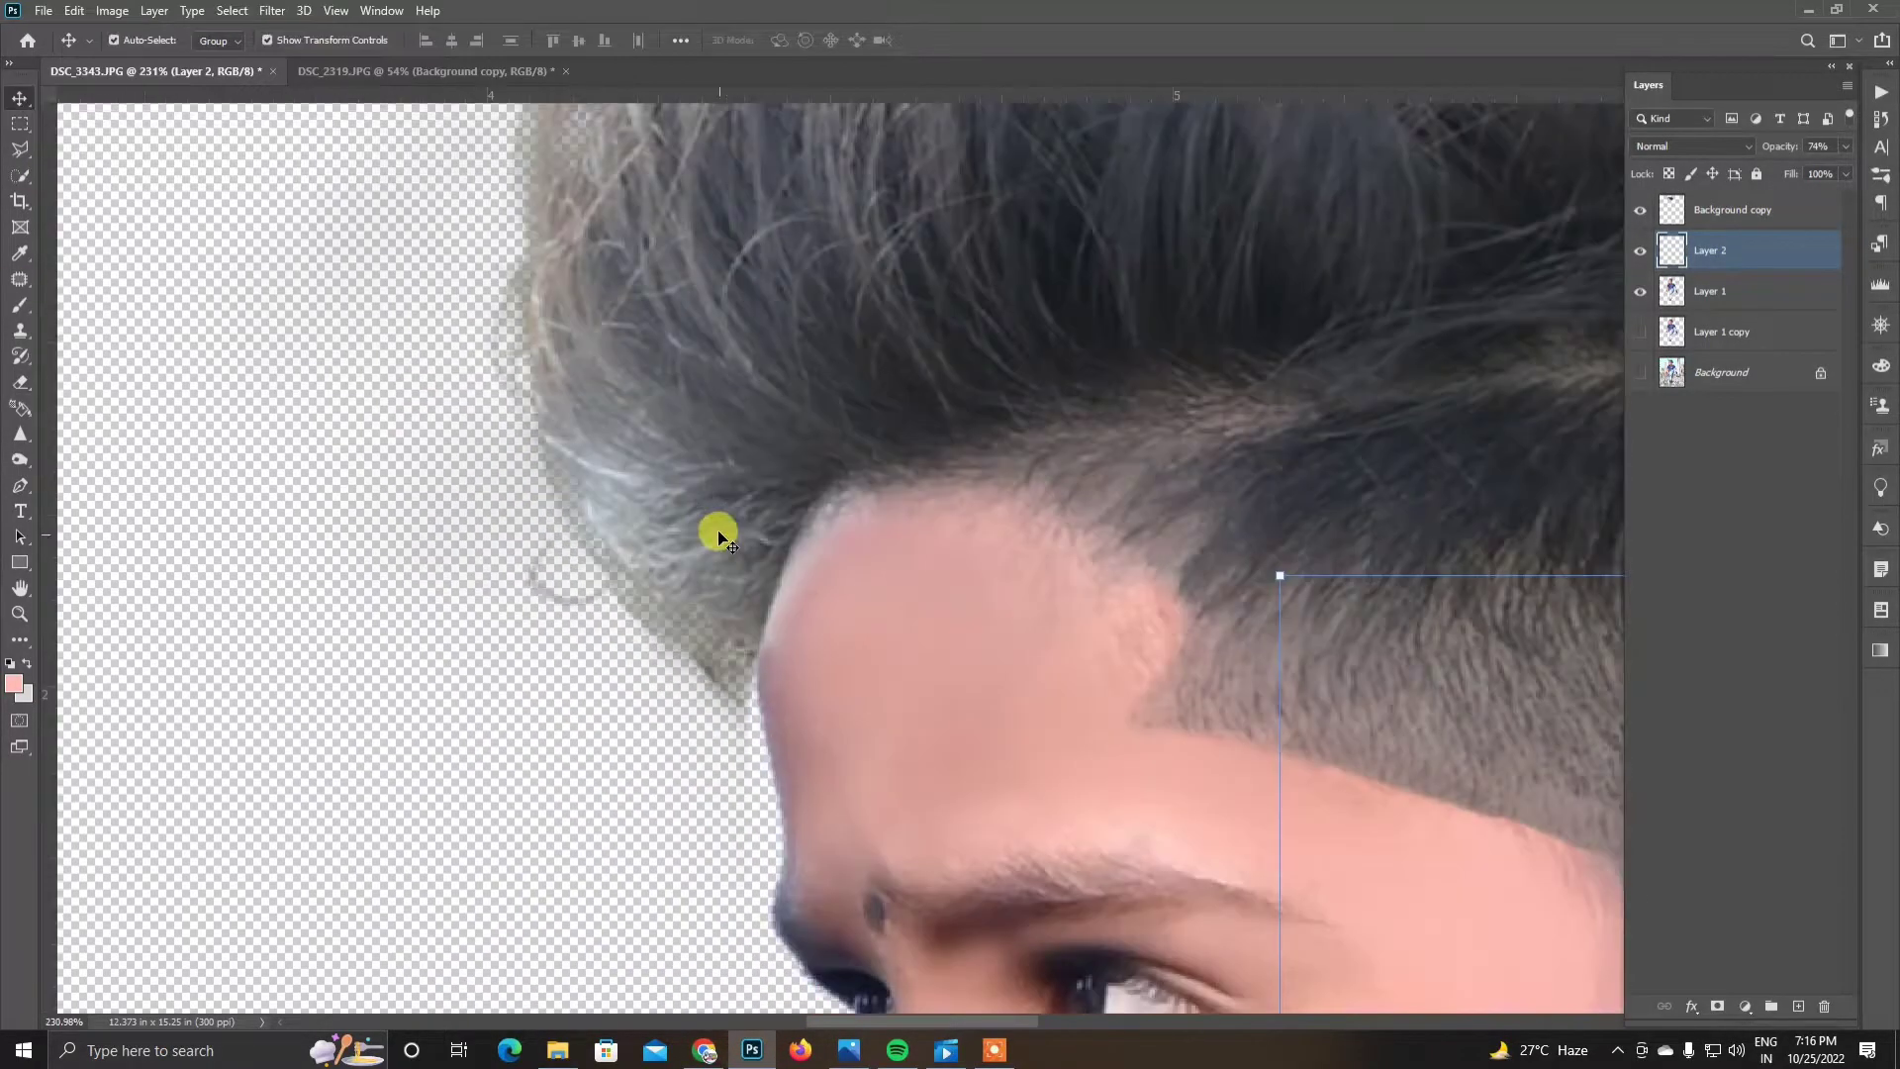
click(718, 531)
scroll(526, 665, up, 1)
key(s)
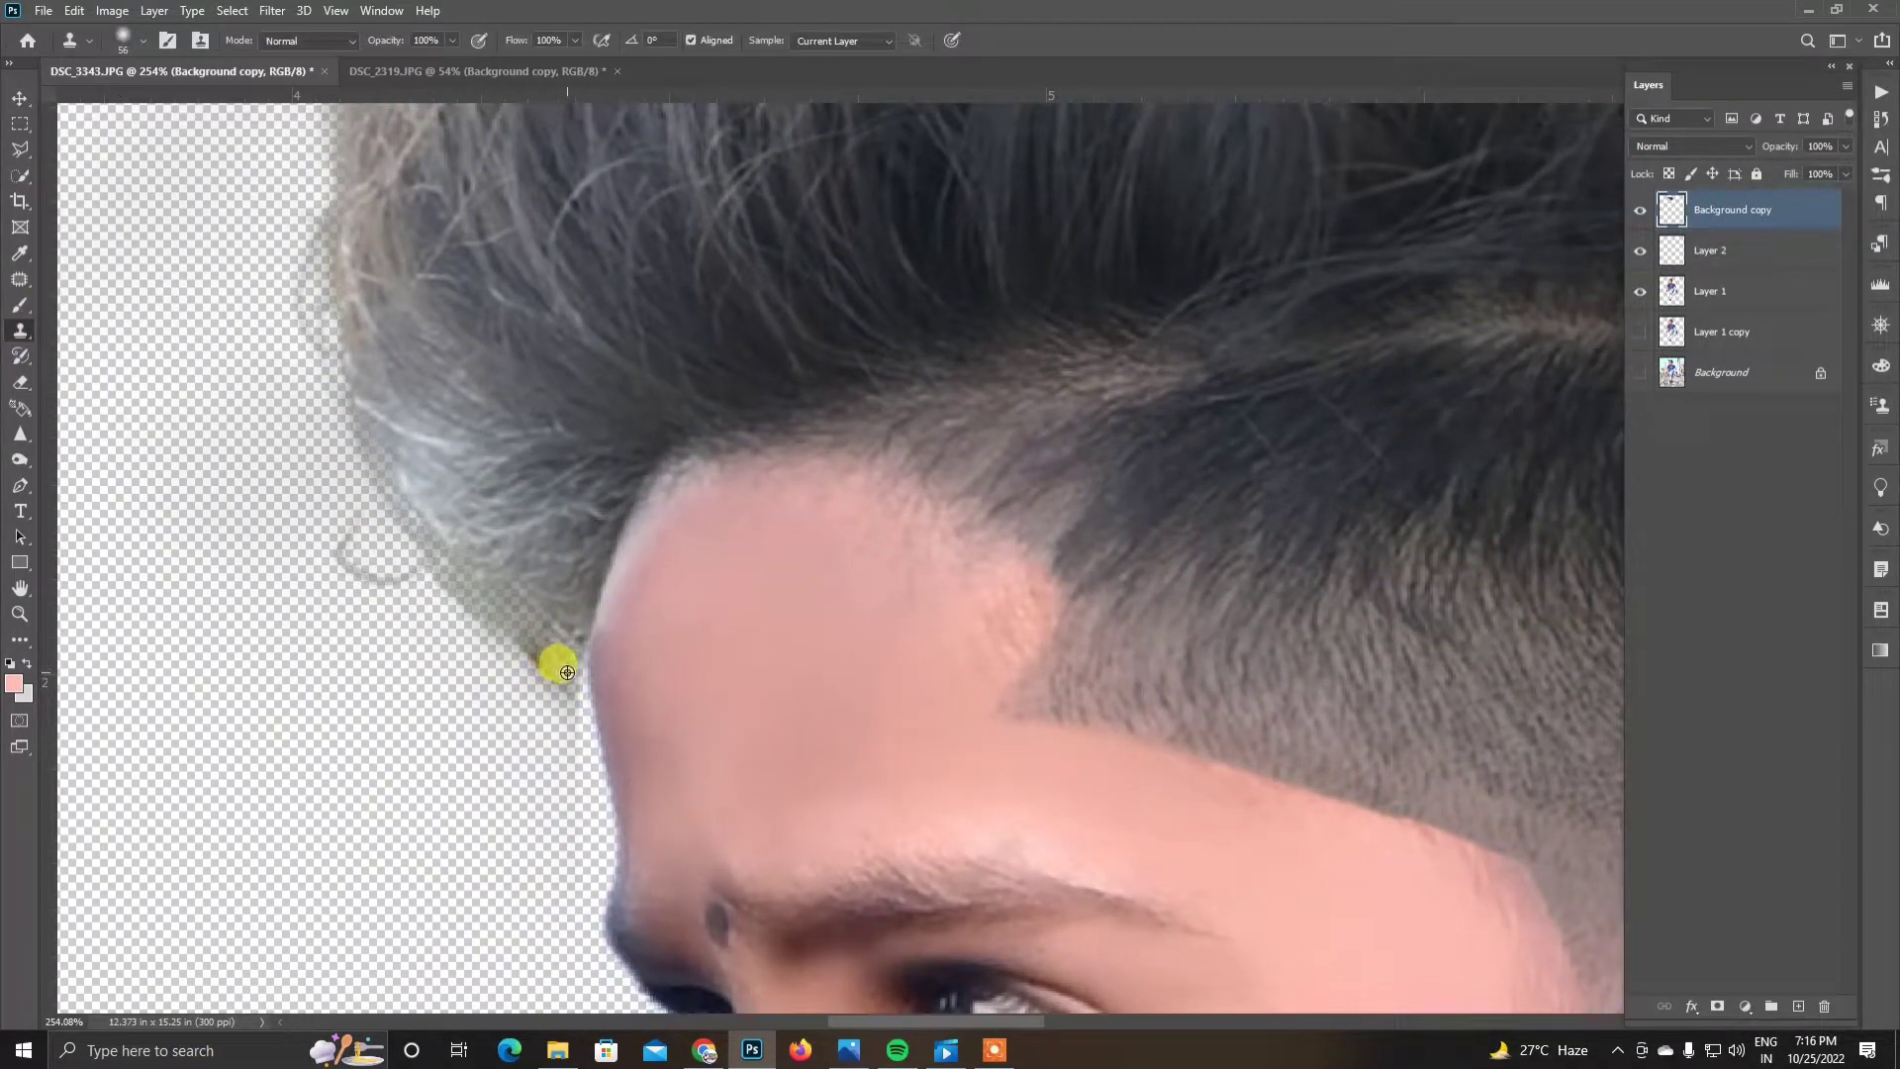
right_click(564, 653)
text(23)
key(Return)
scroll(593, 683, down, 2)
scroll(683, 746, down, 3)
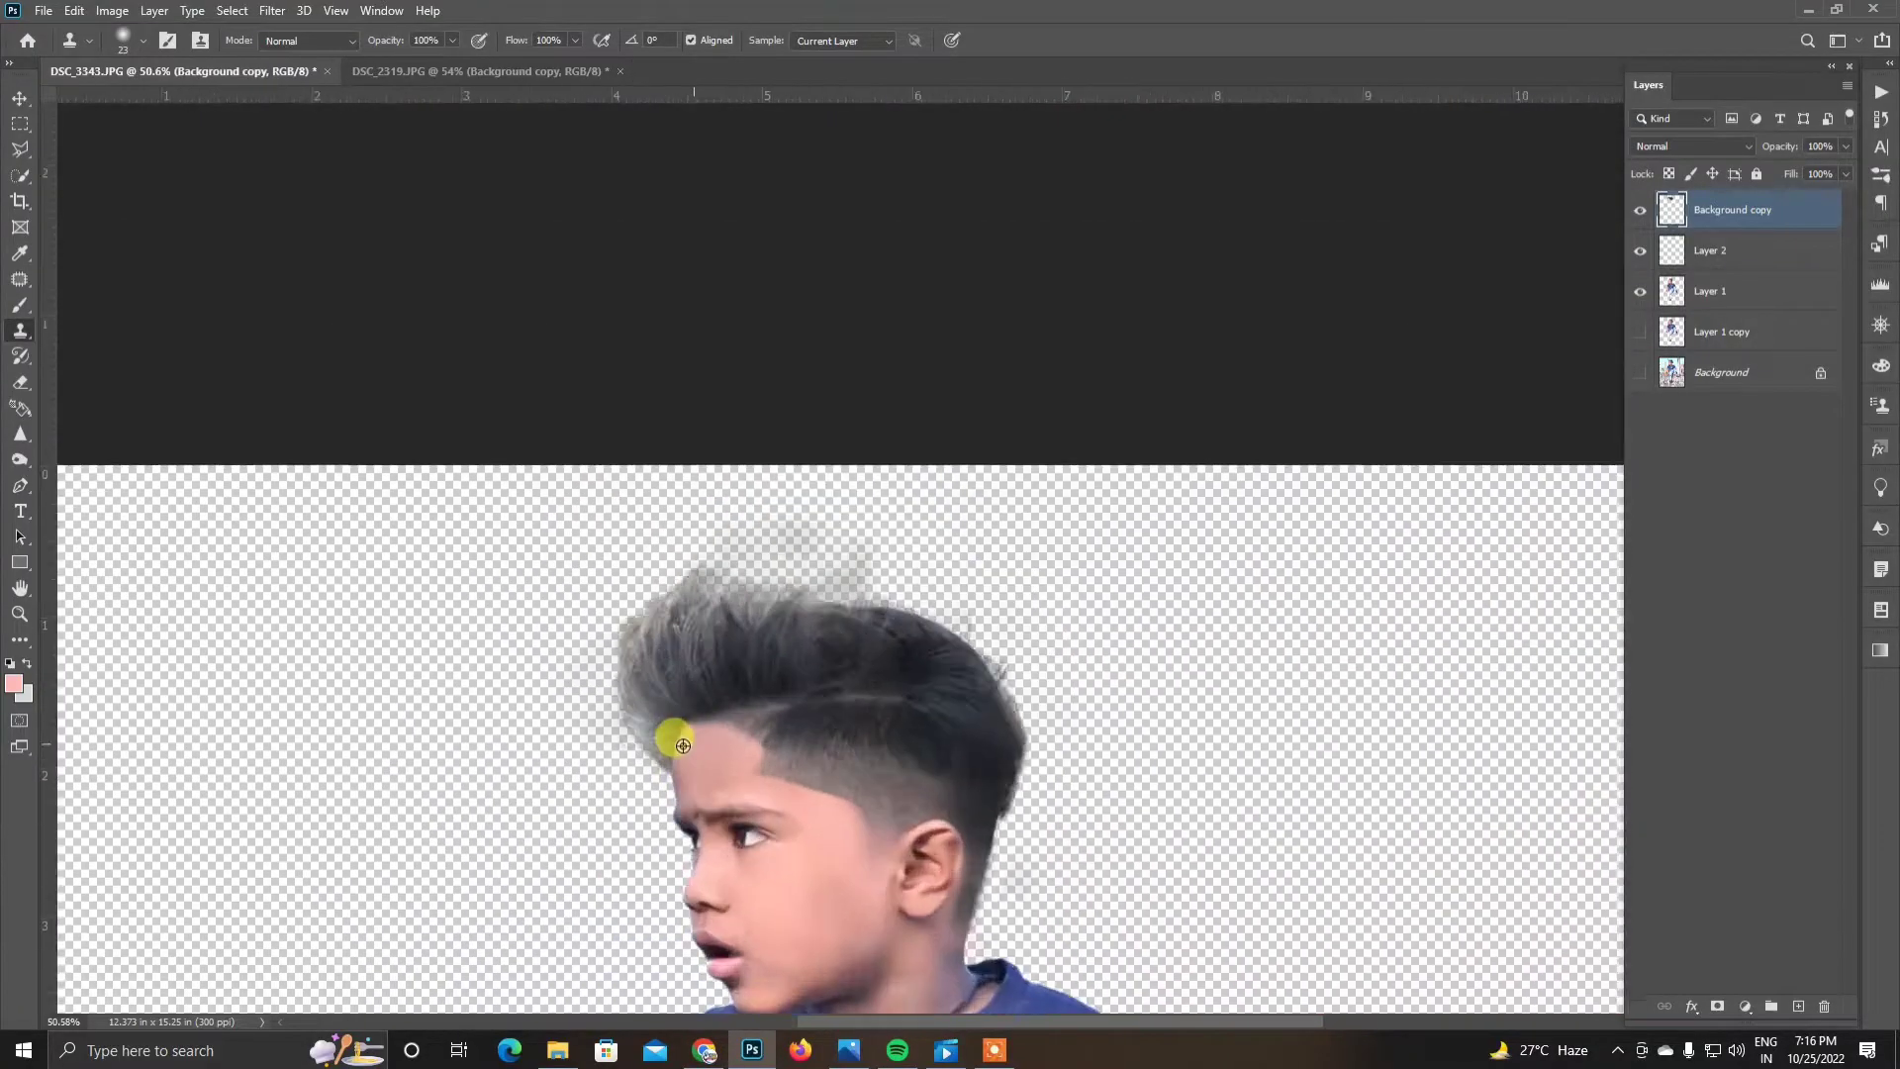
scroll(683, 745, up, 5)
click(20, 382)
right_click(993, 649)
Step: Set the eraser brush size to 29 for the hairline cleanup
key(Return)
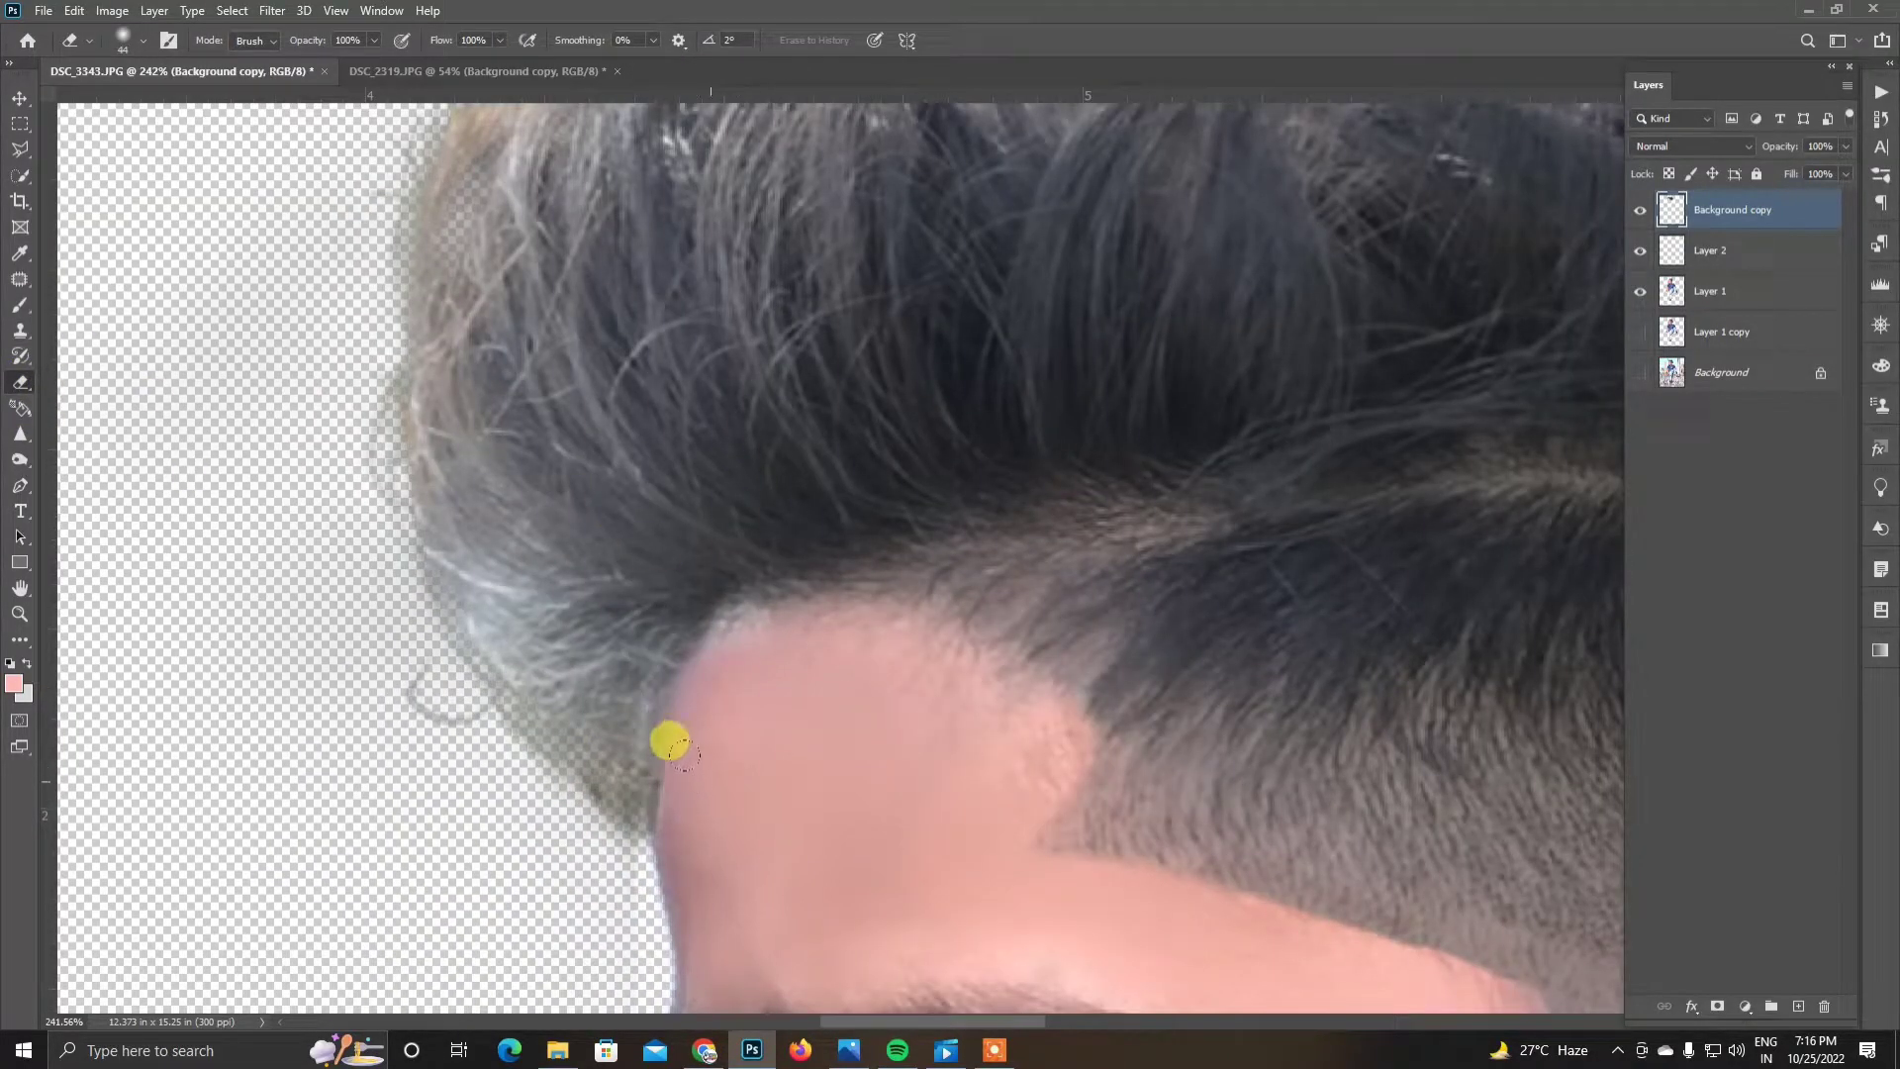
right_click(669, 742)
key(Return)
scroll(659, 781, down, 3)
scroll(764, 807, up, 2)
right_click(765, 693)
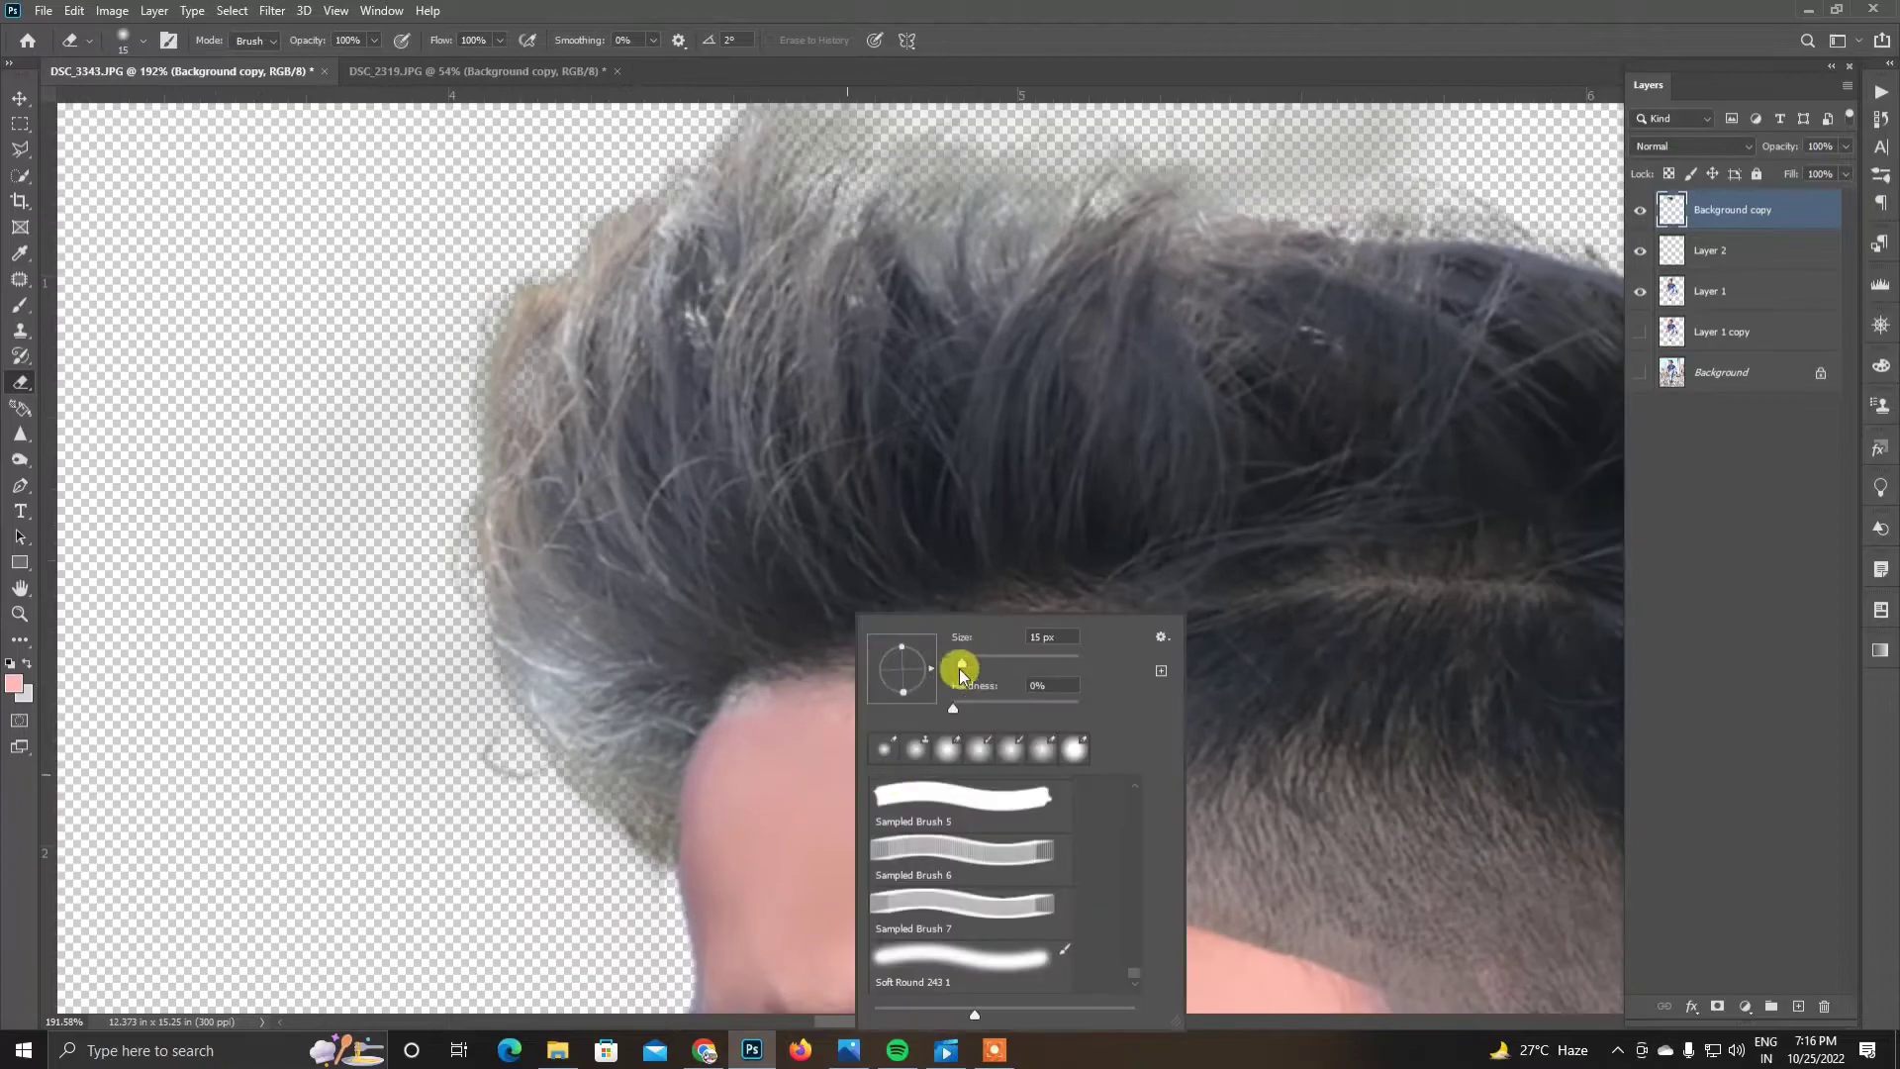
key(Return)
right_click(751, 755)
key(Return)
scroll(509, 798, down, 5)
scroll(509, 798, down, 2)
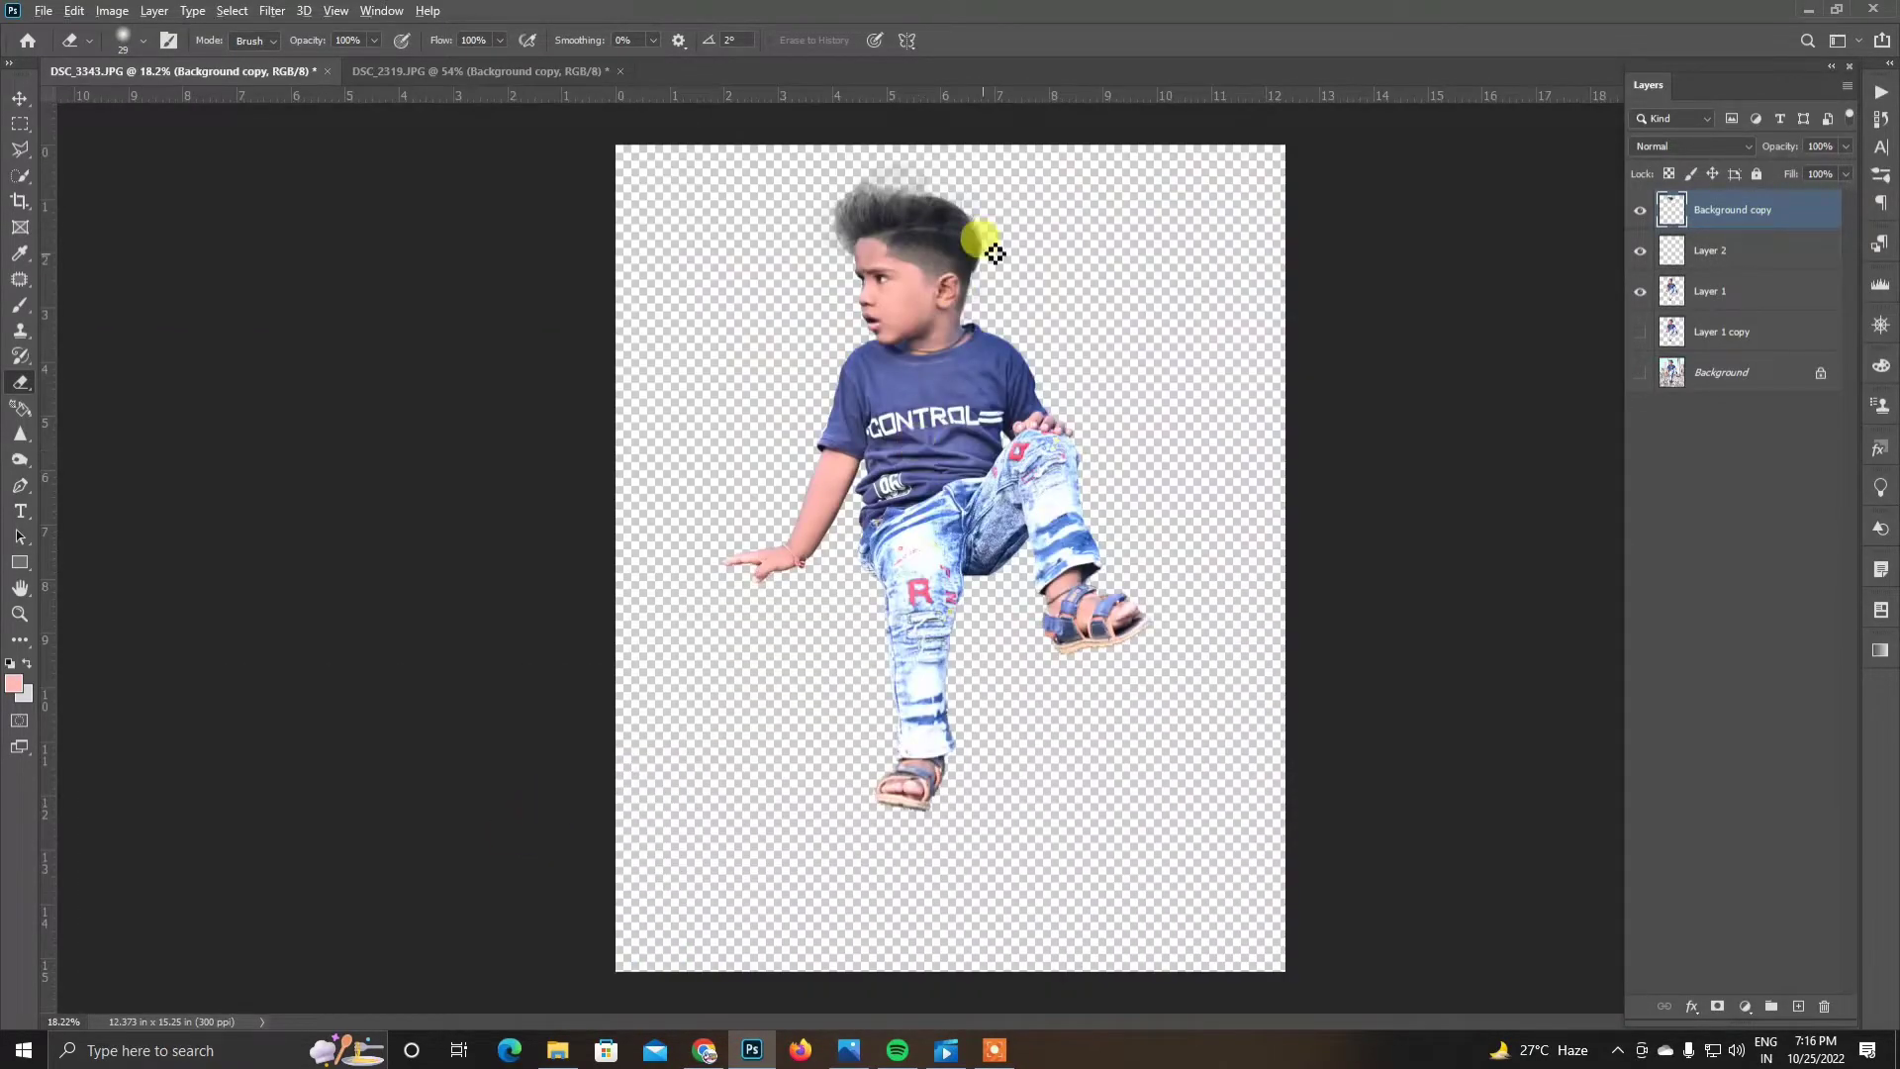
scroll(995, 255, up, 3)
scroll(891, 204, up, 2)
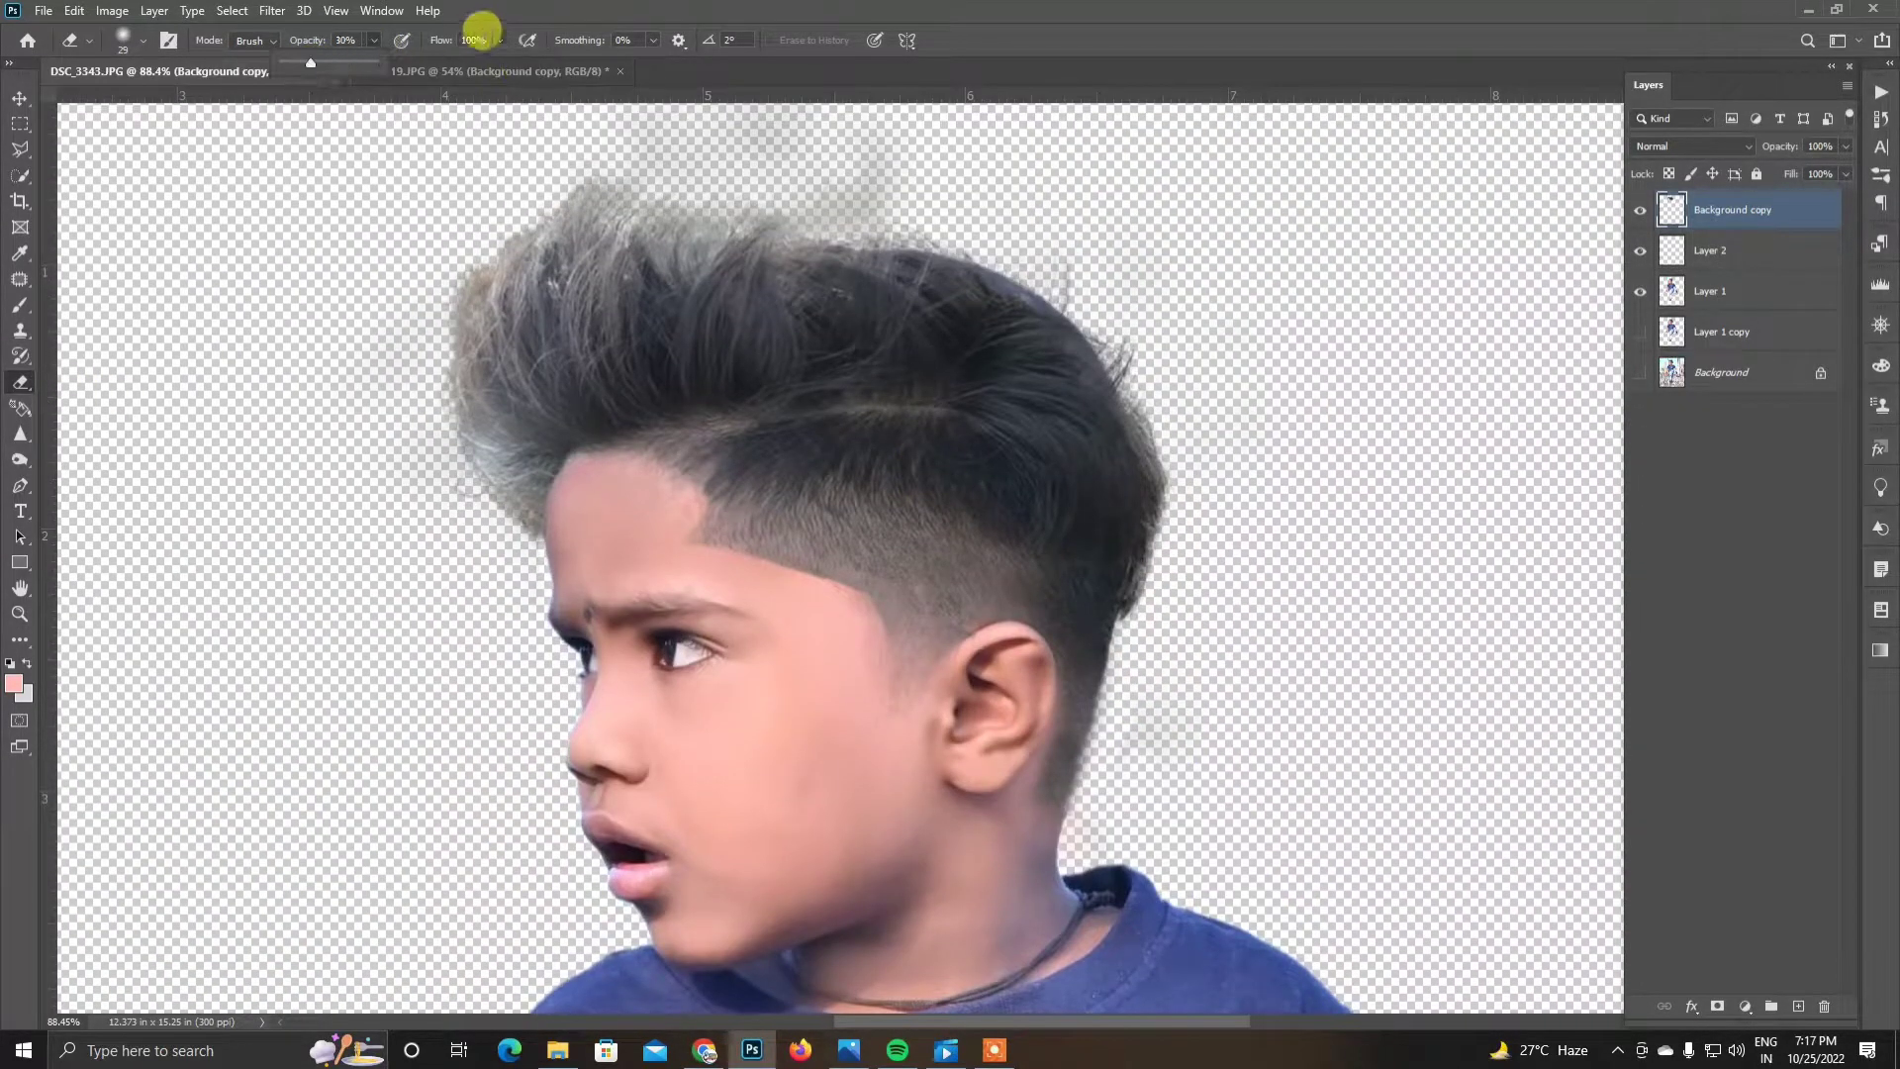
Step: Set the eraser flow to 19% and erase the haze around the hair edge
text(19)
right_click(1221, 648)
click(665, 547)
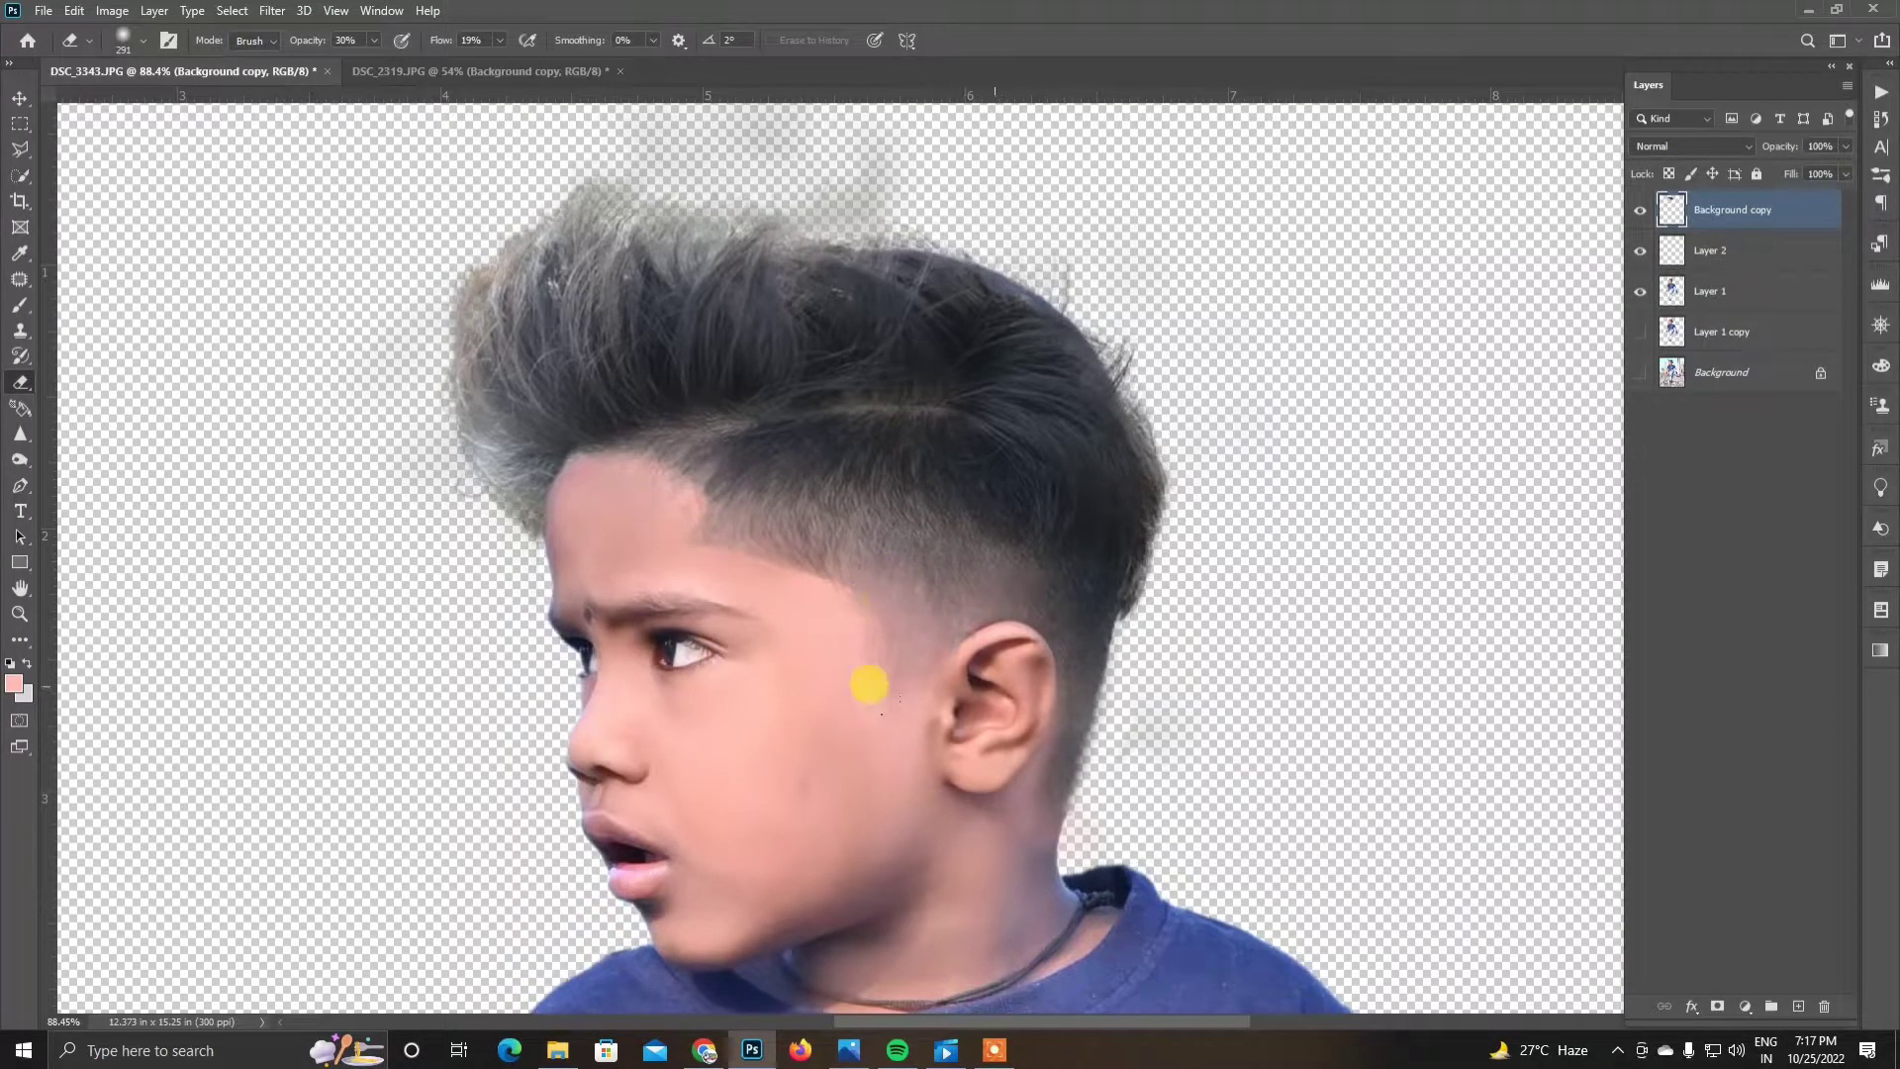
scroll(869, 684, down, 3)
scroll(789, 755, down, 1)
scroll(696, 679, up, 3)
scroll(763, 615, up, 1)
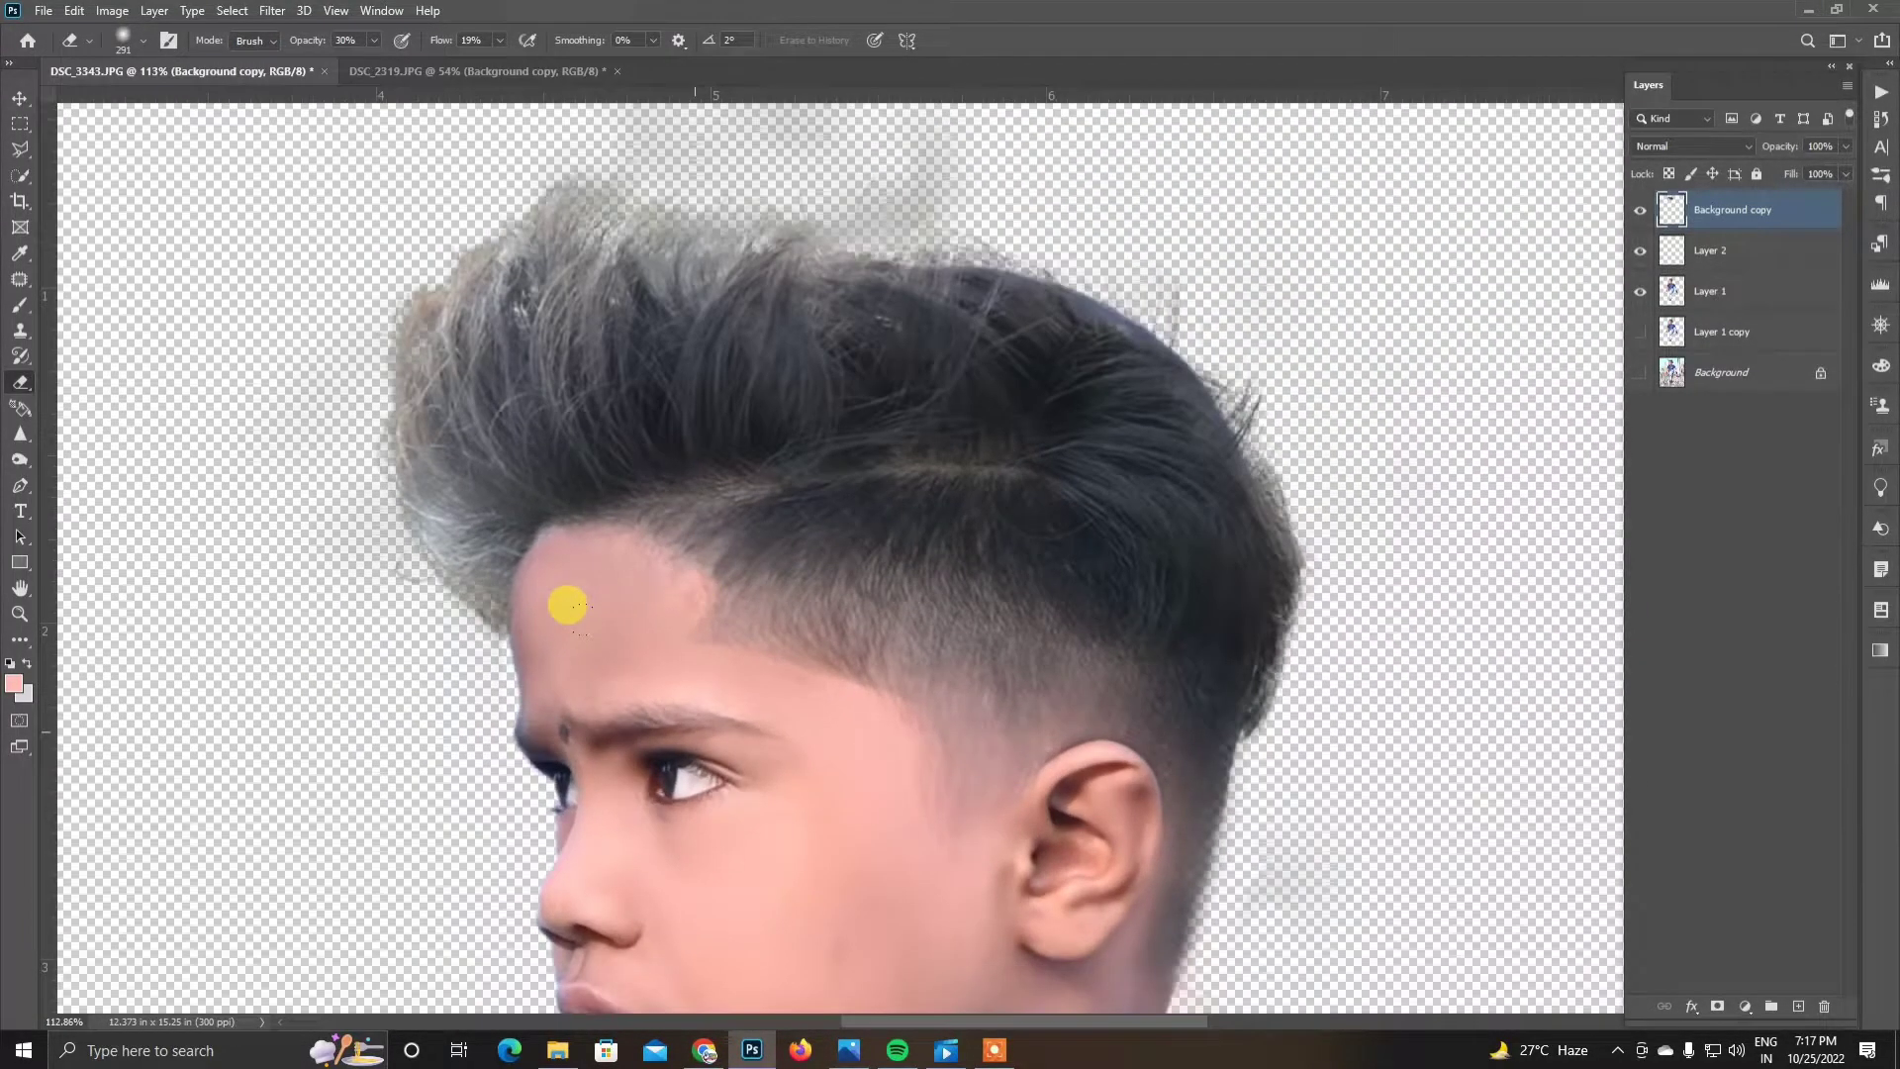
scroll(693, 663, down, 3)
scroll(852, 663, up, 2)
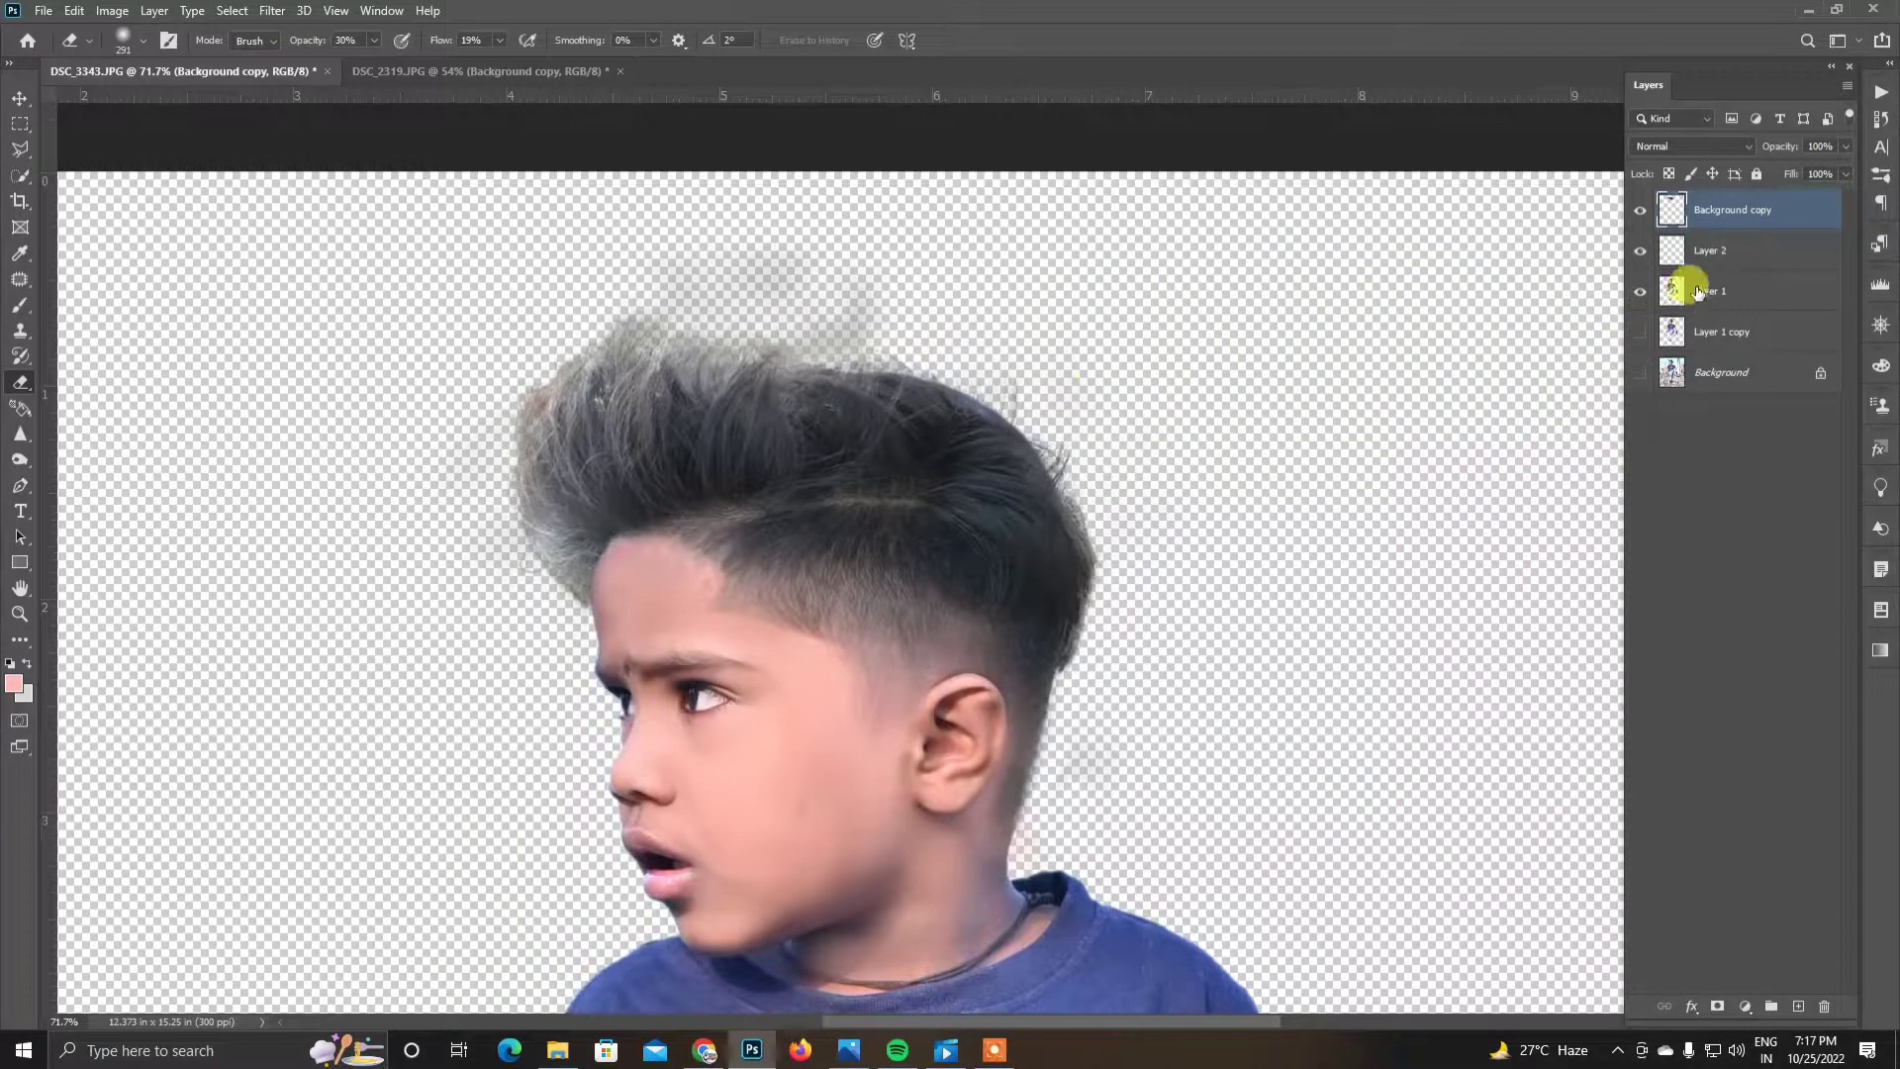
click(1698, 291)
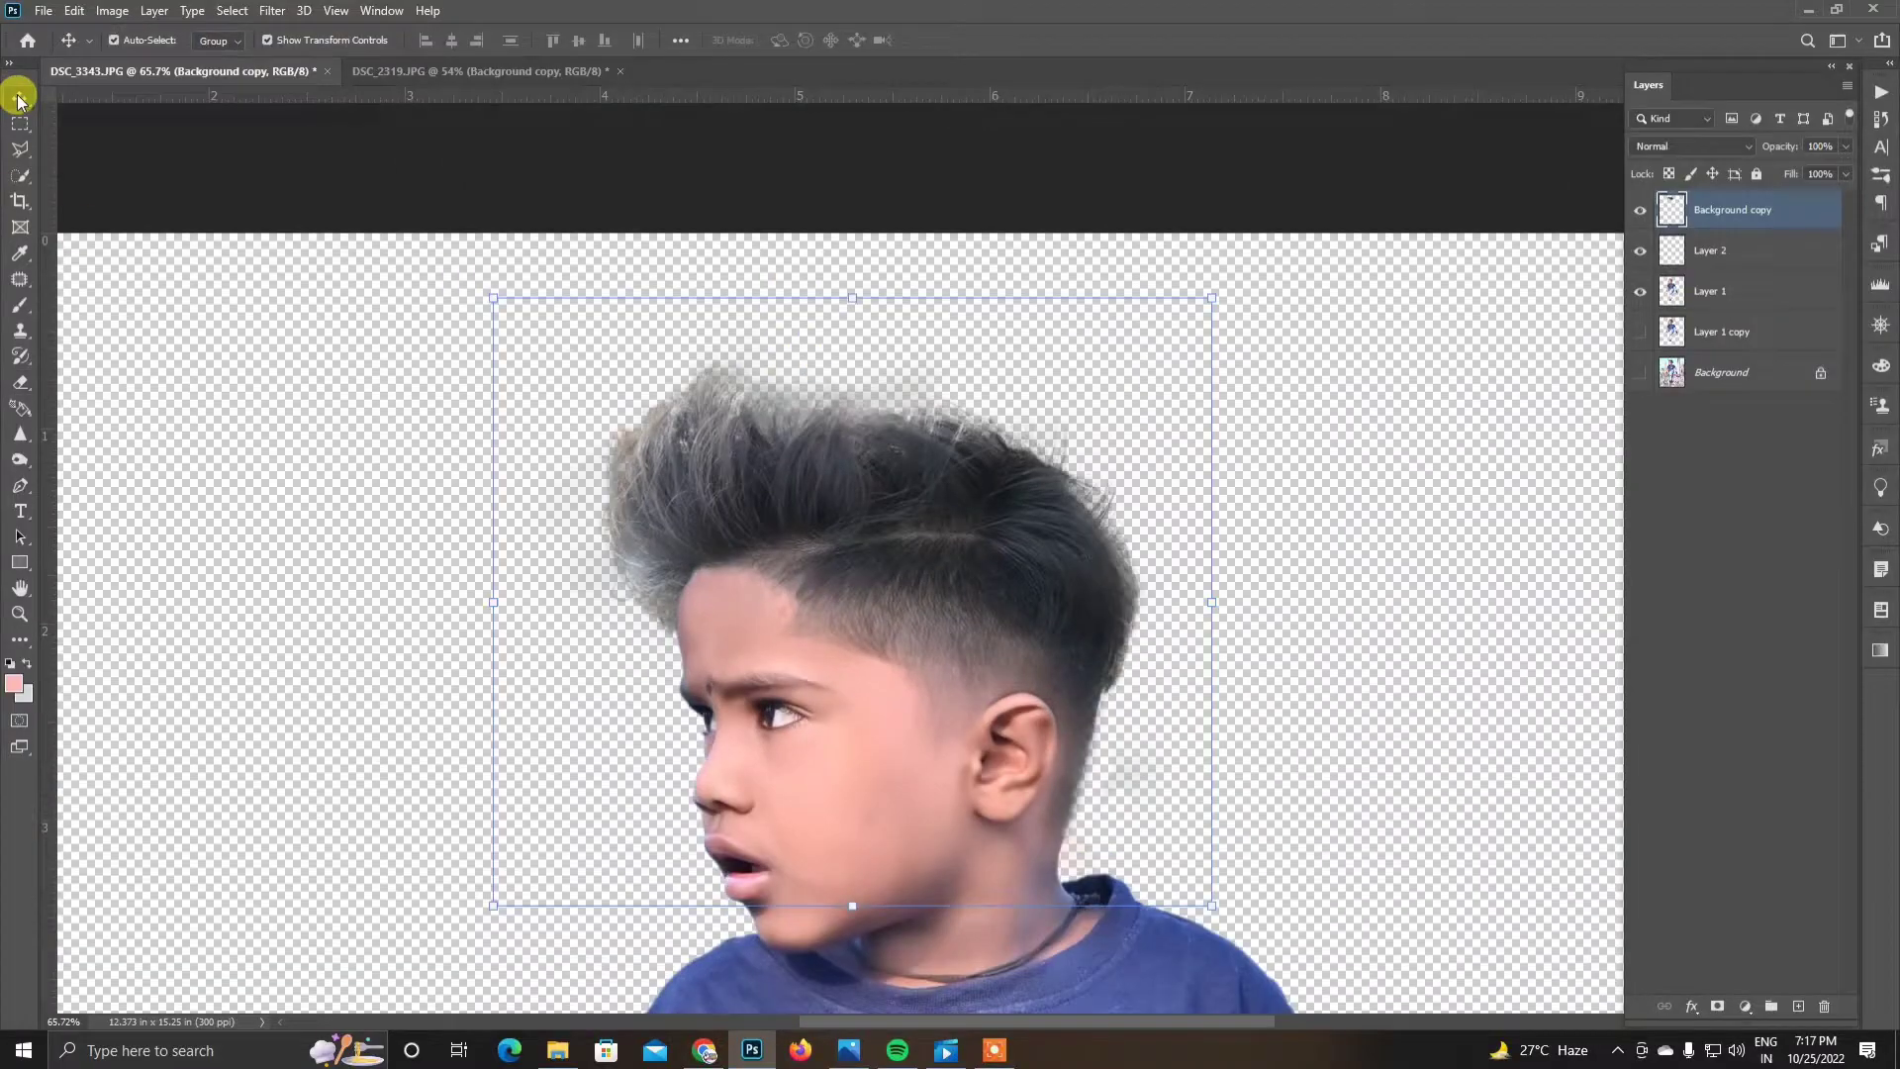
Step: Try Black & White, cancel it, and make the Background layer visible again
click(112, 10)
mouse_move(143, 61)
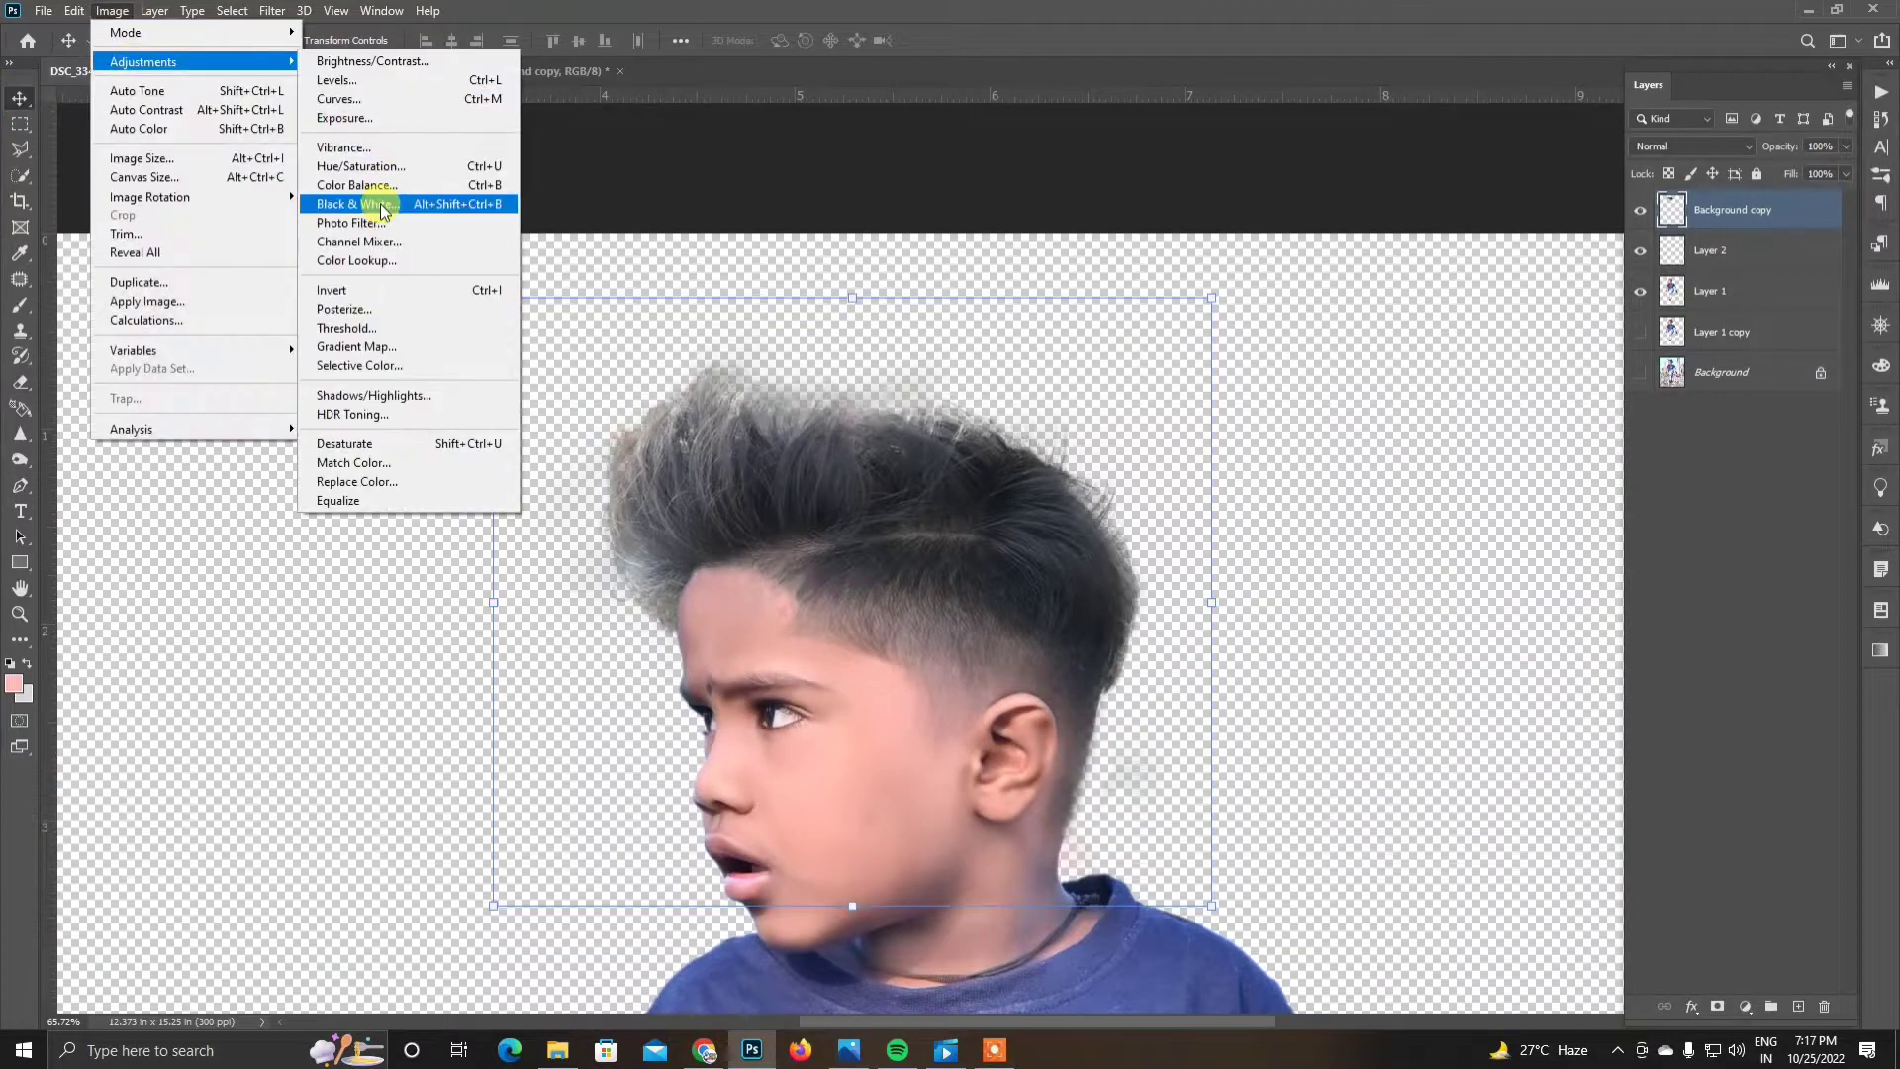
click(373, 195)
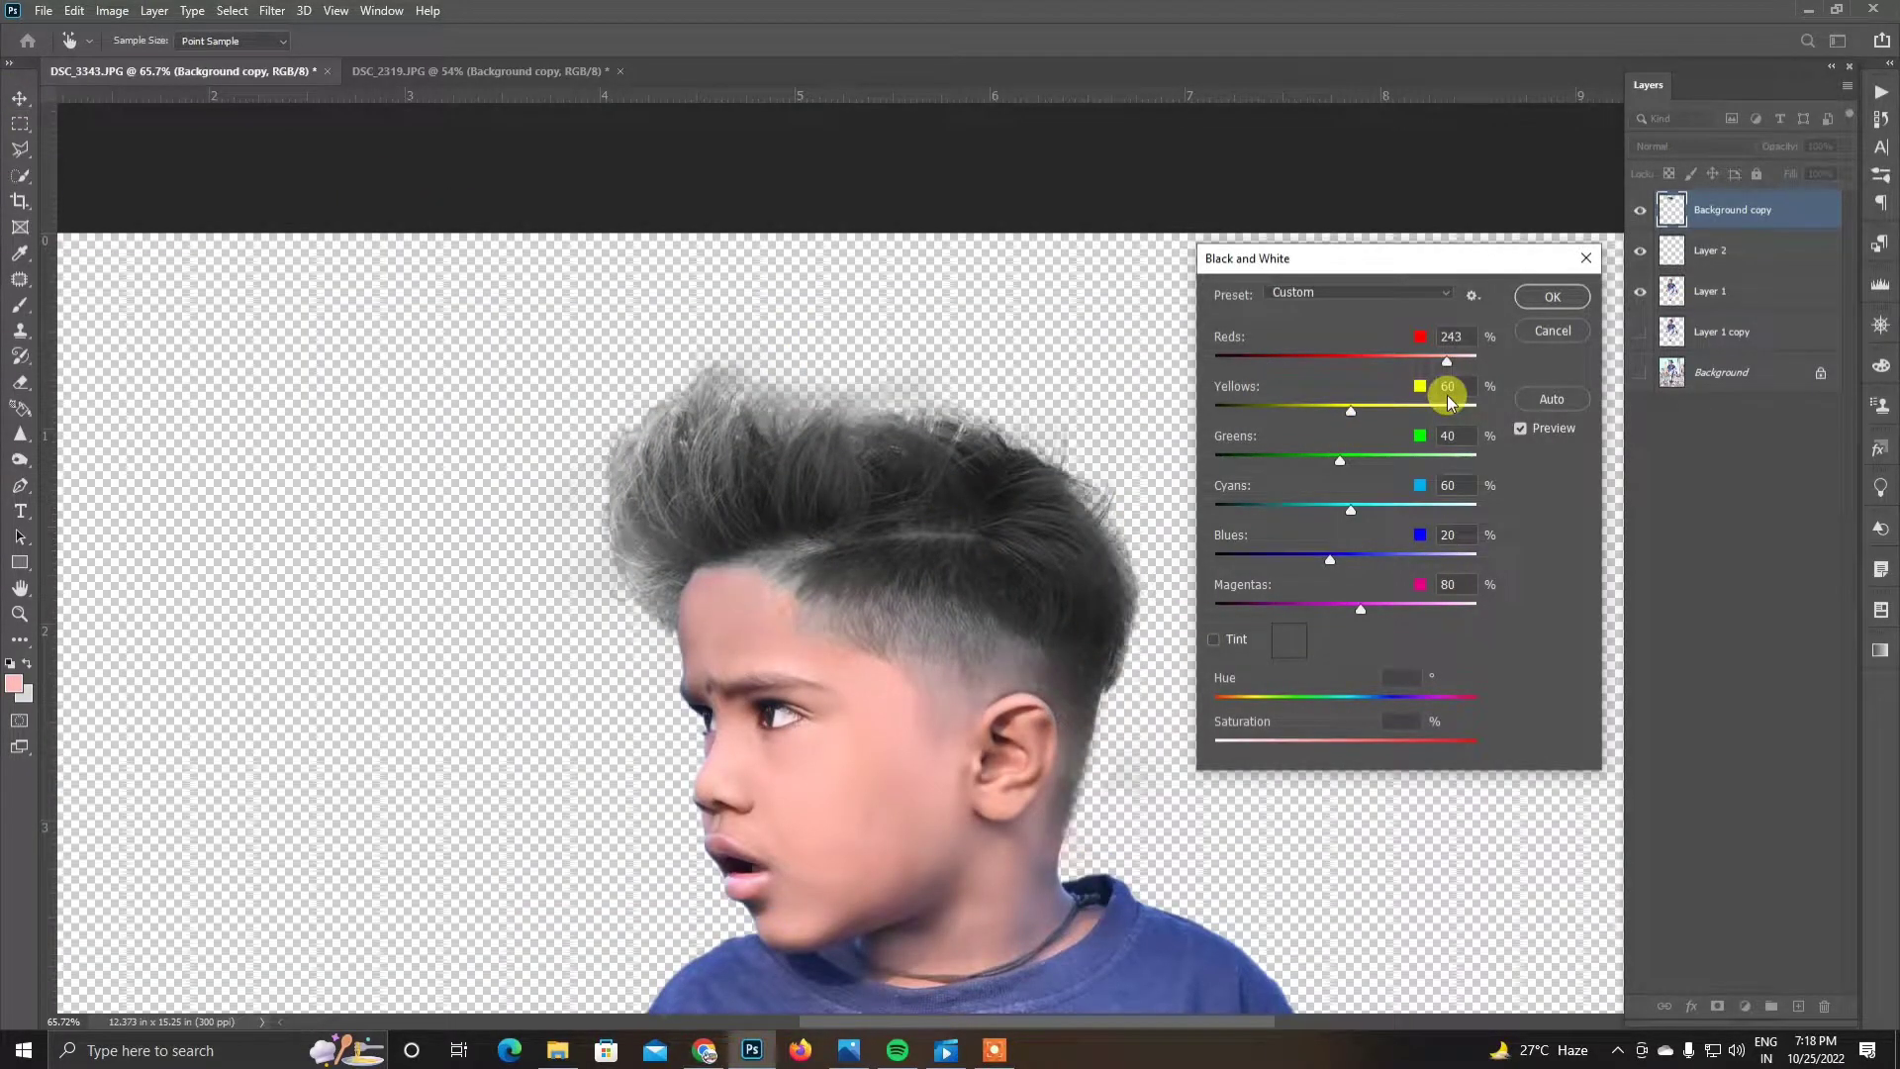
click(1552, 330)
key(v)
scroll(1005, 529, down, 3)
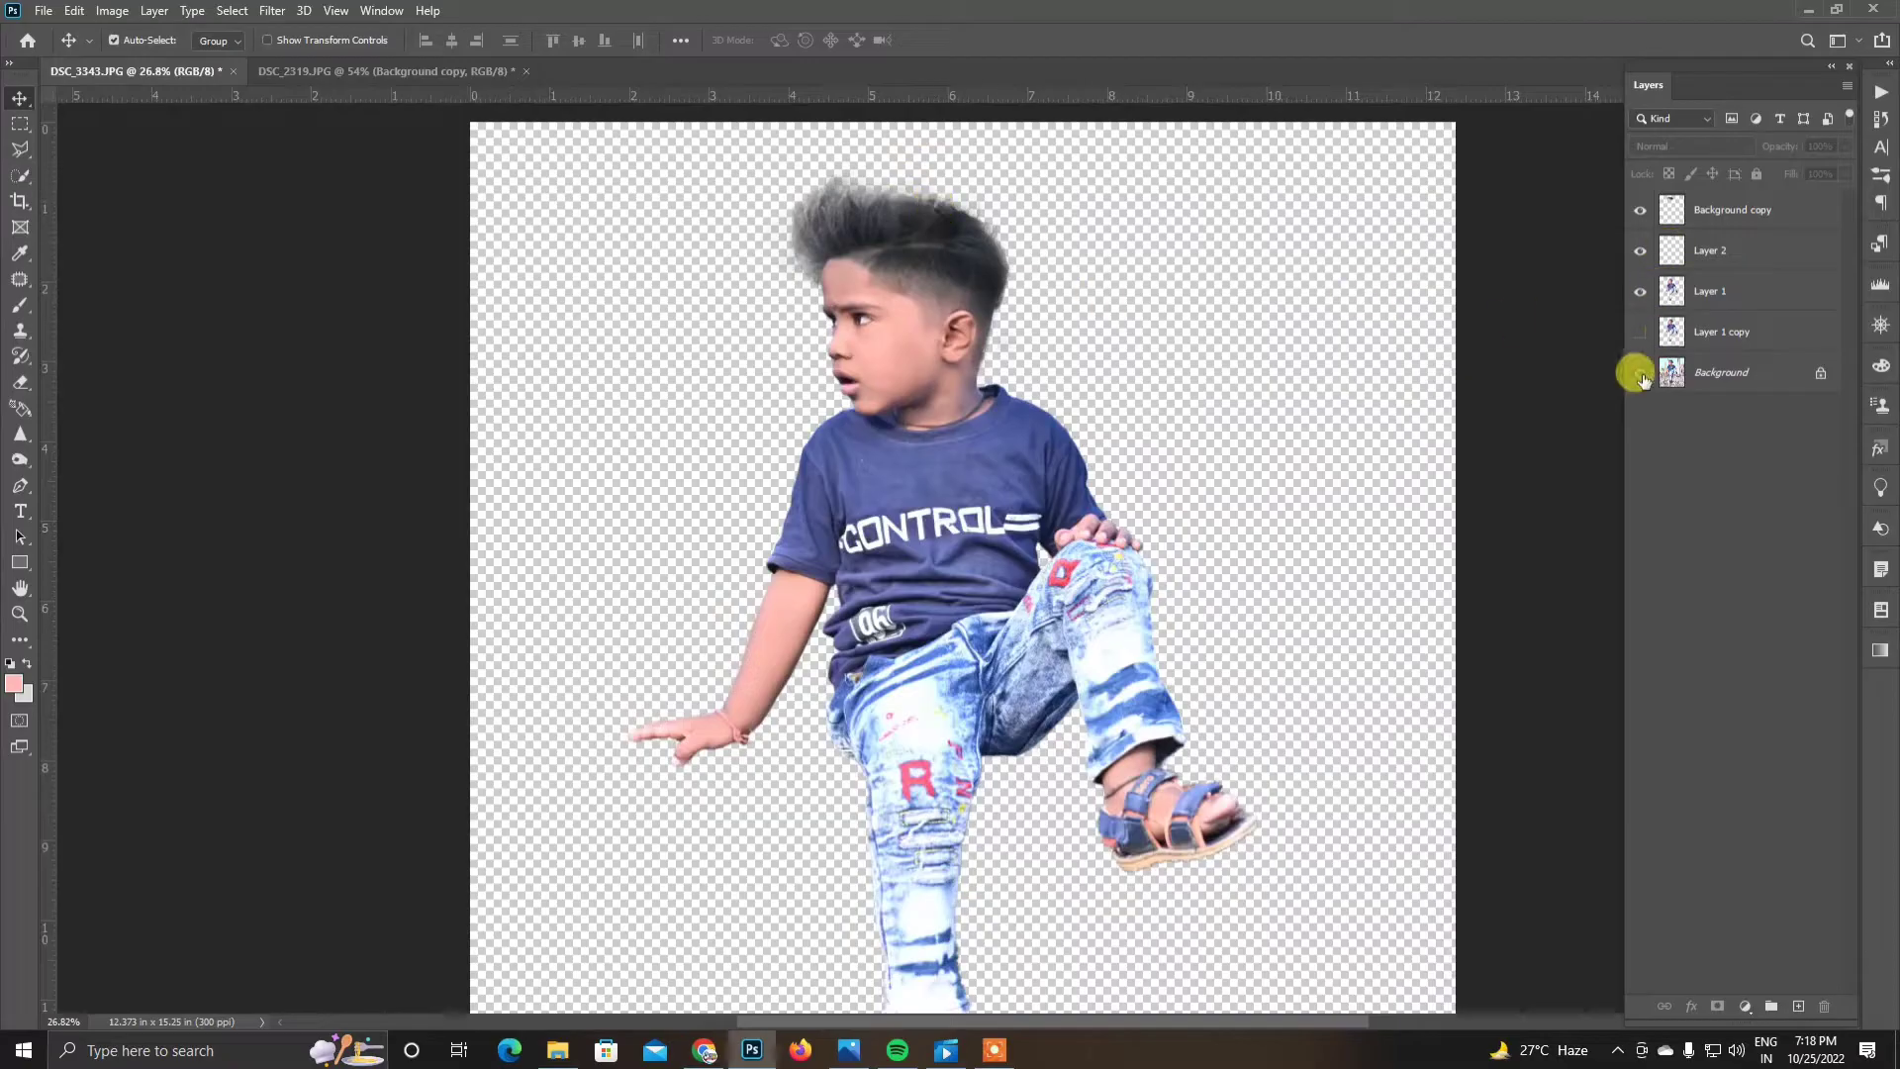
click(1640, 373)
scroll(967, 212, up, 2)
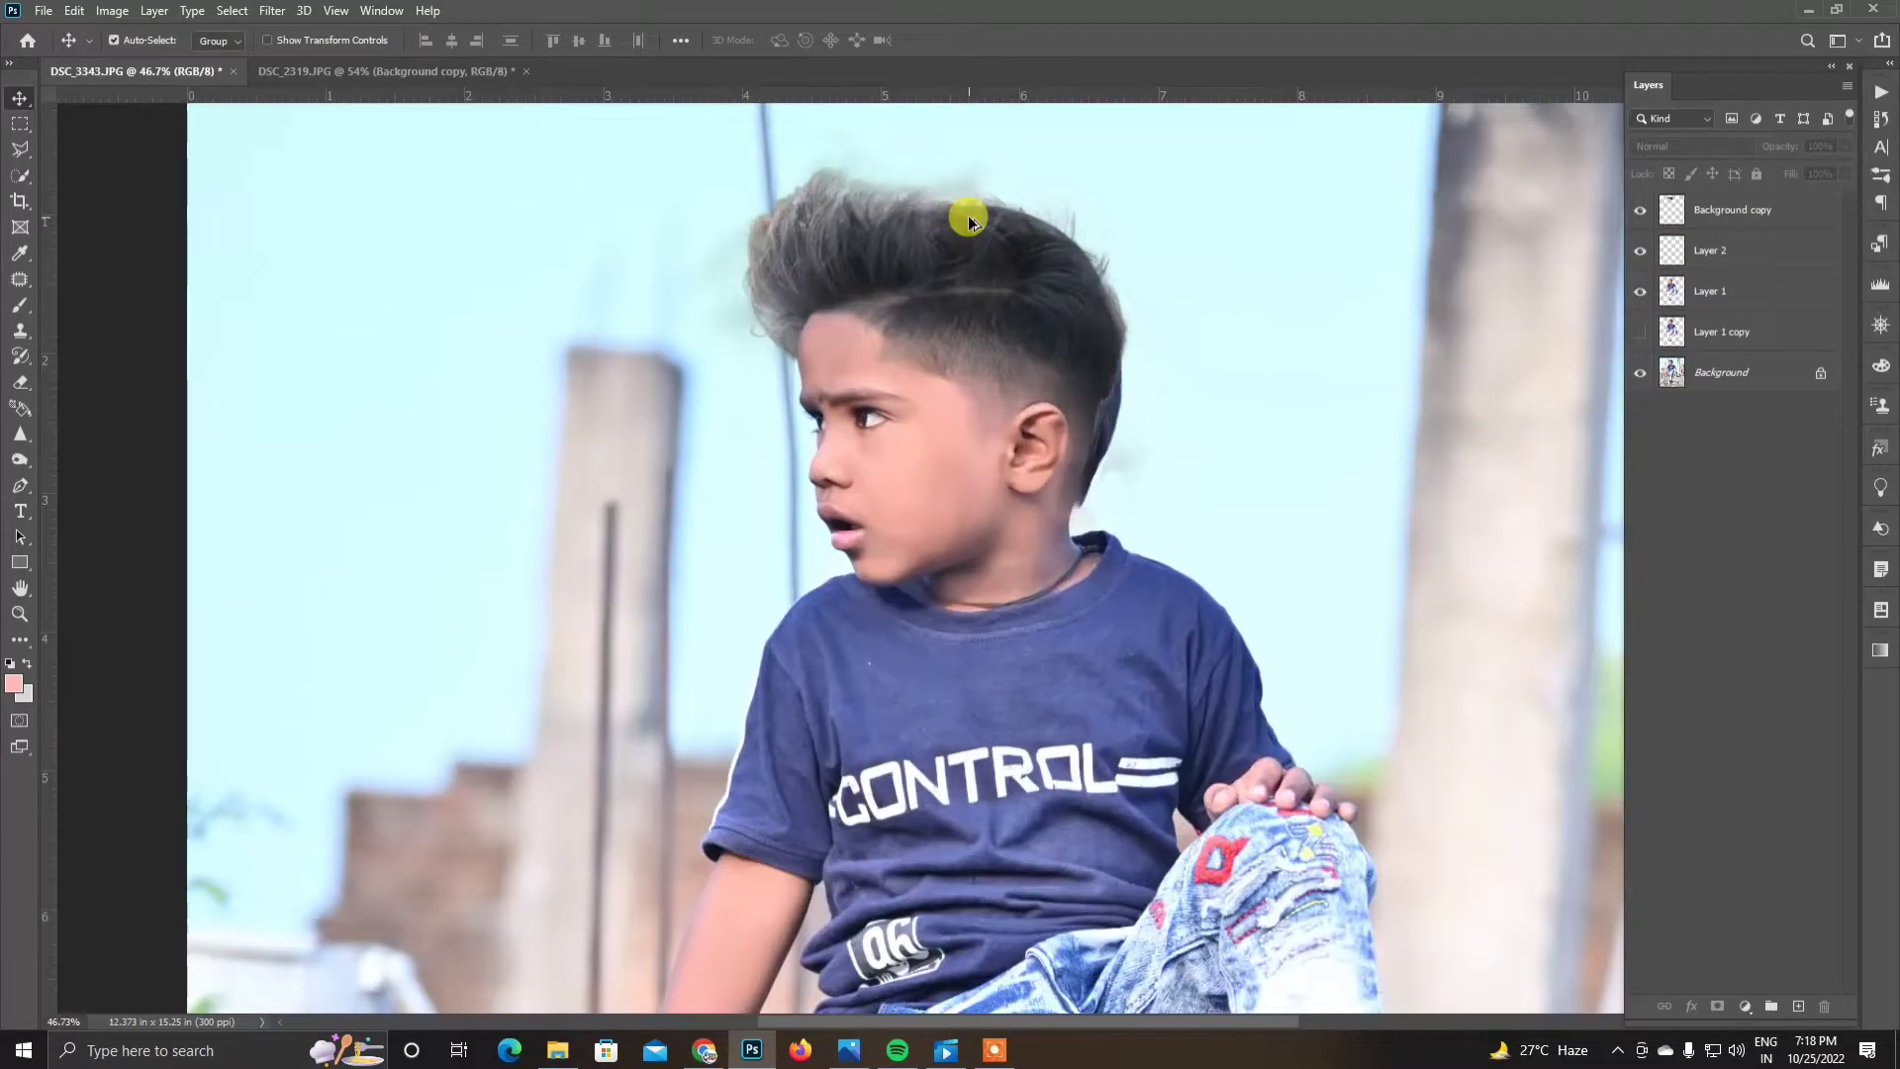
scroll(917, 195, up, 2)
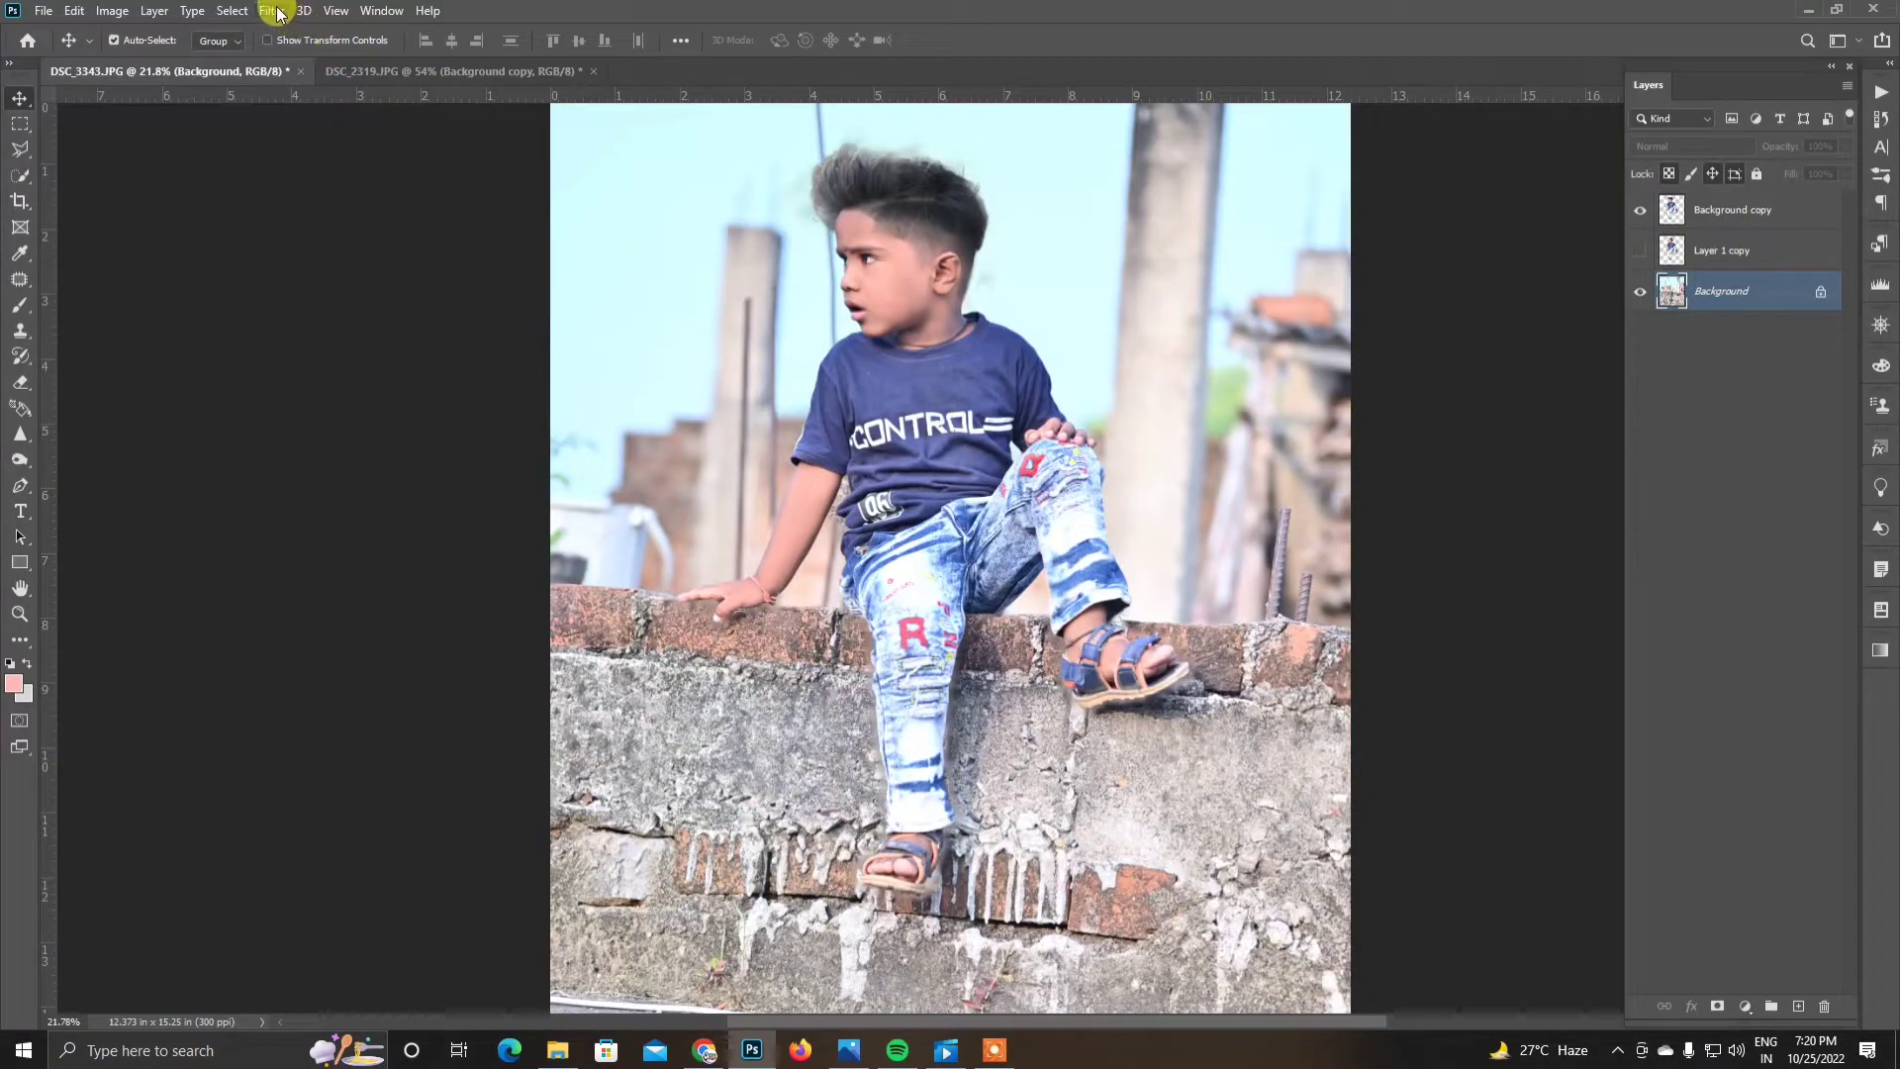
Step: In the Camera Raw Filter, boost Color Mixer saturation for reds, greens, aquas, blues and purples
click(272, 10)
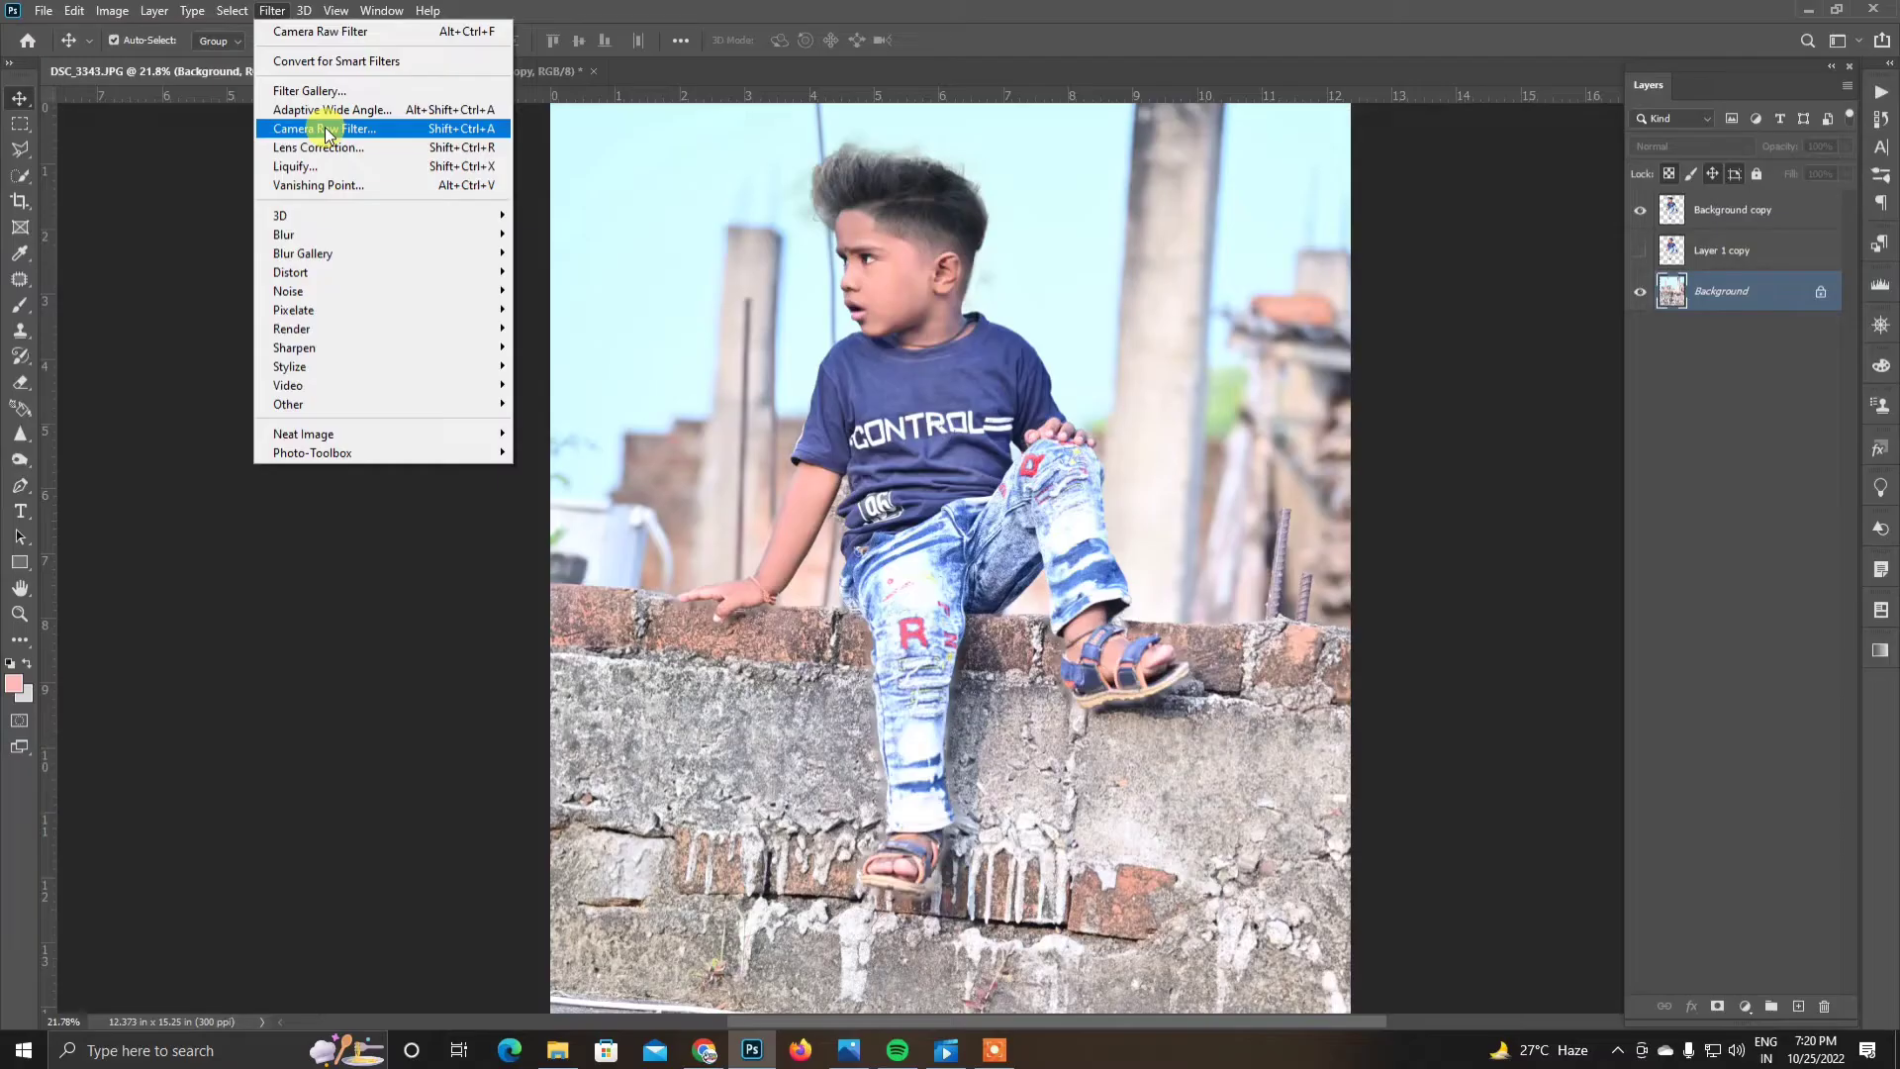
click(319, 127)
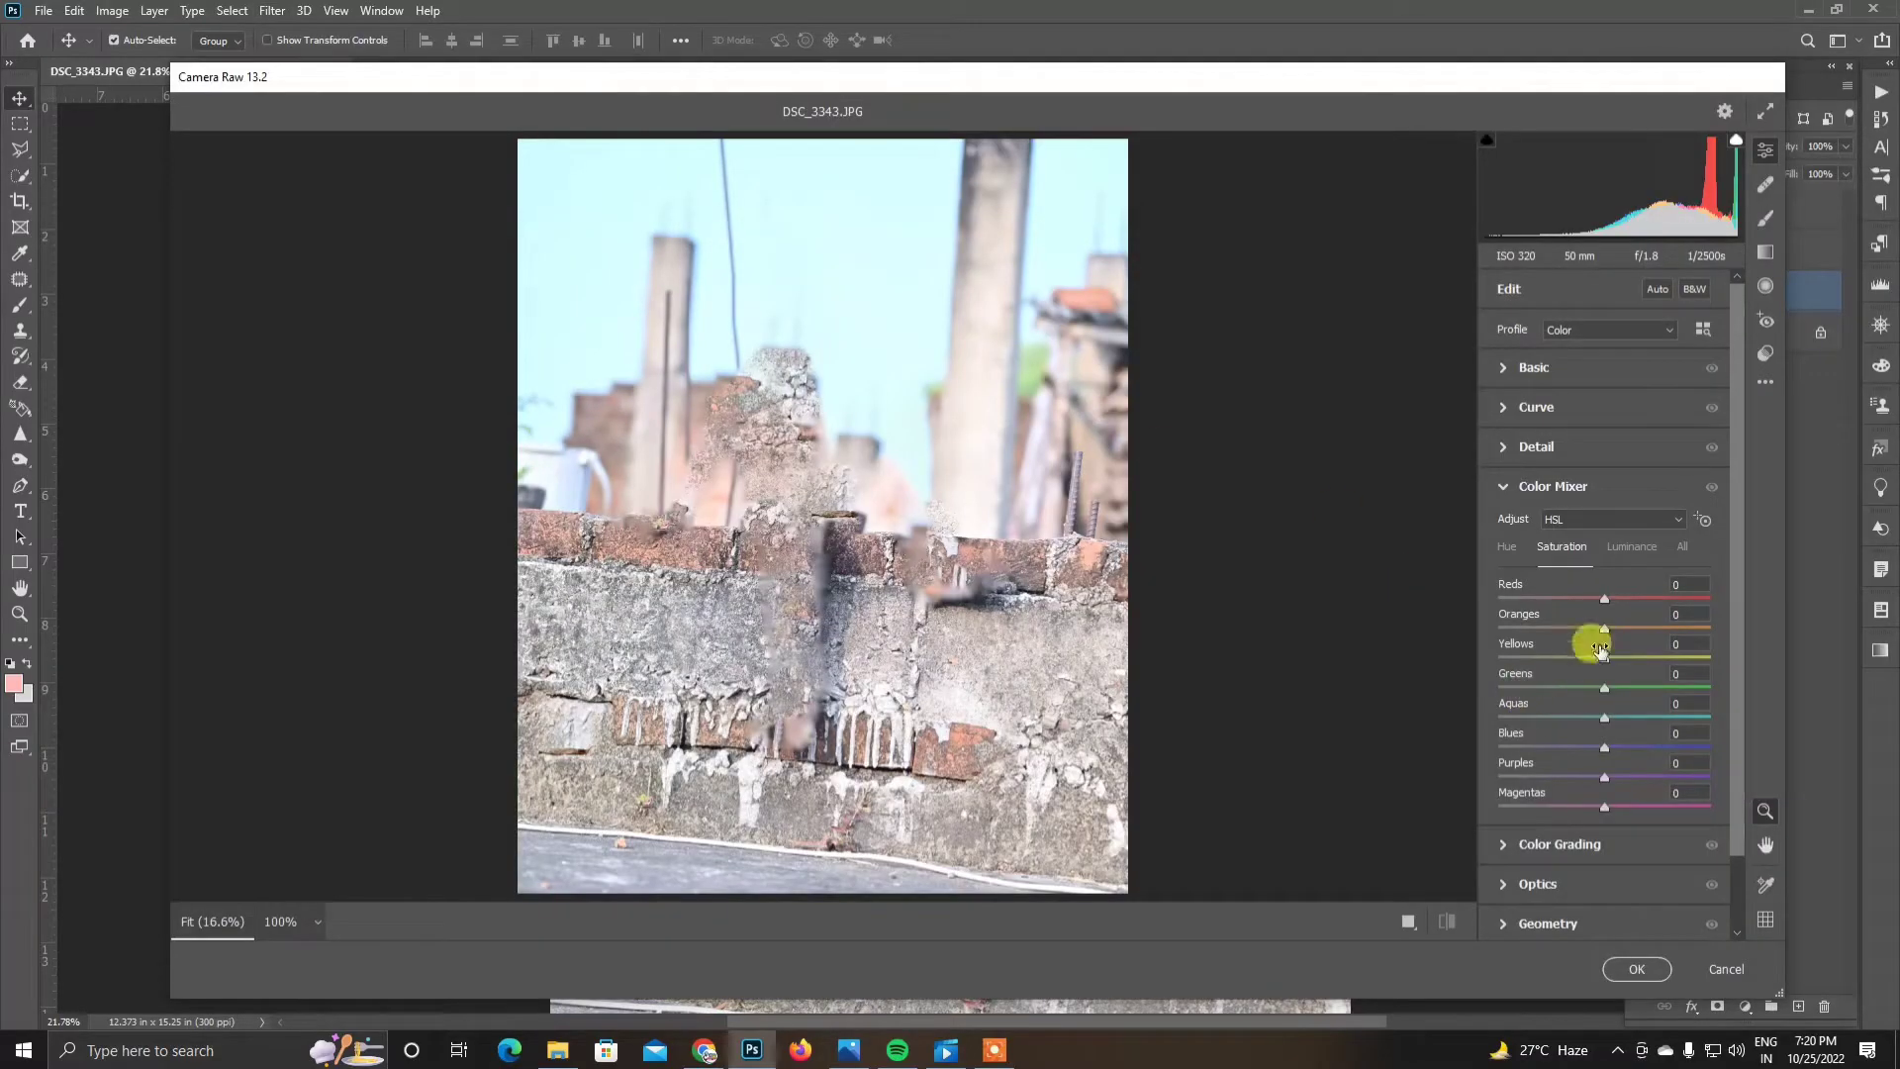
mouse_move(1605, 598)
mouse_down()
mouse_move(1692, 598)
mouse_move(1672, 658)
mouse_move(1711, 717)
mouse_up()
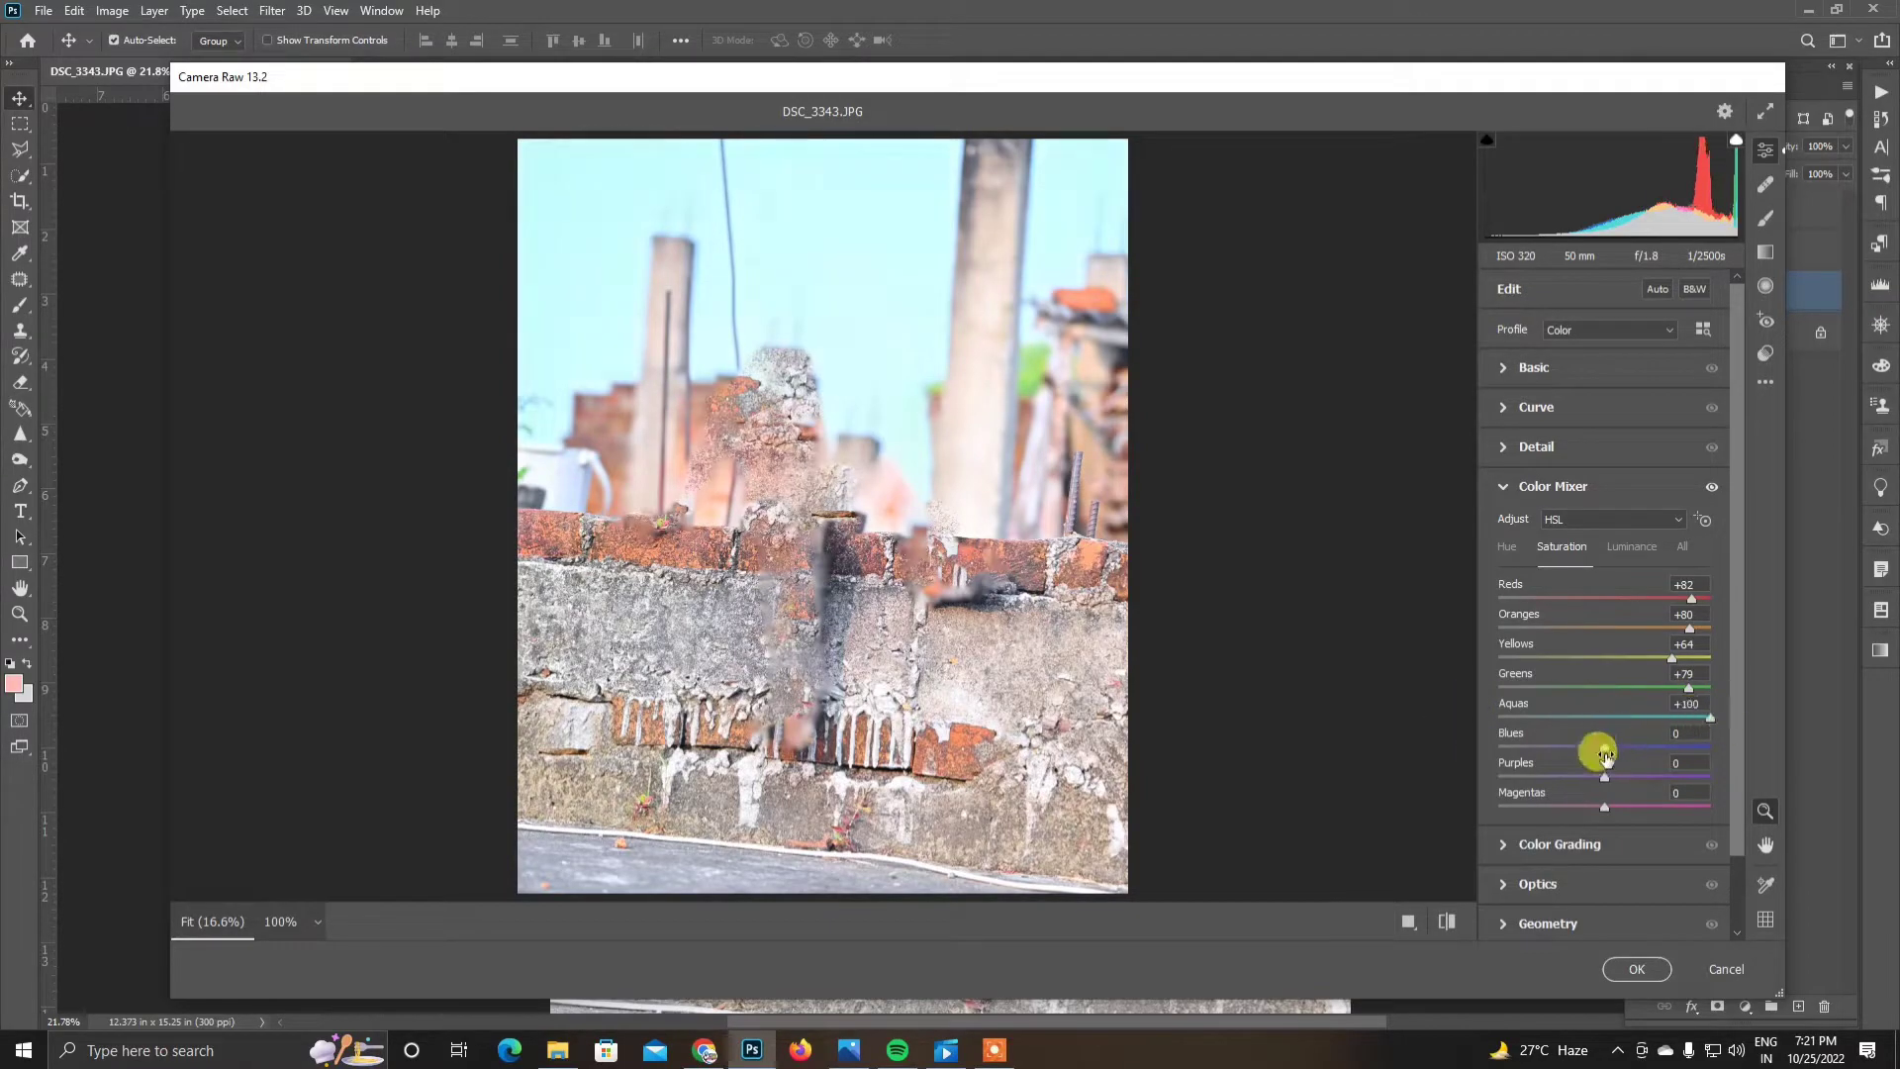
mouse_move(1605, 747)
mouse_down()
mouse_move(1714, 748)
mouse_move(1735, 768)
mouse_up()
drag(1604, 806, 1451, 818)
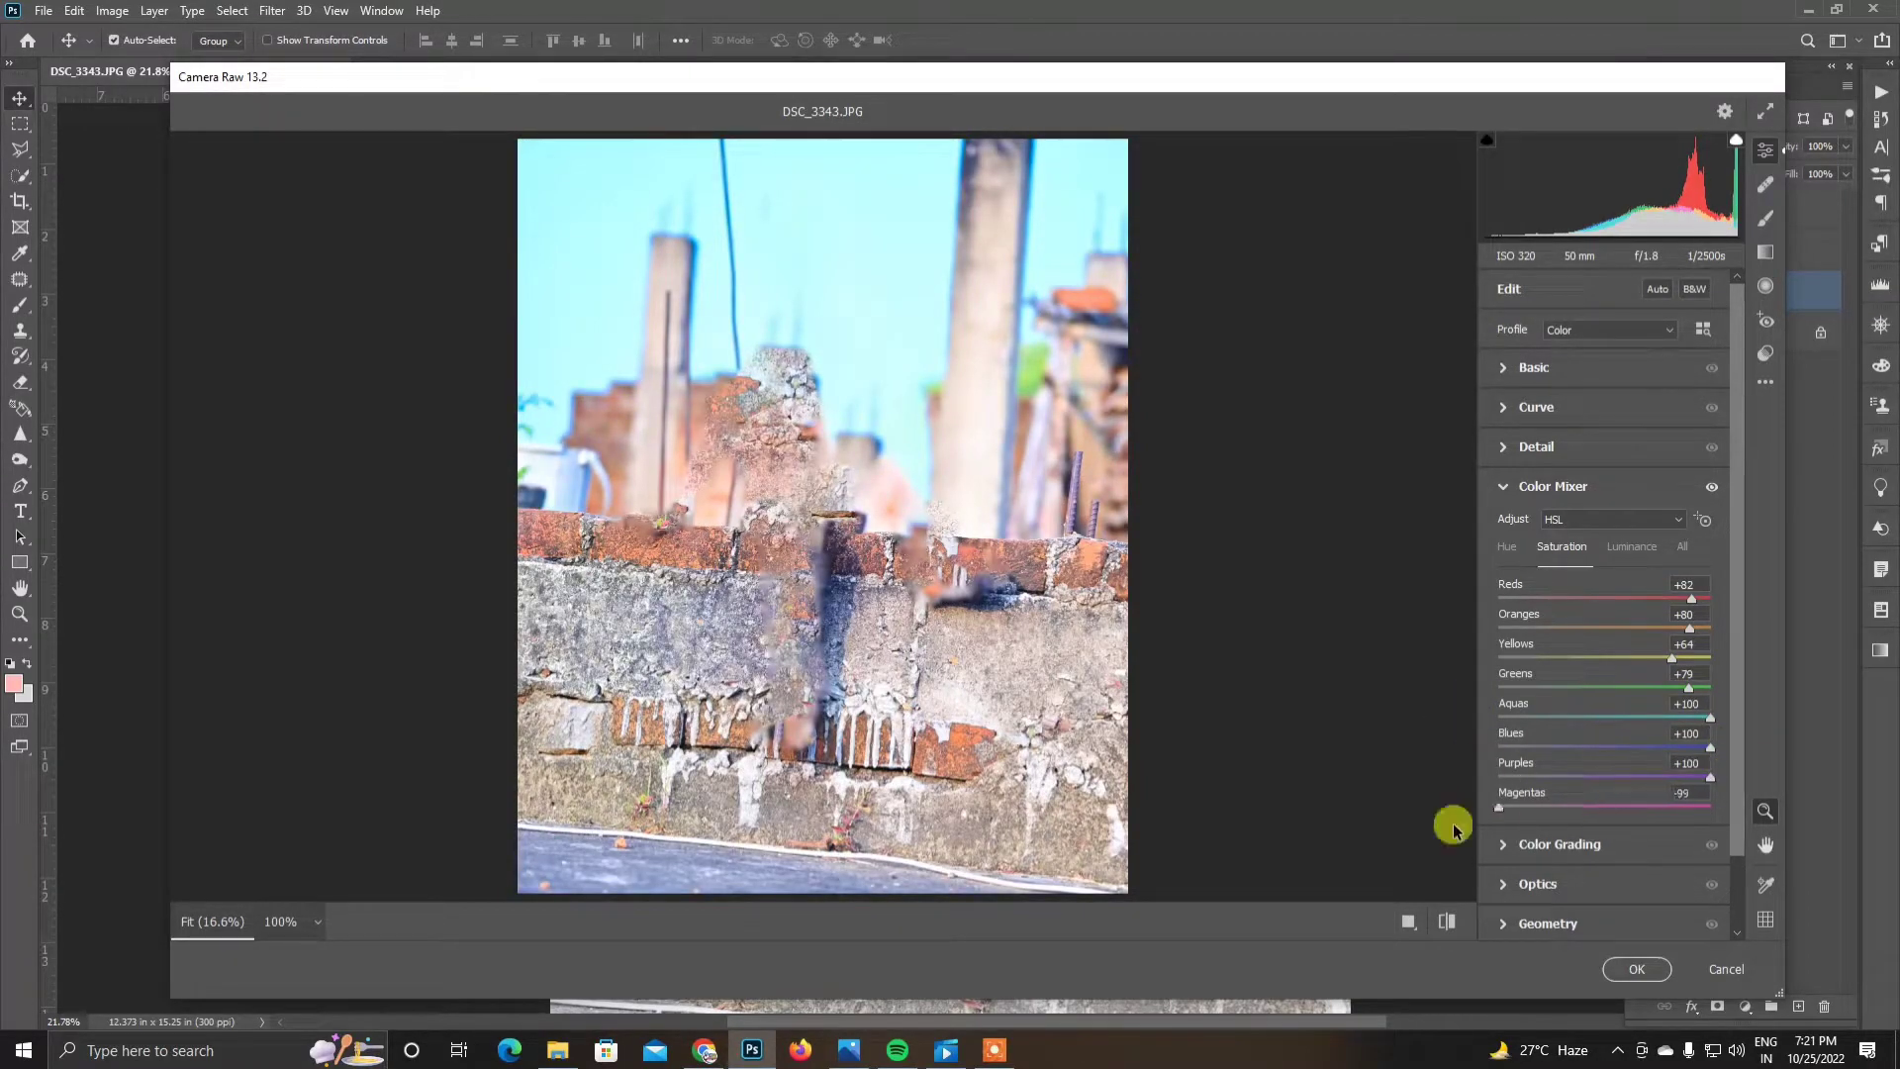
Step: Set luminance to Greens -12, Aquas -19, Magentas -46, with Blues reset to 0
click(1633, 547)
drag(1605, 686, 1592, 687)
mouse_move(1604, 716)
mouse_down()
mouse_move(1463, 720)
mouse_move(1603, 721)
mouse_move(1493, 760)
mouse_move(1647, 747)
mouse_move(1487, 787)
mouse_move(1616, 795)
mouse_up()
double_click(1645, 745)
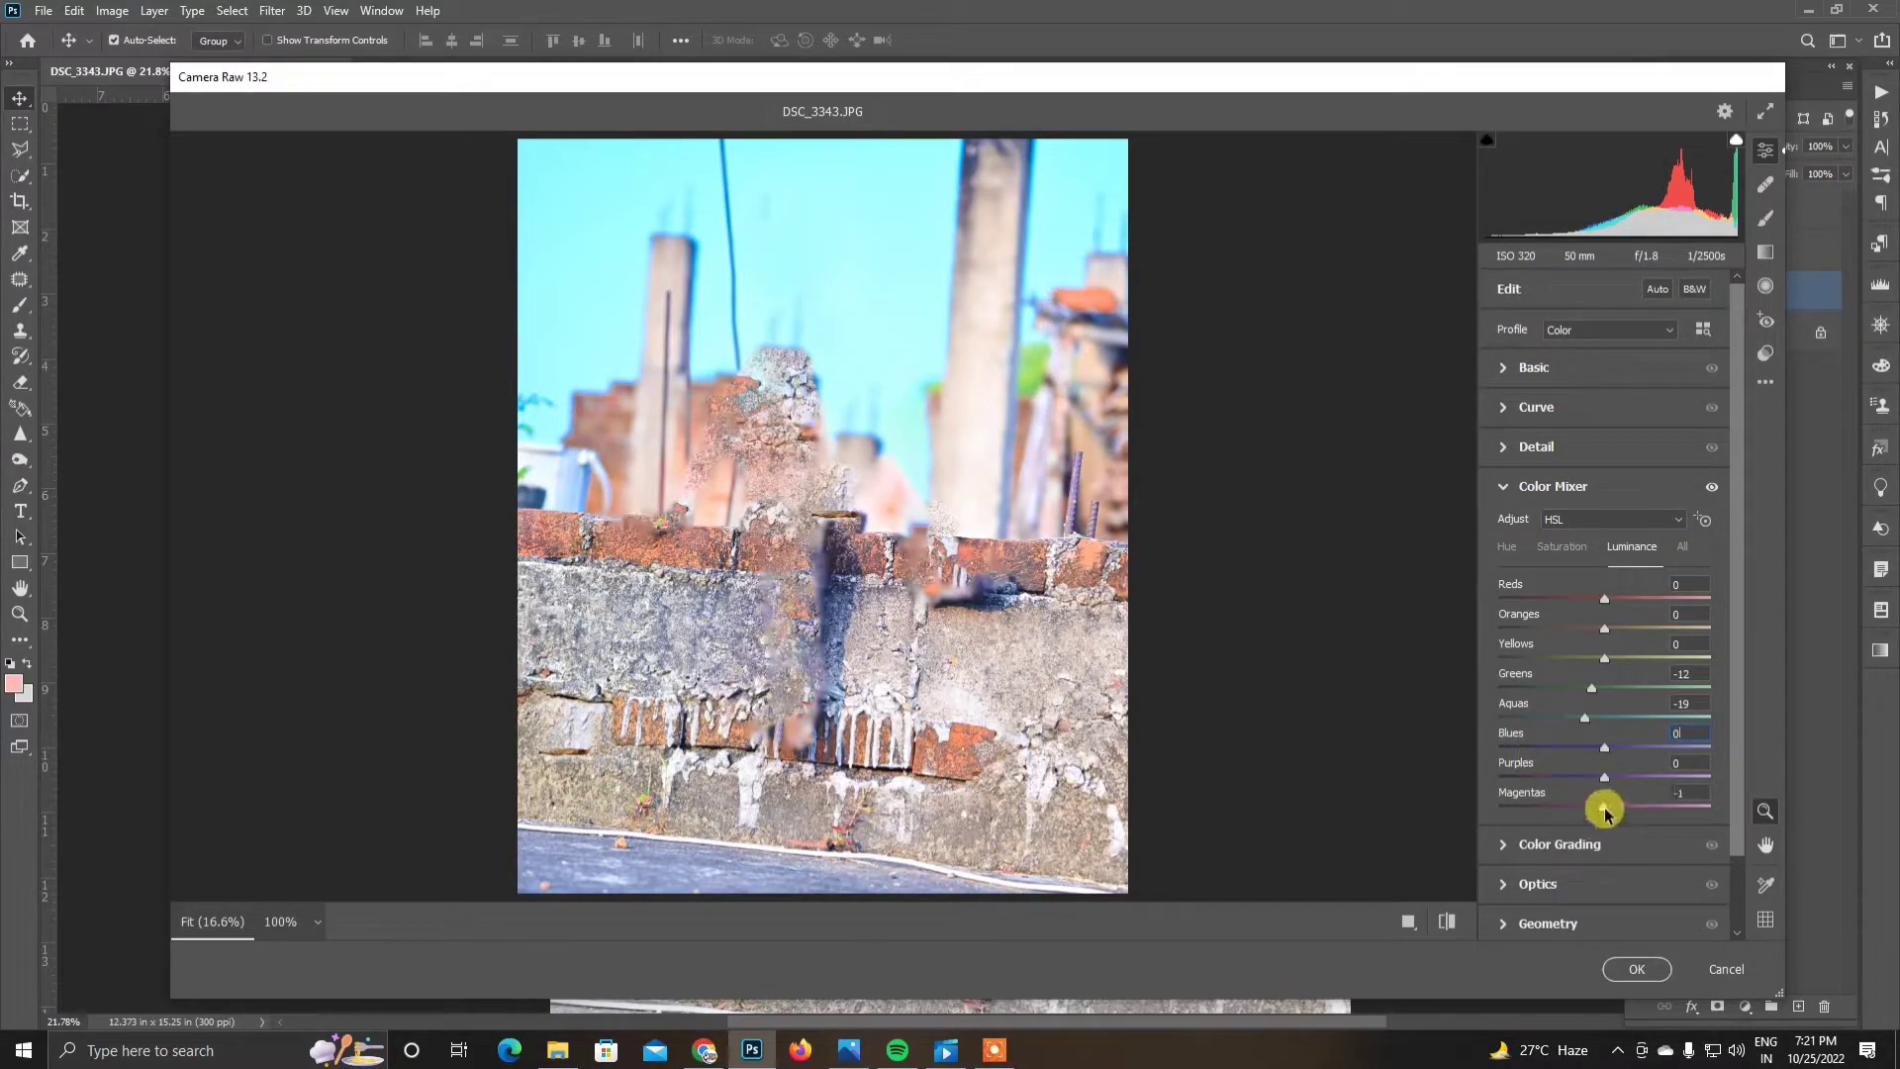
mouse_move(1605, 807)
mouse_down()
mouse_move(1443, 828)
mouse_move(1556, 822)
mouse_up()
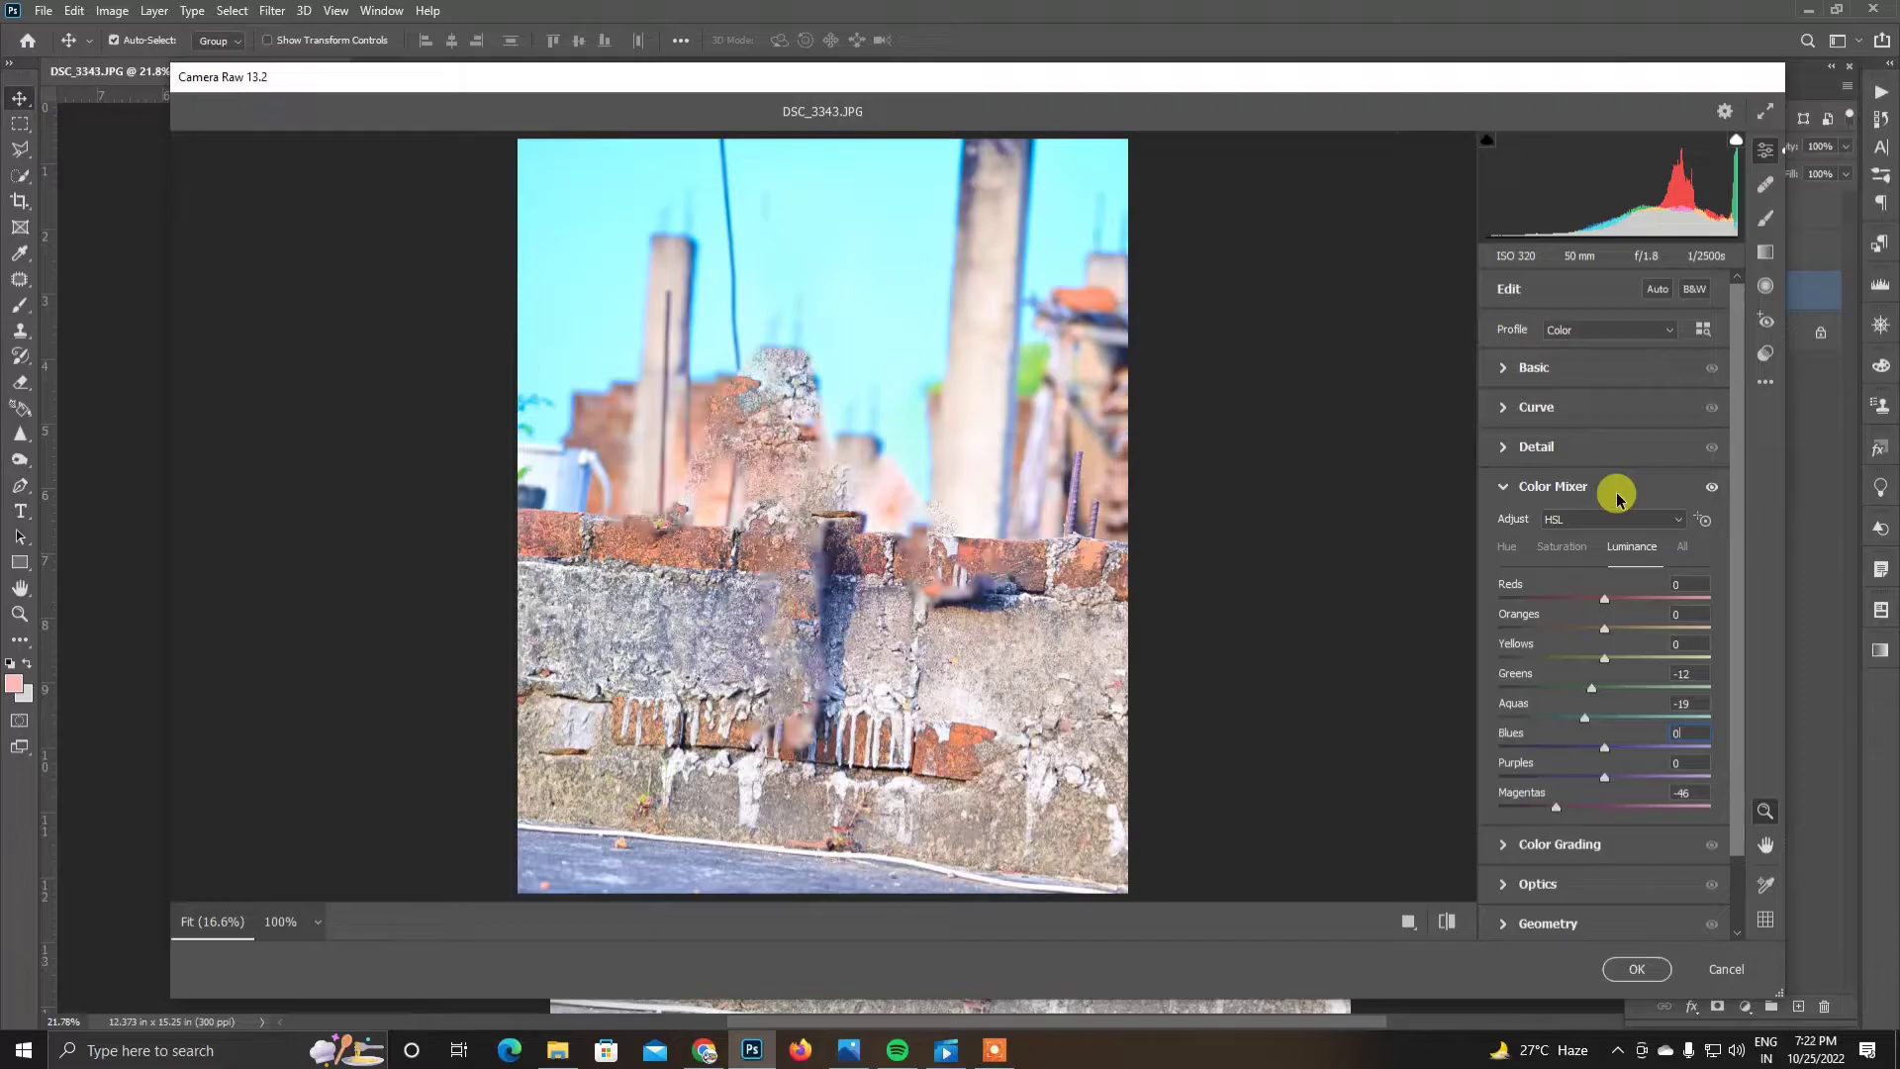
scroll(1735, 806, down, 2)
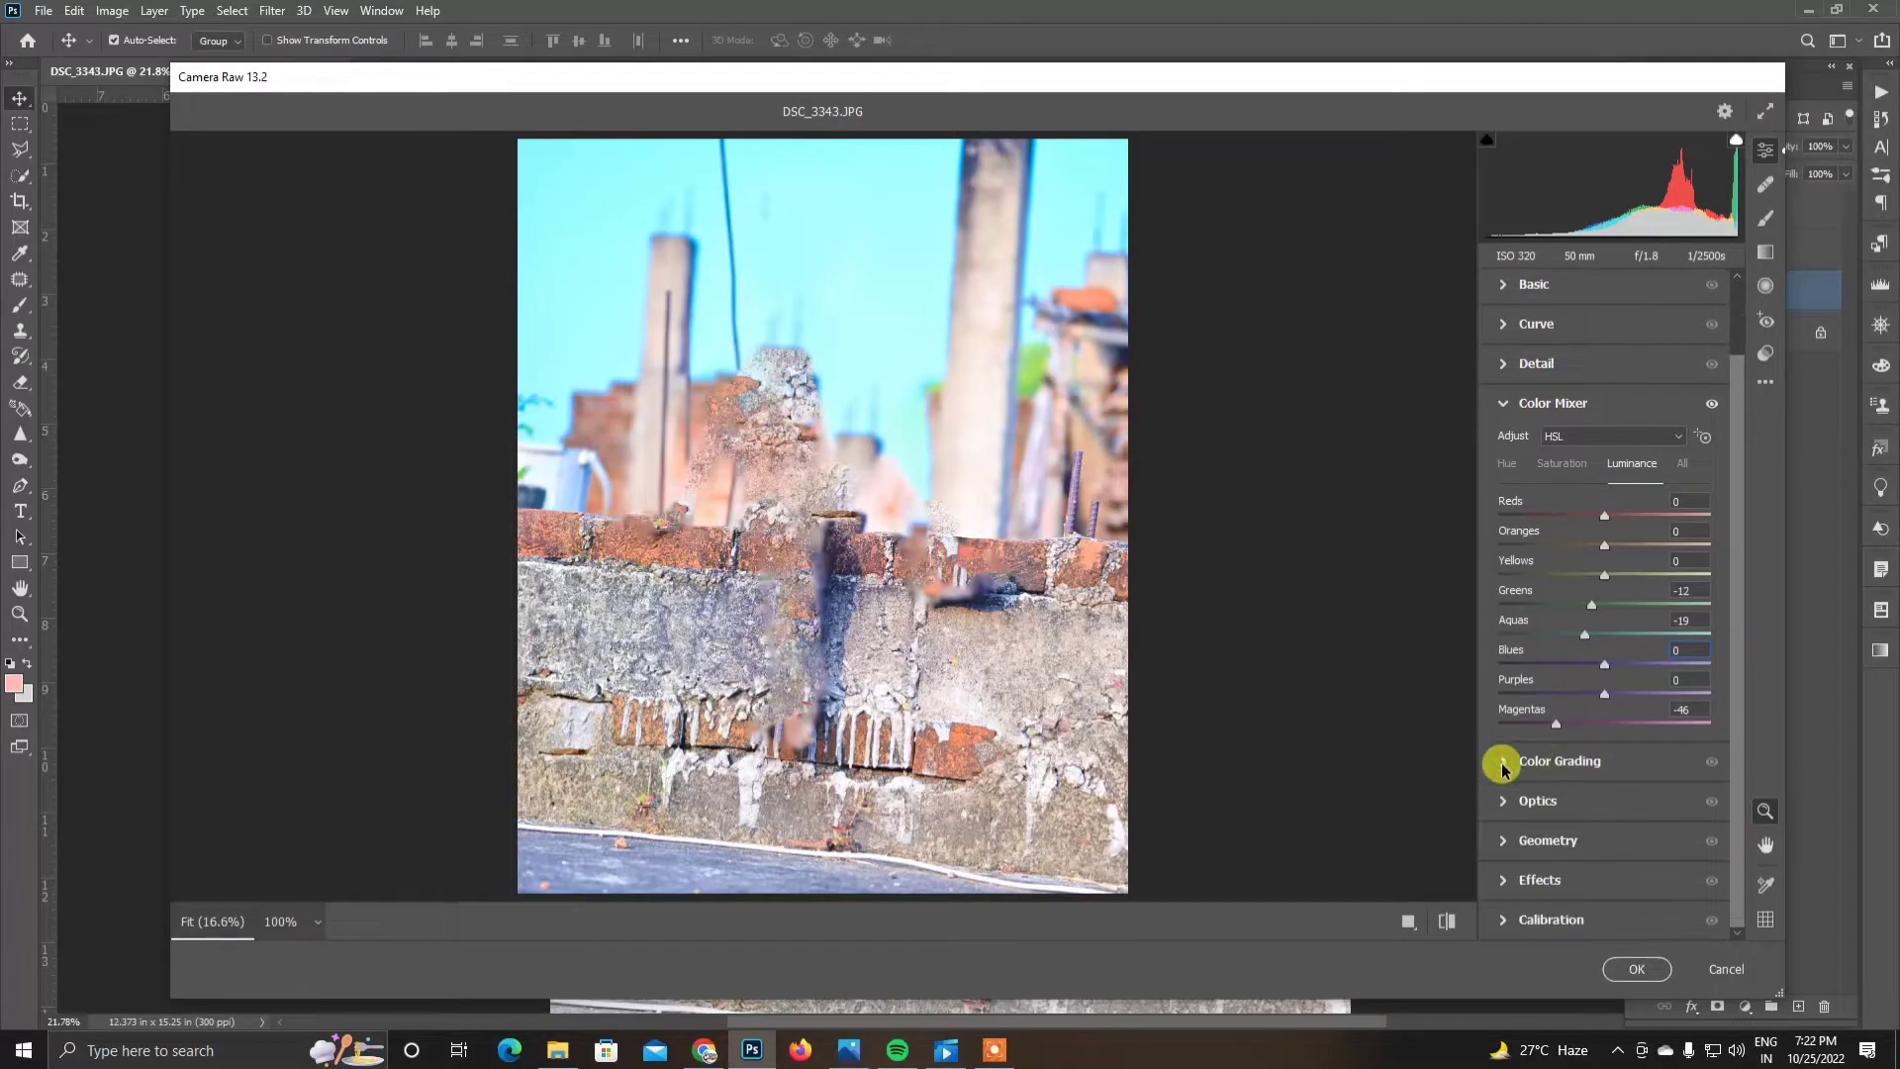
Step: In Color Grading, tint midtones and shadows blue, highlights magenta, blending 65
click(1504, 762)
drag(1505, 661, 1512, 689)
drag(1605, 517, 1580, 525)
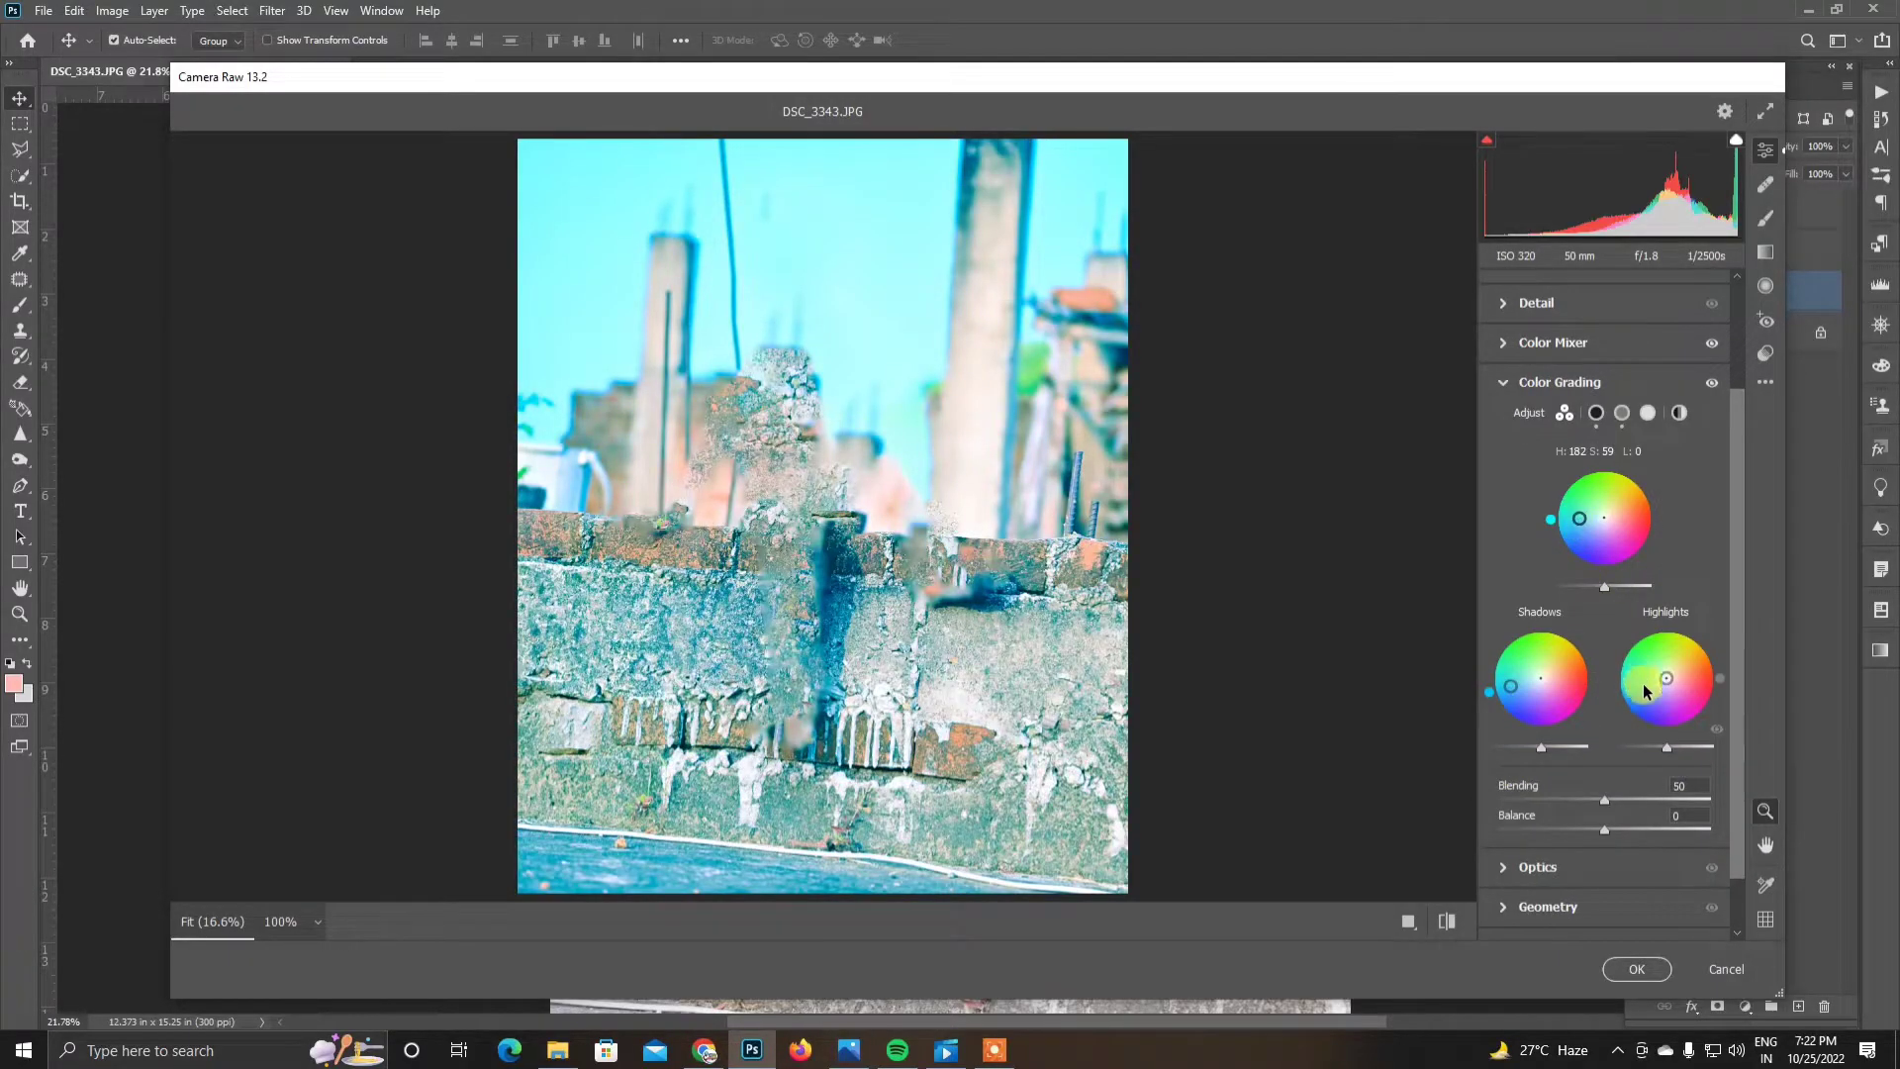
drag(1643, 690, 1672, 704)
drag(1580, 518, 1632, 524)
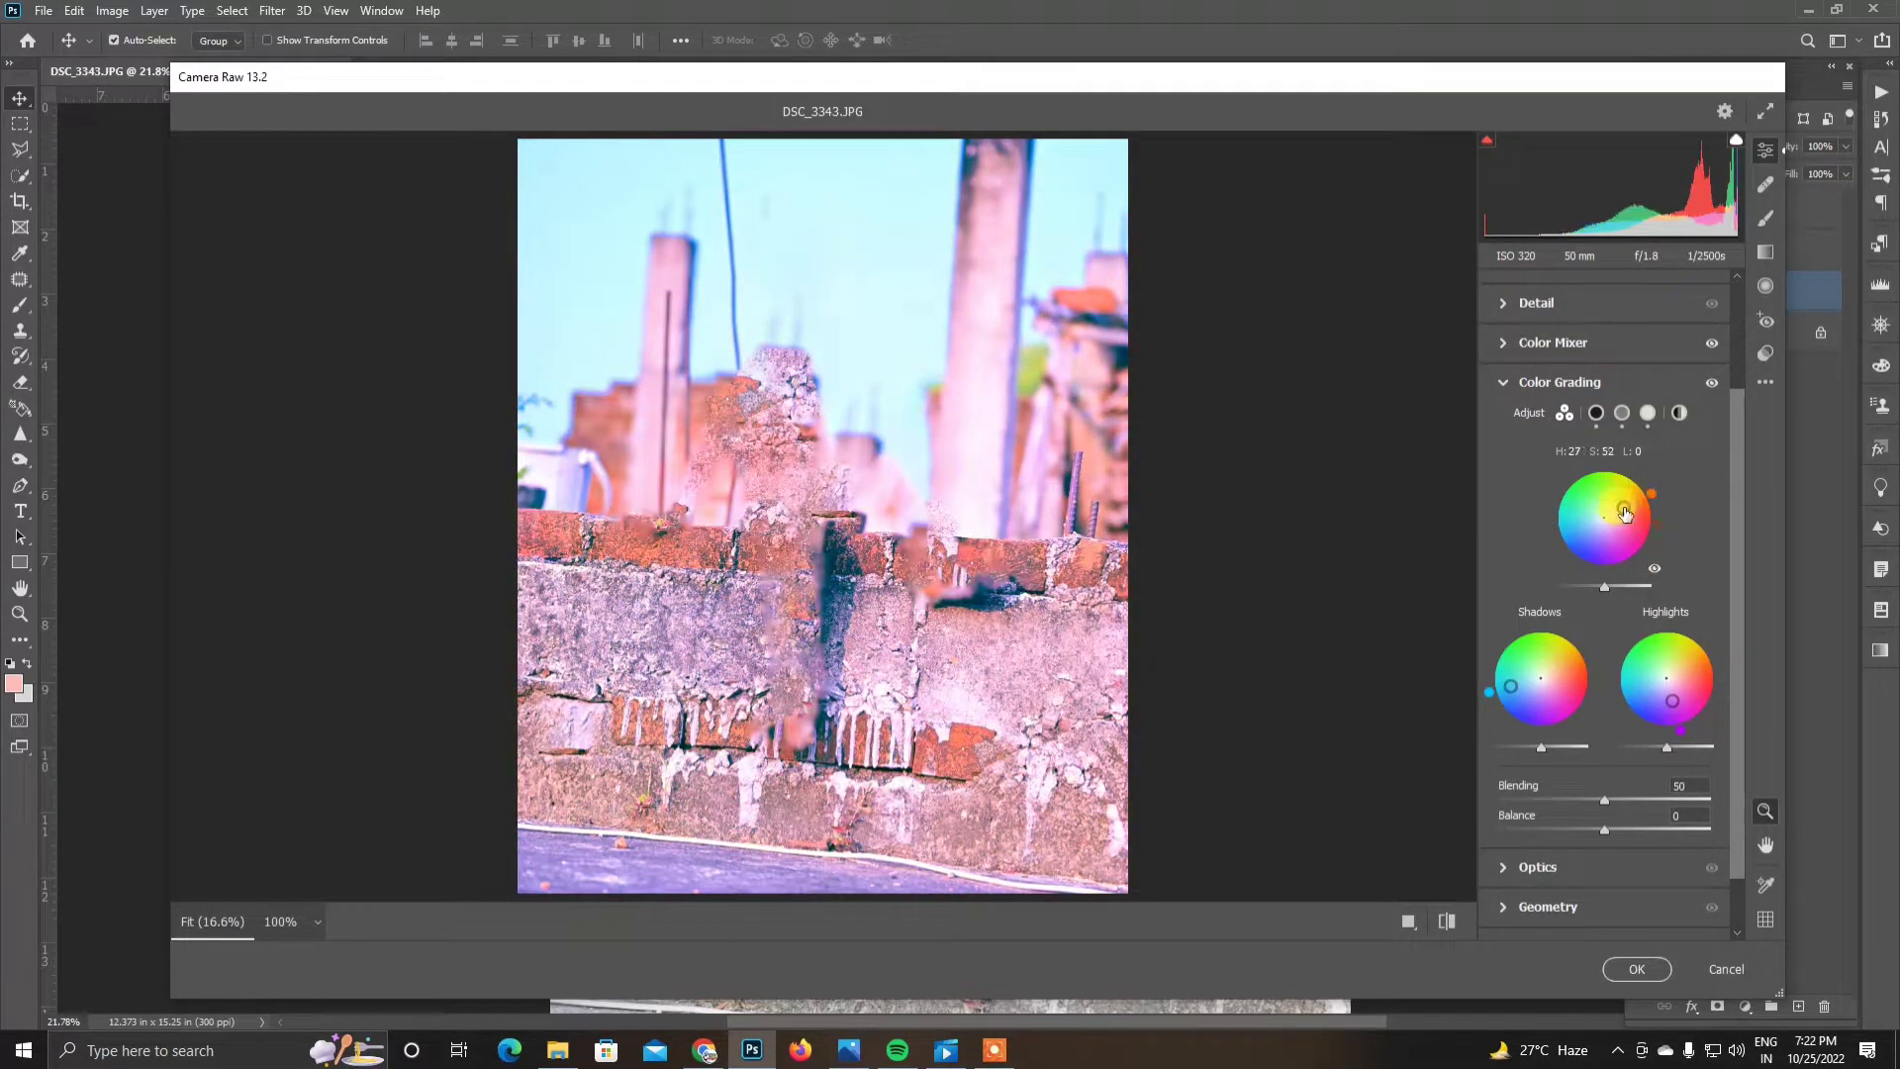
drag(1631, 526, 1573, 539)
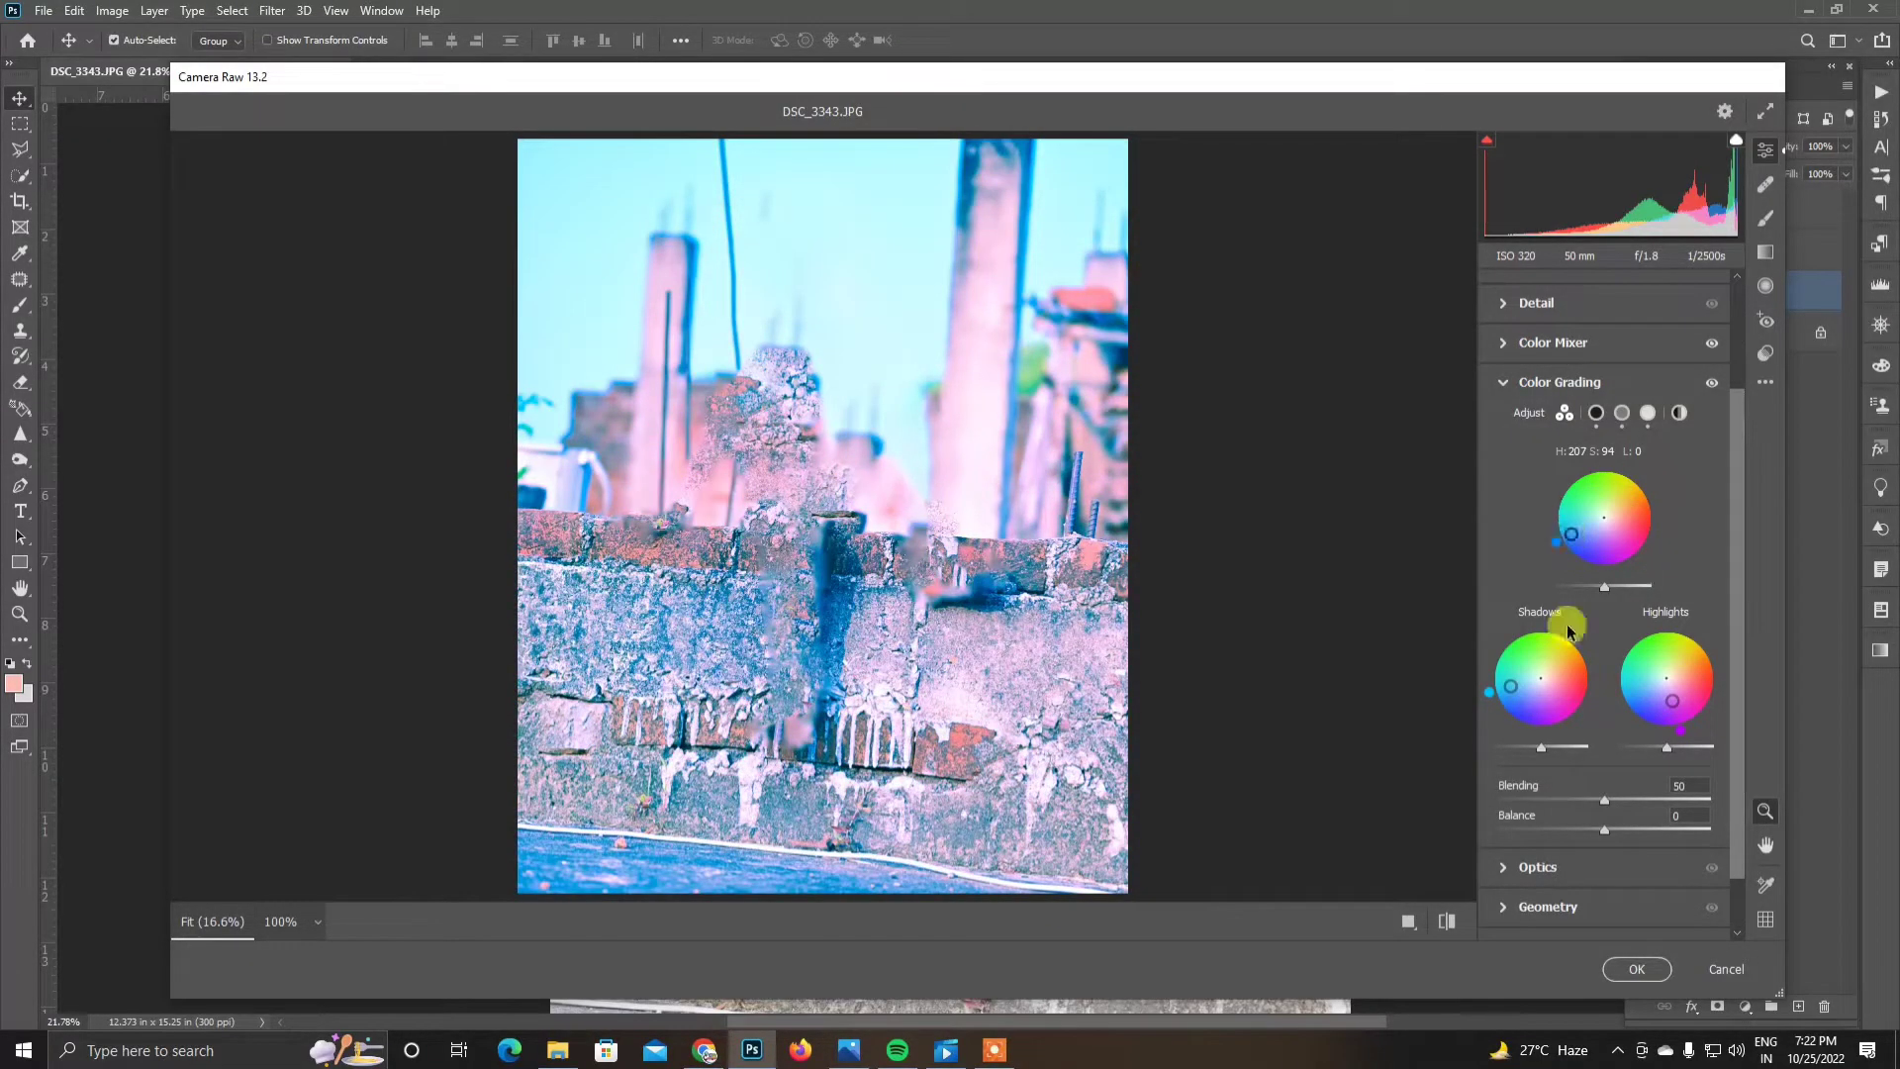
drag(1511, 686, 1514, 697)
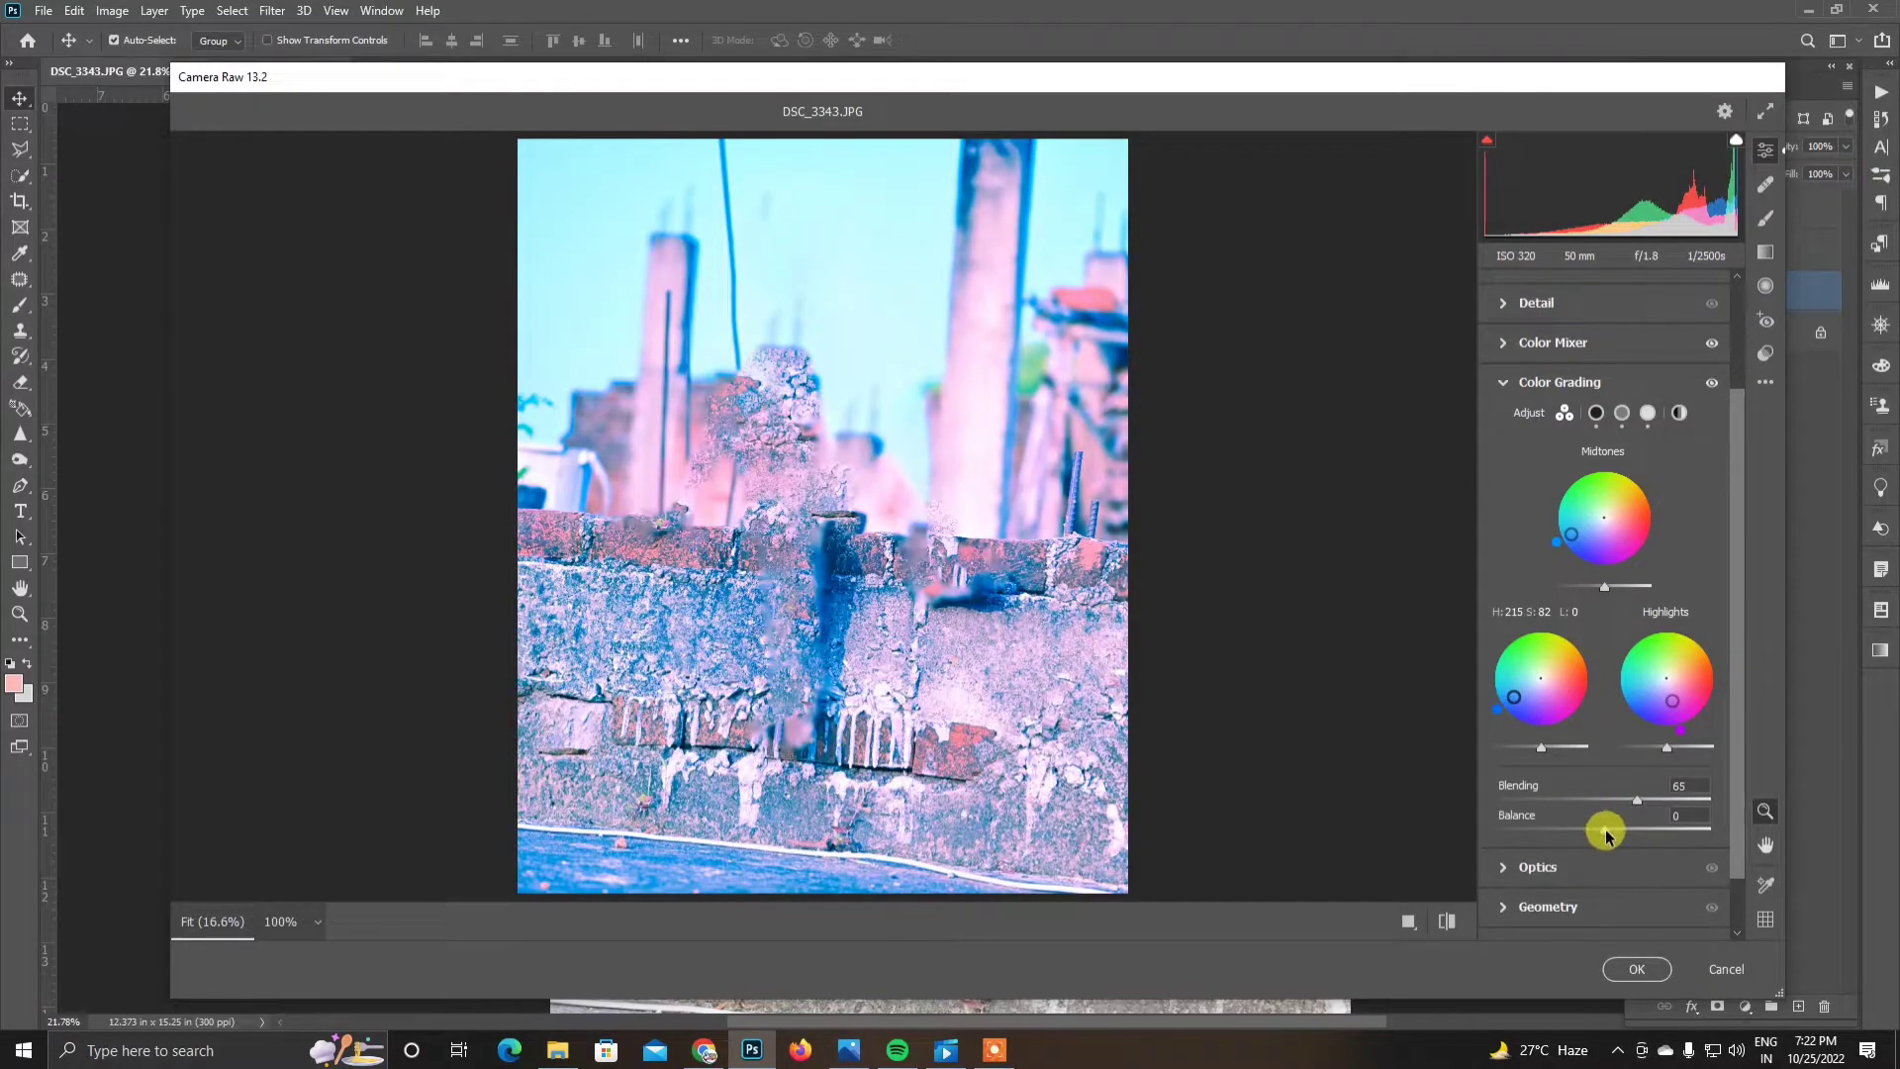
scroll(1707, 772, down, 1)
click(1503, 801)
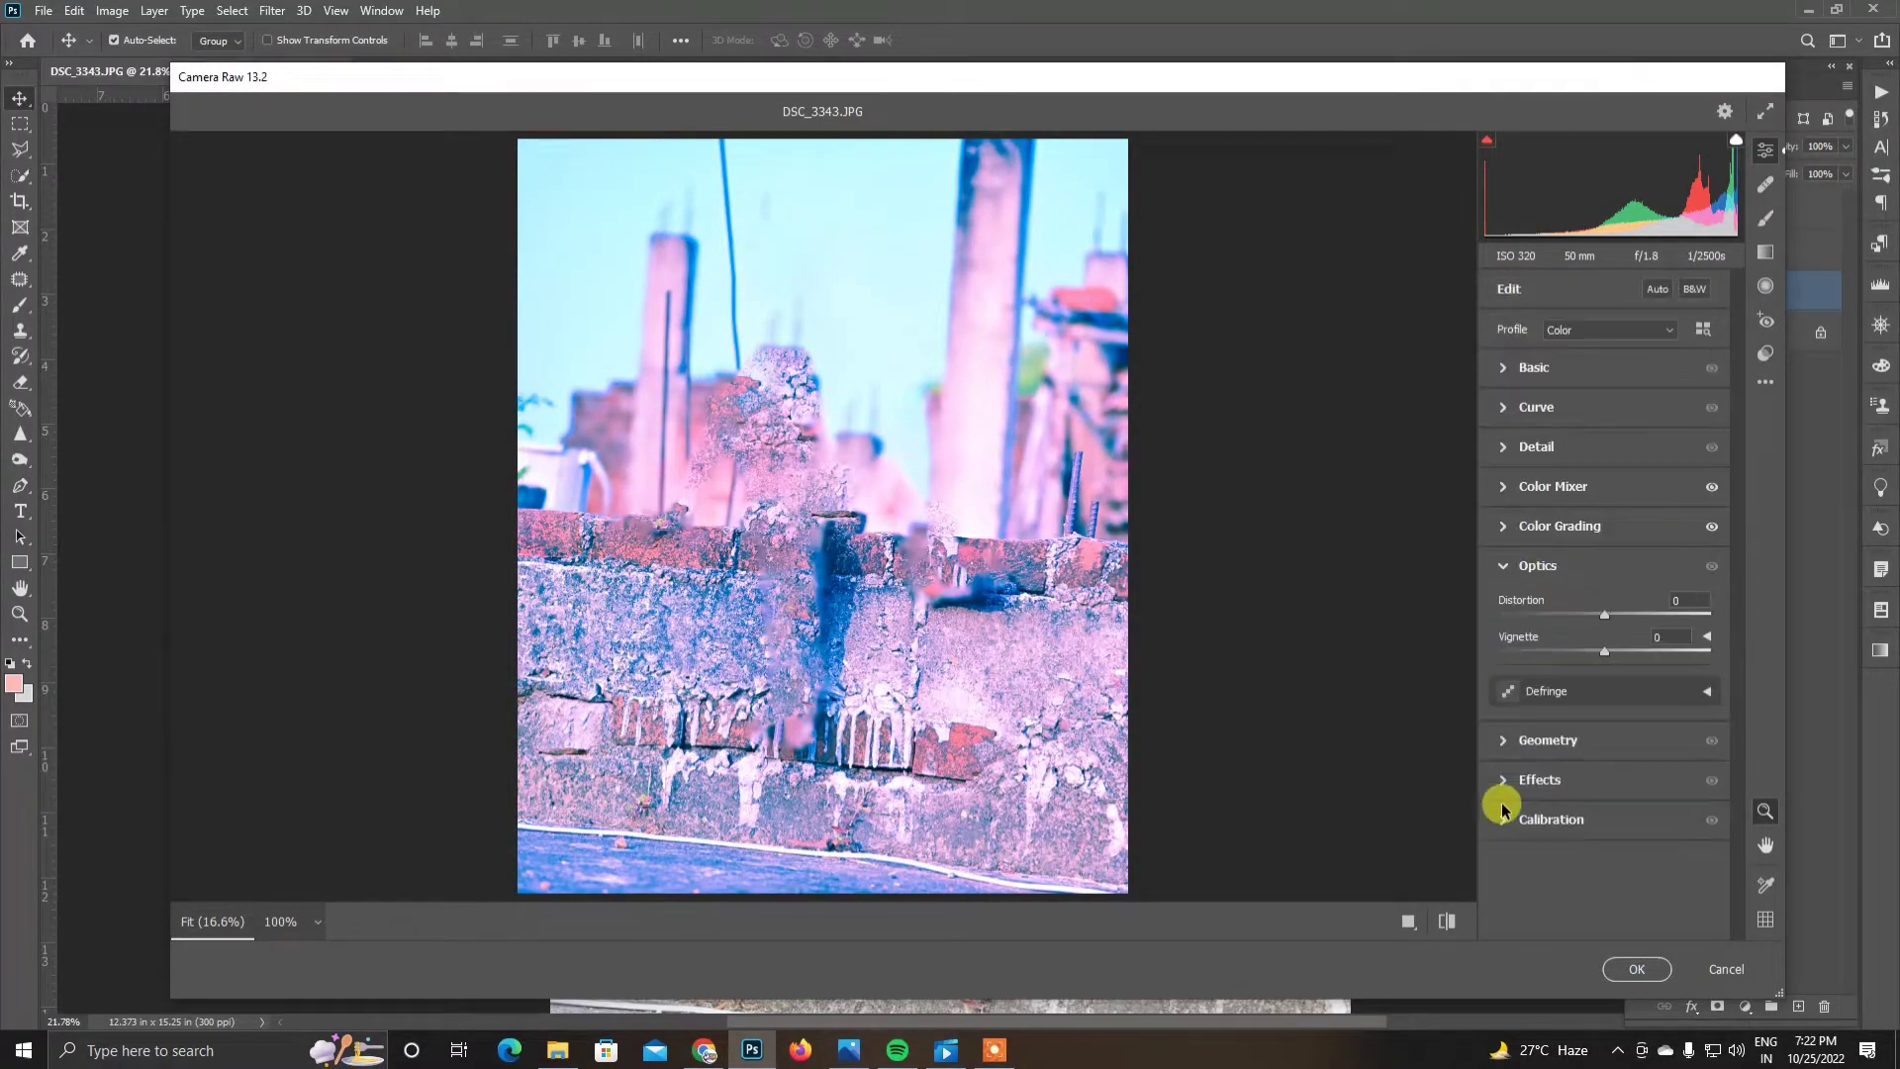
click(1549, 777)
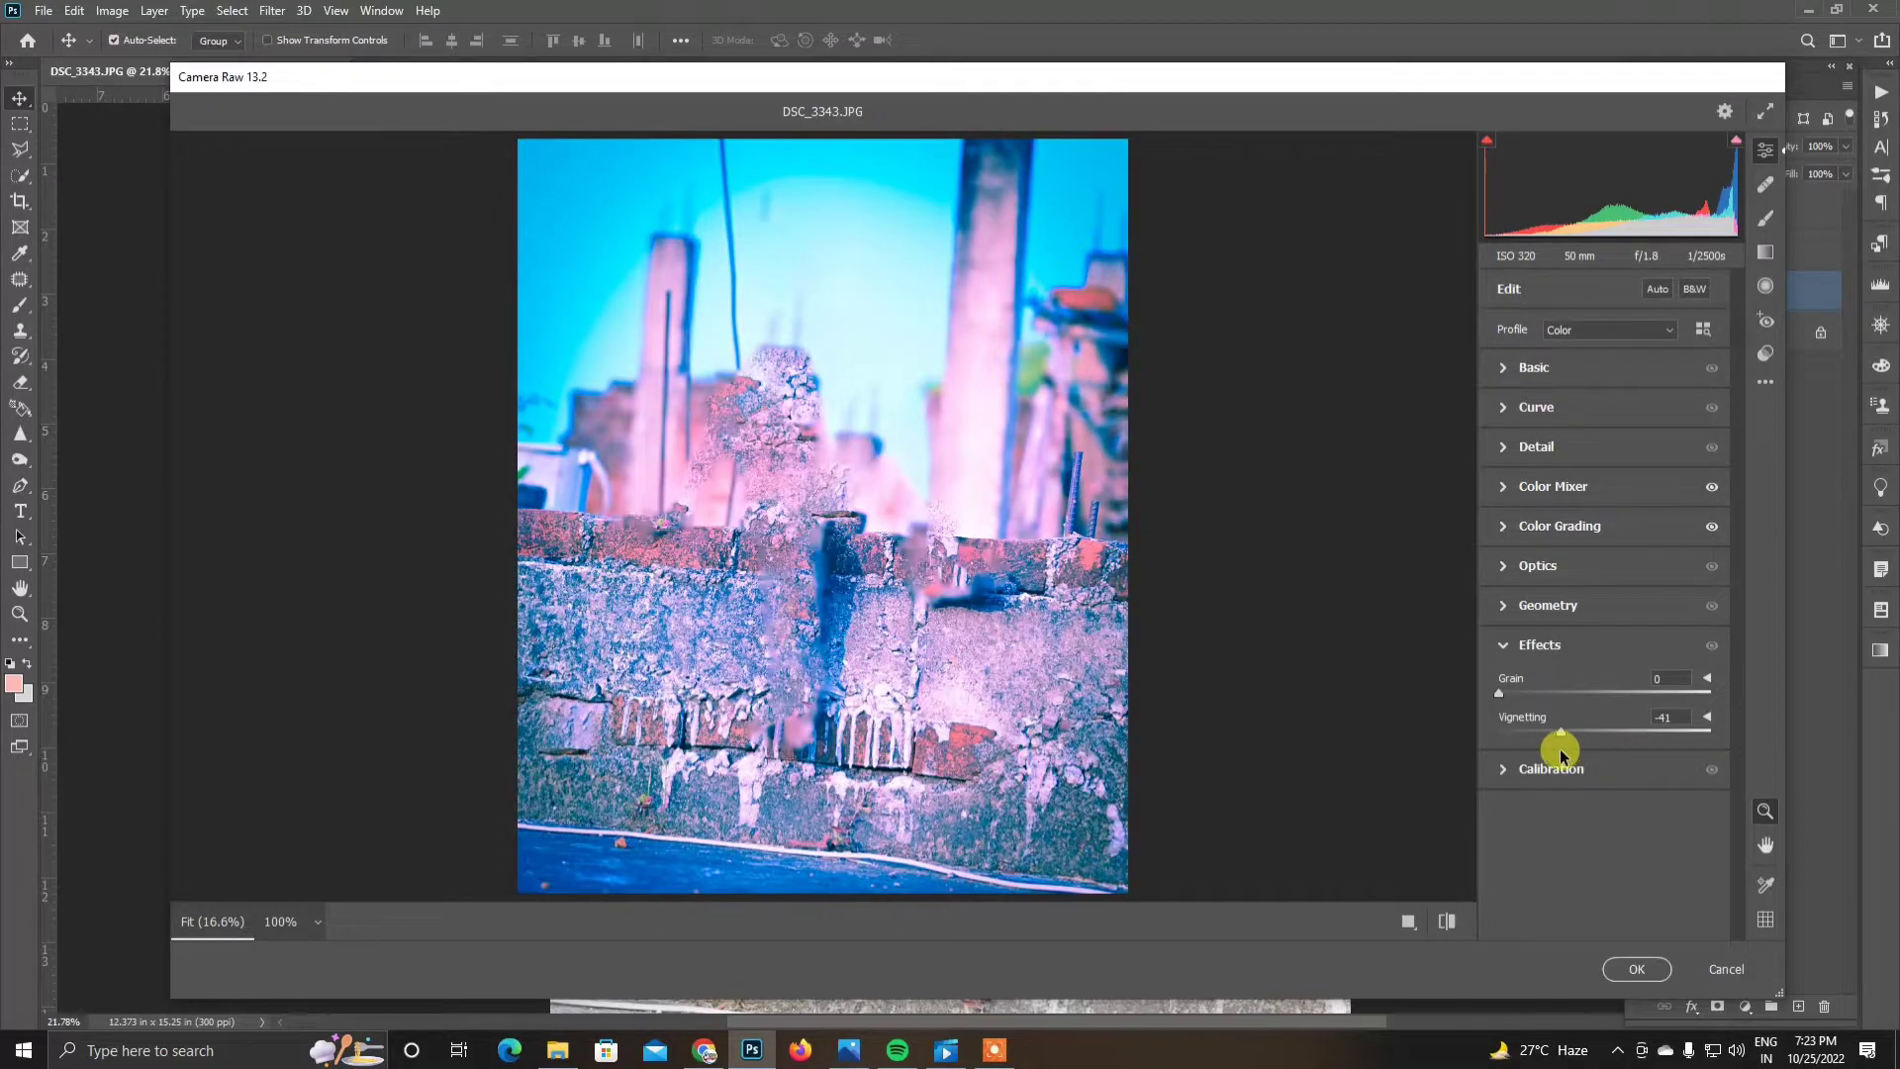
Step: Apply a -41 vignette and shift the Calibration shadow tint and red and green primaries
mouse_move(1615, 738)
mouse_down()
mouse_move(1540, 750)
mouse_move(1669, 700)
mouse_move(1523, 653)
mouse_up()
click(1529, 769)
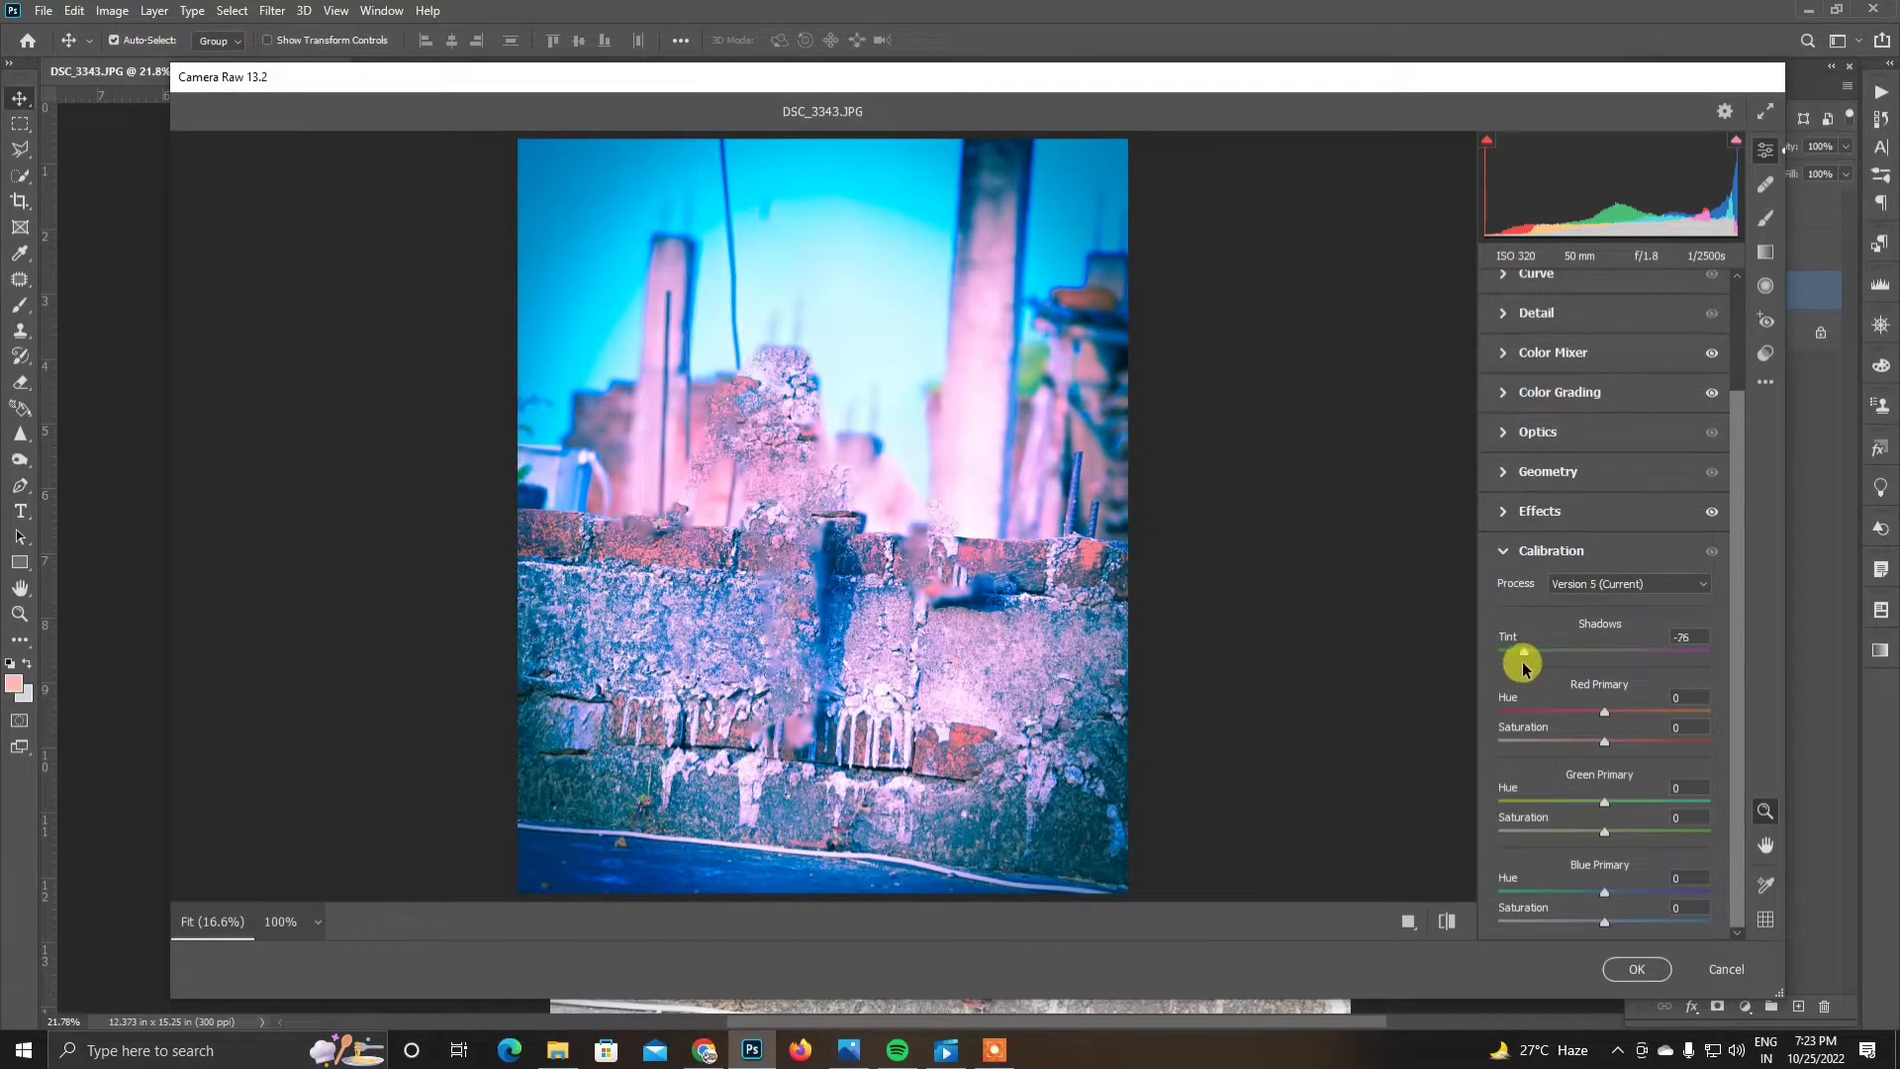
mouse_move(1602, 712)
mouse_down()
mouse_move(1535, 722)
mouse_move(1635, 727)
mouse_move(1520, 729)
mouse_move(1641, 741)
mouse_move(1511, 816)
mouse_move(1710, 802)
mouse_up()
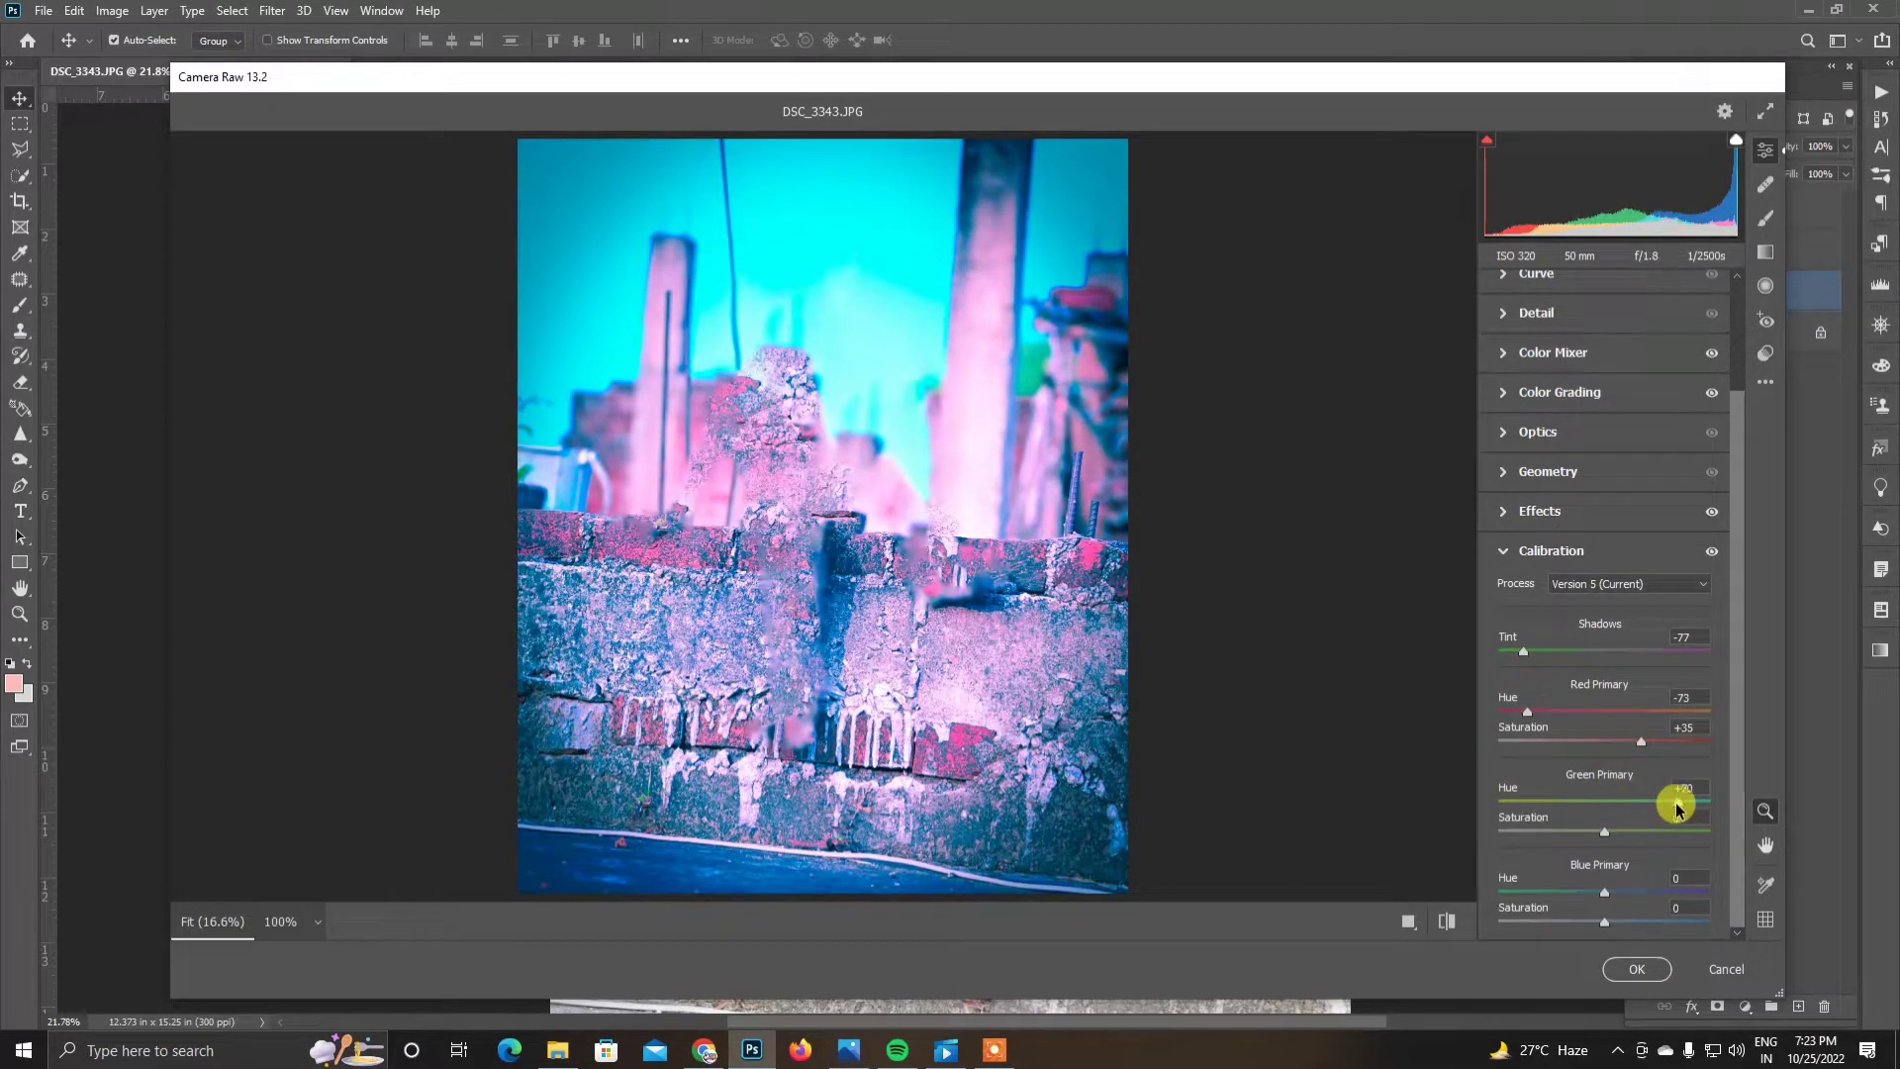
mouse_move(1604, 831)
mouse_down()
mouse_move(1667, 831)
mouse_move(1553, 835)
mouse_move(1645, 831)
mouse_move(1518, 895)
mouse_move(1698, 929)
mouse_move(1541, 925)
mouse_up()
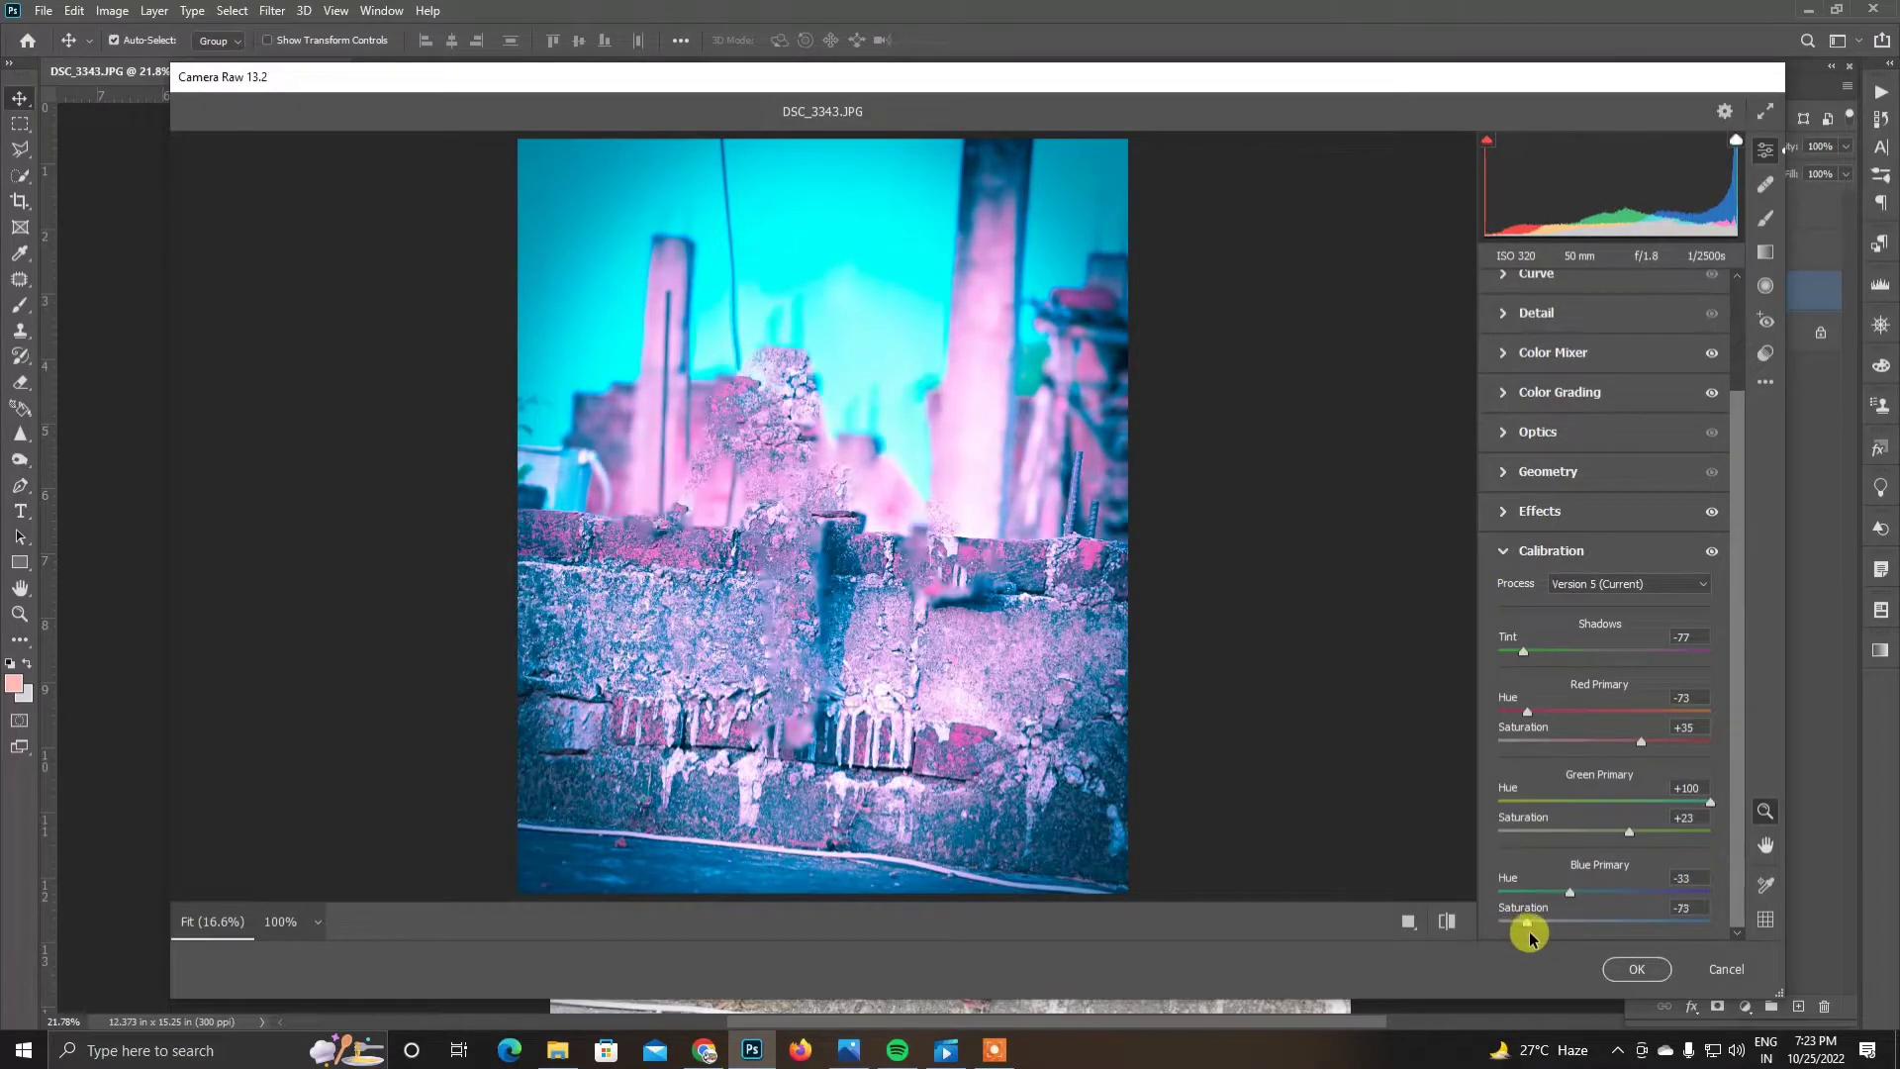
Step: Darken Reds luminance to -30 and Oranges to -68, then apply the Camera Raw grade
scroll(1683, 604, up, 3)
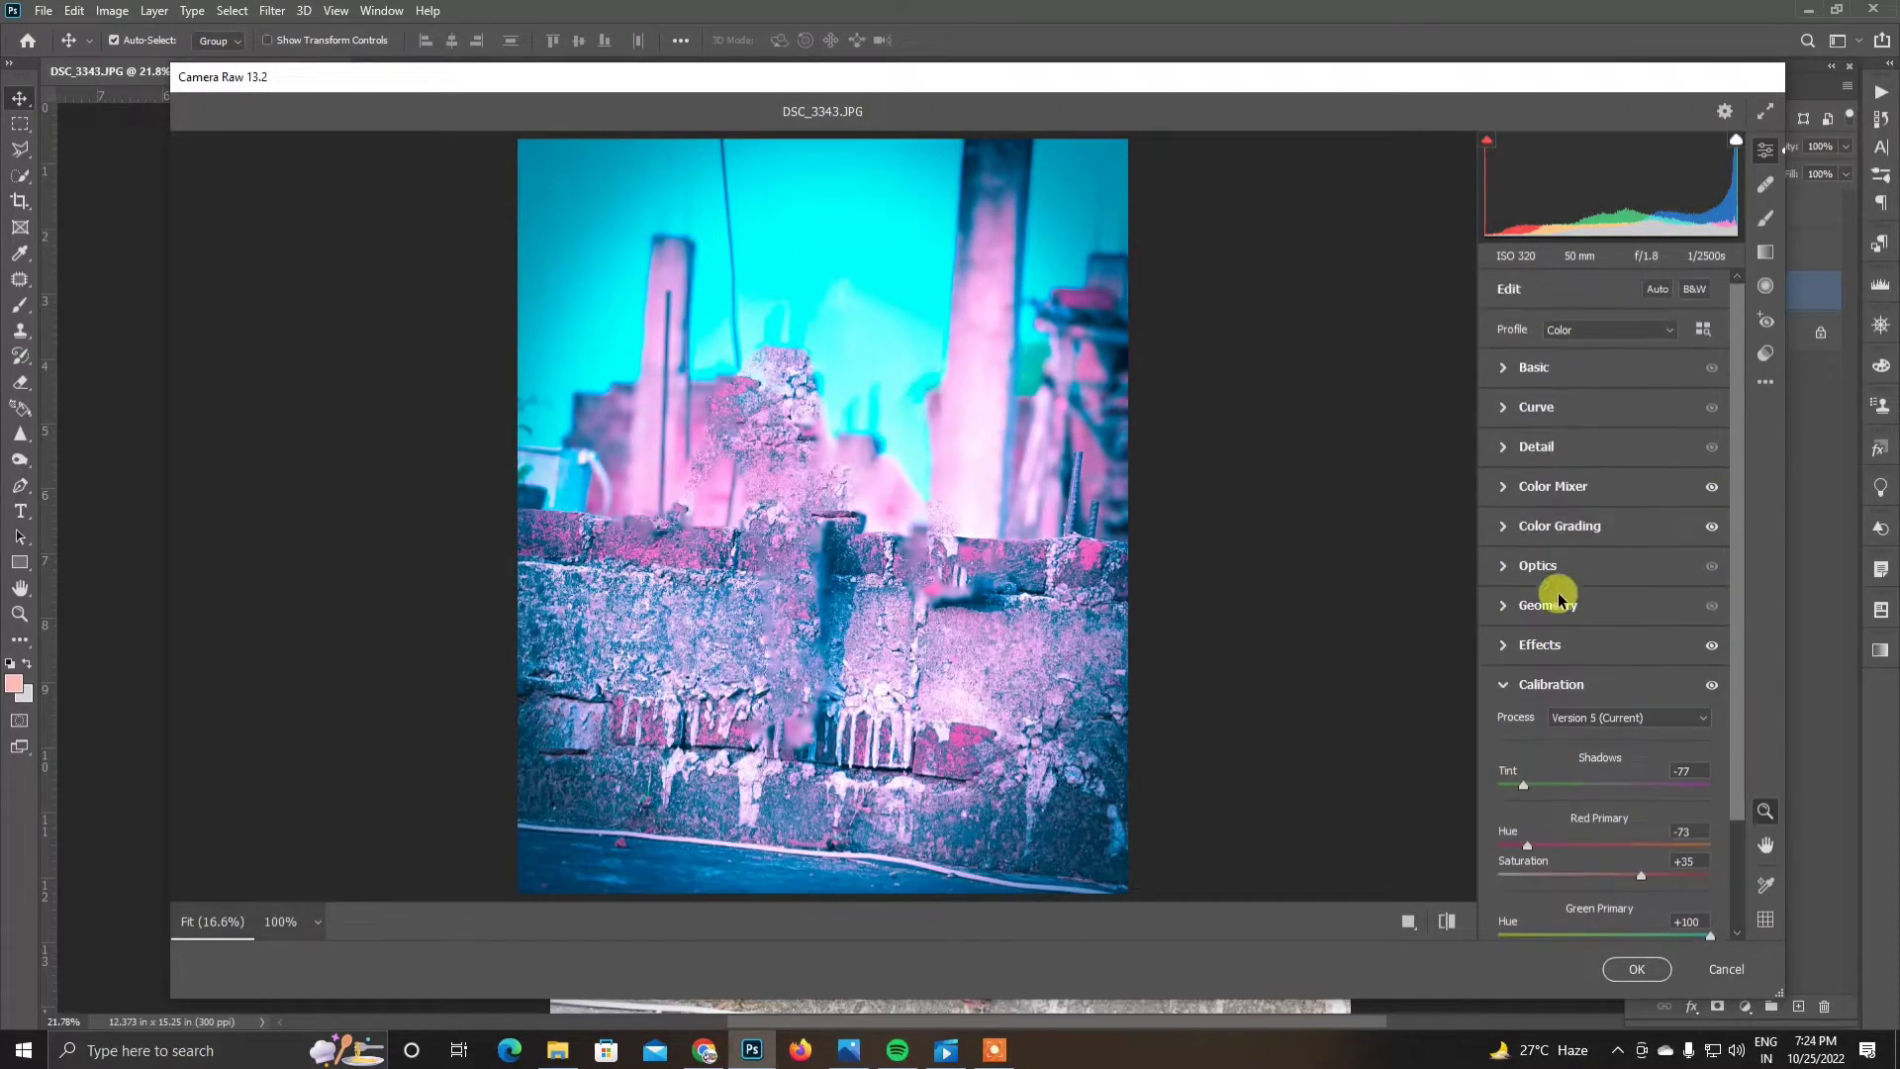
click(1504, 567)
click(1504, 525)
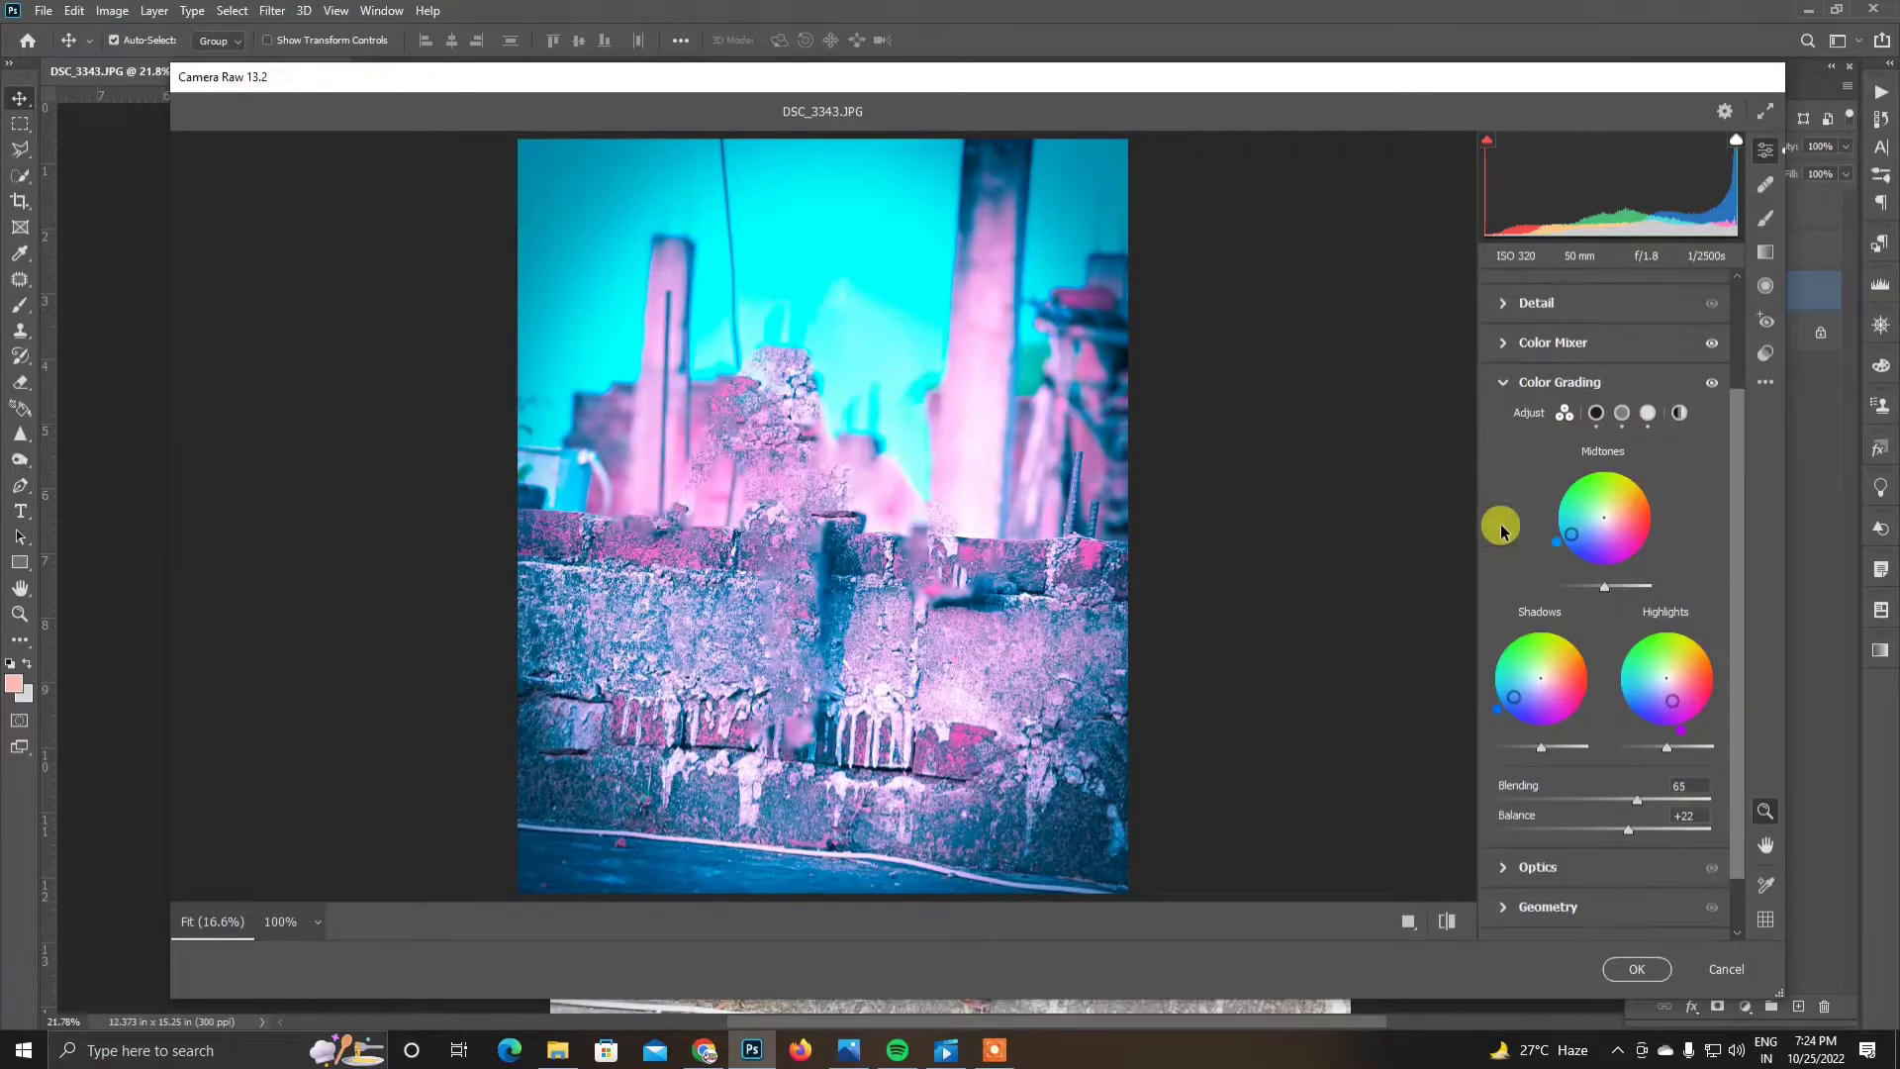
click(1504, 416)
click(1504, 488)
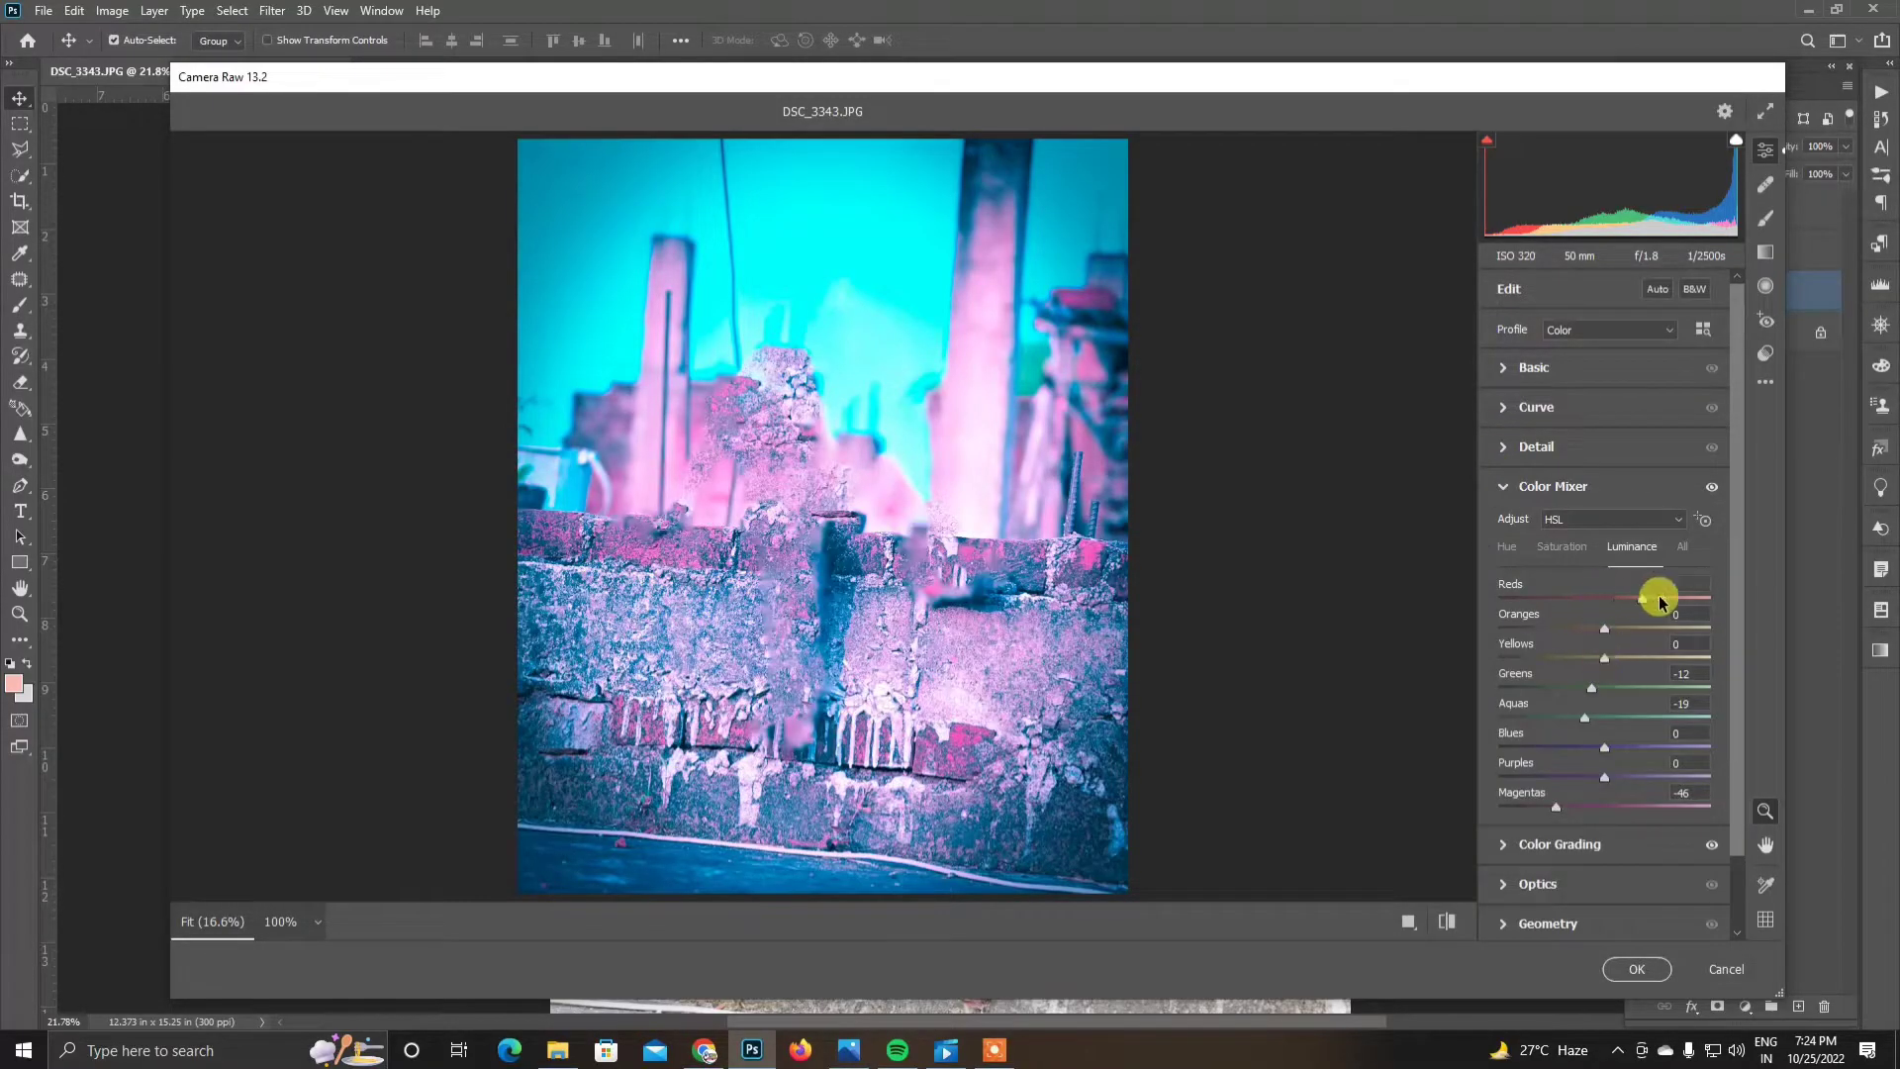
mouse_move(1604, 600)
mouse_down()
mouse_move(1573, 600)
mouse_move(1534, 644)
mouse_up()
click(1648, 972)
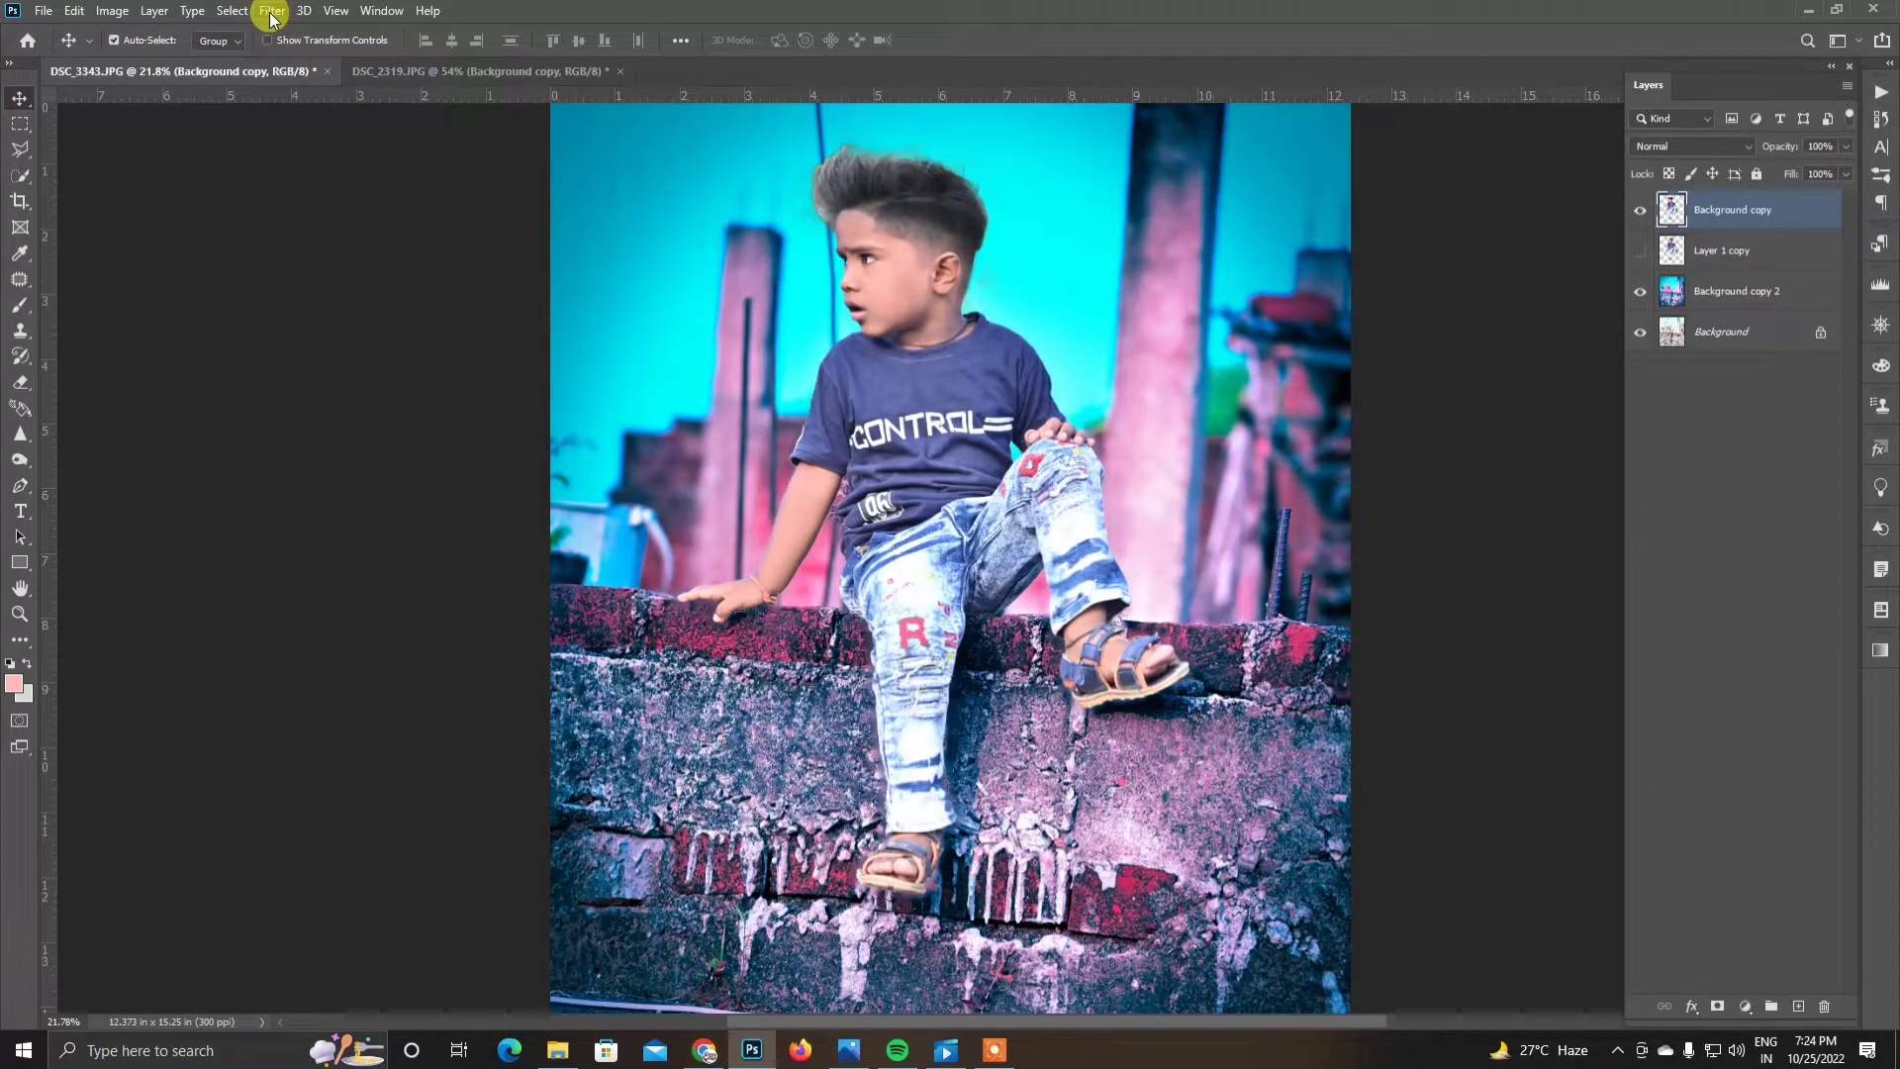
Step: Reopen the Camera Raw filter, zoom into the boy and shift the red hue
click(271, 19)
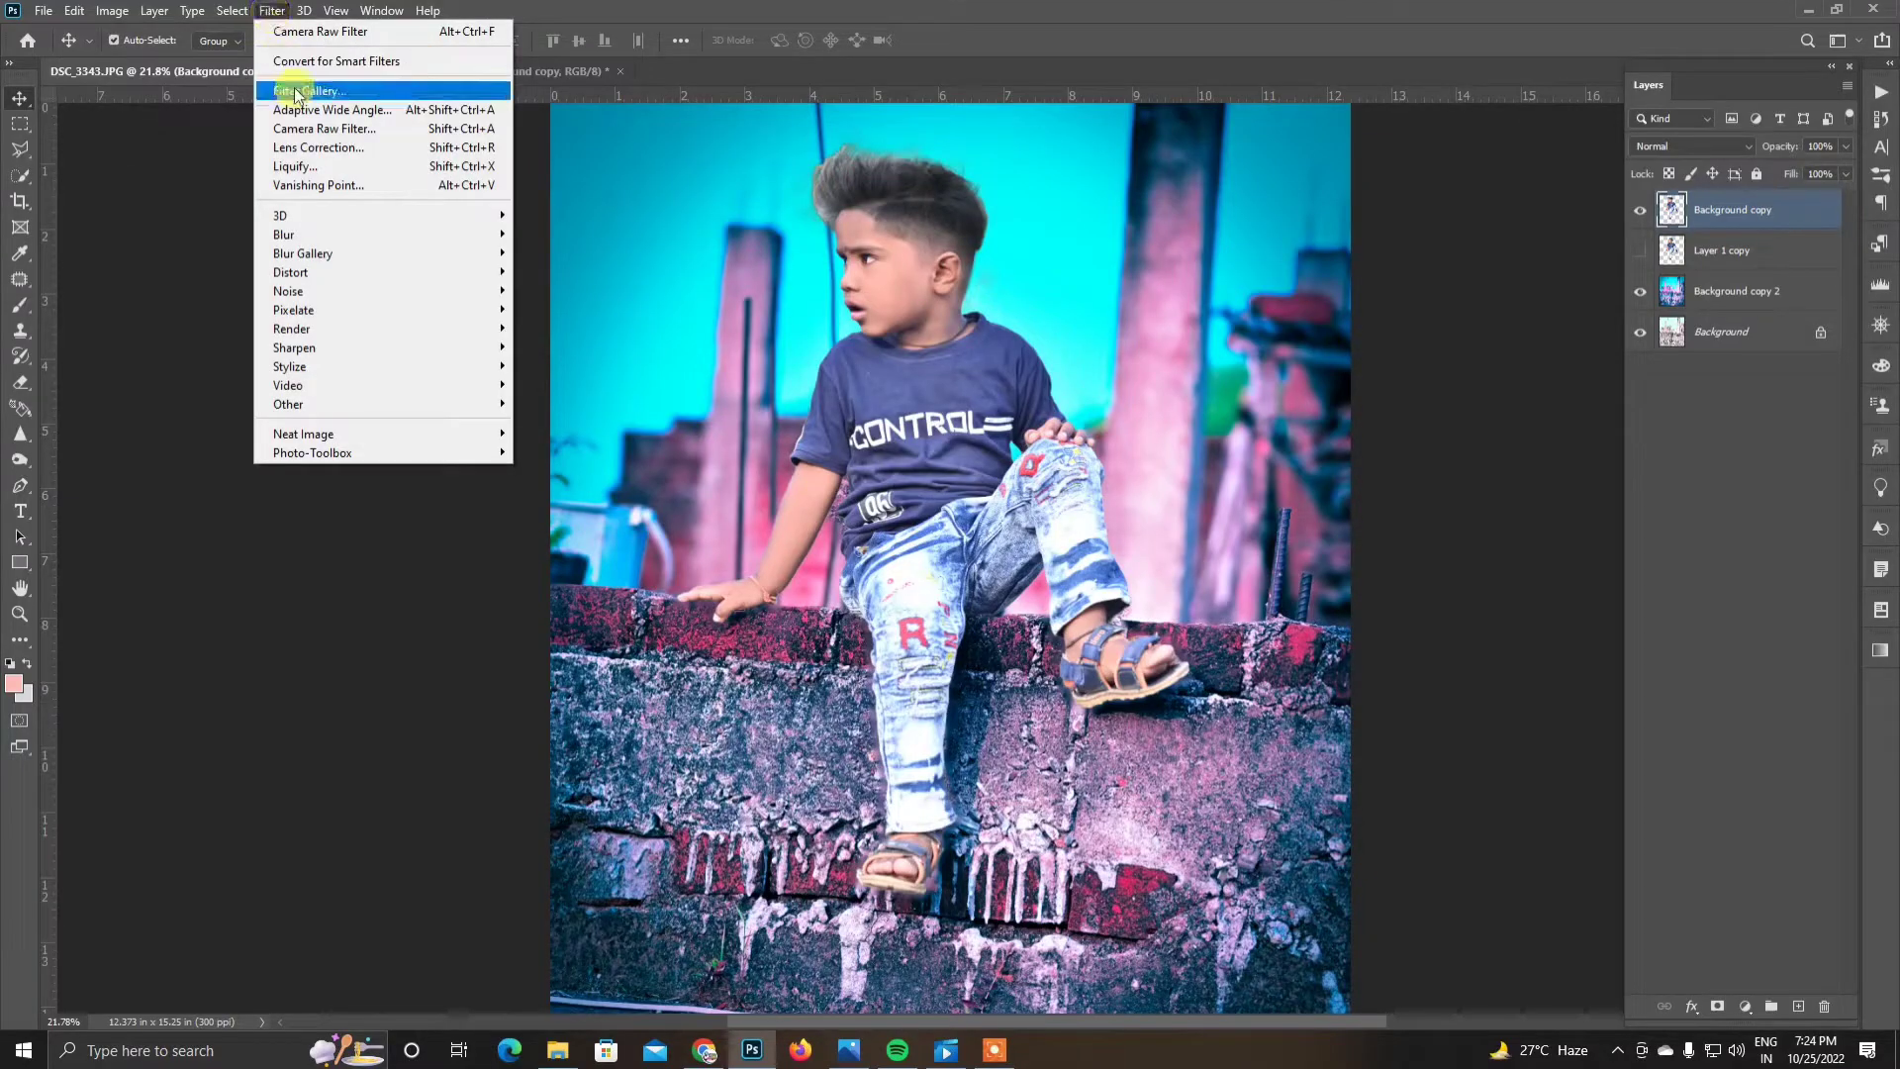
click(310, 130)
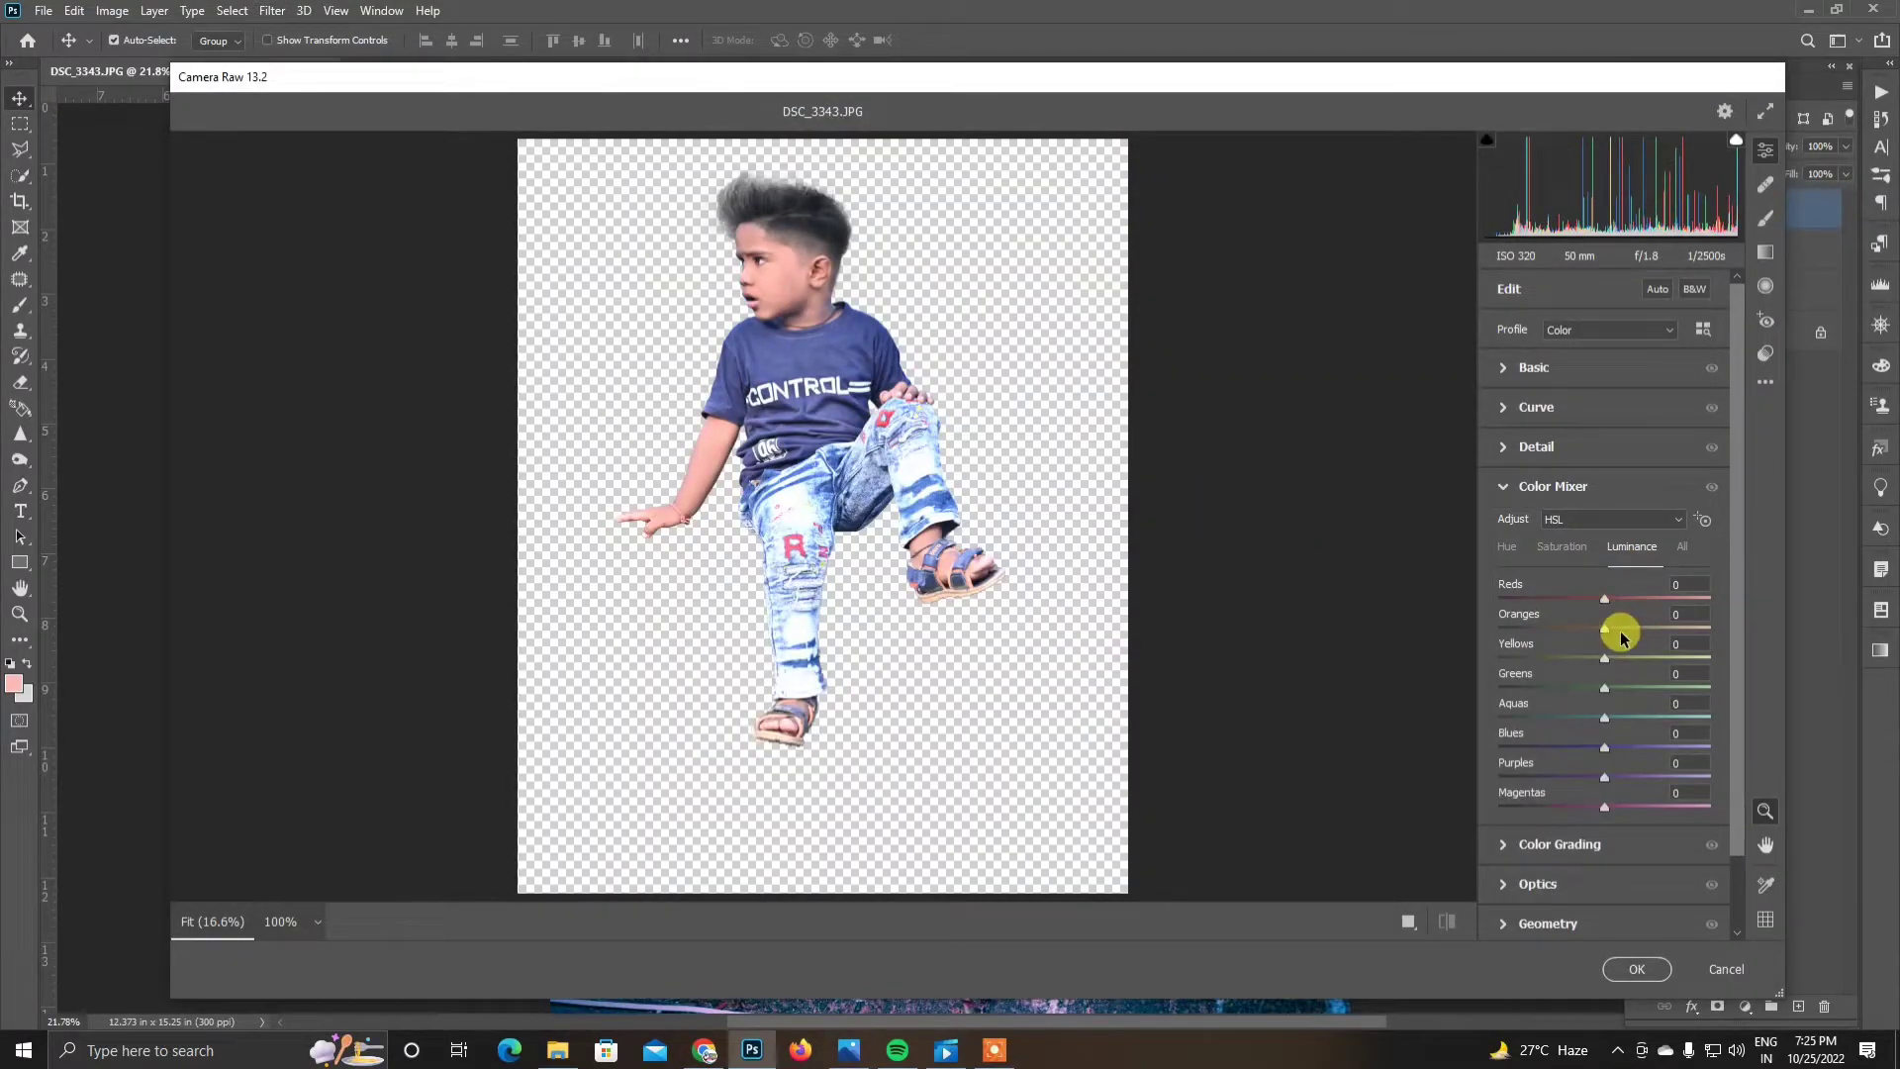
click(1558, 547)
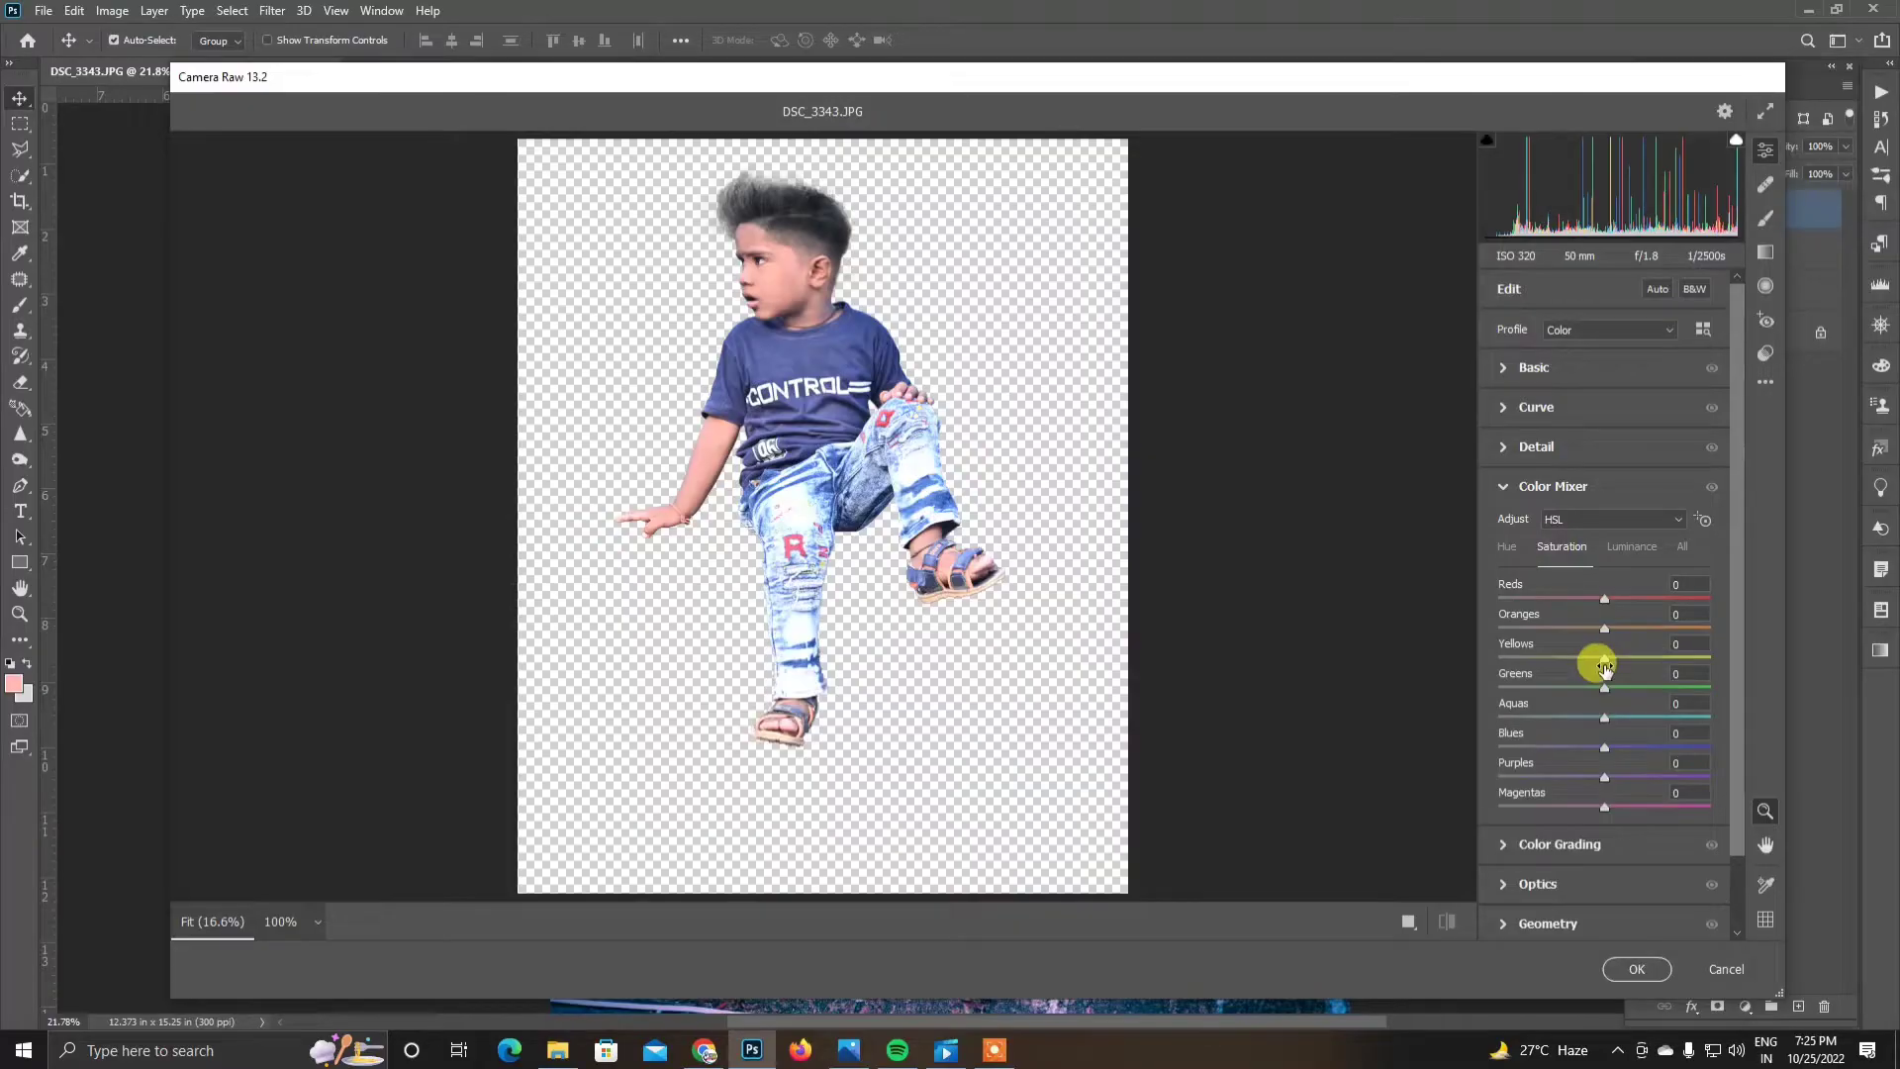
click(805, 329)
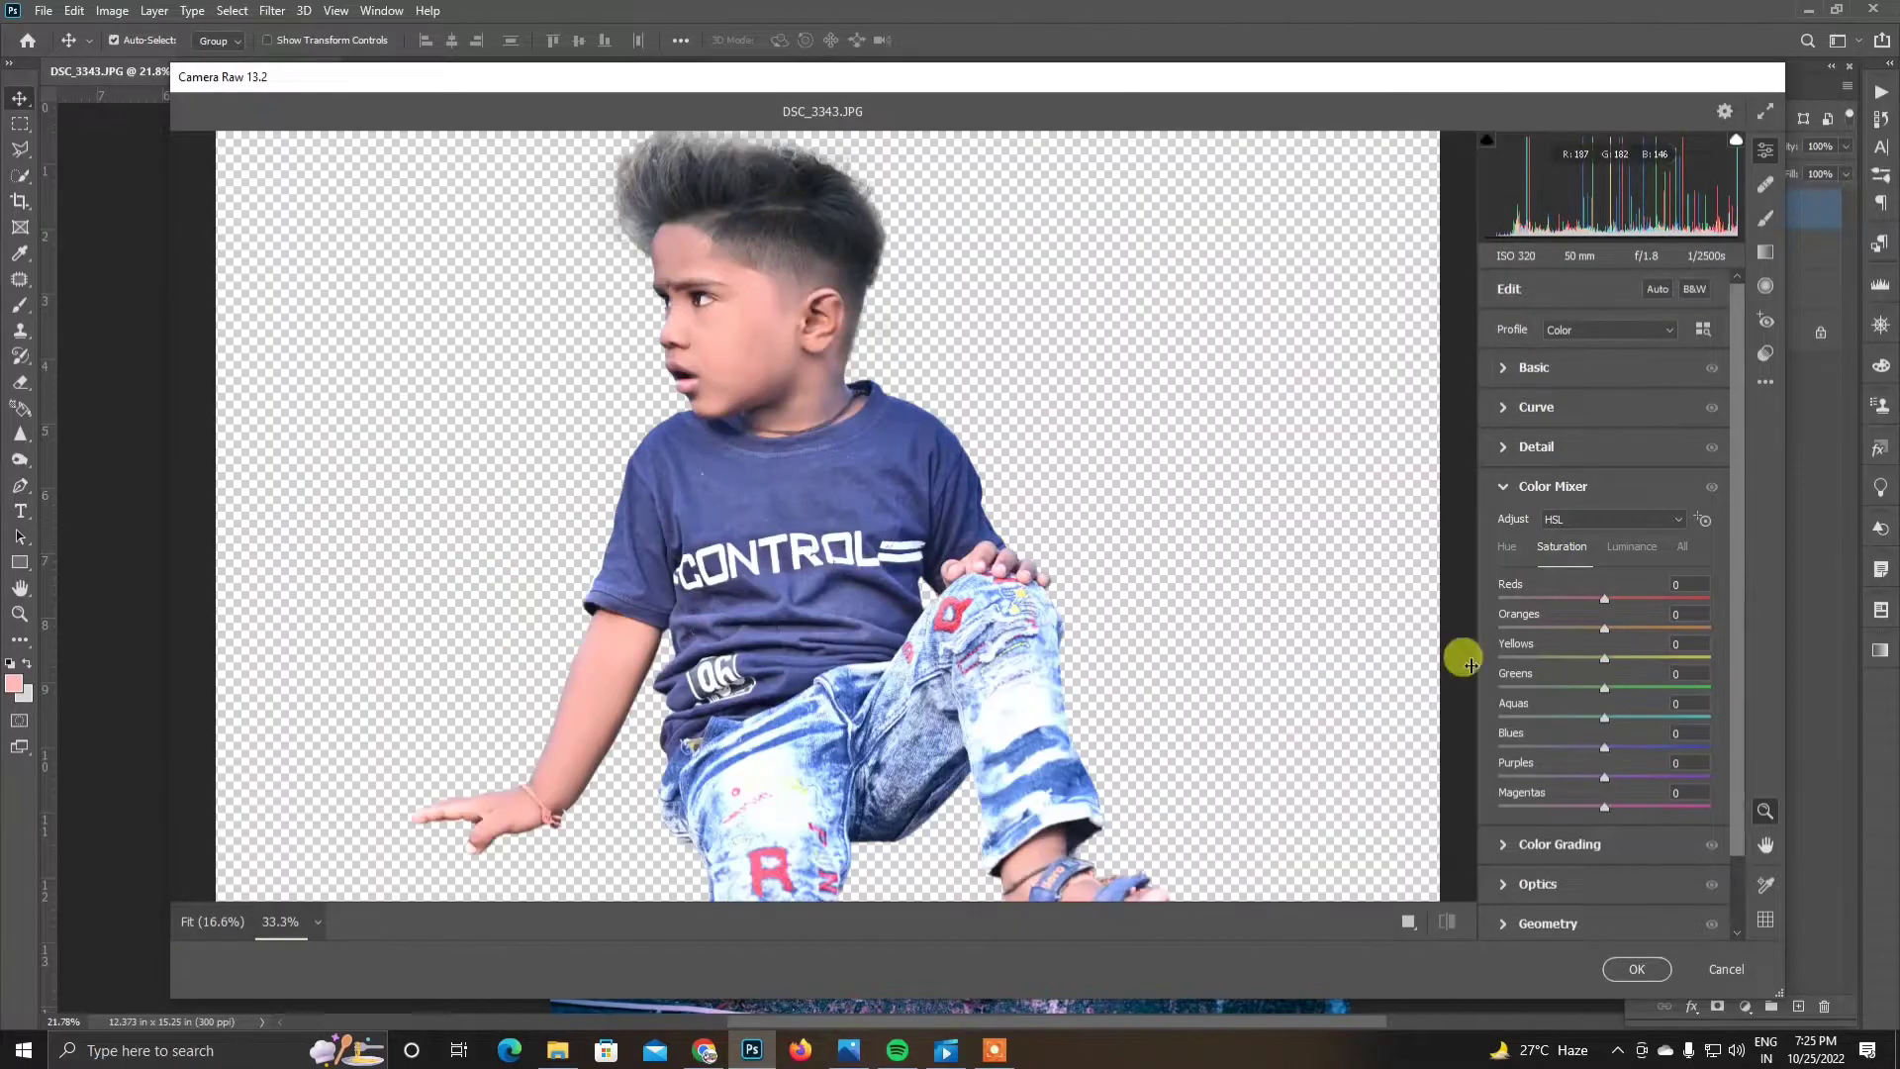
click(1506, 546)
mouse_move(1605, 599)
mouse_down()
mouse_move(1582, 620)
mouse_move(1623, 645)
mouse_move(1516, 659)
mouse_move(1643, 689)
mouse_move(1633, 630)
mouse_move(1659, 636)
mouse_move(1608, 604)
mouse_move(1616, 659)
mouse_up()
click(1562, 546)
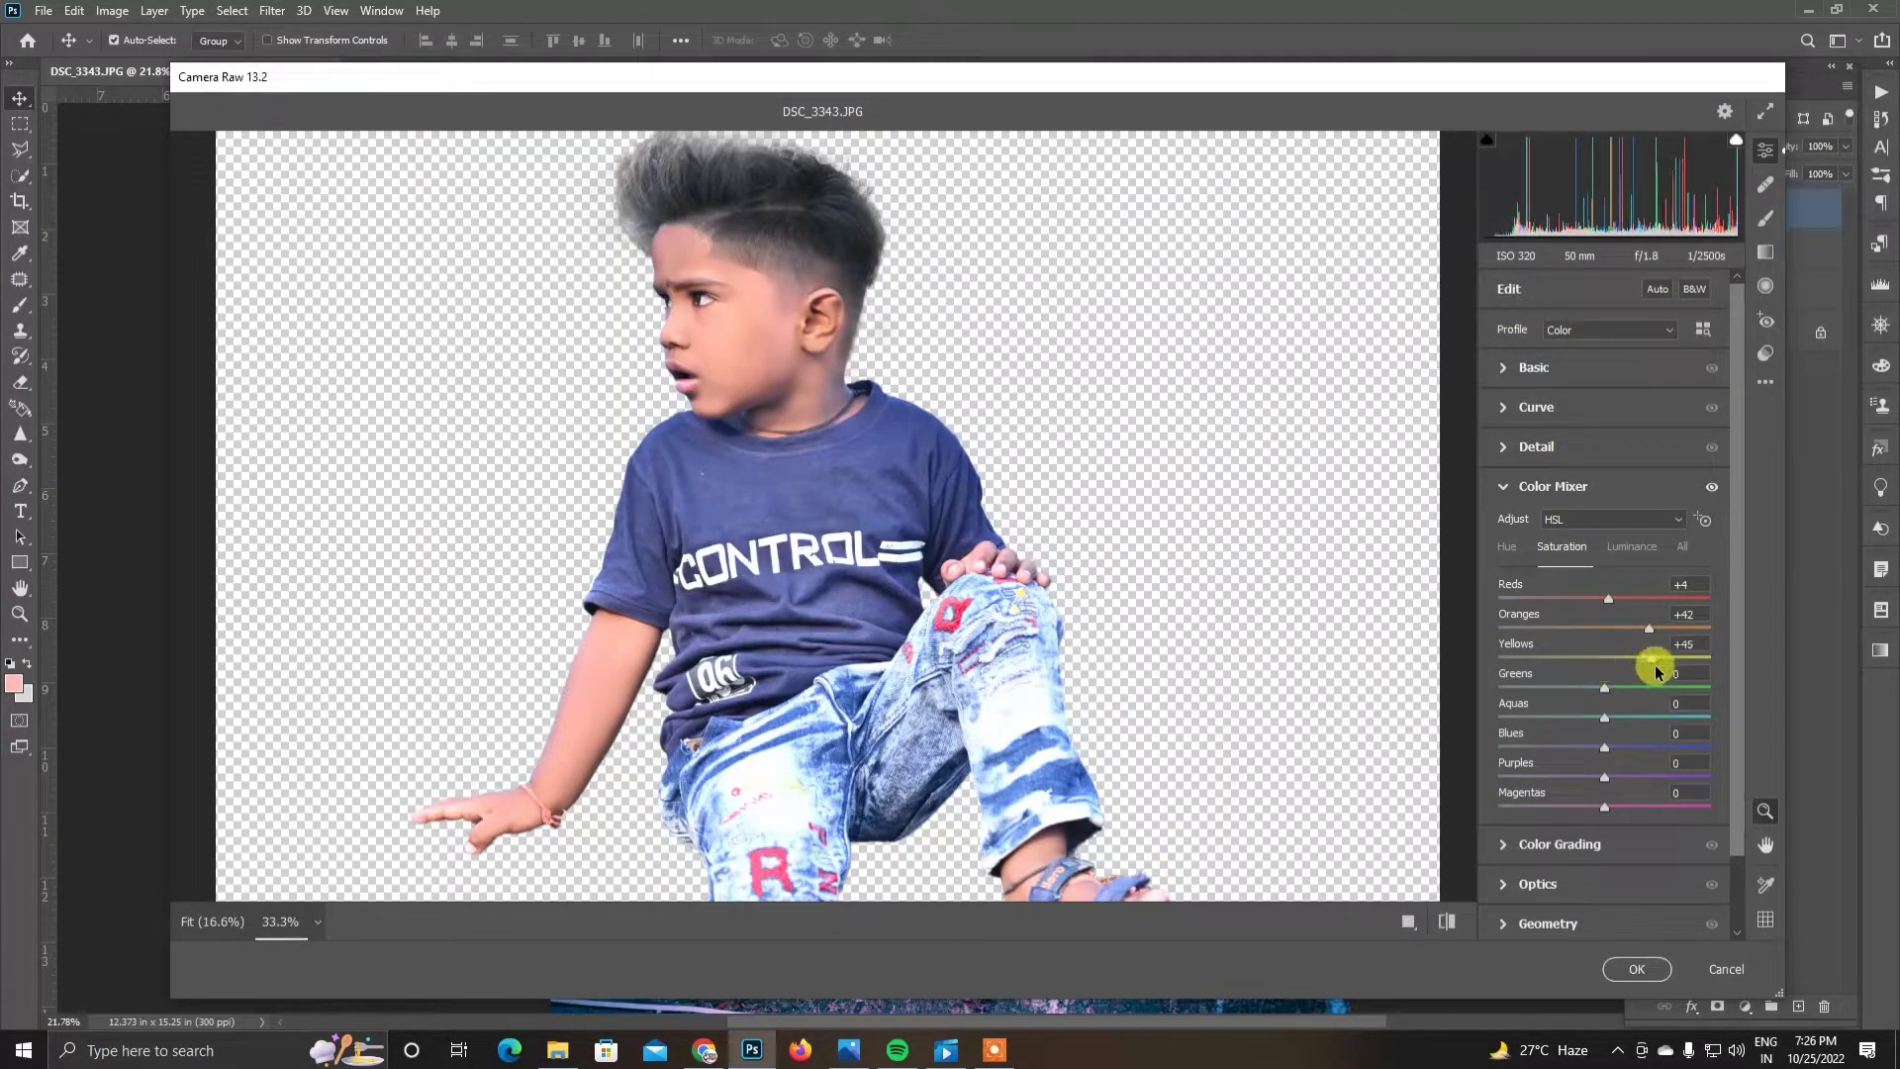
Step: Raise Color Mixer saturation of the yellows, blues, reds and magentas
drag(1604, 747, 1707, 748)
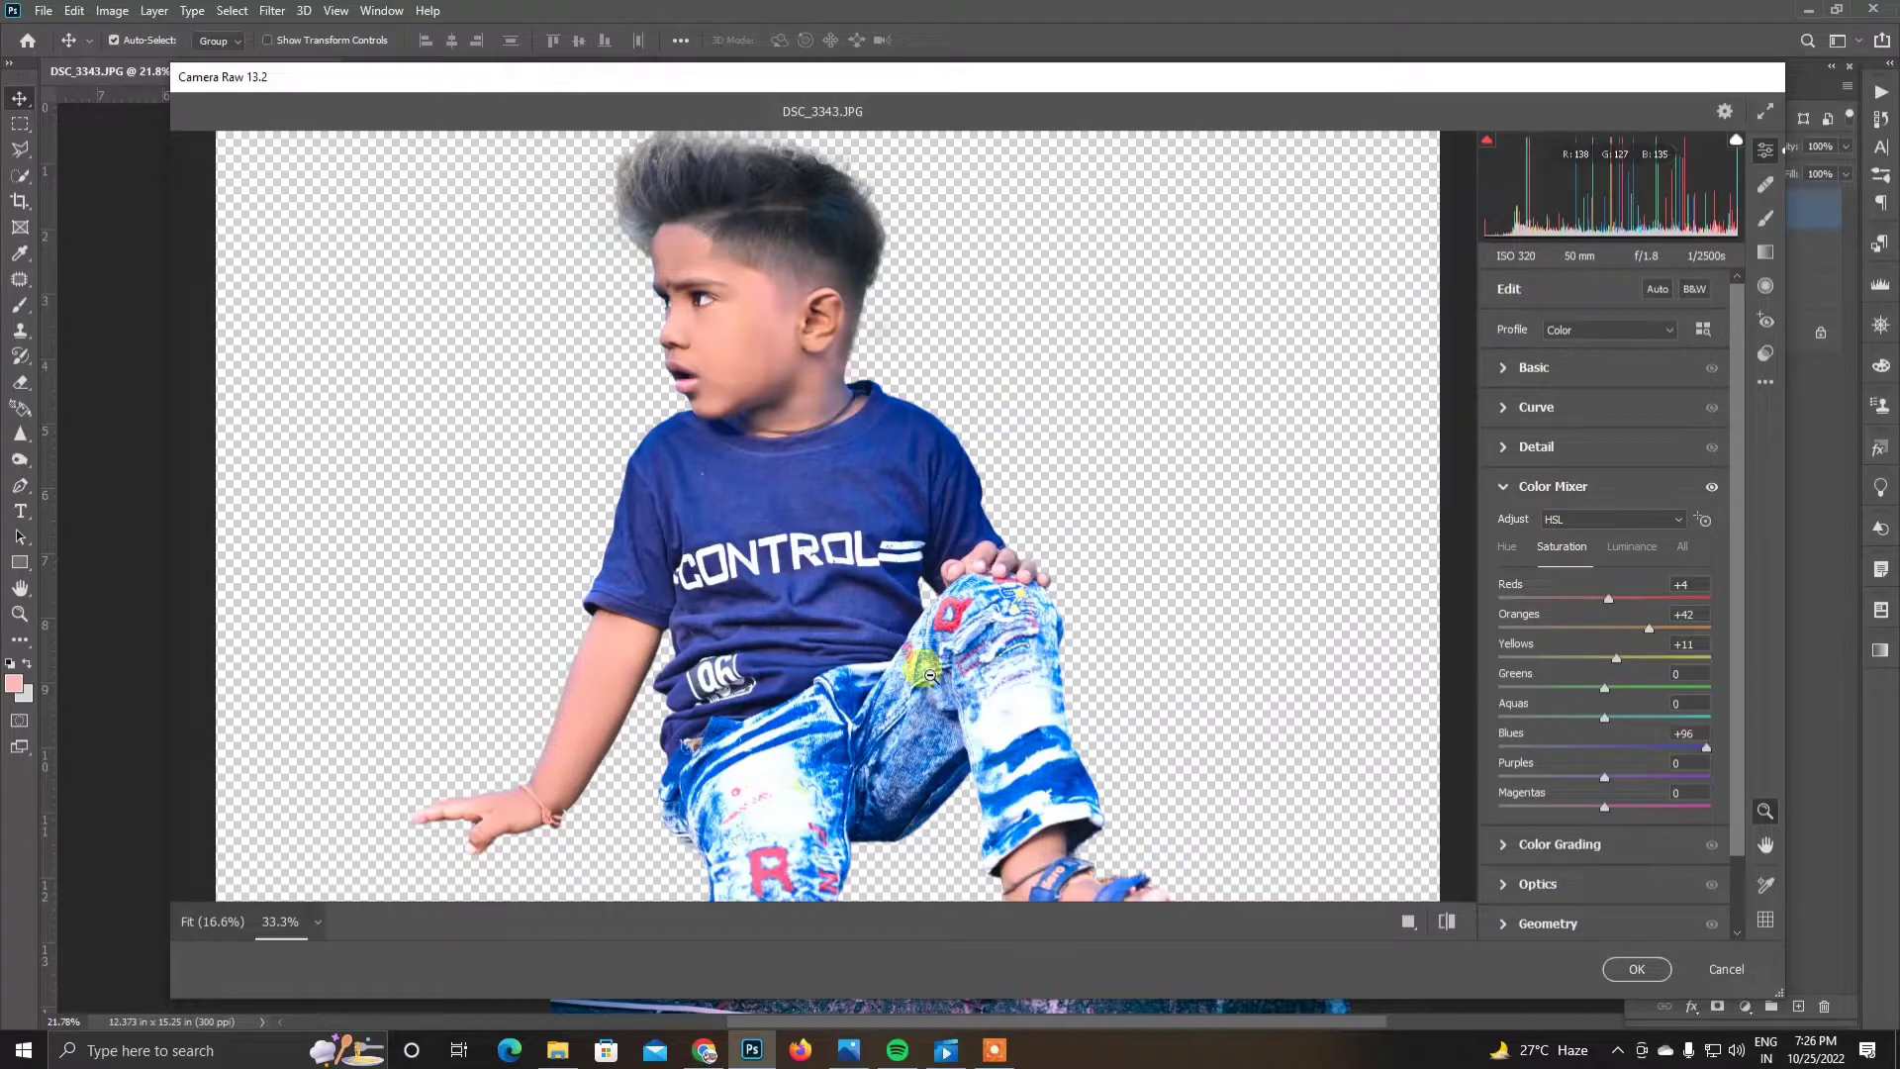
scroll(921, 653, down, 3)
scroll(921, 644, up, 1)
scroll(928, 623, down, 3)
scroll(928, 623, up, 3)
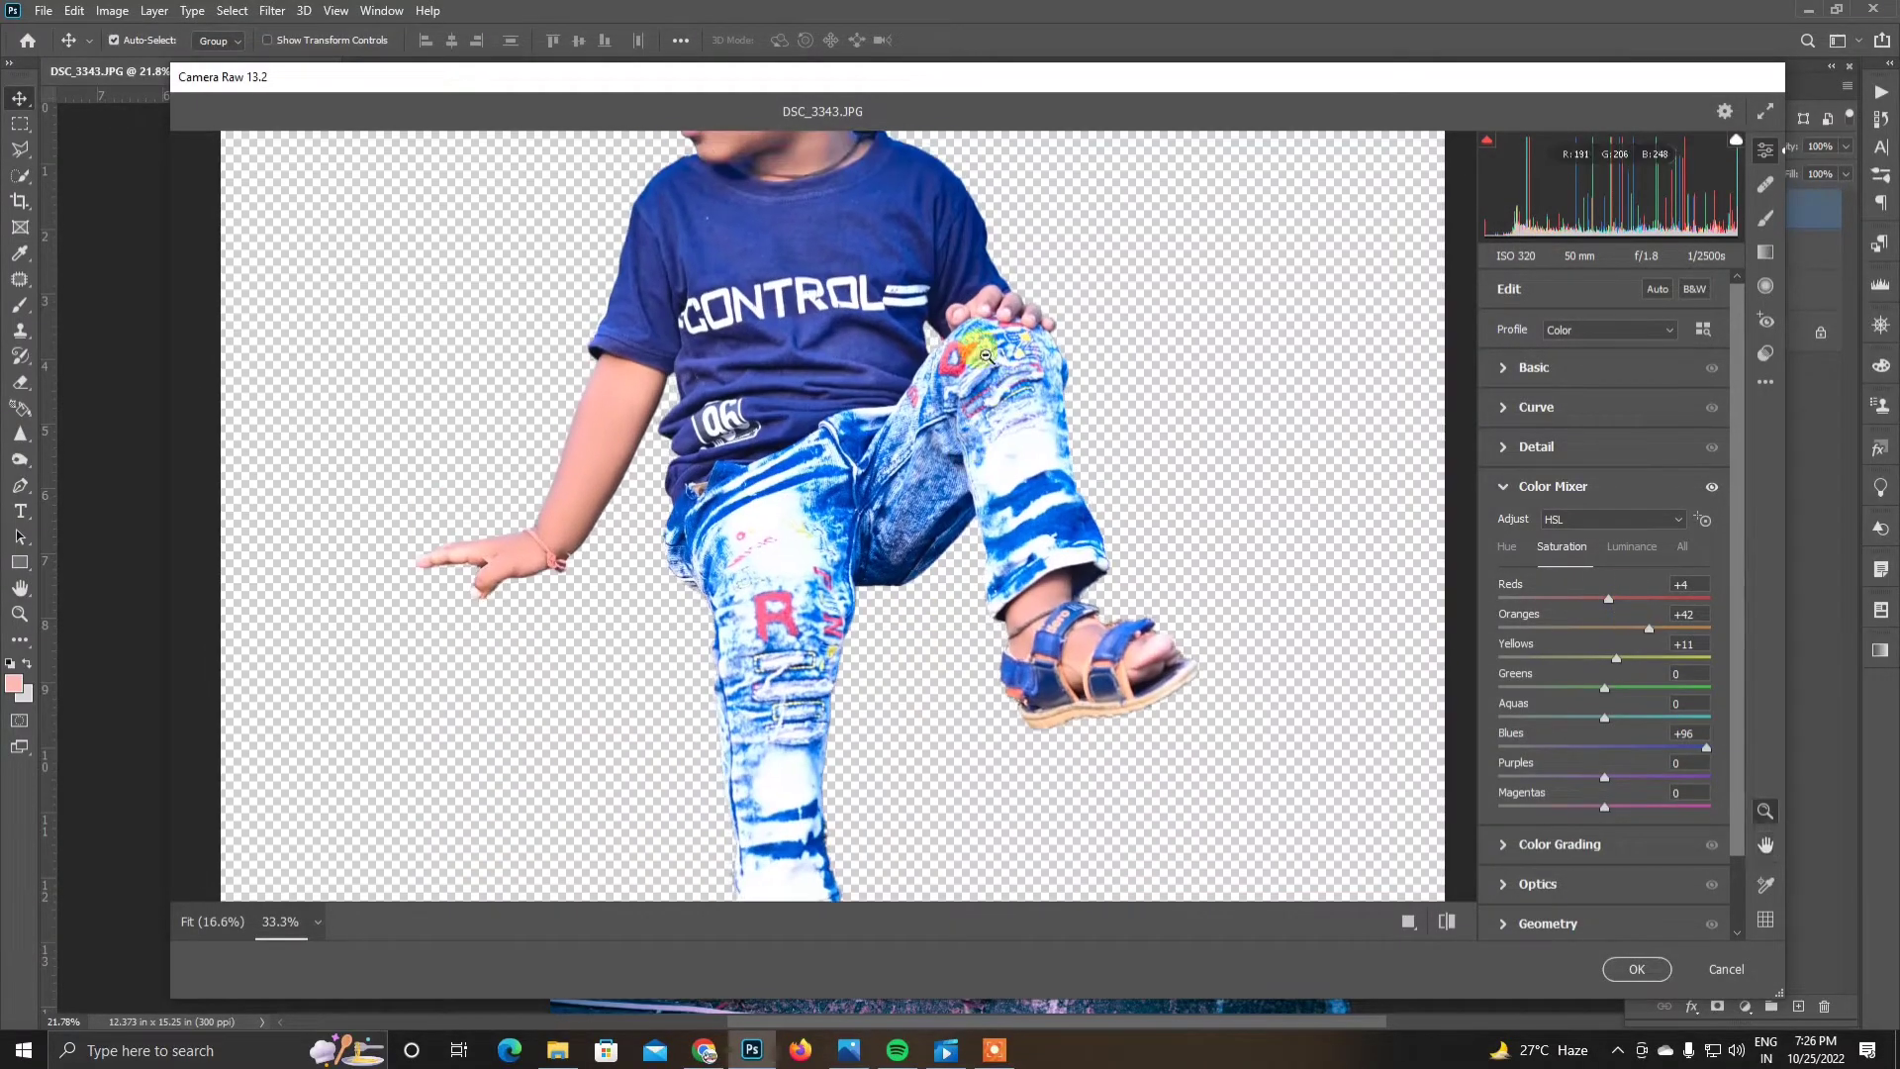
mouse_move(1609, 599)
mouse_down()
mouse_move(1720, 605)
mouse_move(1625, 599)
mouse_up()
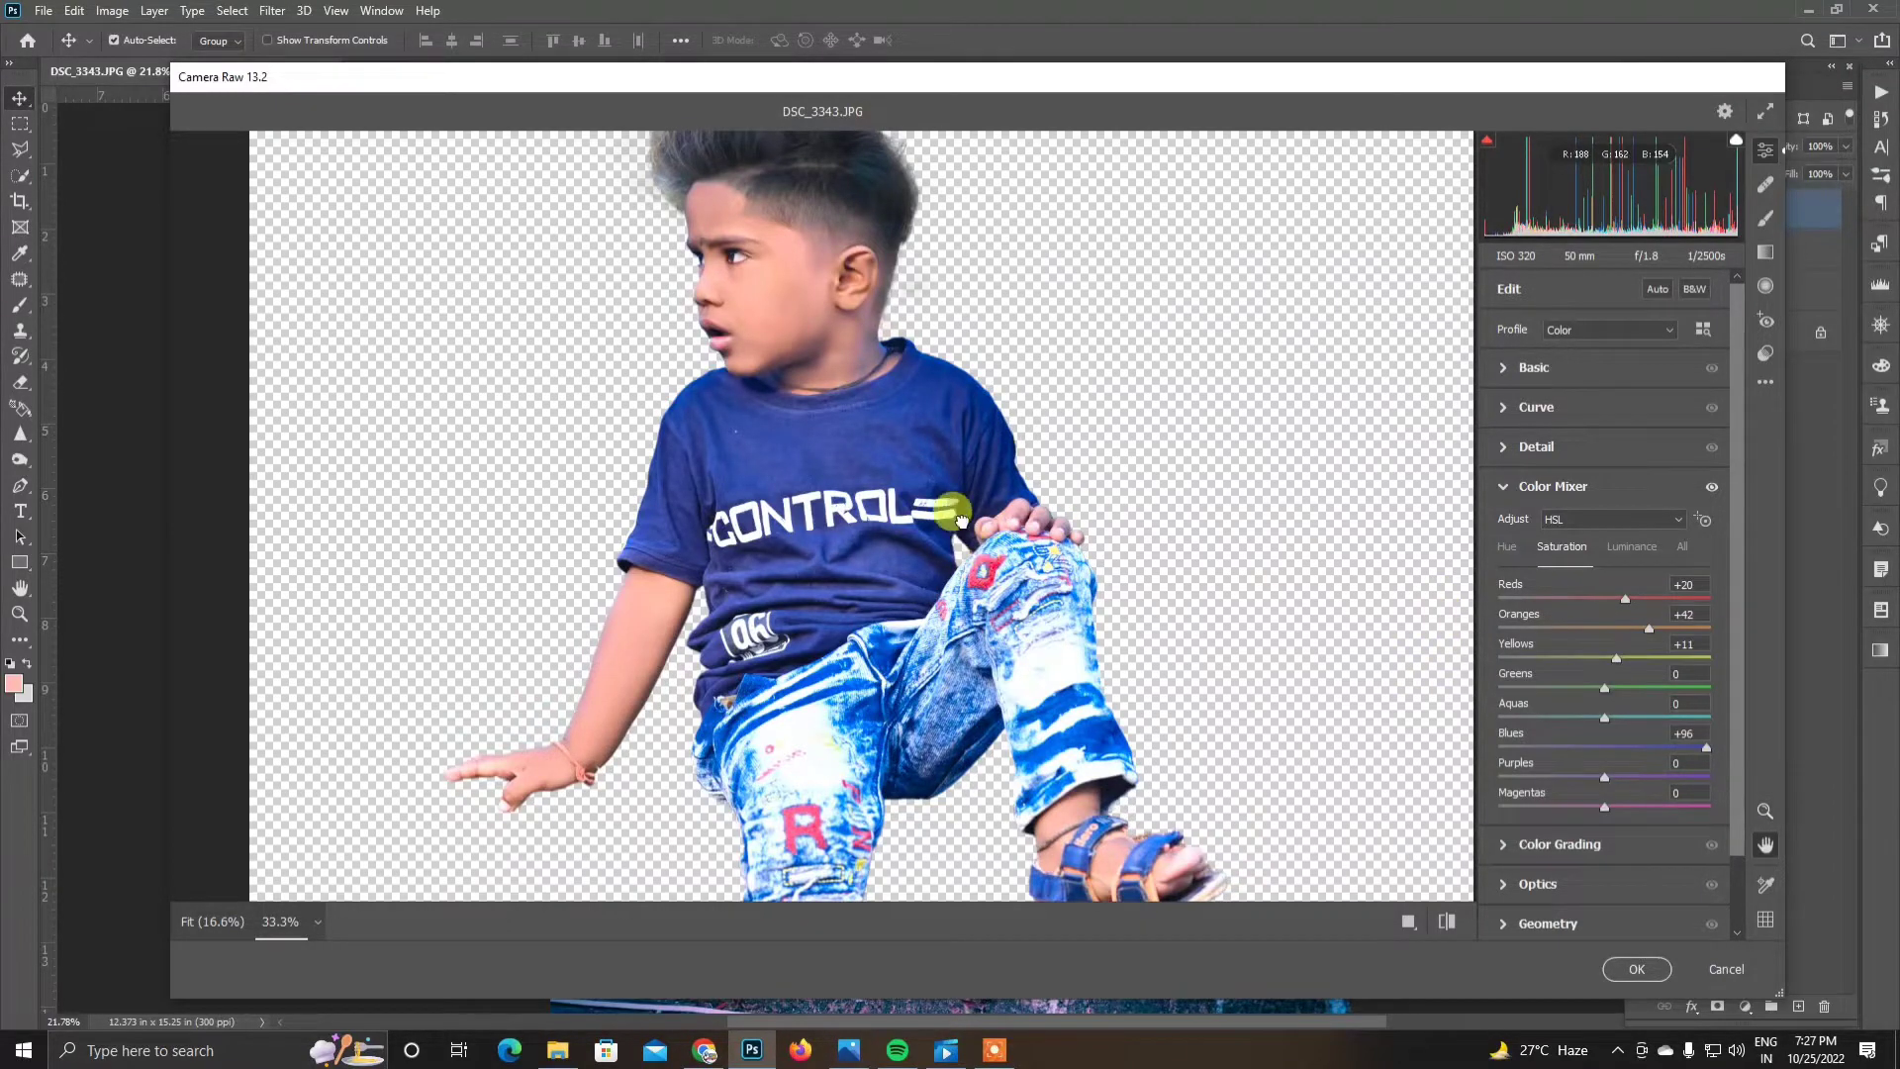
scroll(953, 512, down, 3)
scroll(953, 512, up, 1)
mouse_move(1604, 807)
mouse_down()
mouse_move(1653, 807)
mouse_move(1656, 777)
mouse_up()
scroll(1032, 653, up, 3)
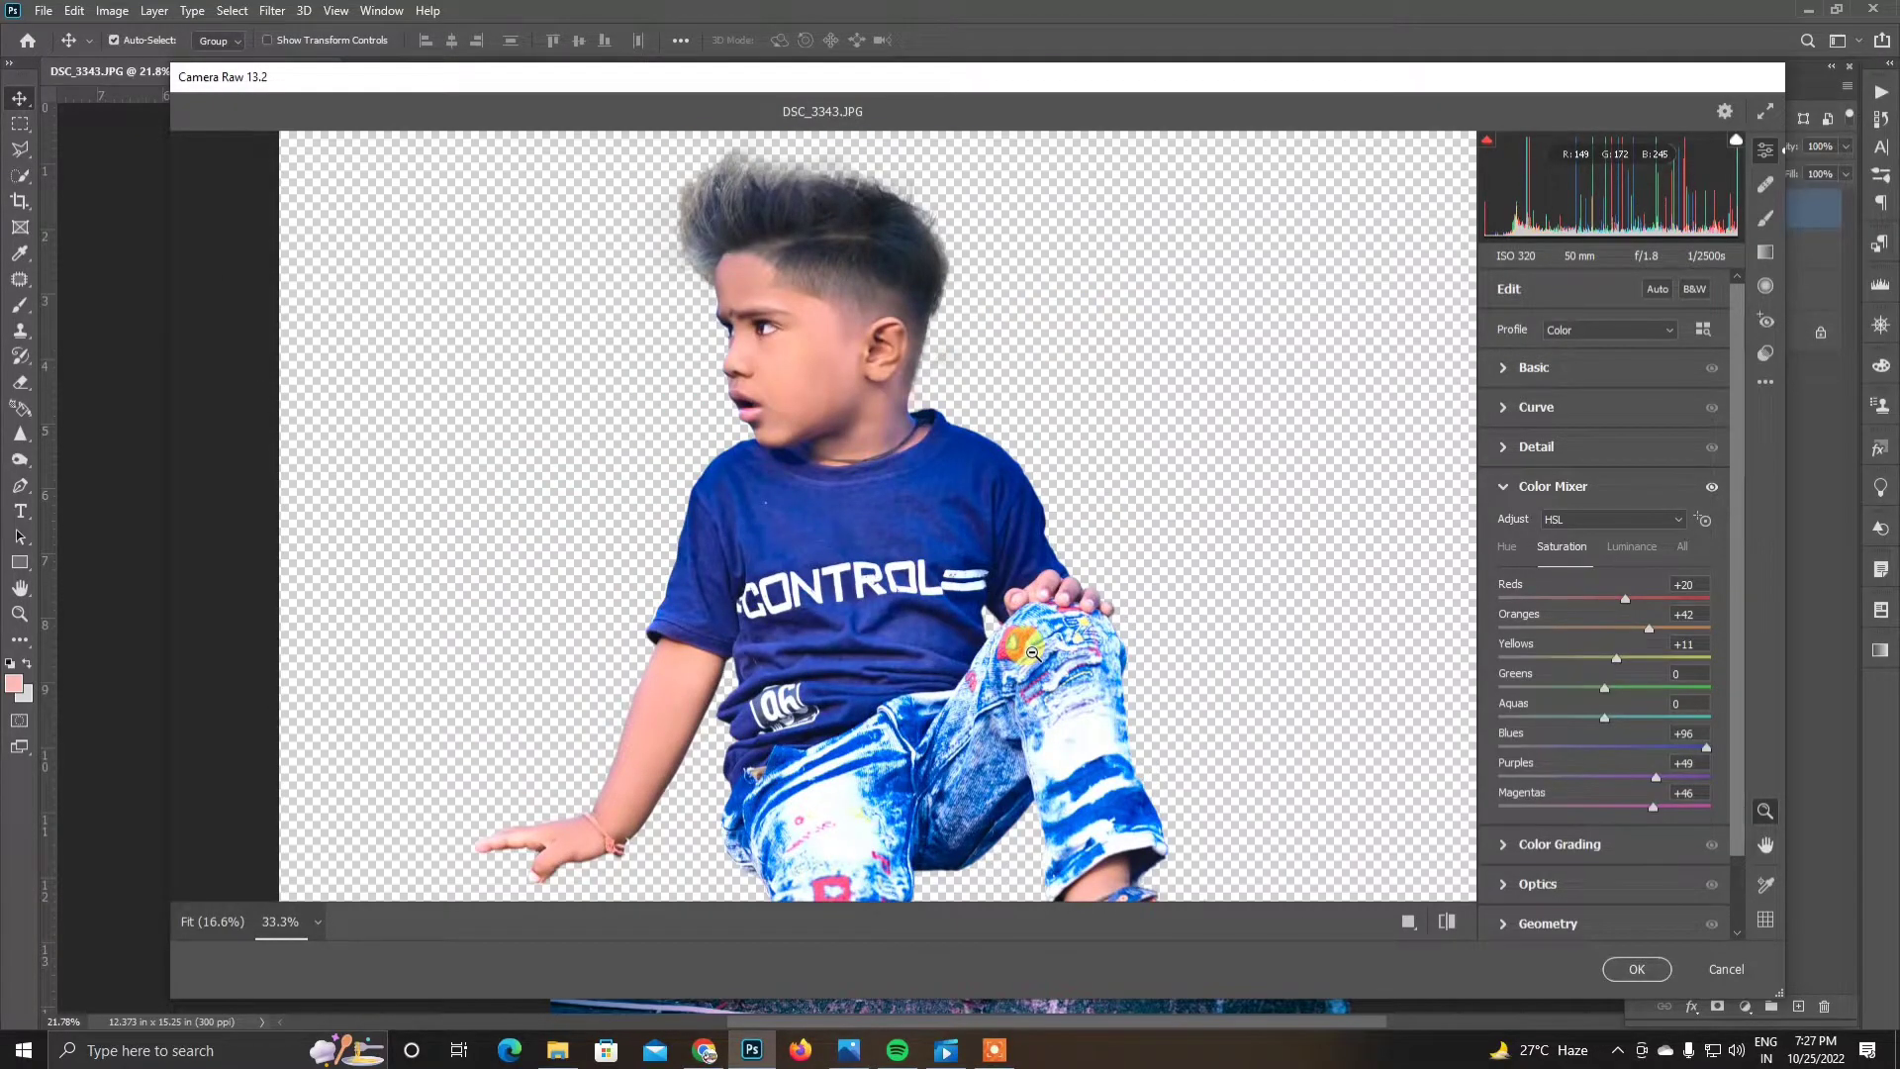
scroll(1032, 653, down, 3)
scroll(1079, 669, up, 2)
scroll(1124, 683, up, 1)
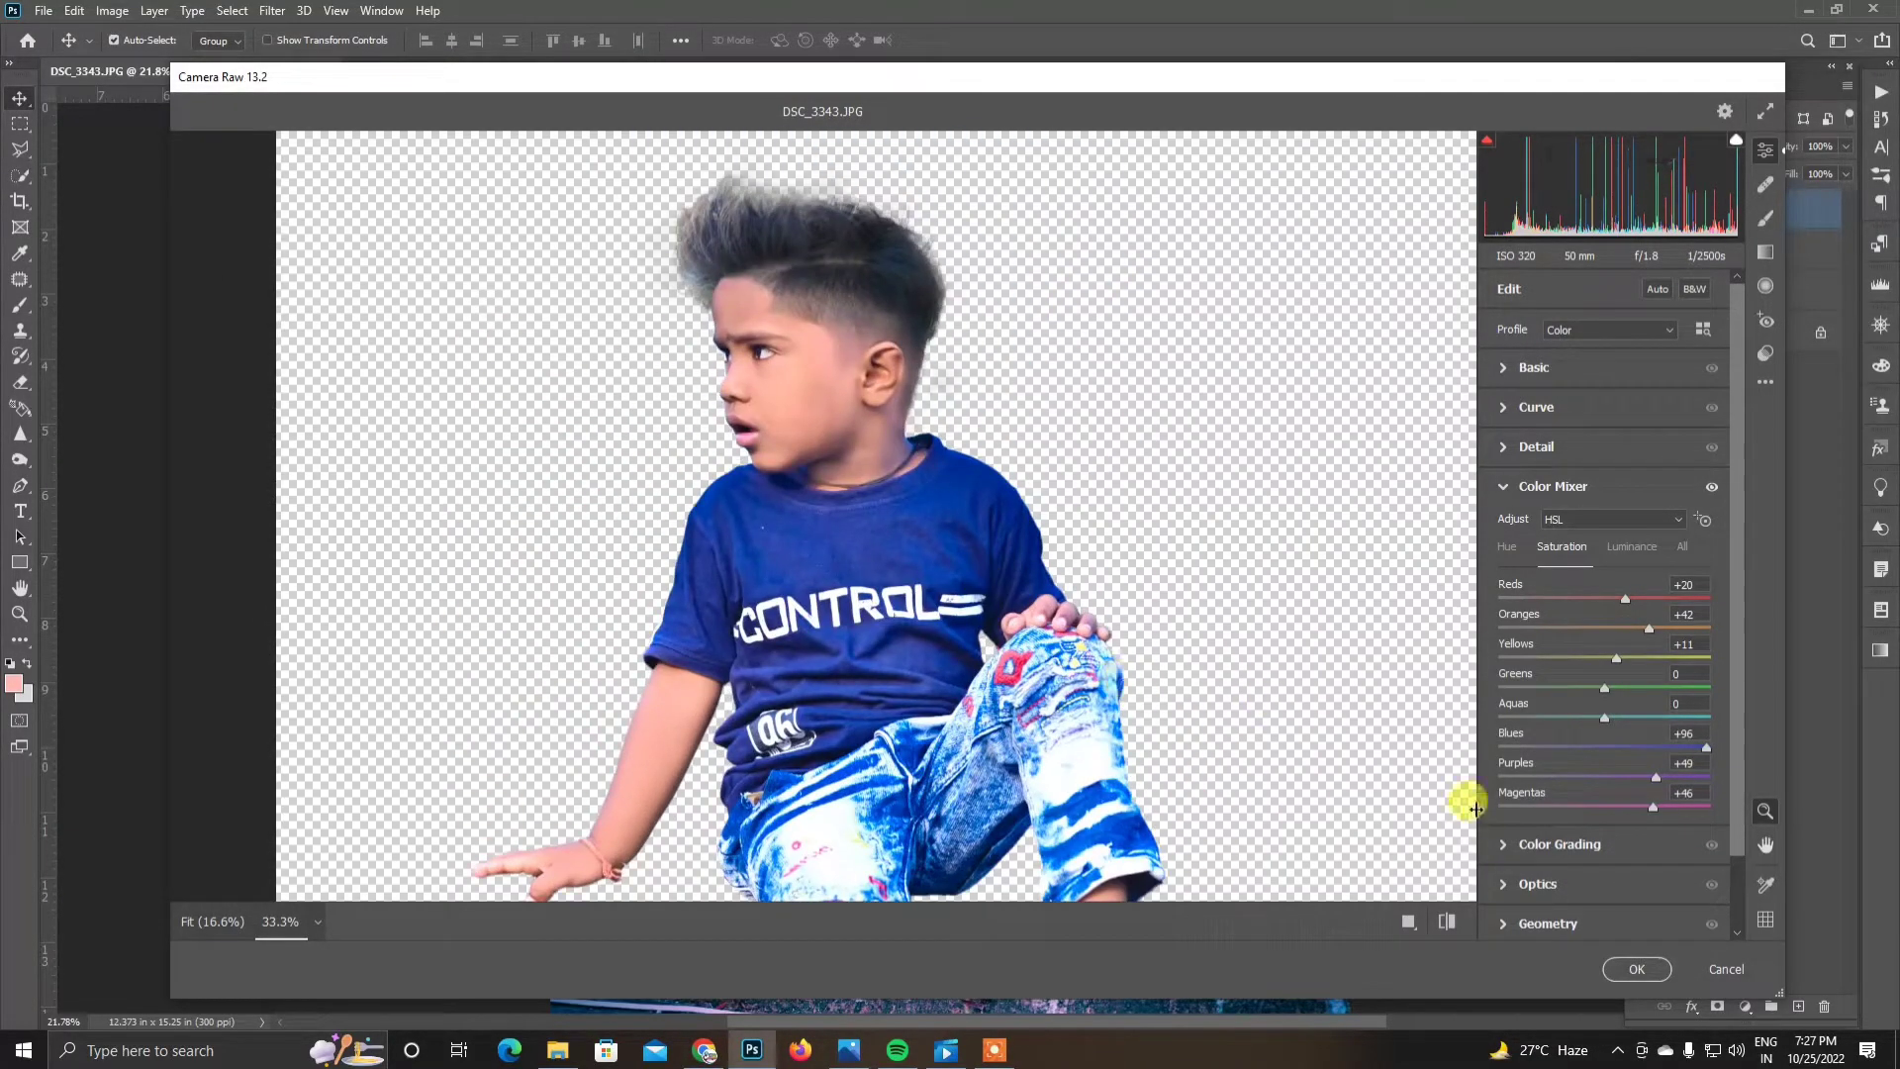
scroll(1731, 849, down, 1)
Step: Push the shadows toward purple in Color Grading and apply Camera Raw
click(1504, 755)
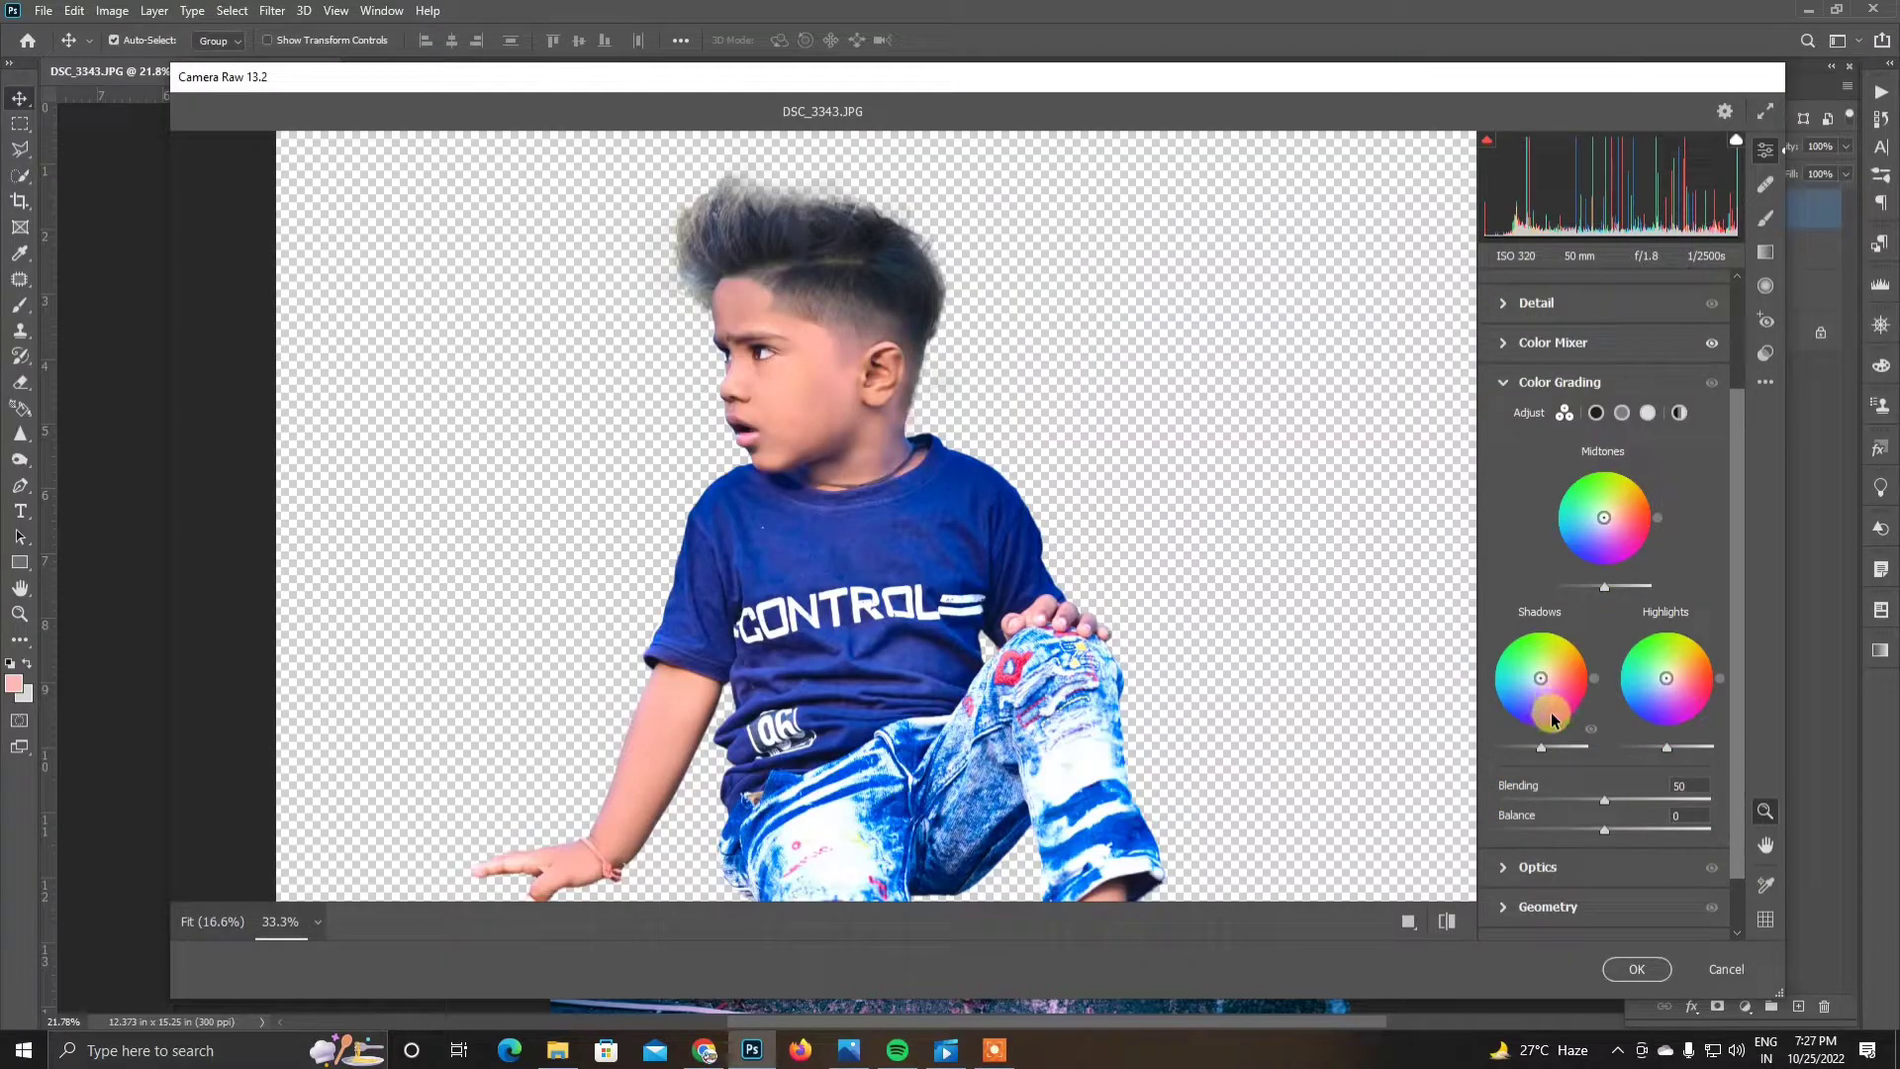
mouse_move(1543, 711)
mouse_down()
mouse_move(1547, 696)
mouse_move(1514, 705)
mouse_up()
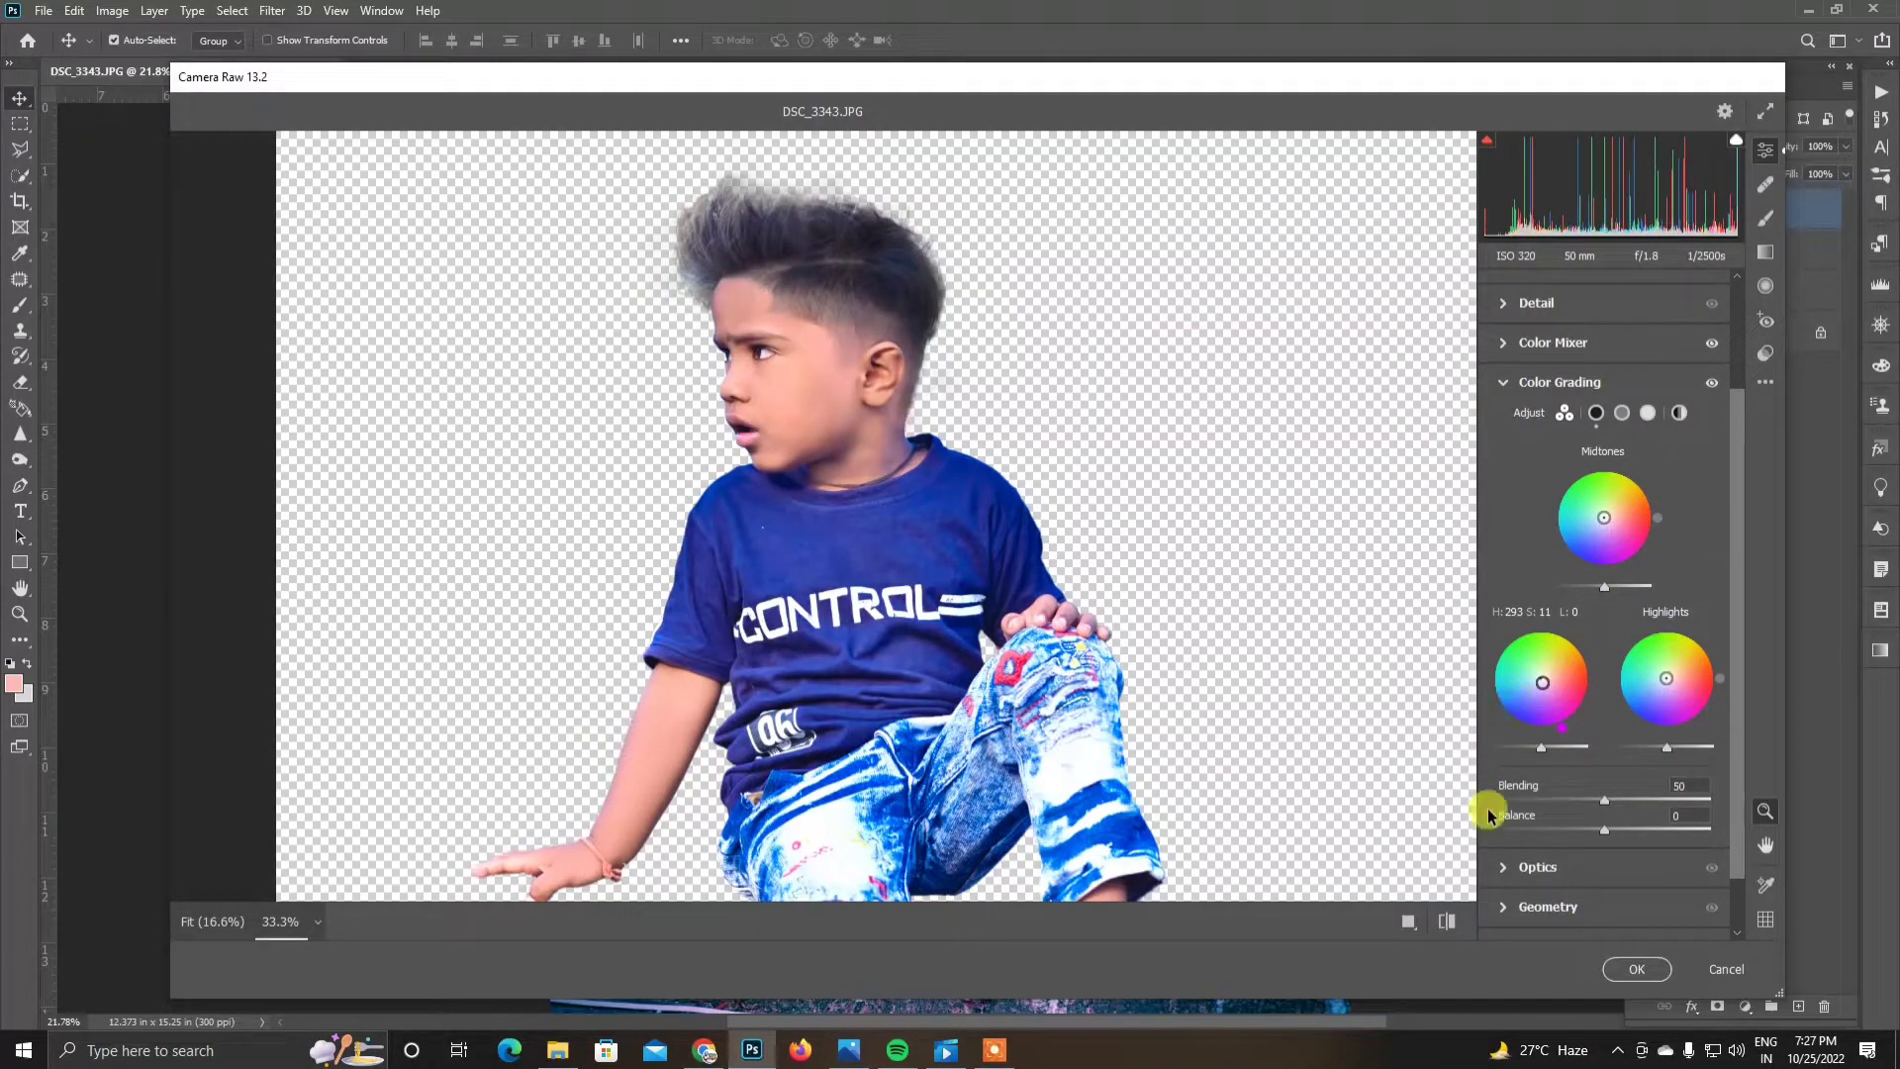
scroll(1494, 831, down, 1)
click(1500, 848)
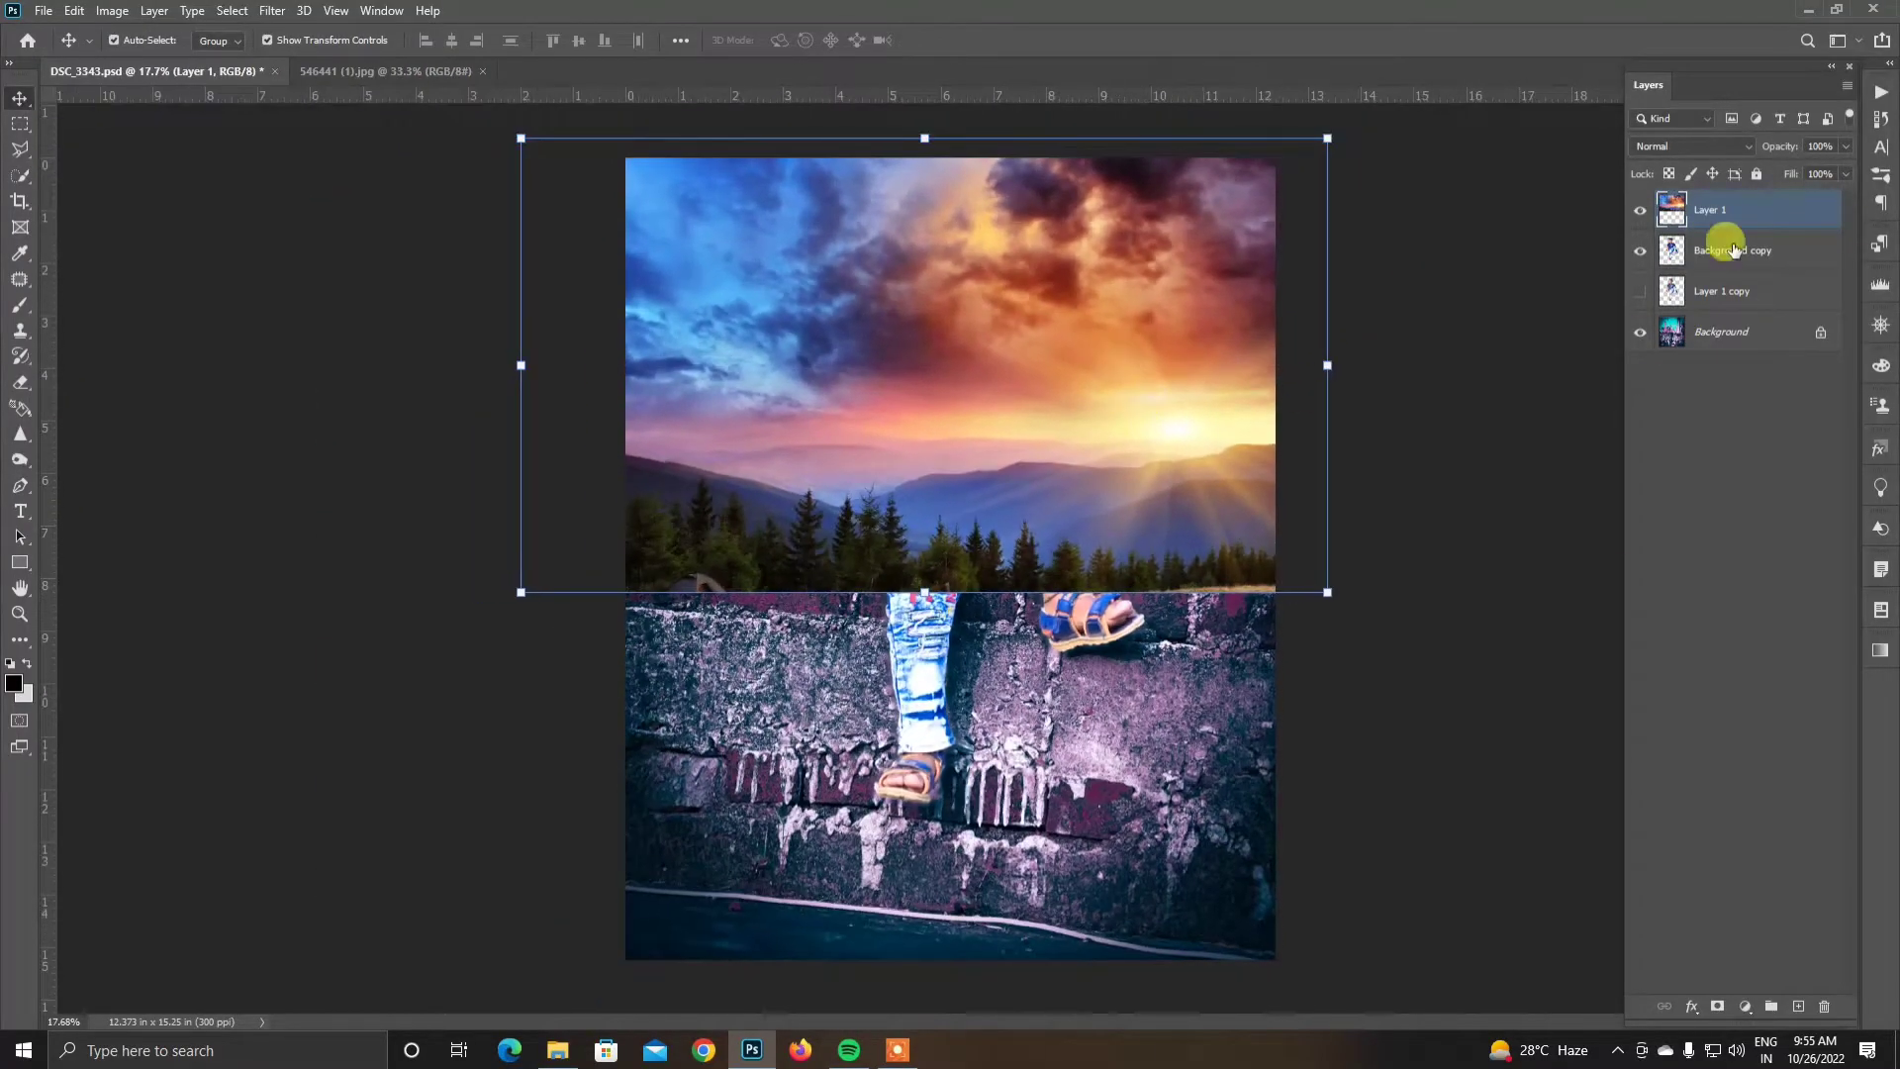
Step: Mask the sky layer with a soft black brush along the top edge of the stone wall
click(1718, 1007)
right_click(697, 596)
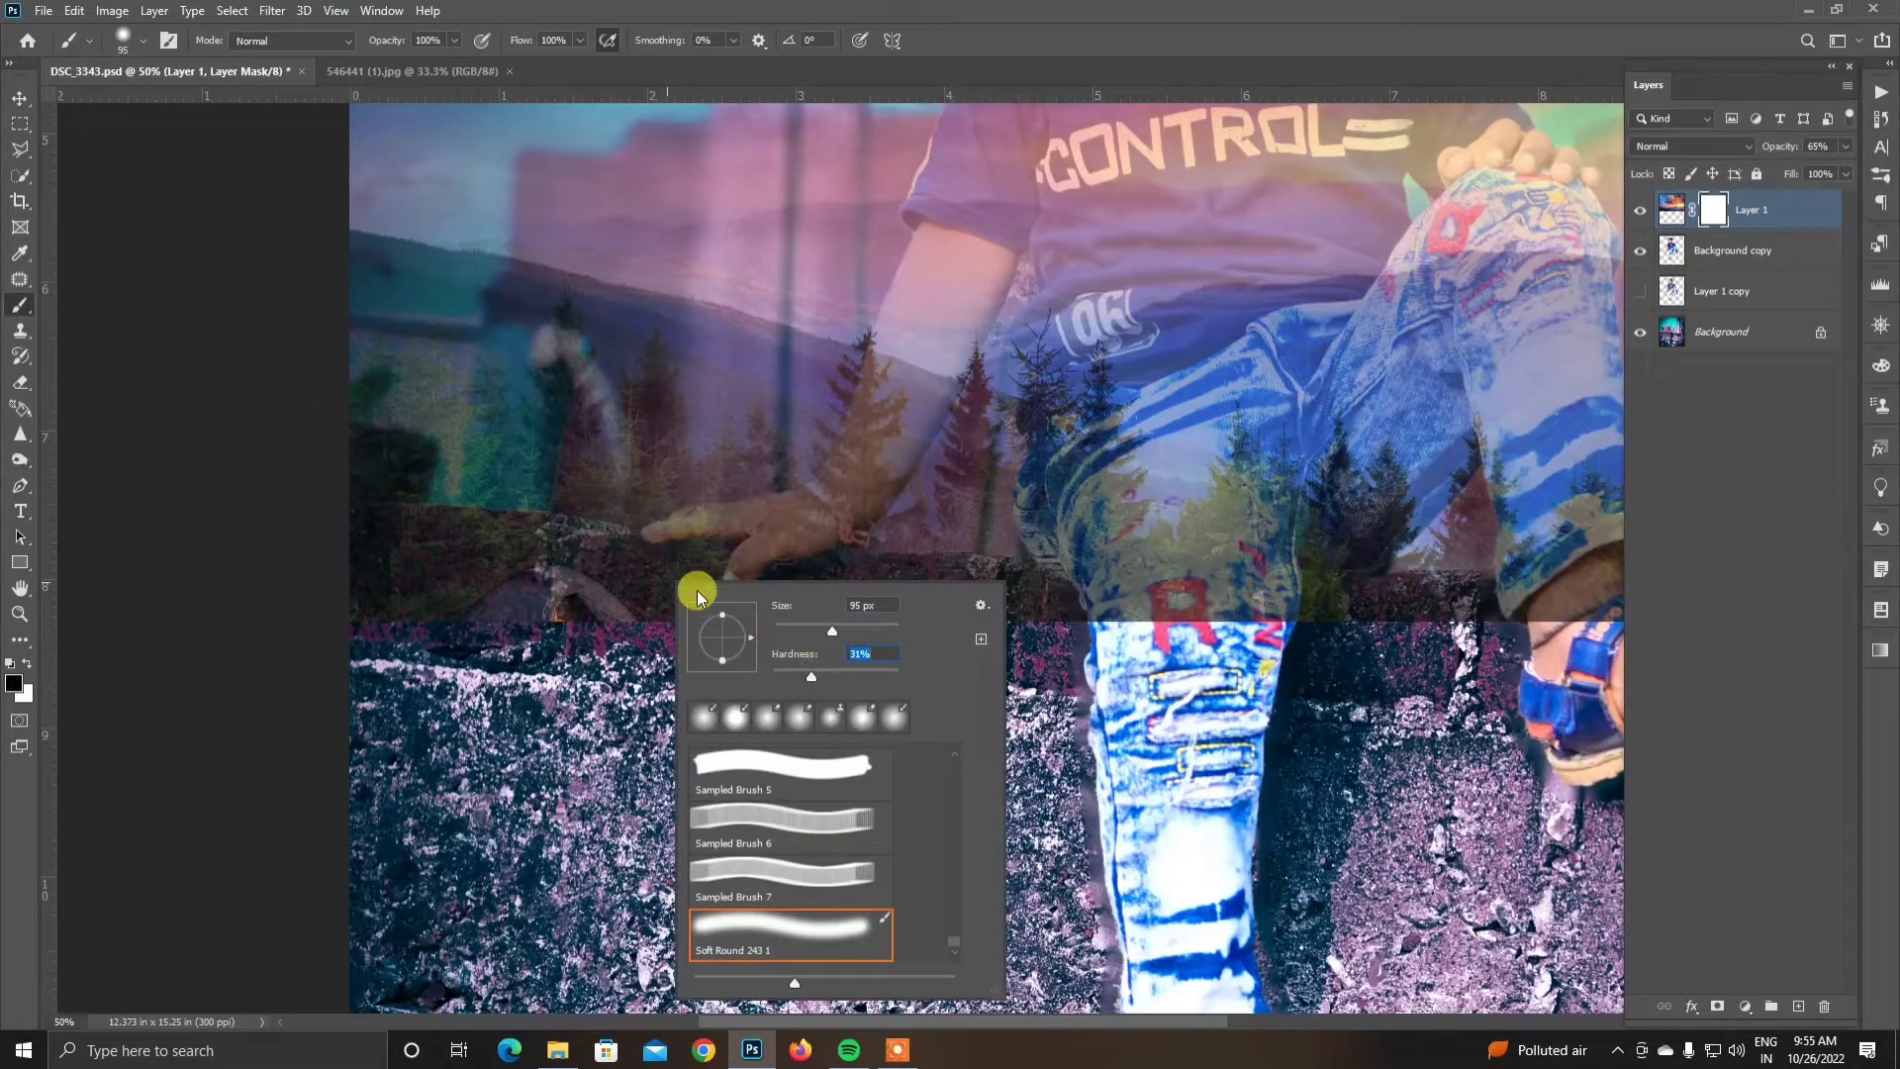
key(Return)
mouse_move(356, 525)
mouse_down()
mouse_move(479, 513)
mouse_move(902, 554)
mouse_up()
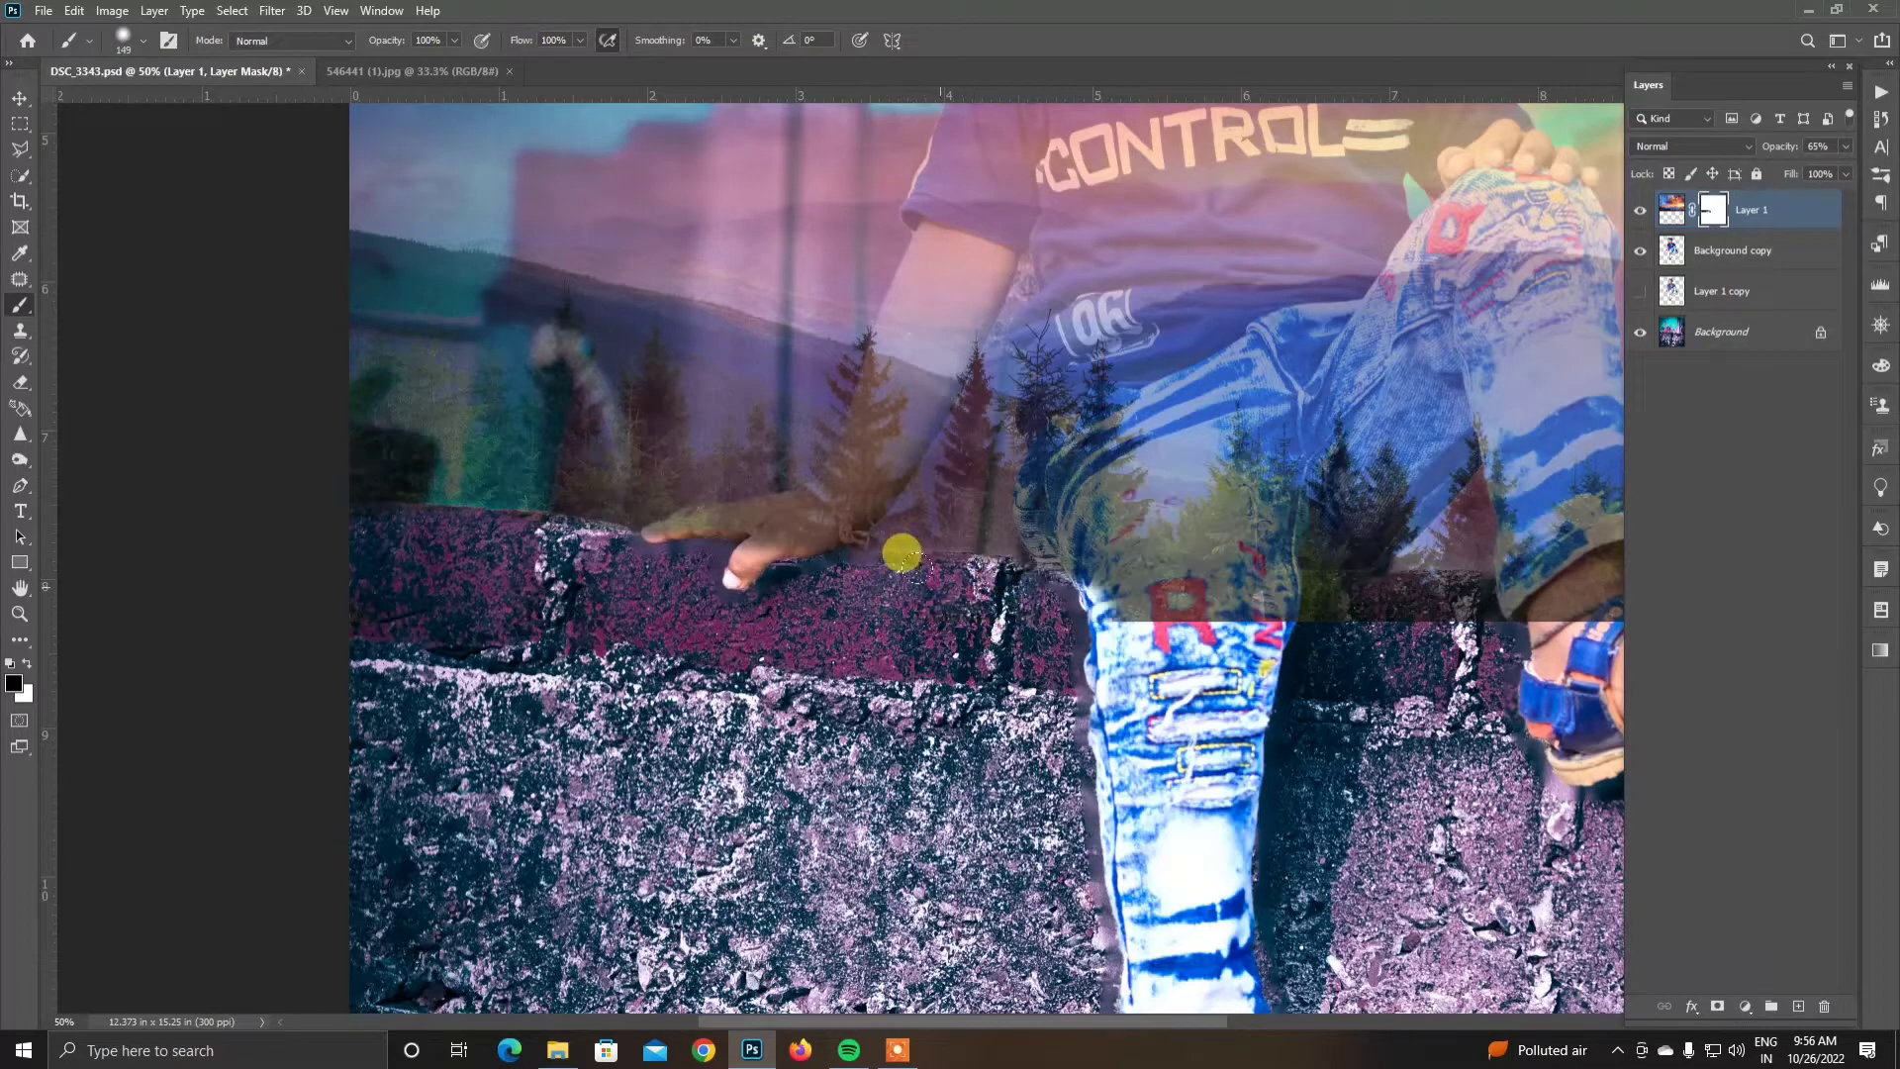
scroll(1069, 560, right, 2)
scroll(1089, 569, right, 3)
mouse_move(1088, 572)
mouse_down()
mouse_move(1570, 582)
mouse_move(139, 524)
mouse_up()
scroll(394, 565, left, 4)
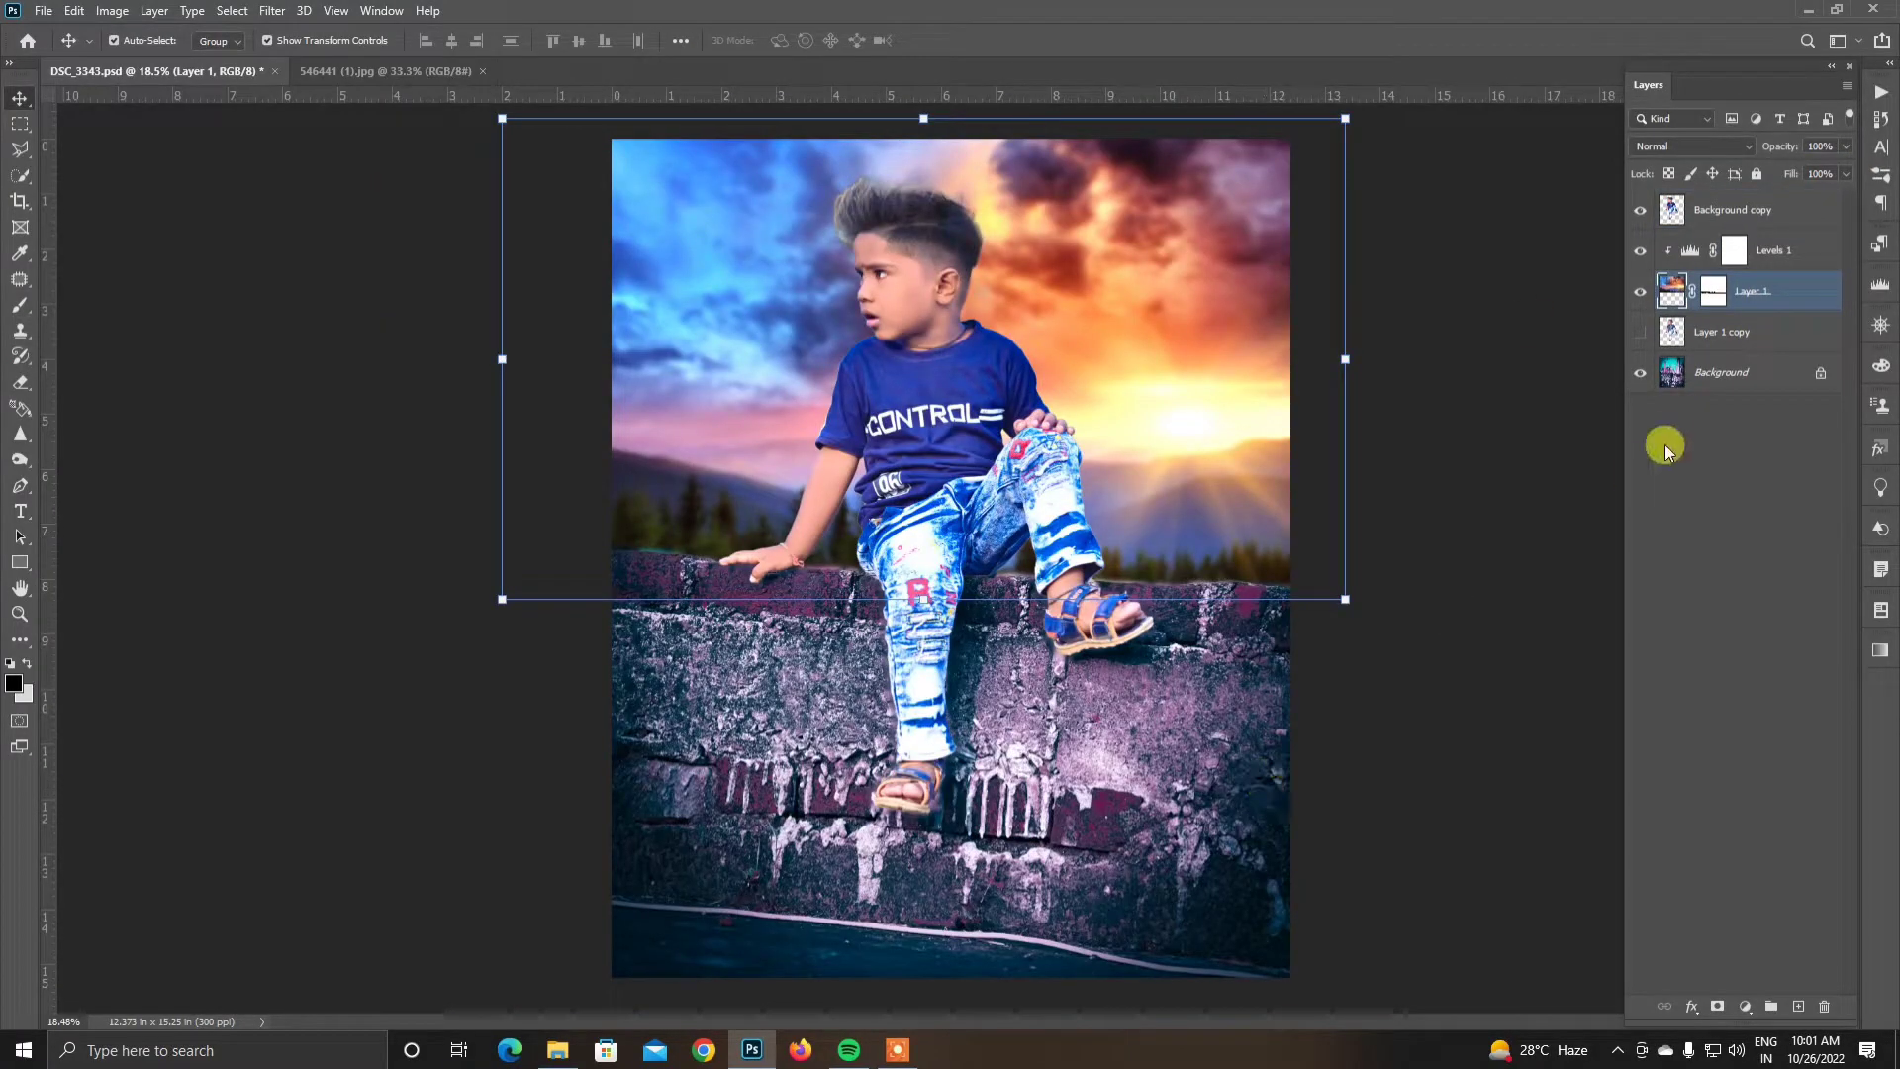
Step: Add a Lighten-mode layer above Background copy and create a Gradient Fill layer
click(1772, 226)
click(1800, 1007)
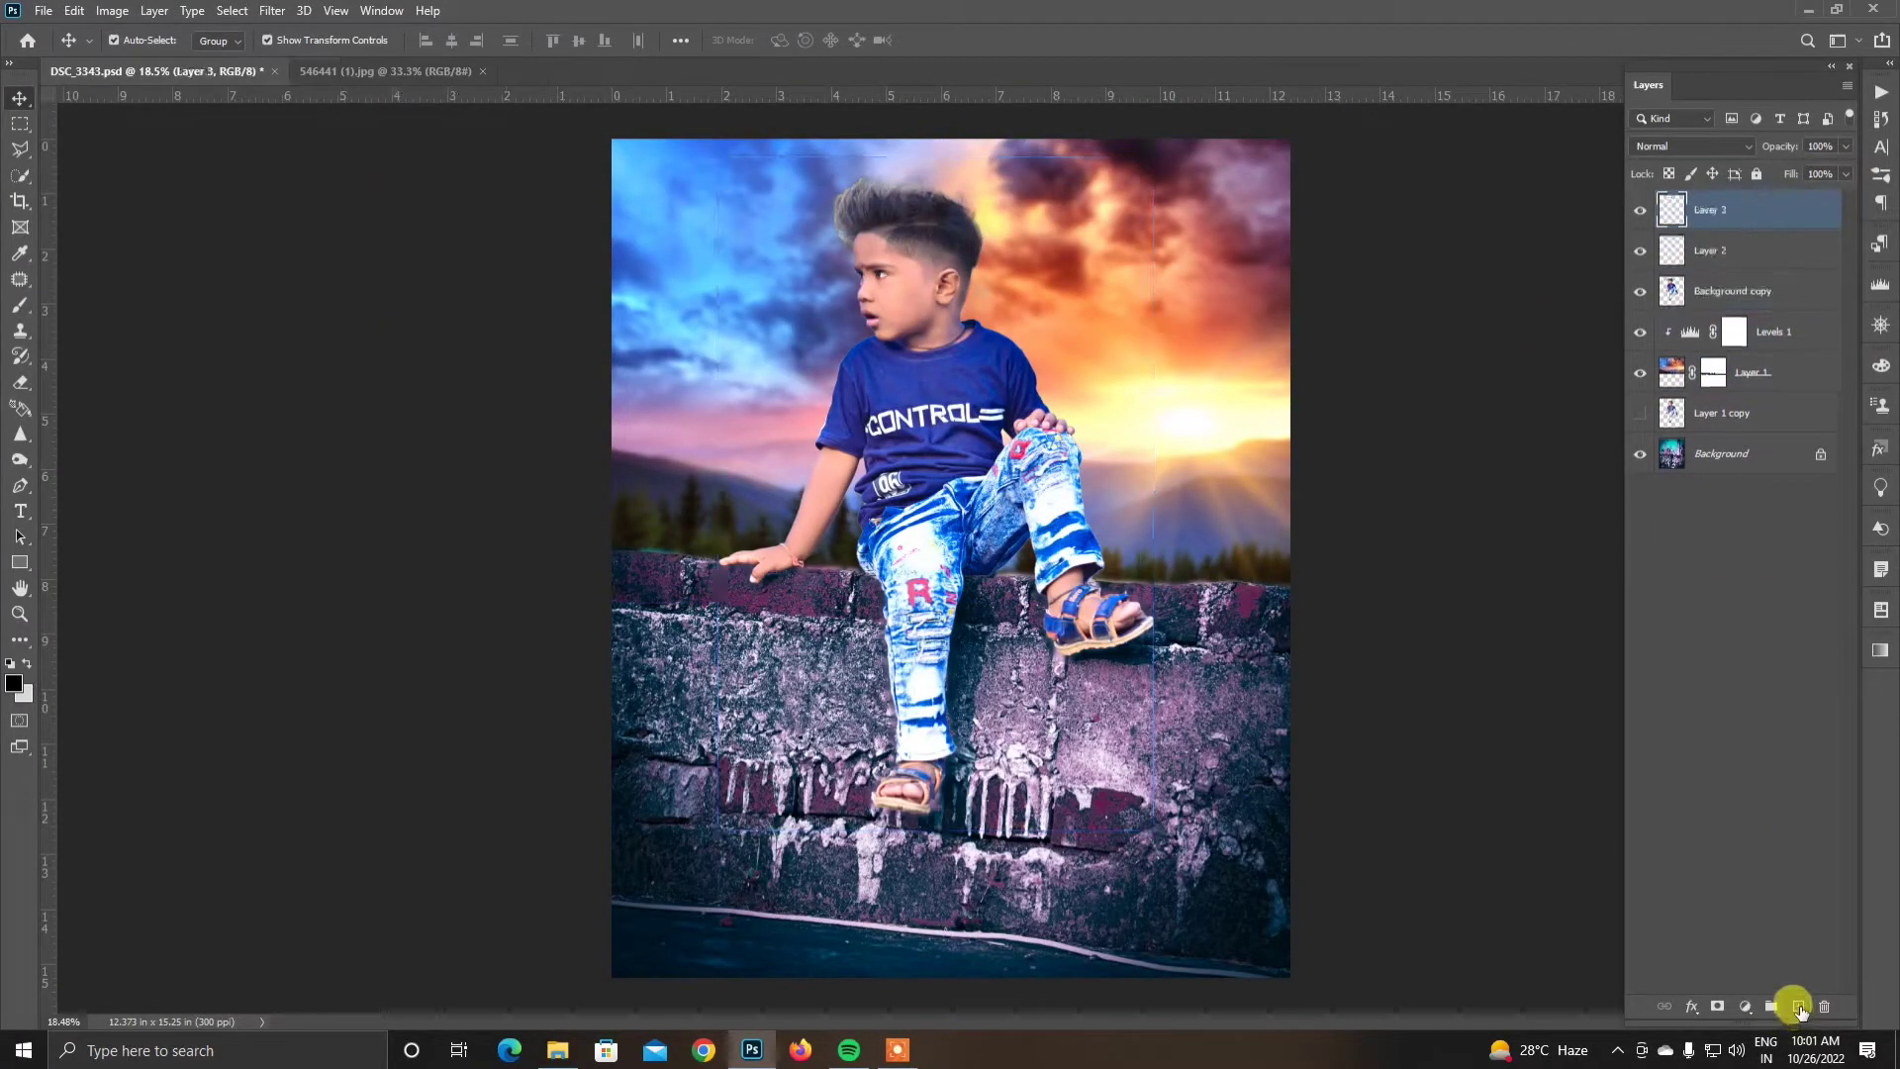
click(1673, 147)
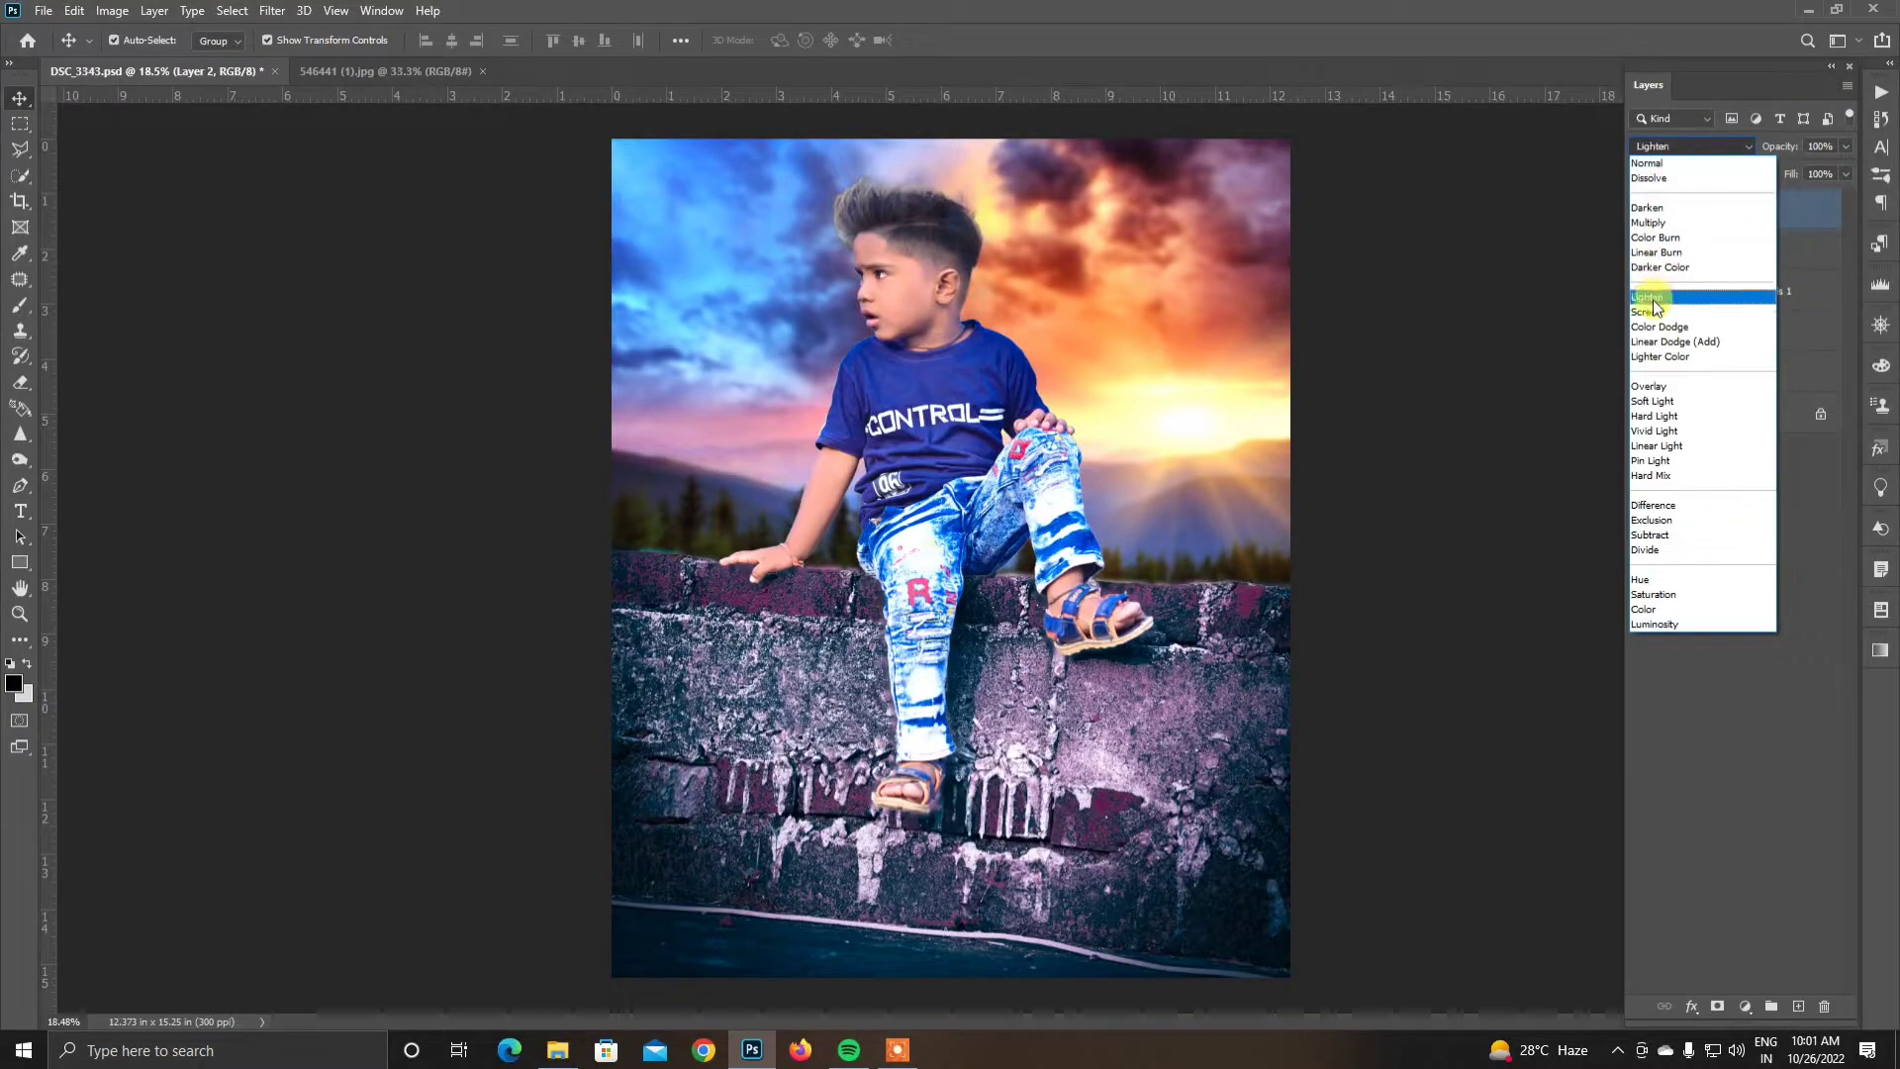
click(1651, 297)
click(1747, 1008)
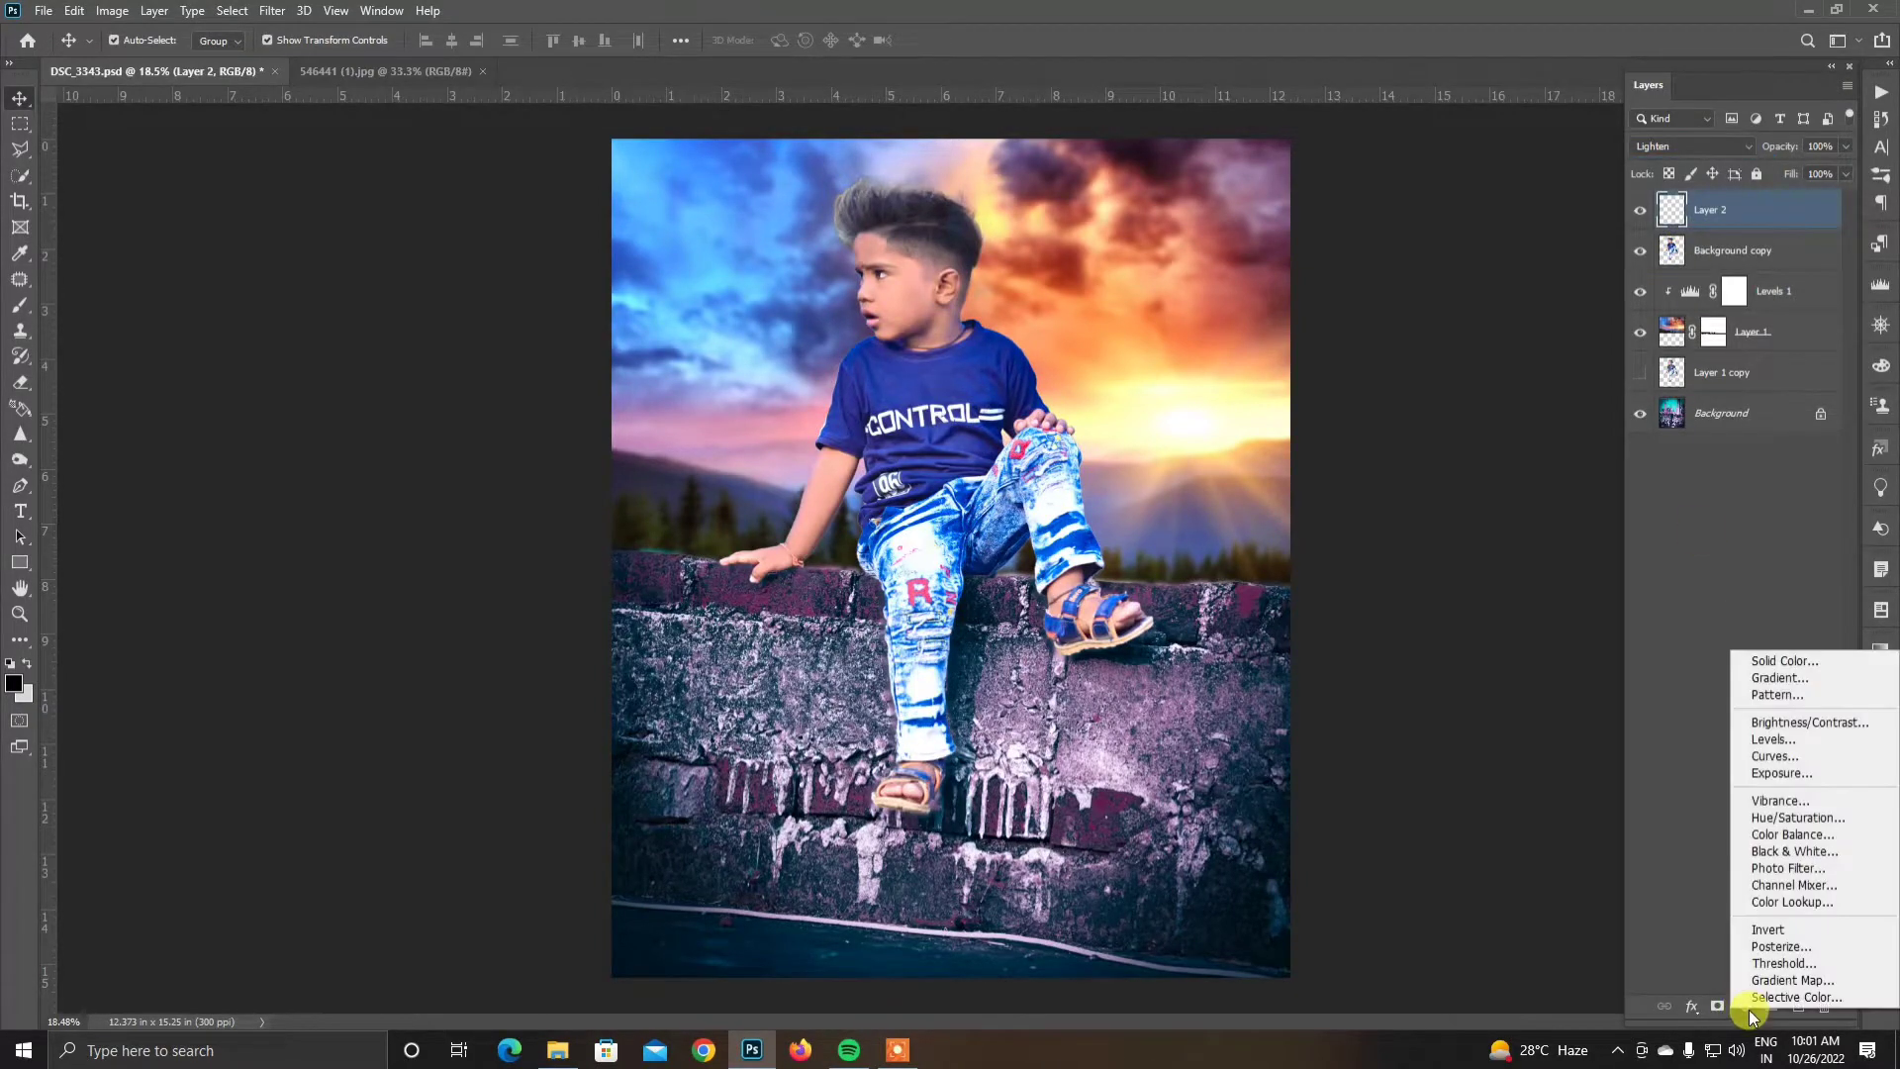
click(1767, 681)
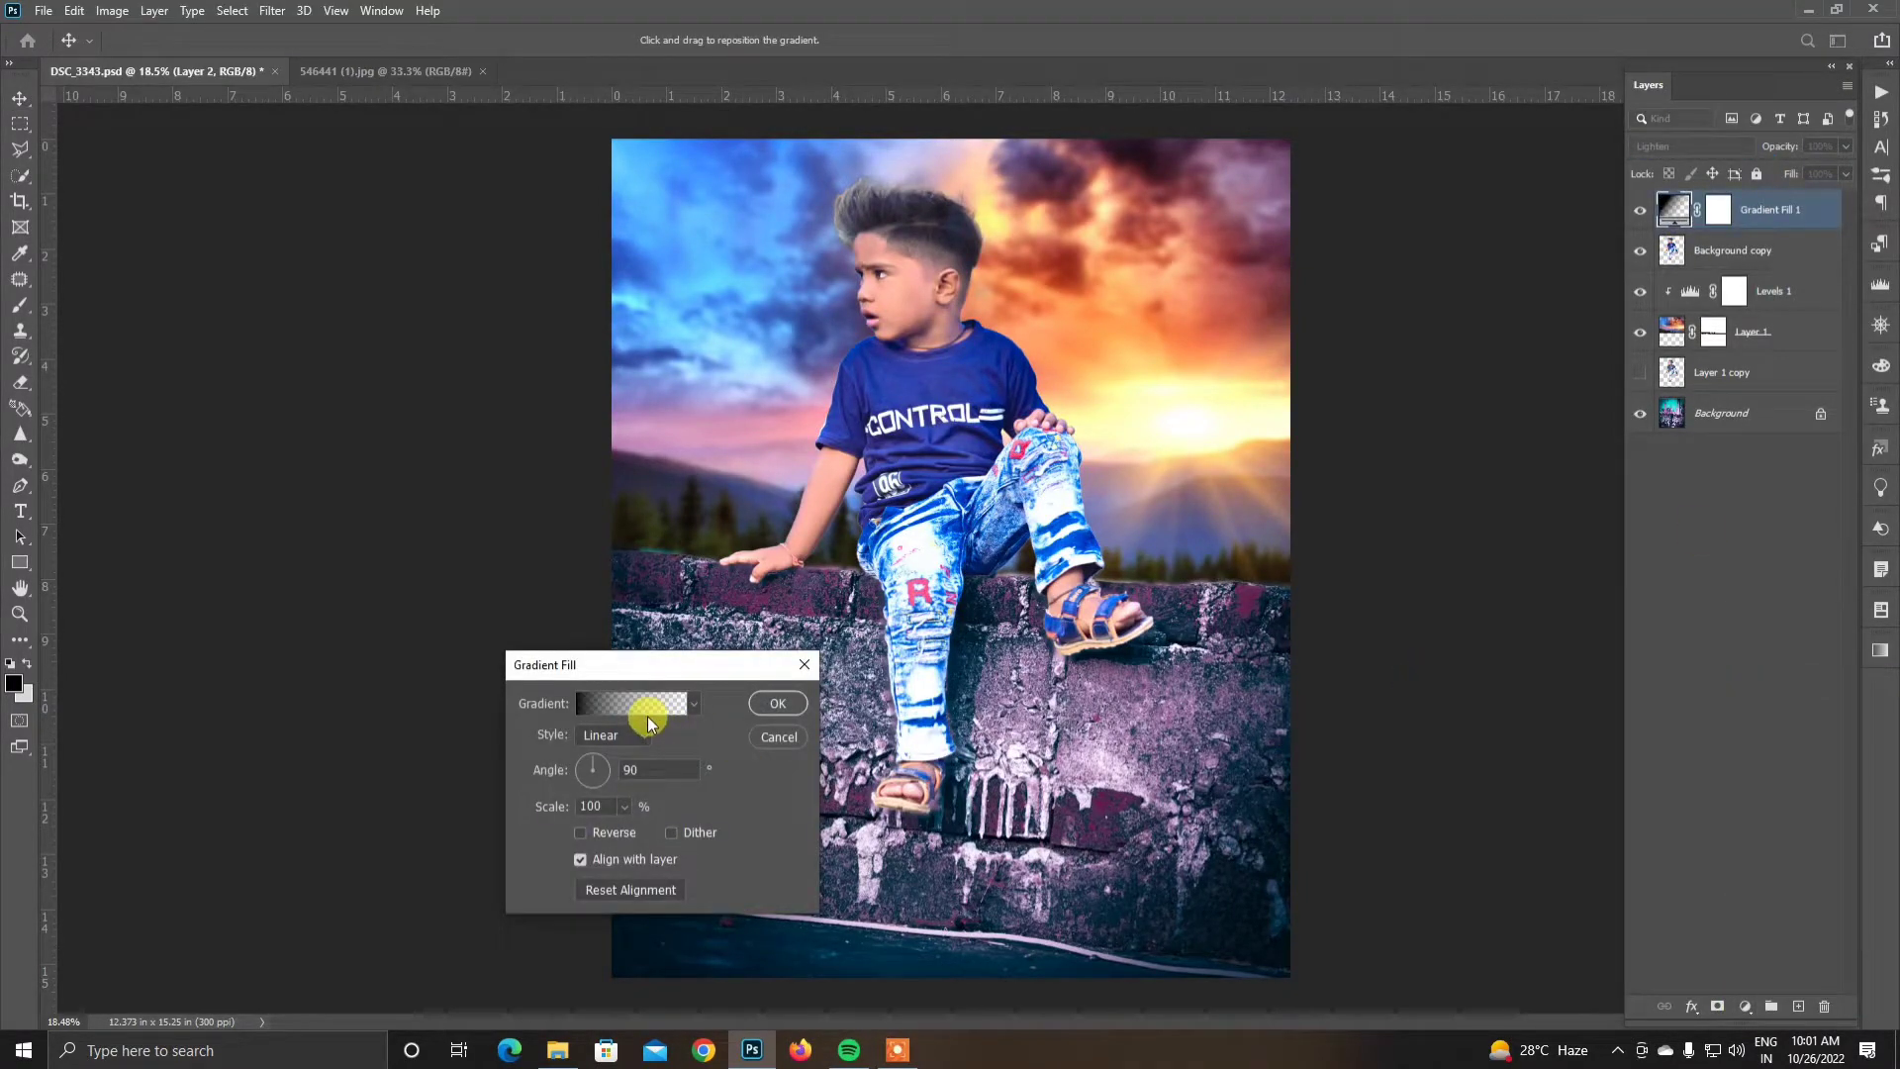
Step: Reduce the gradient to a single orange colour stop
drag(645, 663, 673, 627)
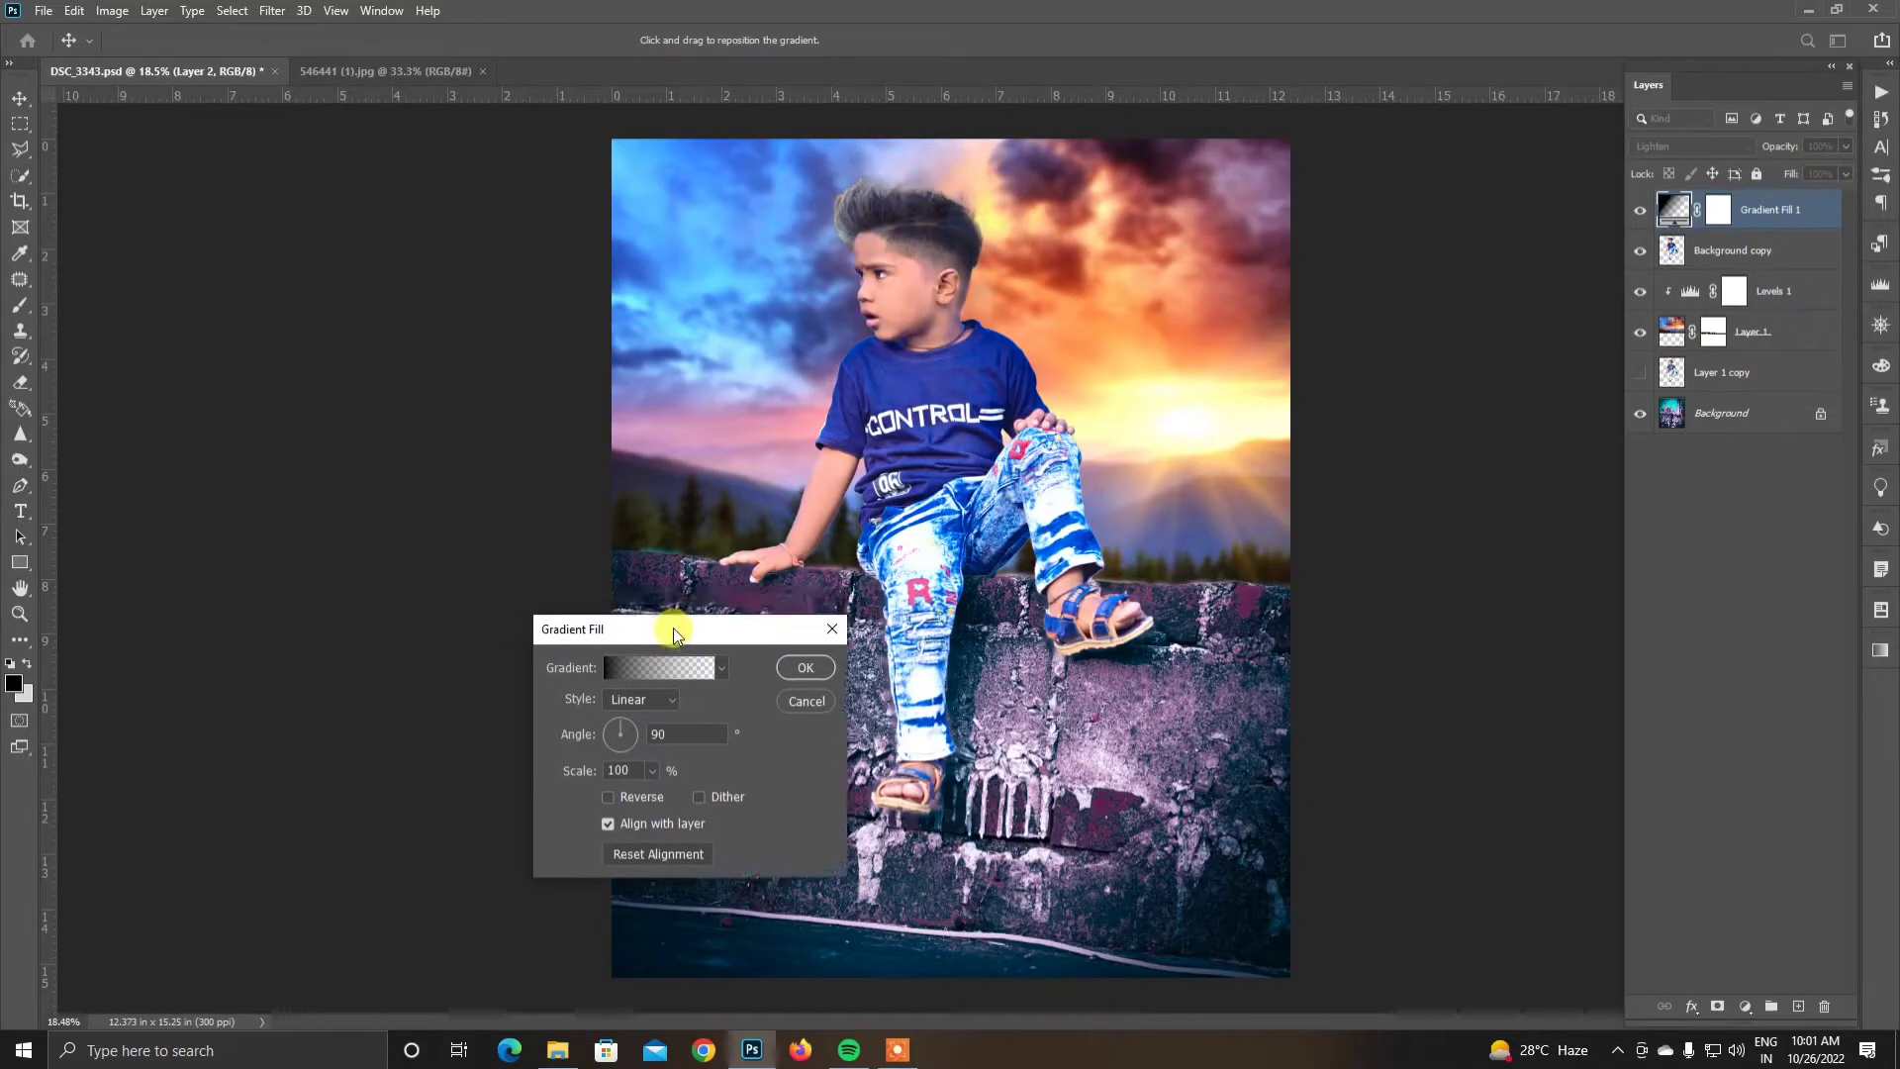
click(625, 669)
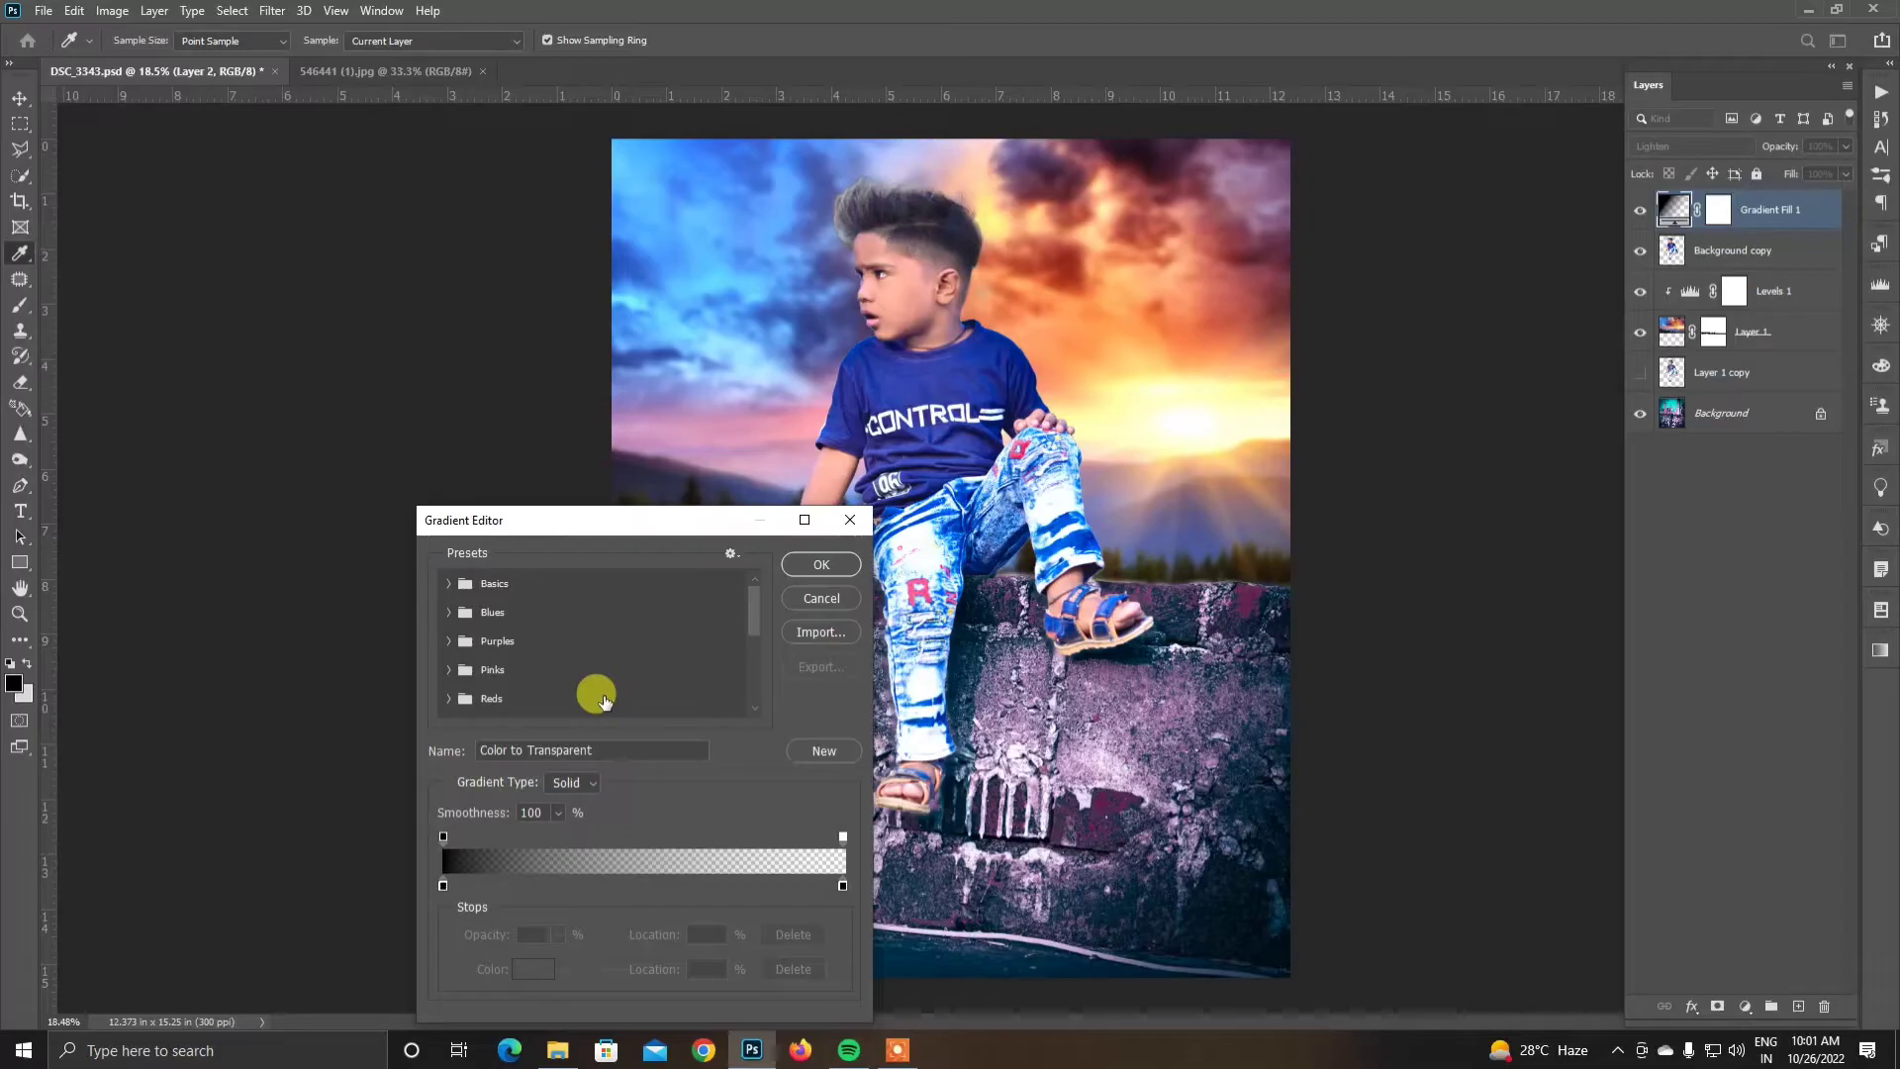
click(819, 599)
click(653, 669)
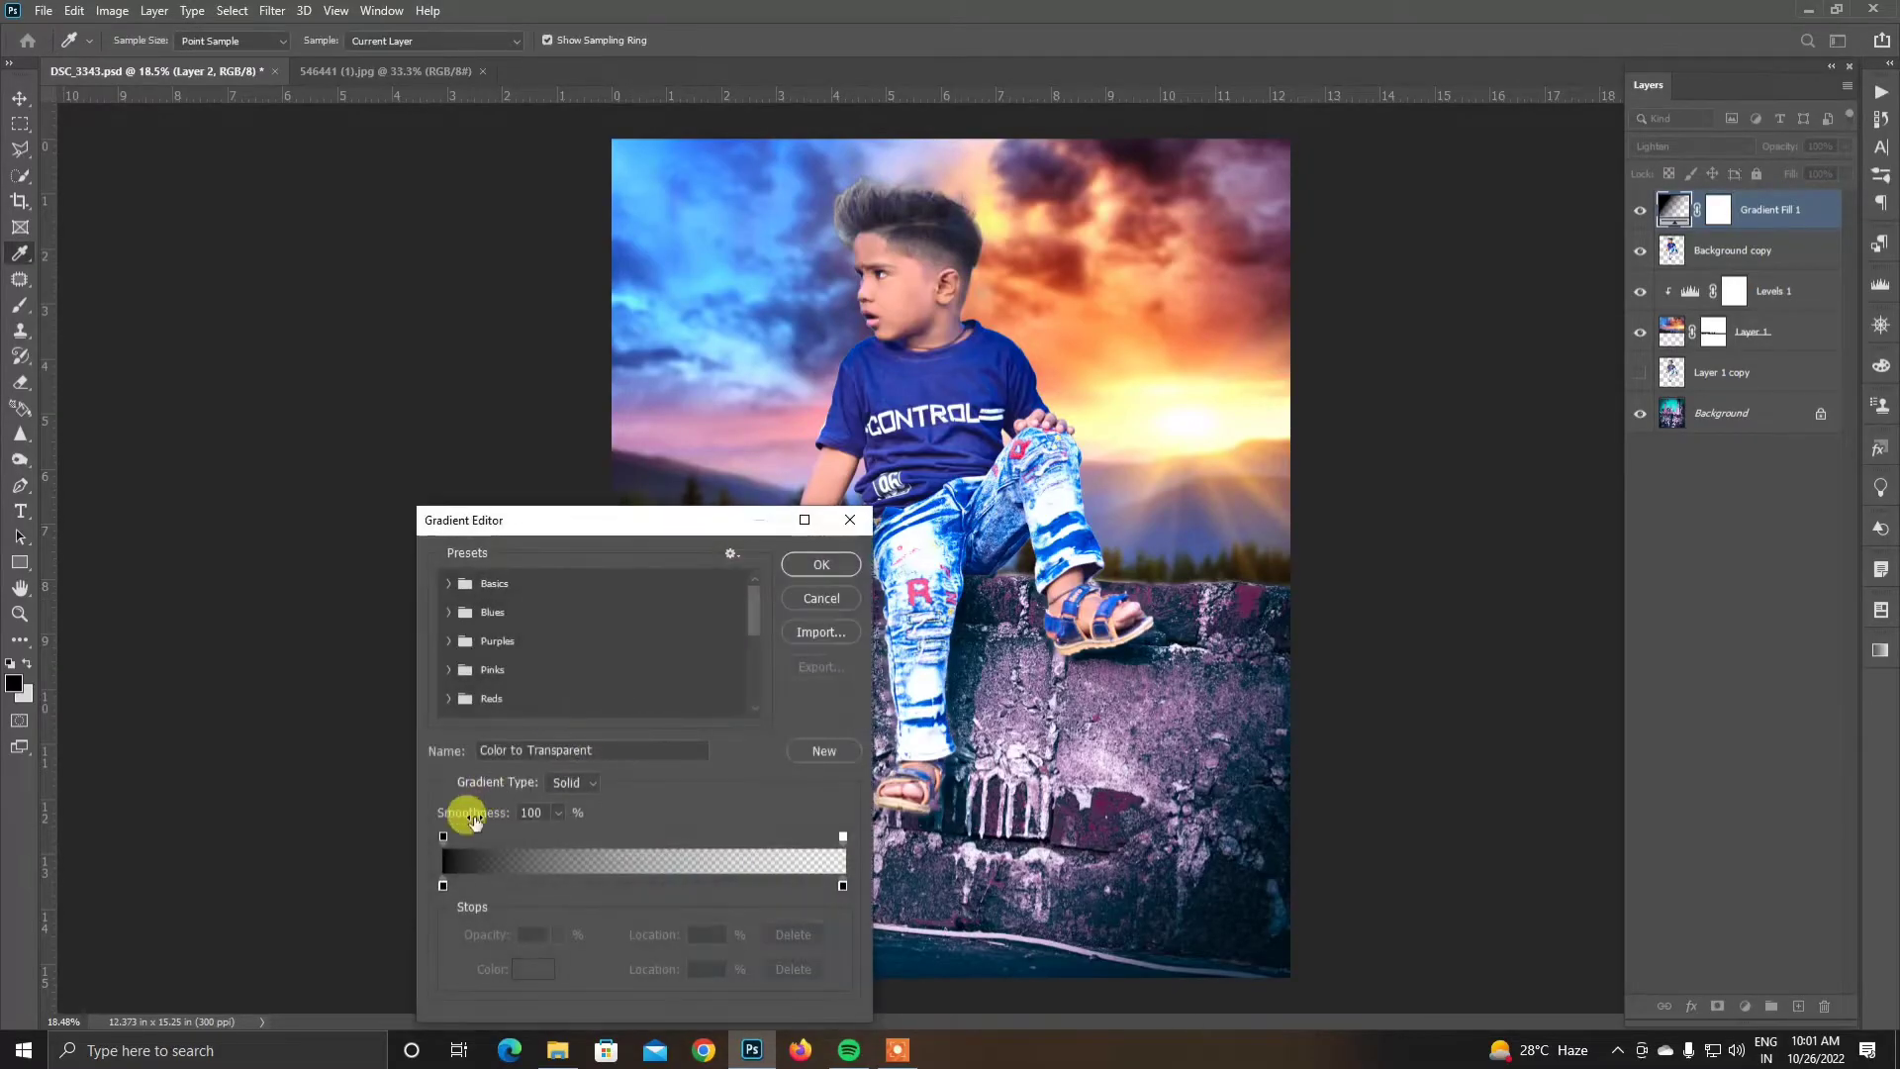
click(843, 885)
click(797, 969)
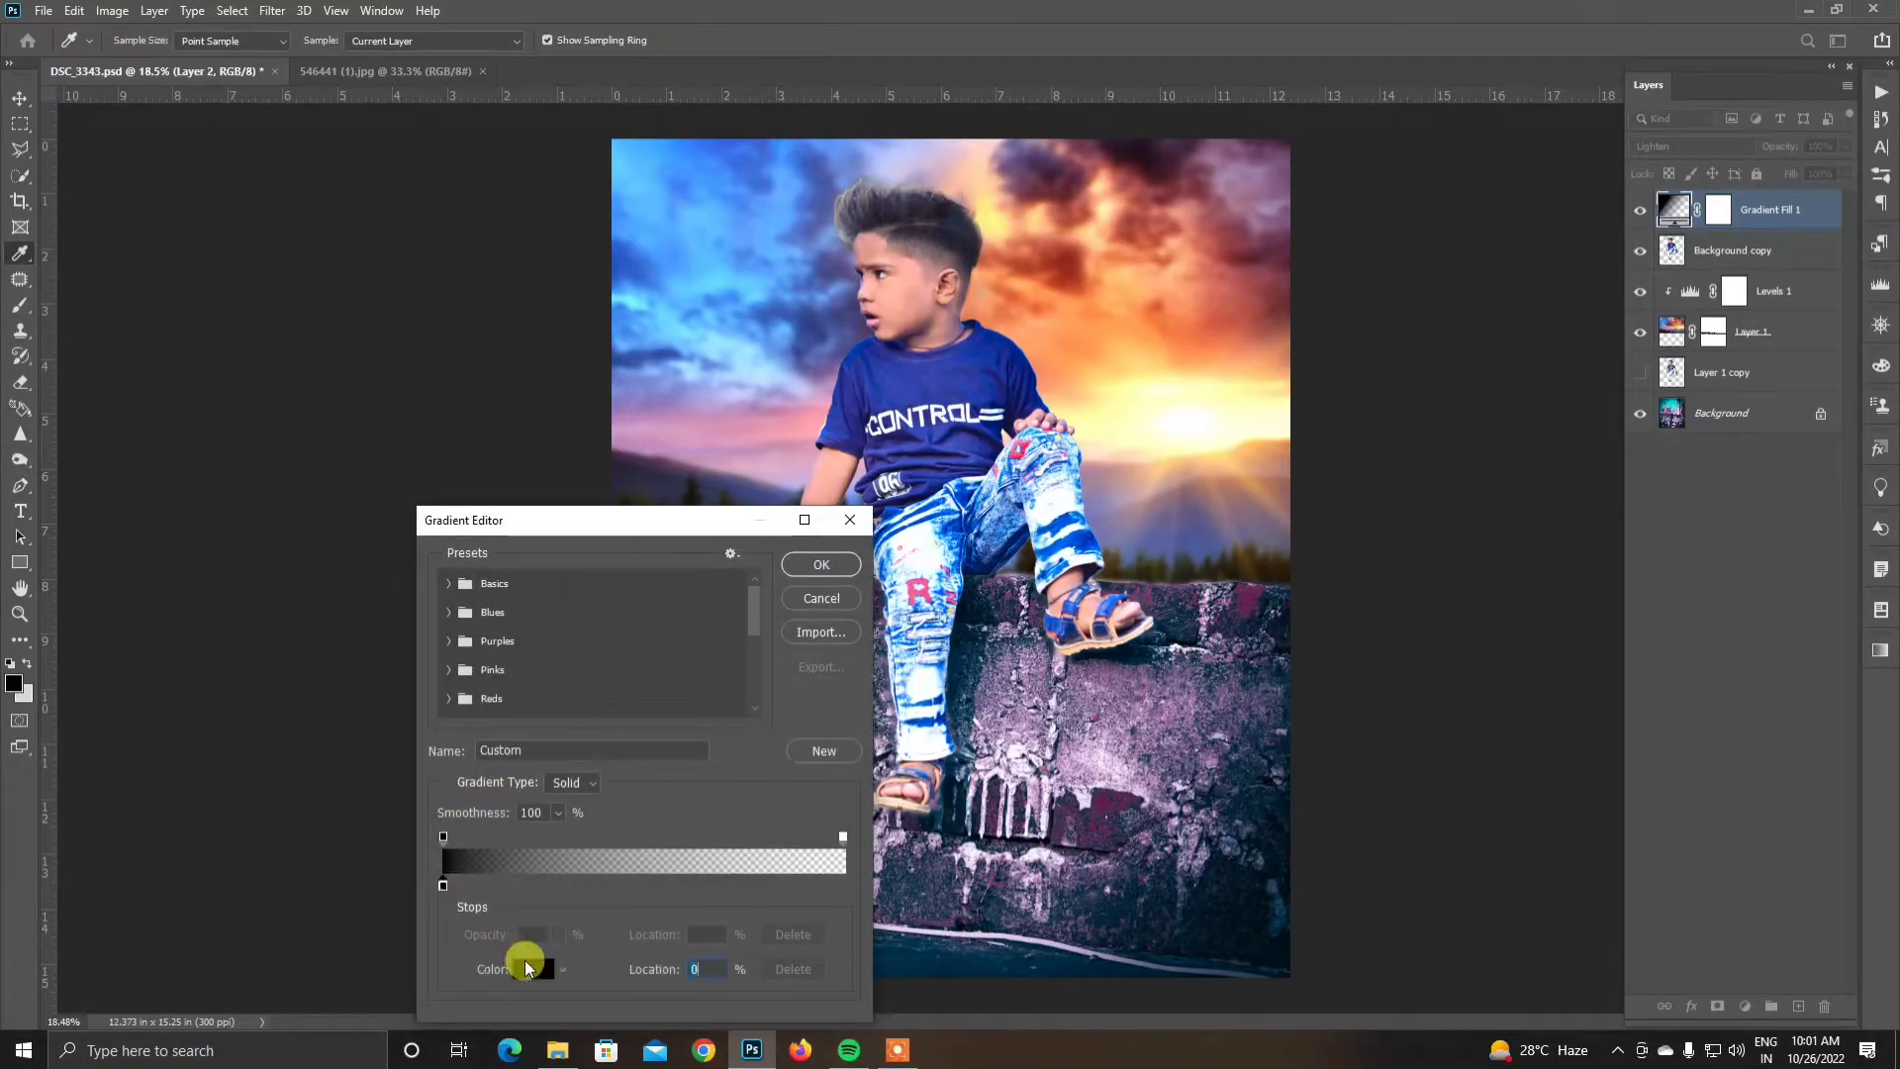
click(528, 968)
drag(1184, 491, 1201, 447)
drag(1226, 643, 1225, 634)
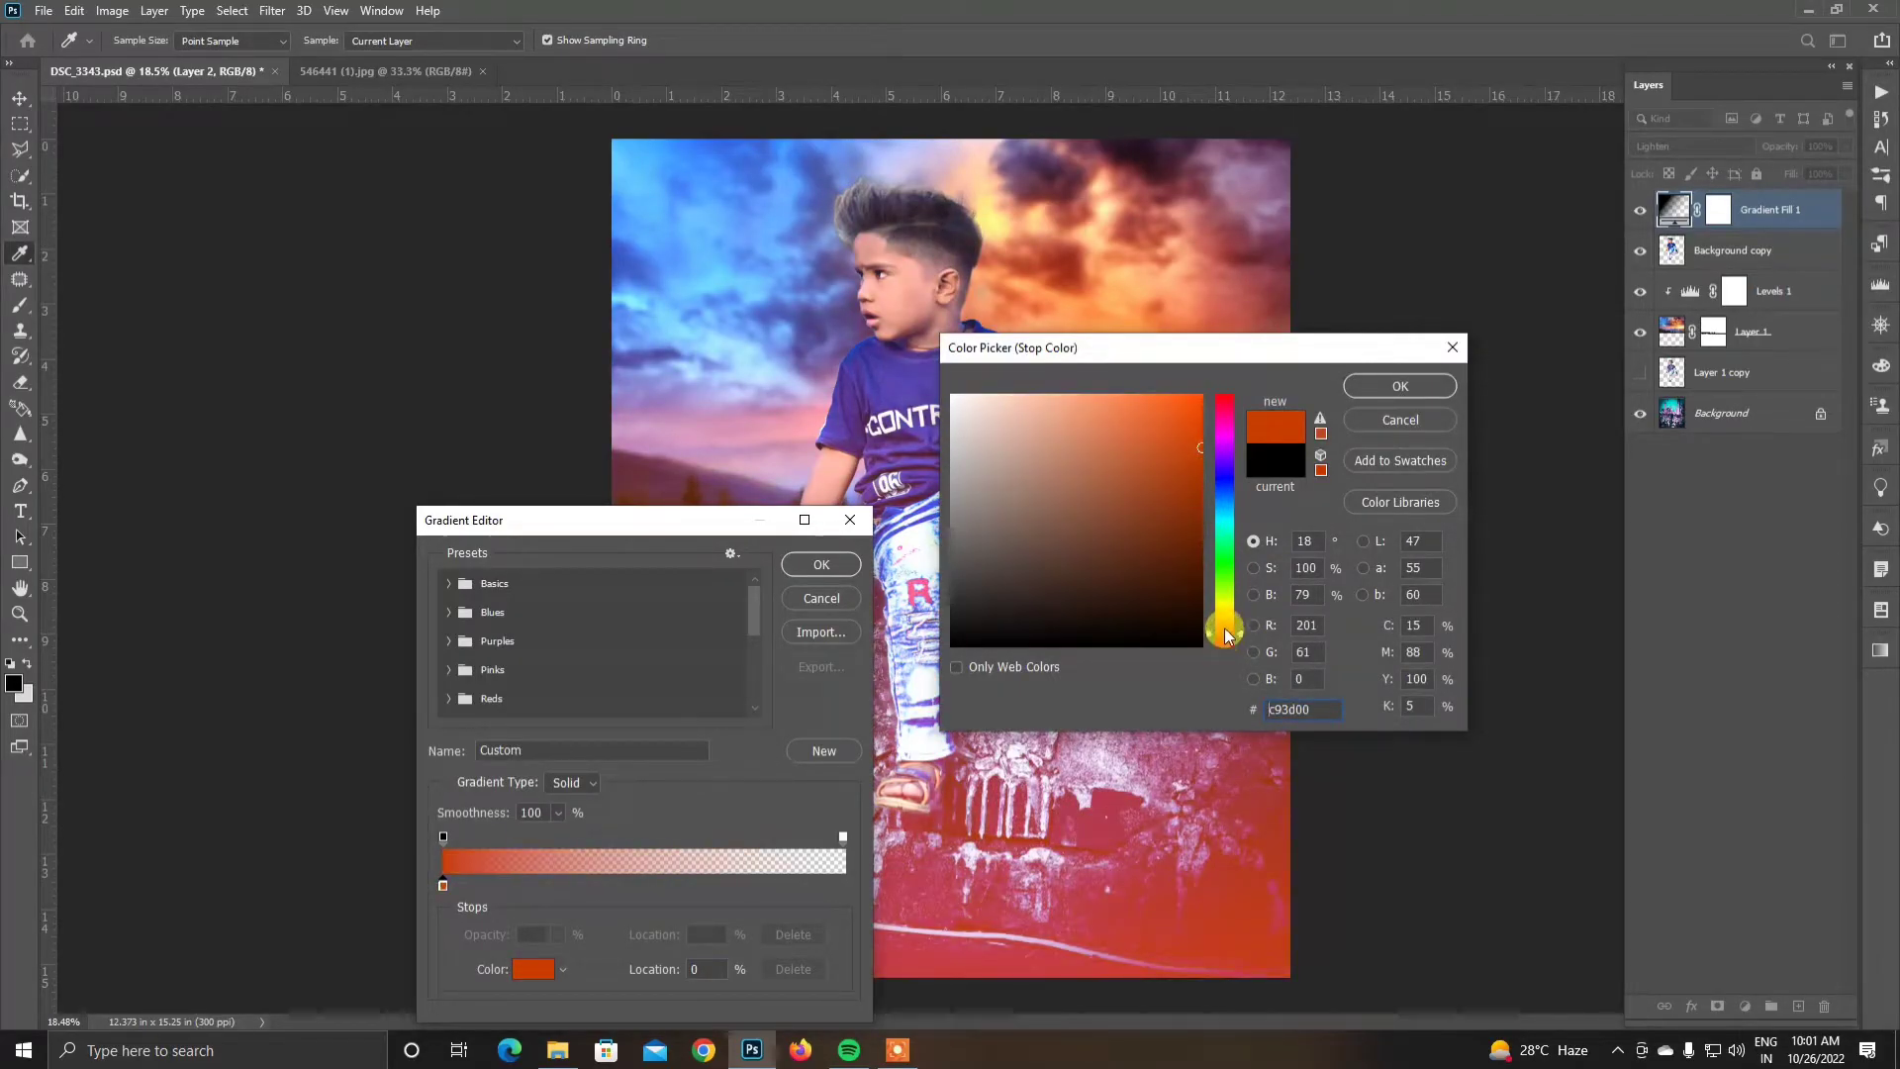
click(1361, 391)
click(821, 567)
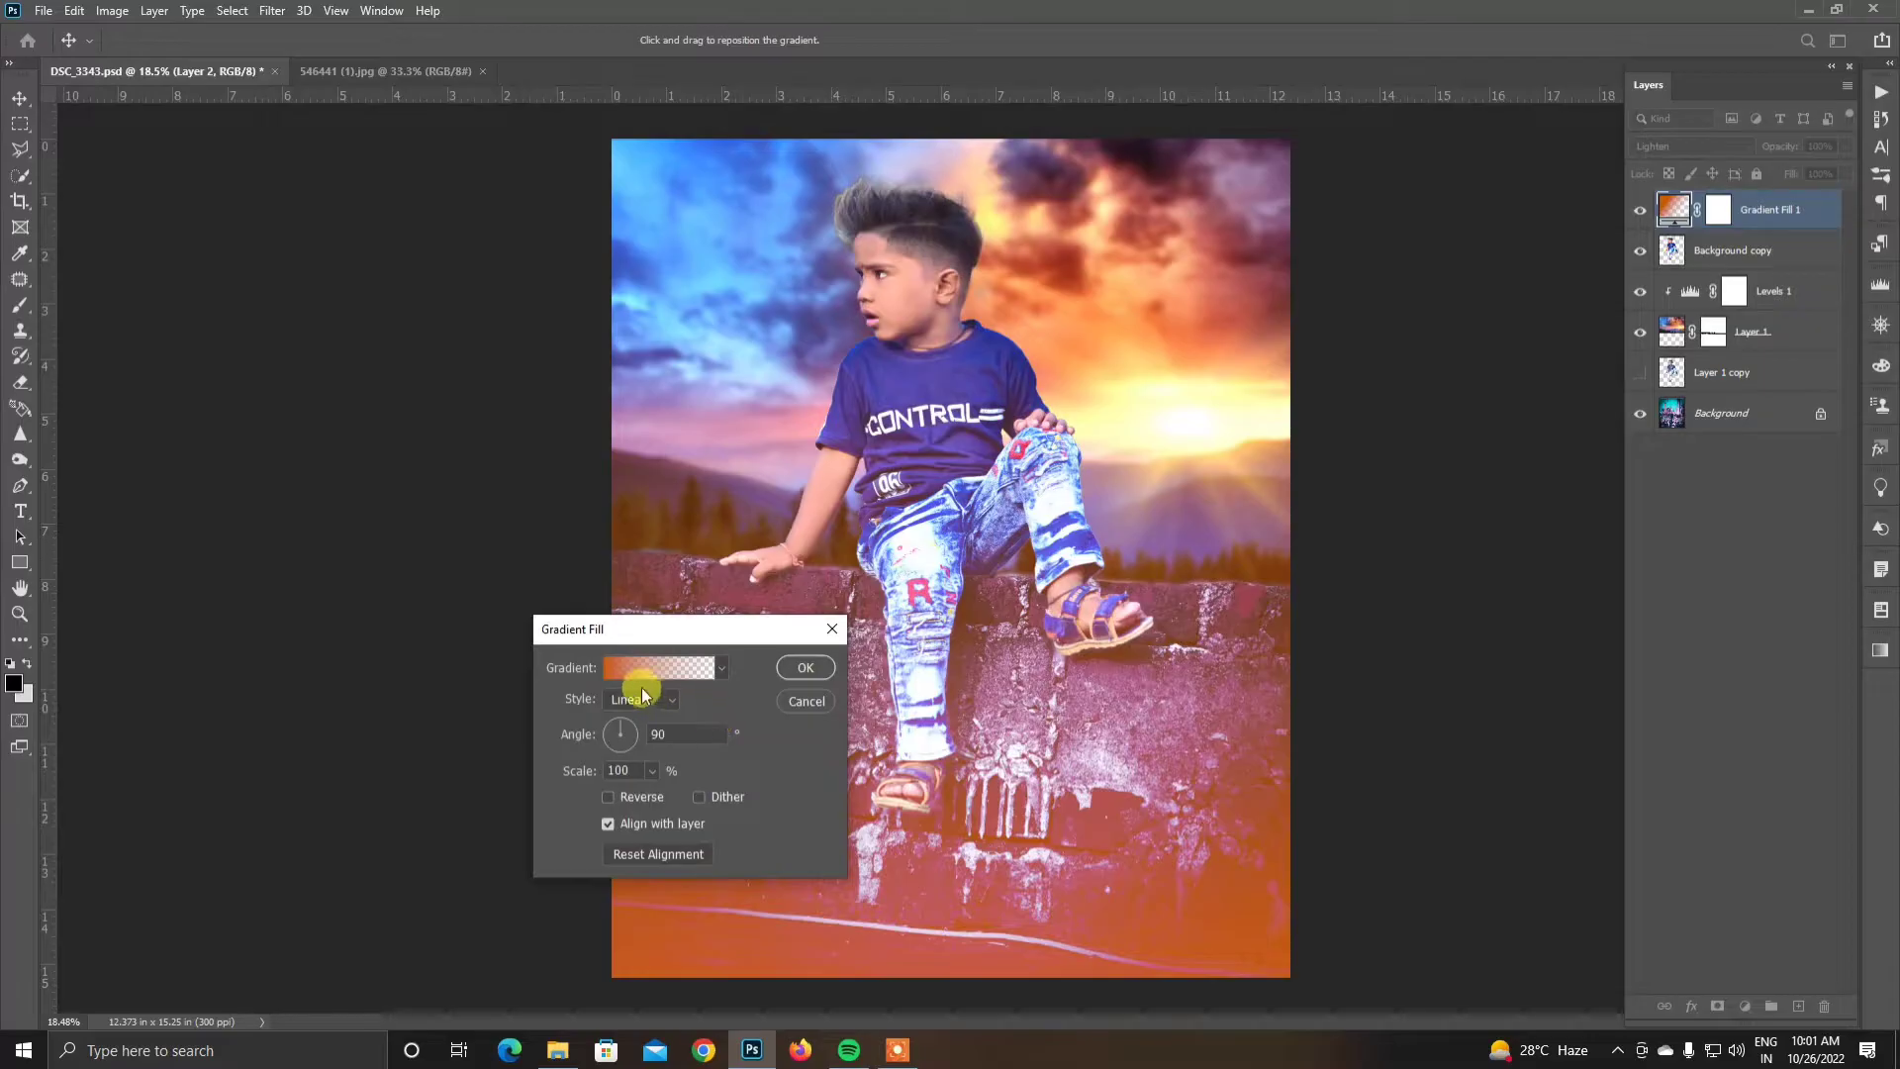
Step: Make the gradient radial at 111% scale and reposition the glow
click(643, 693)
click(627, 734)
drag(950, 574, 1024, 530)
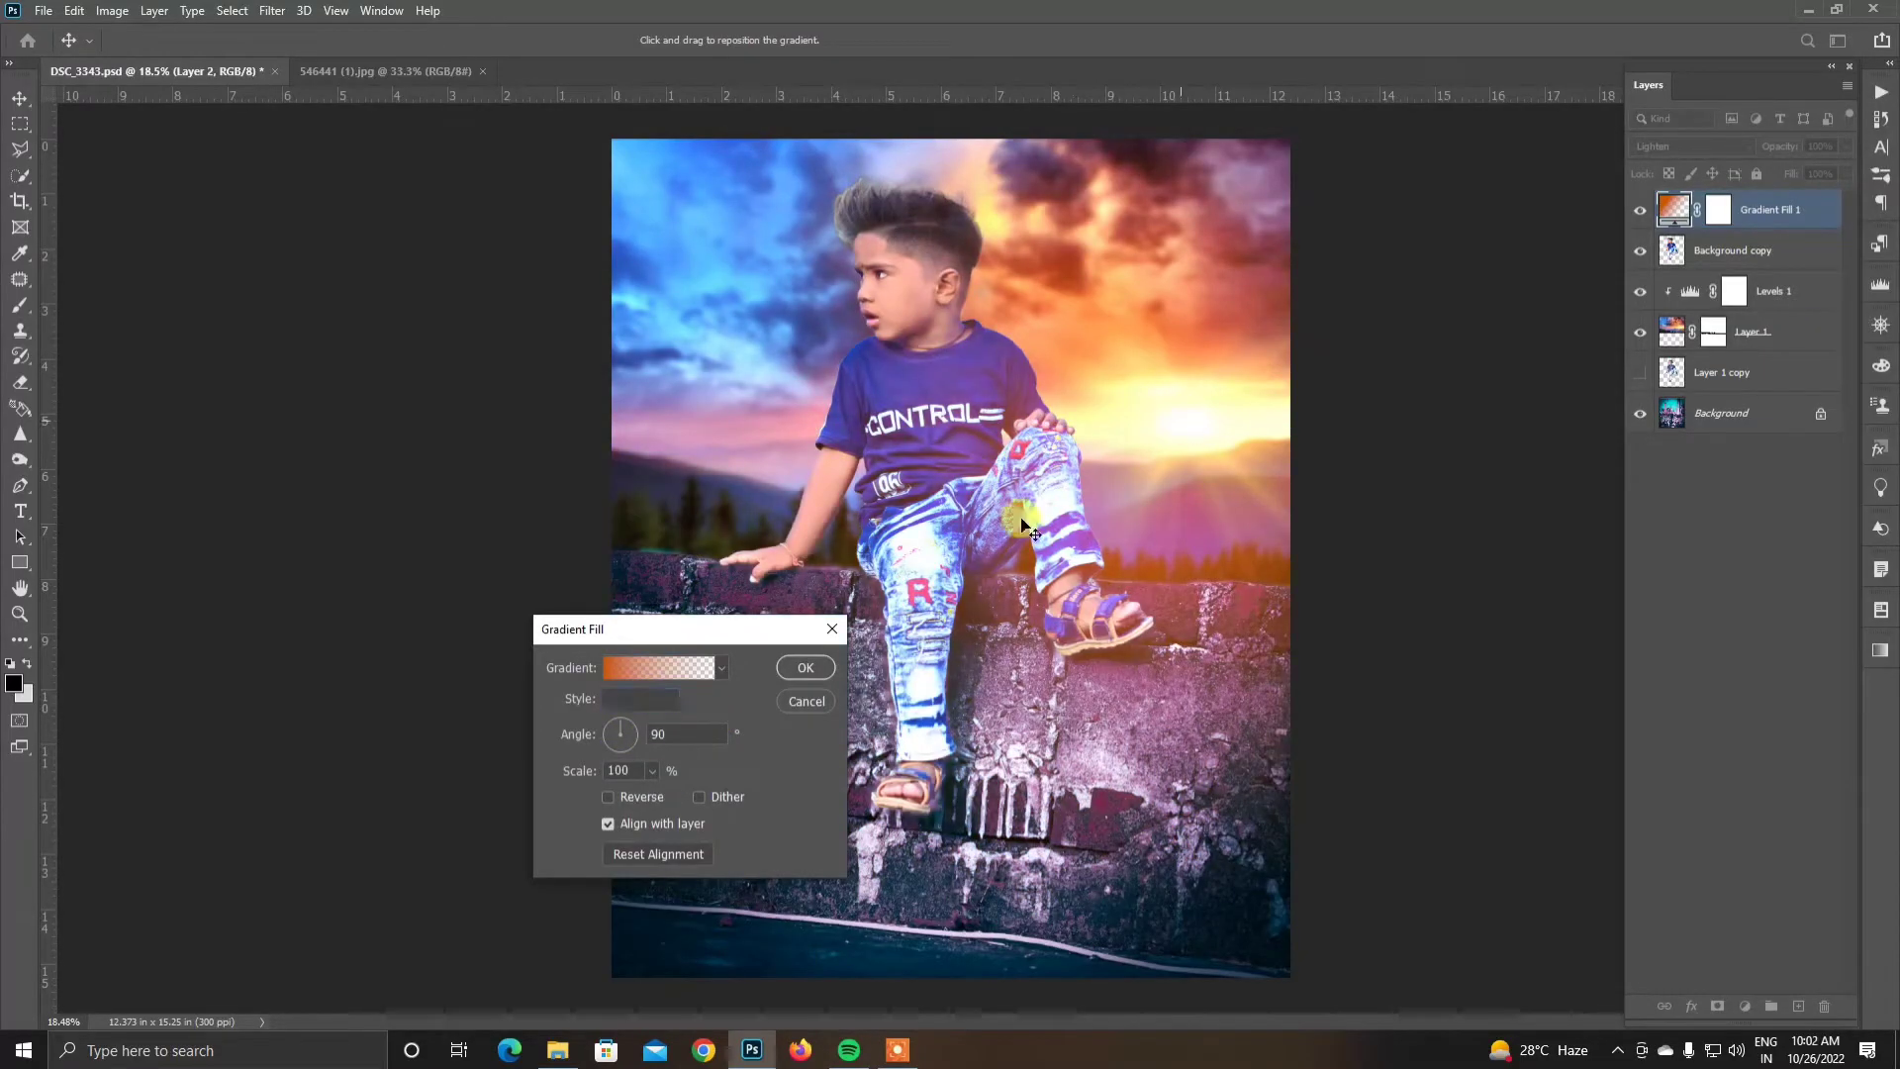
drag(678, 634, 639, 610)
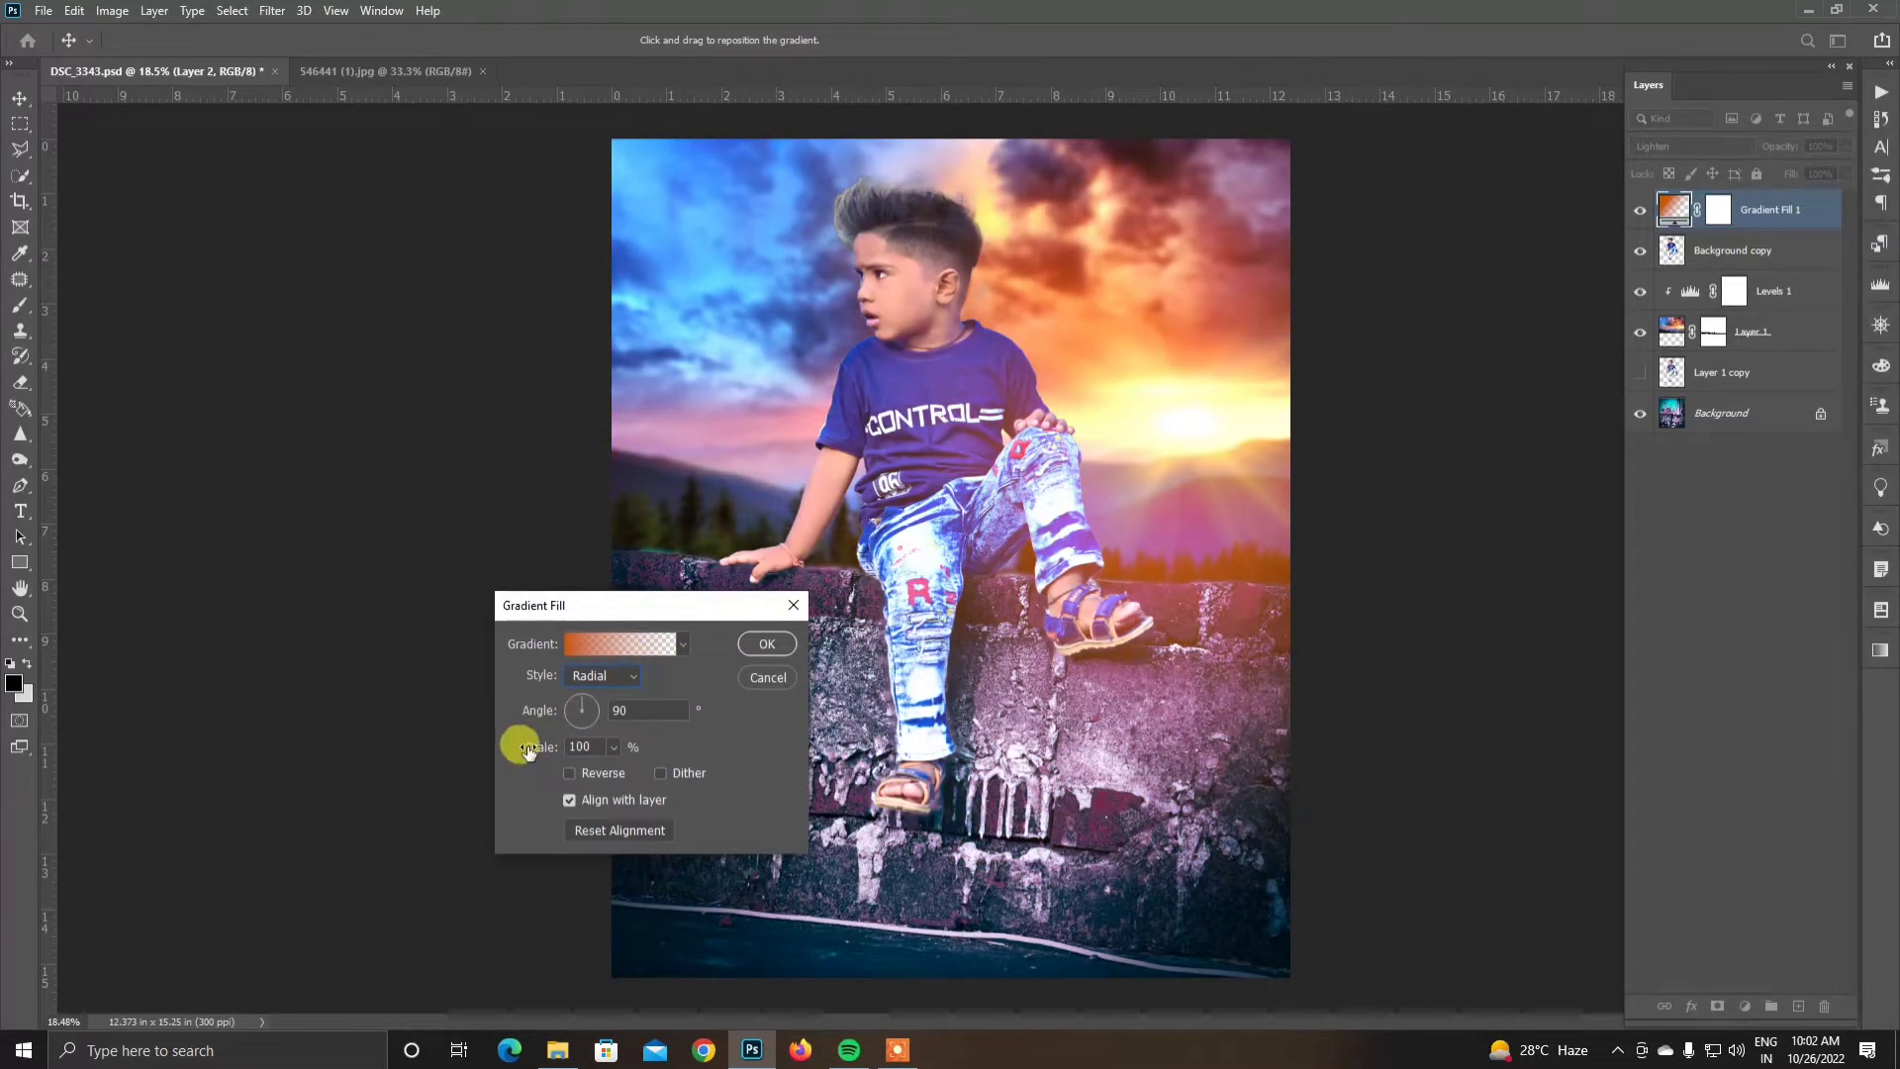
drag(528, 750, 640, 693)
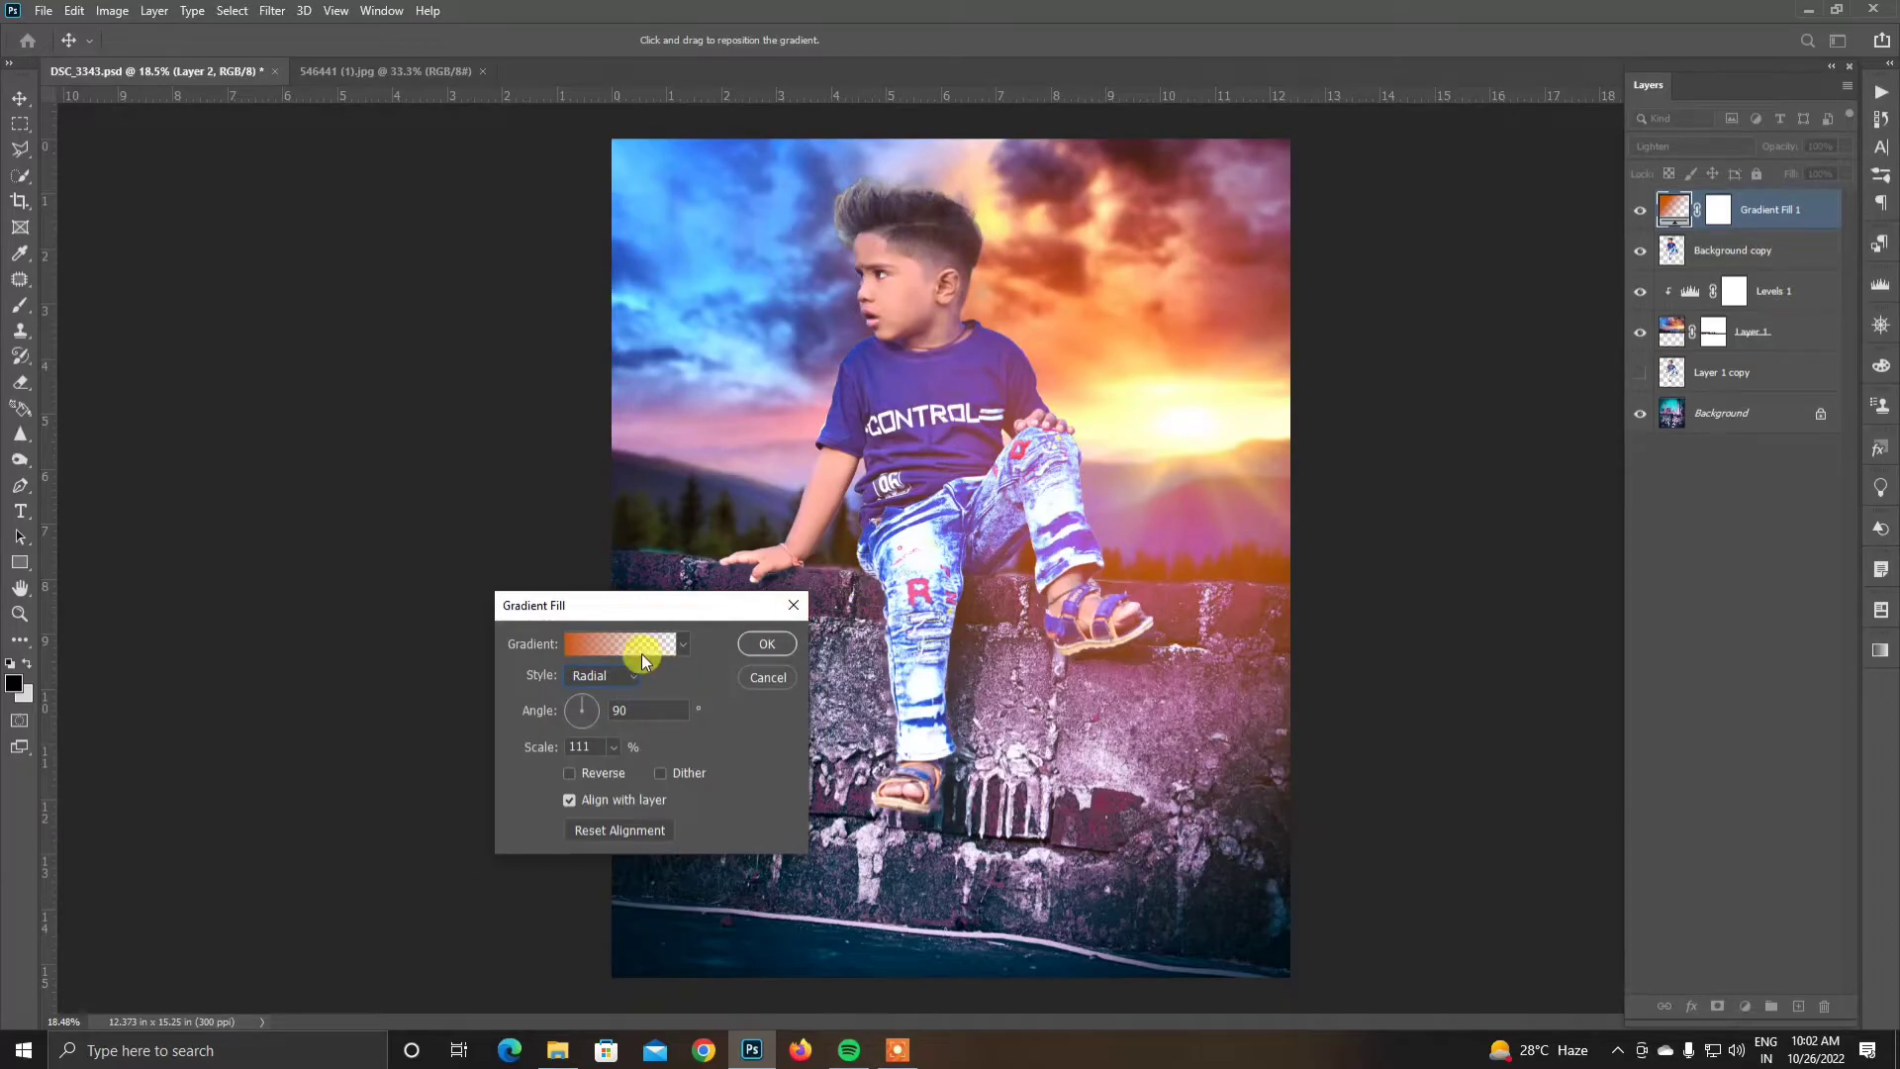
Step: Set gradient stops to white at 6% and orange at 16%, place the glow upper right, apply
click(641, 653)
click(484, 886)
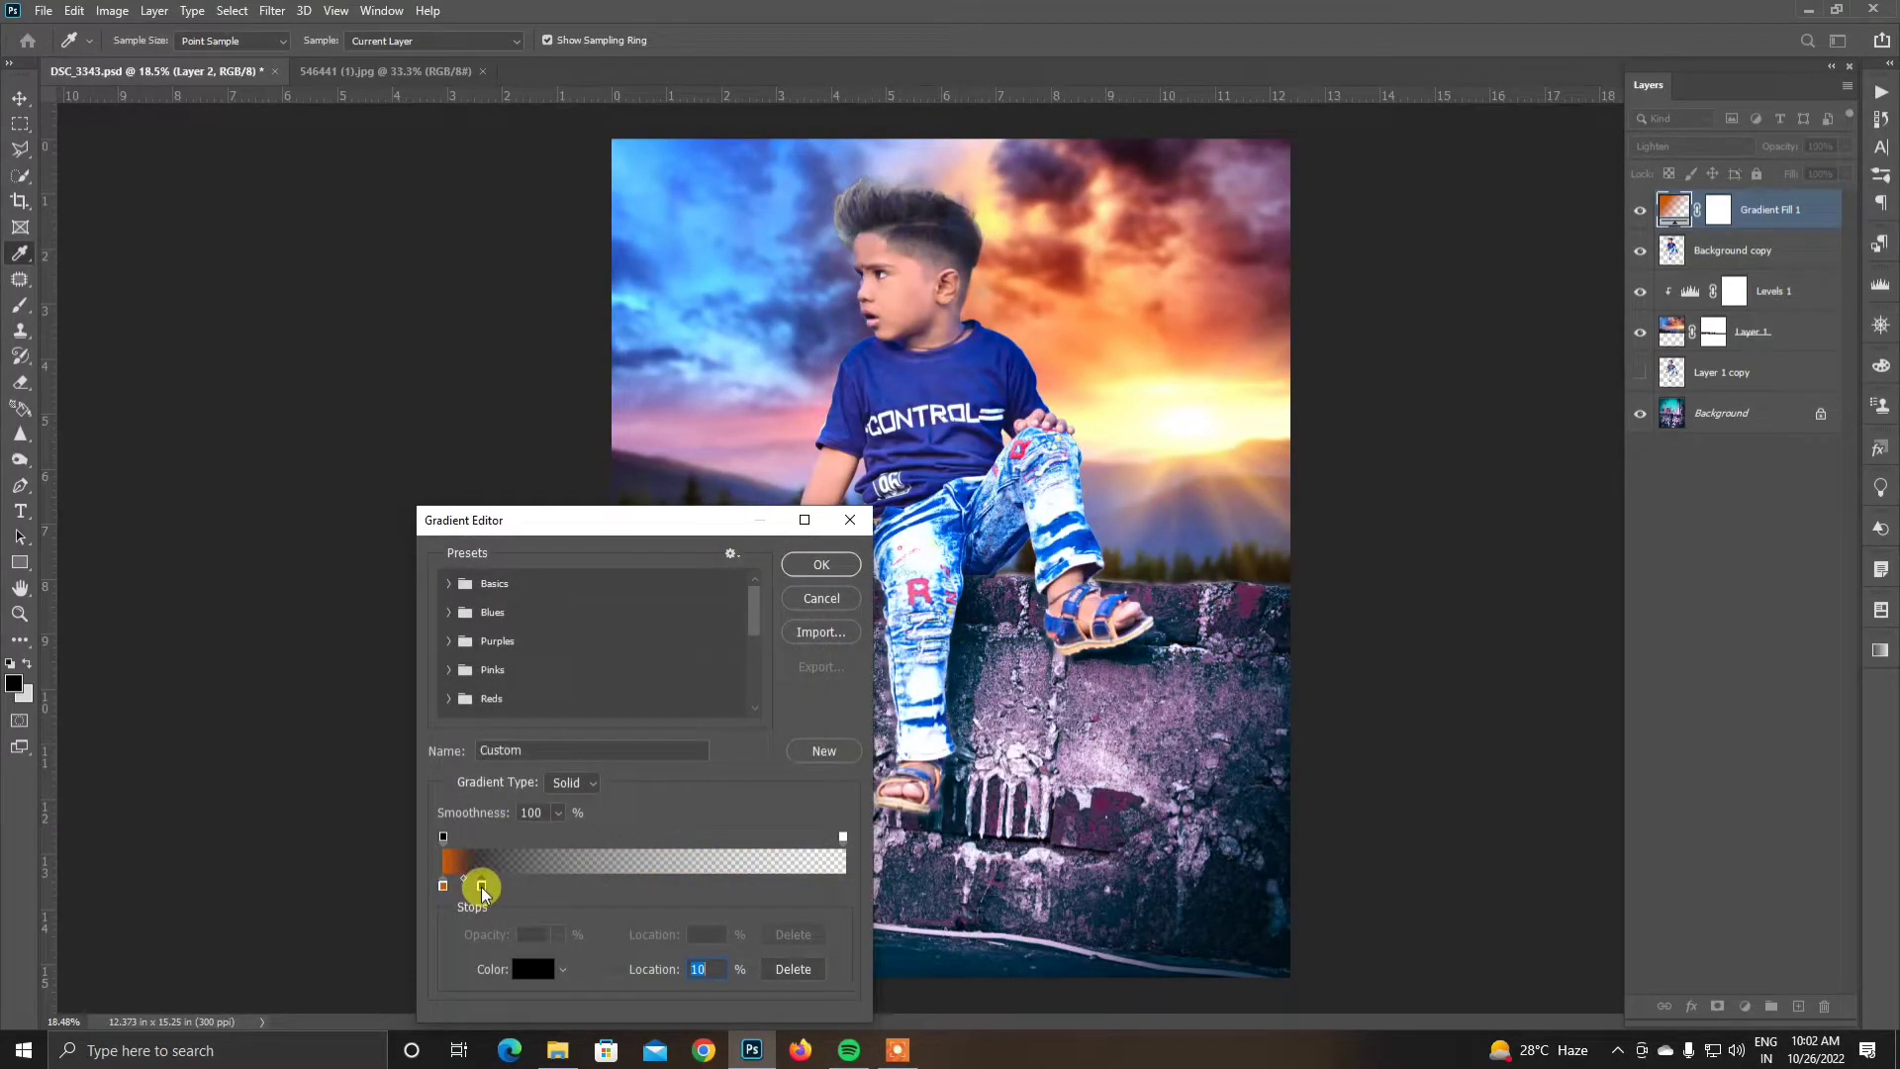
click(532, 969)
click(1217, 628)
click(1201, 396)
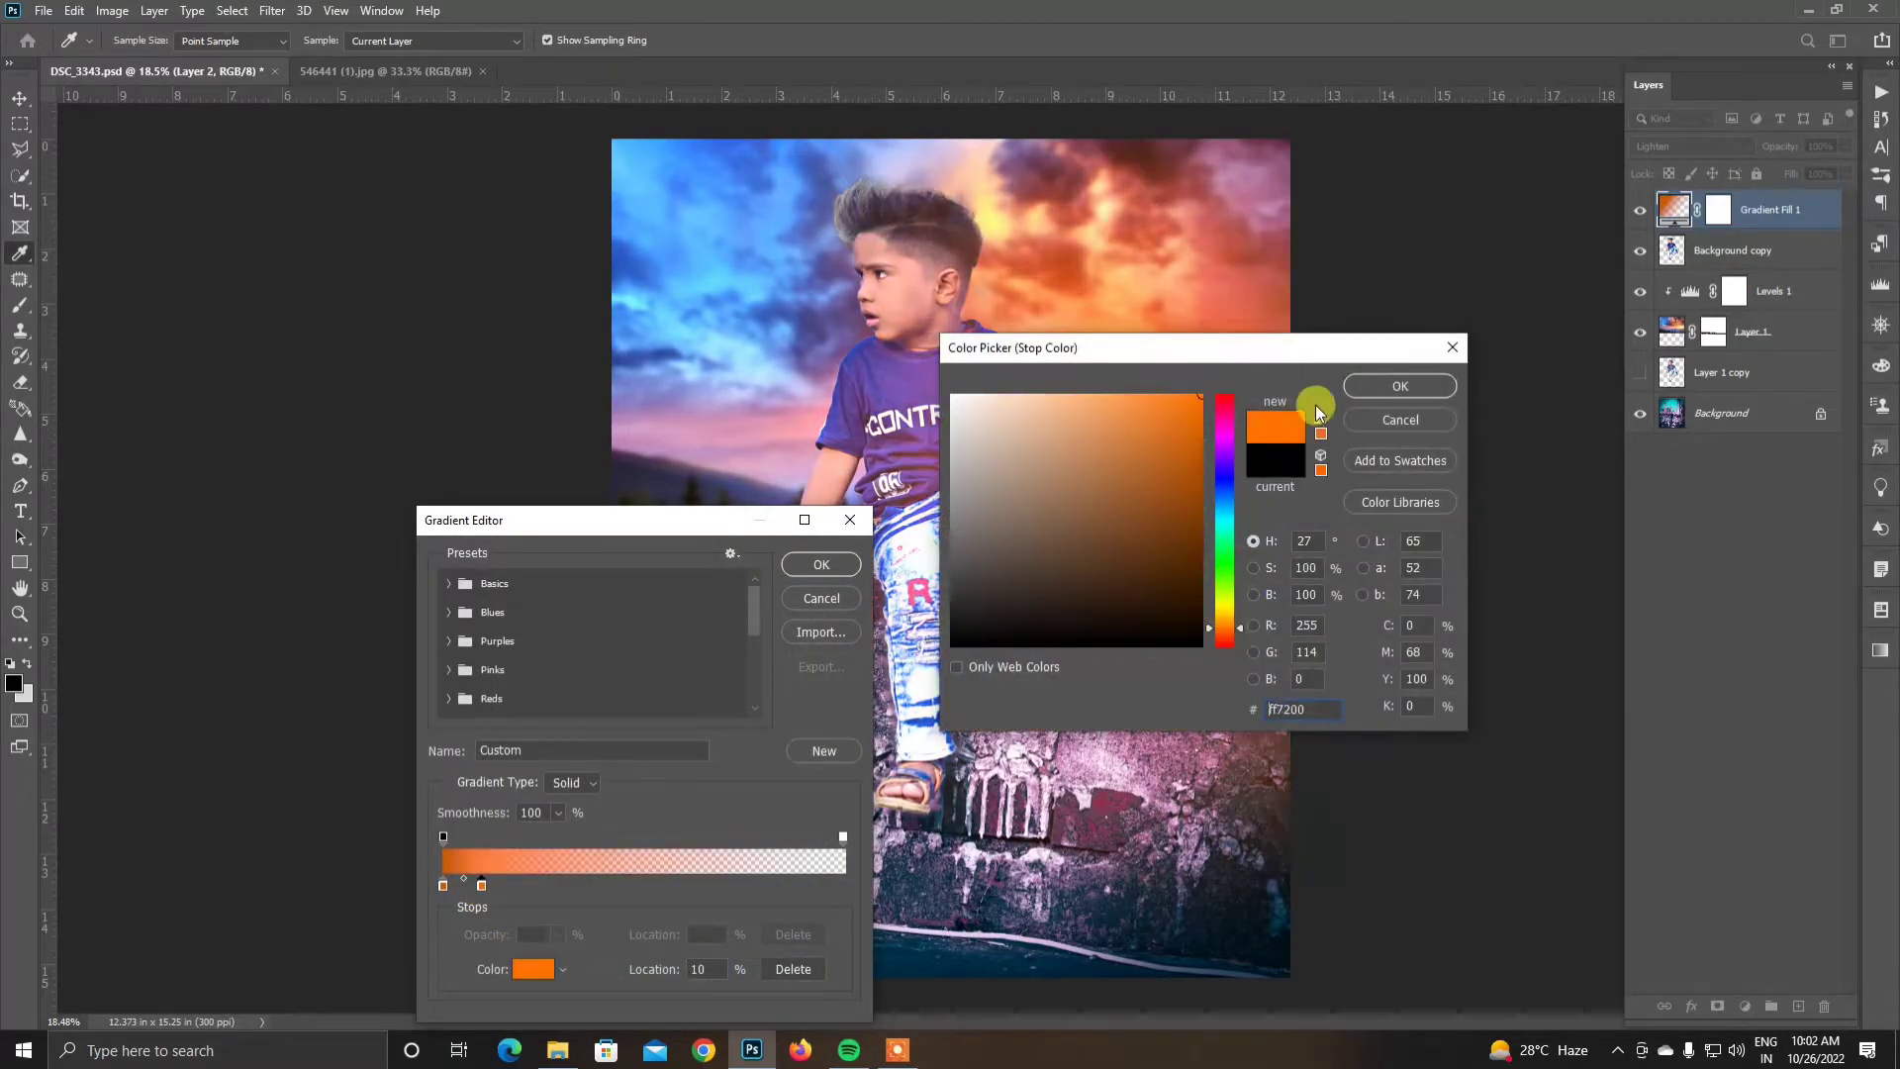
click(1401, 386)
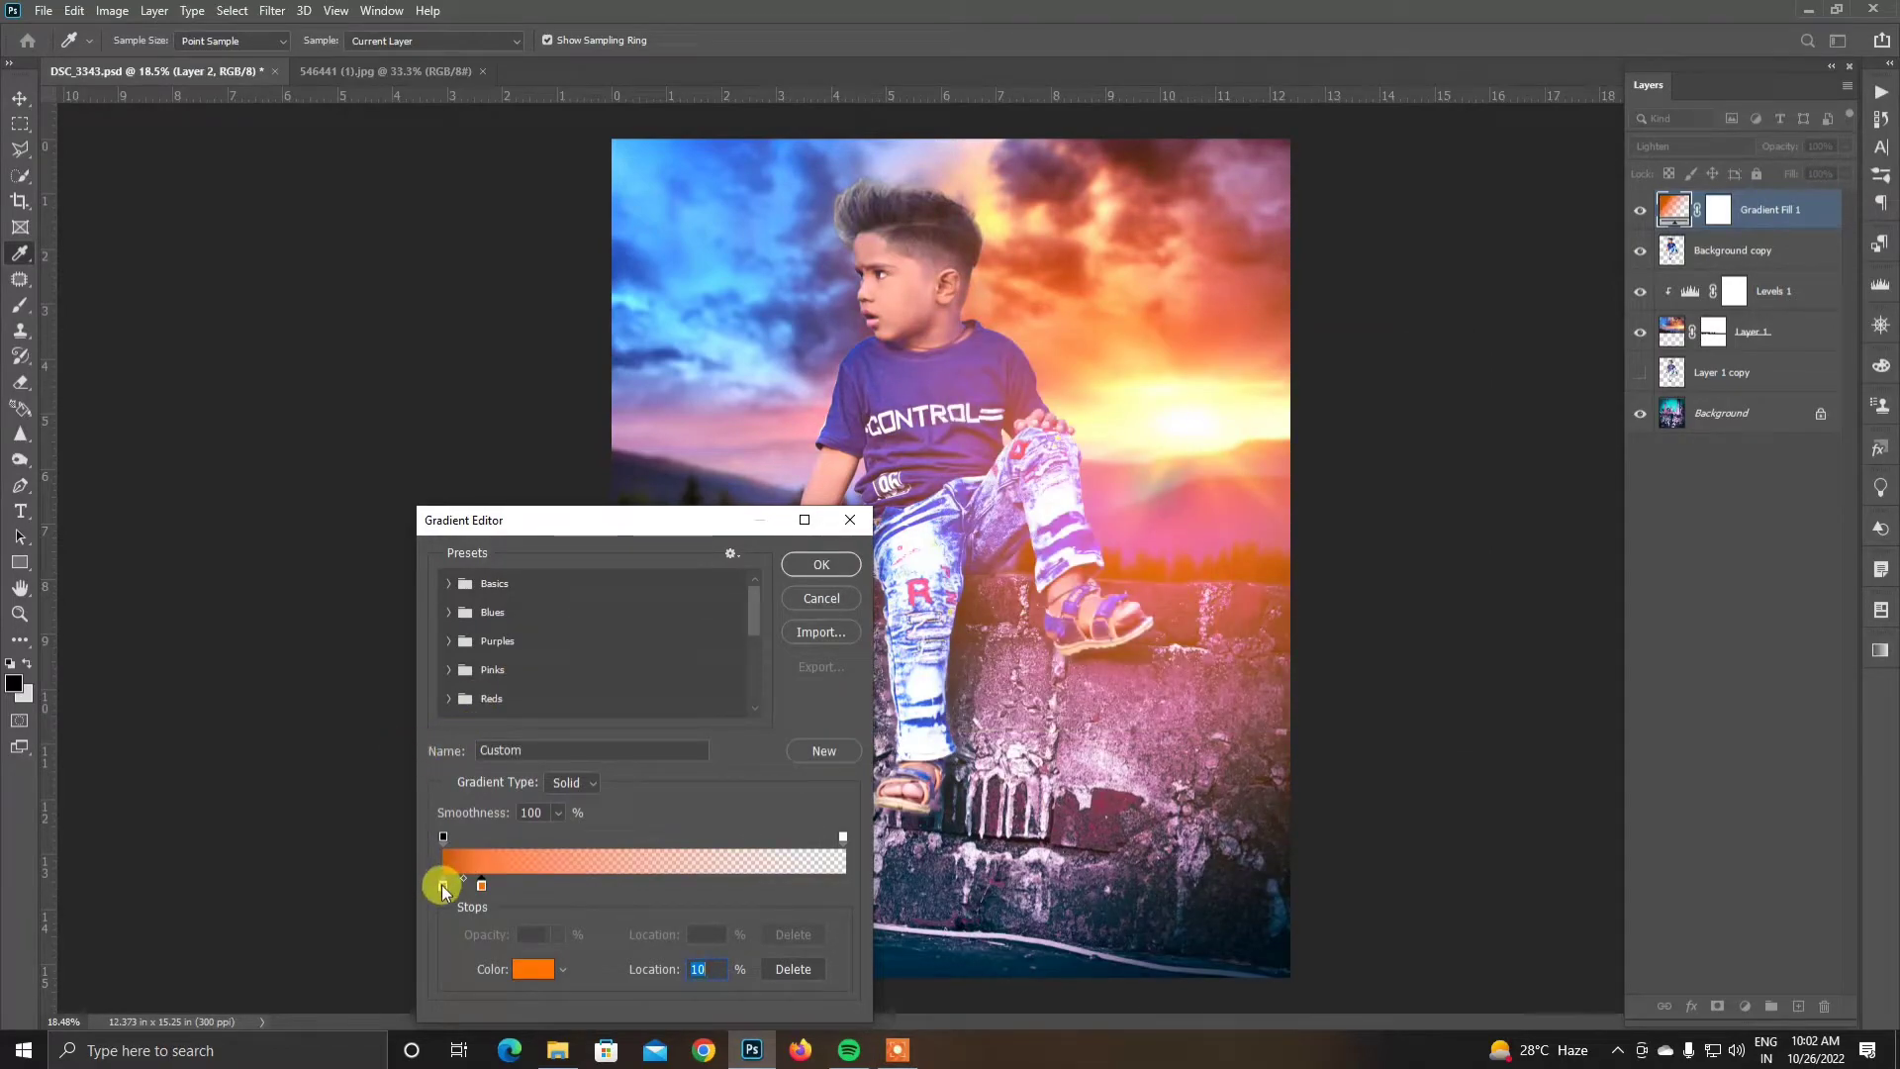
click(533, 969)
click(955, 381)
click(1400, 386)
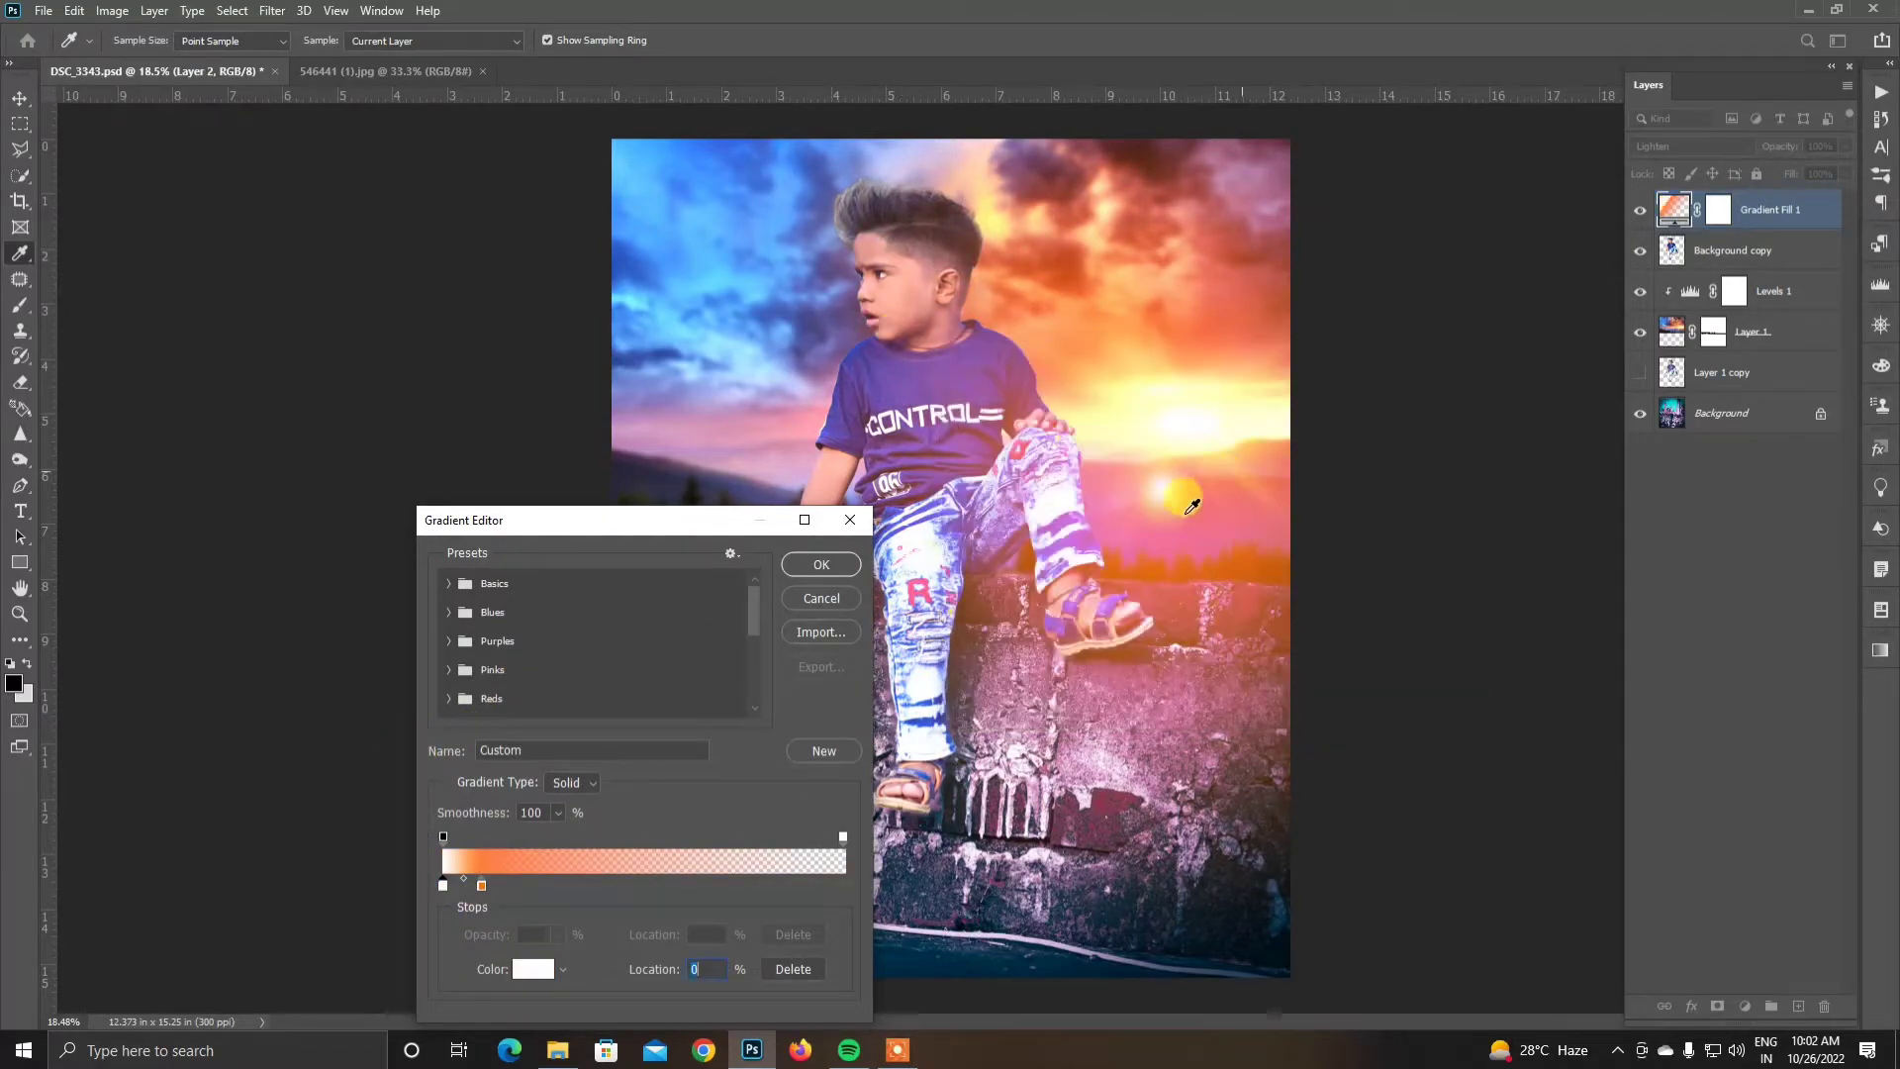
drag(482, 885, 505, 885)
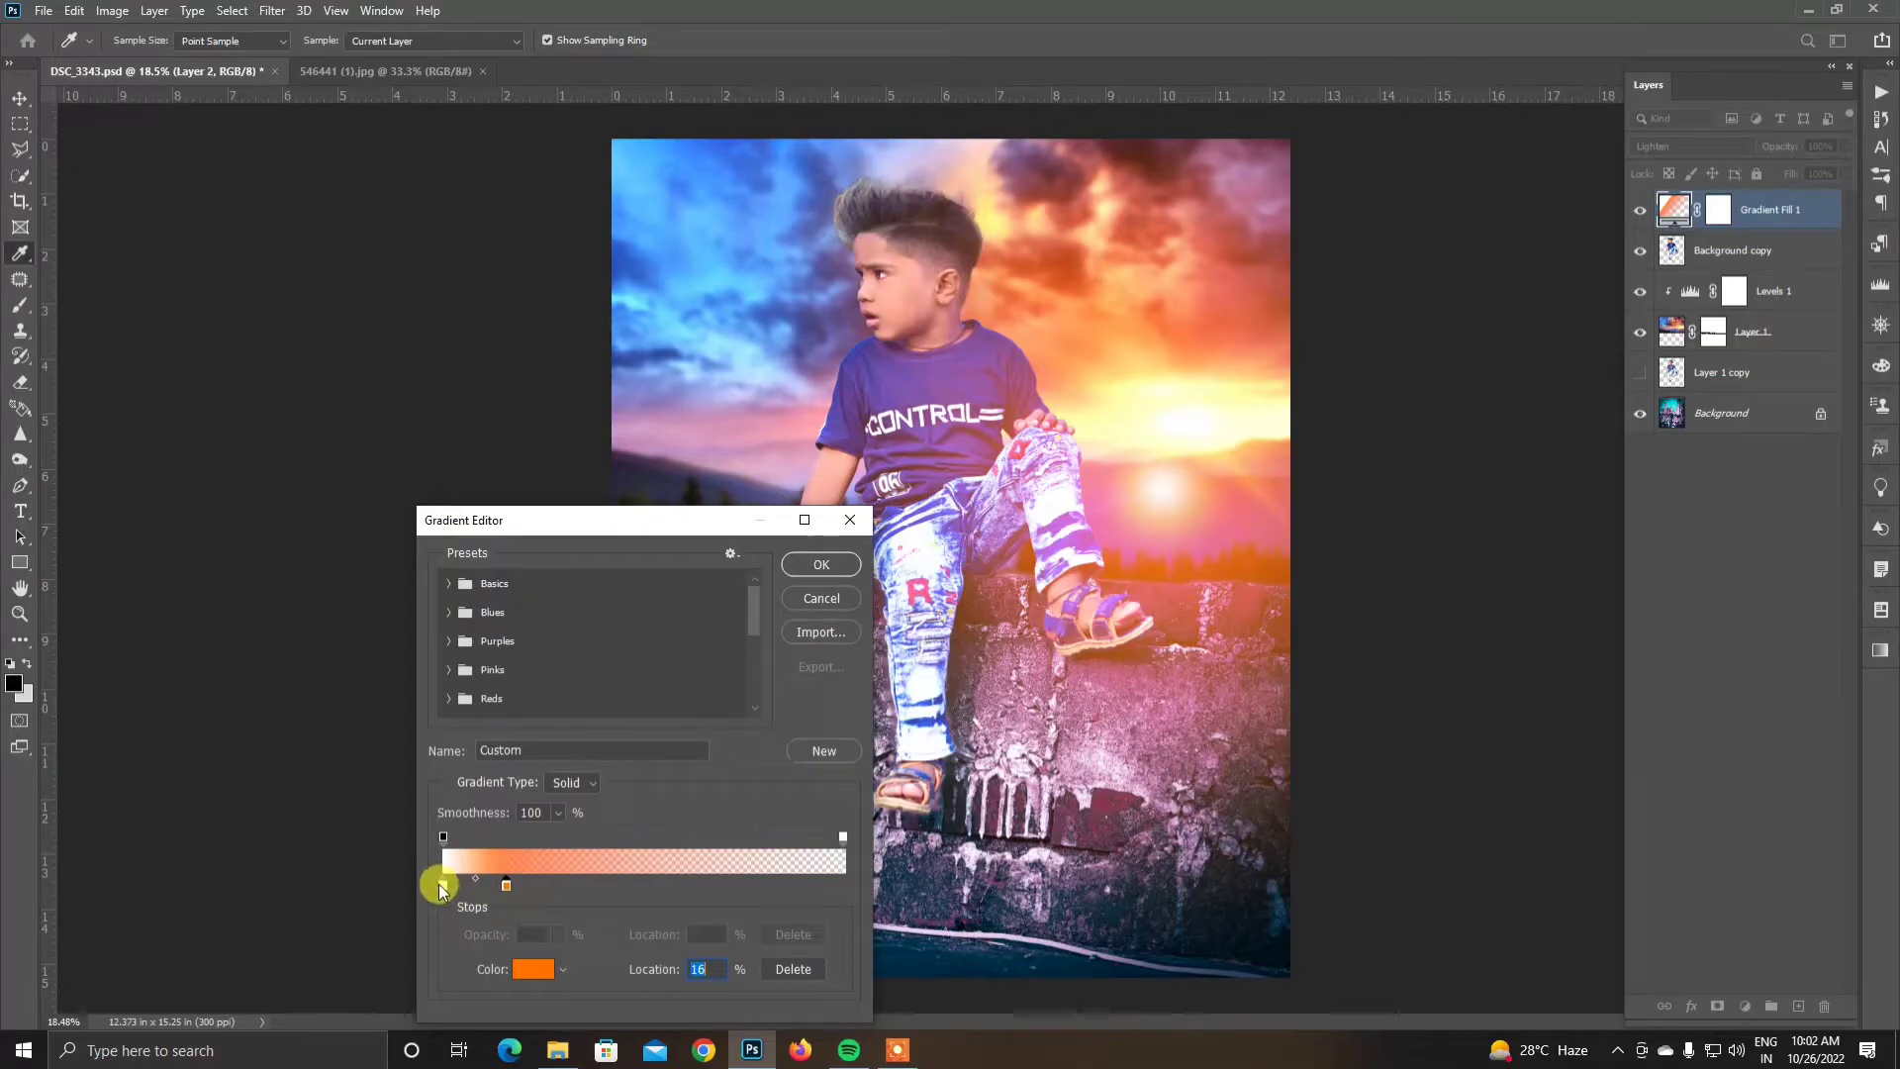
click(465, 885)
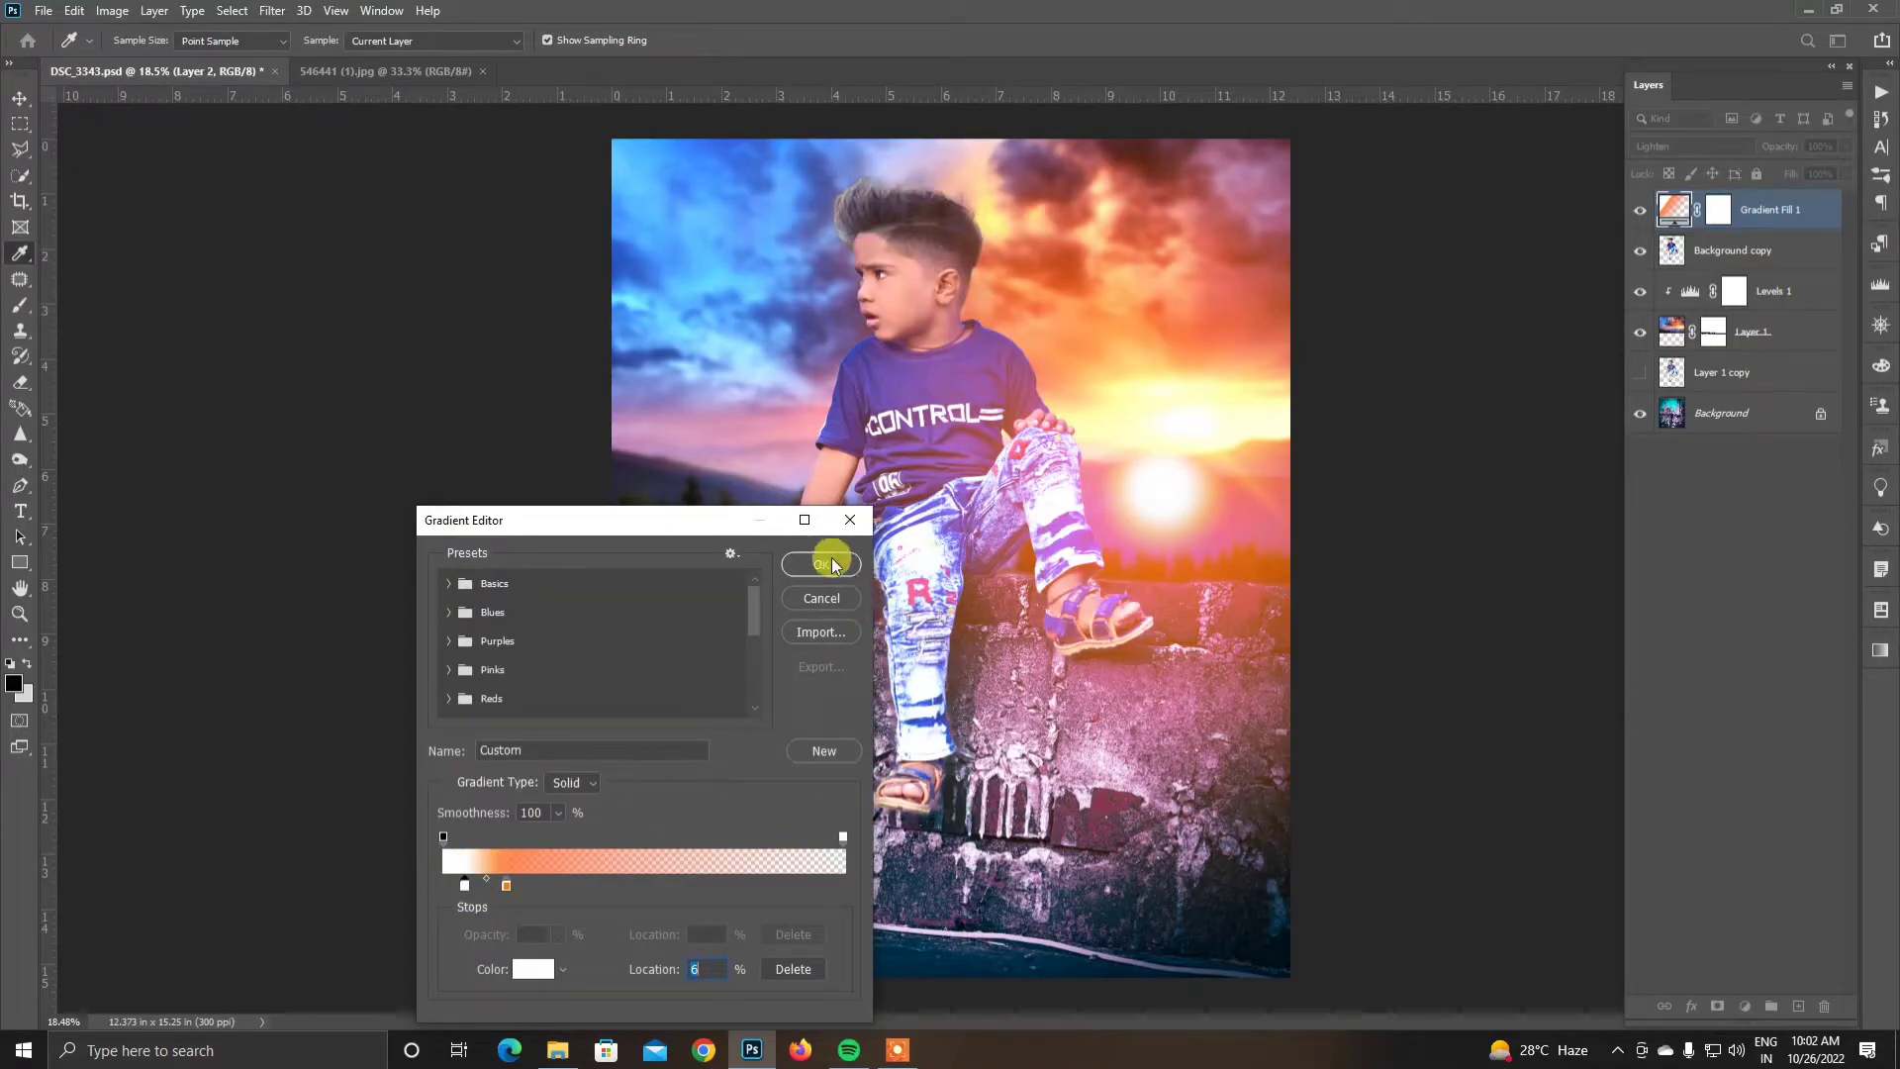
key(Return)
drag(911, 584, 1188, 434)
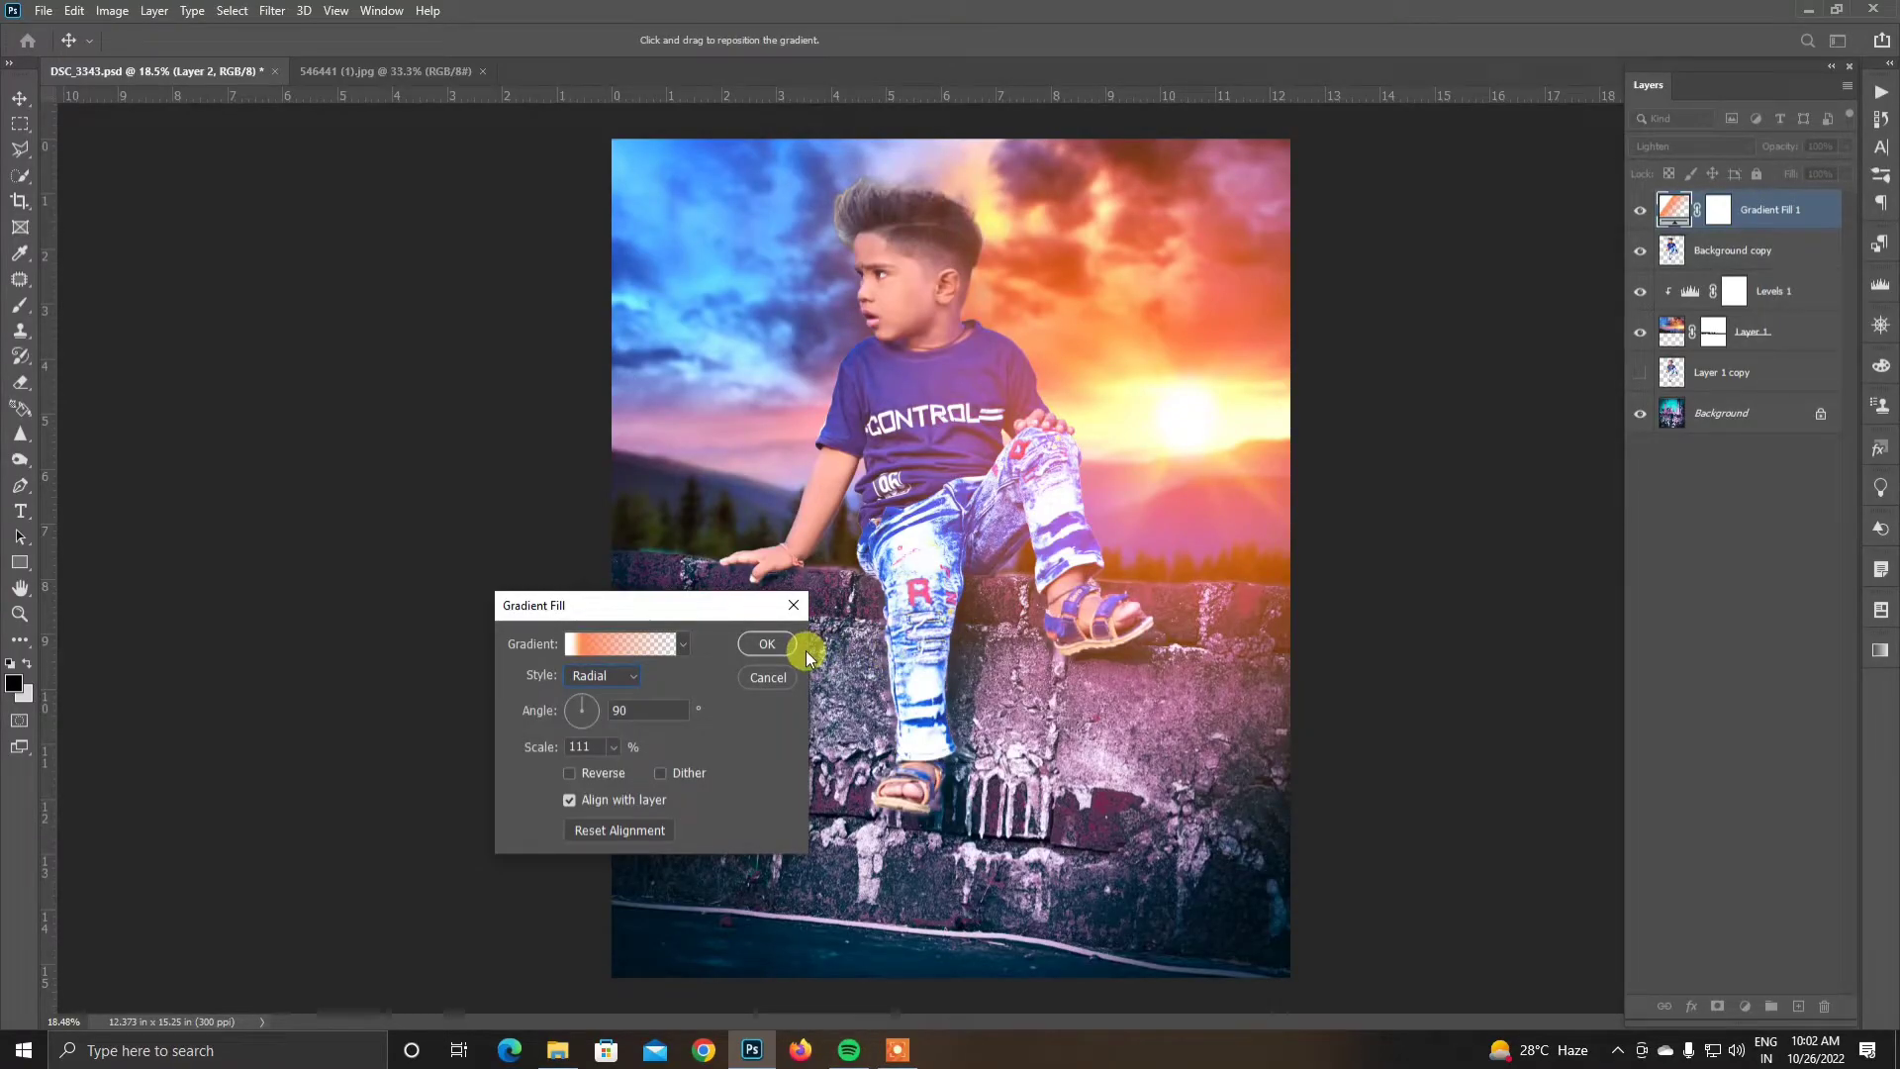
click(775, 641)
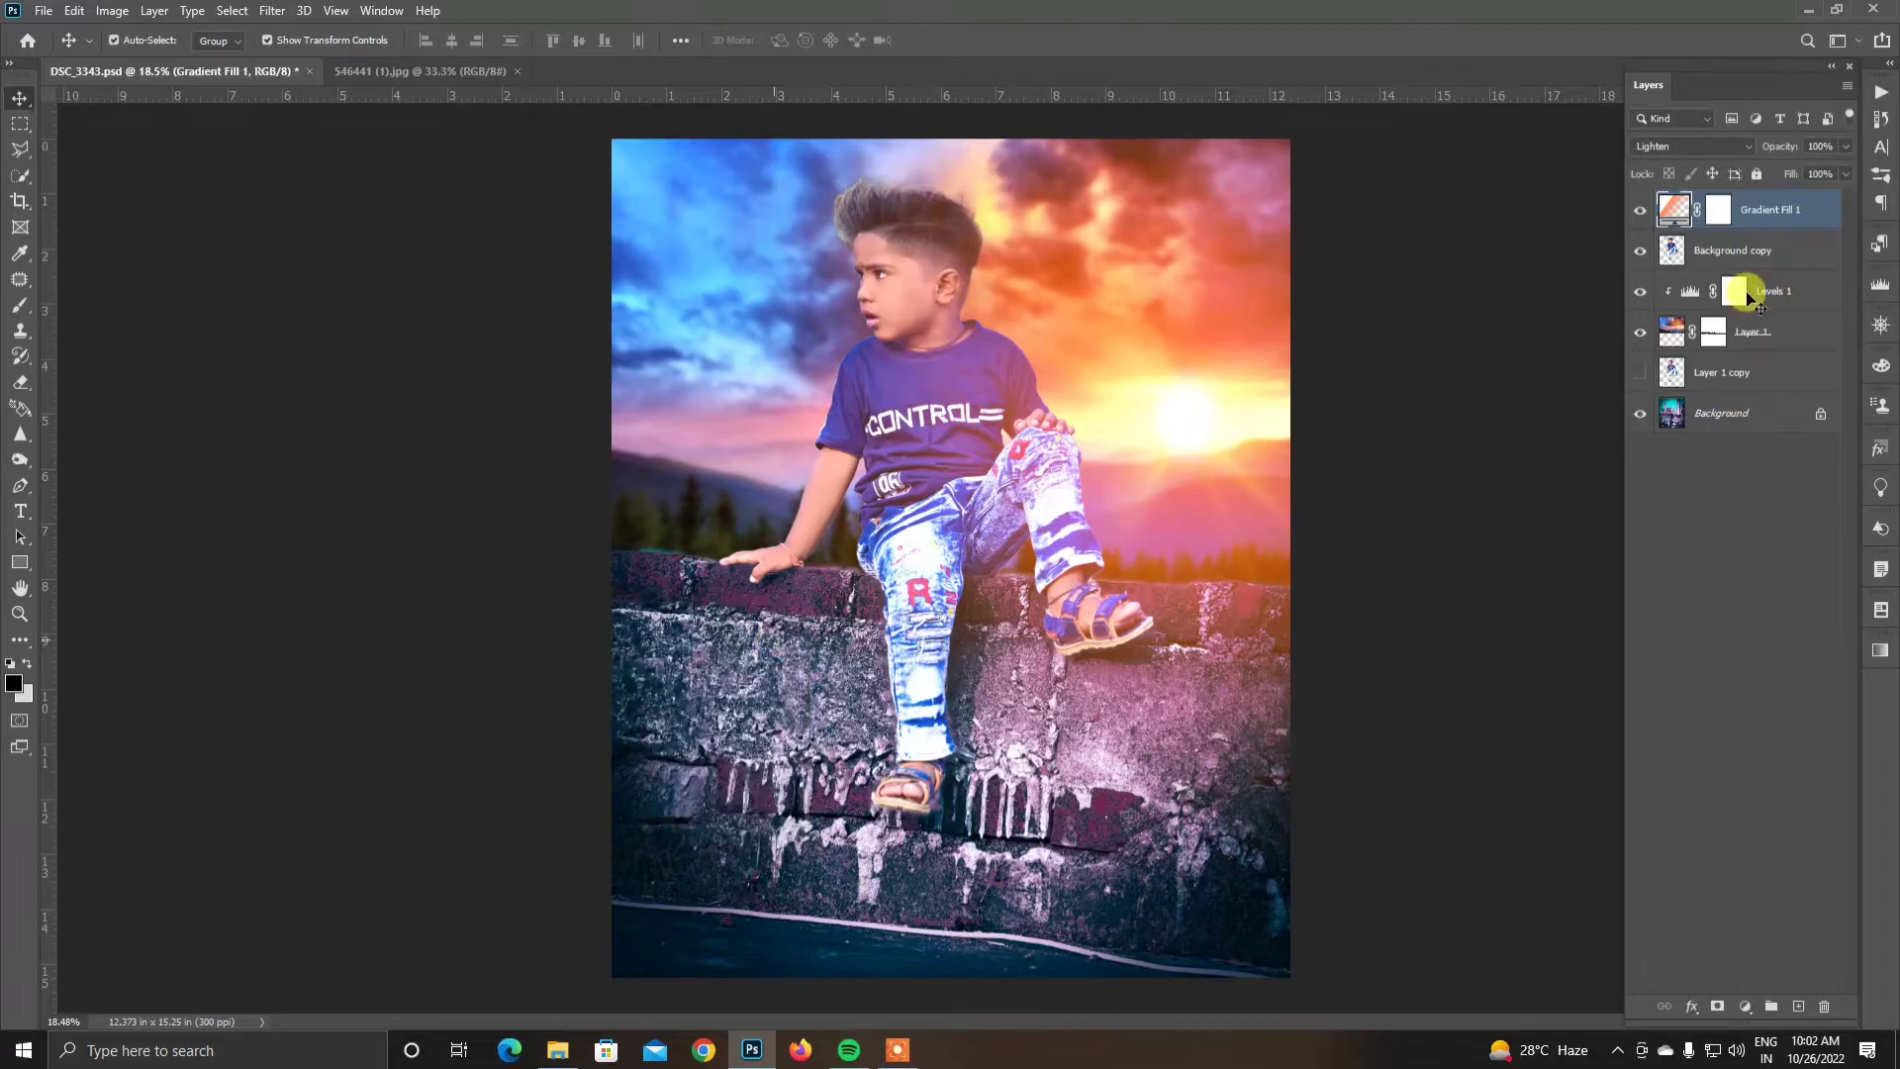
Step: Paint black over the boy on Gradient Fill 1's mask with a large 0%-hardness brush
key(b)
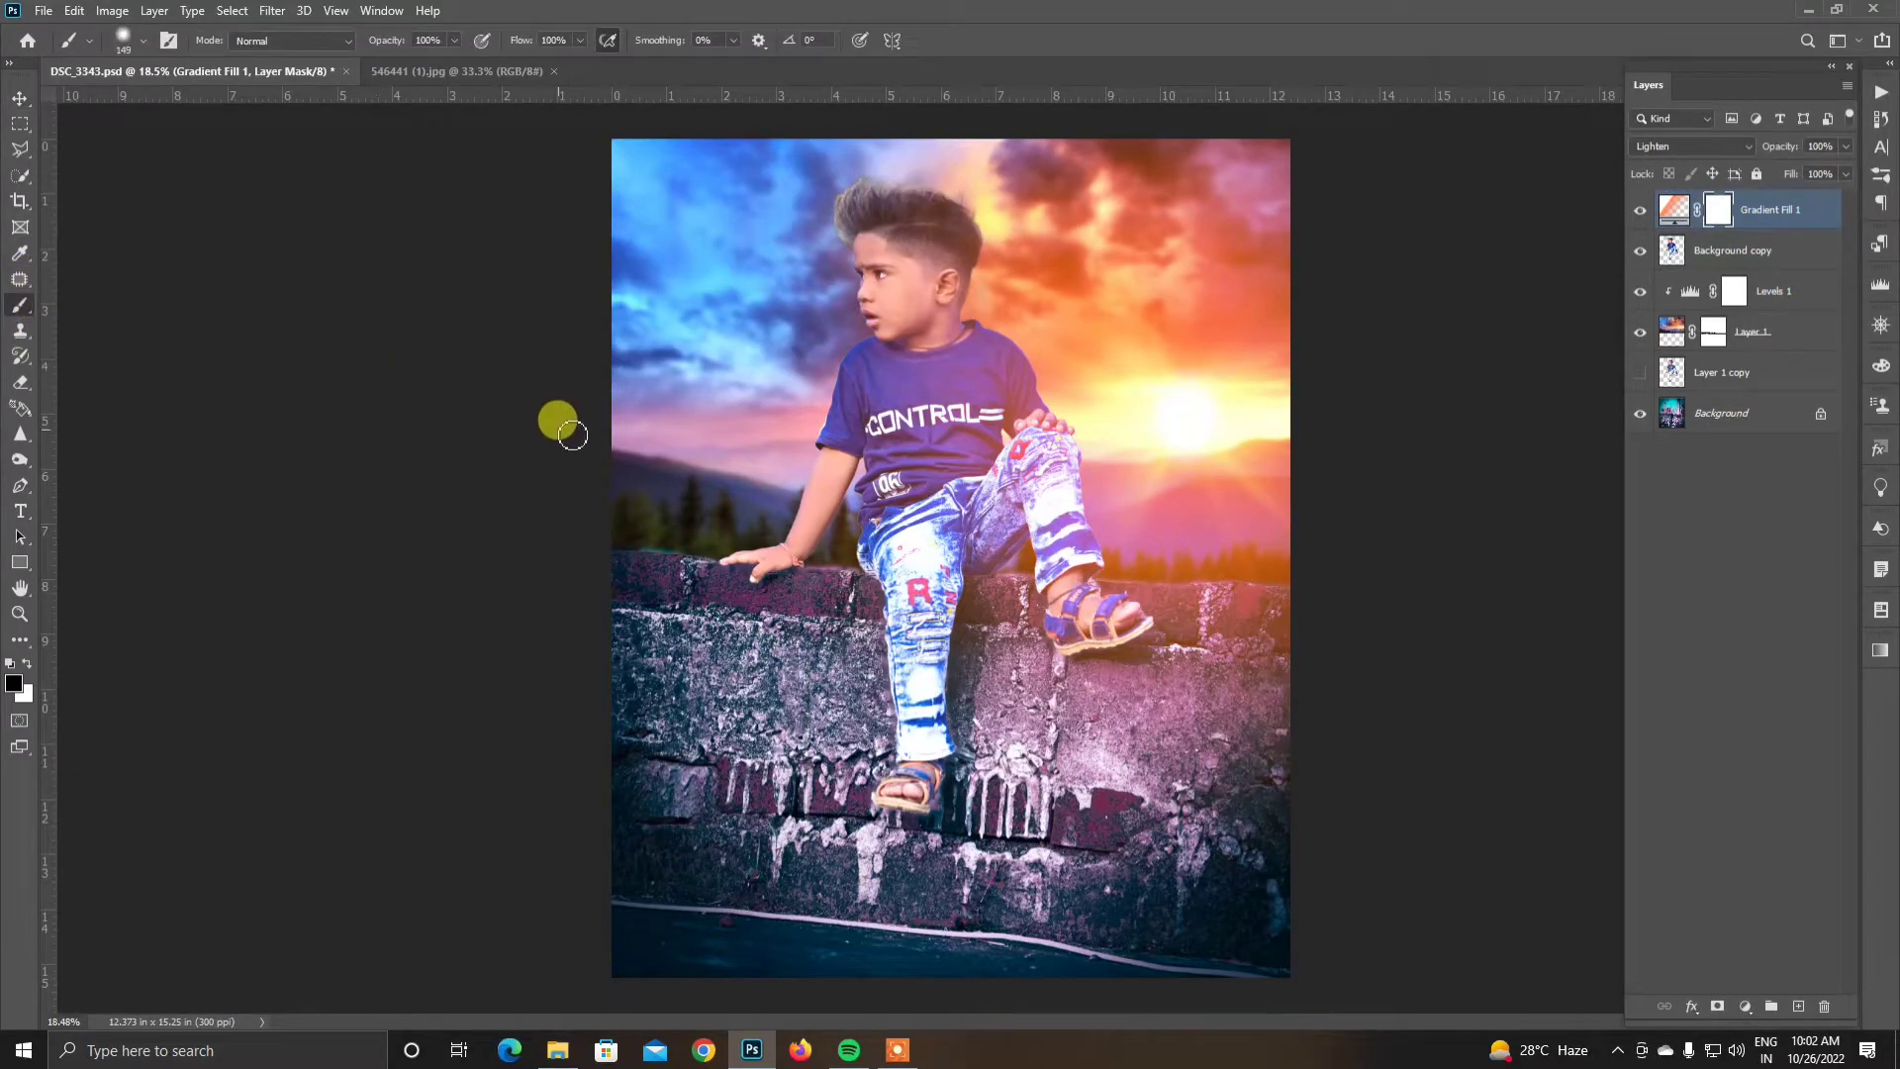
right_click(948, 451)
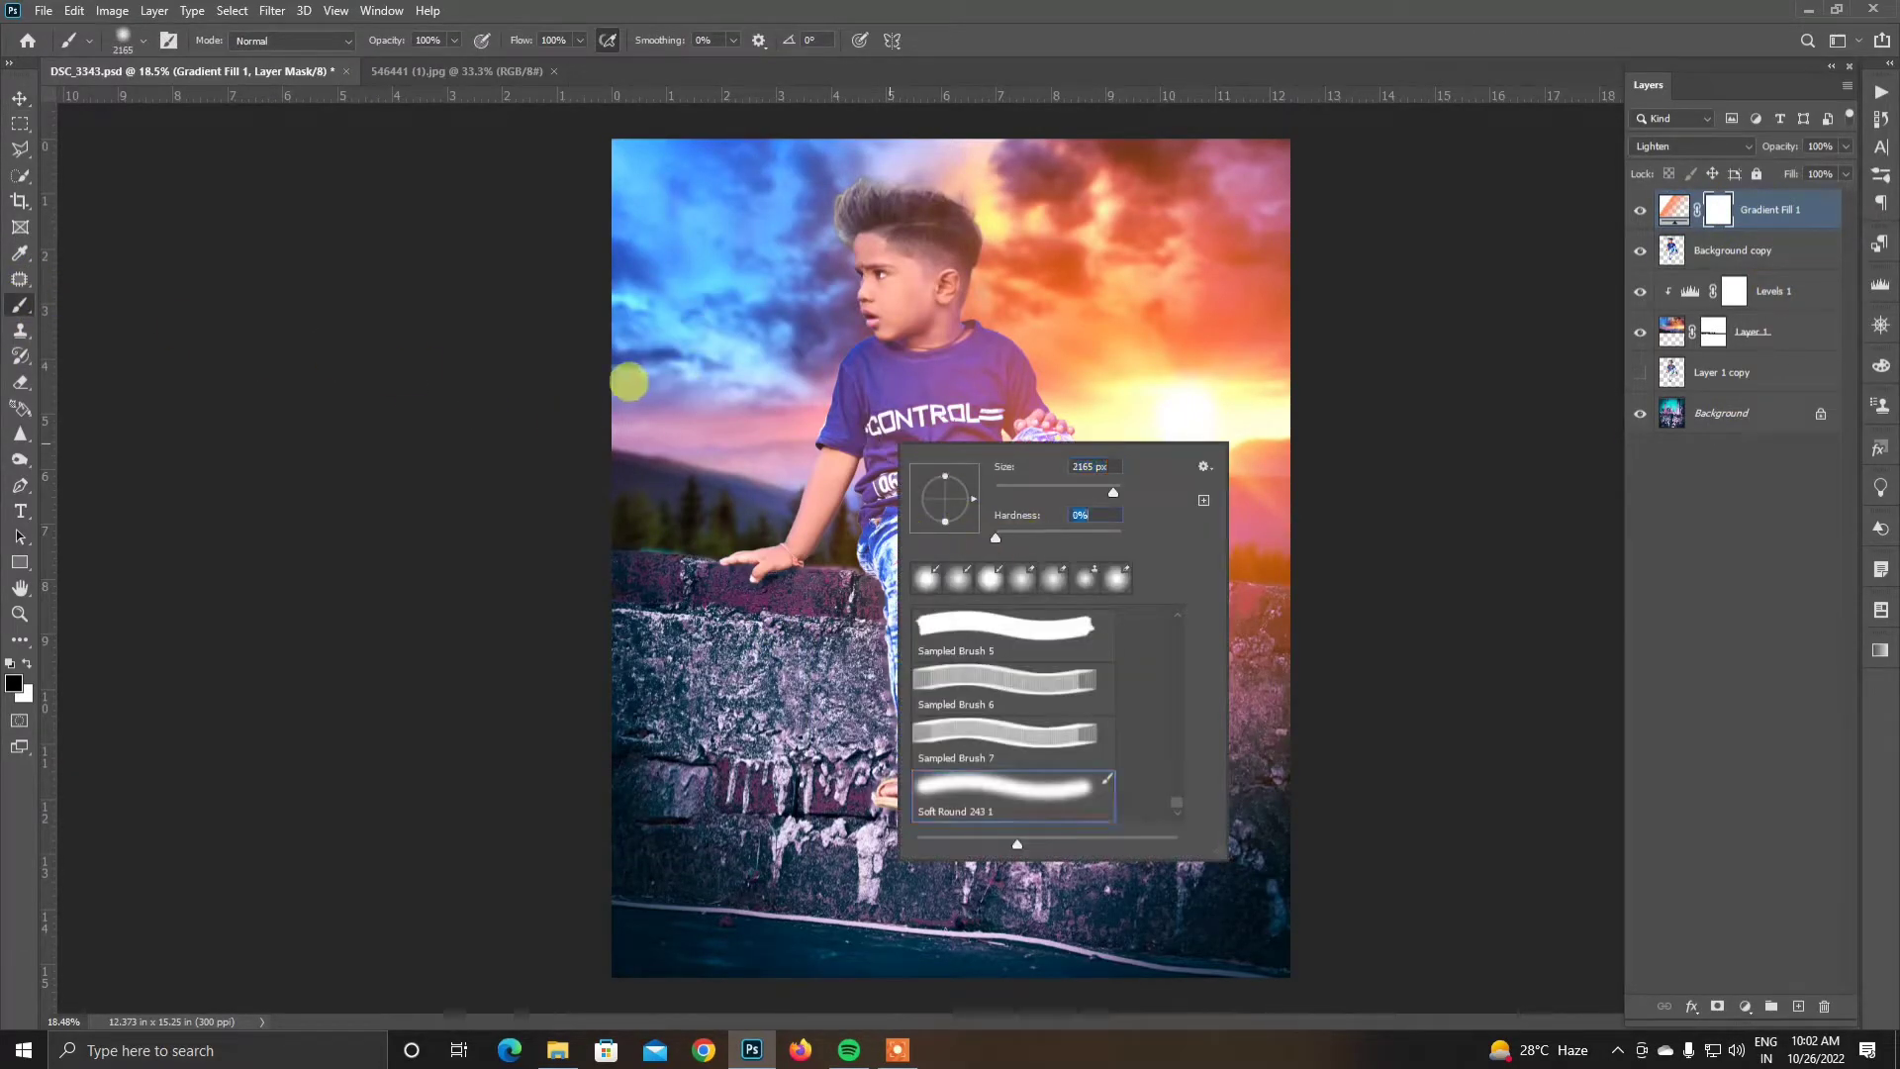
click(975, 569)
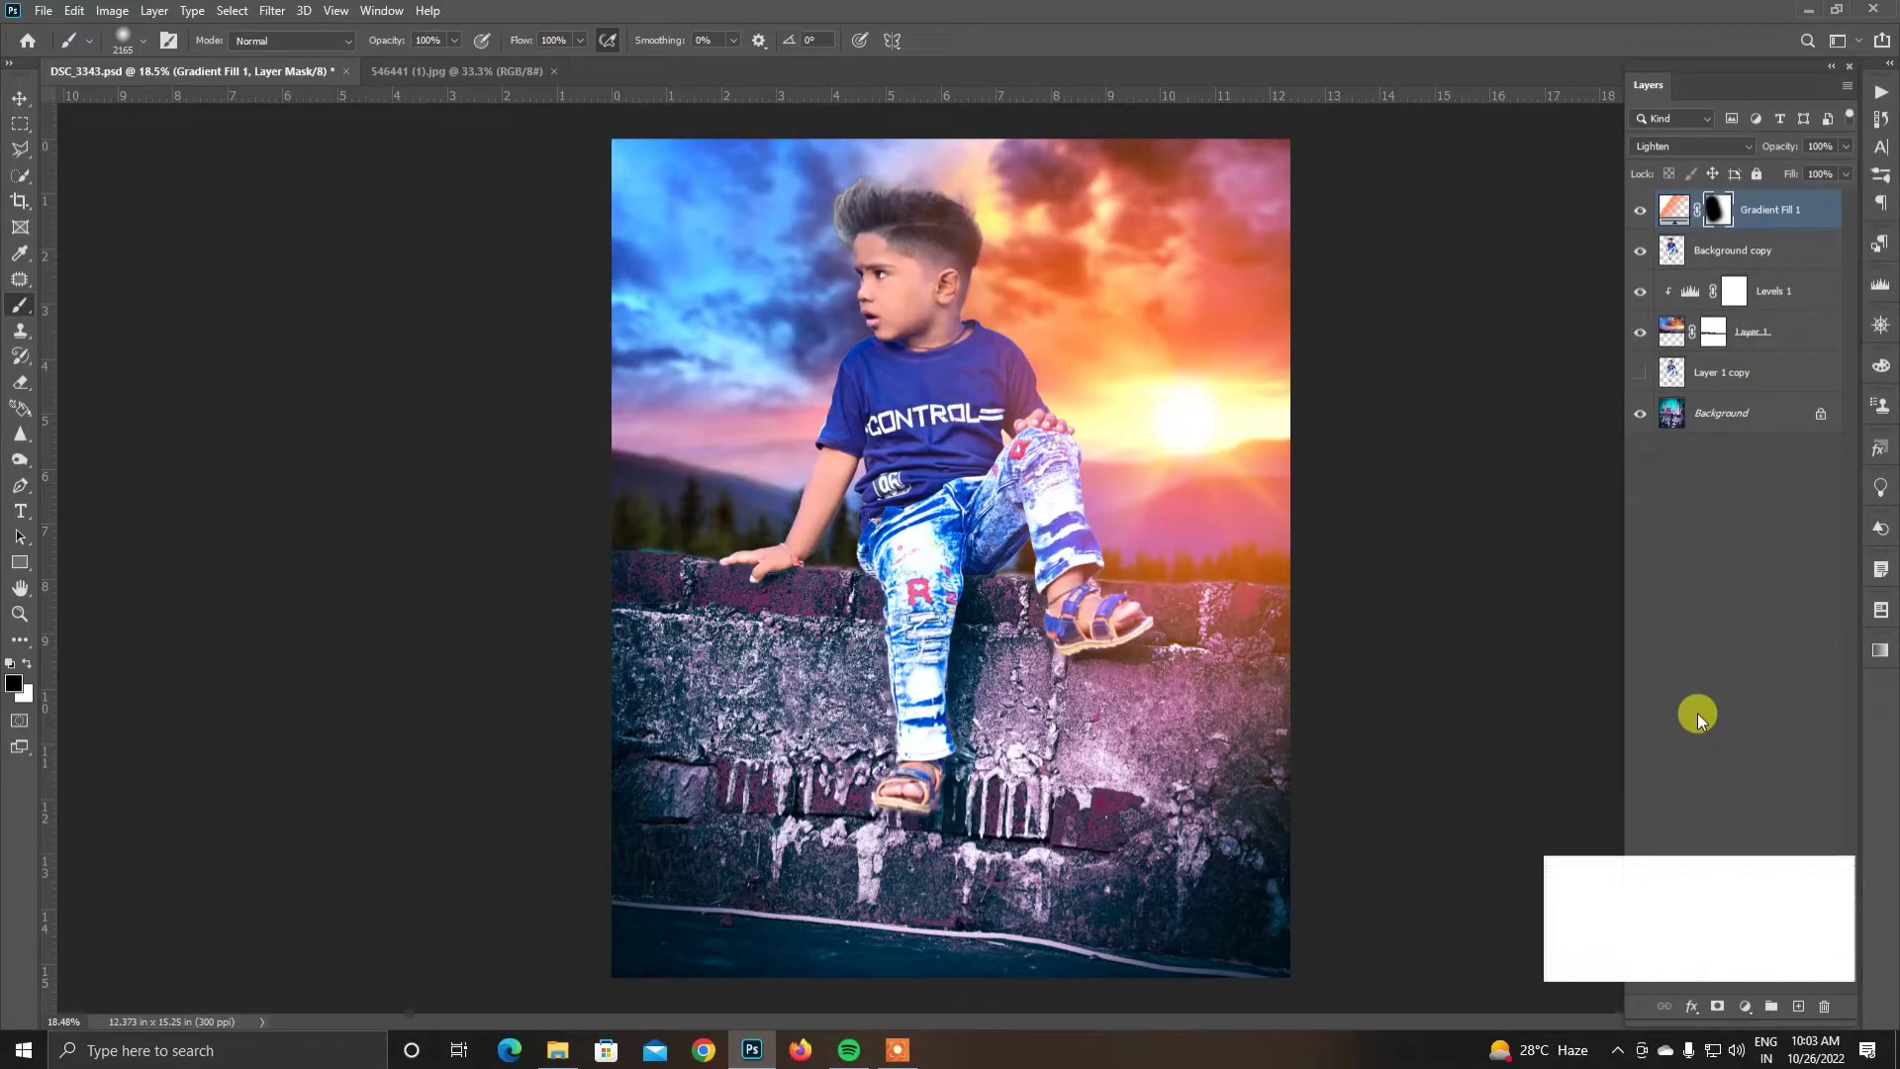
click(1713, 334)
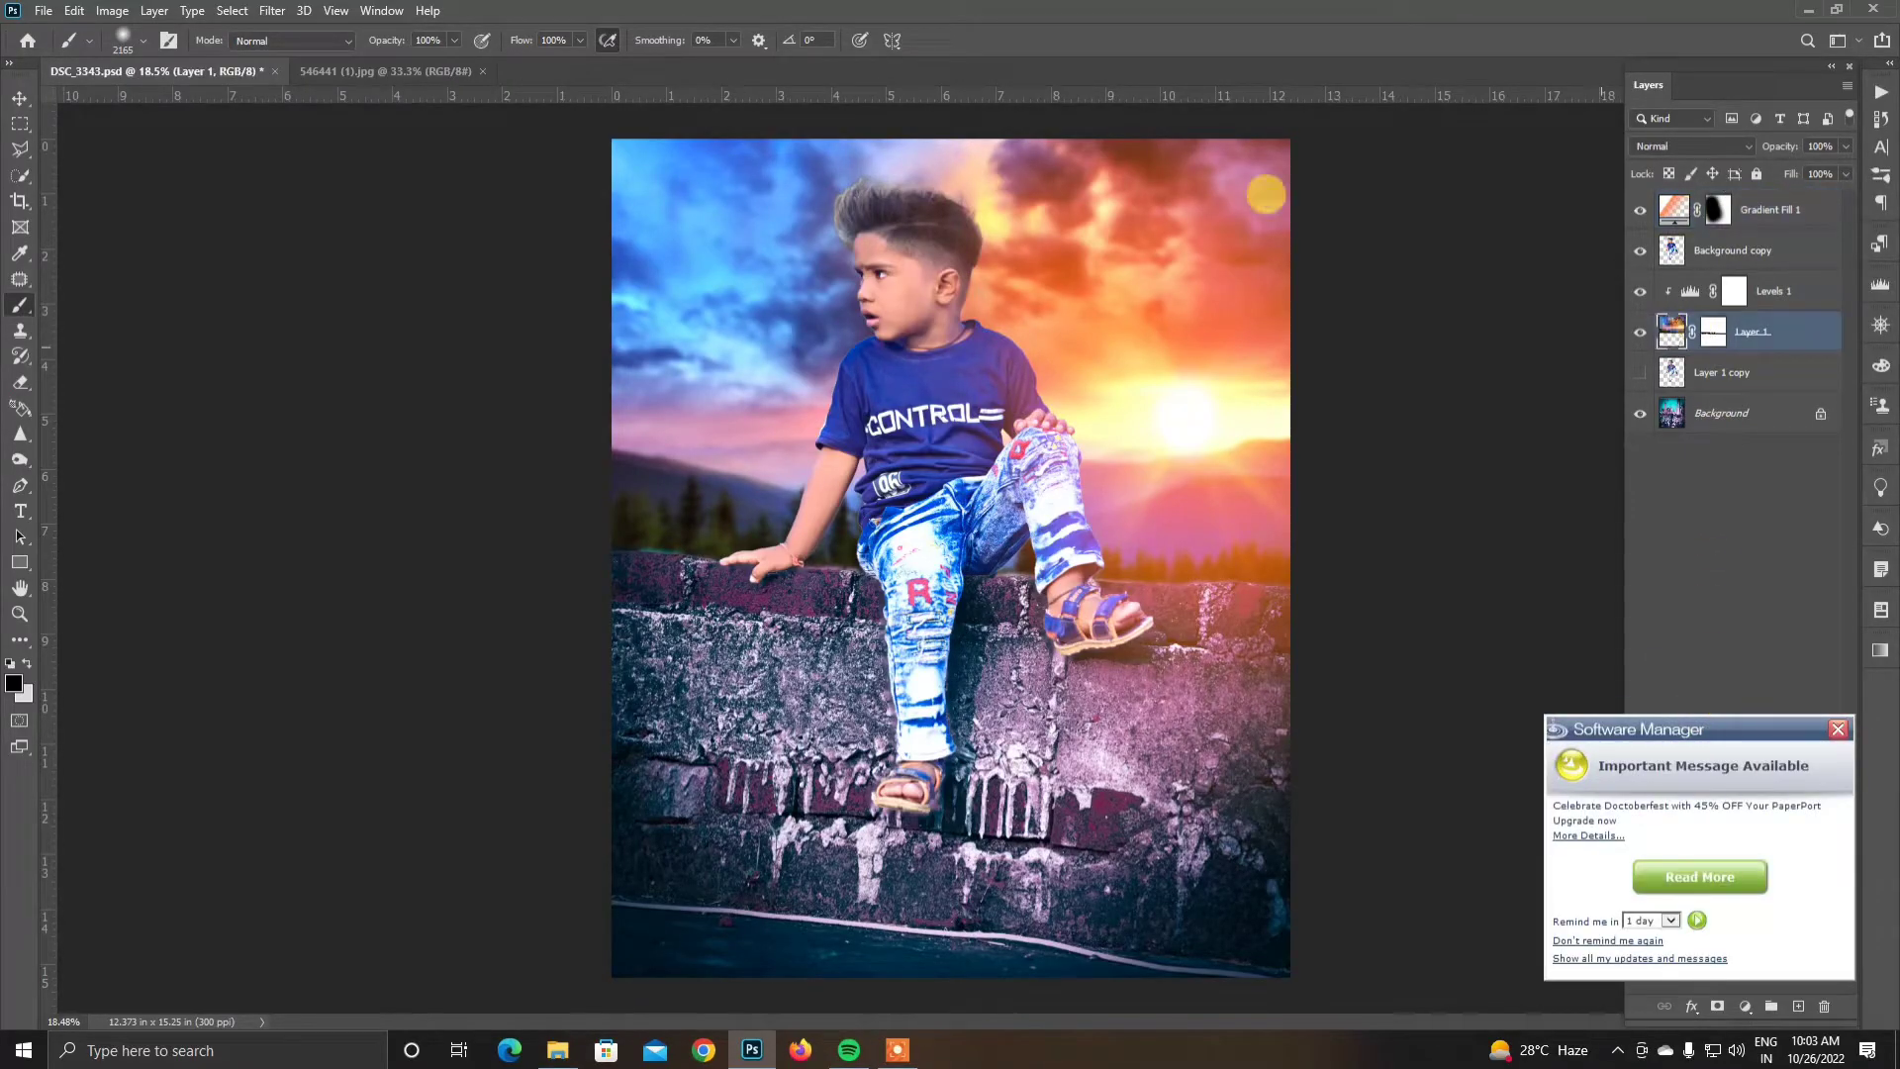
click(22, 98)
click(267, 11)
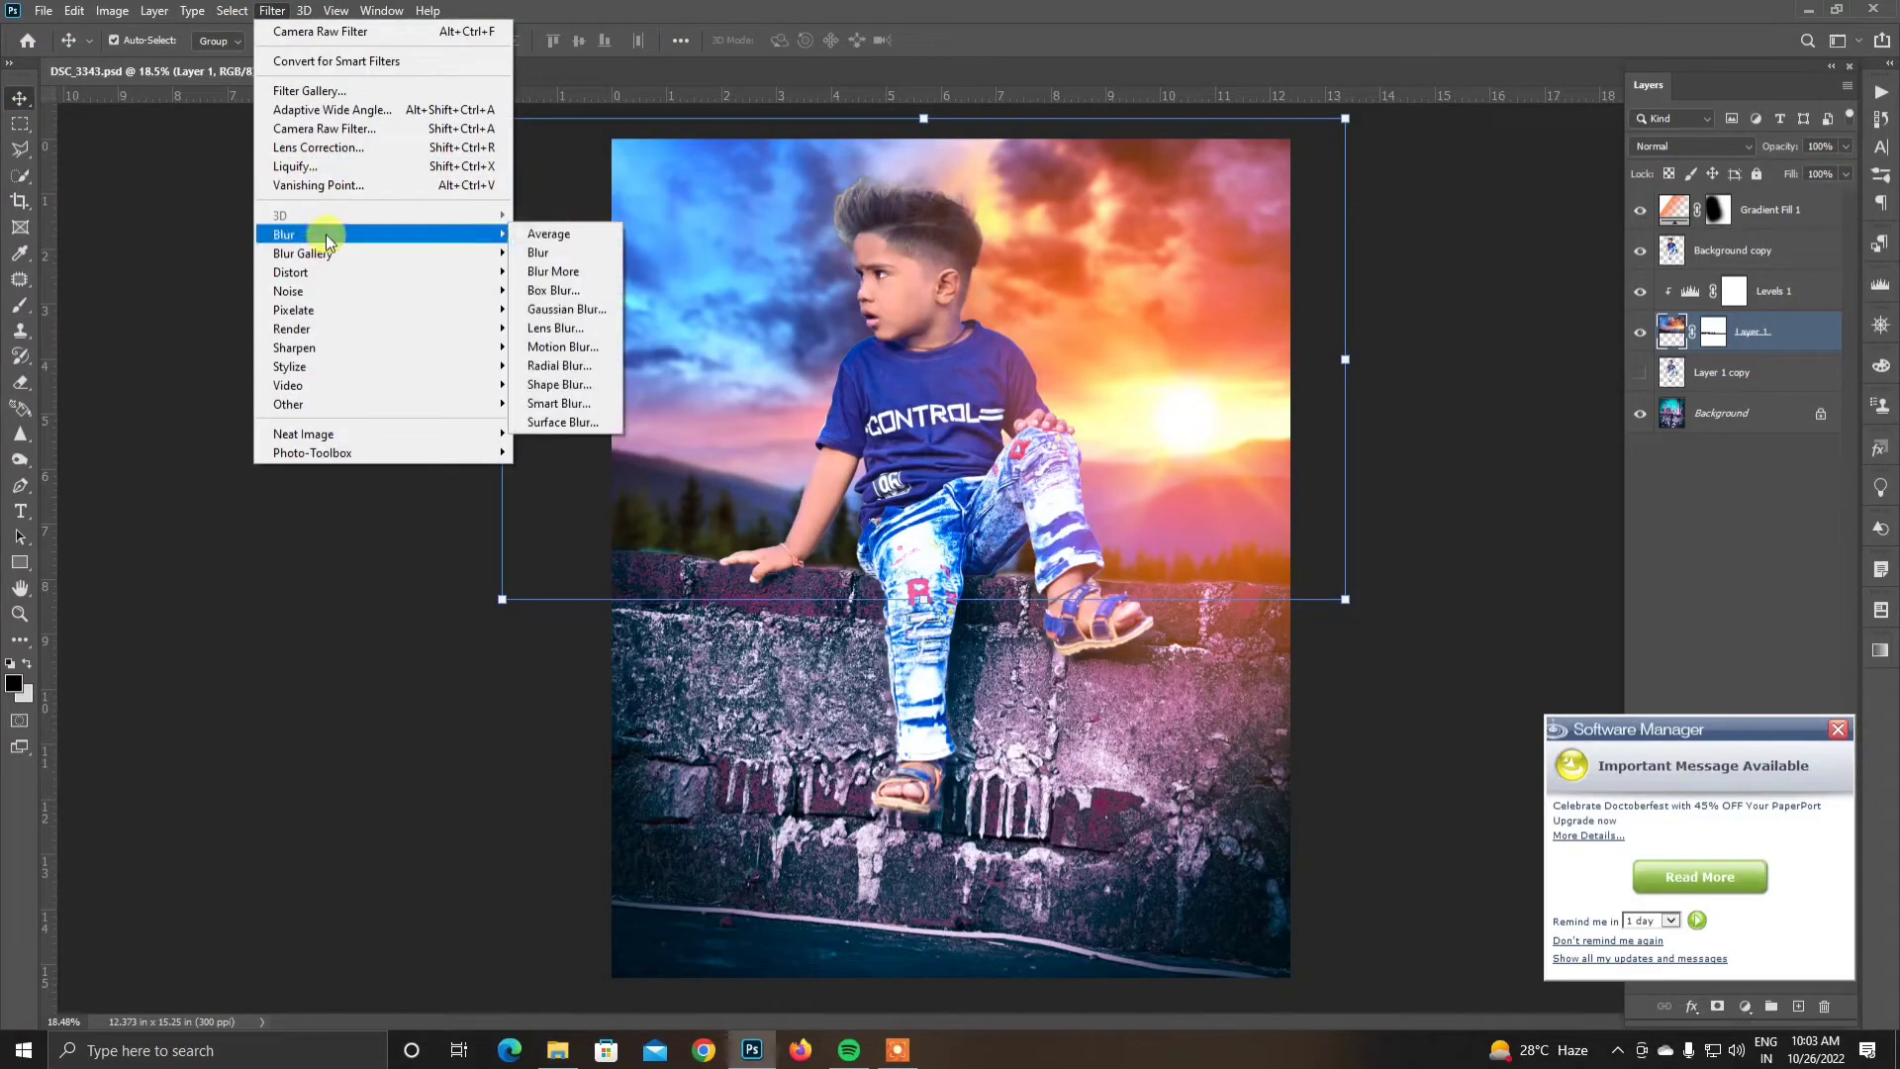
click(445, 509)
click(1762, 218)
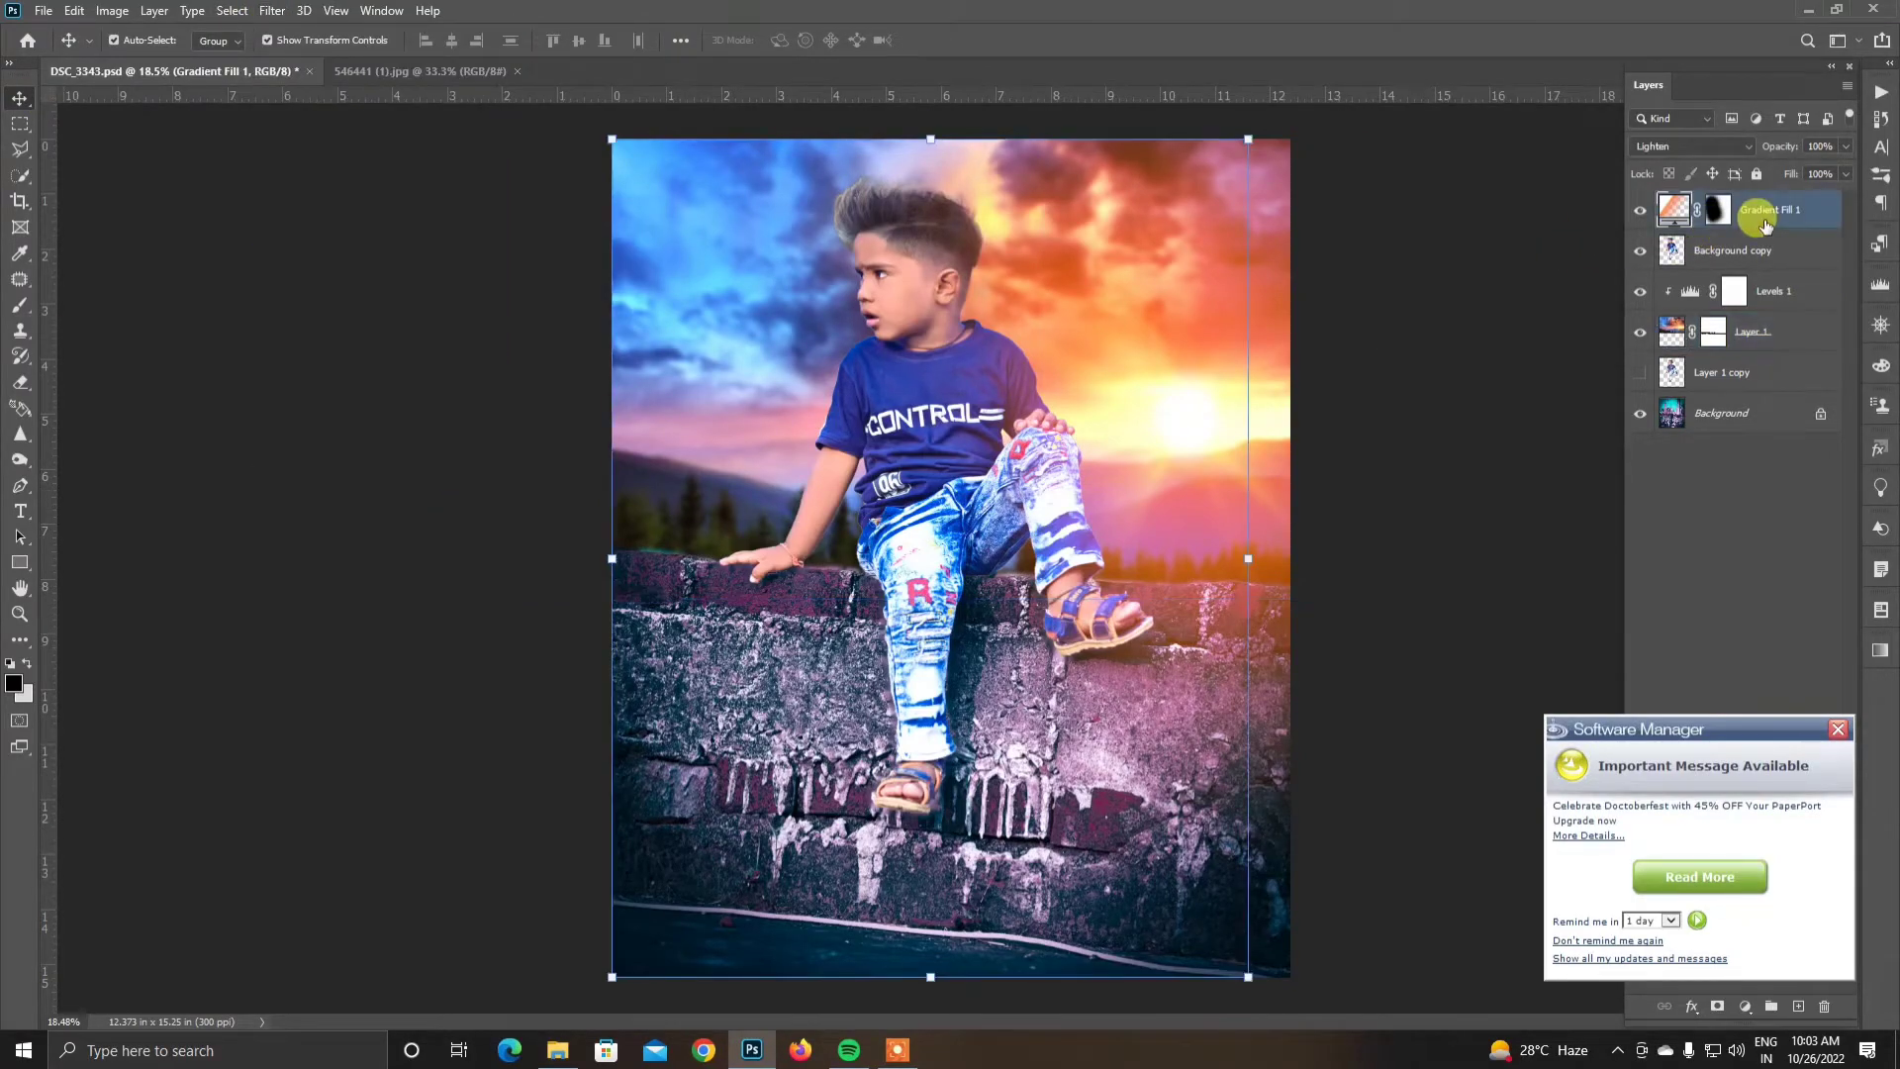
shift+click(1711, 411)
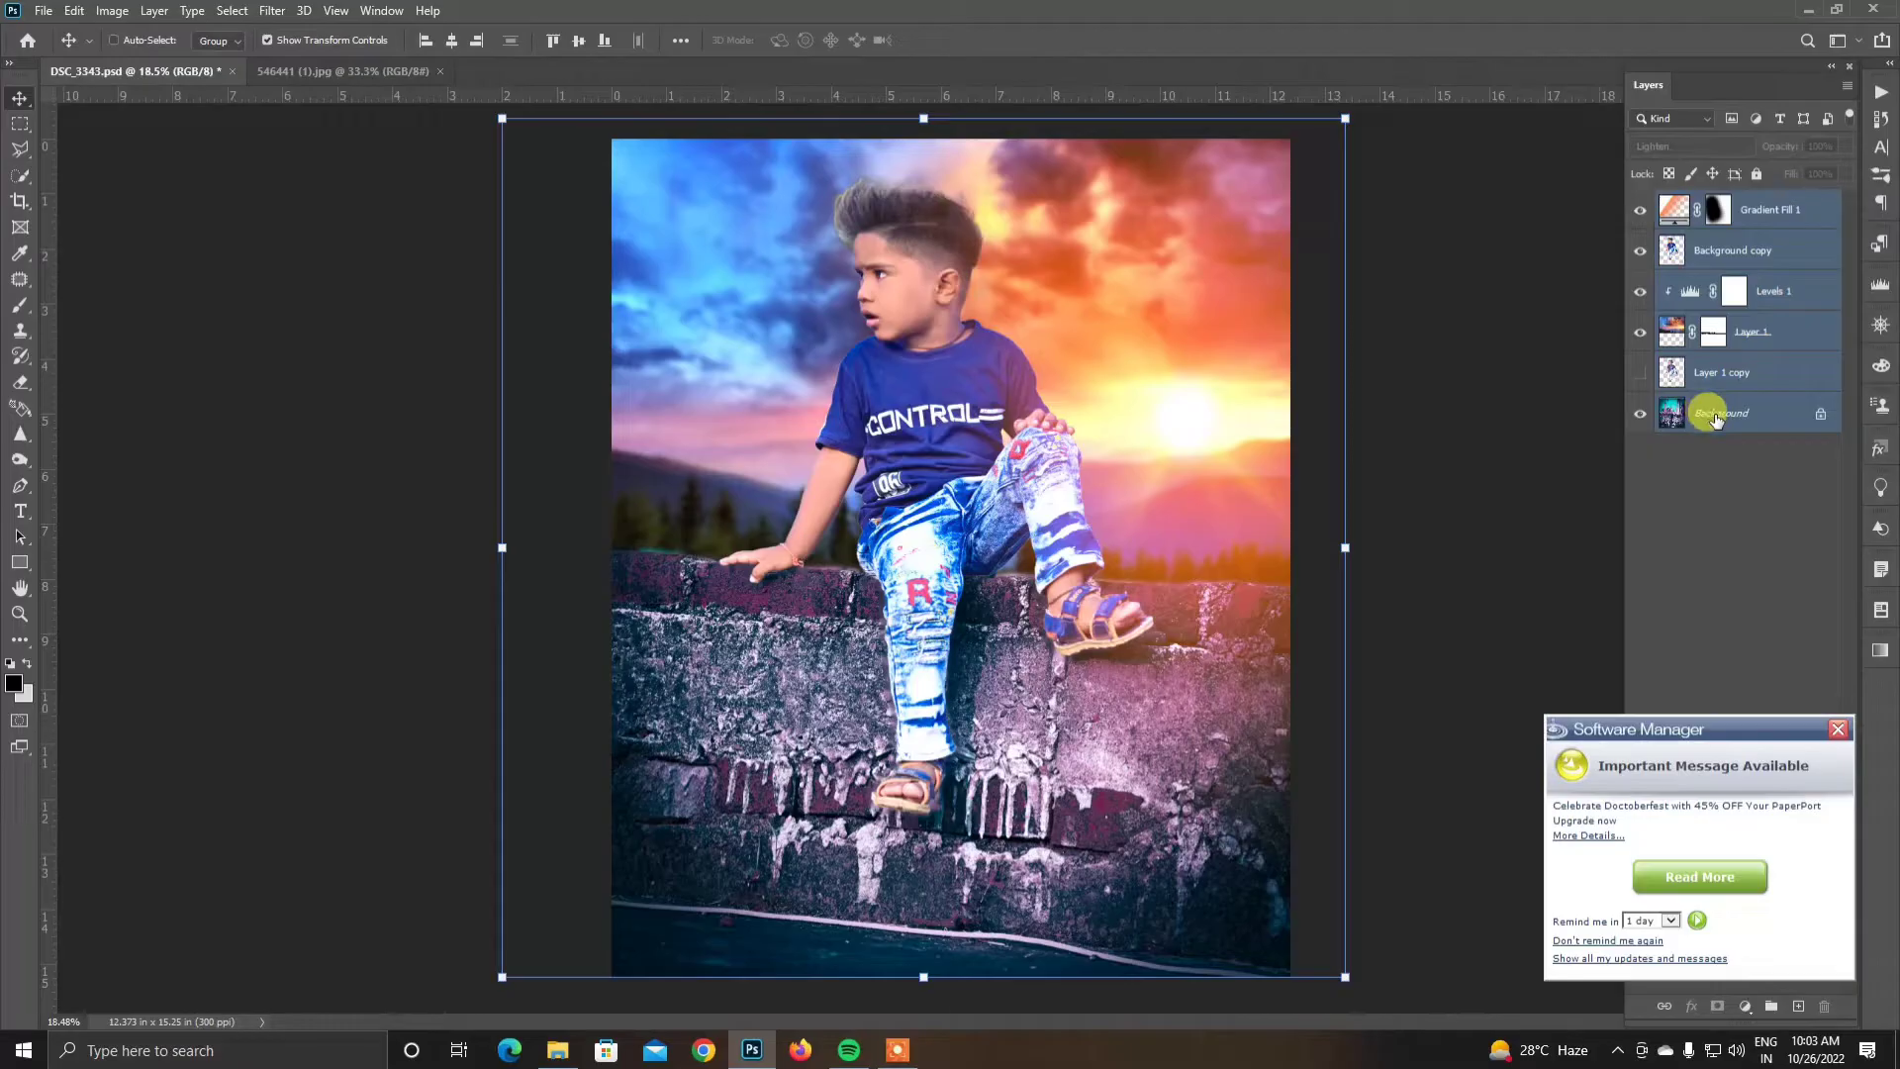
key(ctrl+e)
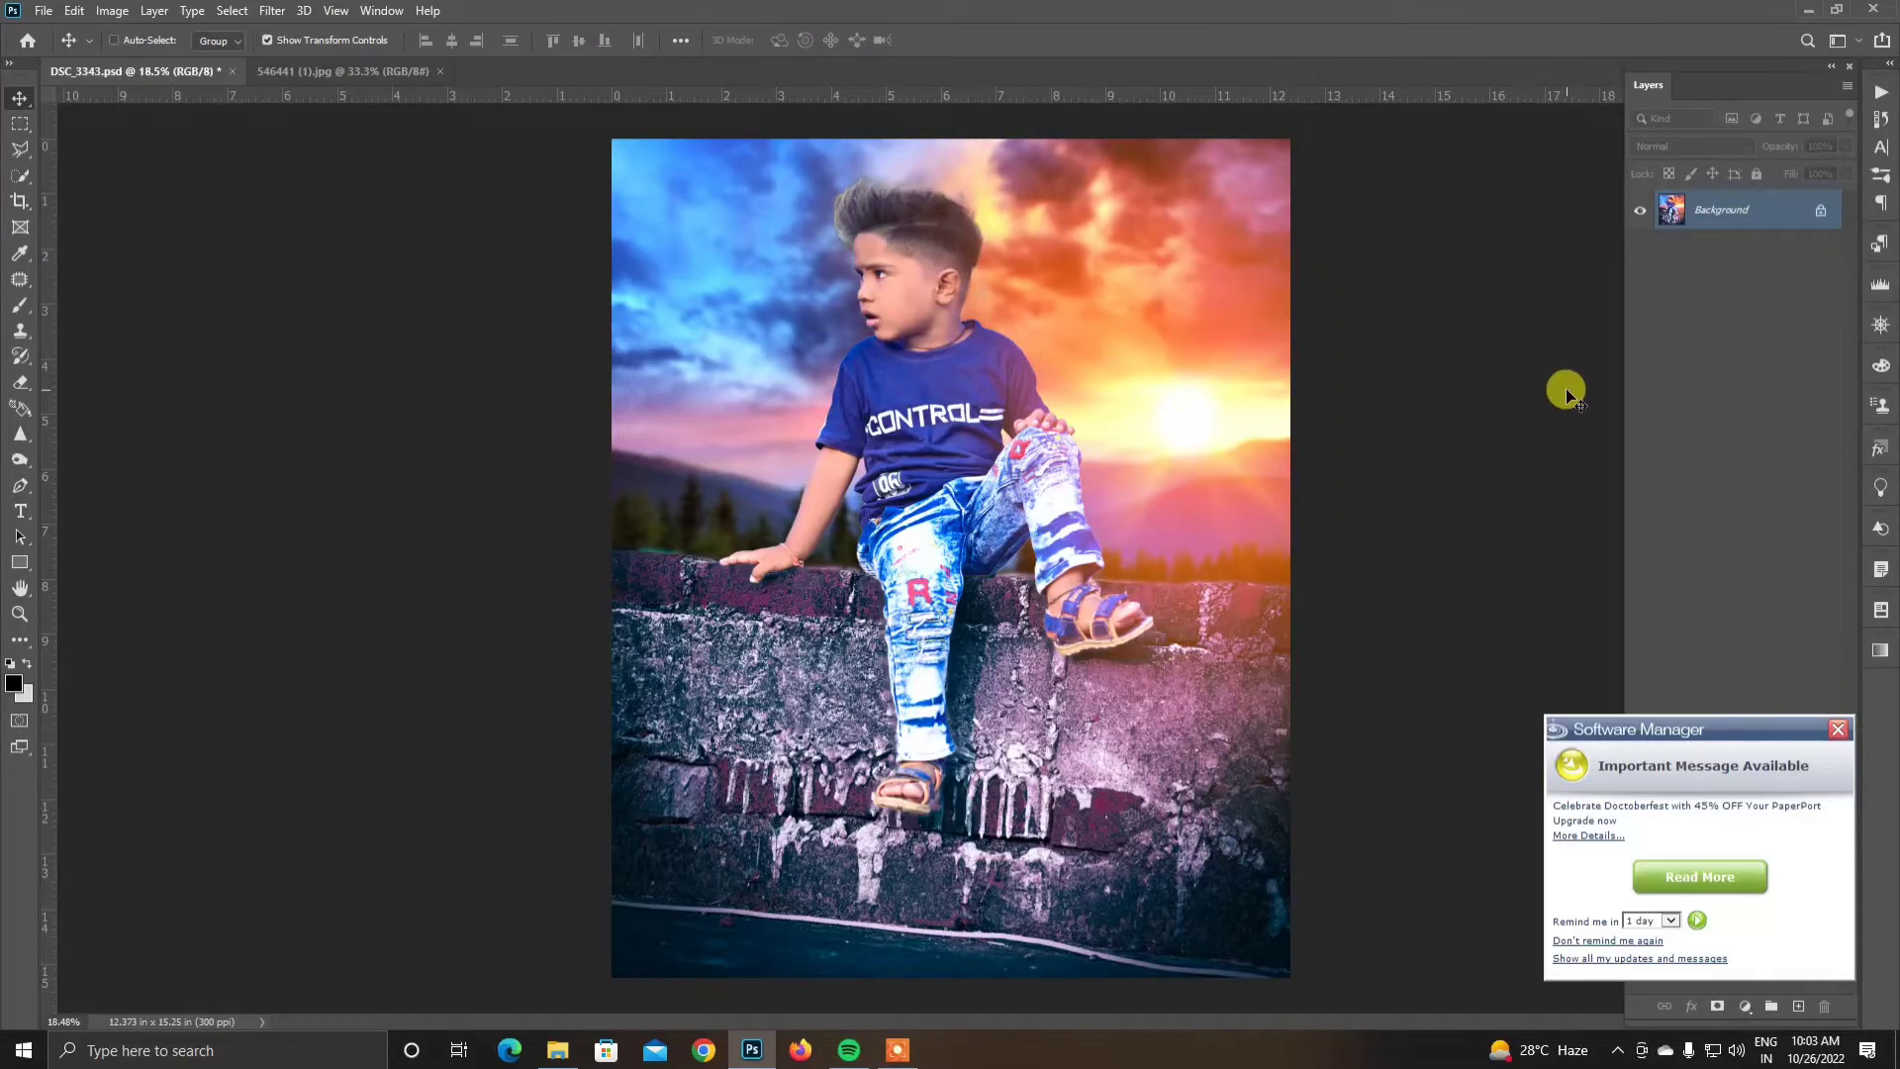
key(ctrl+z)
Step: Add a new layer and paint soft black over the boy's body
click(1836, 731)
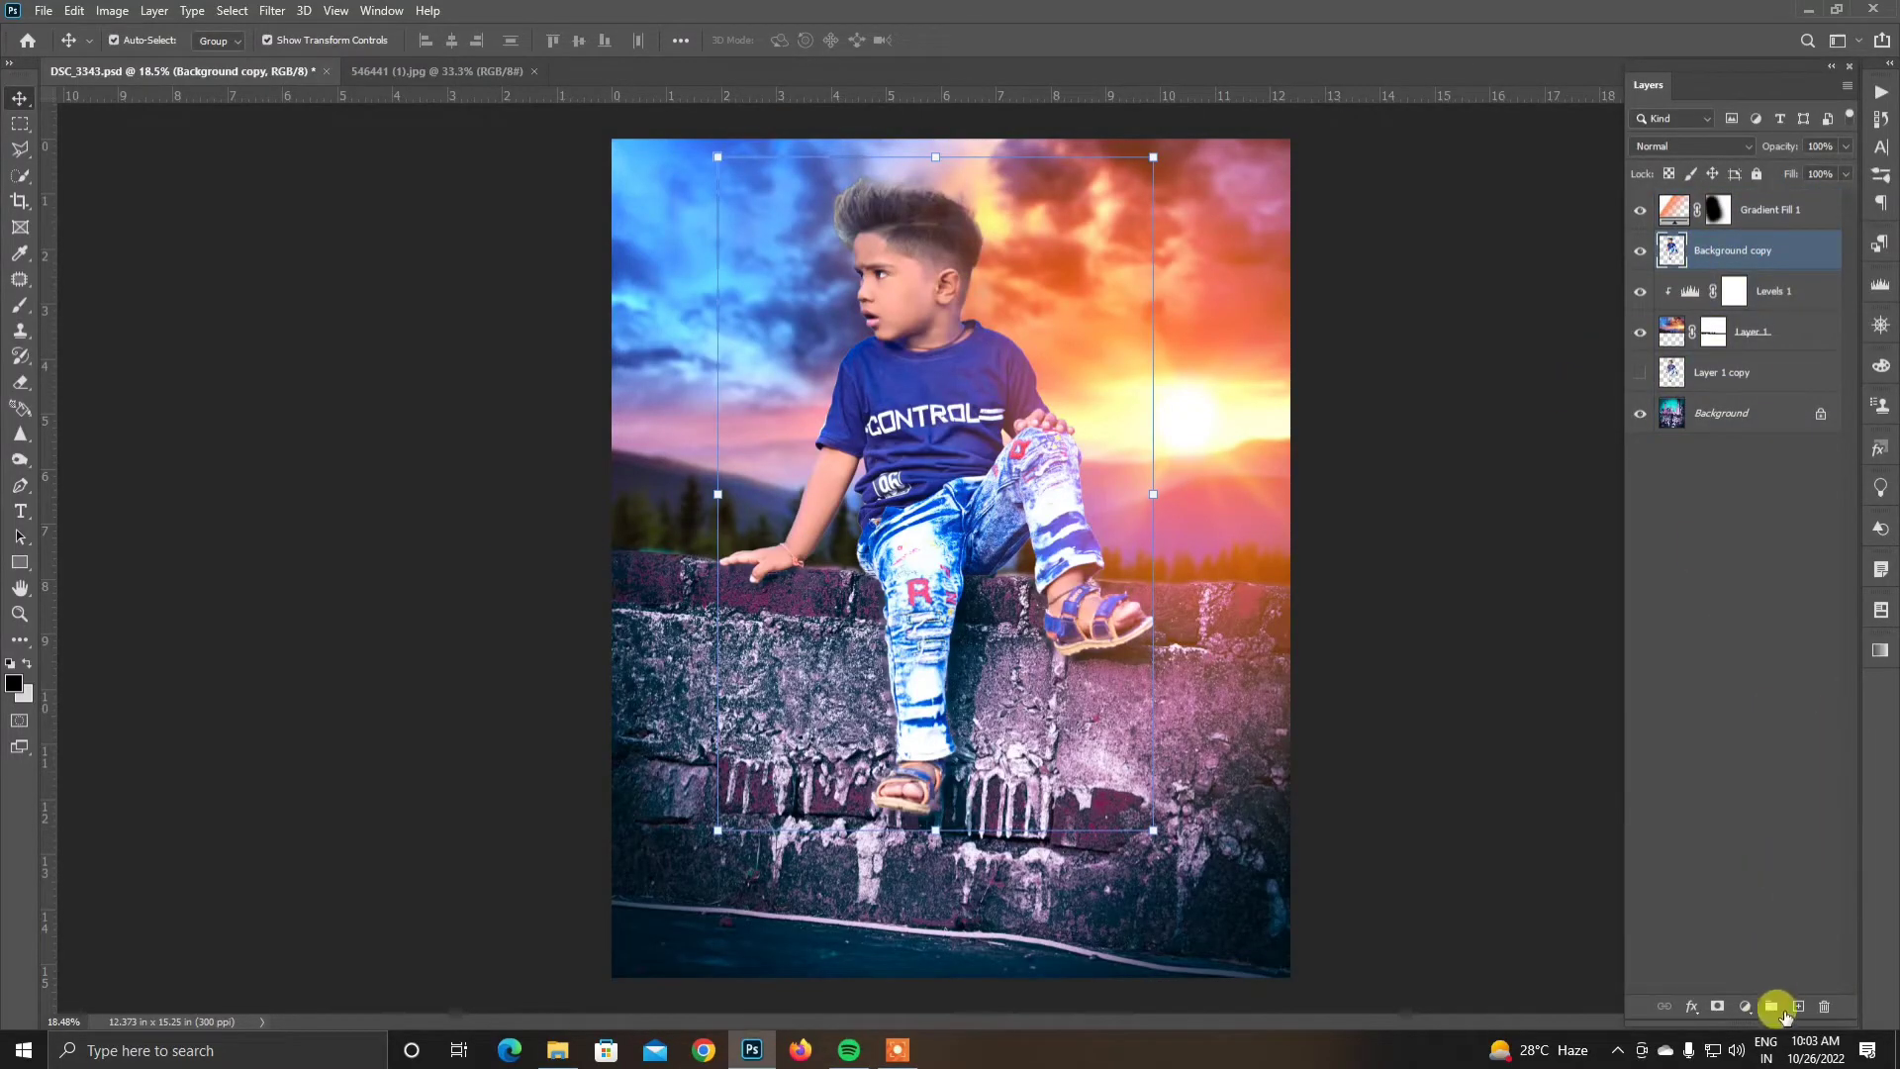
click(1799, 1006)
click(20, 304)
right_click(1351, 554)
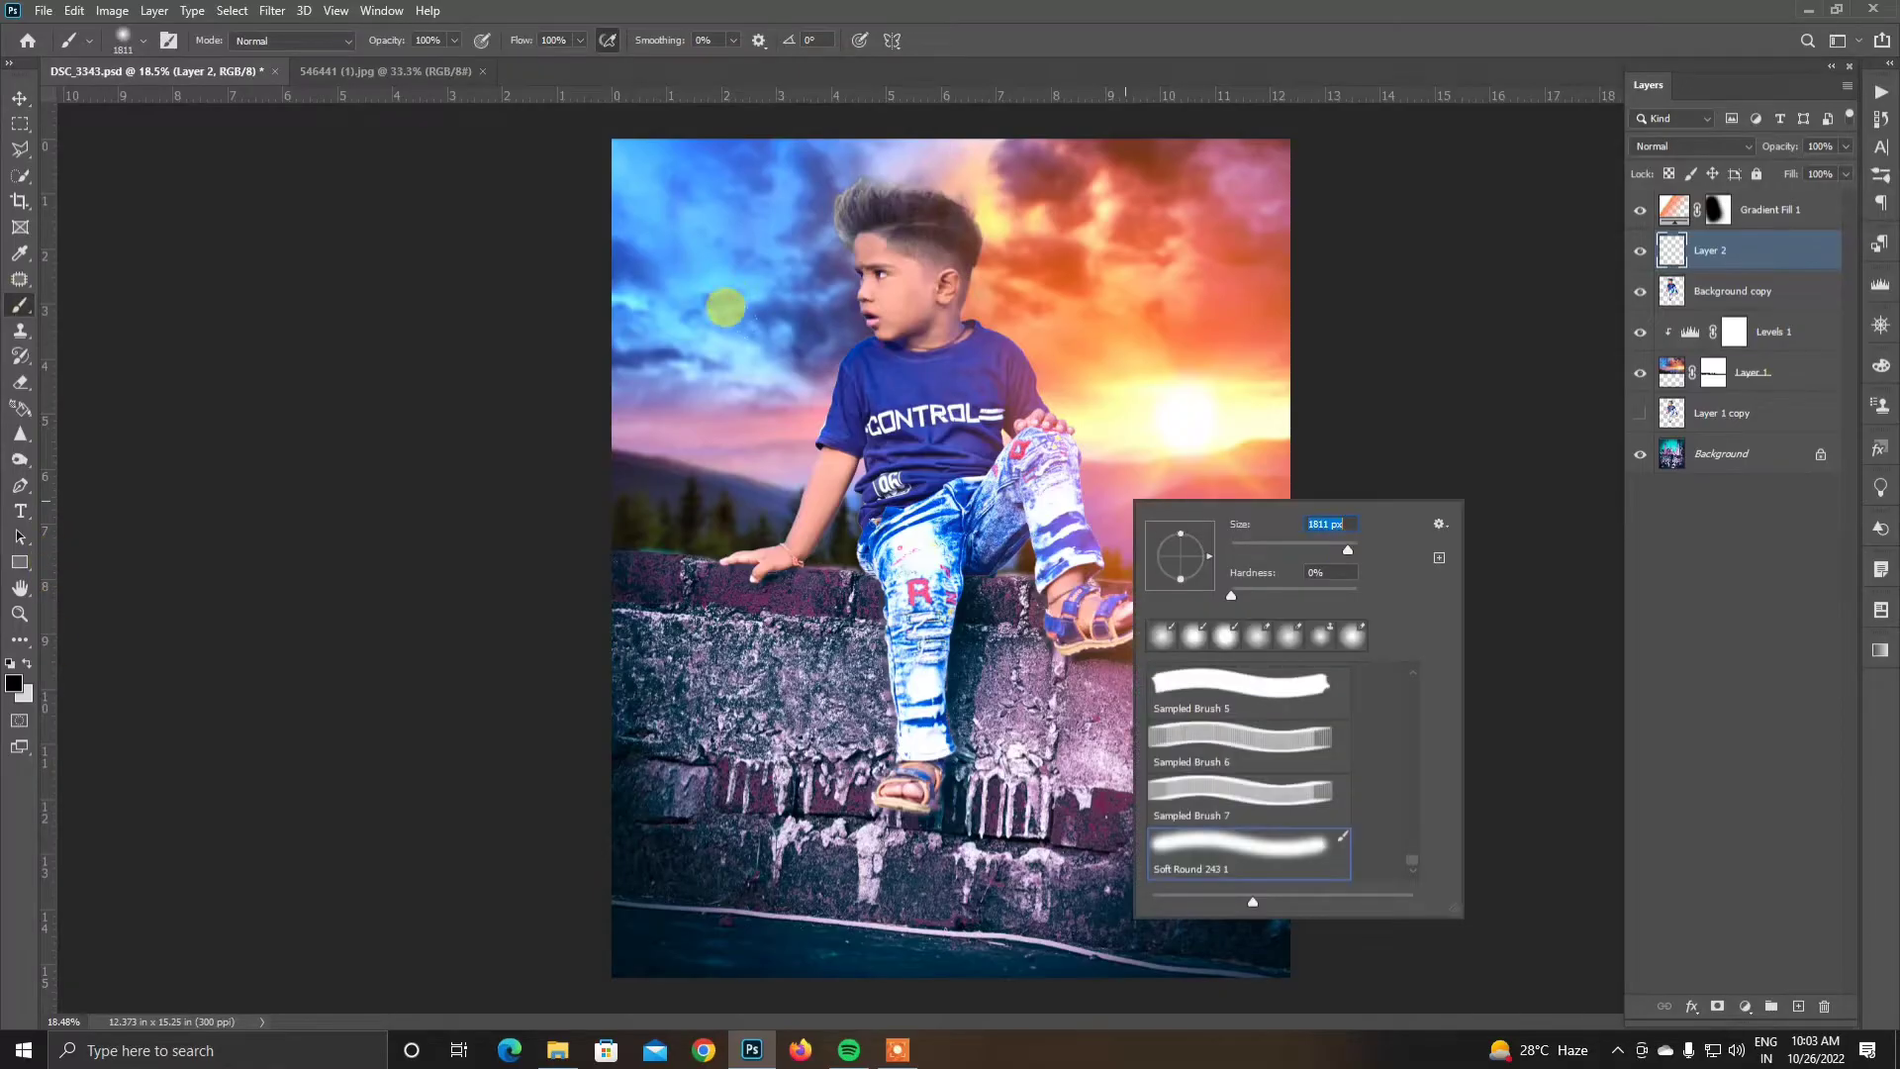
mouse_move(725, 308)
mouse_down()
mouse_move(759, 518)
mouse_move(686, 319)
mouse_move(634, 346)
mouse_up()
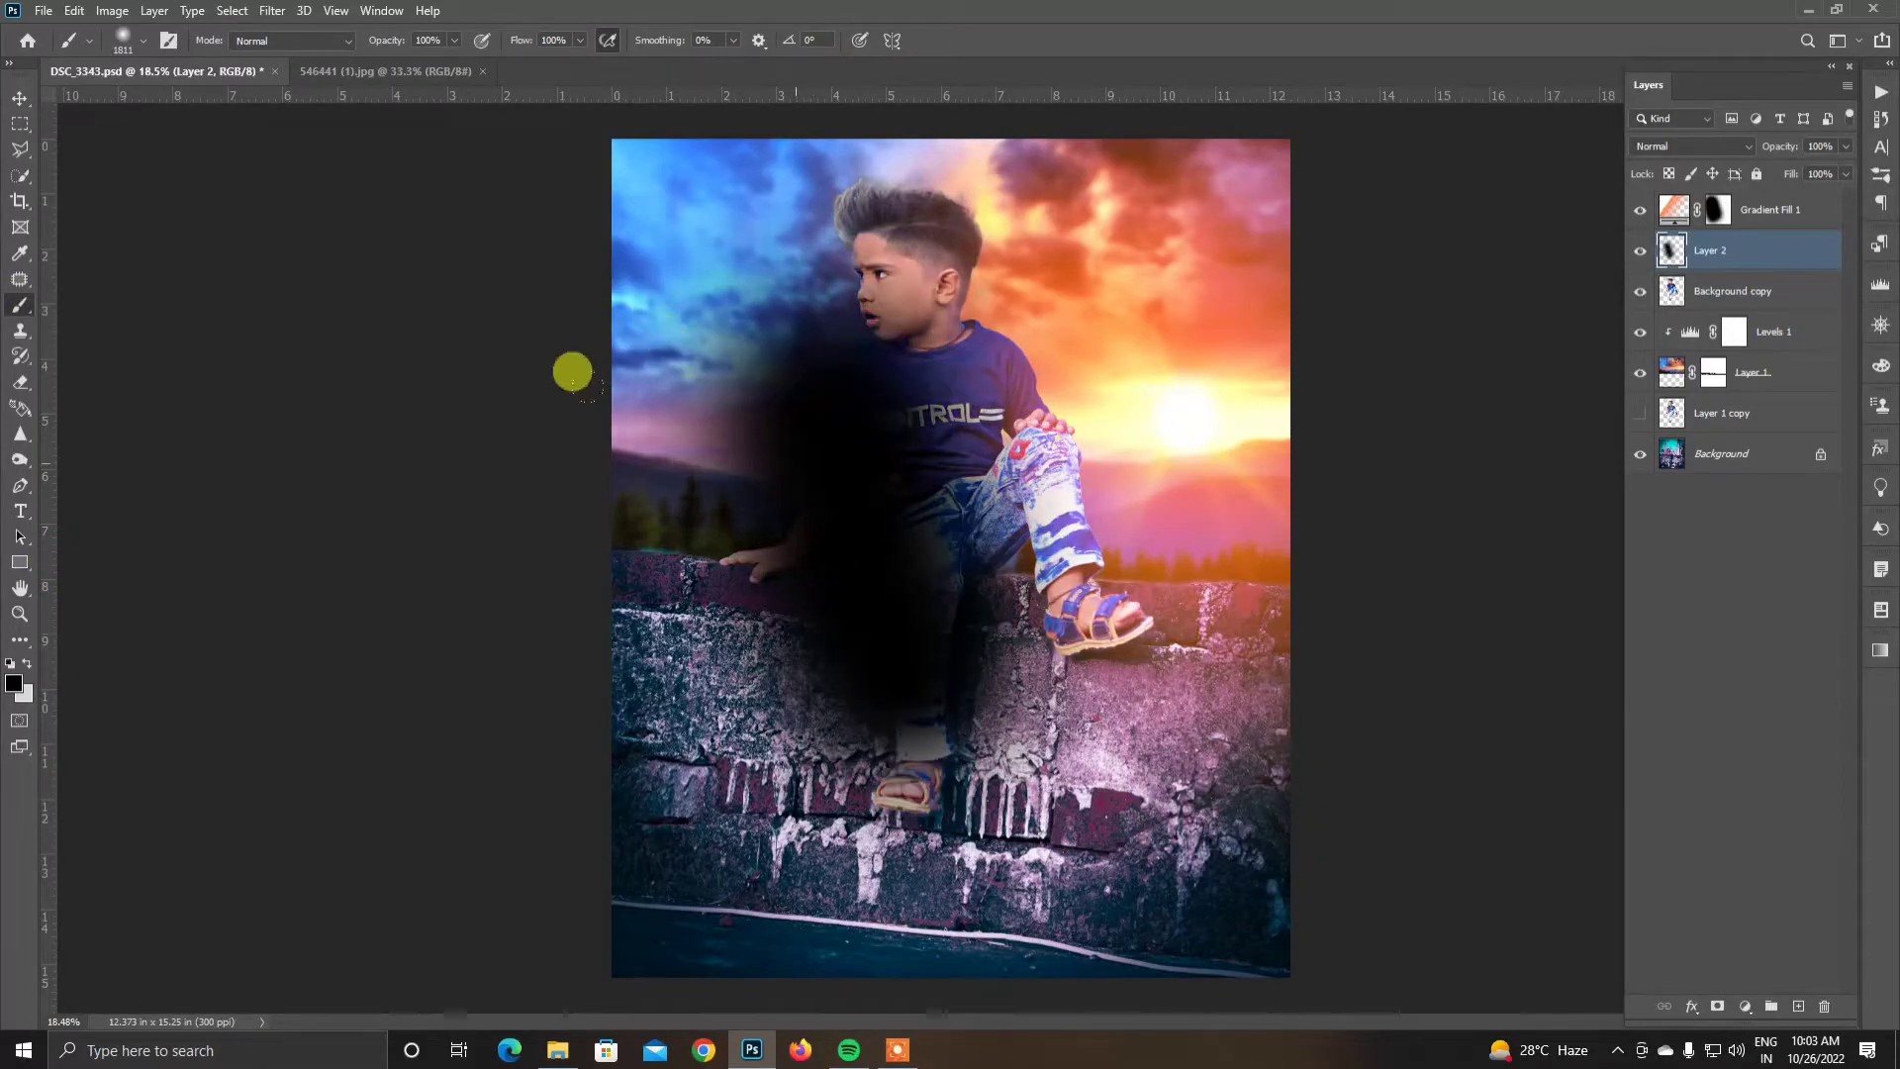
Step: Clip Layer 2 to the boy's layer in Overlay mode at 57% opacity
click(20, 98)
right_click(1704, 256)
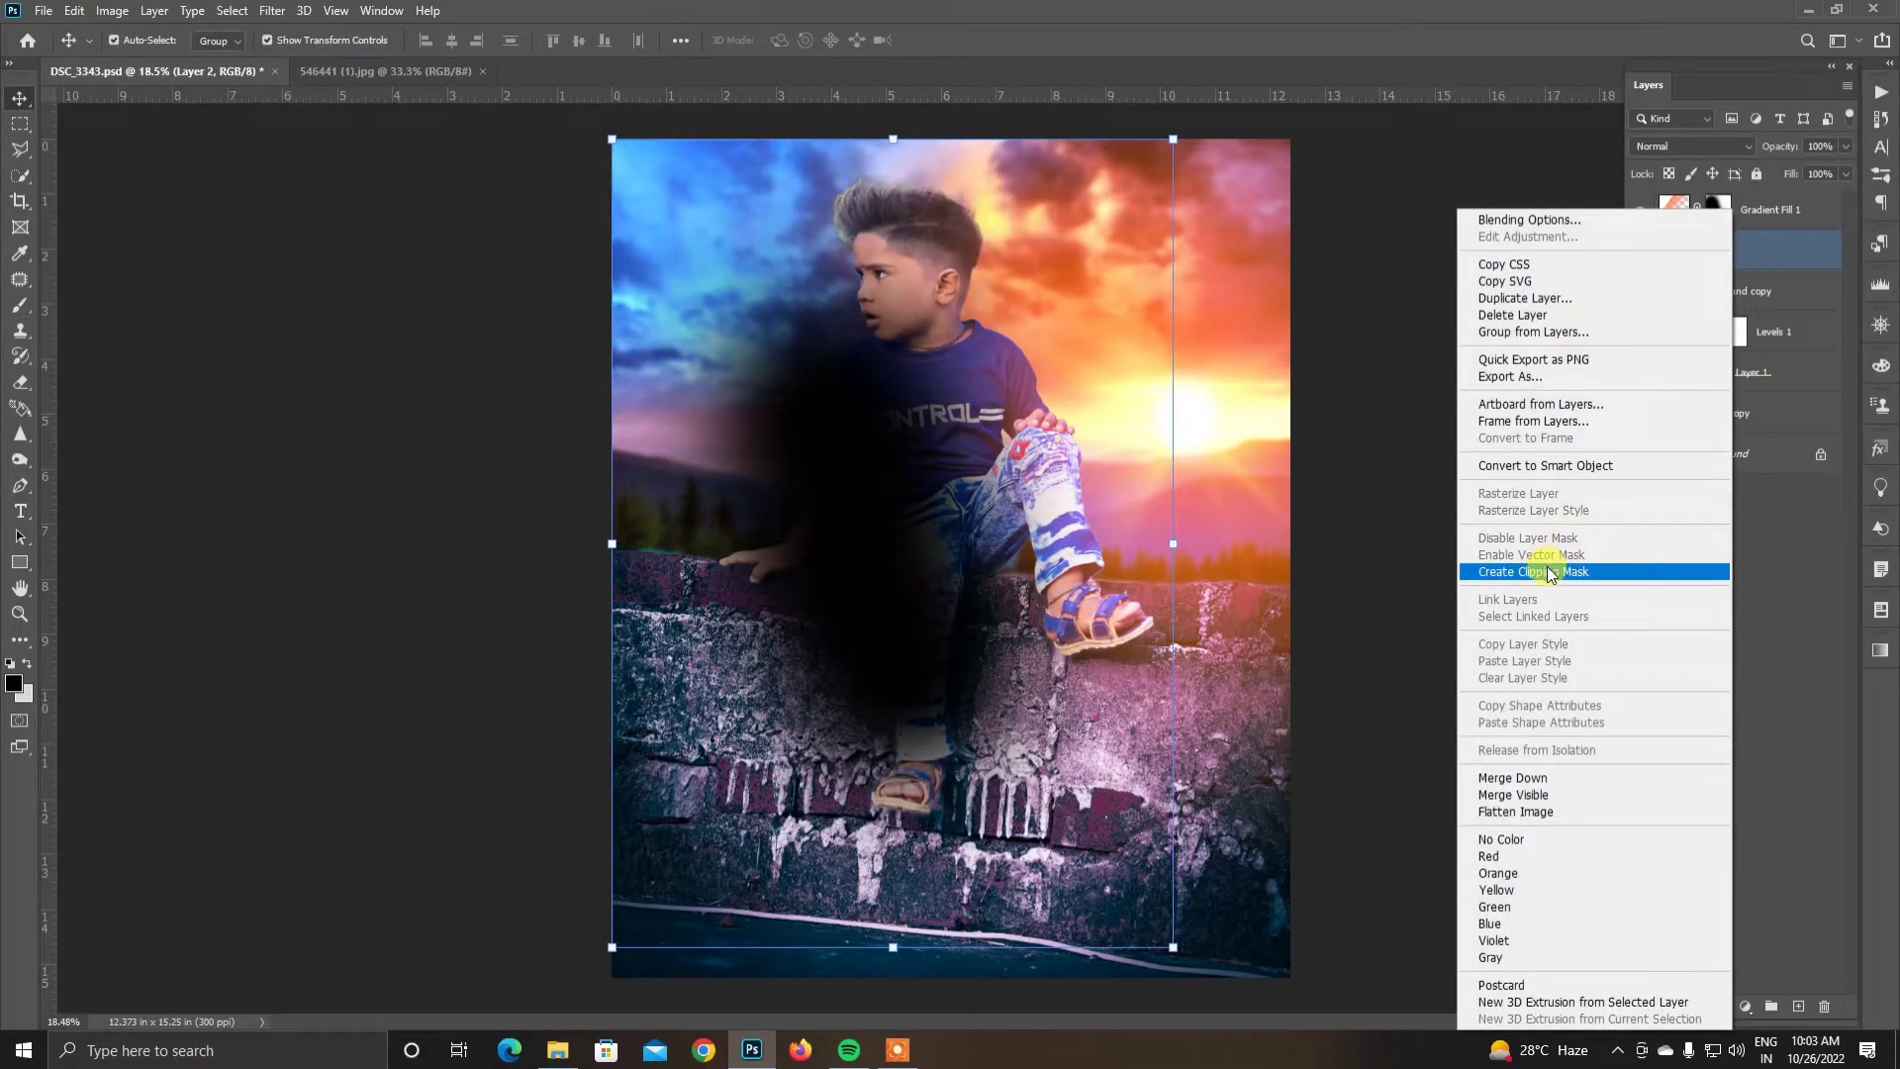
click(1550, 572)
click(1693, 146)
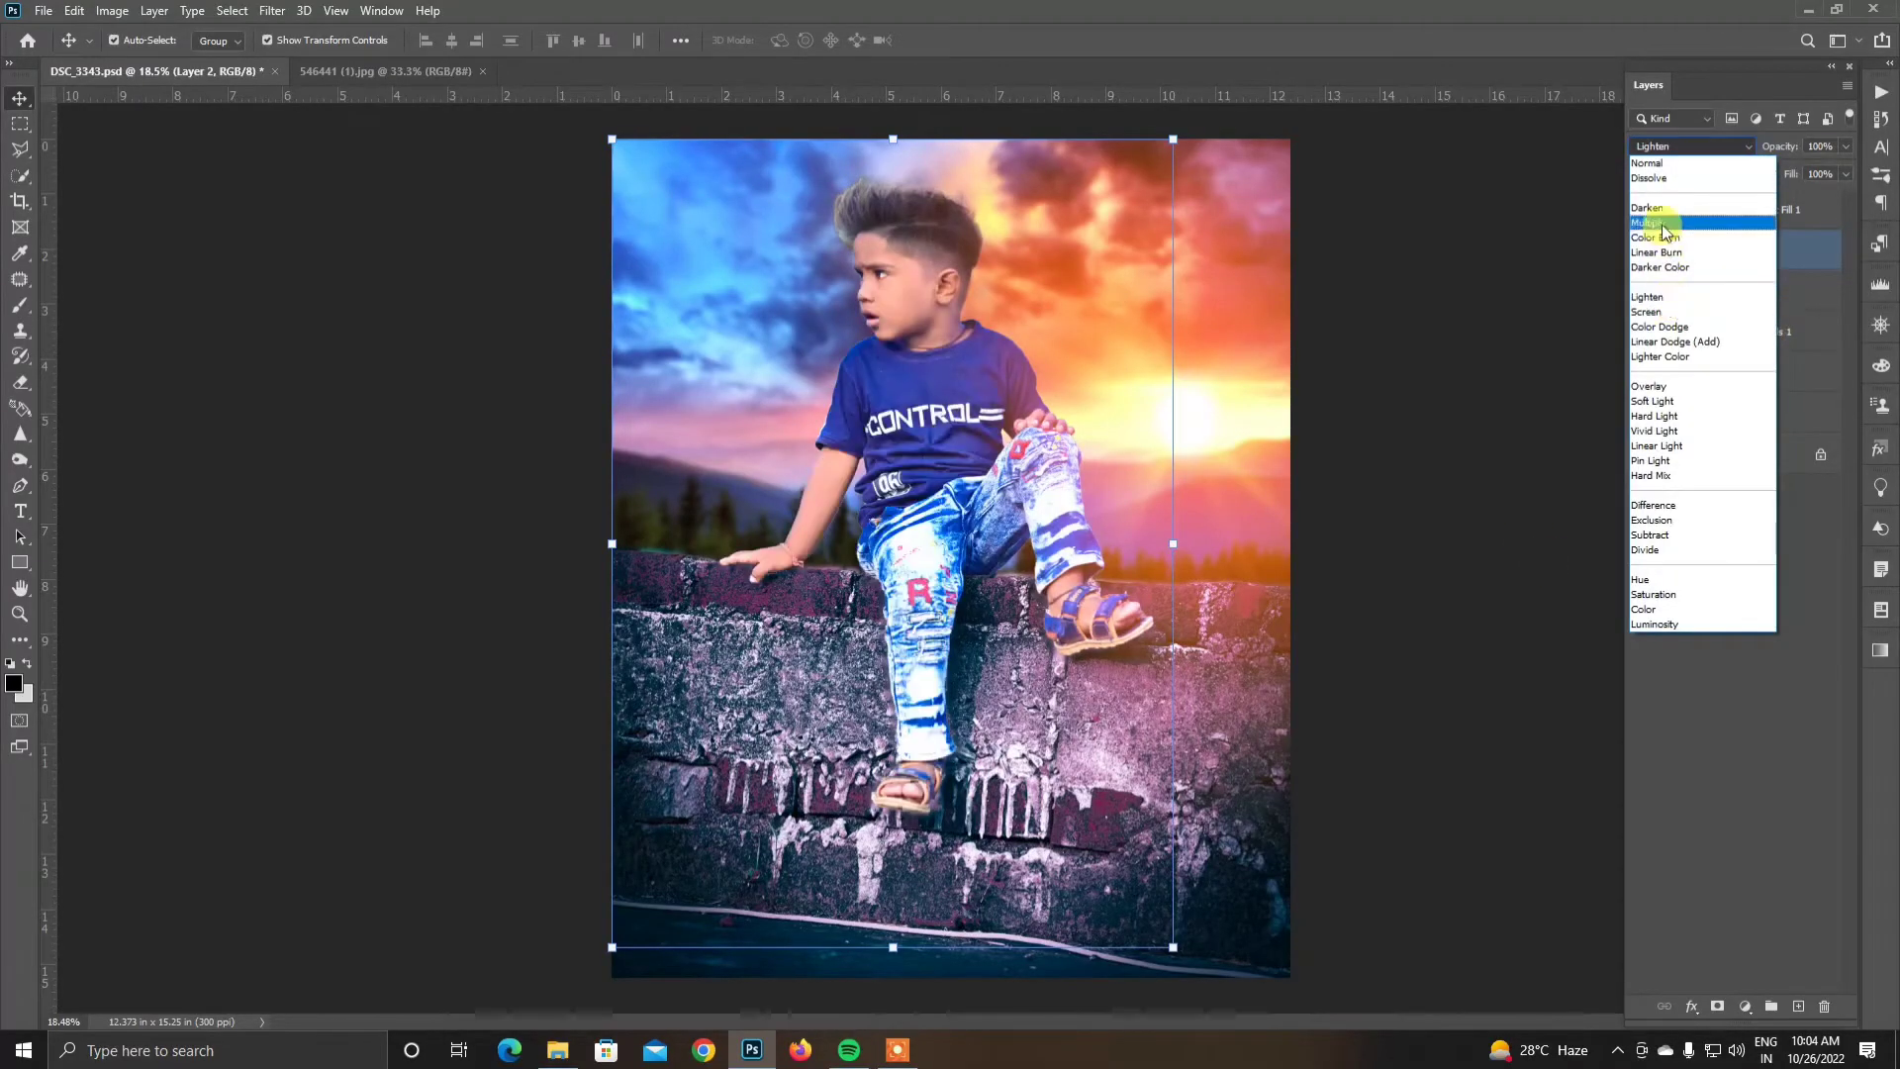
click(1654, 388)
click(1806, 172)
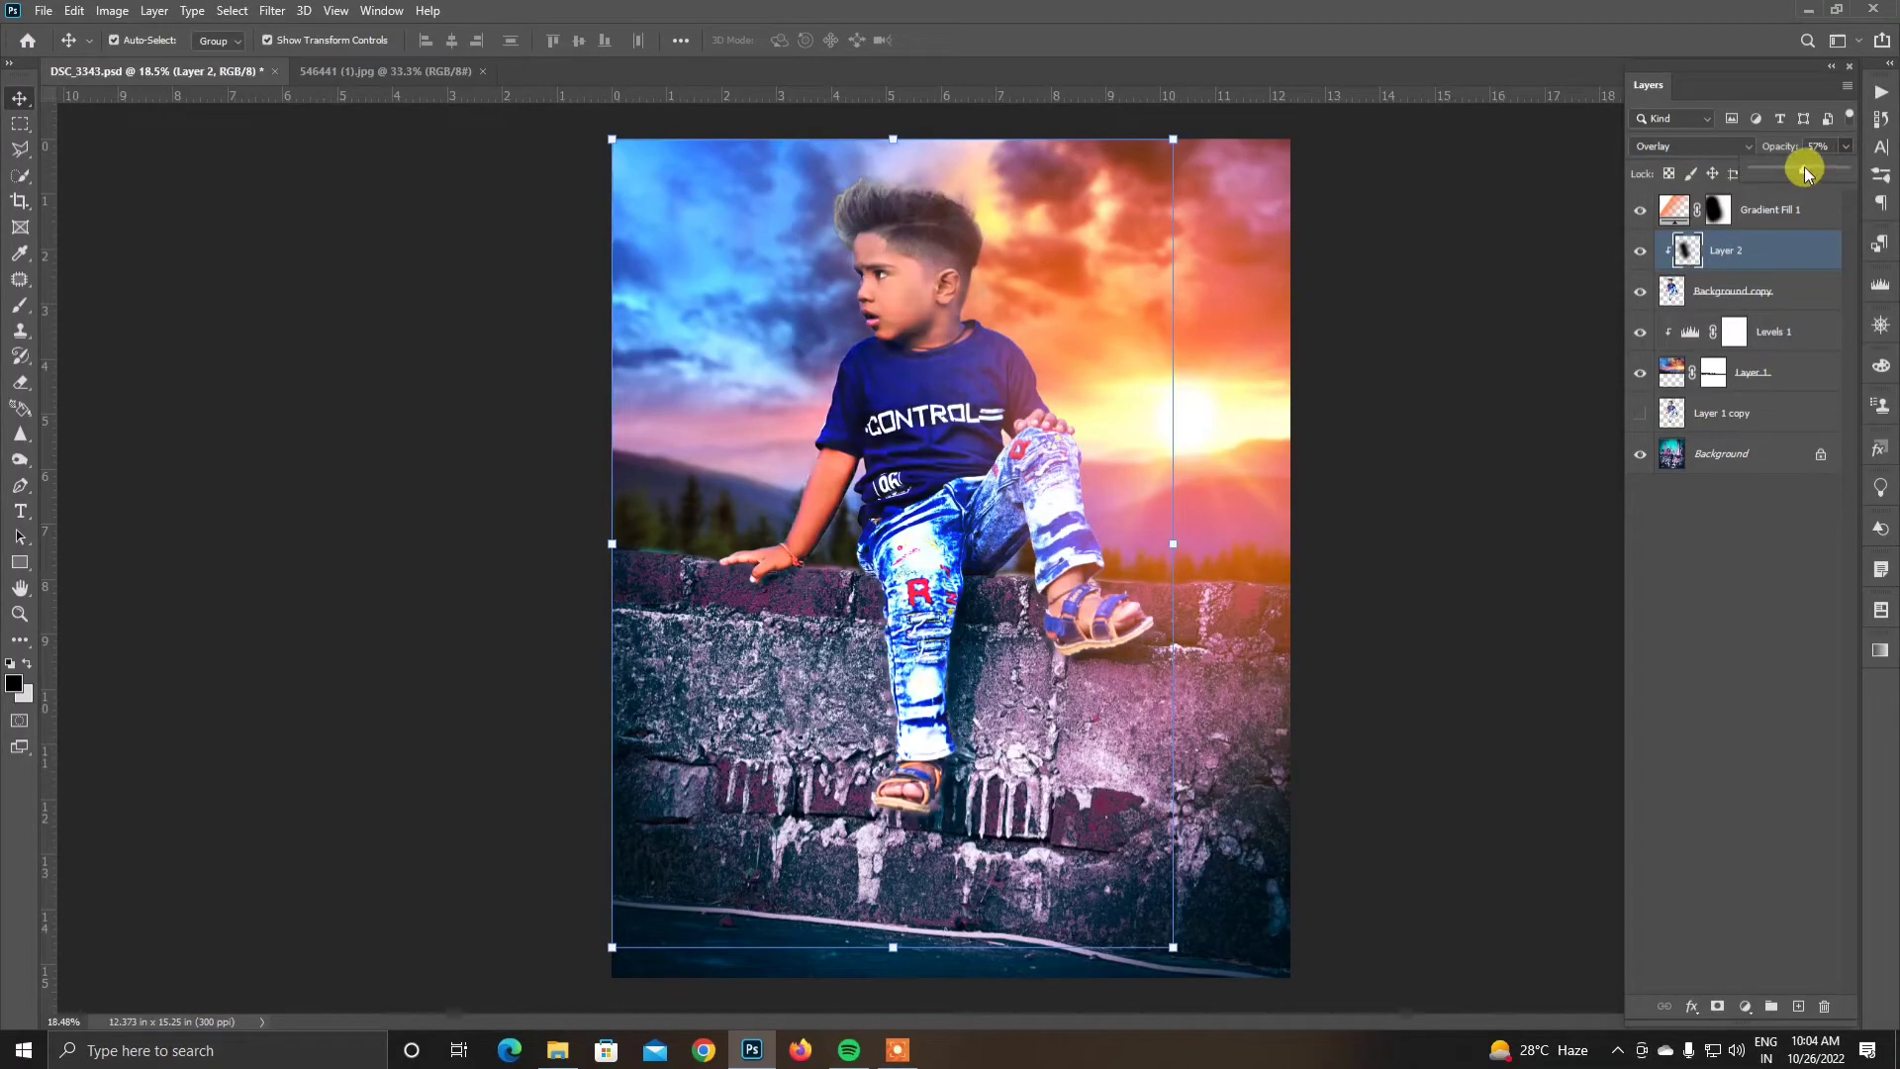
Step: Pick the Eraser briefly, then select the Gradient Fill 1 layer
click(20, 382)
scroll(871, 307, up, 2)
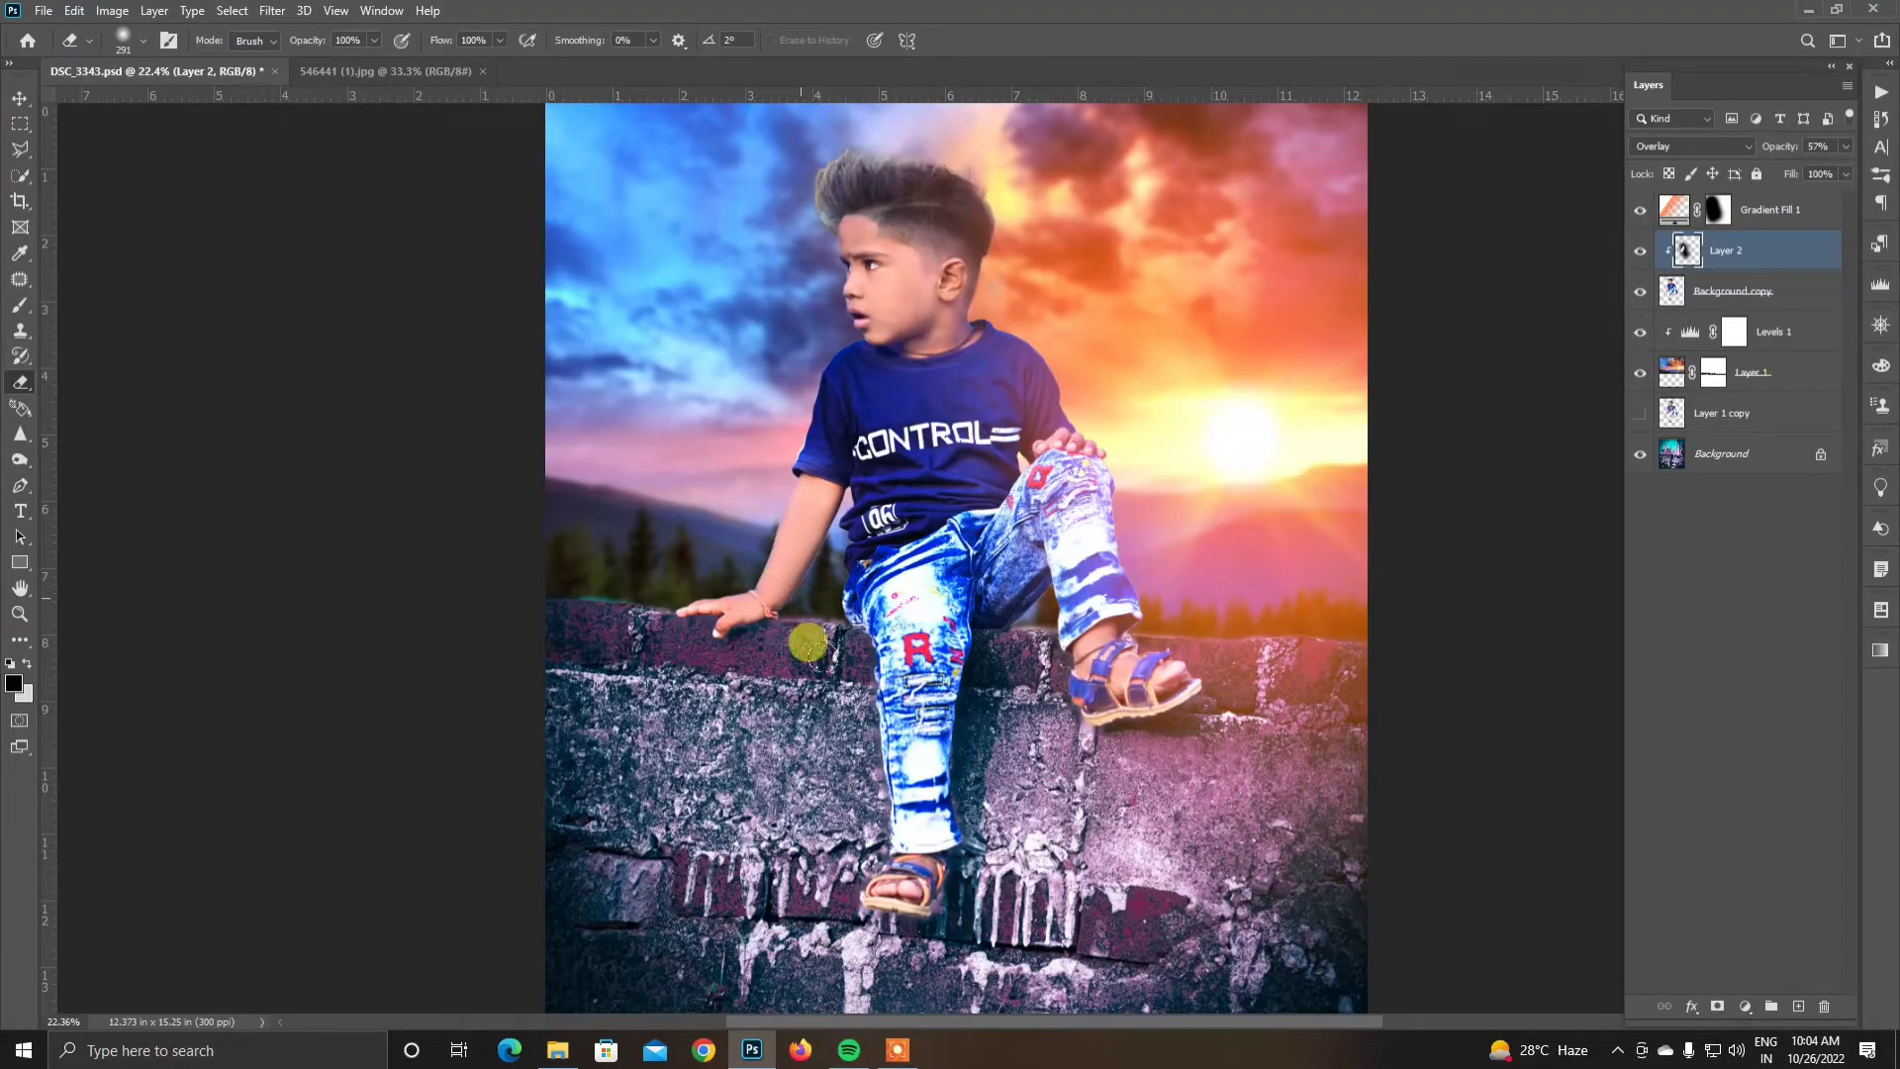
key(v)
click(985, 178)
scroll(908, 172, up, 2)
scroll(908, 172, up, 1)
Step: Add a clipped layer above Background copy and paint orange across the top of the hair
scroll(967, 199, up, 1)
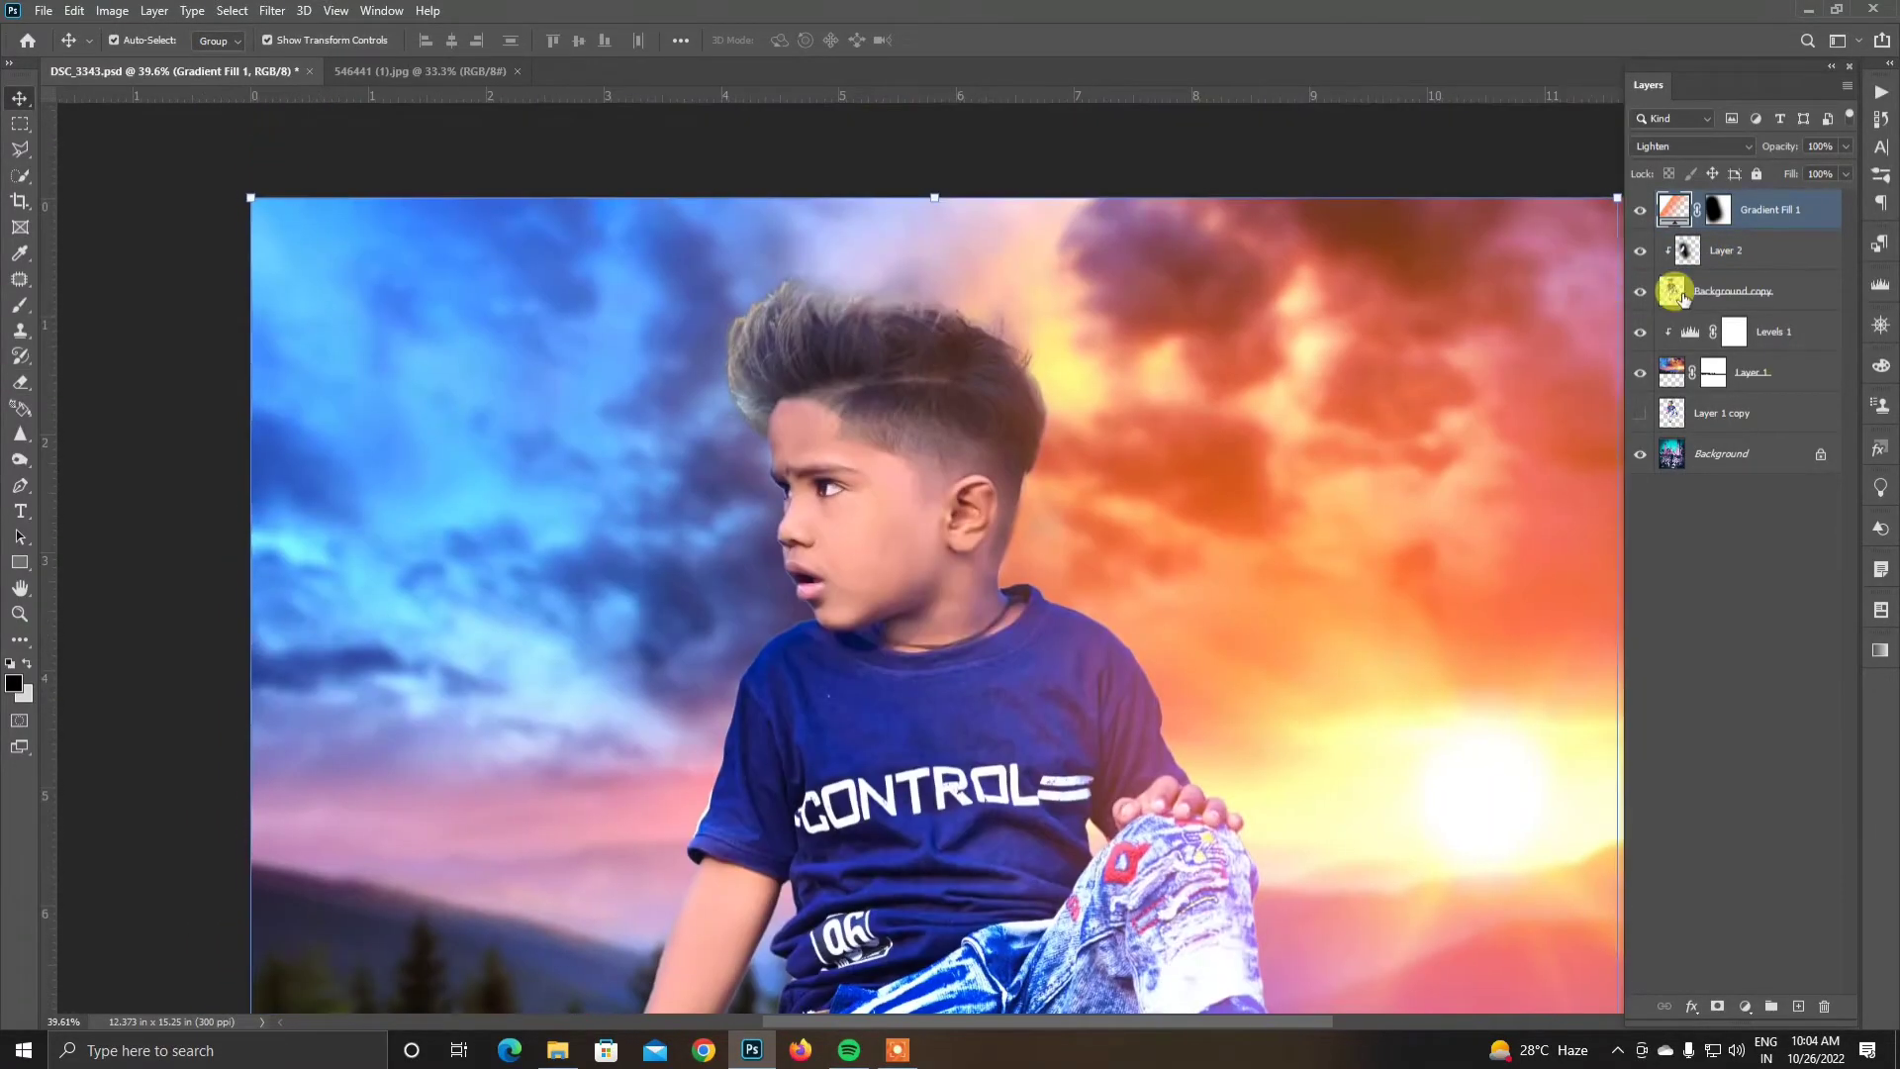
click(923, 269)
scroll(922, 282, up, 1)
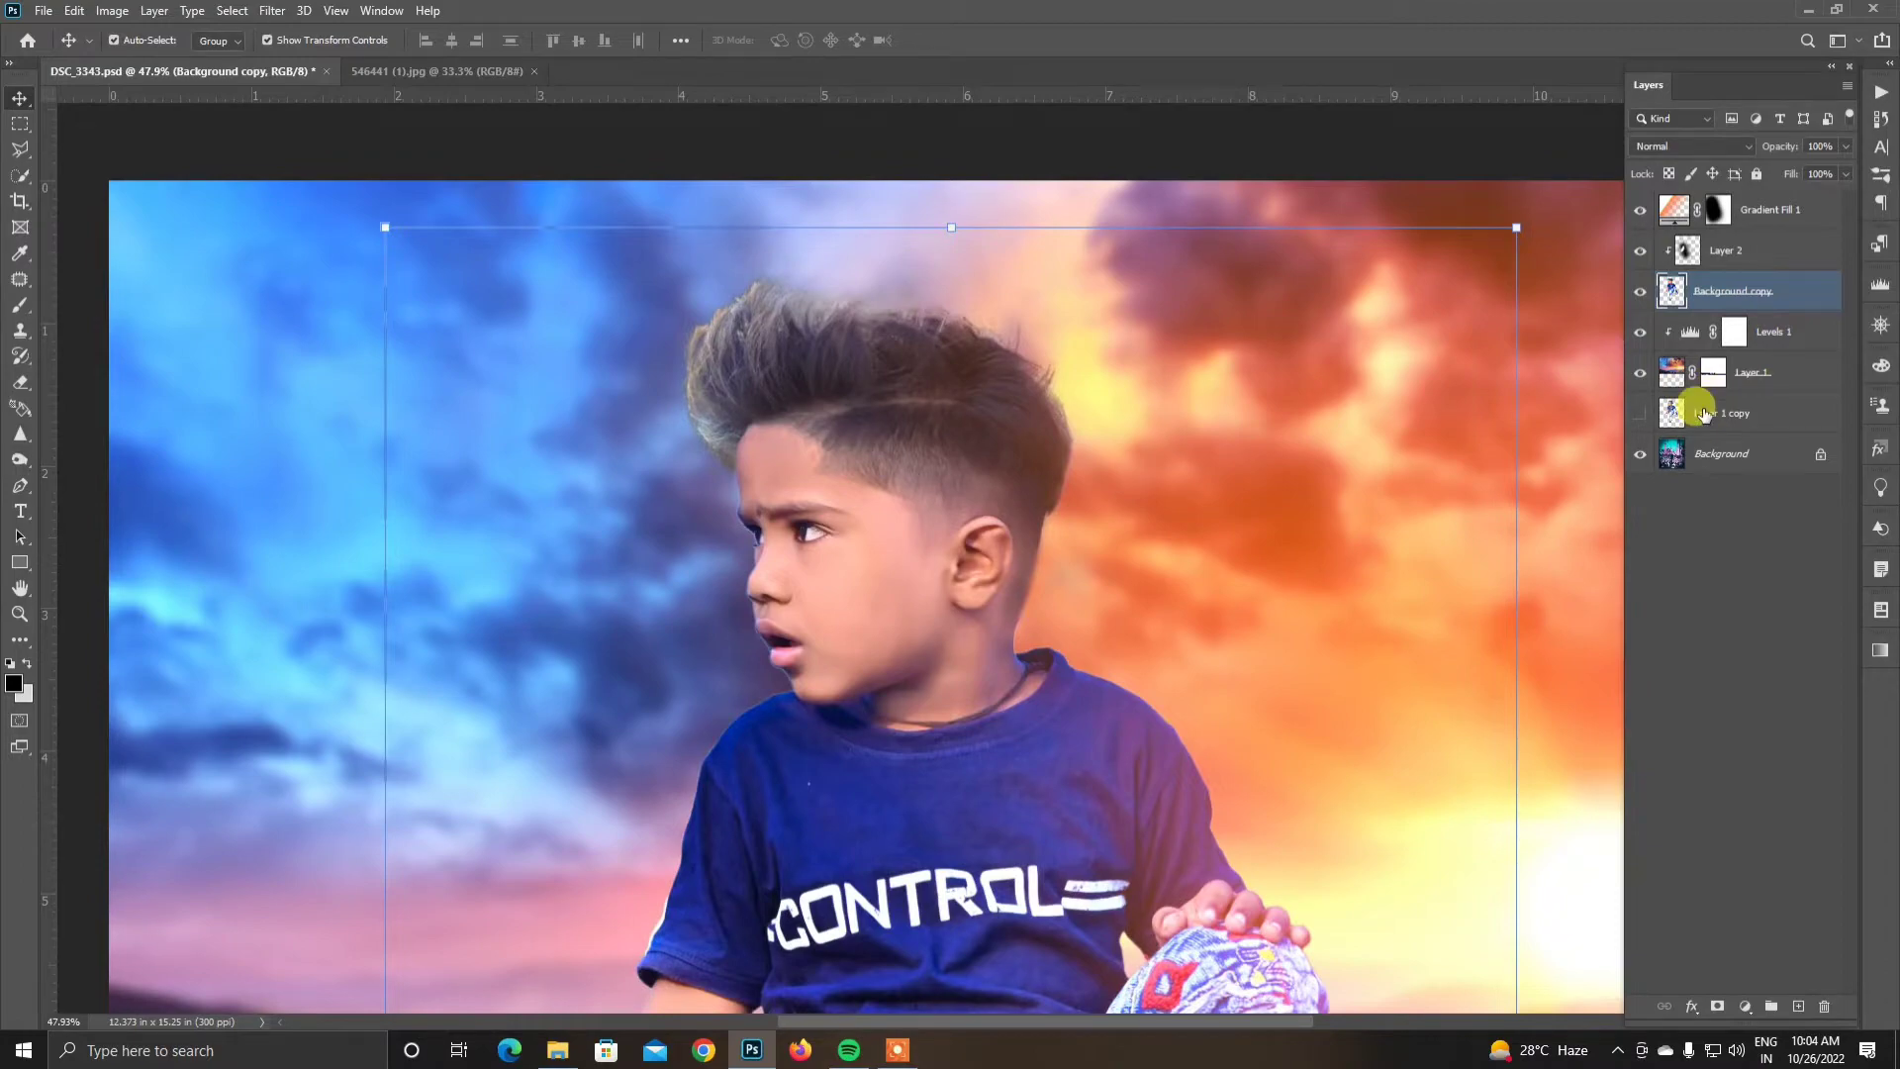
click(1798, 1005)
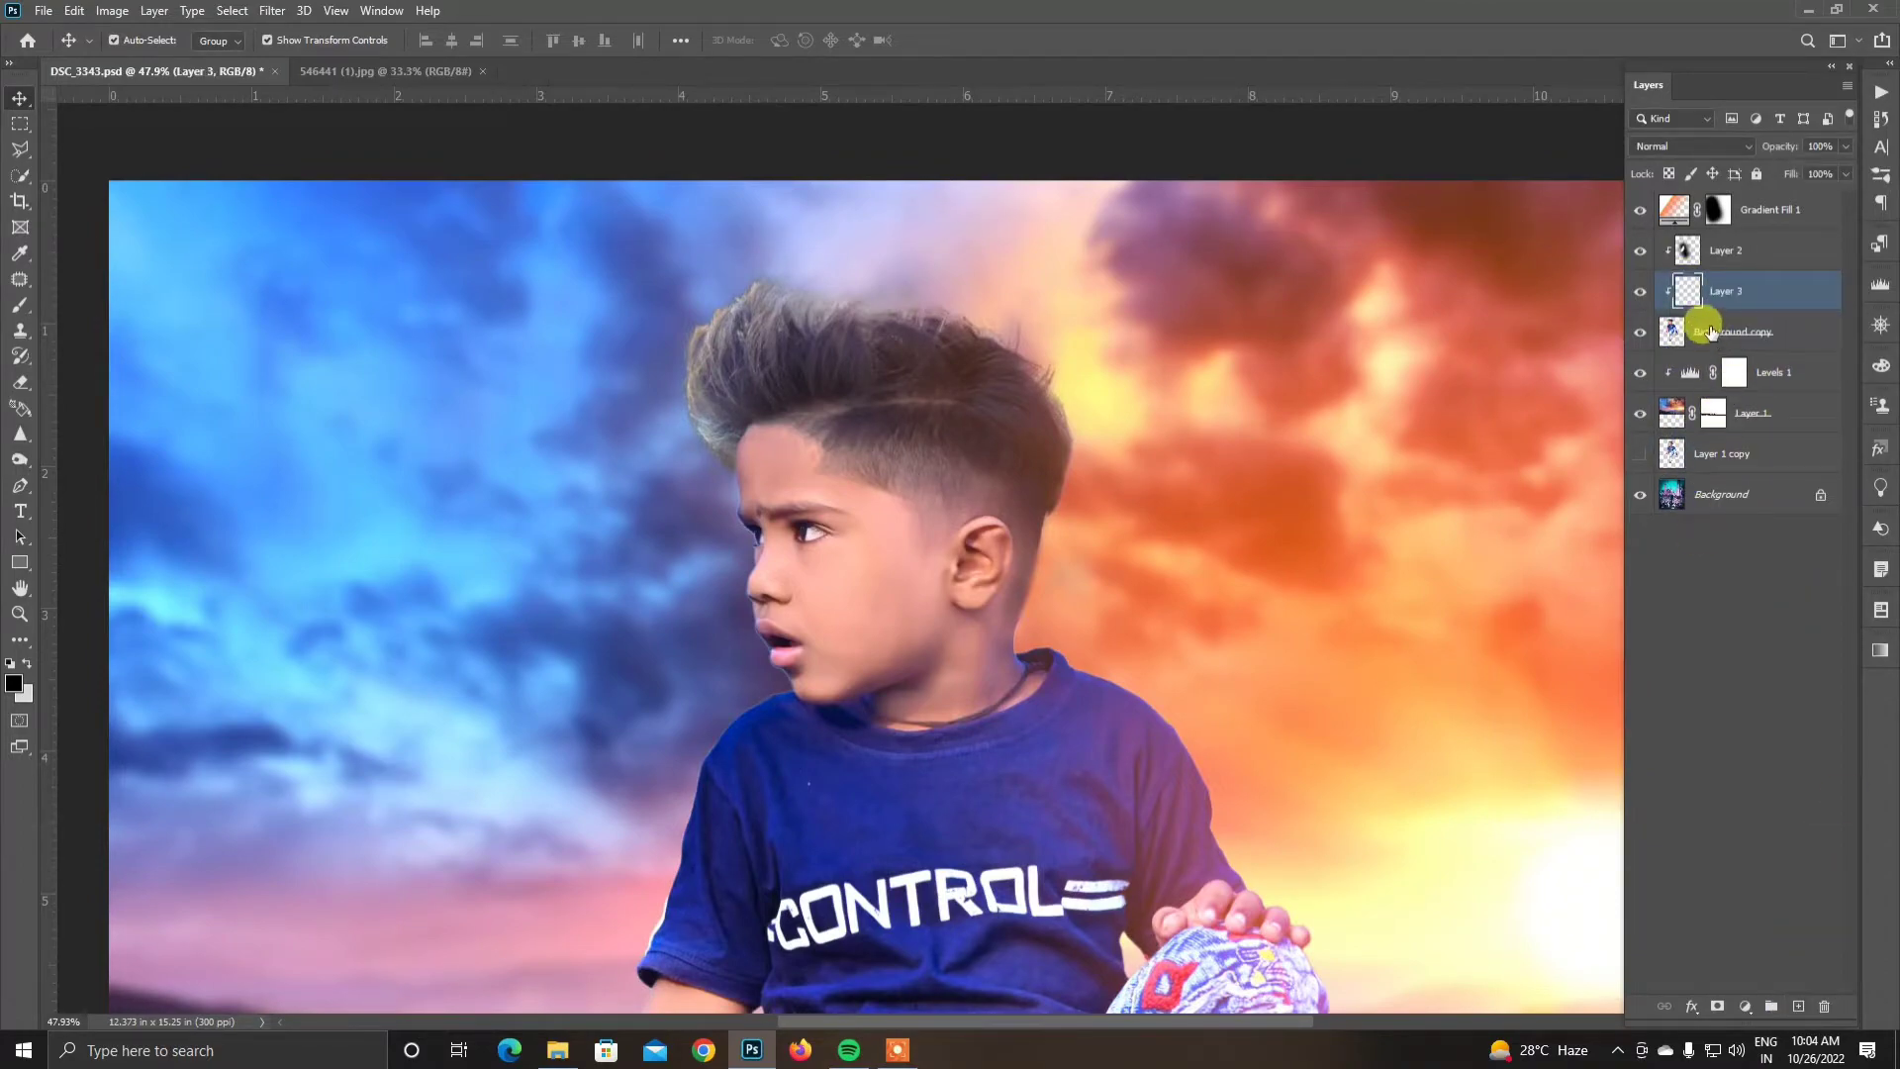
click(19, 305)
click(14, 685)
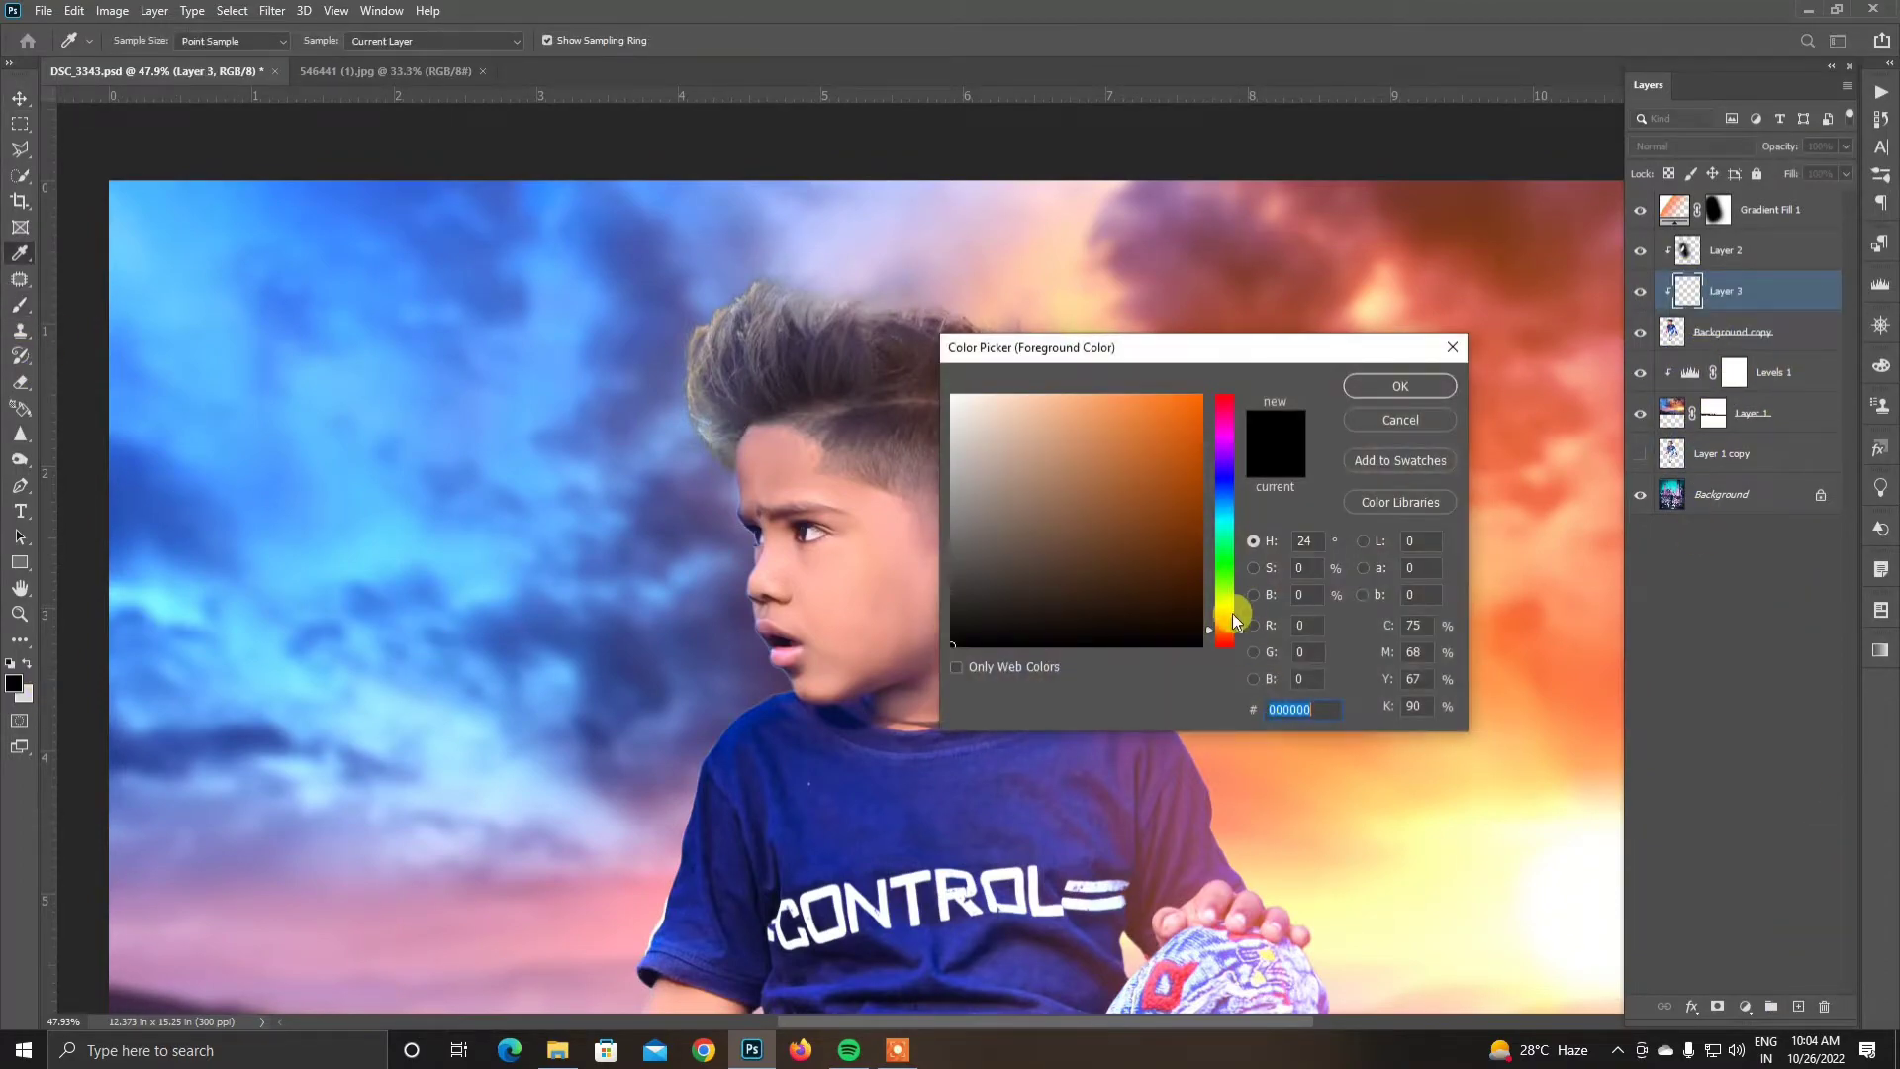
click(1141, 395)
click(1404, 386)
drag(743, 224, 967, 247)
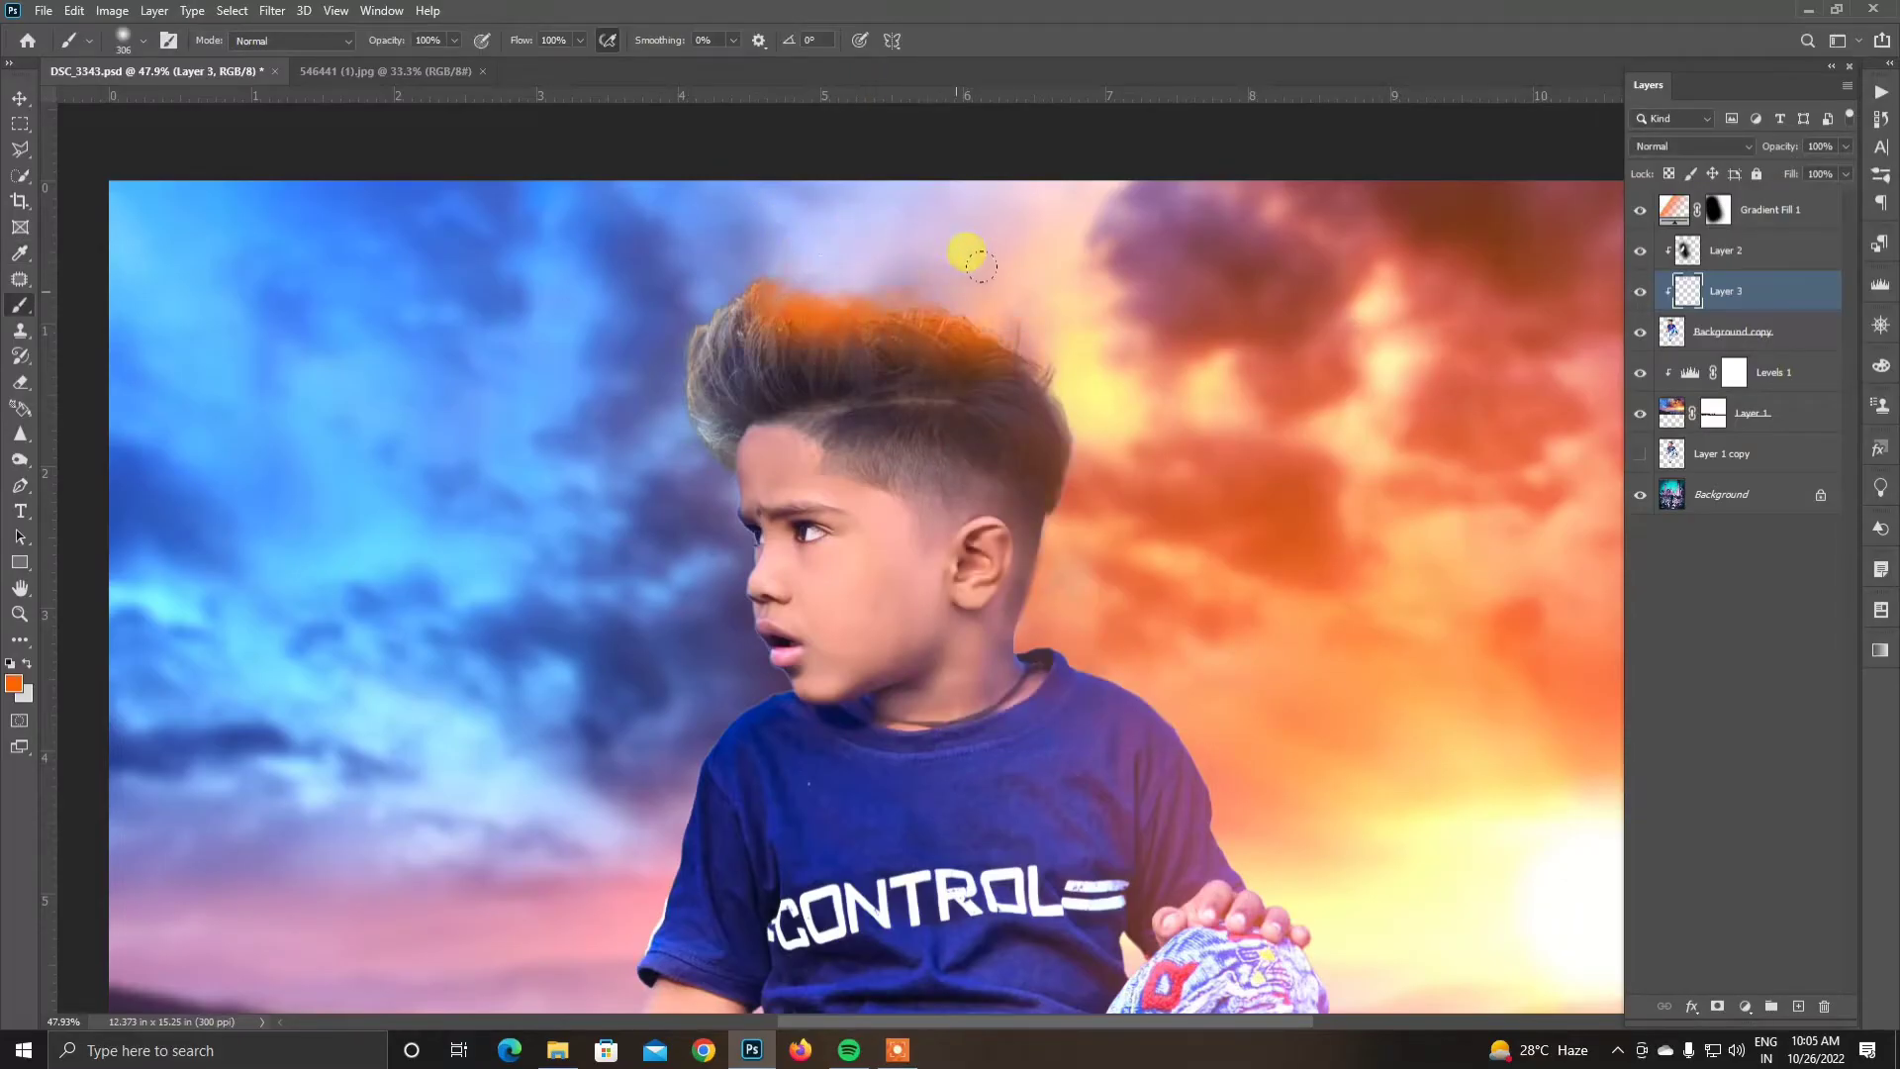
Step: Set Layer 3 to Color mode at 60% opacity and add clipped Layer 4
click(18, 102)
click(1690, 145)
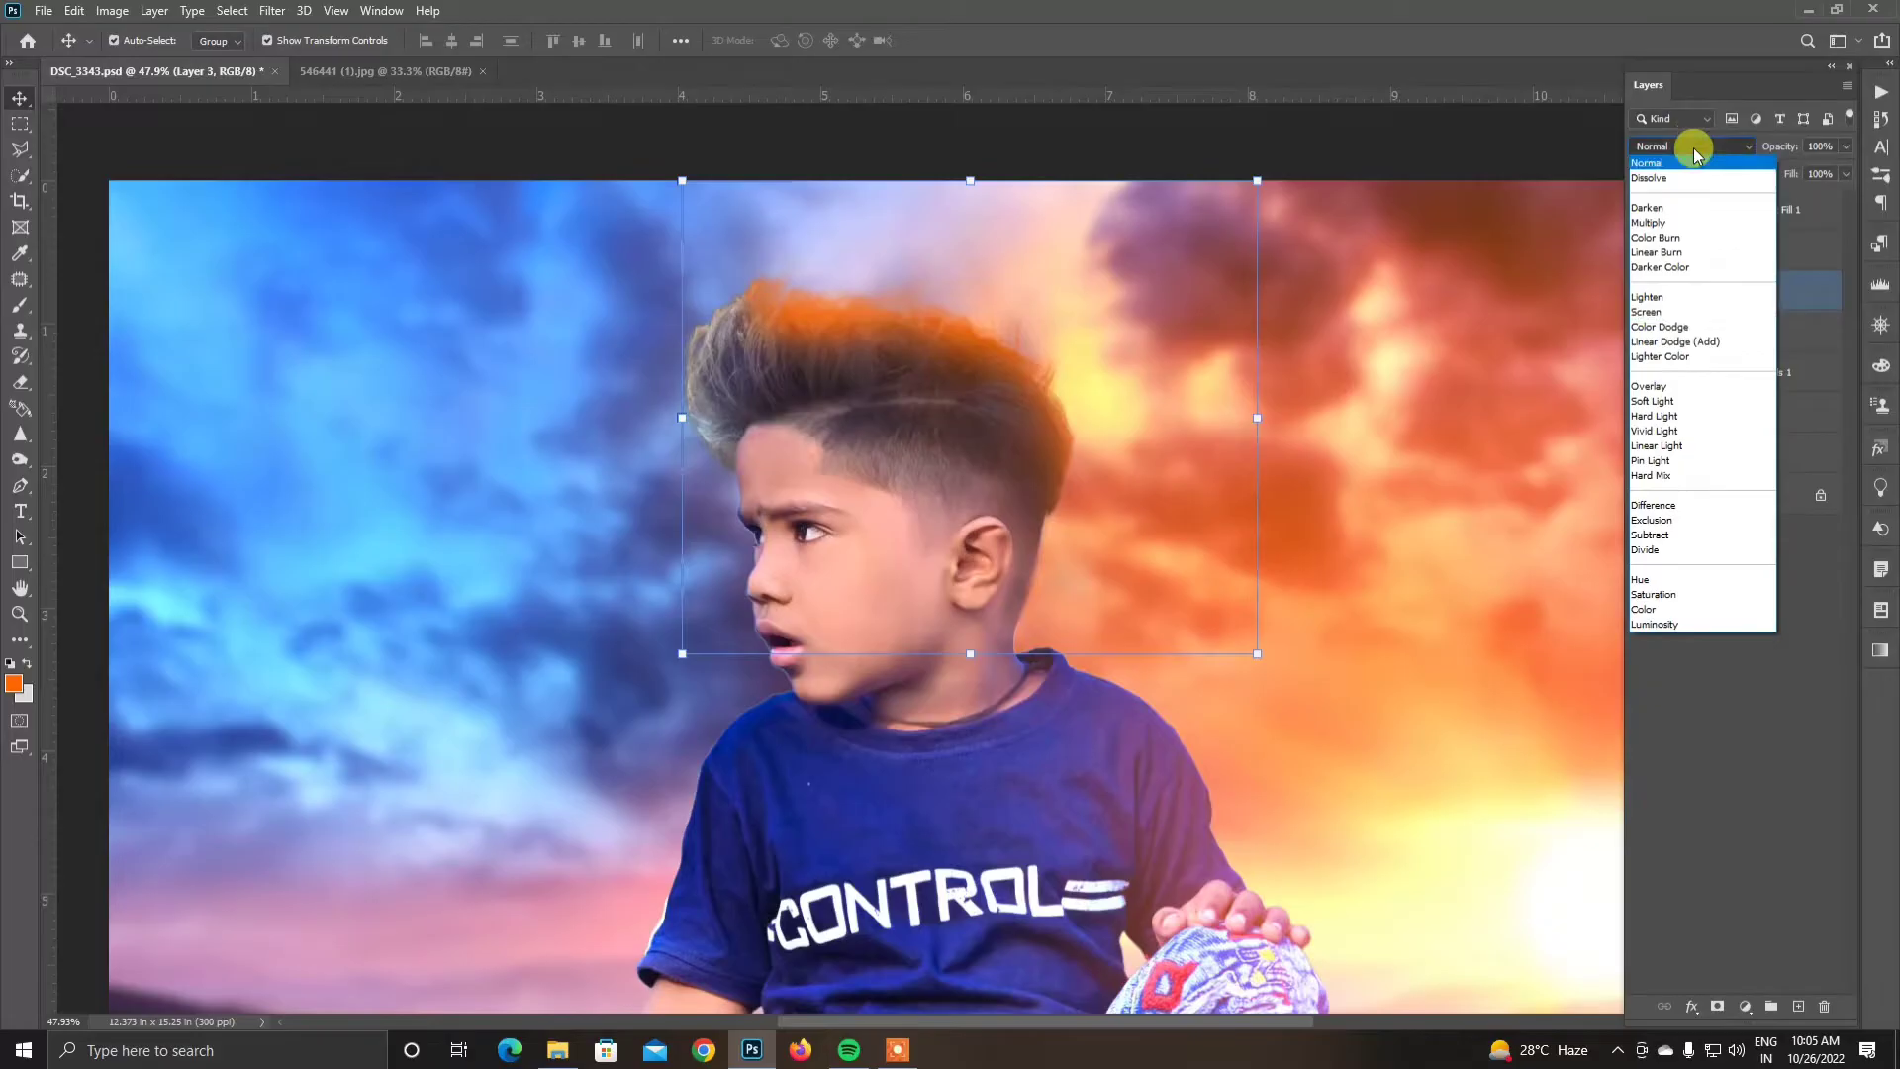
click(1659, 611)
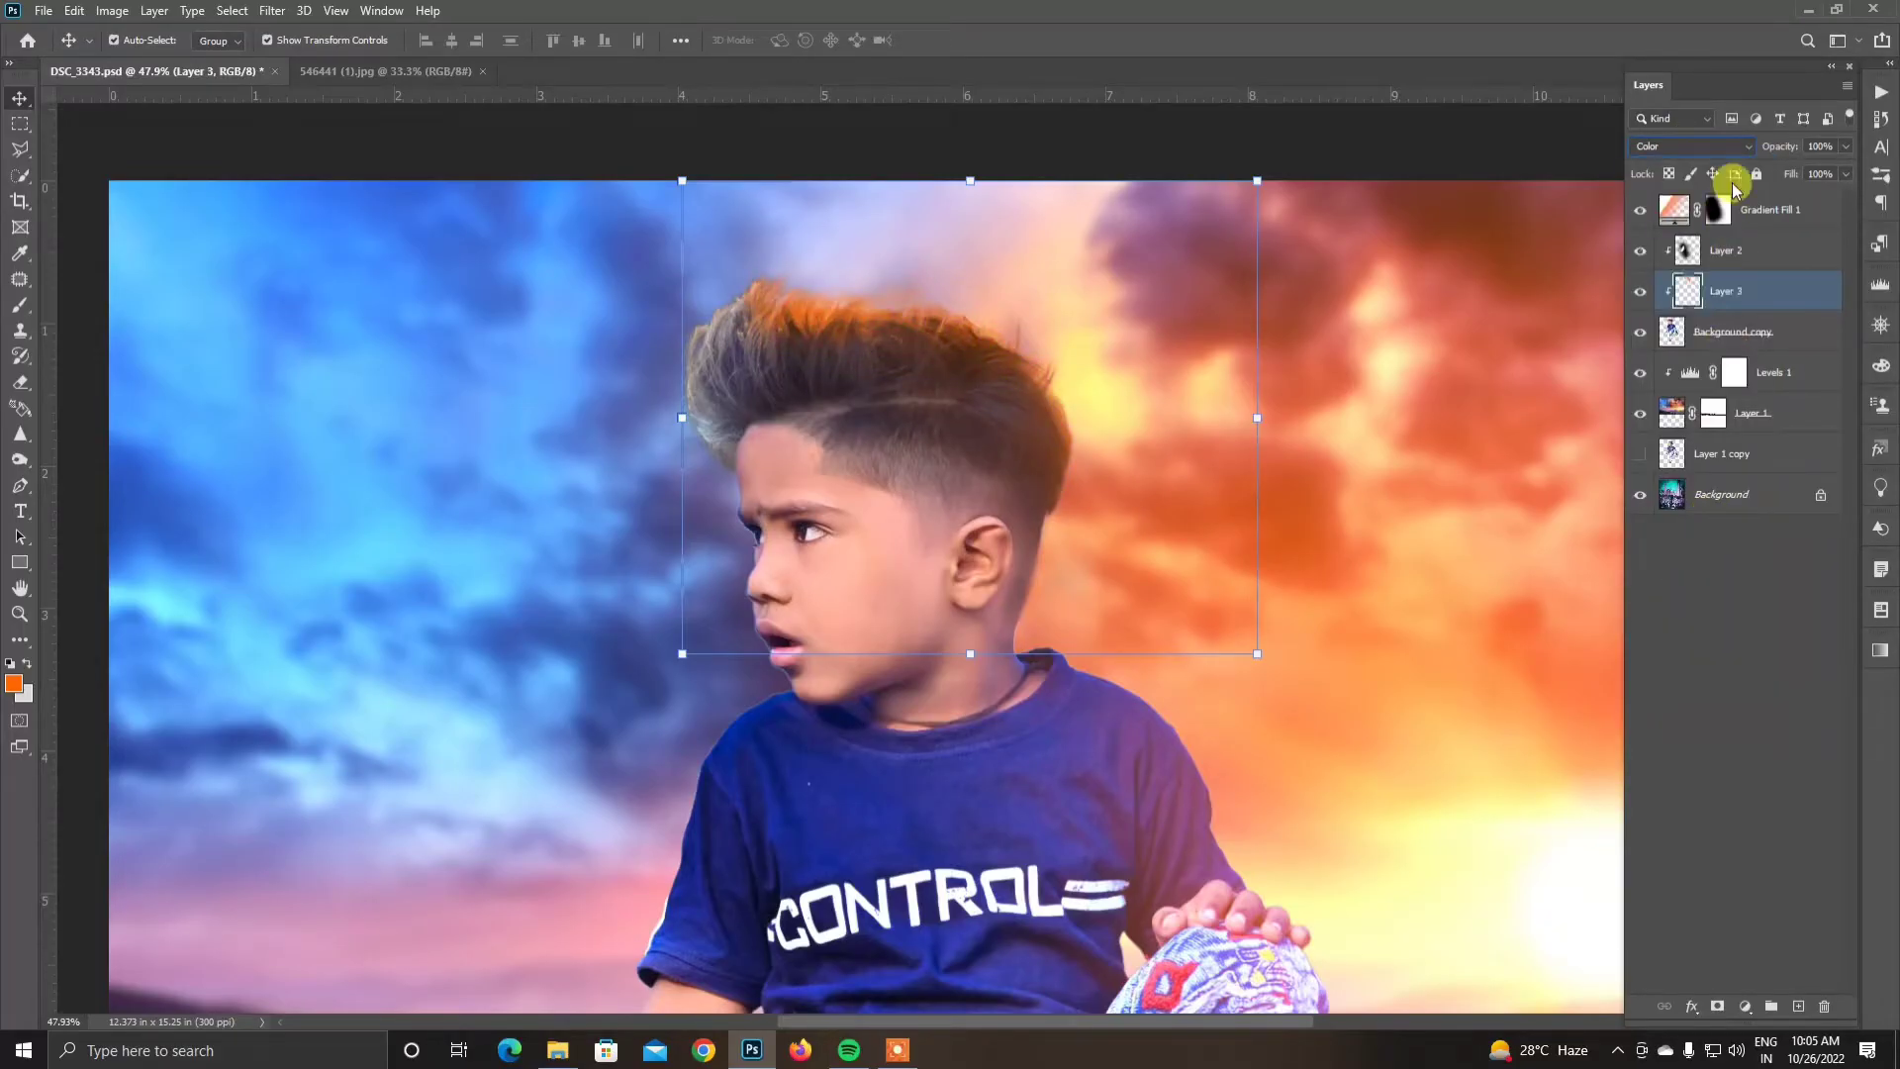
click(1846, 146)
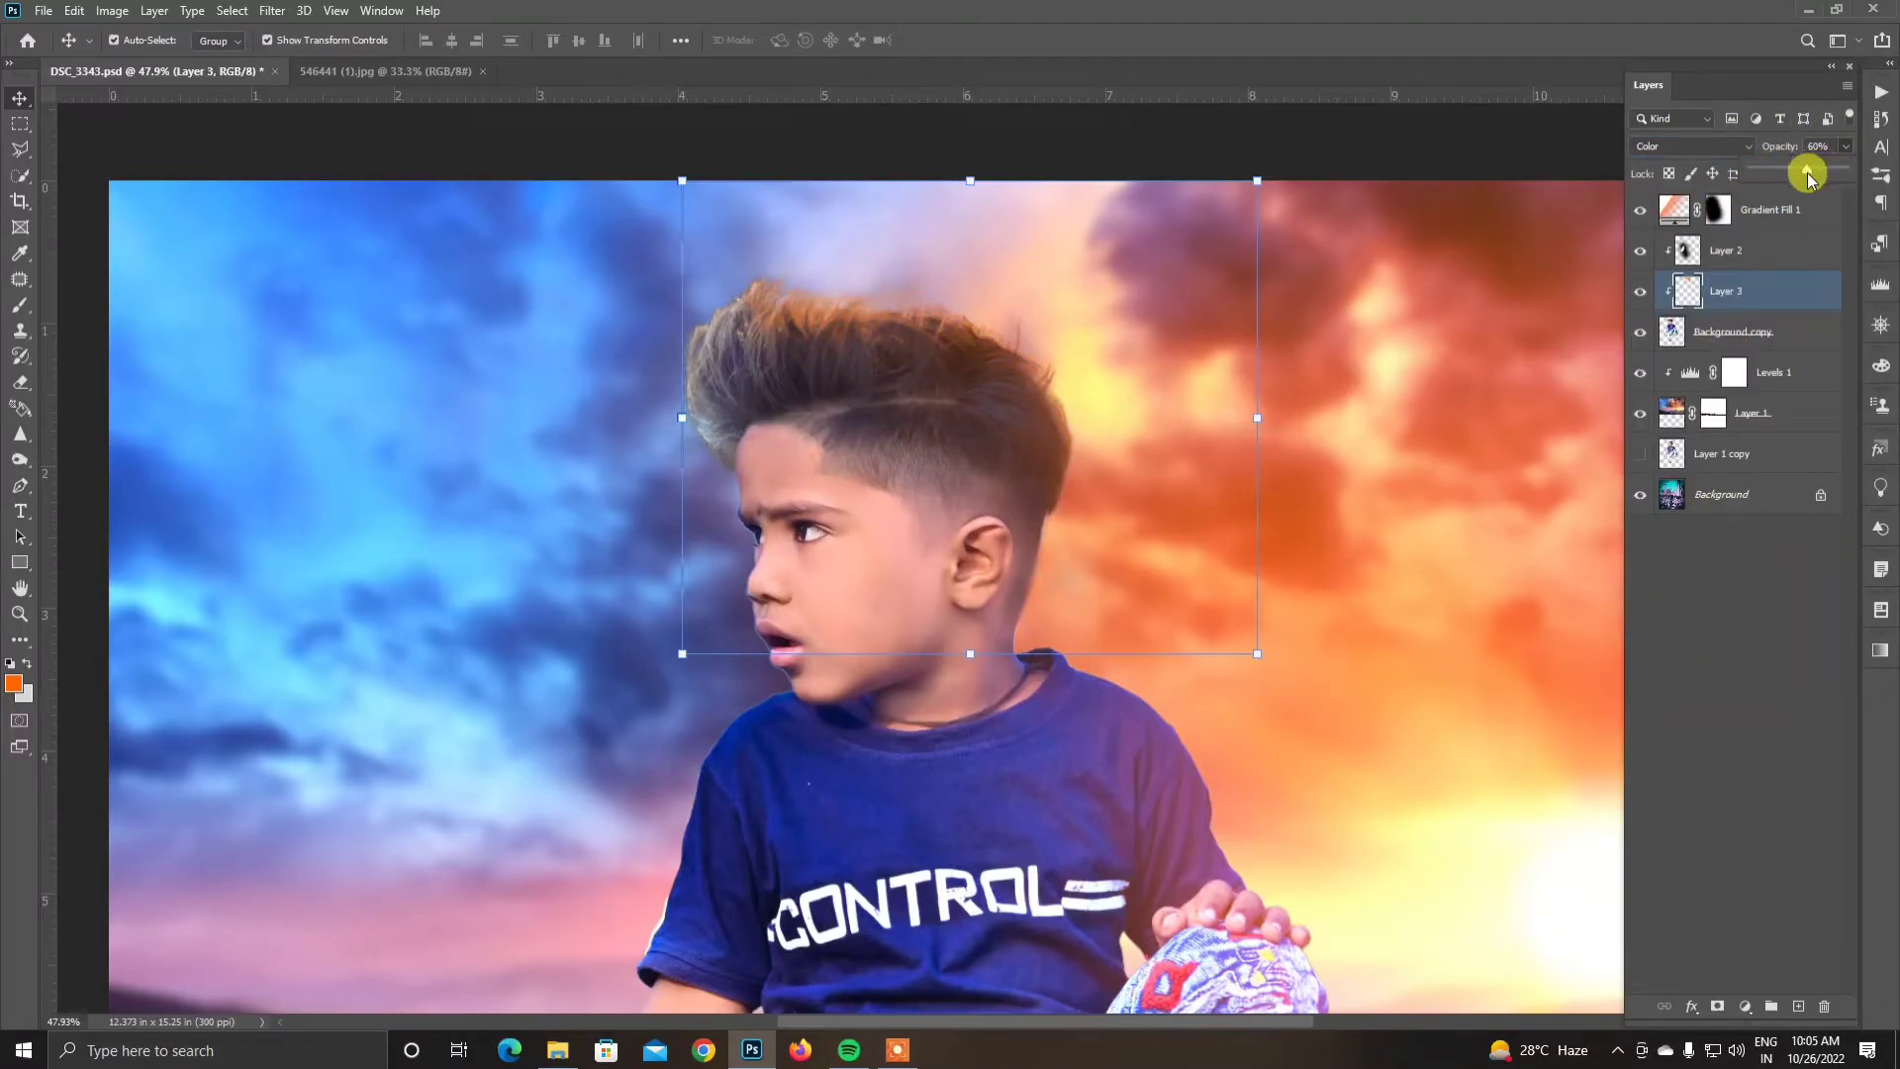
click(1730, 331)
click(1798, 1006)
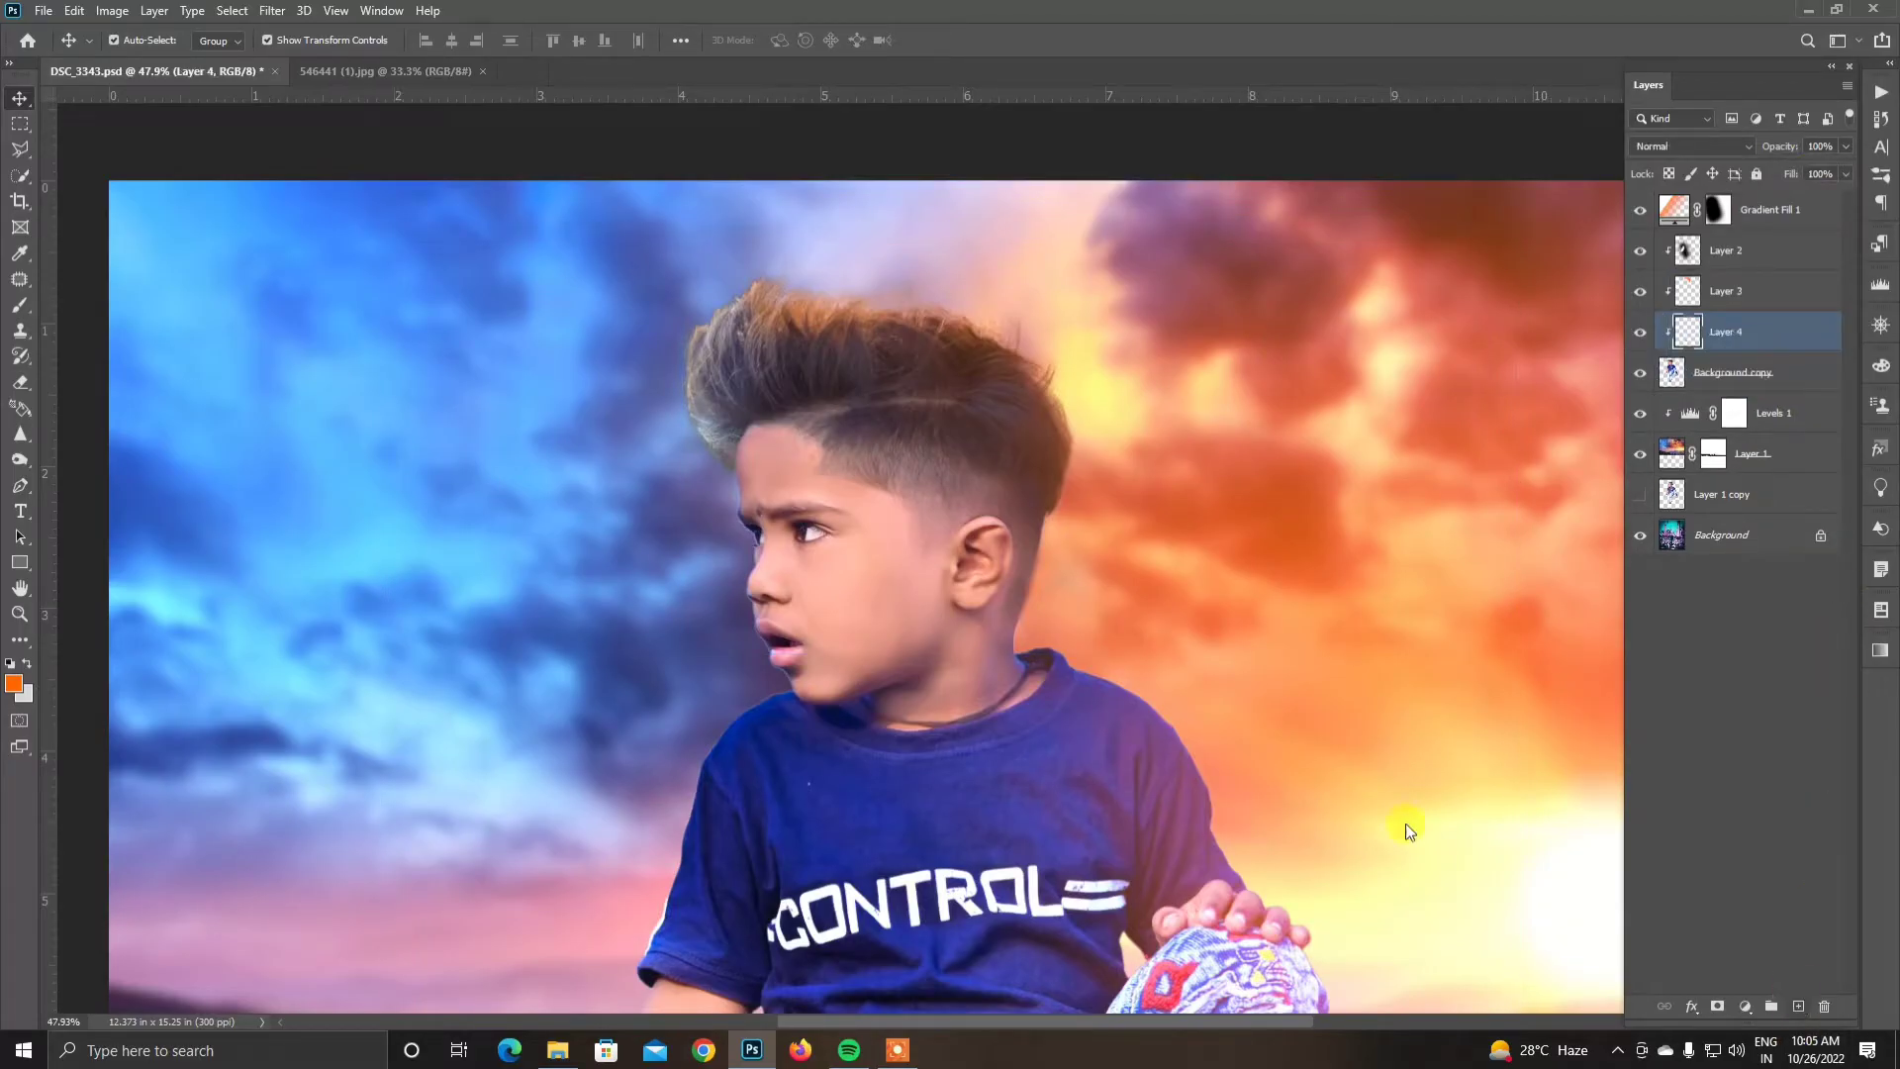
Step: Paint a light sky blue over the left side of the boy's hair
click(12, 683)
click(1226, 501)
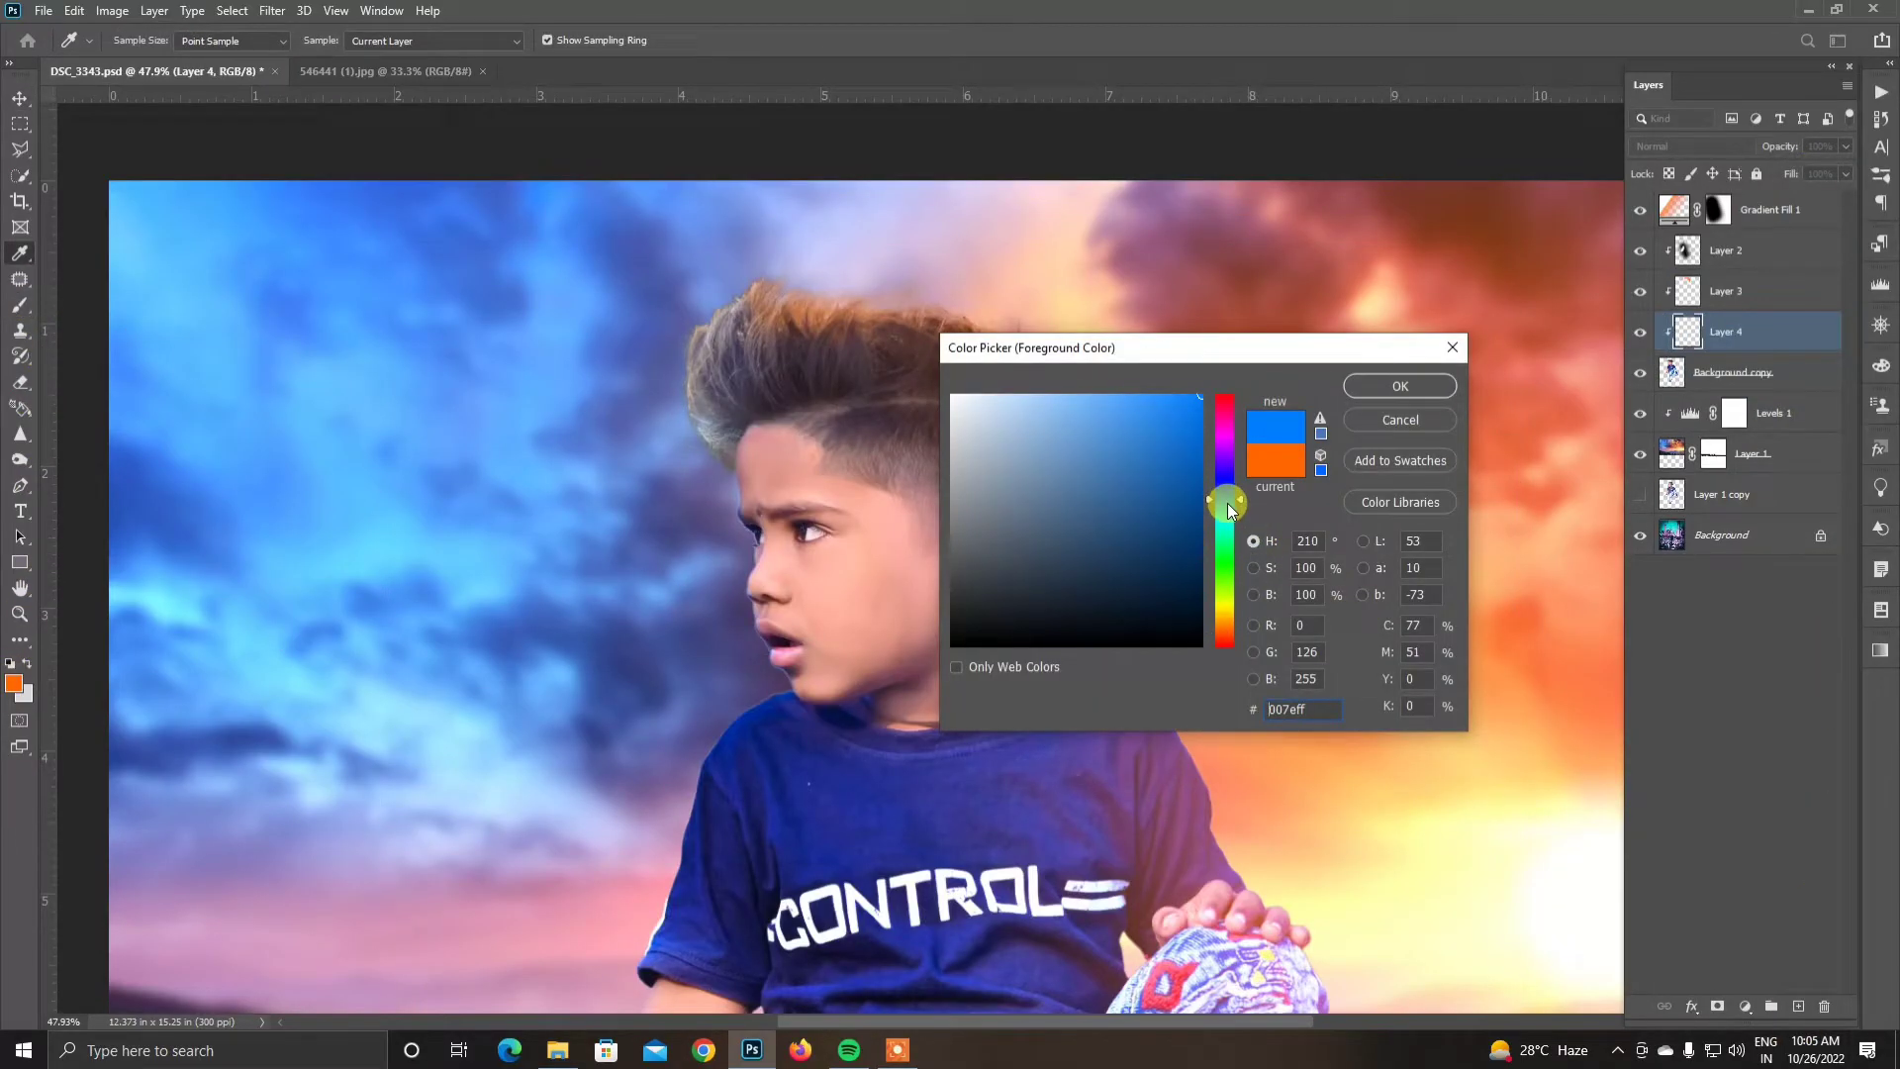
drag(1228, 503, 1237, 487)
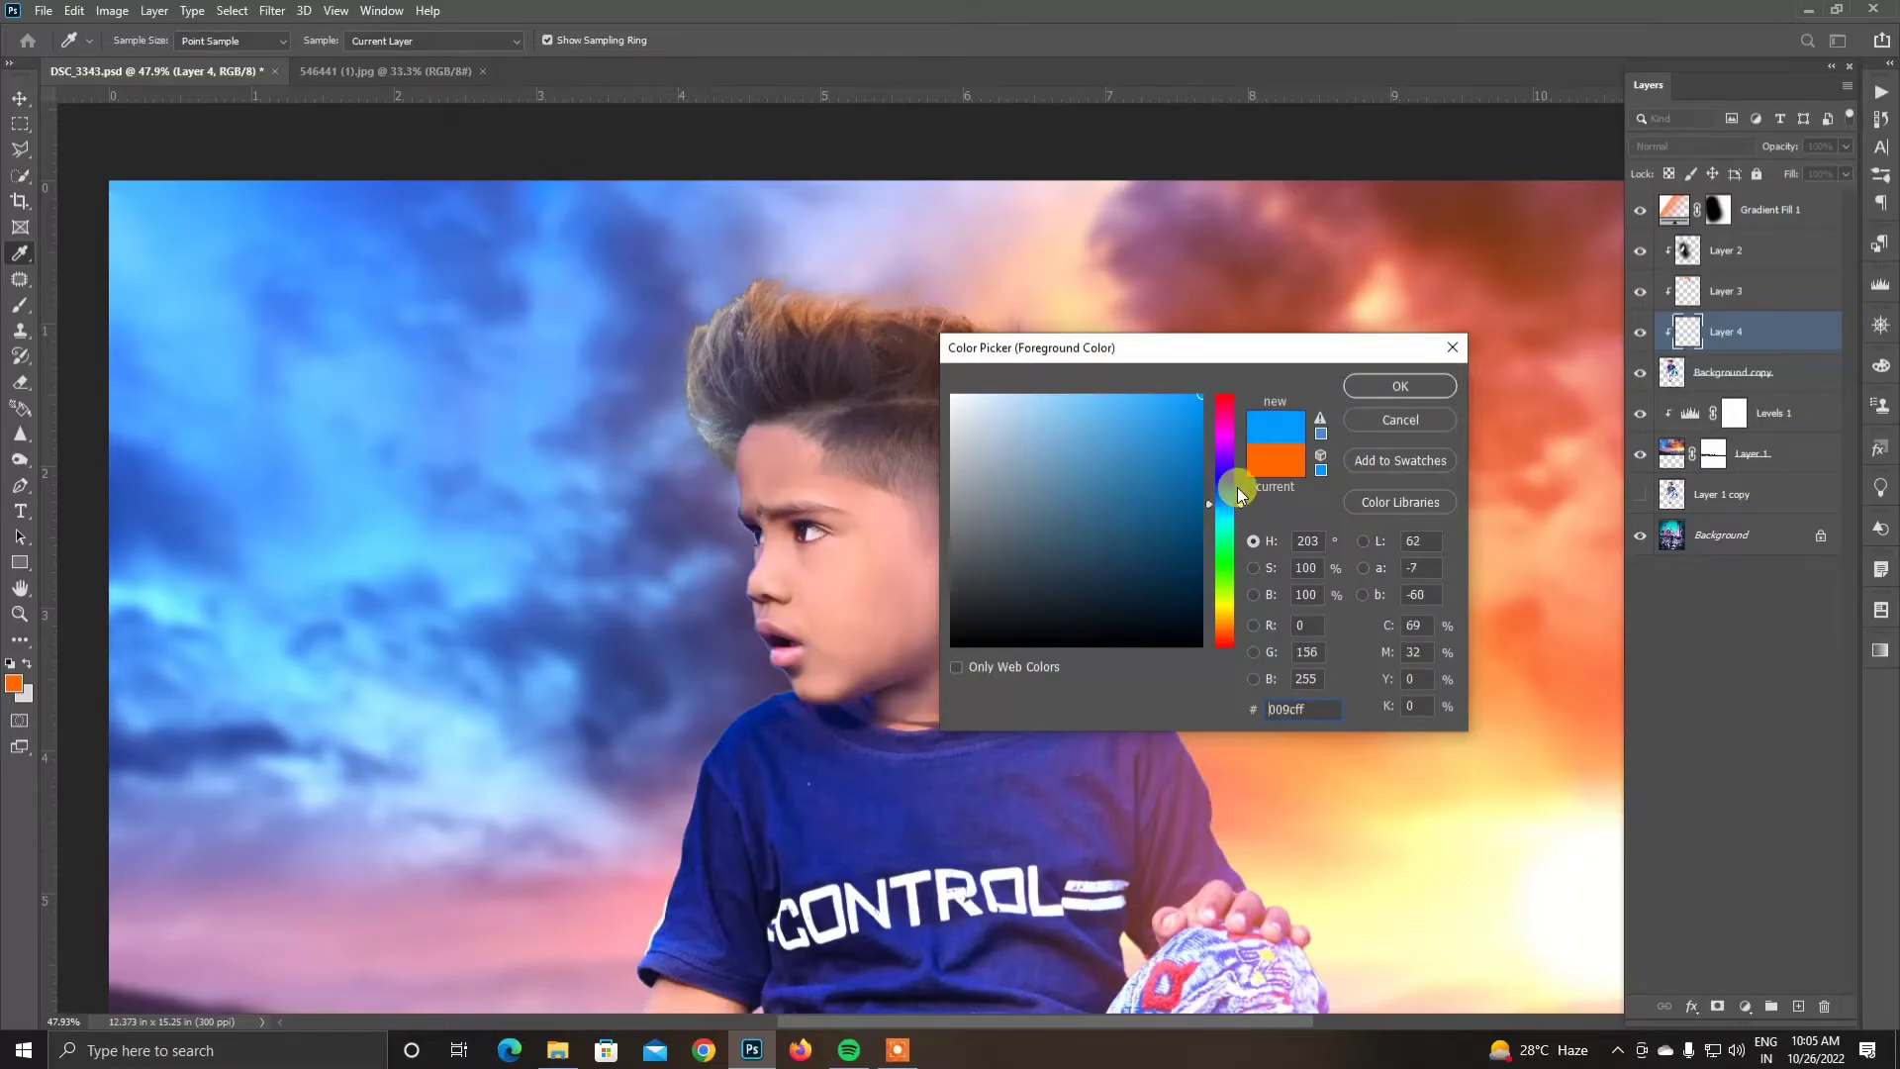
key(Return)
drag(748, 297, 707, 435)
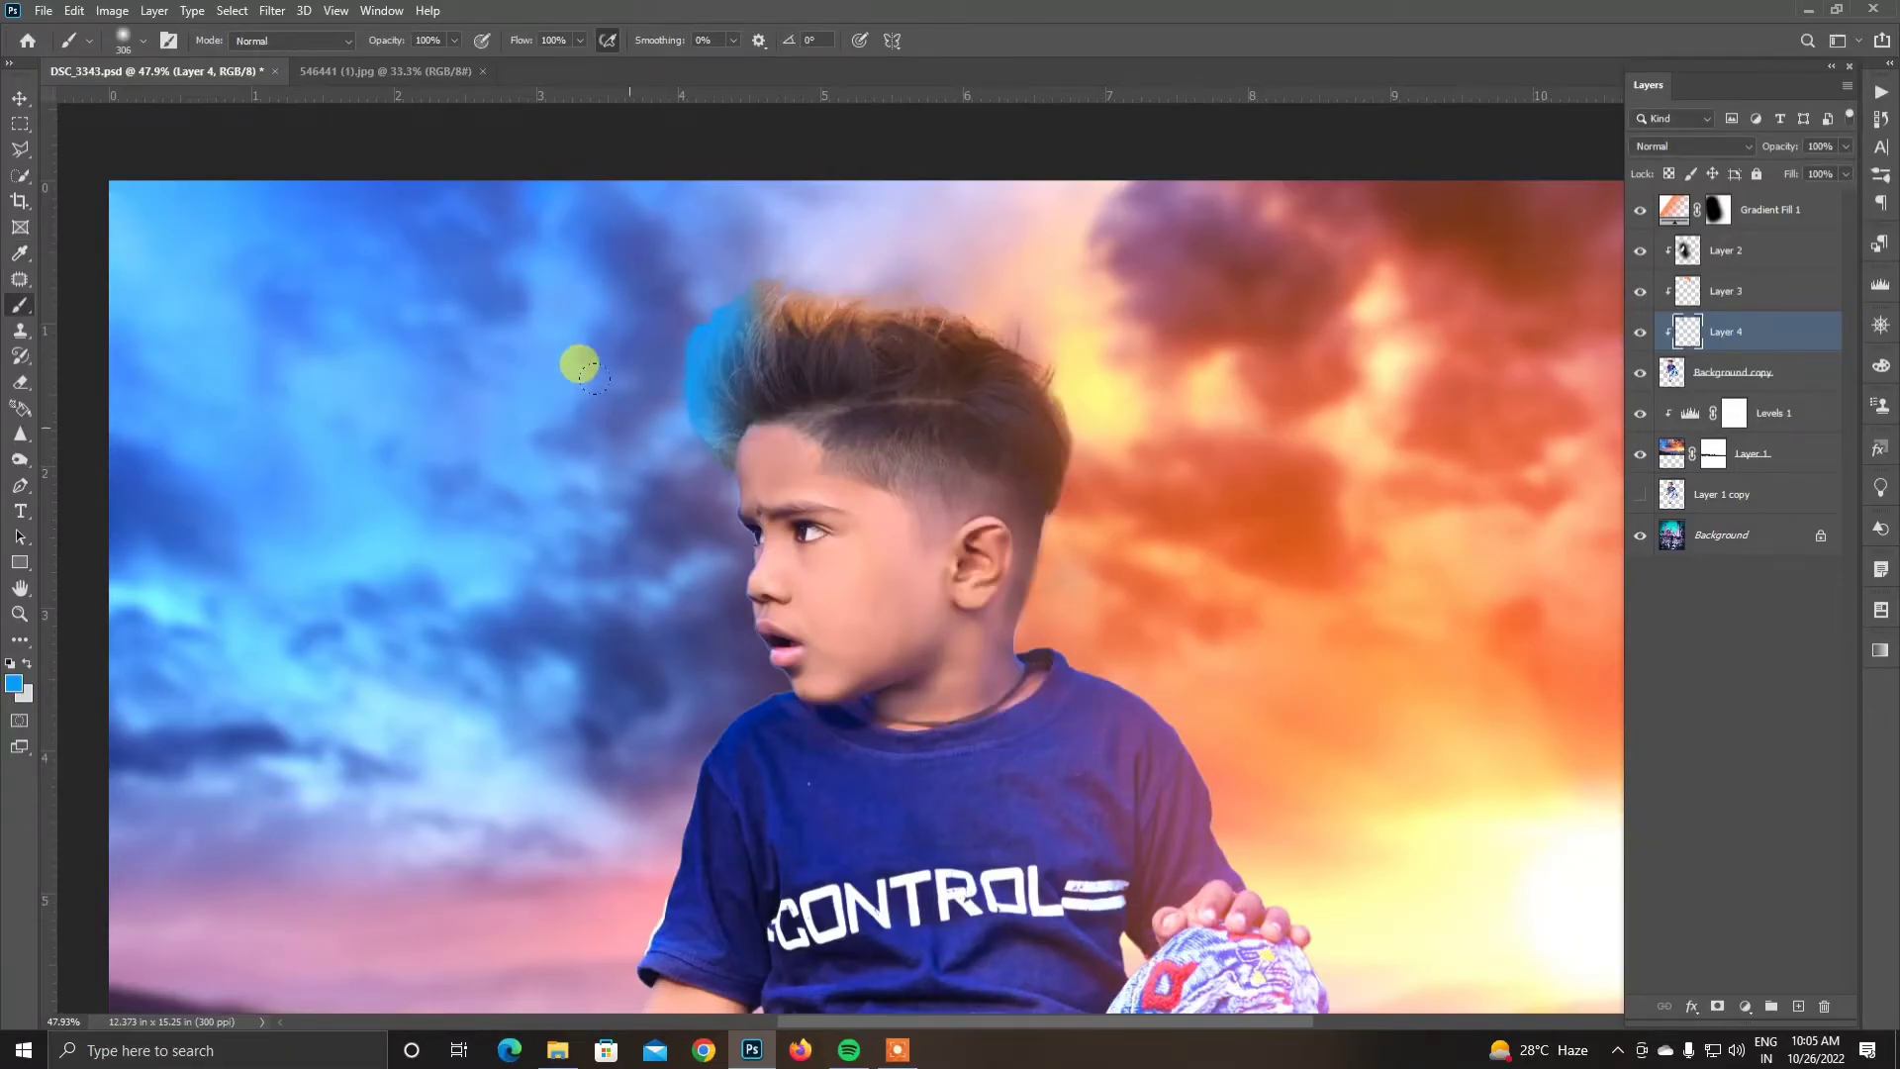
Step: Set Layer 4 to Color mode and lower its opacity to 74%
scroll(580, 364, up, 2)
click(1693, 146)
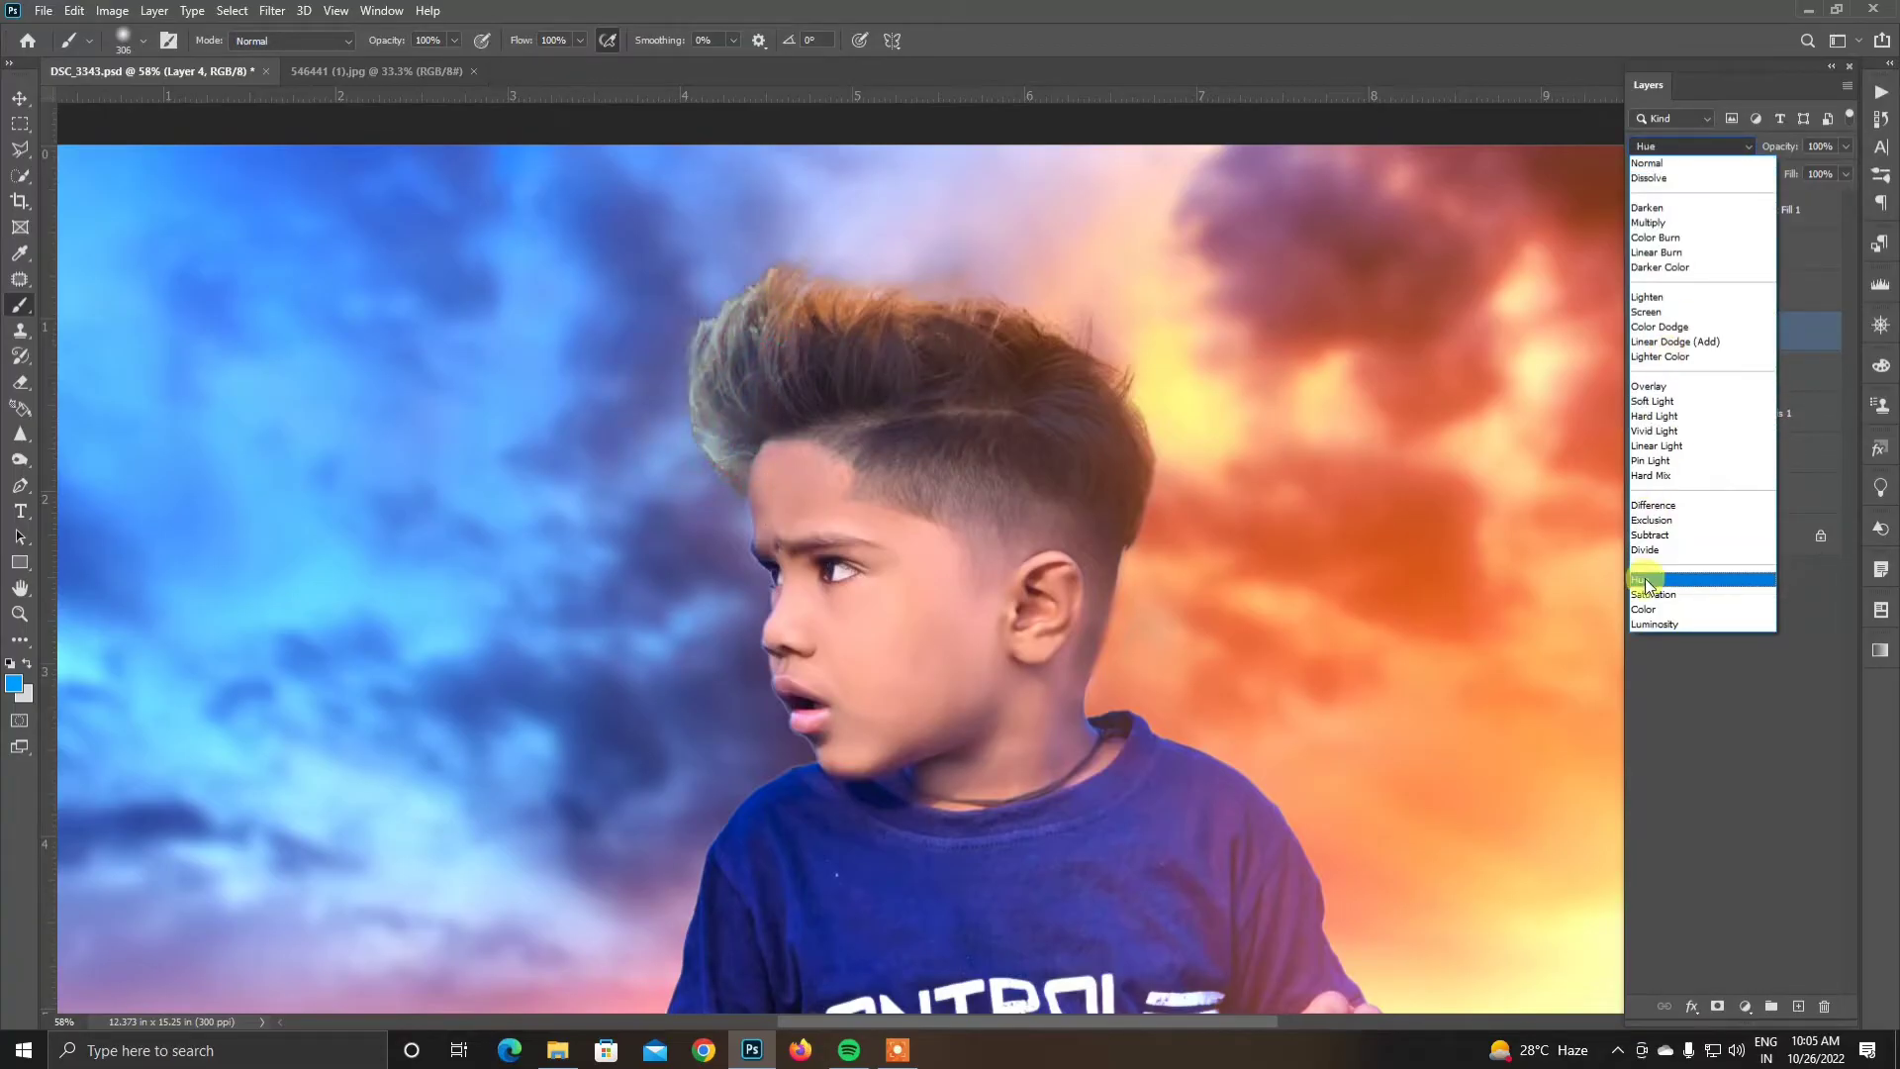
click(1648, 609)
key(v)
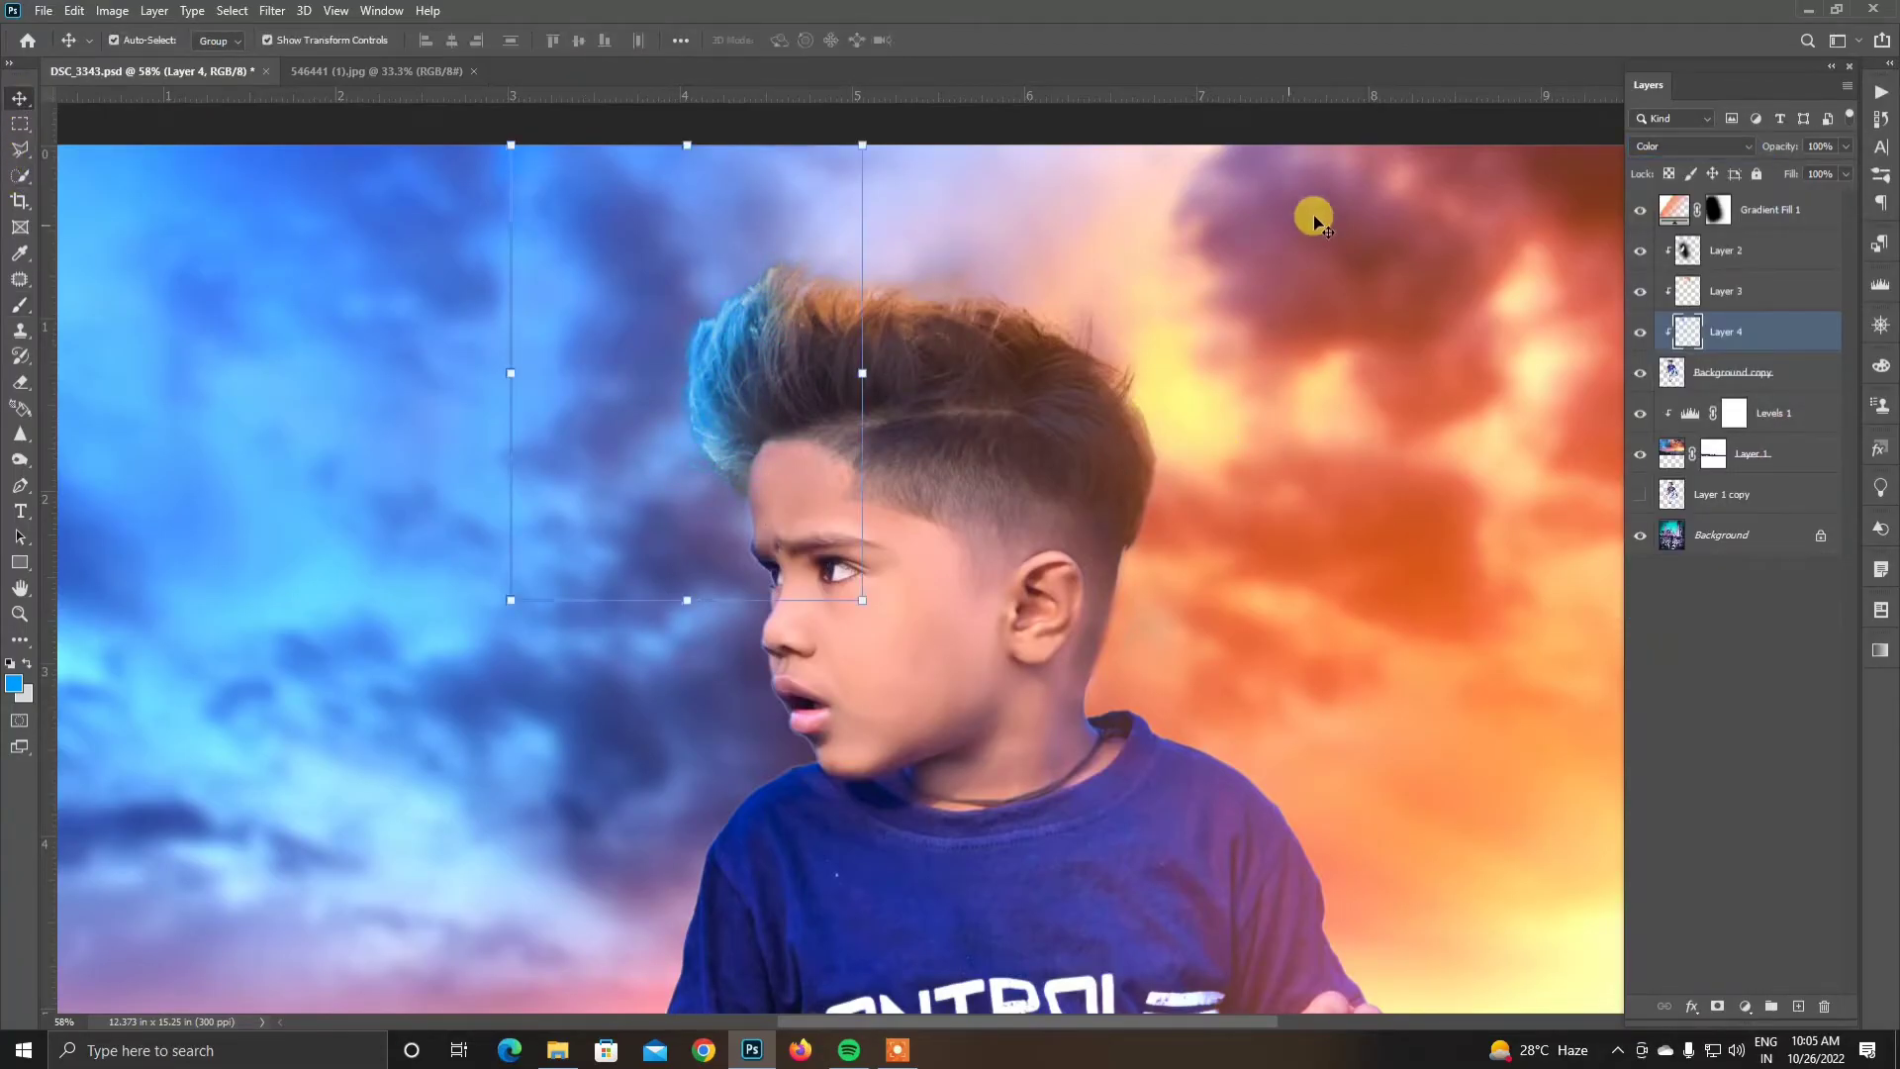
click(1846, 147)
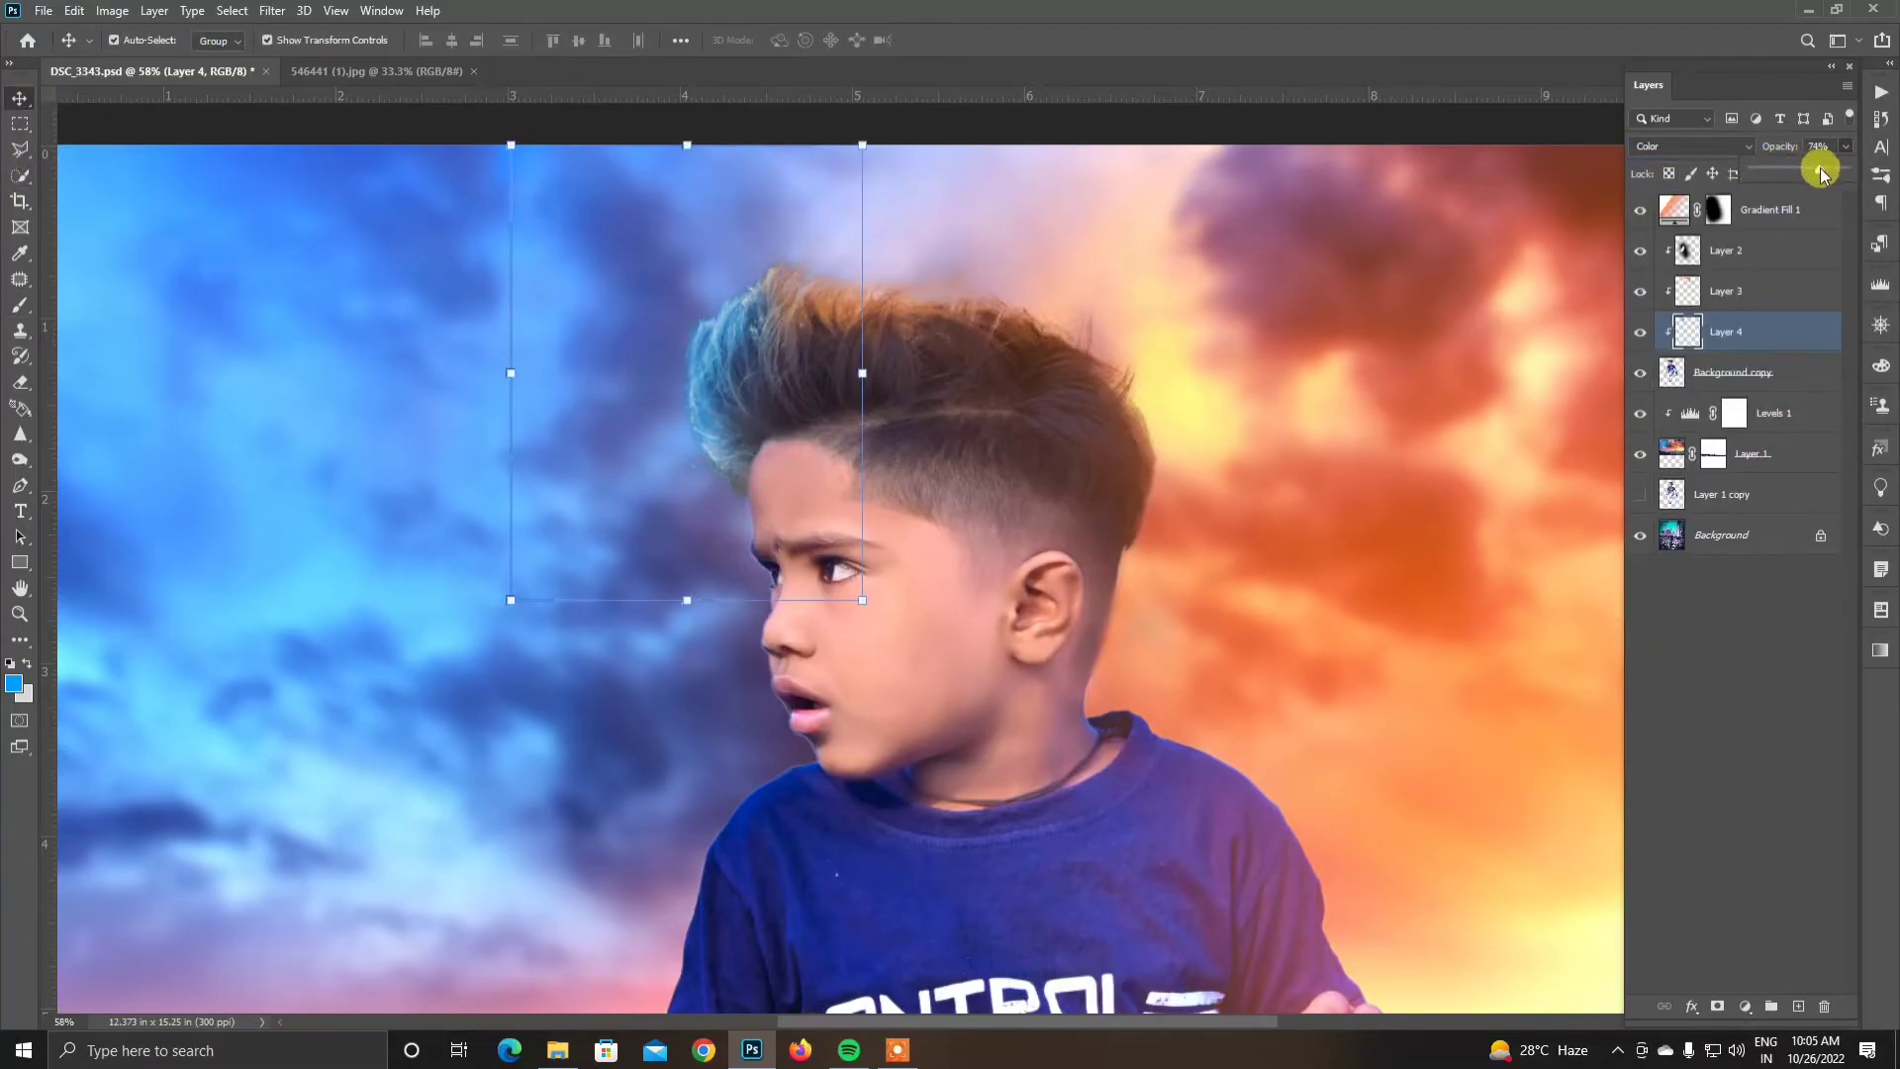
Step: Erase stray blue paint and add a new clipped Layer 5
click(20, 381)
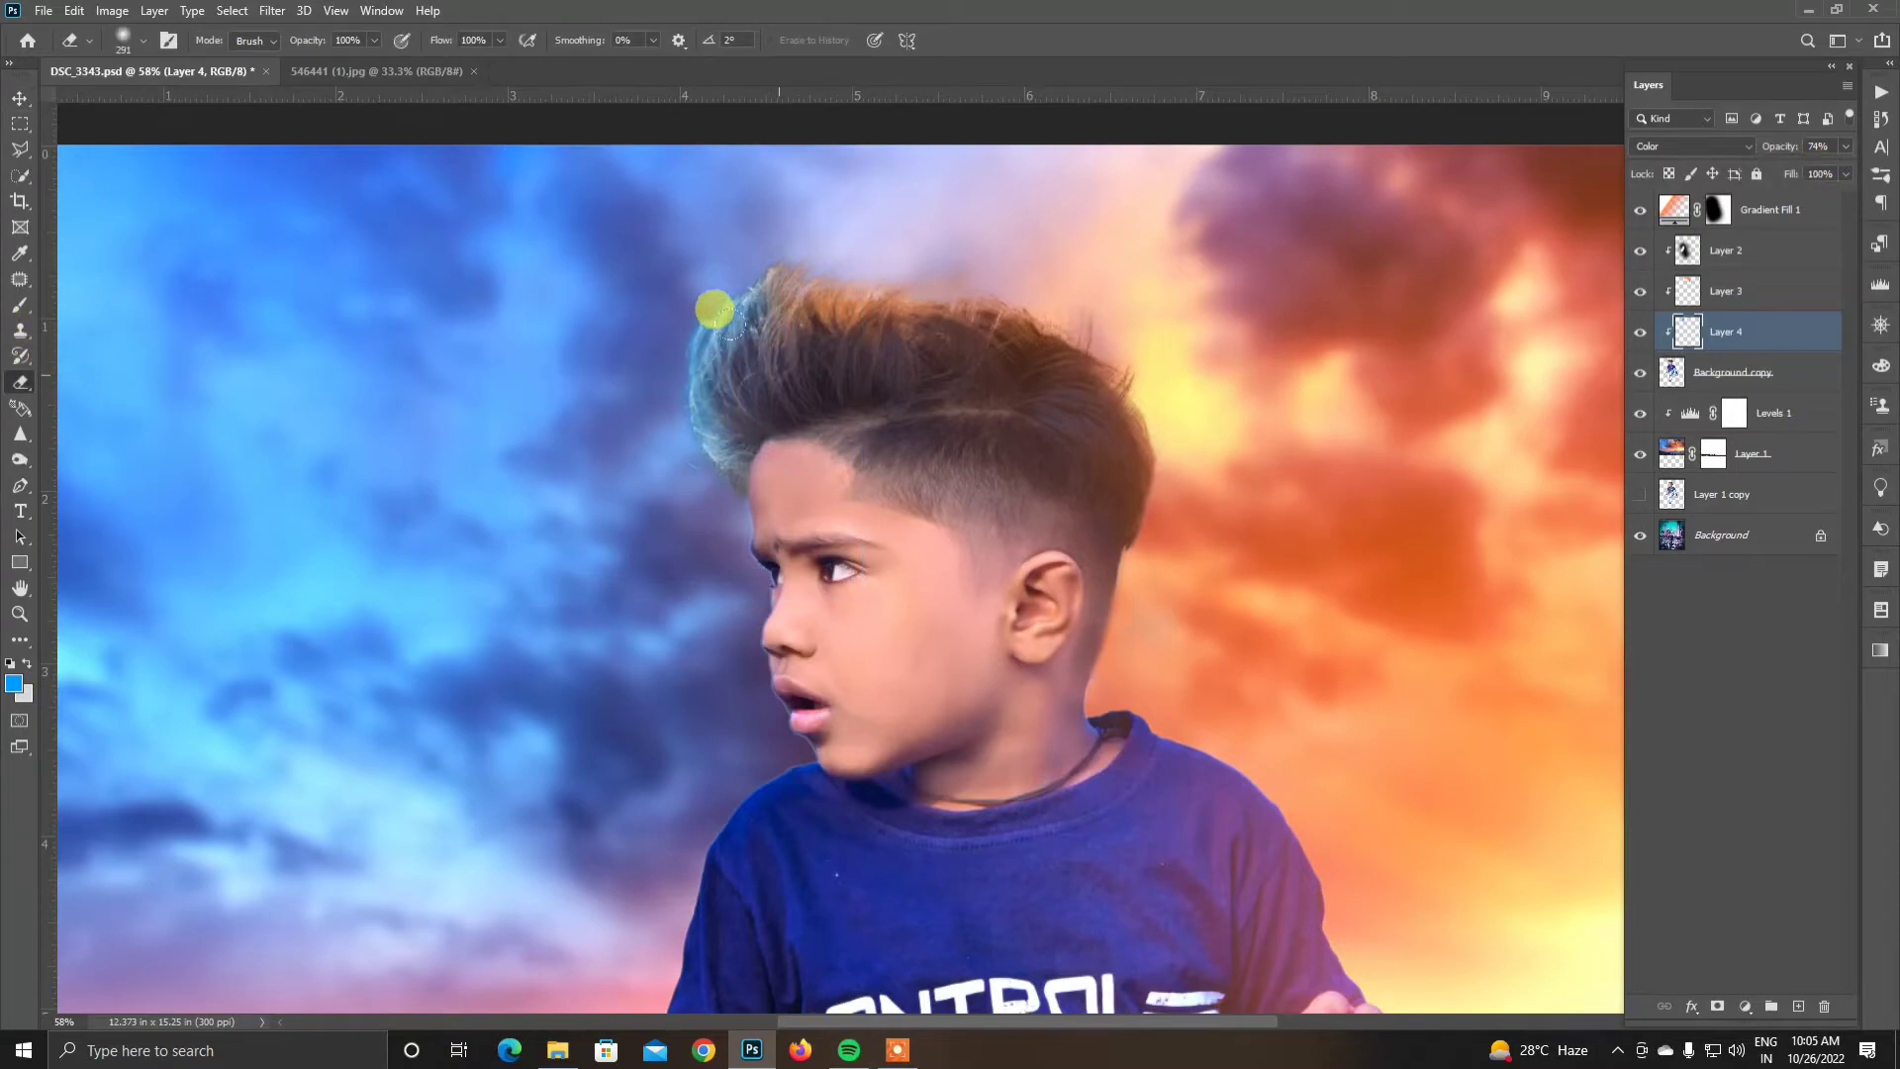
scroll(742, 459, down, 2)
scroll(757, 389, down, 2)
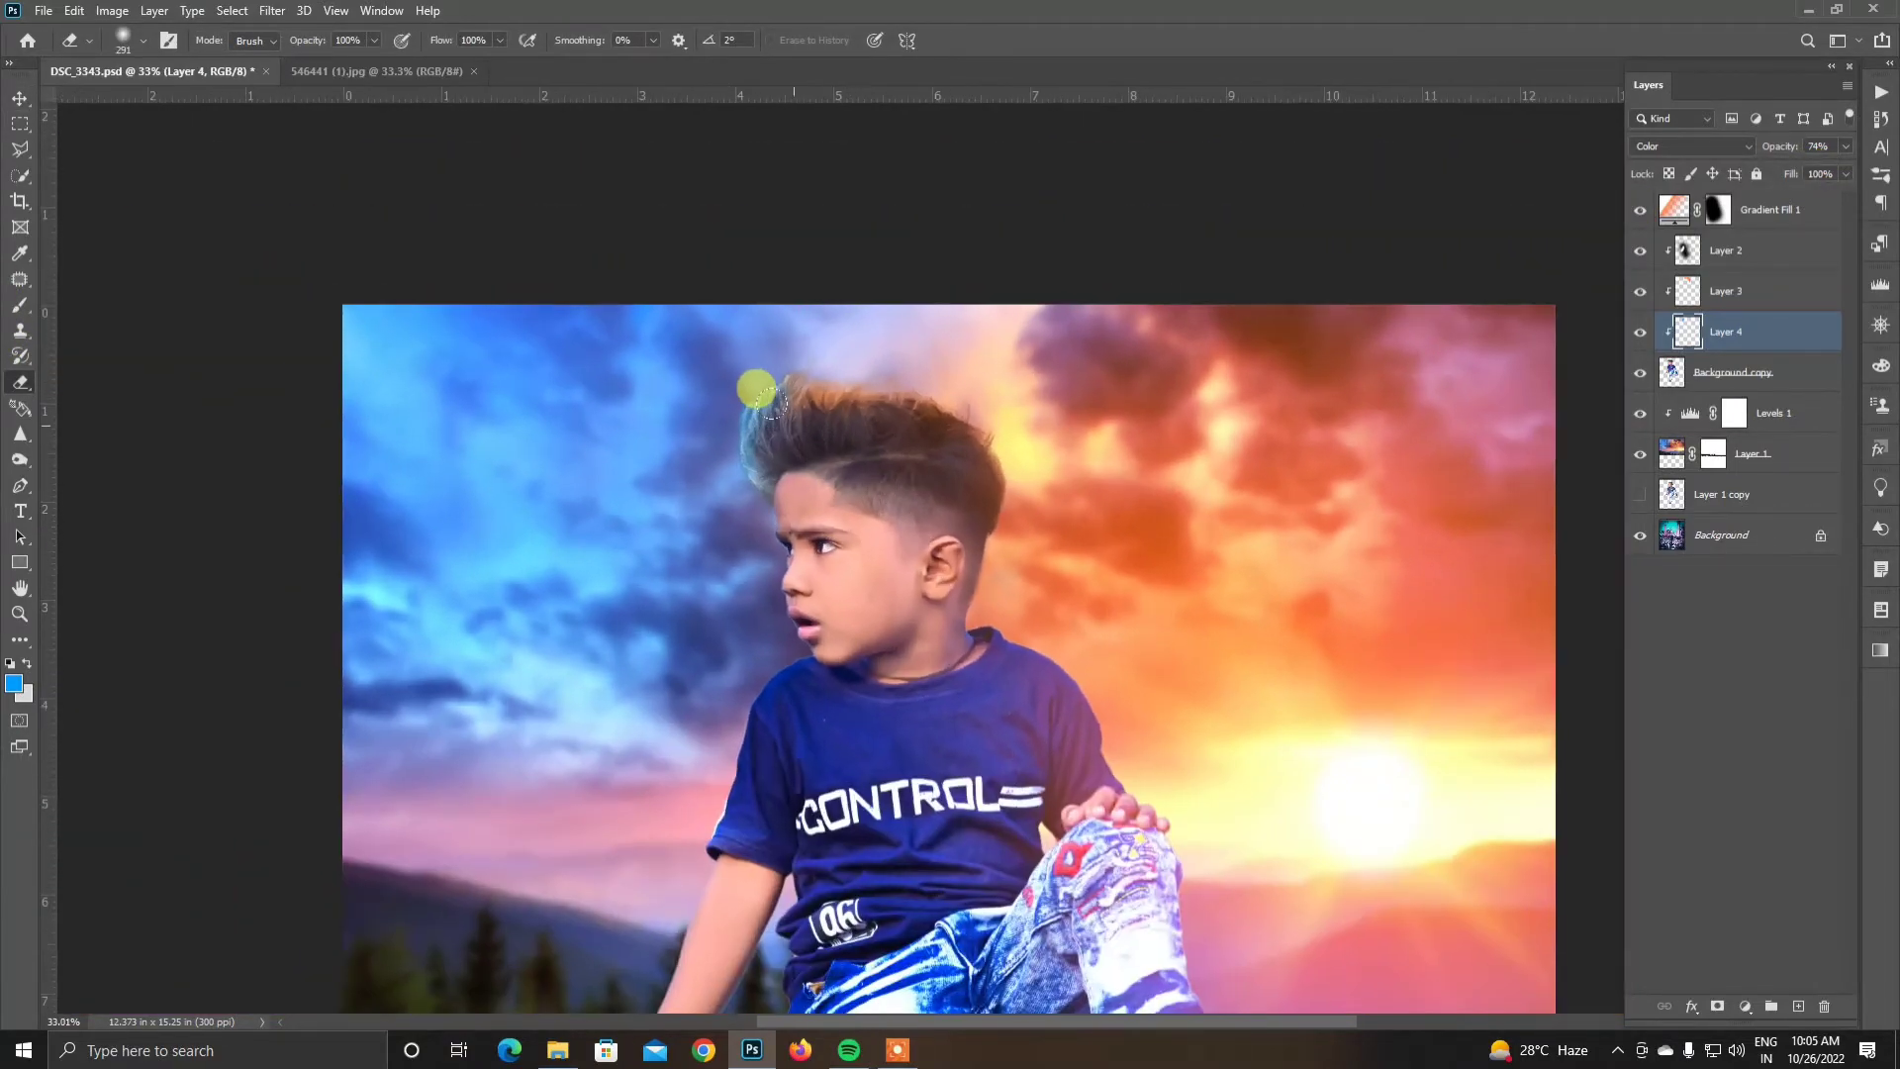
scroll(777, 435, down, 1)
scroll(791, 480, up, 1)
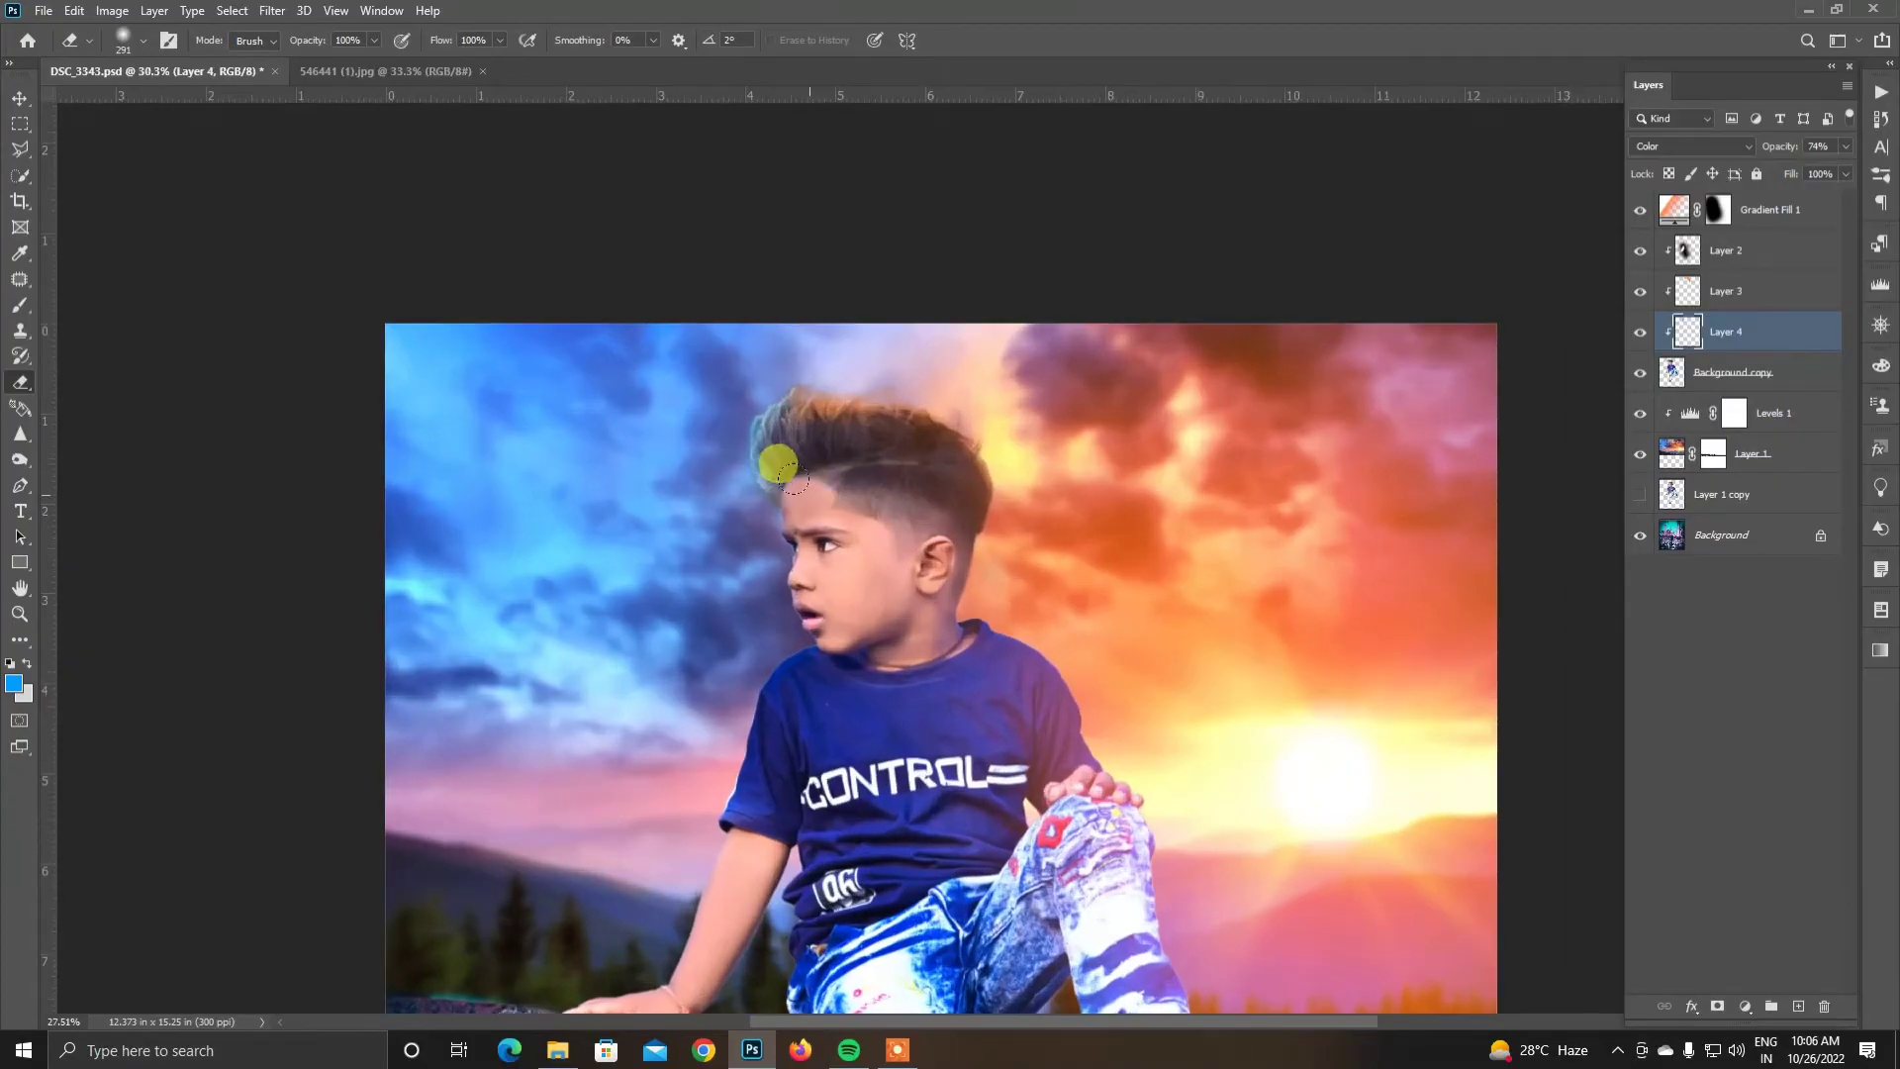
scroll(777, 463, up, 1)
scroll(730, 404, down, 1)
scroll(741, 416, down, 2)
scroll(750, 428, up, 1)
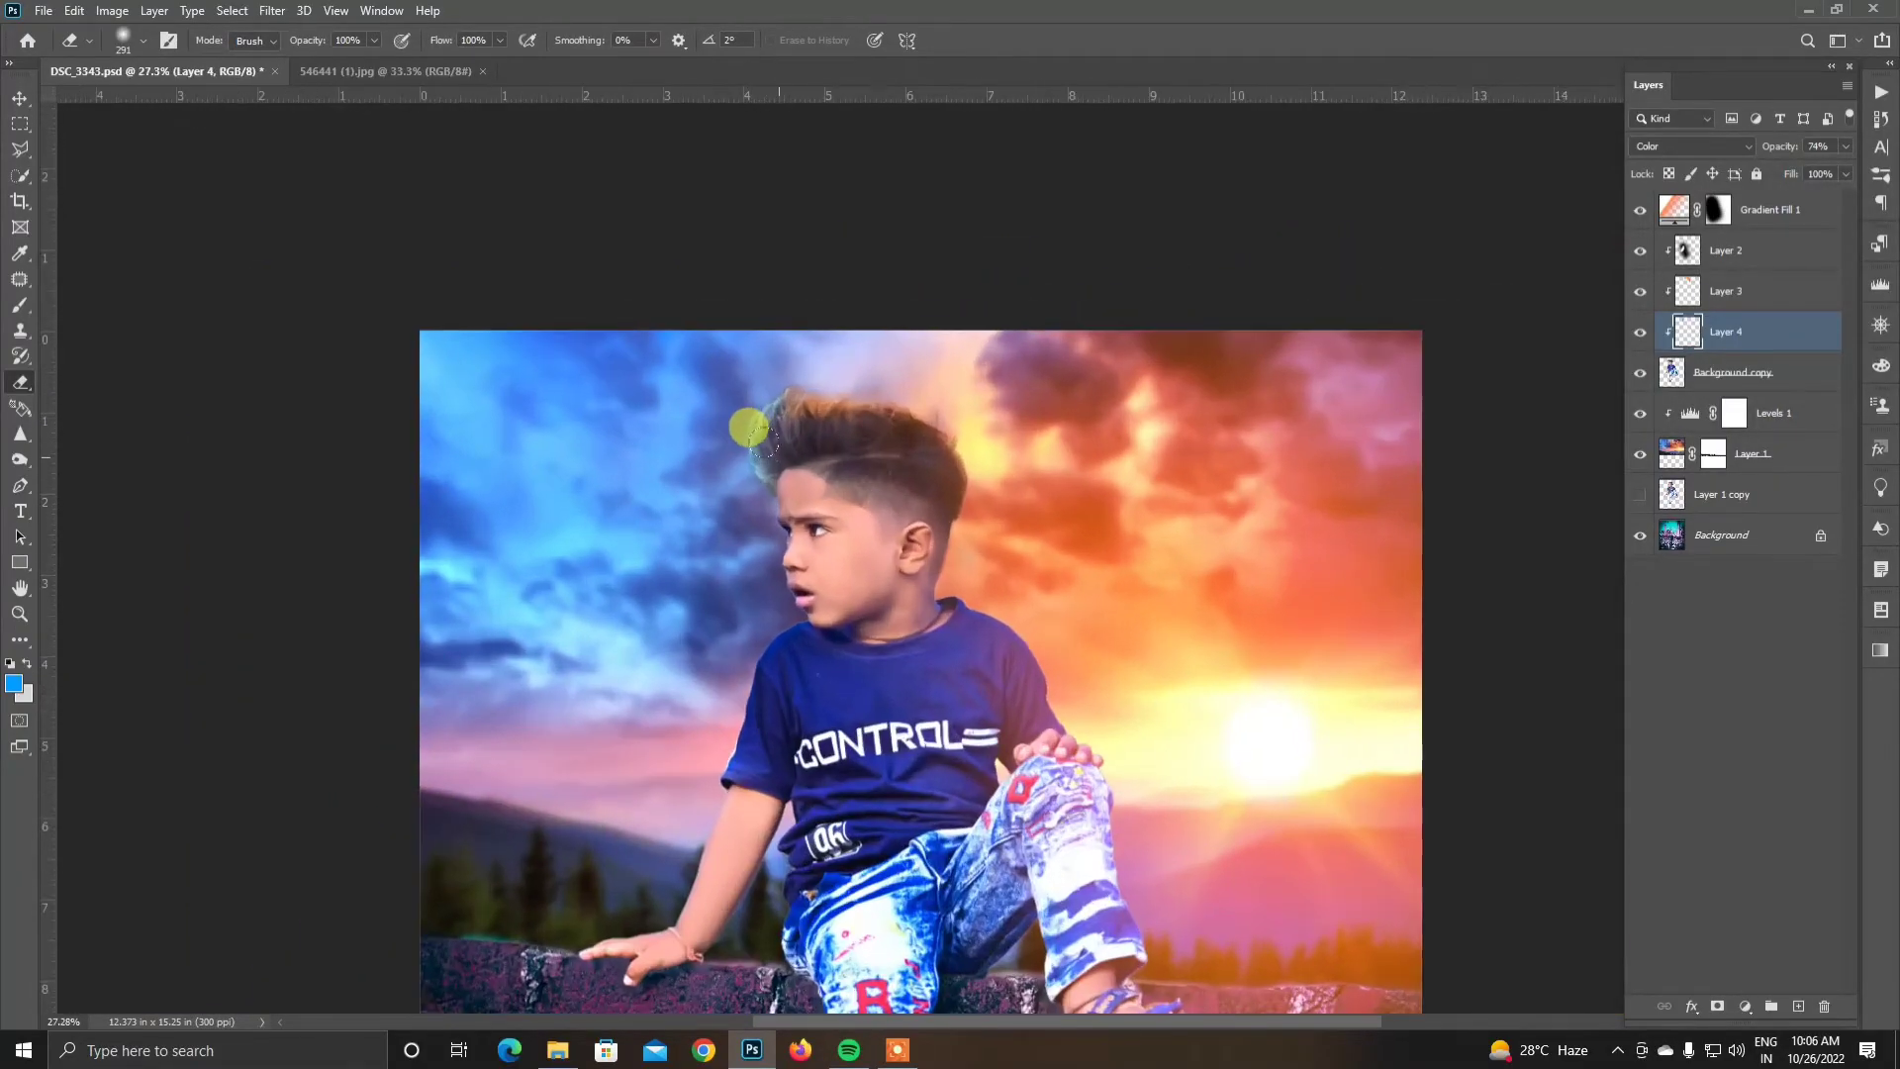
scroll(743, 679, down, 1)
scroll(743, 679, up, 2)
click(1727, 374)
click(1798, 1006)
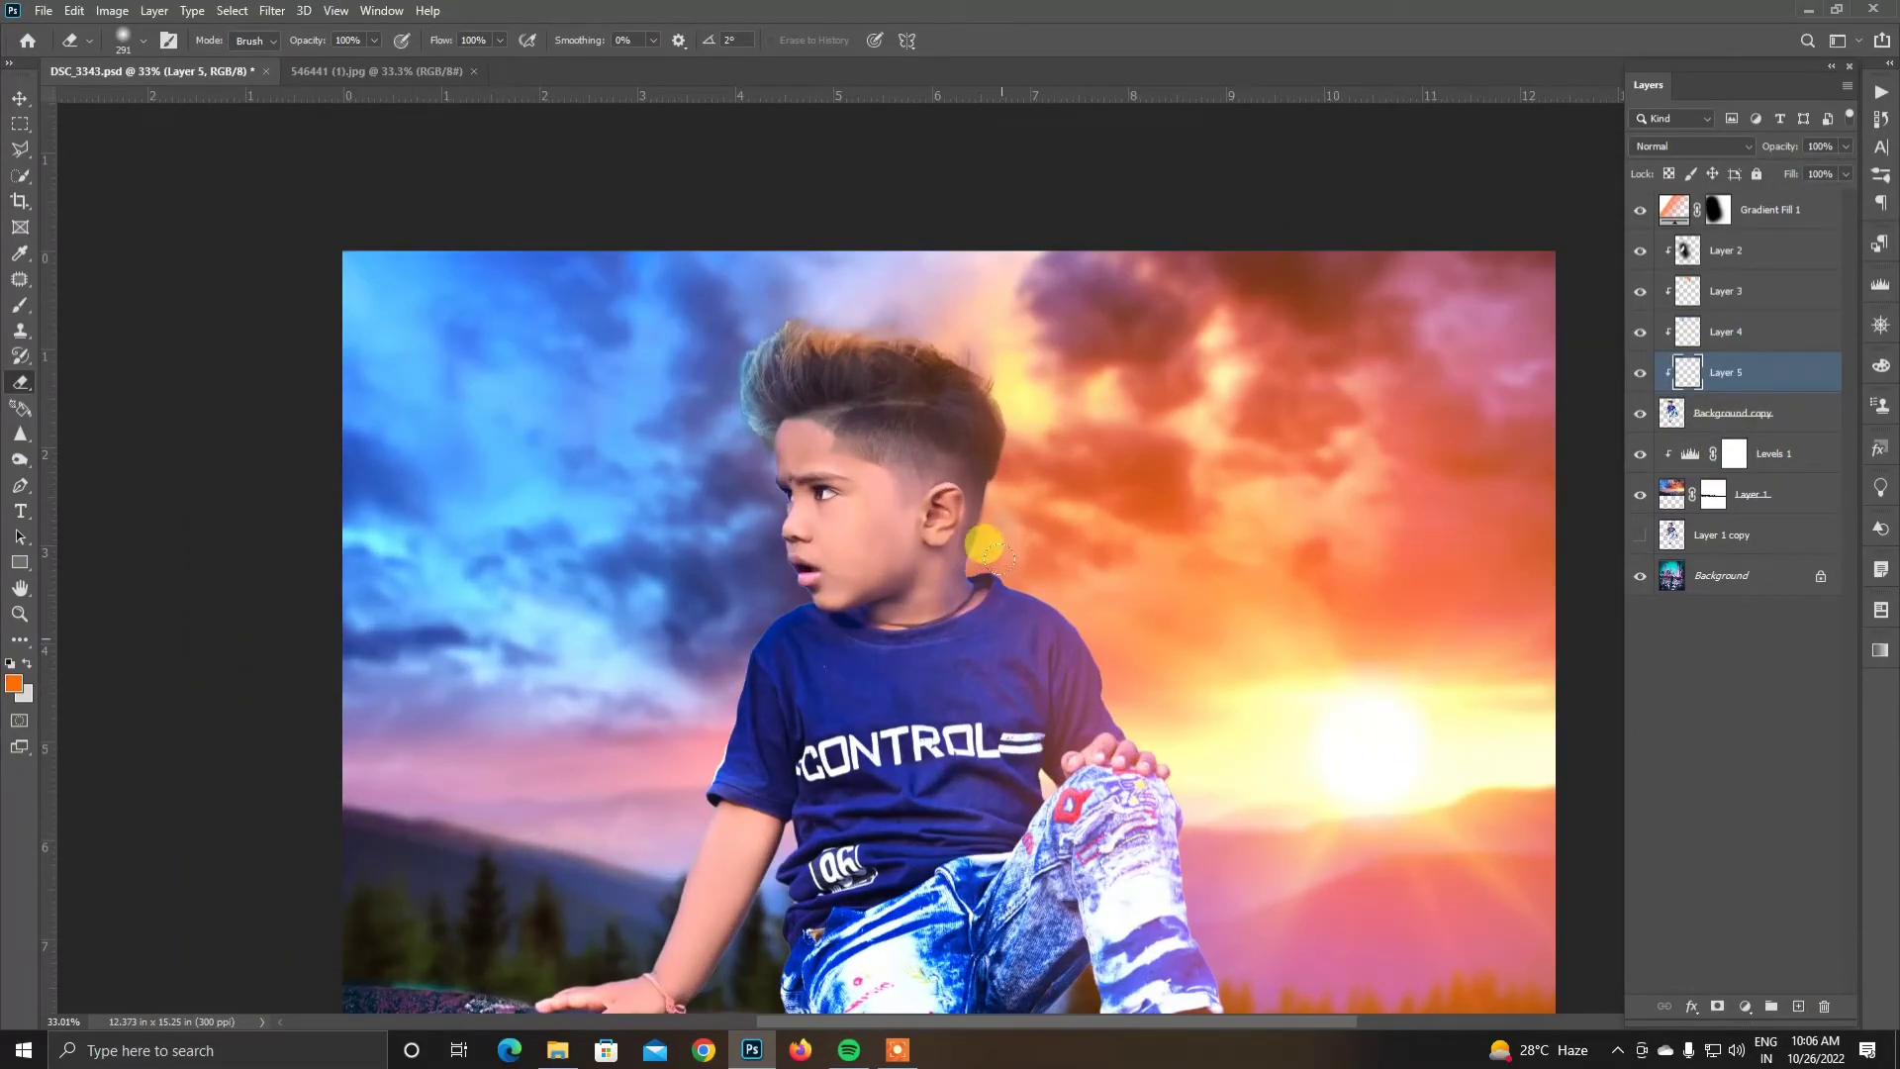
Step: Paint orange along the boy's shoulder and arm on Layer 5 in Color mode
click(21, 305)
mouse_move(975, 556)
mouse_down()
mouse_move(1150, 733)
mouse_move(1209, 926)
mouse_move(1074, 673)
mouse_up()
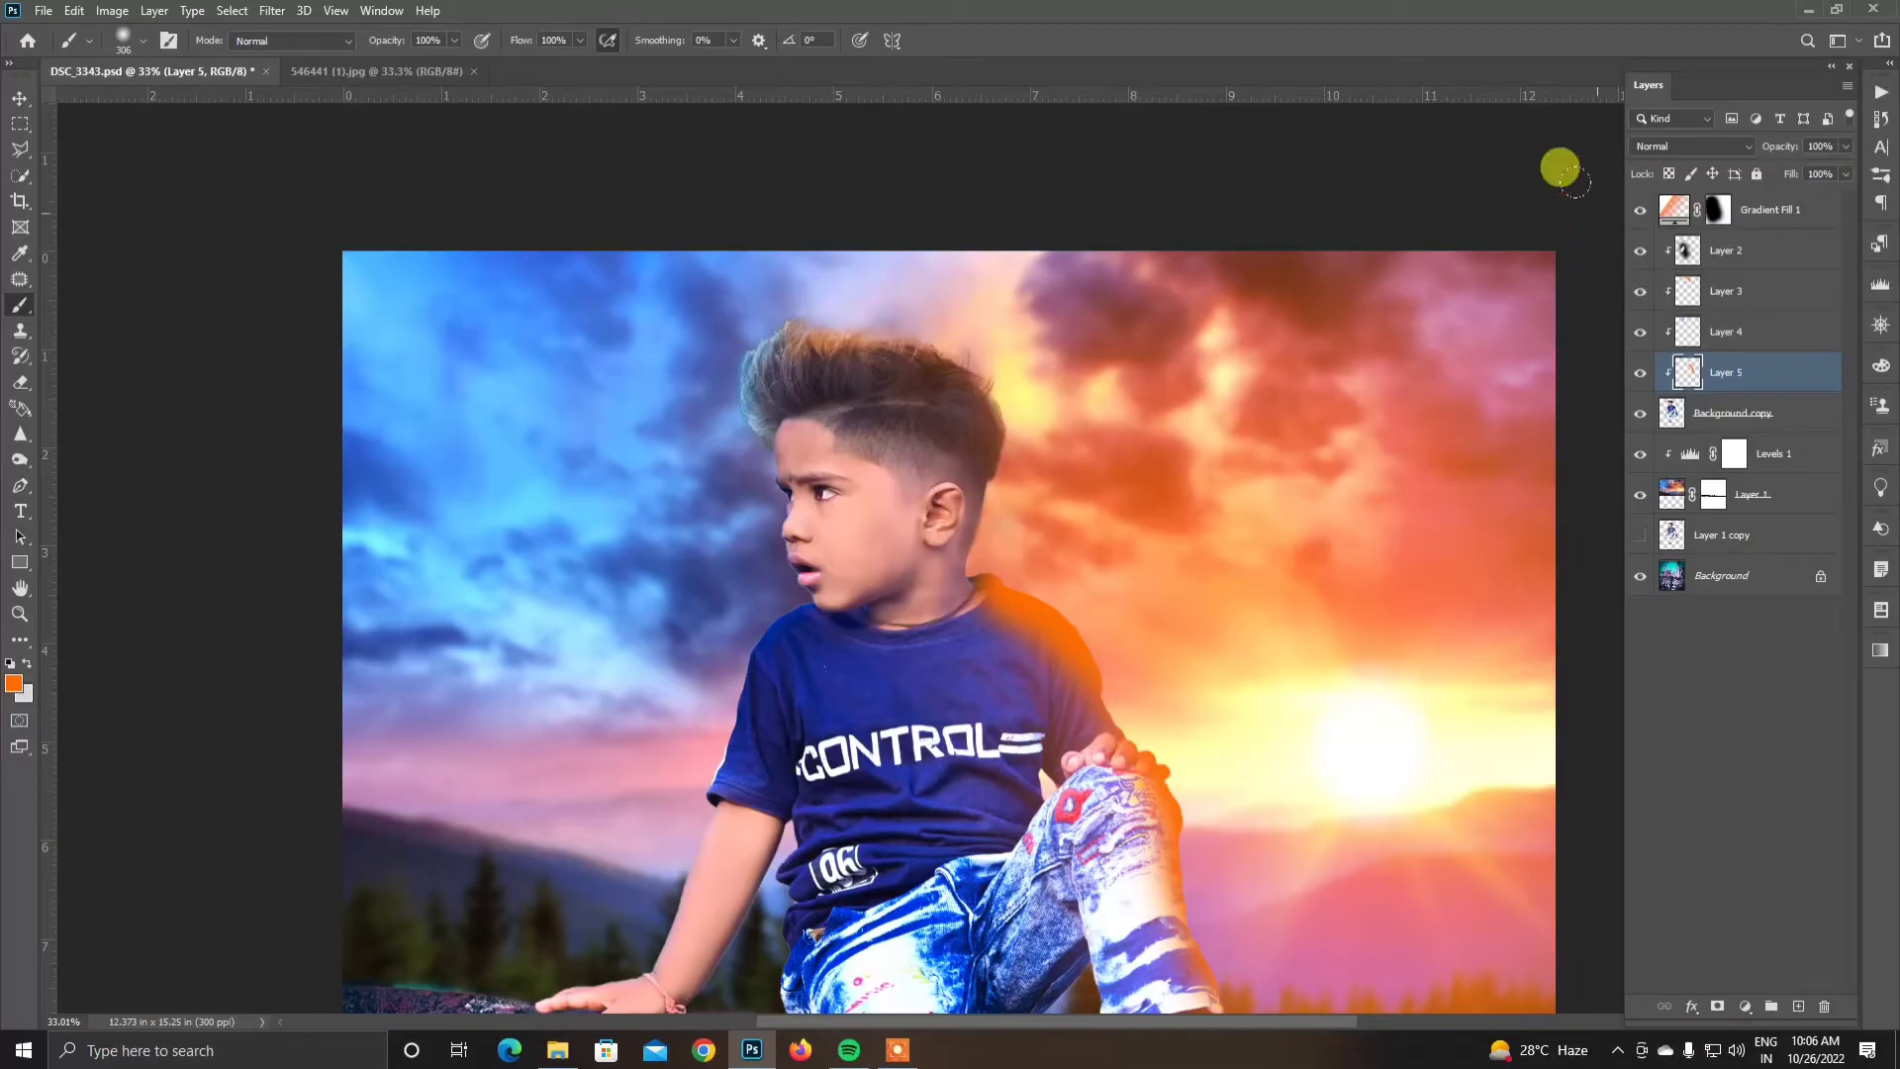
click(1692, 145)
click(1661, 611)
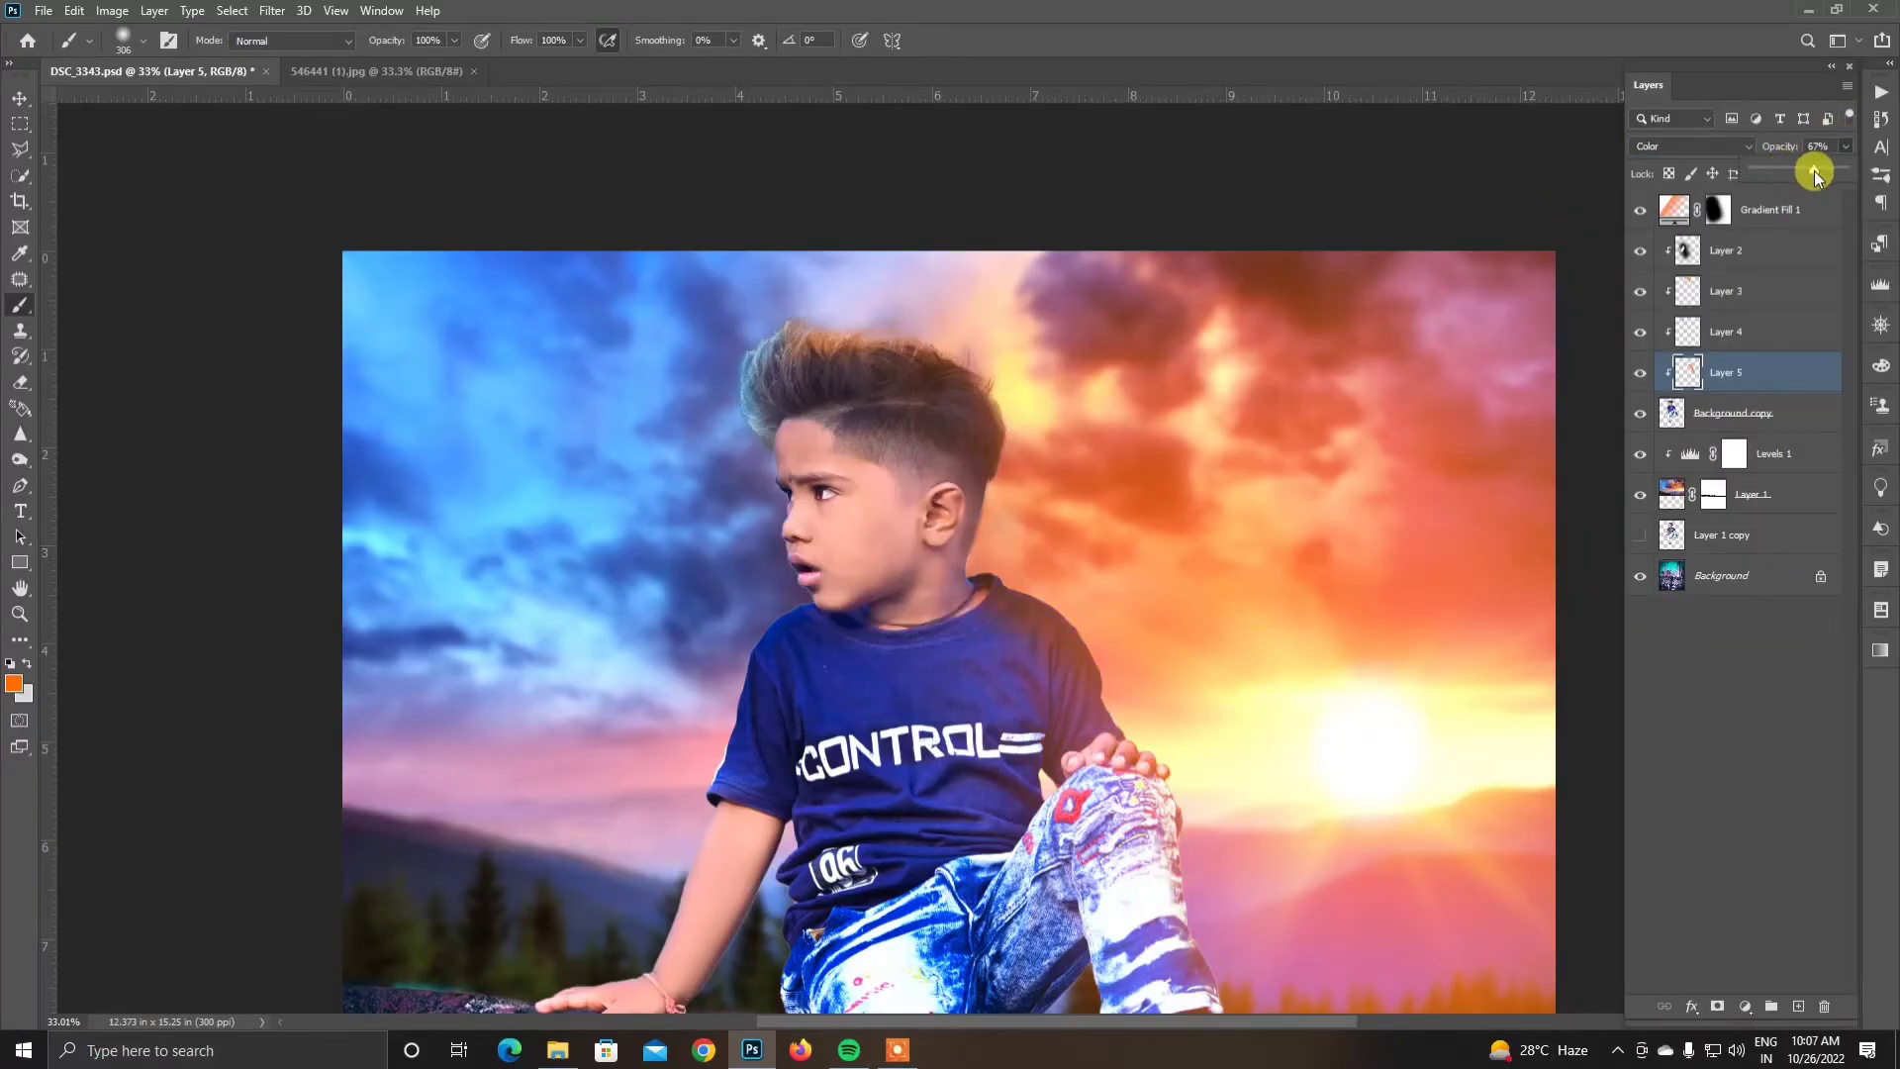
Step: Erase the orange spill and turn off Show Transform Controls
click(20, 382)
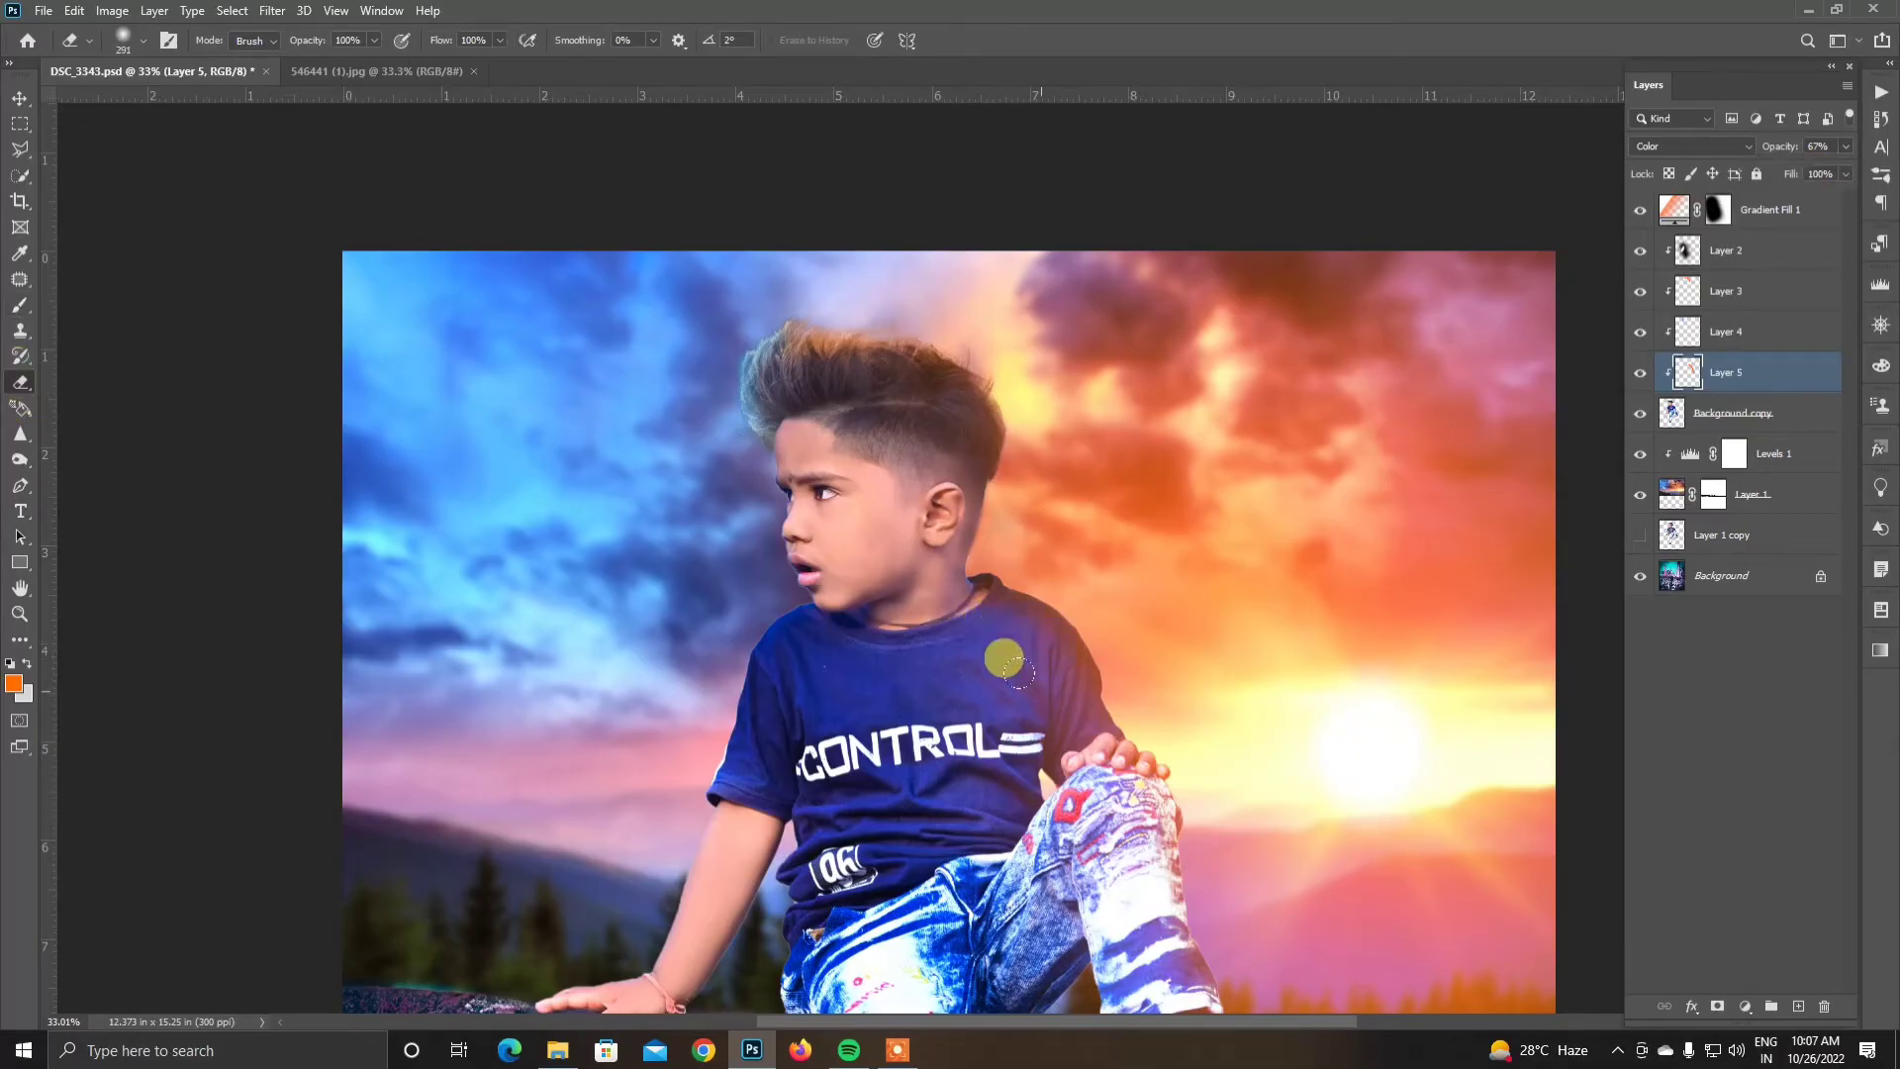
alt+scroll(891, 657, down, 2)
alt+scroll(878, 657, down, 2)
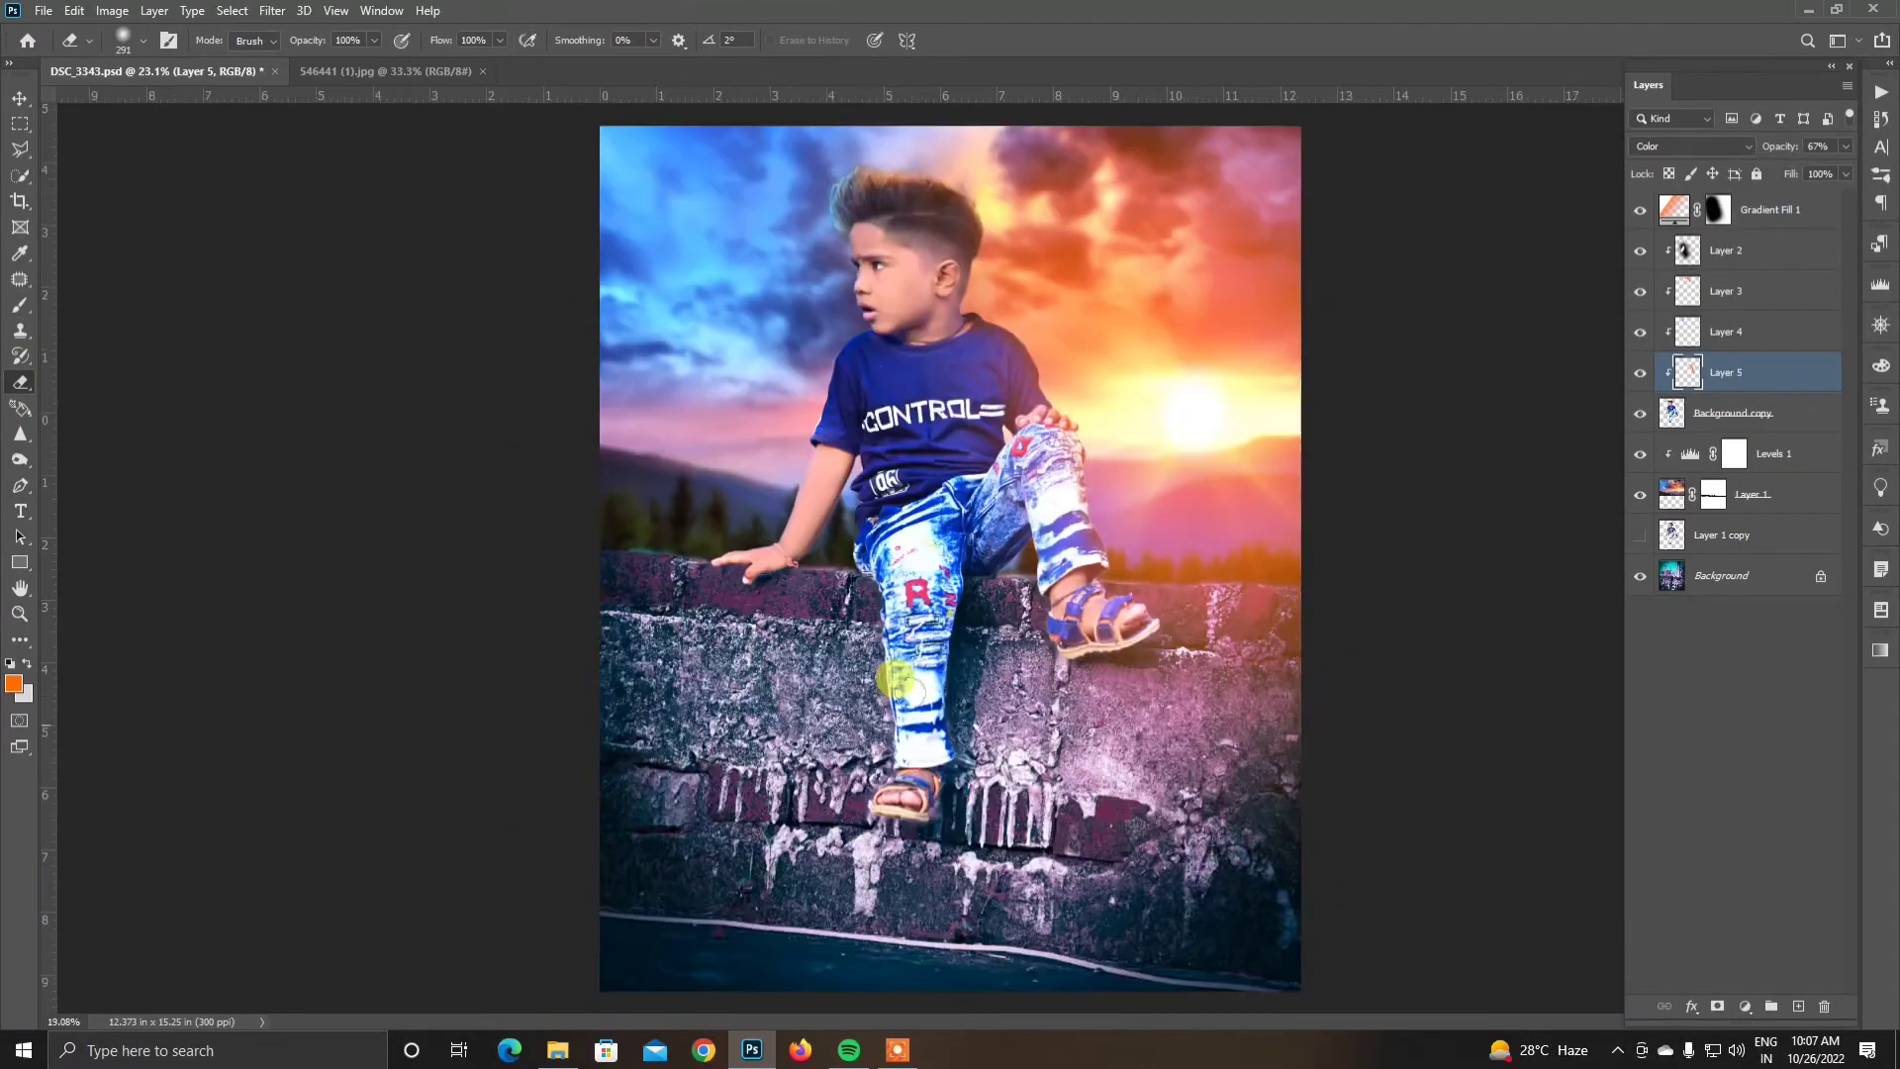
alt+scroll(878, 657, down, 2)
scroll(956, 205, up, 3)
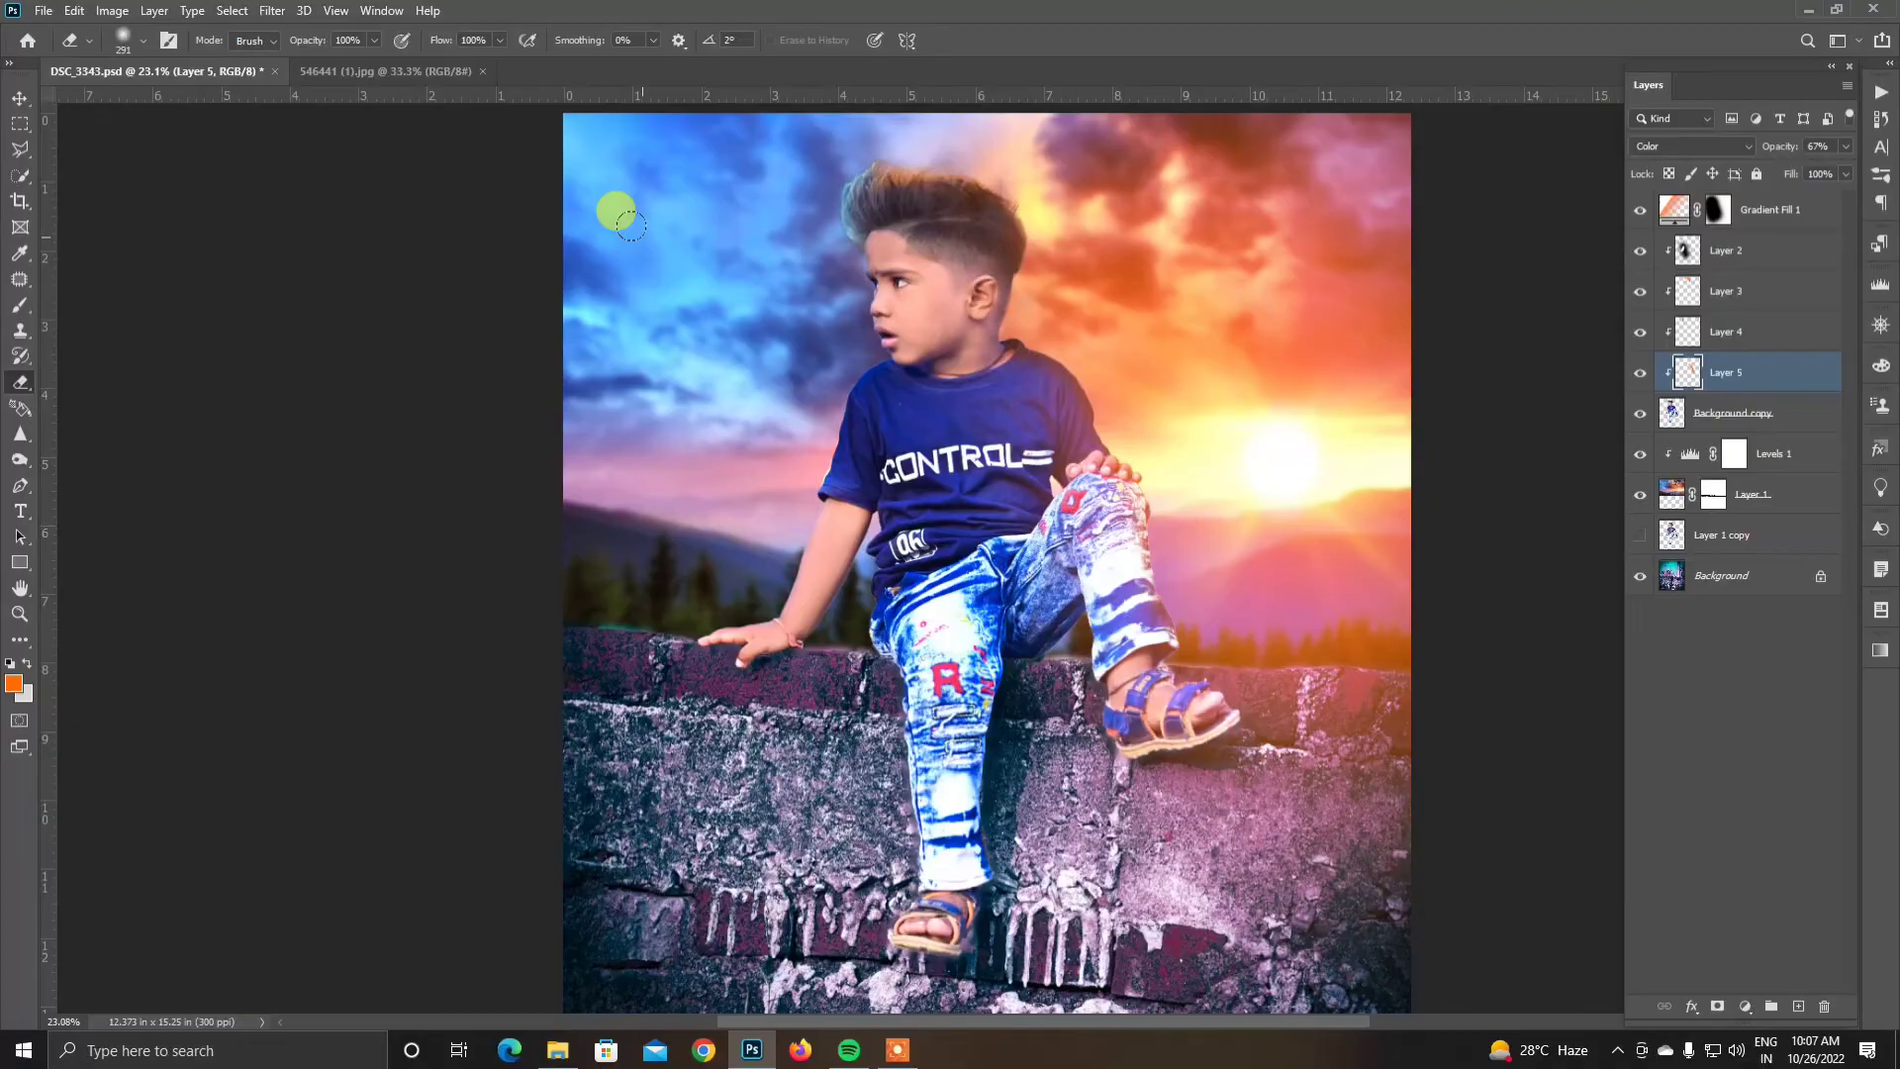
click(20, 98)
click(312, 40)
Step: Merge every layer from Gradient Fill 1 down to Background into one, then duplicate it
scroll(720, 479, down, 3)
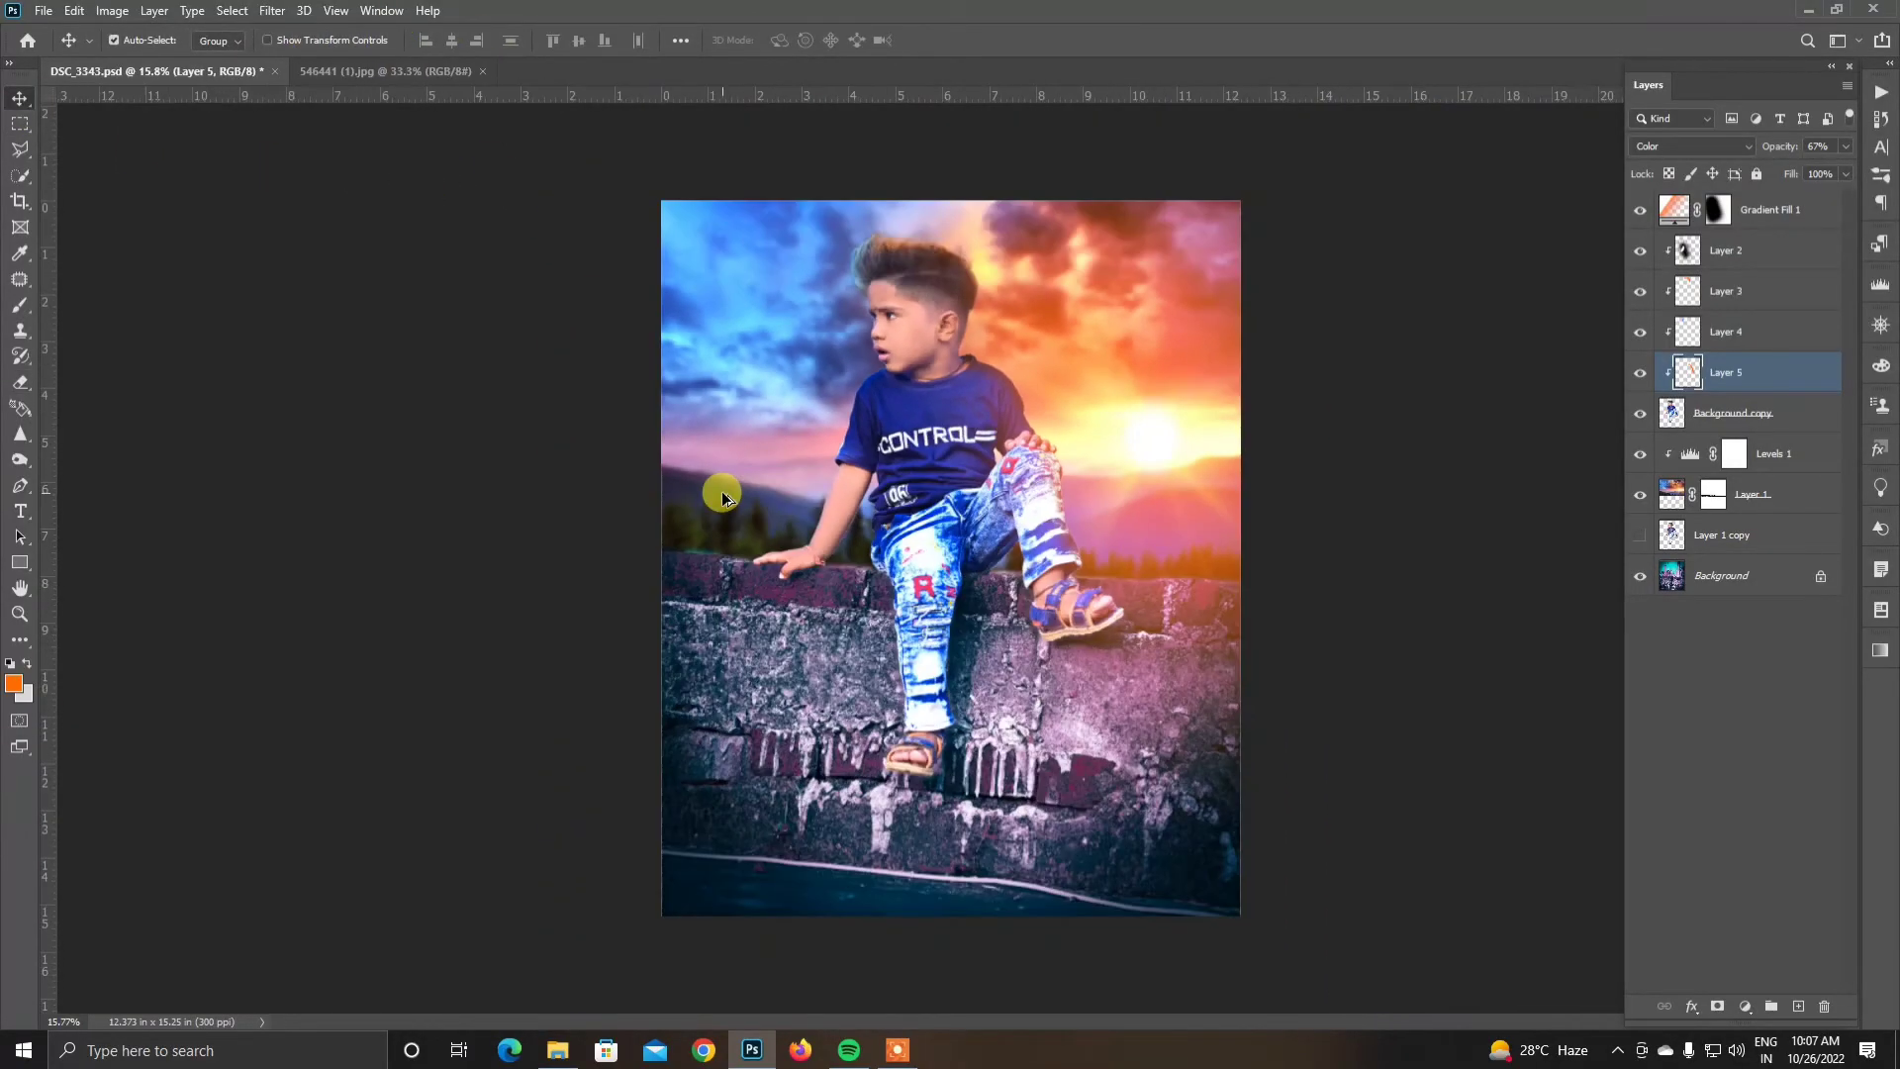
click(1757, 210)
shift+click(1711, 577)
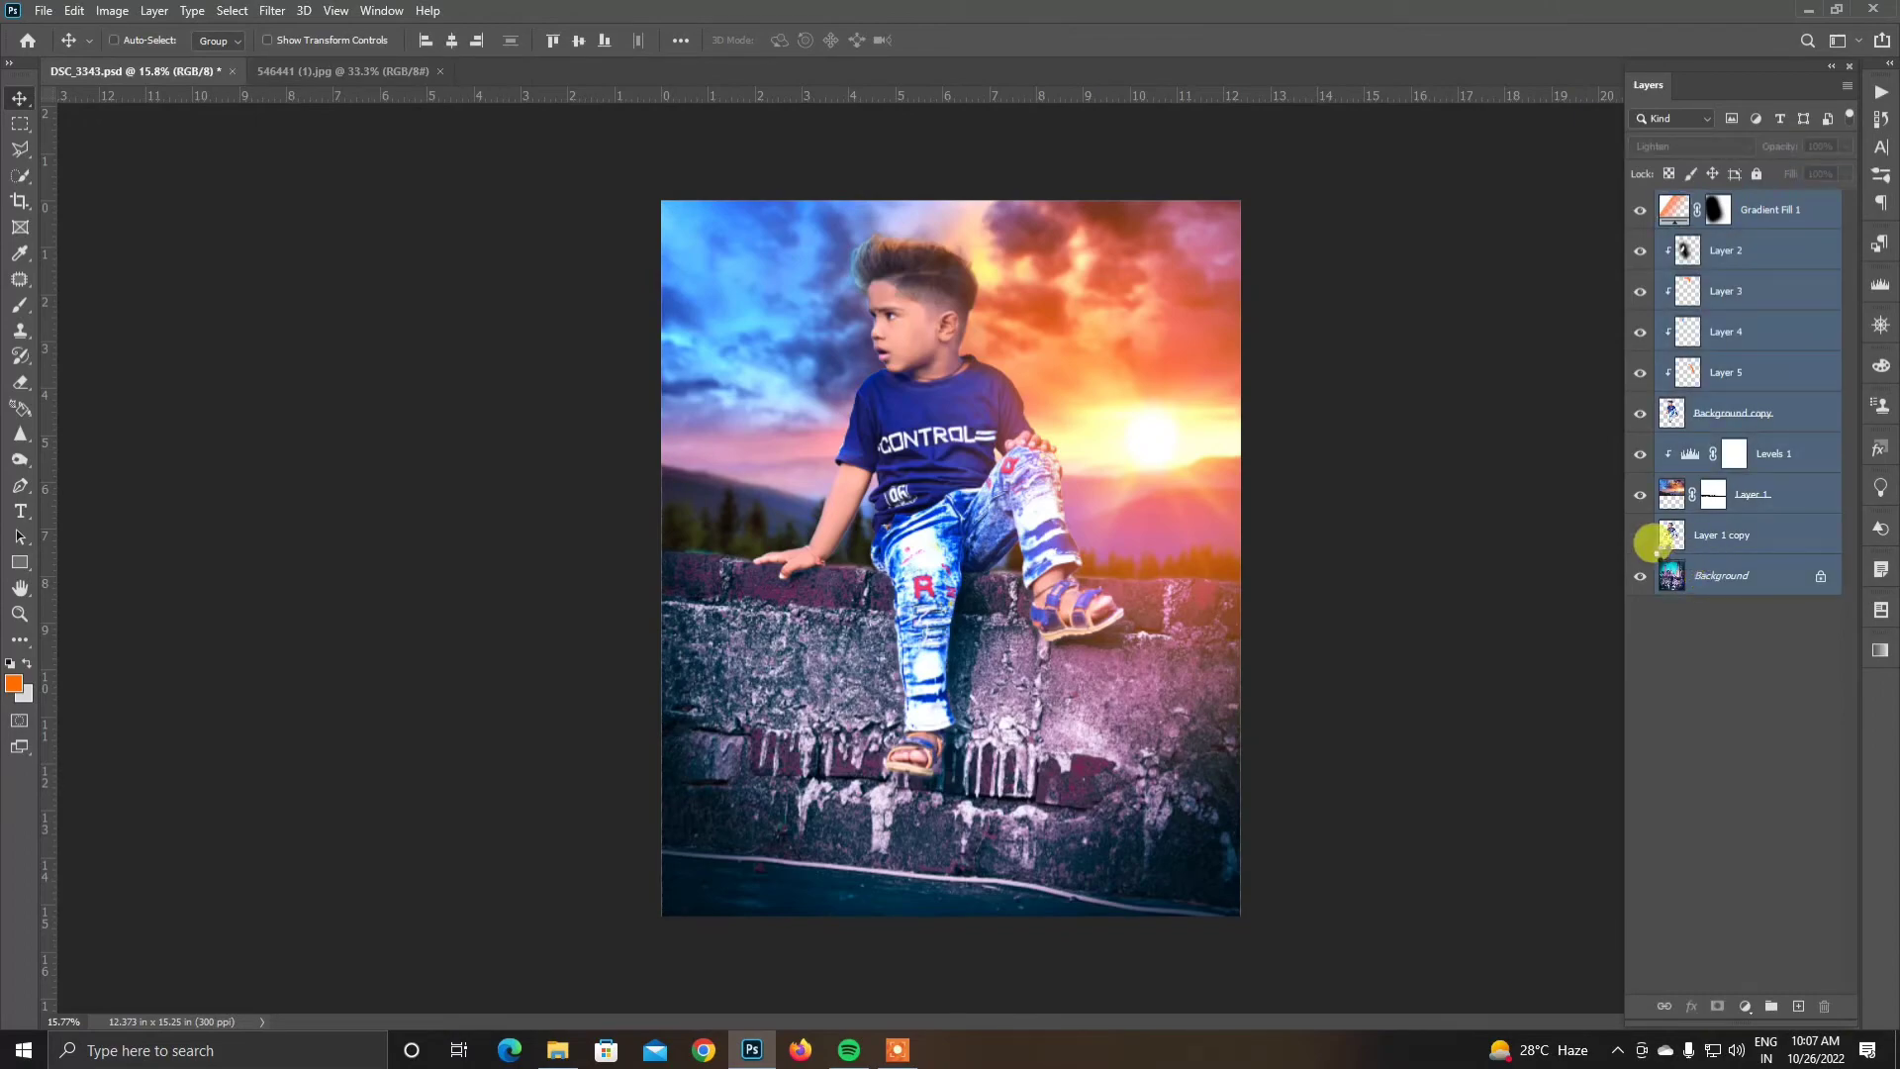
key(ctrl+shift+e)
key(ctrl+j)
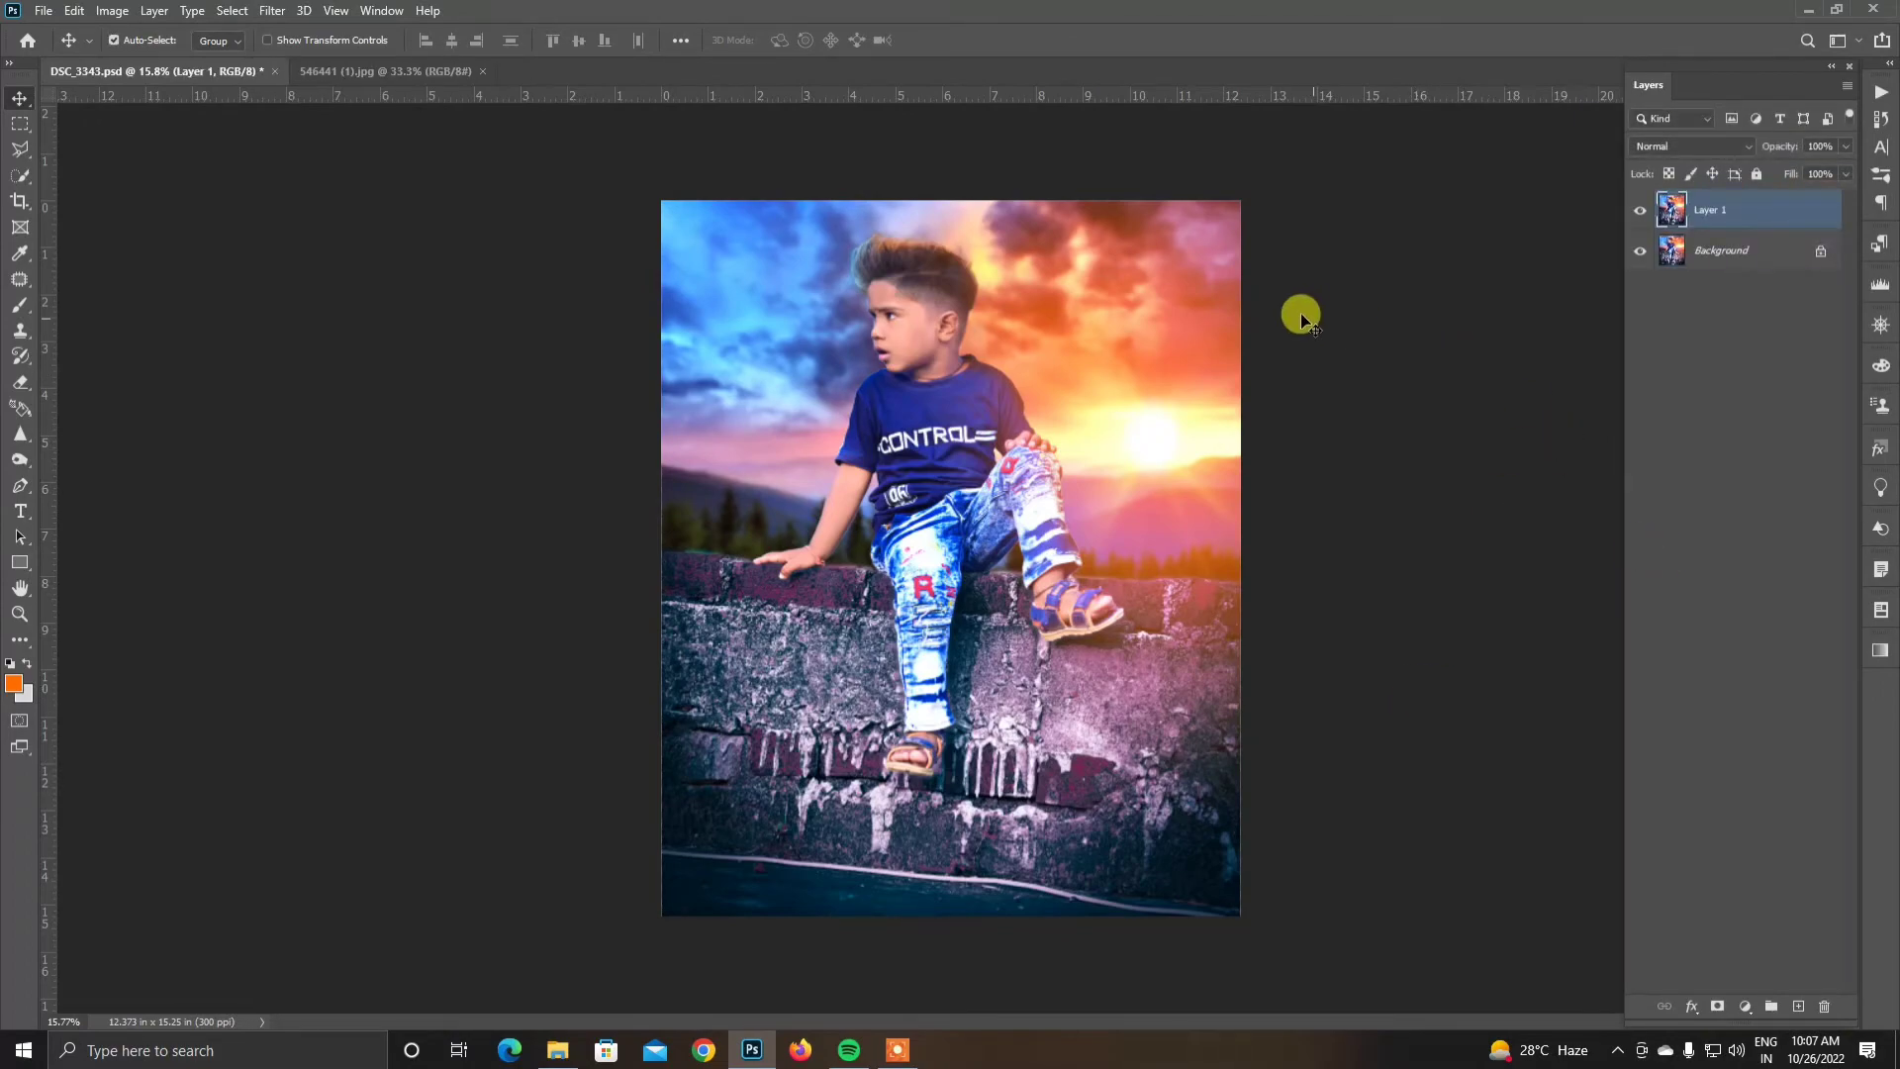
Step: Apply a Camera Raw Filter vignette of -46 to darken the duplicate's edges
click(272, 10)
click(307, 132)
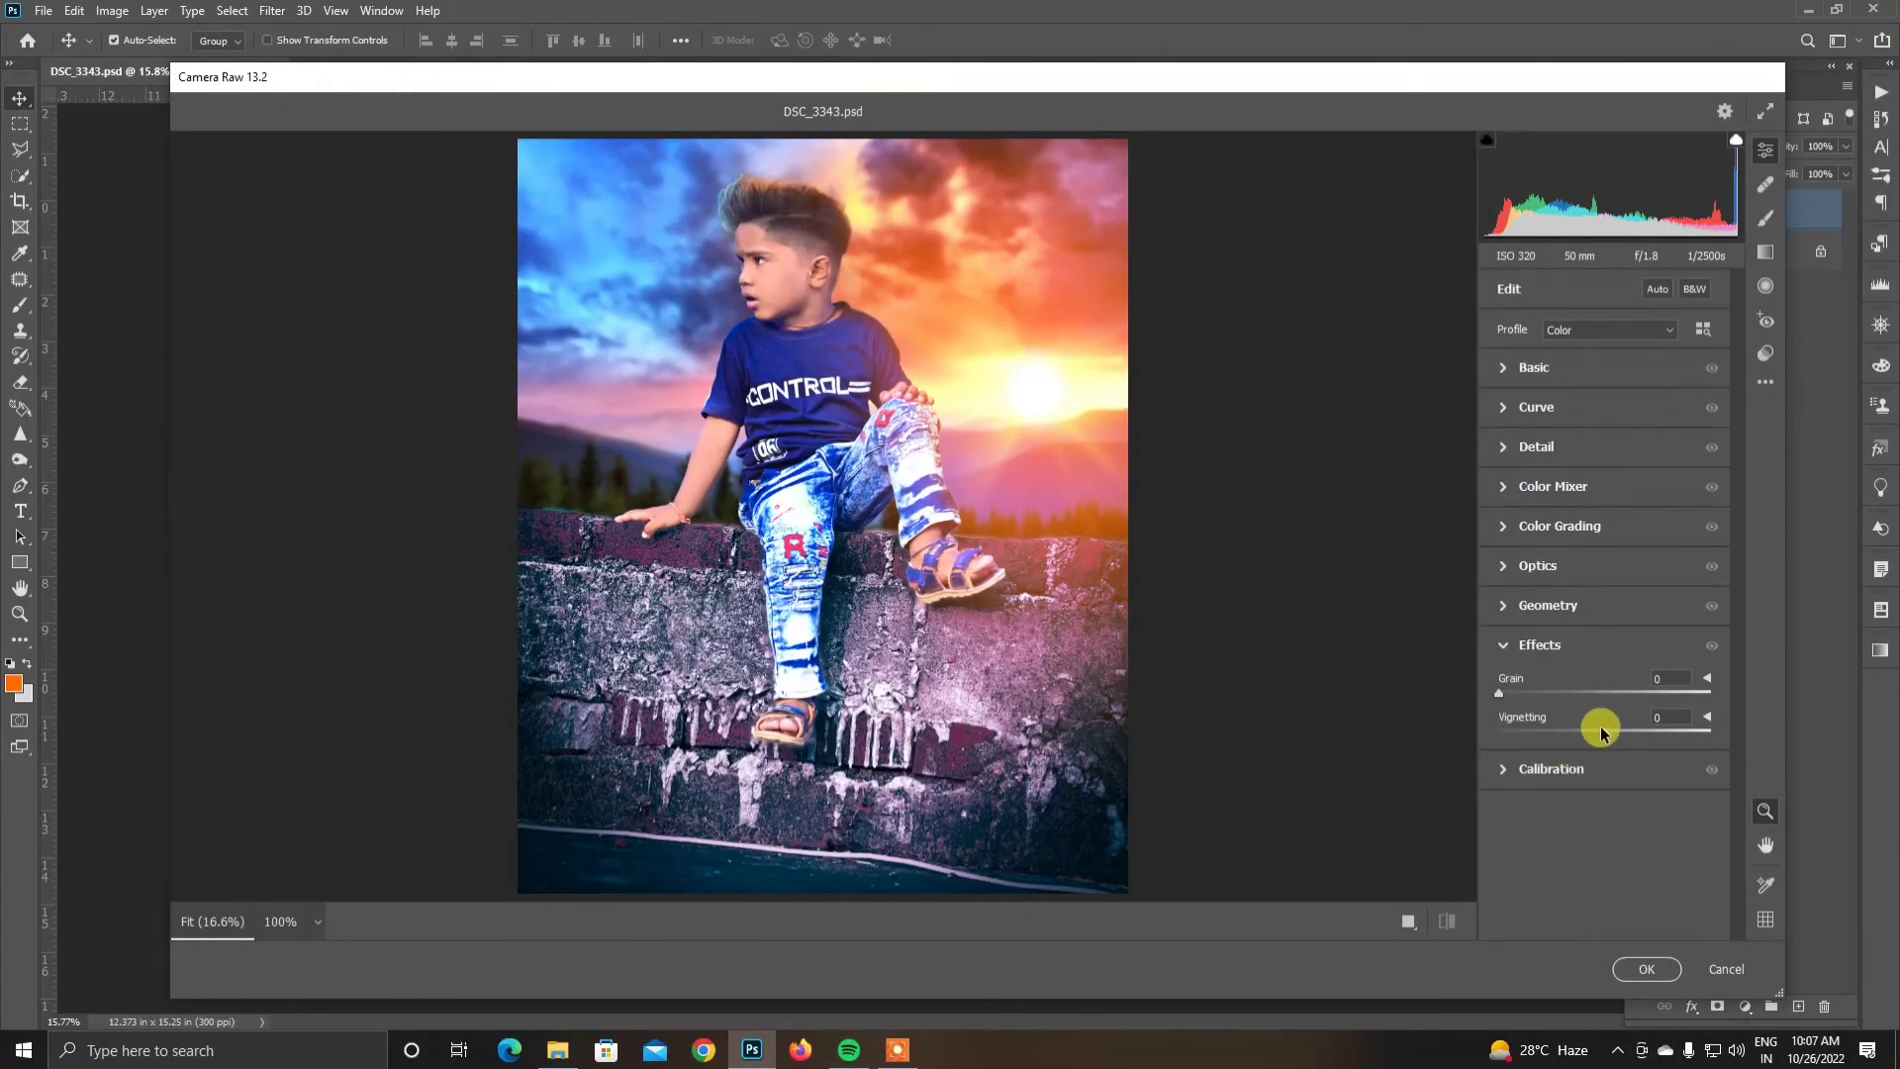
drag(1604, 734, 1556, 754)
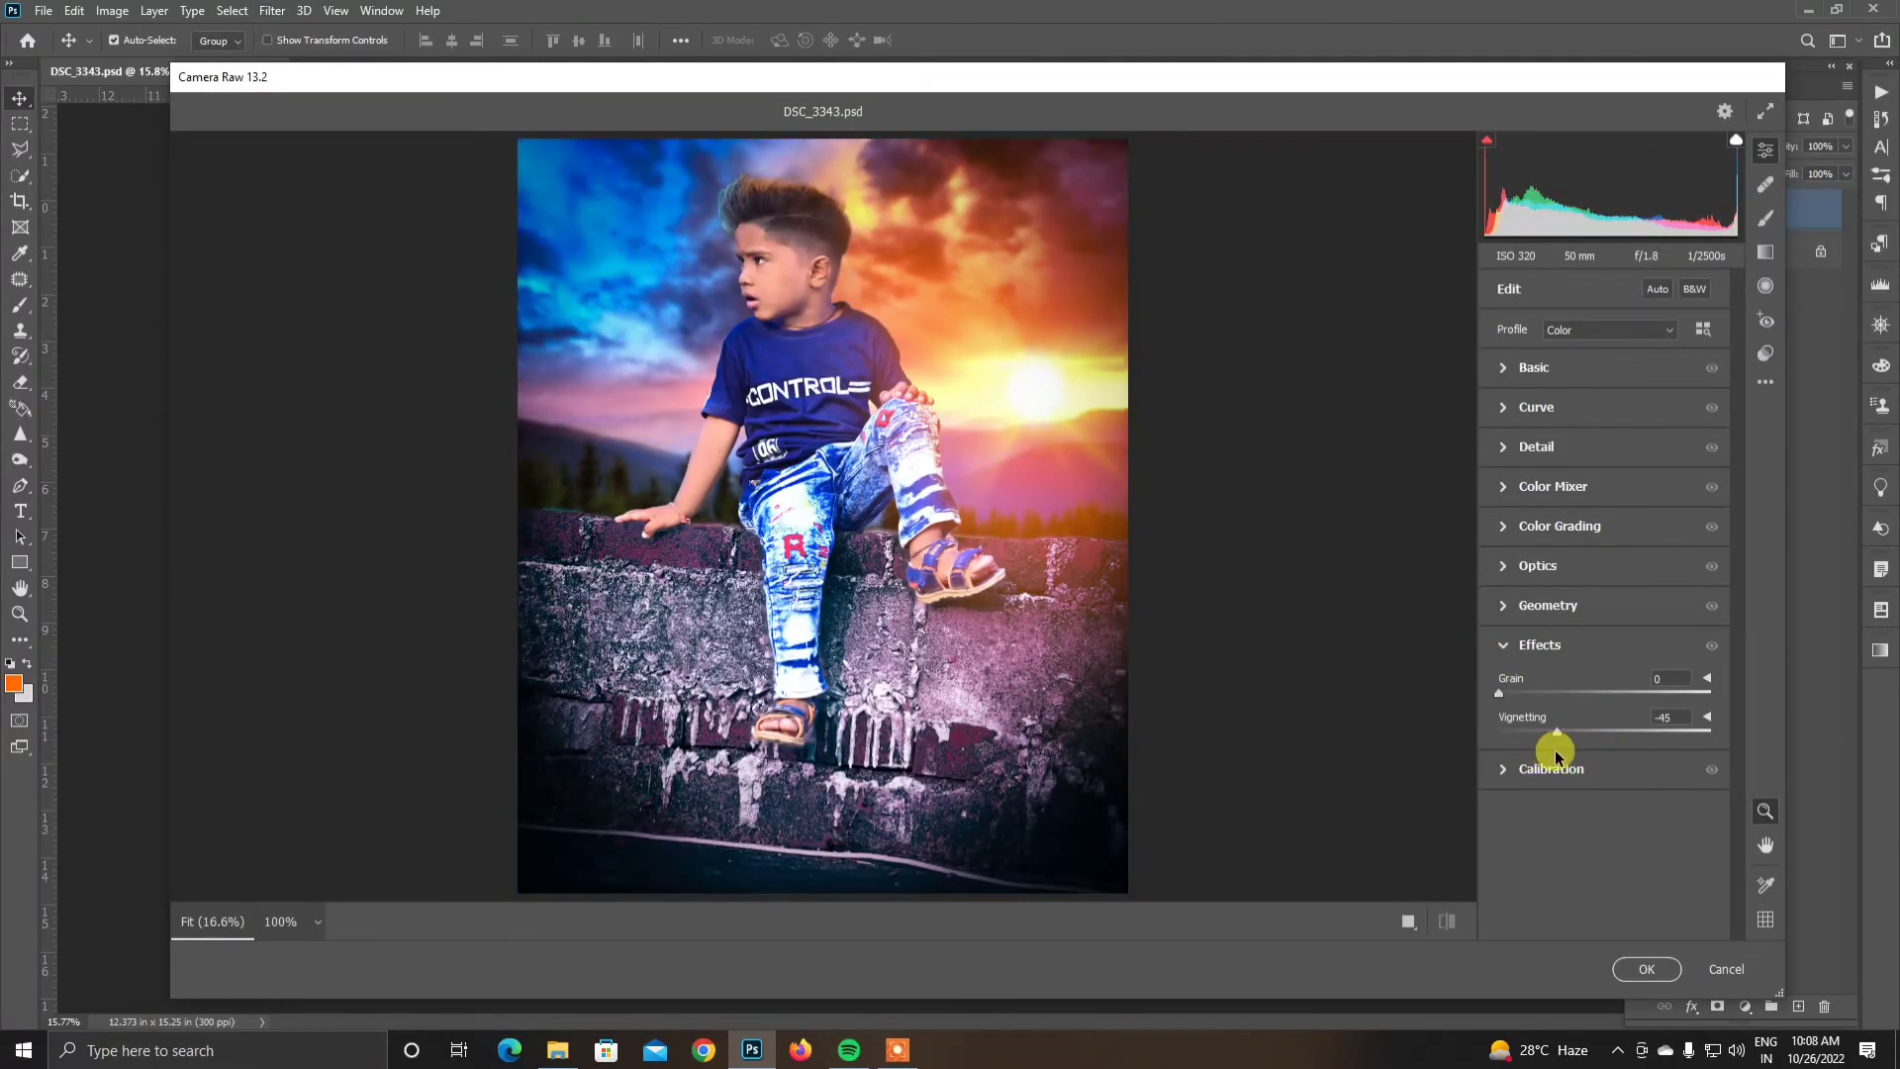
click(1647, 969)
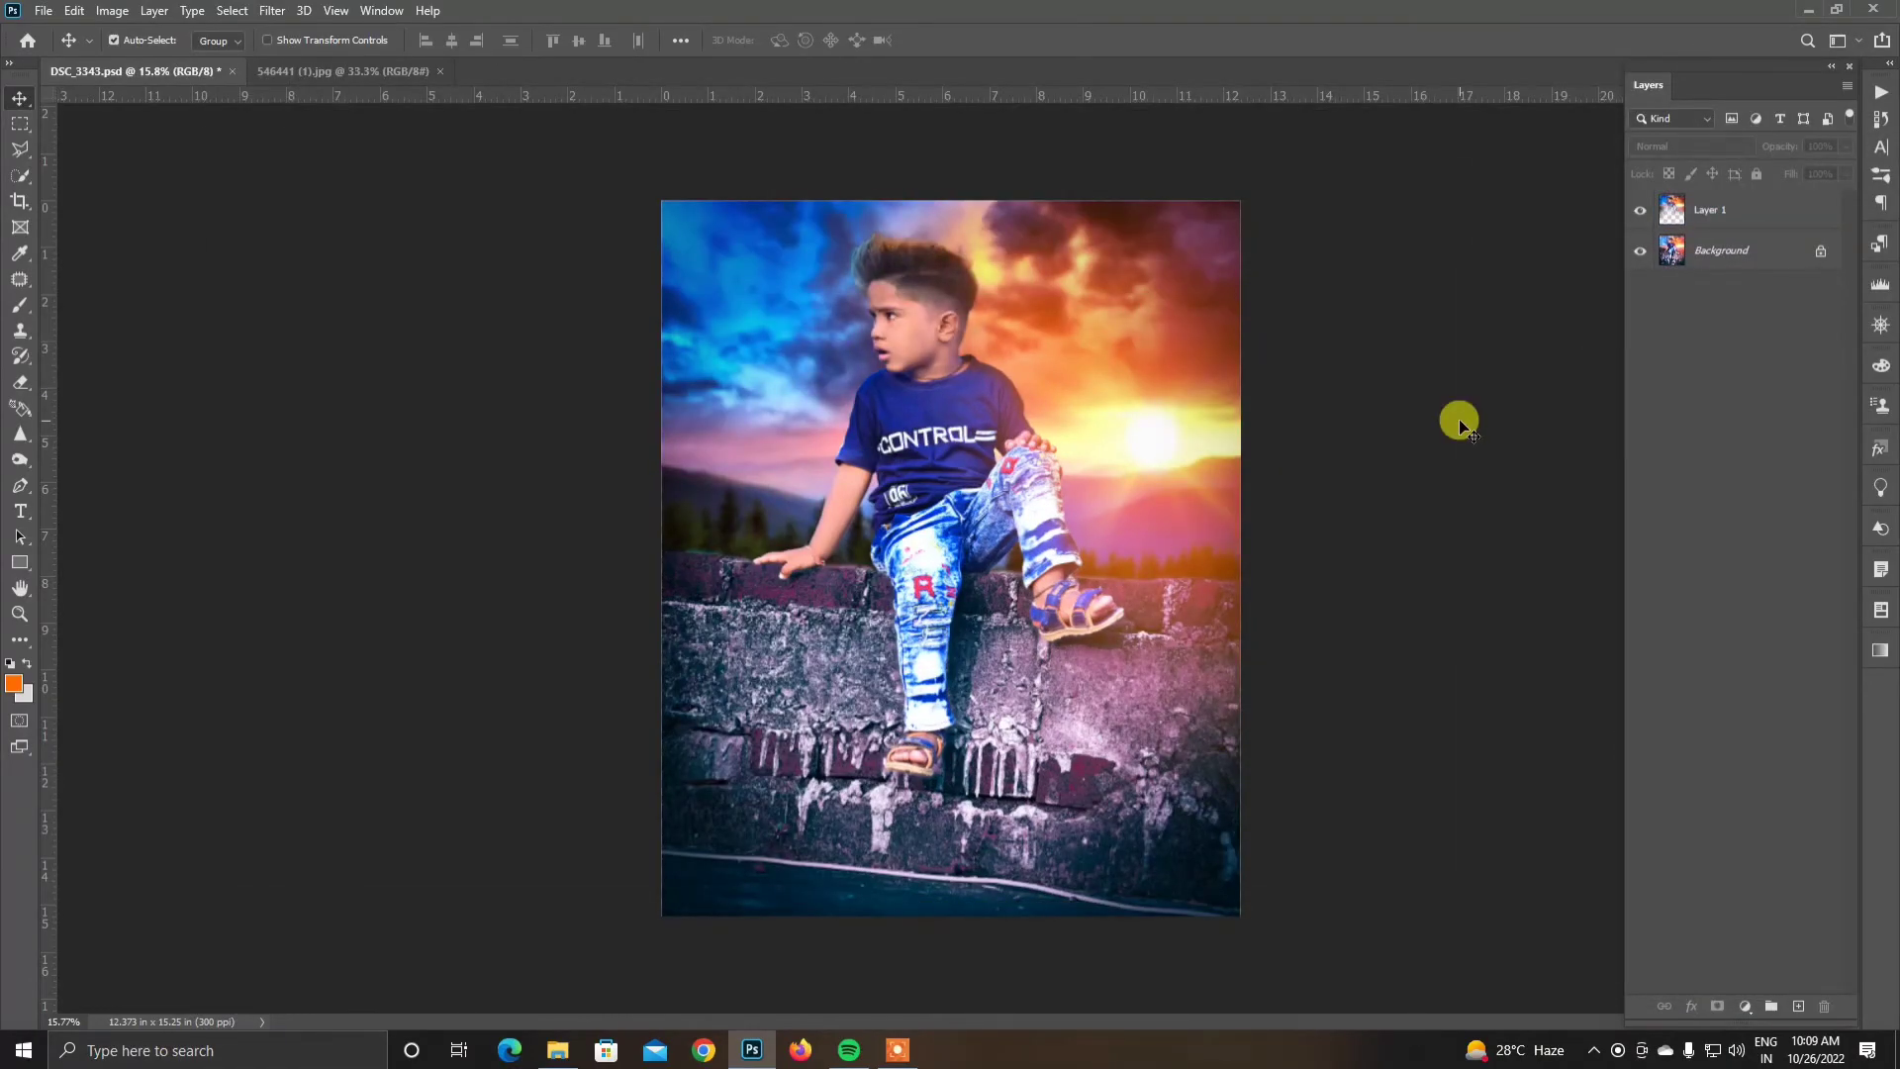